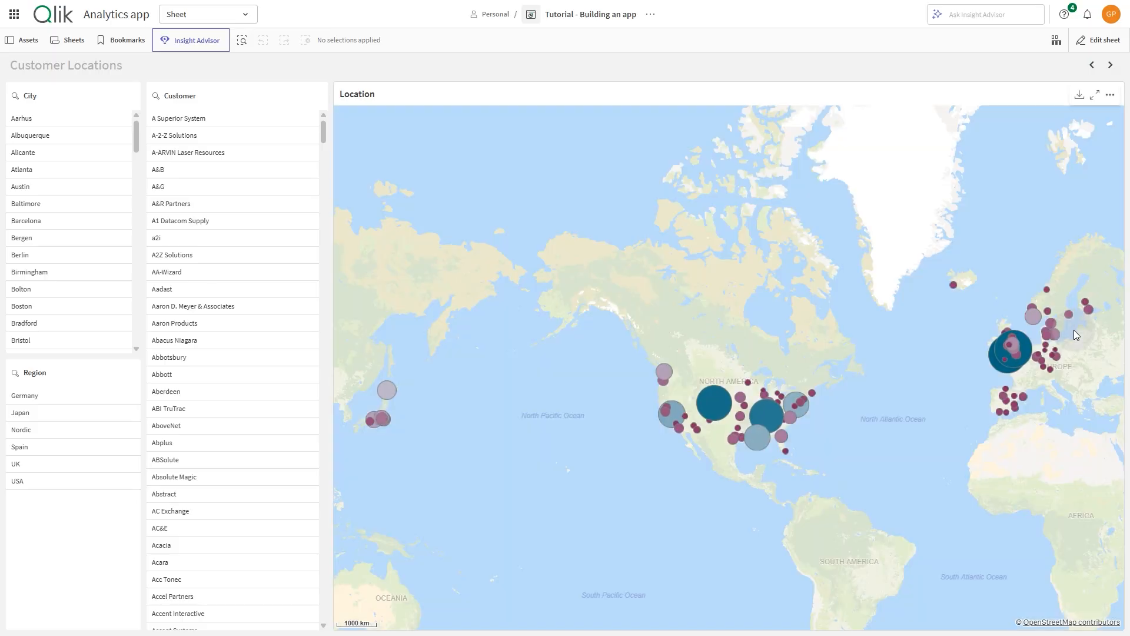
Browse the finished app's sheets onward from Customer Locations, through Insights and Manager Dashboard.
left_click(1111, 65)
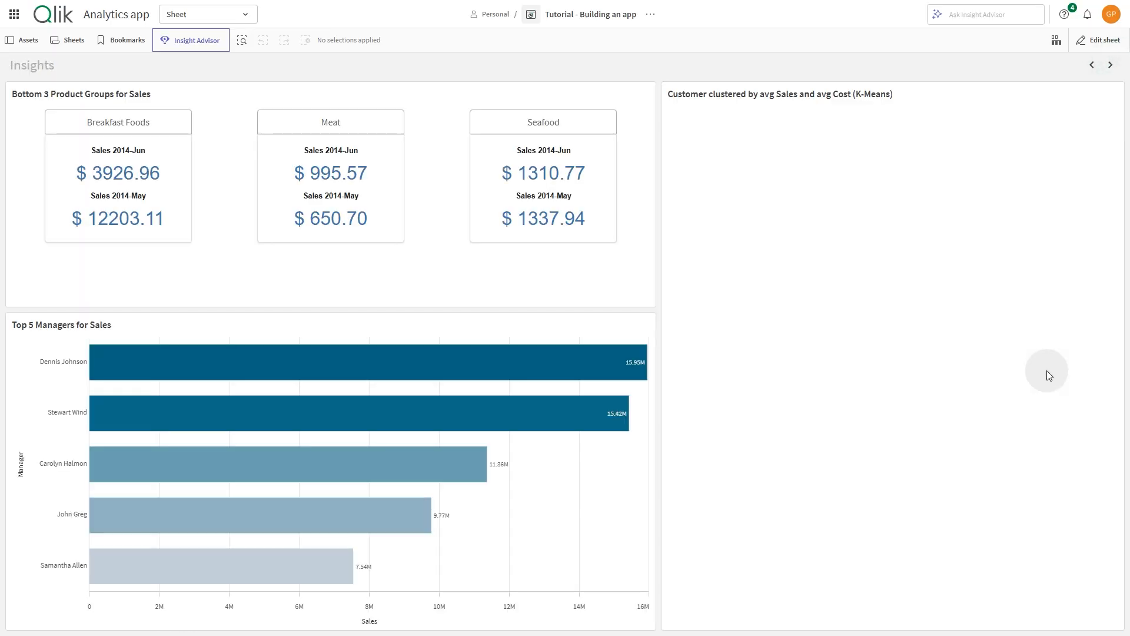
left_click(1113, 68)
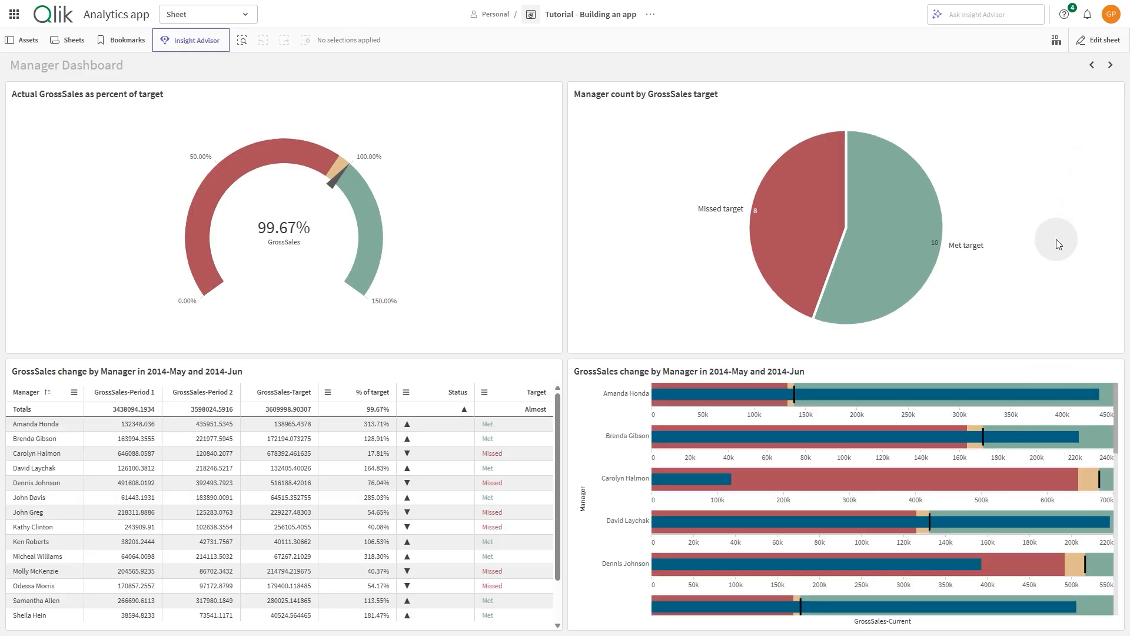
left_click(1111, 64)
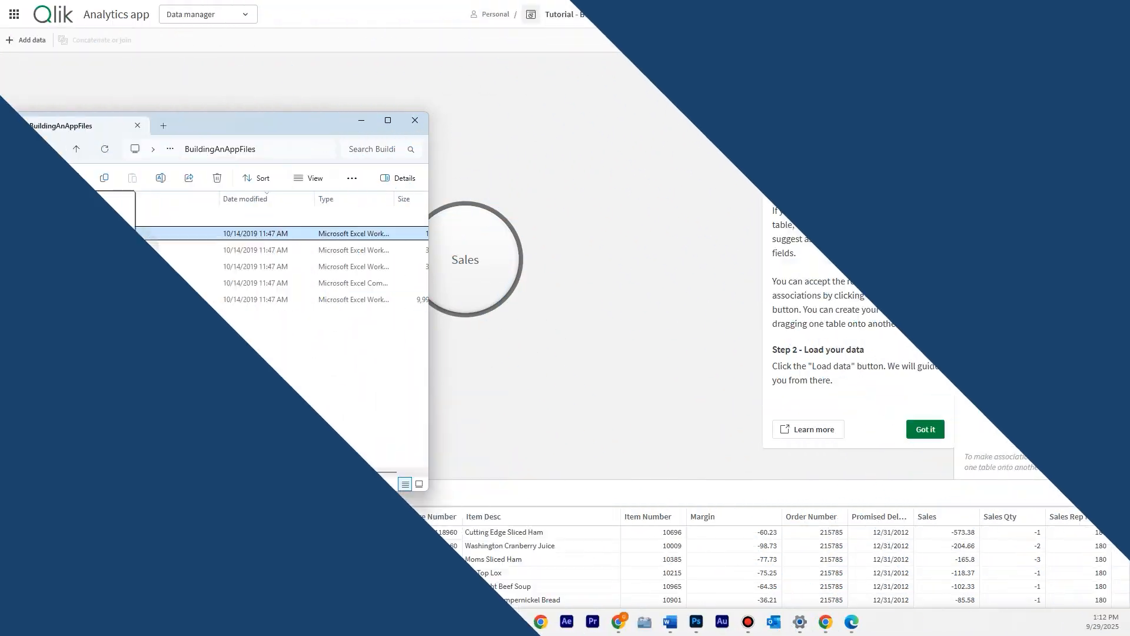
left_click_drag(467, 260, 550, 284)
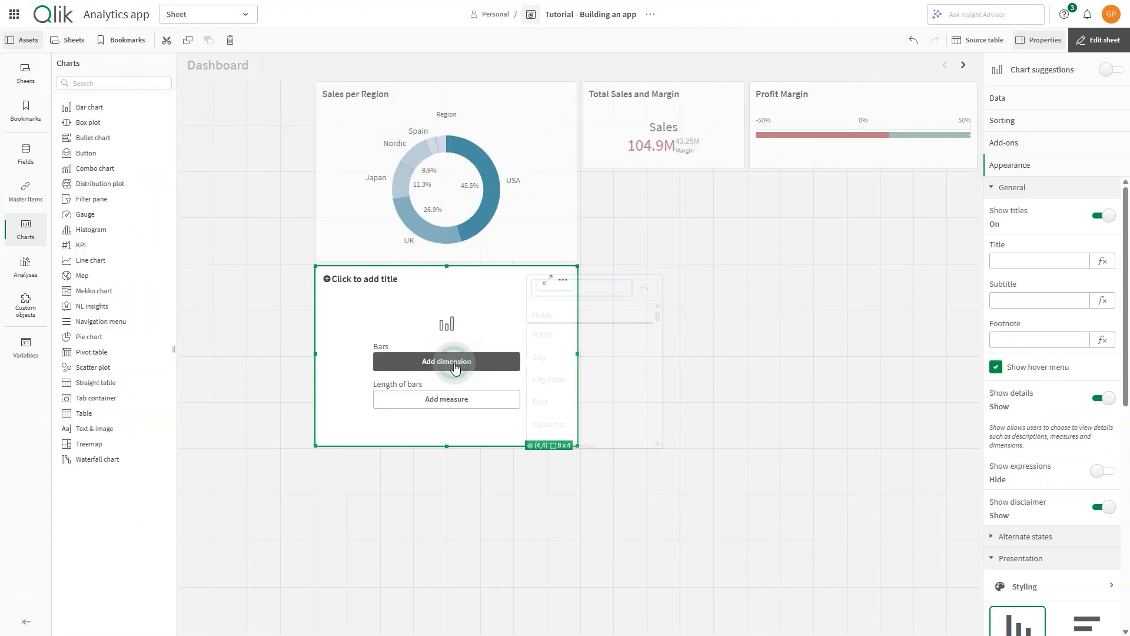
Add Customer as the dimension and Sales as the measure of the empty bar chart on the Dashboard sheet.
left_click(480, 363)
left_click(583, 424)
left_click(471, 400)
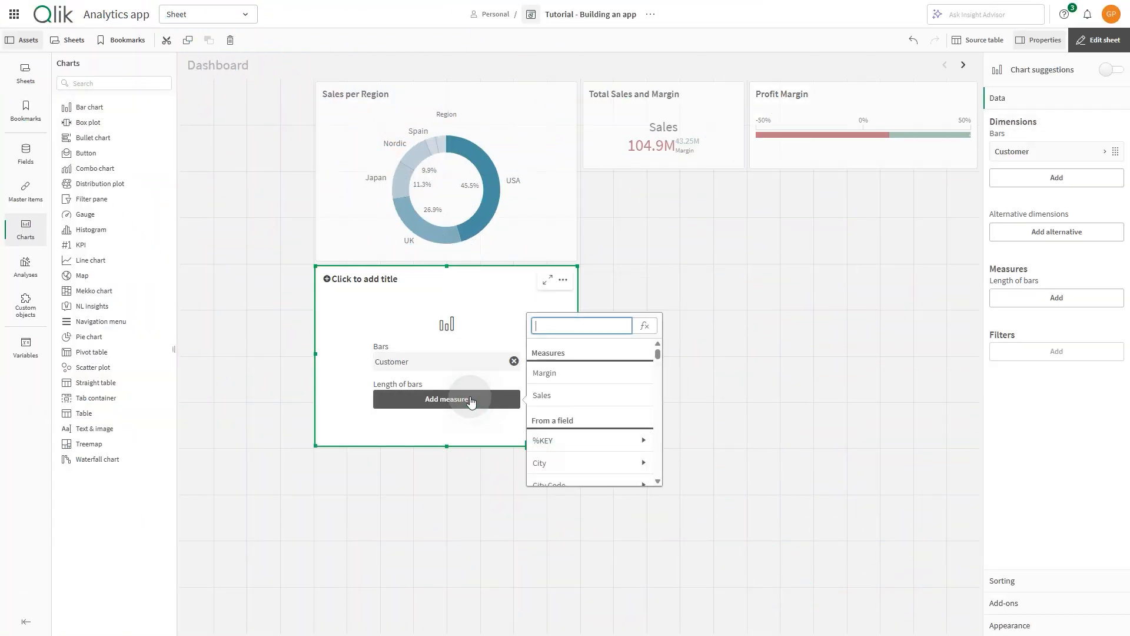
left_click(541, 395)
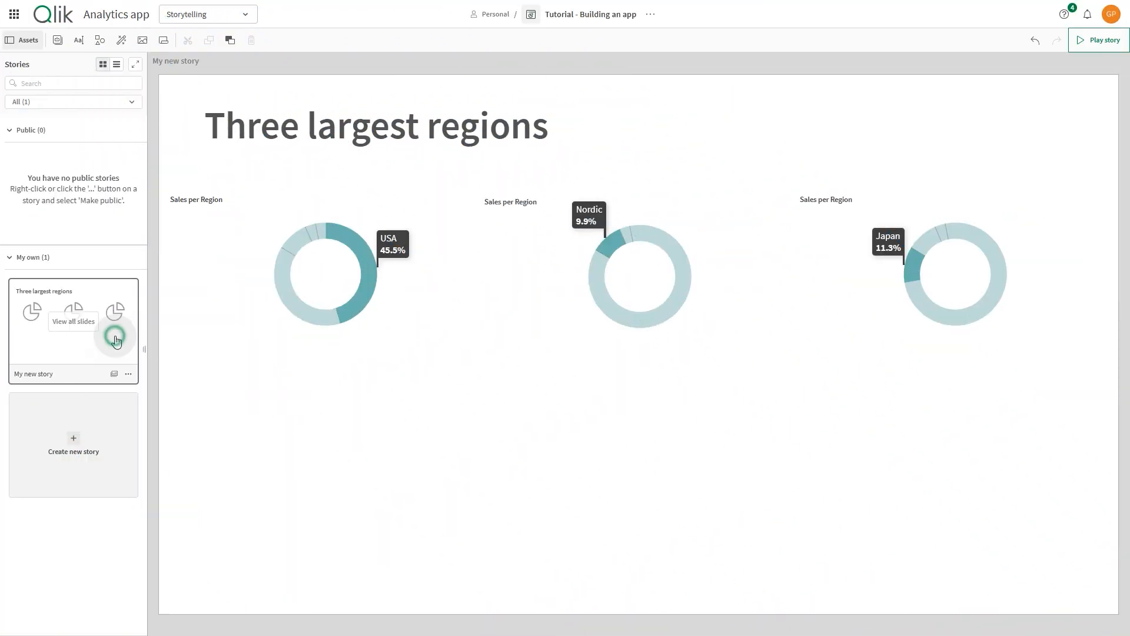
View the slides of the story My new story.
left_click(78, 323)
left_click(80, 179)
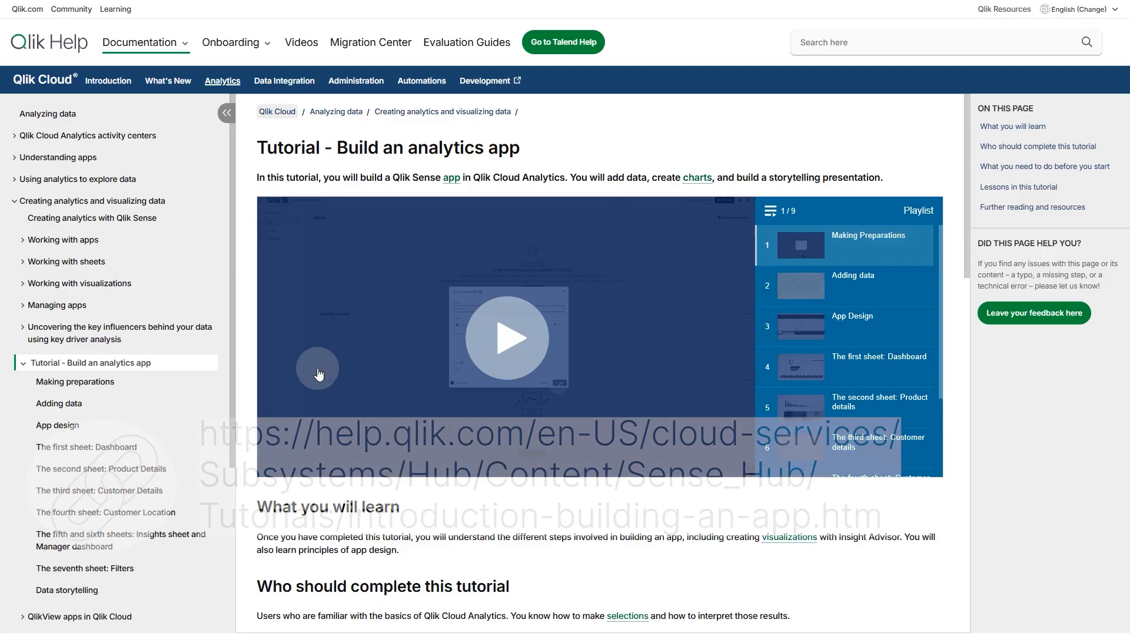
Download the "Tutorial - Building an app files" package from the help page and open its unzipped BuildingAnAppFiles folder.
scroll(329, 221, "down", 10)
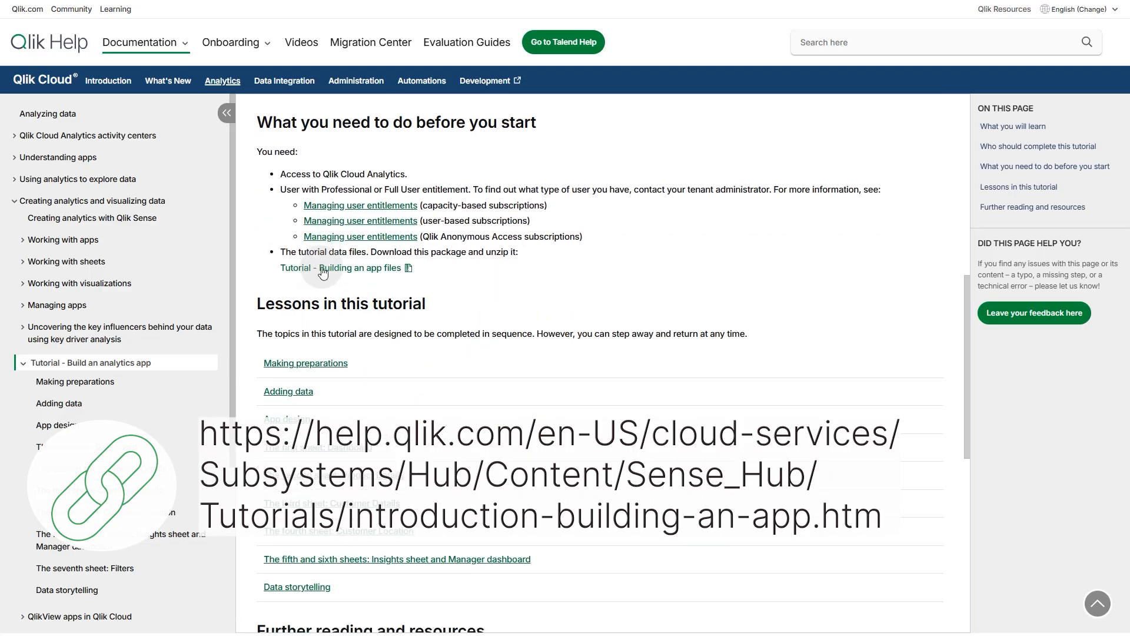
left_click(331, 268)
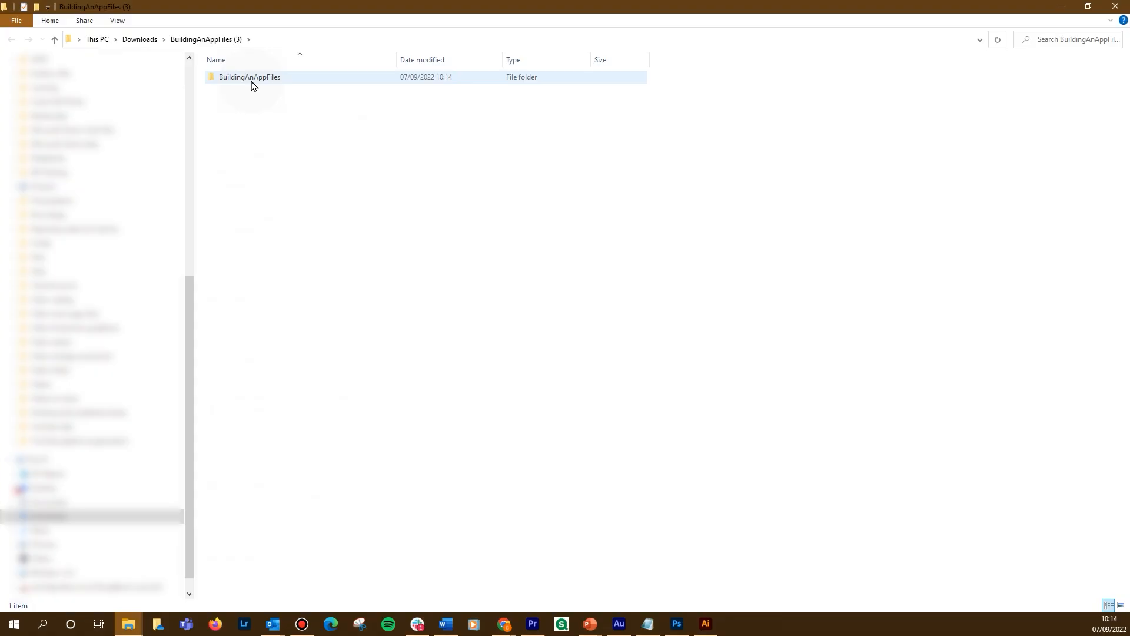
double_click(252, 83)
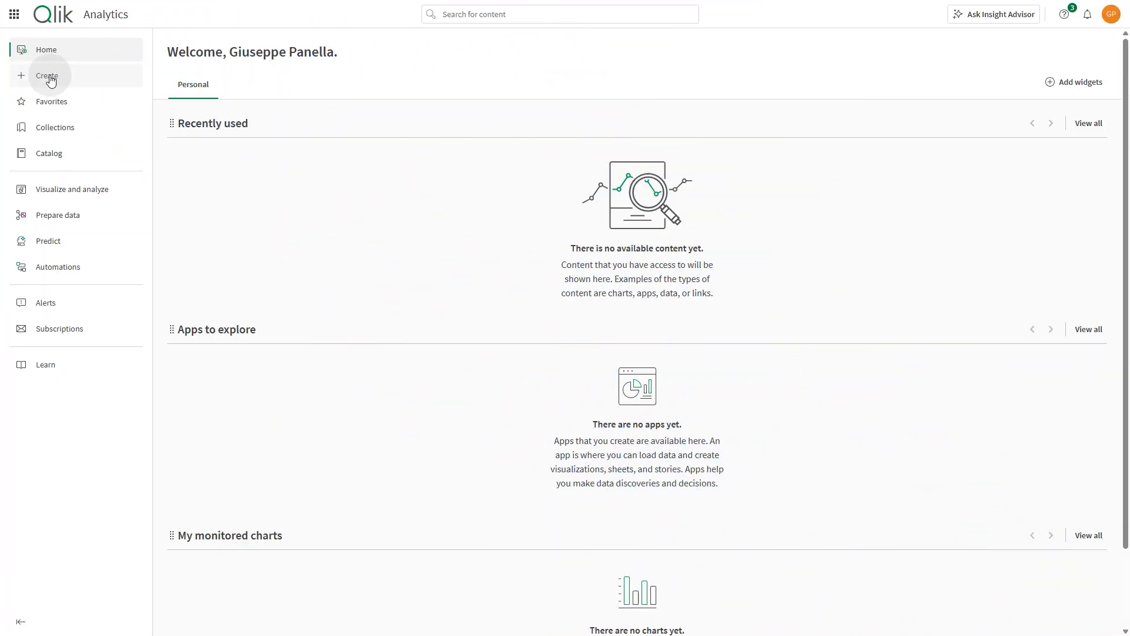
Create a new analytics app named "Tutorial - Building an app" in the Personal space and open it.
left_click(51, 81)
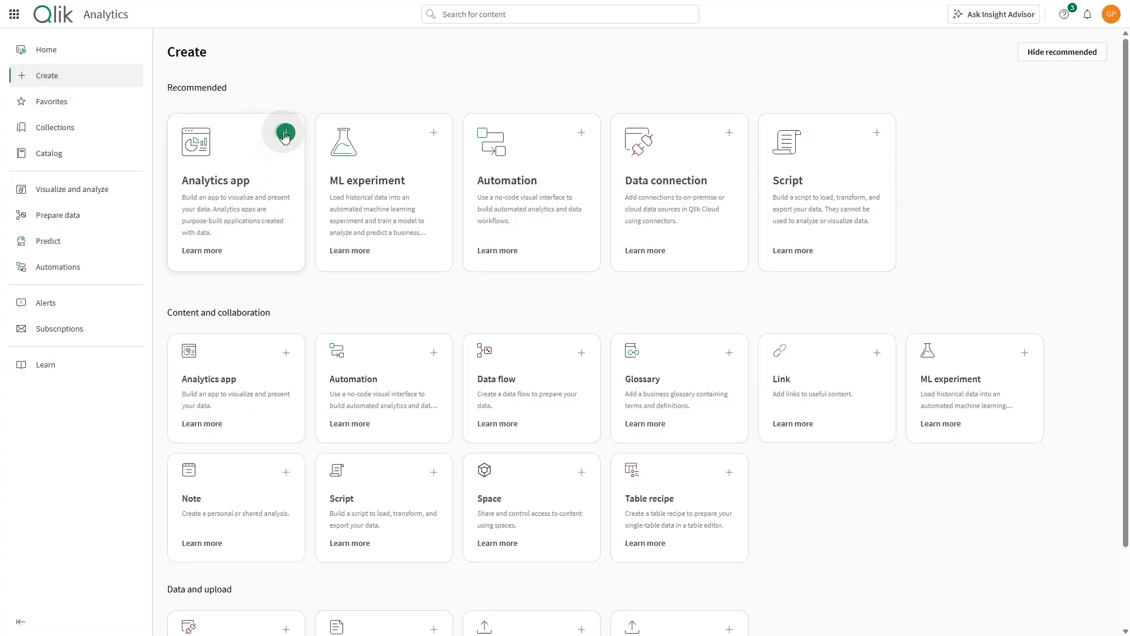
left_click(285, 133)
left_click(418, 231)
type("Tutorial - Building an app")
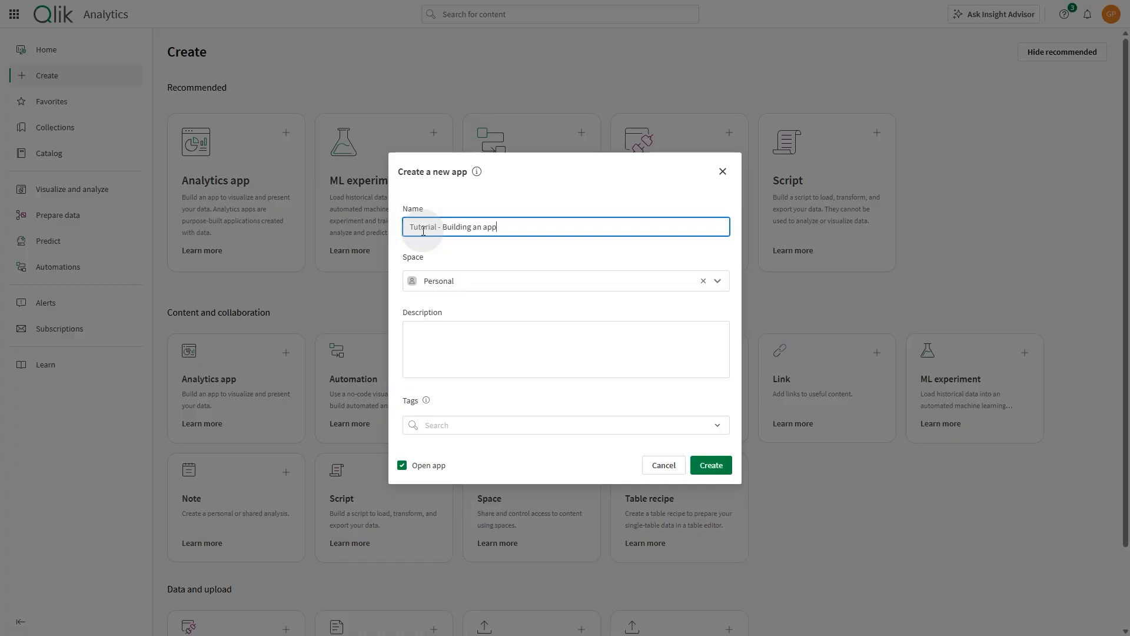
left_click(720, 281)
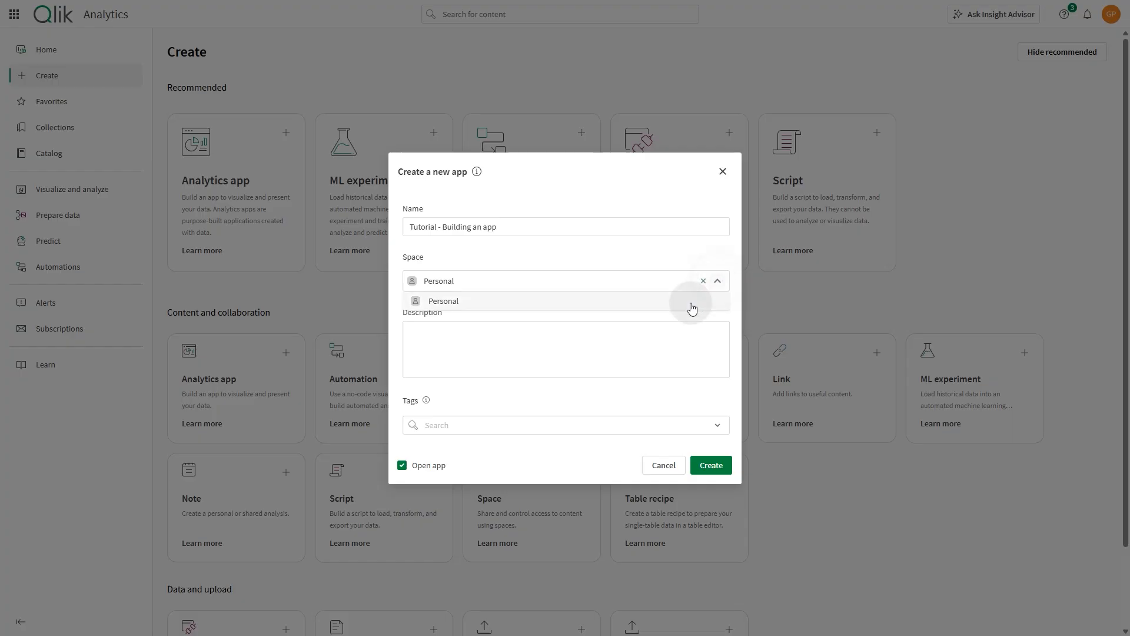
left_click(619, 302)
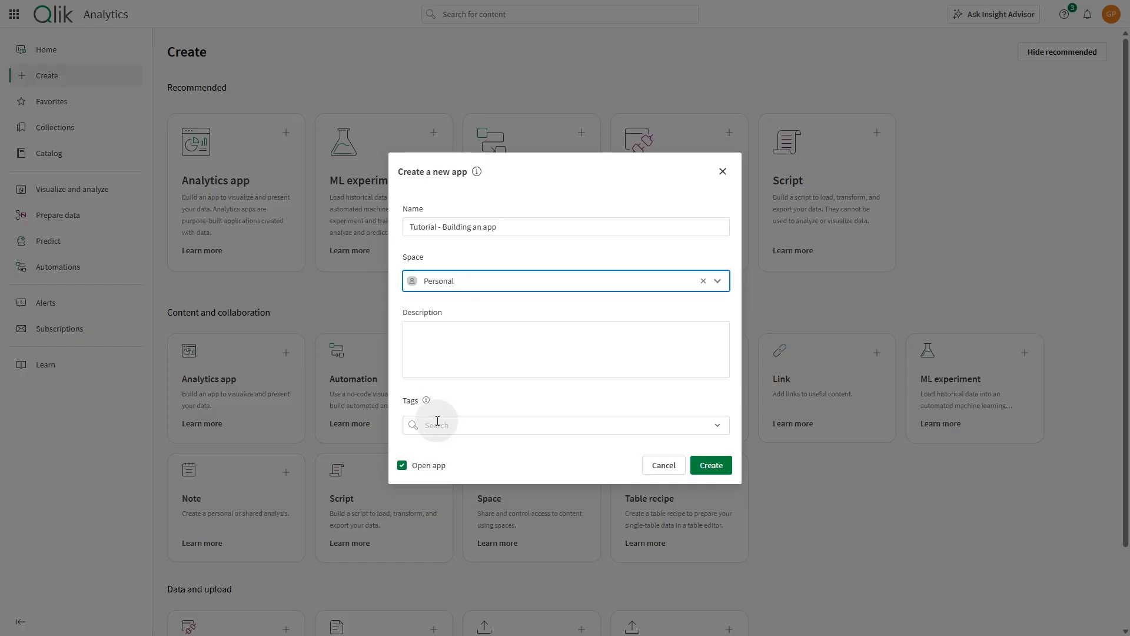
left_click(707, 470)
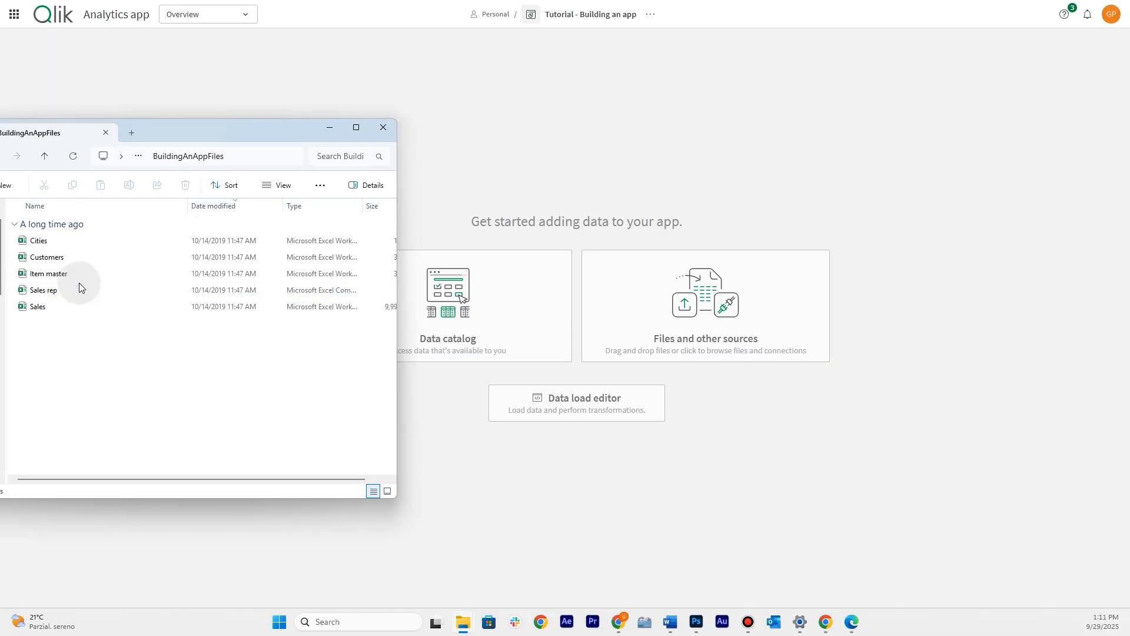
Load the Sales file from the BuildingAnAppFiles folder into the new app and continue to the data manager.
left_click_drag(38, 306, 486, 308)
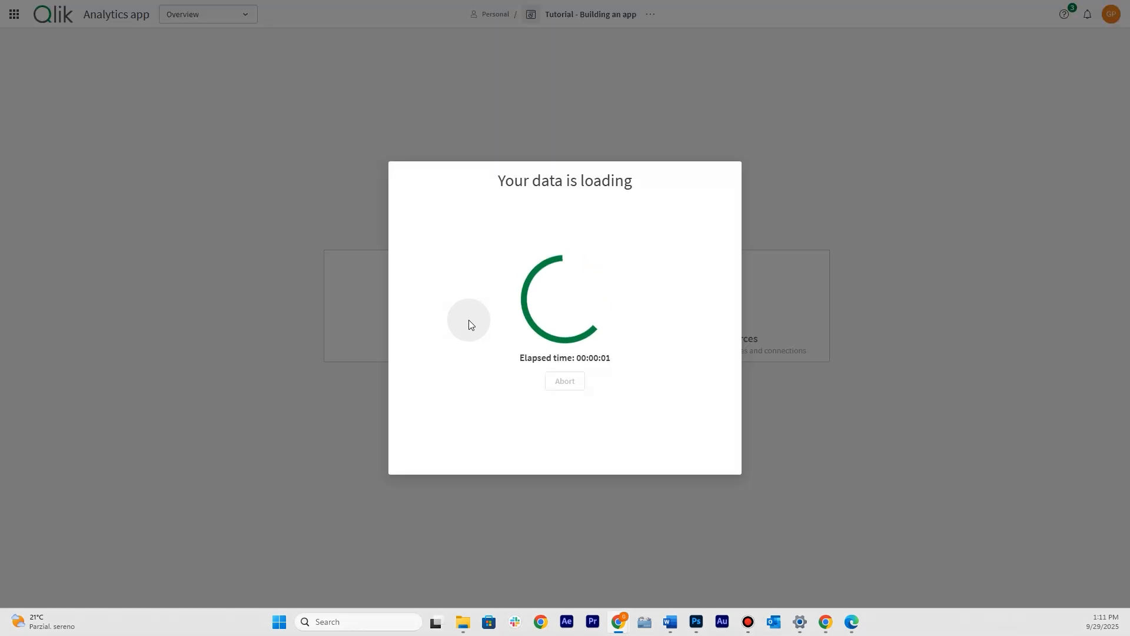
left_click(636, 433)
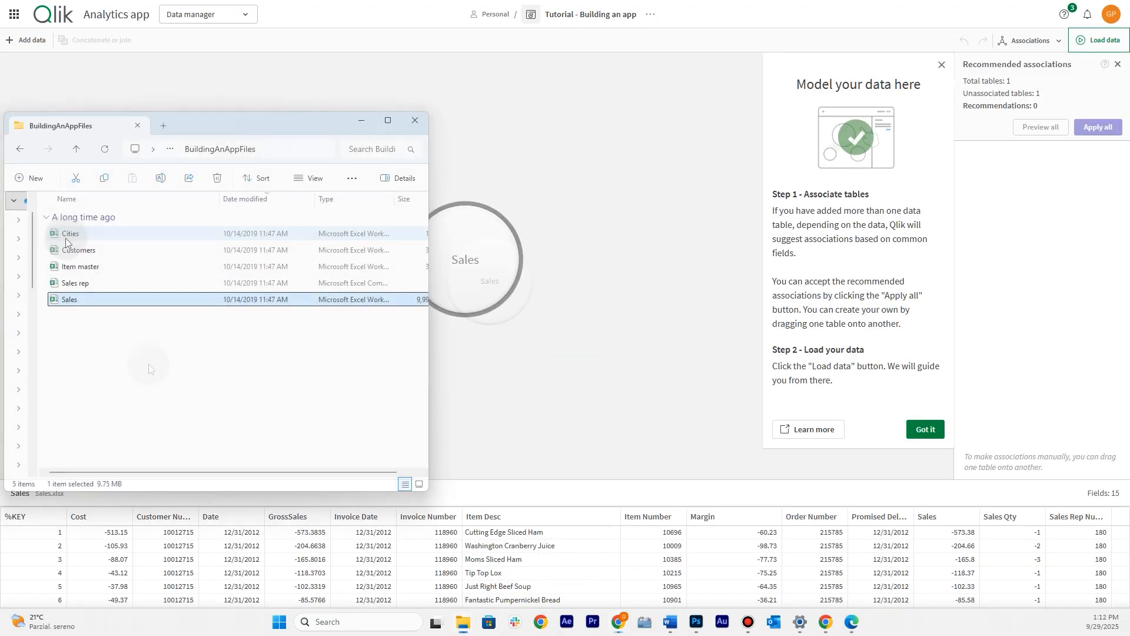
Add the Cities, Customers, Item master and Sales rep files to the data manager and dismiss the data modelling guide.
left_click_drag(70, 233, 550, 285)
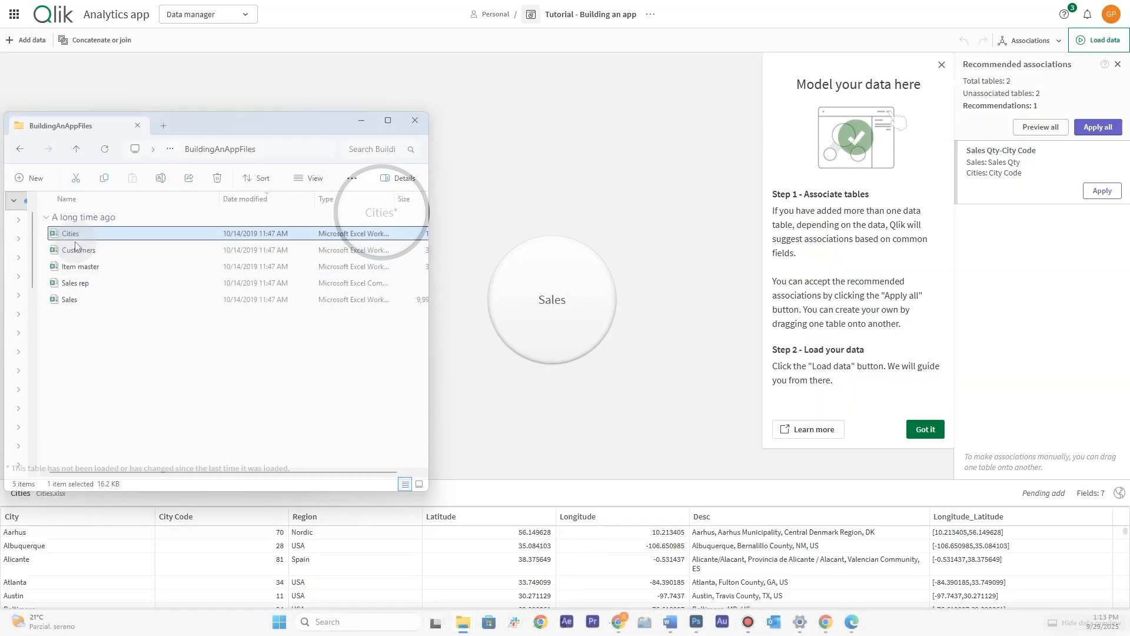
left_click(82, 250)
left_click_drag(83, 250, 521, 172)
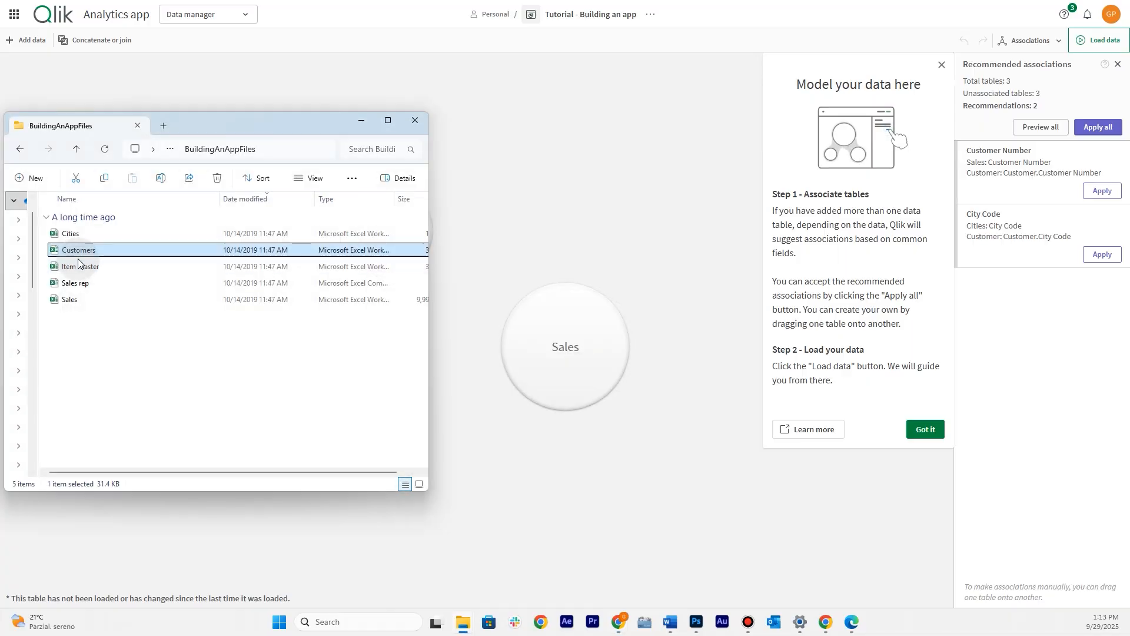
left_click(78, 266)
left_click_drag(79, 266, 496, 270)
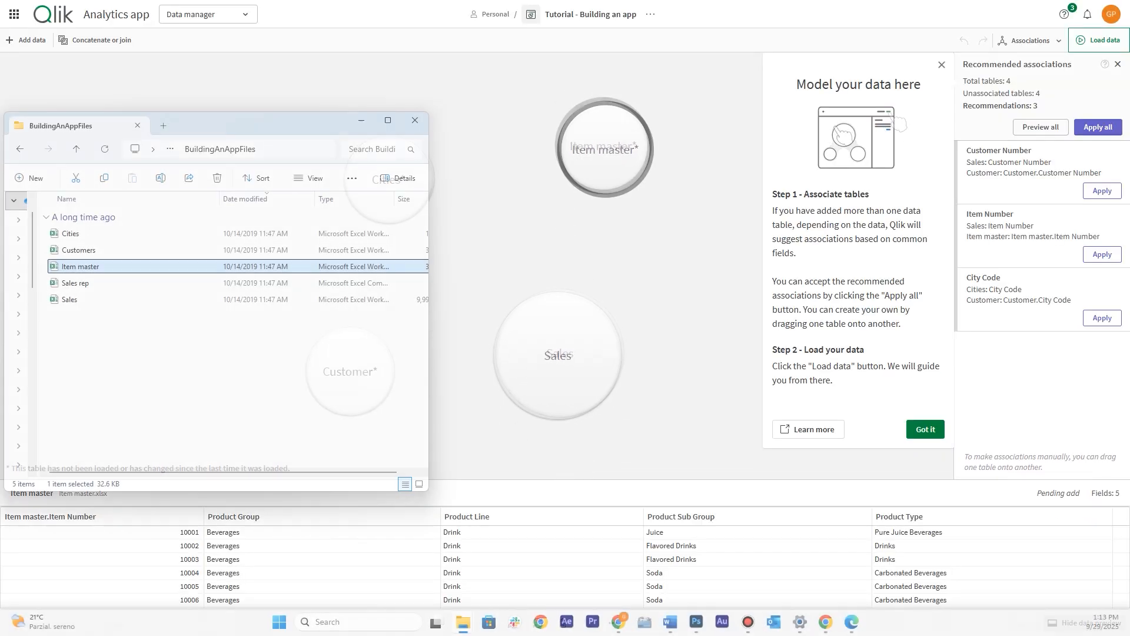
left_click_drag(75, 283, 515, 245)
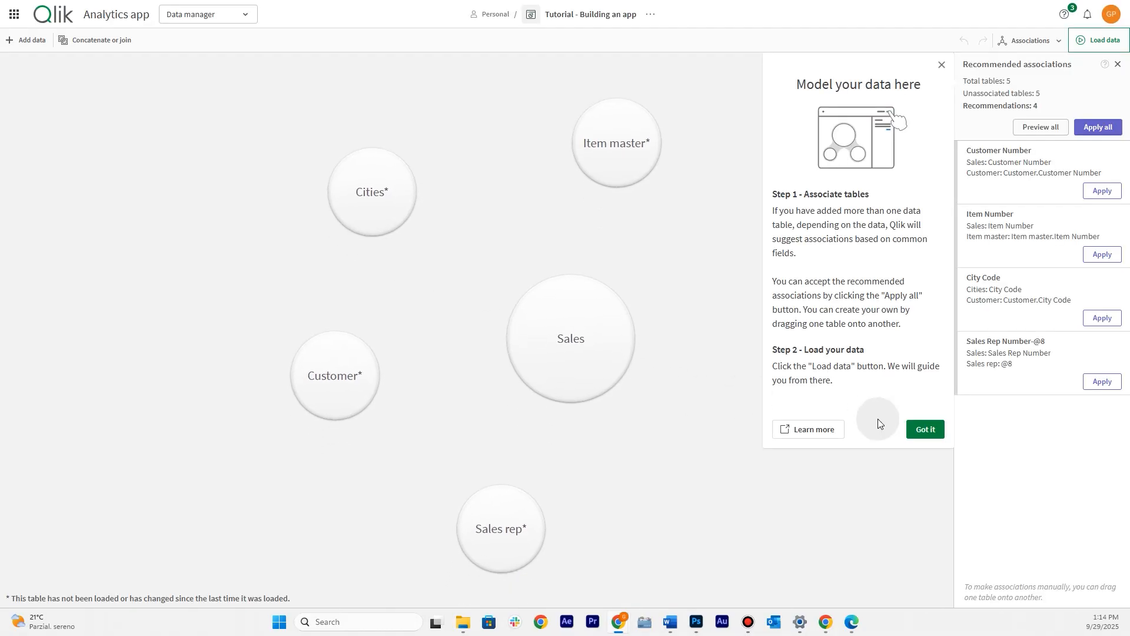
left_click(924, 429)
Edit the Sales rep table's source selection to use embedded field names, update it and return to the associations view.
left_click(524, 521)
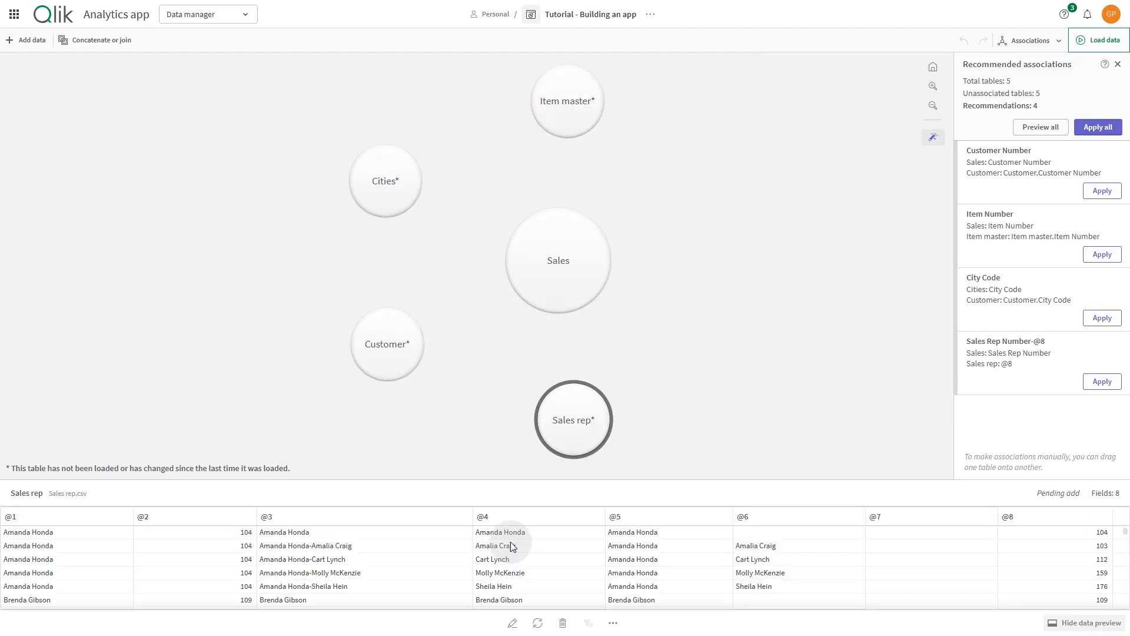
left_click(512, 624)
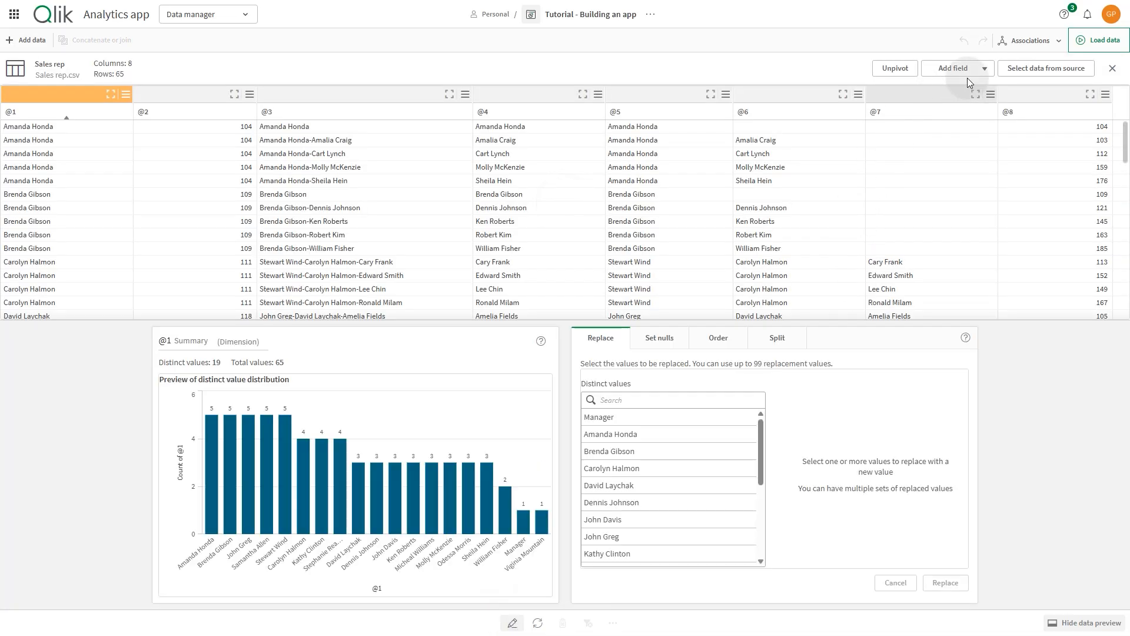
left_click(1039, 68)
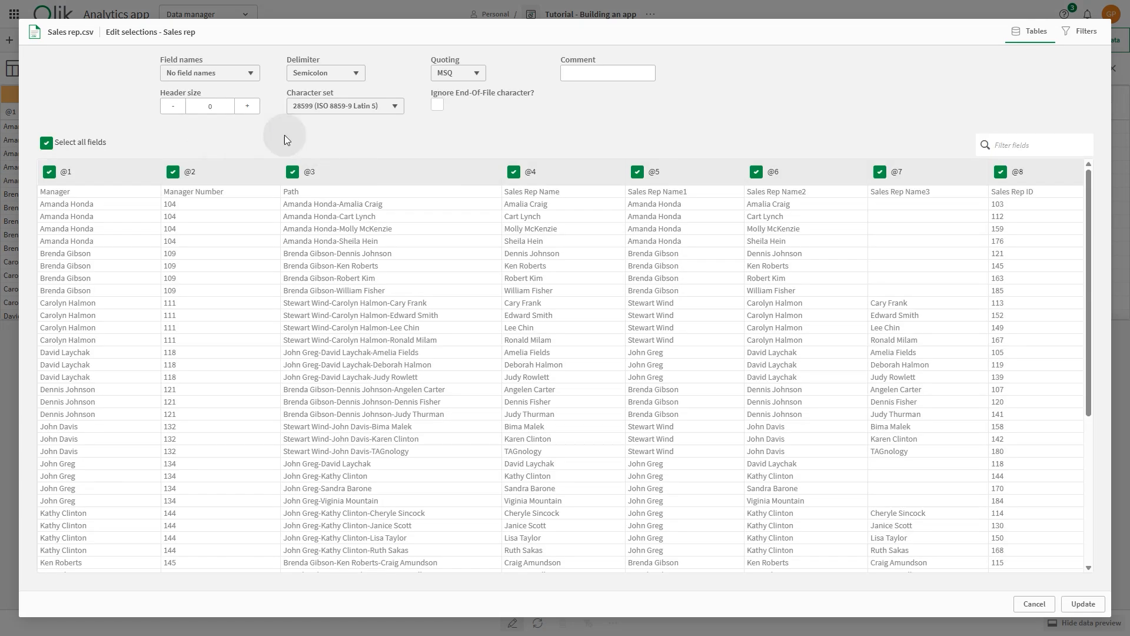
left_click(231, 74)
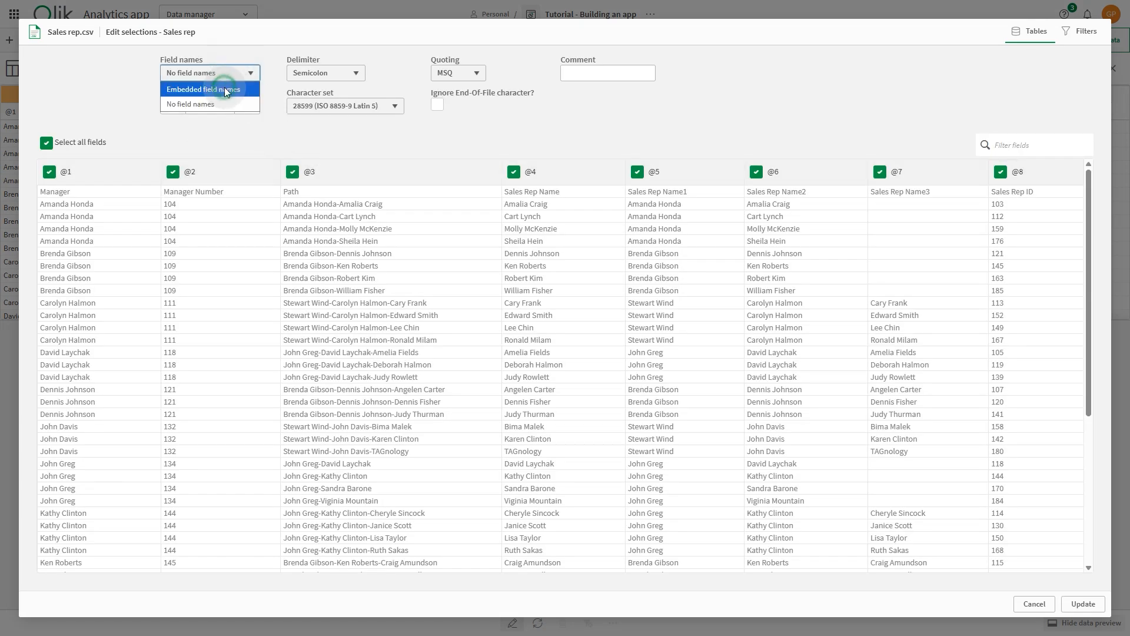
left_click(225, 87)
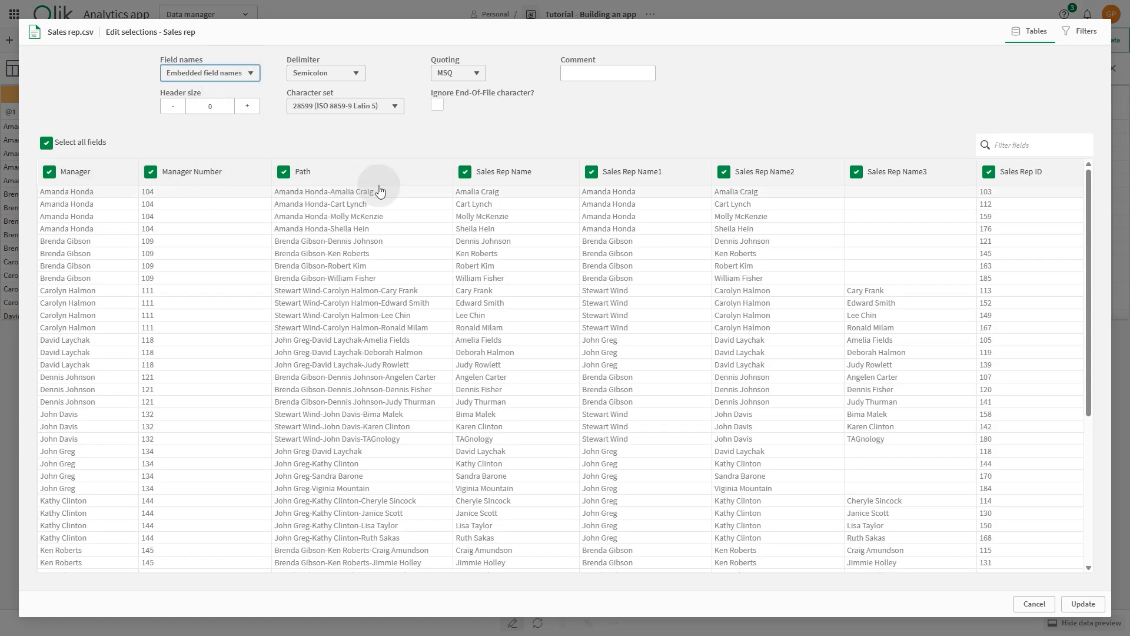
left_click(1098, 606)
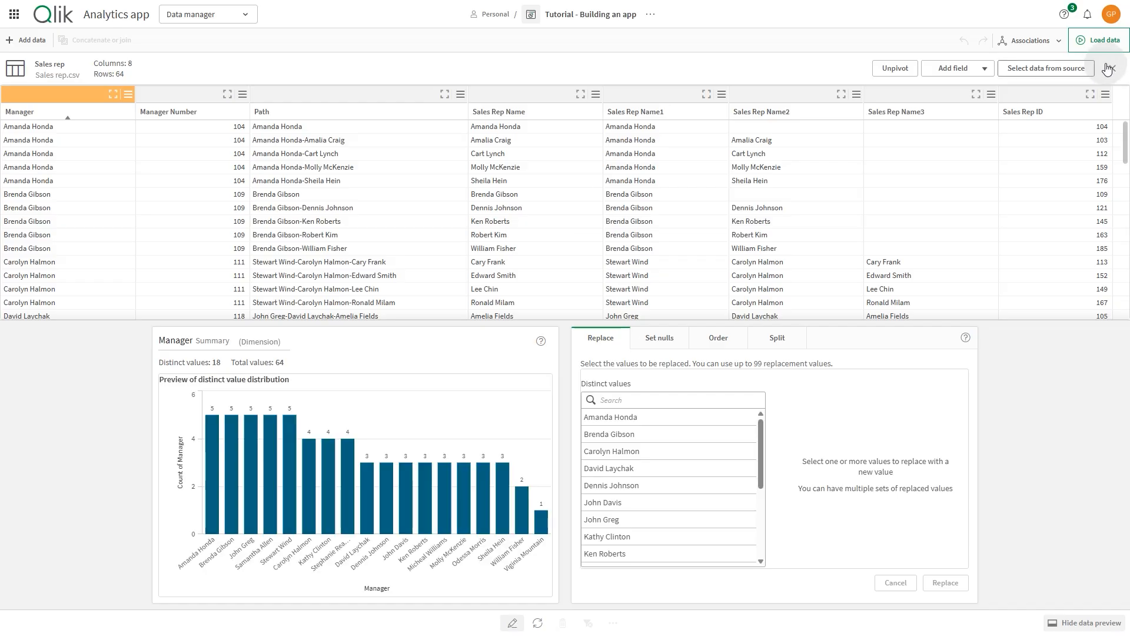
left_click(1109, 69)
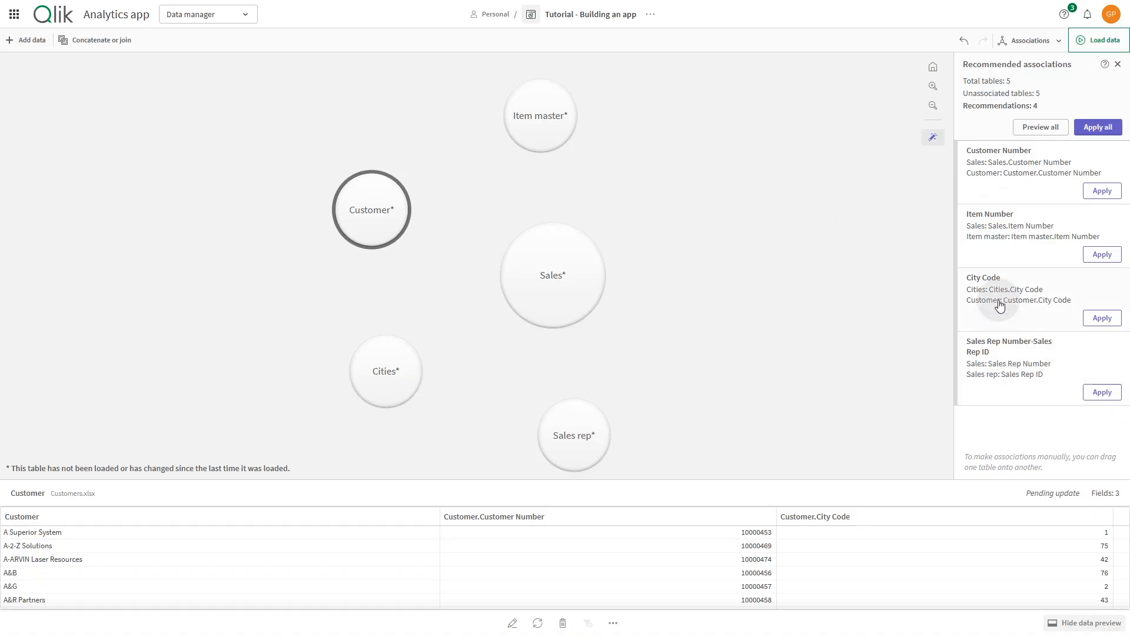
Preview and apply the recommended table associations for Customer Number, Item Number and City Code.
left_click(1008, 177)
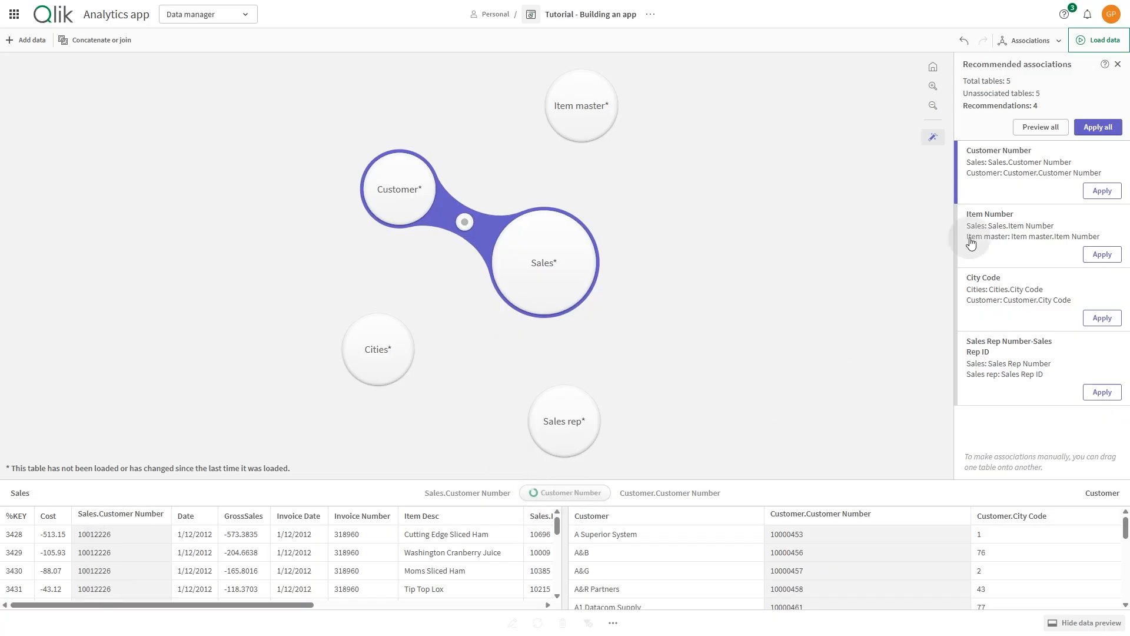
left_click(1100, 192)
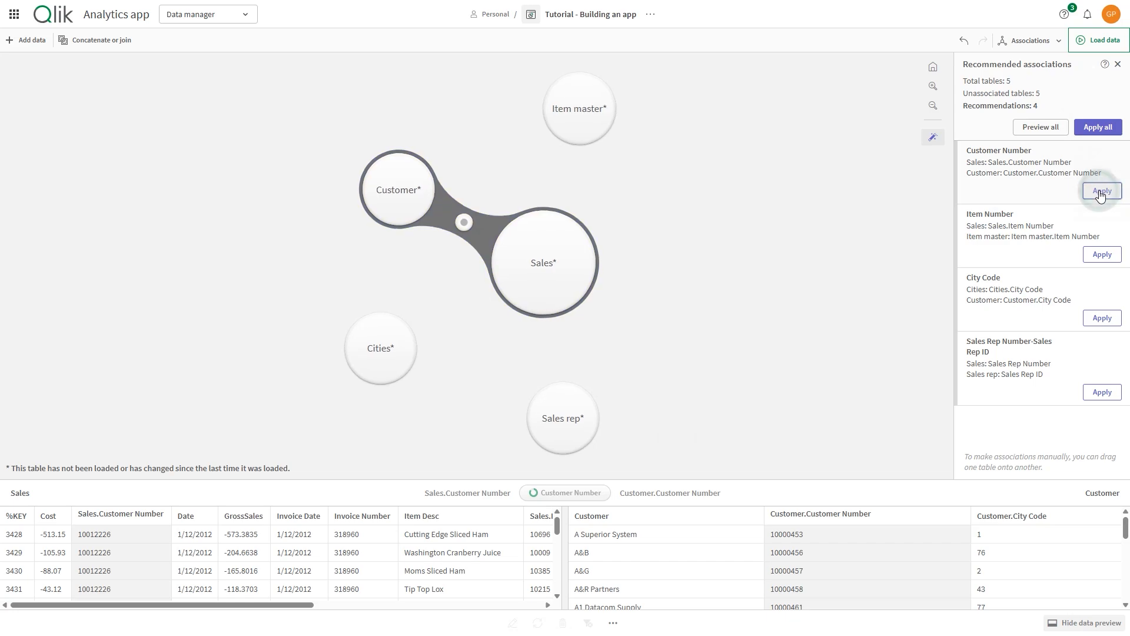
left_click(1062, 199)
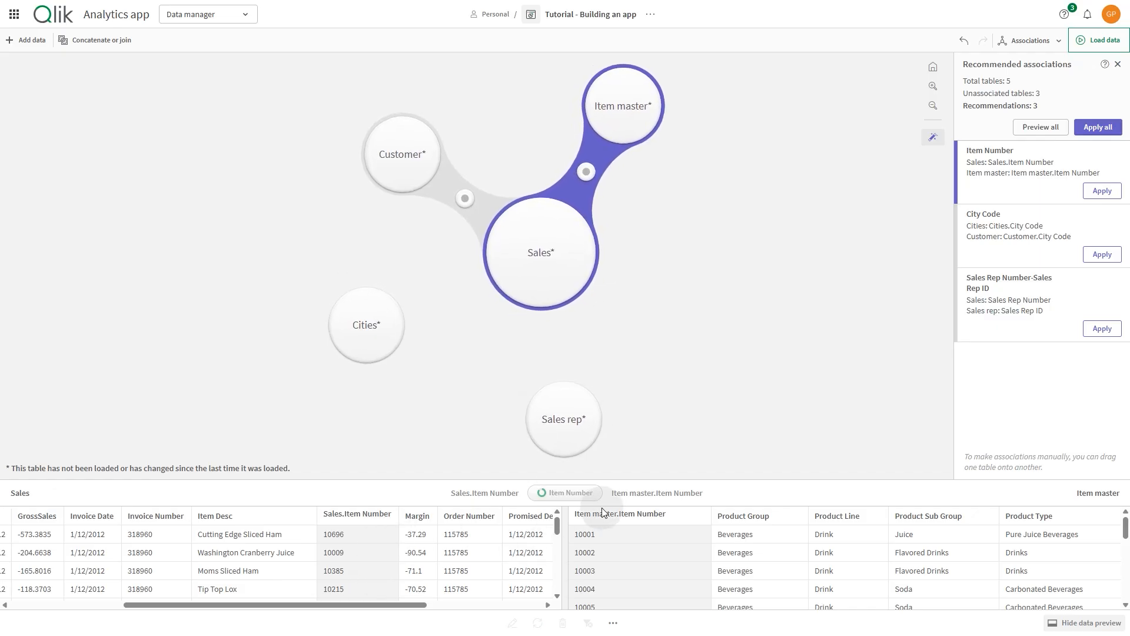
left_click(1103, 191)
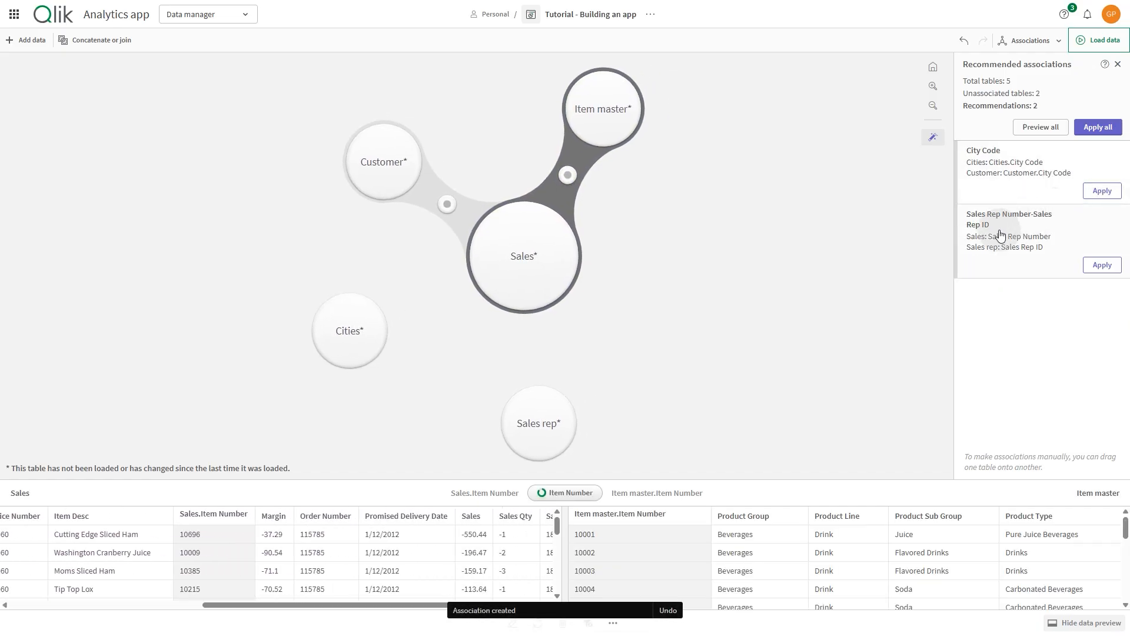
left_click(999, 172)
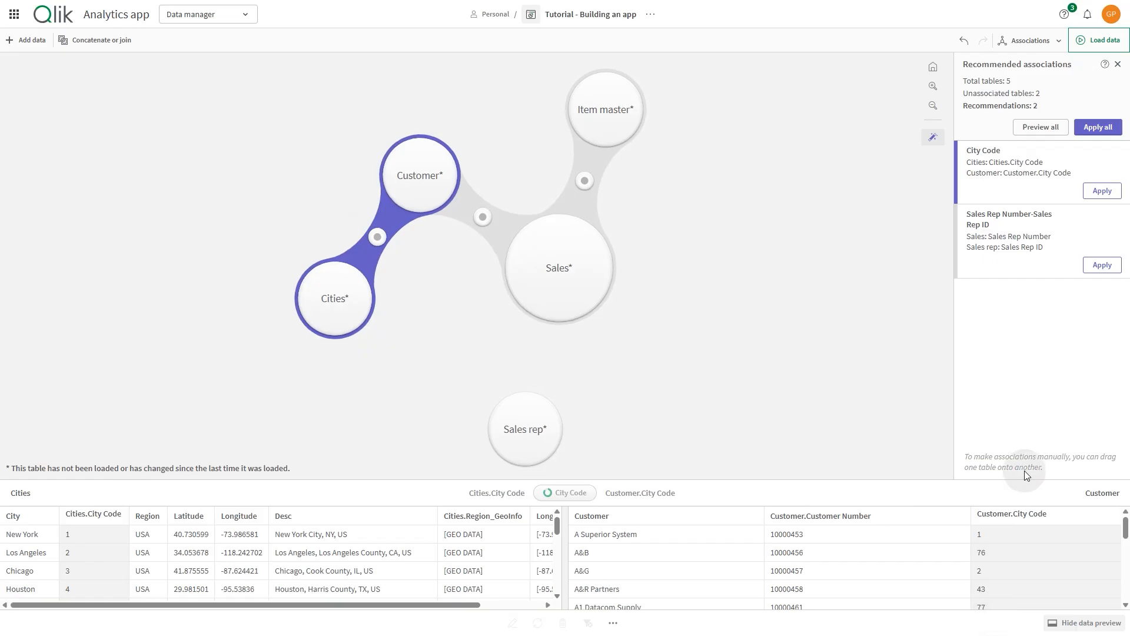
left_click(1101, 190)
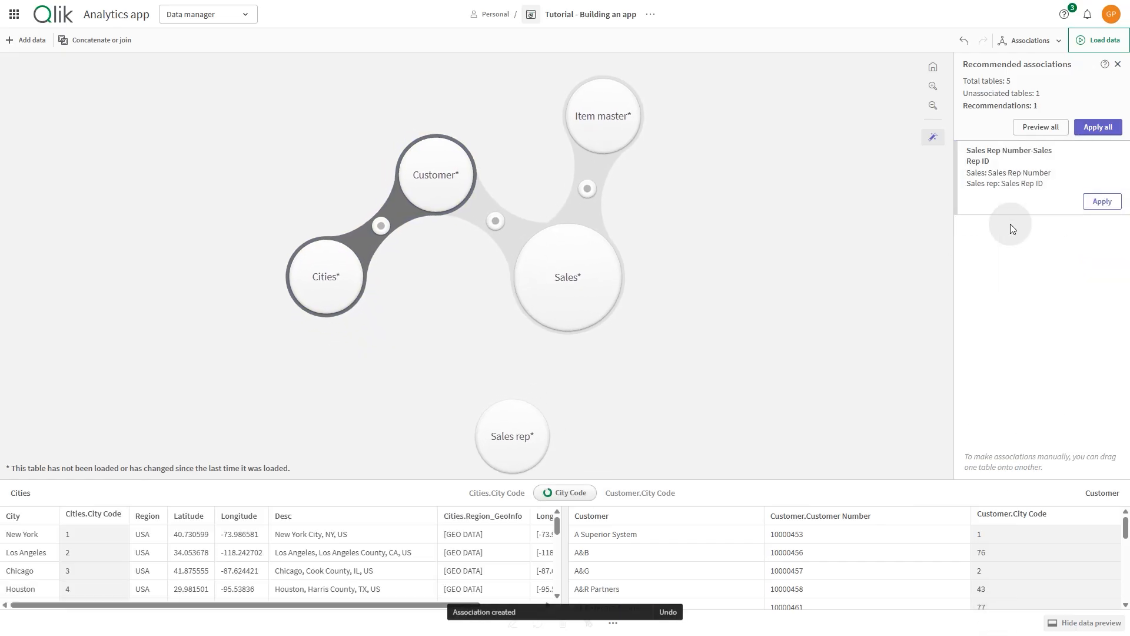
Preview and apply the recommended Sales Rep Number-Sales Rep ID association between the Sales and Sales rep tables, and load the data.
left_click(598, 308)
left_click(511, 387)
left_click(971, 176)
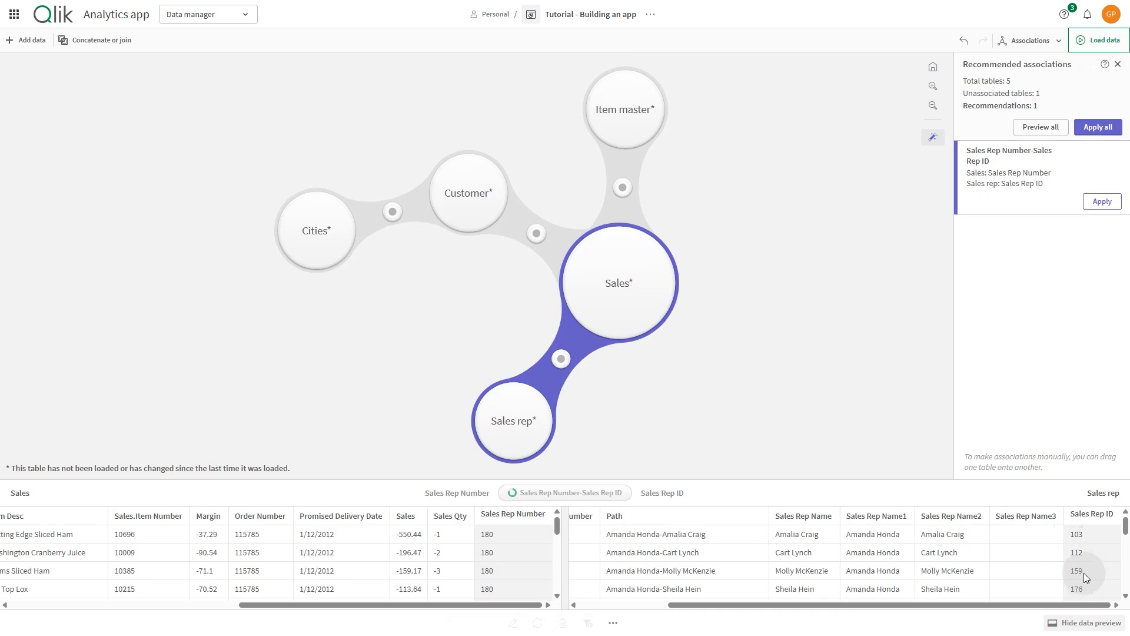
left_click(1102, 202)
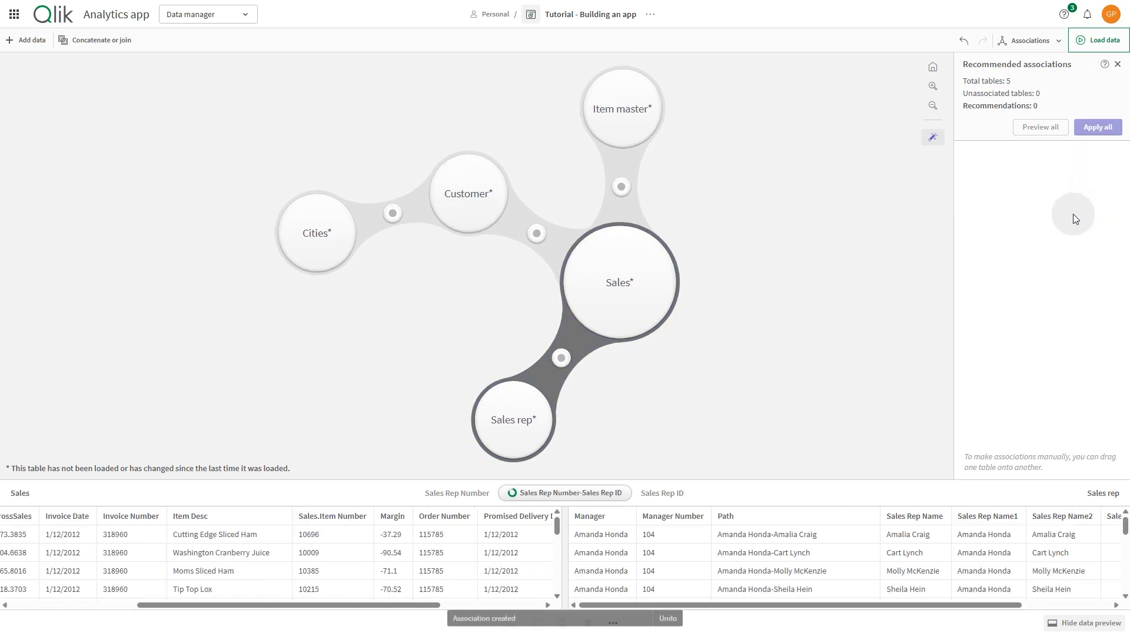
left_click(1100, 43)
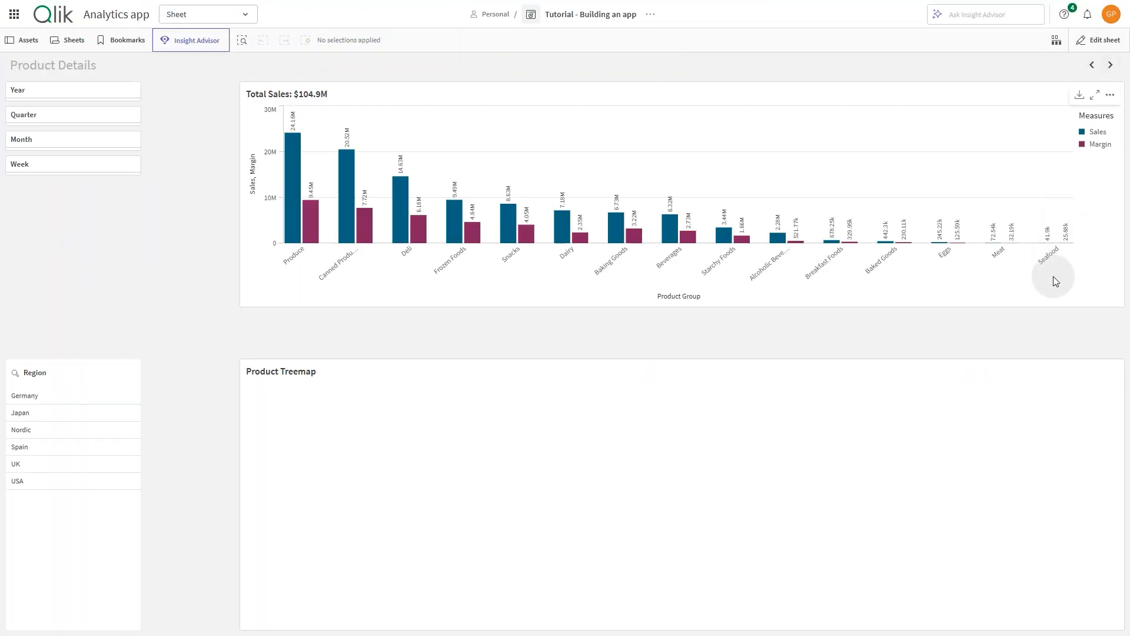
Page through the finished app's sheets from Product Details through Customer Locations and Insights to Manager Dashboard.
left_click(1110, 65)
left_click(1111, 65)
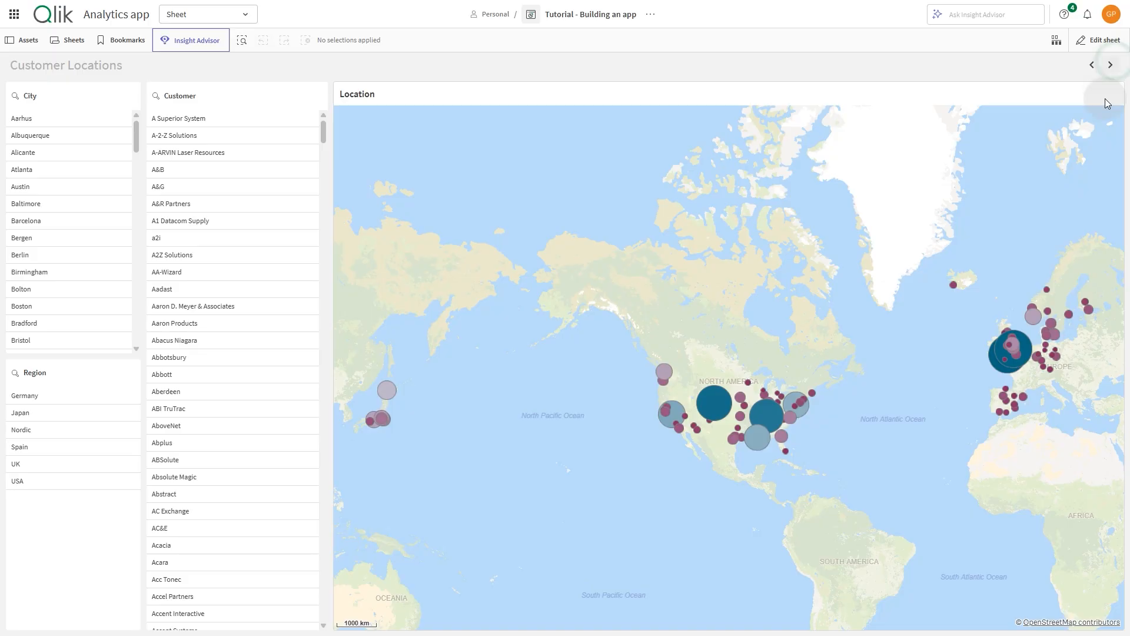
left_click(1110, 64)
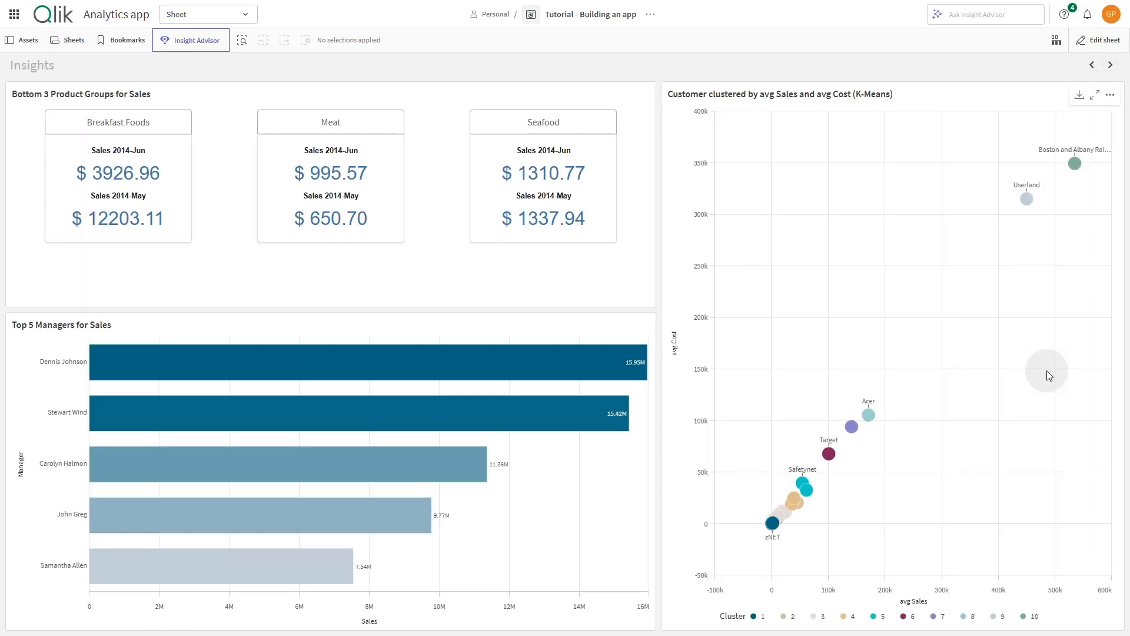
left_click(1111, 65)
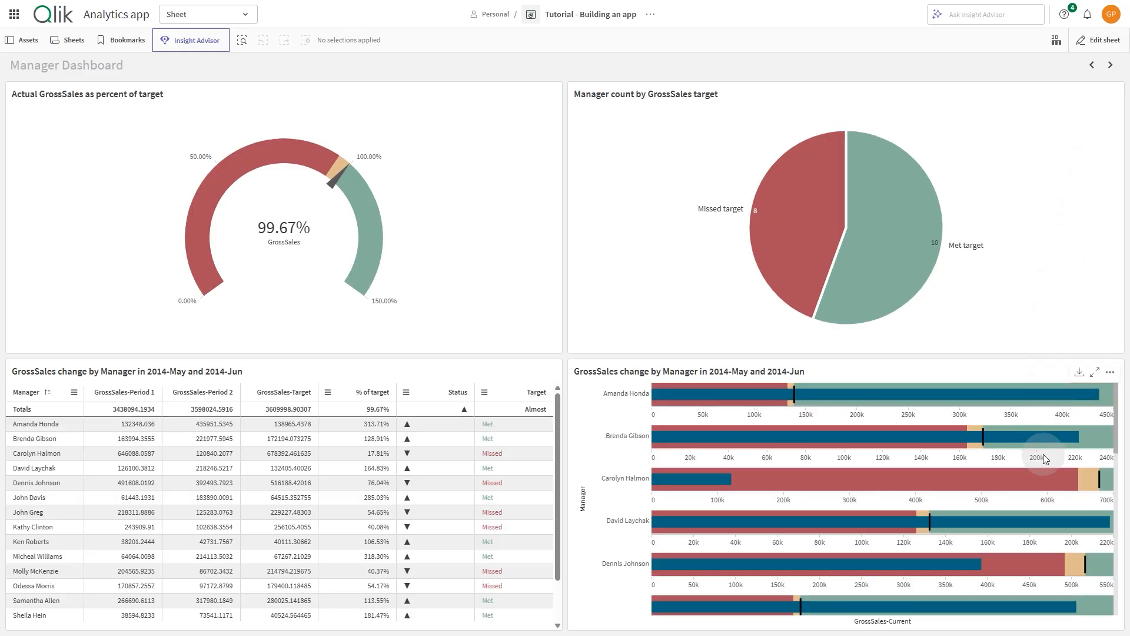
left_click(1110, 65)
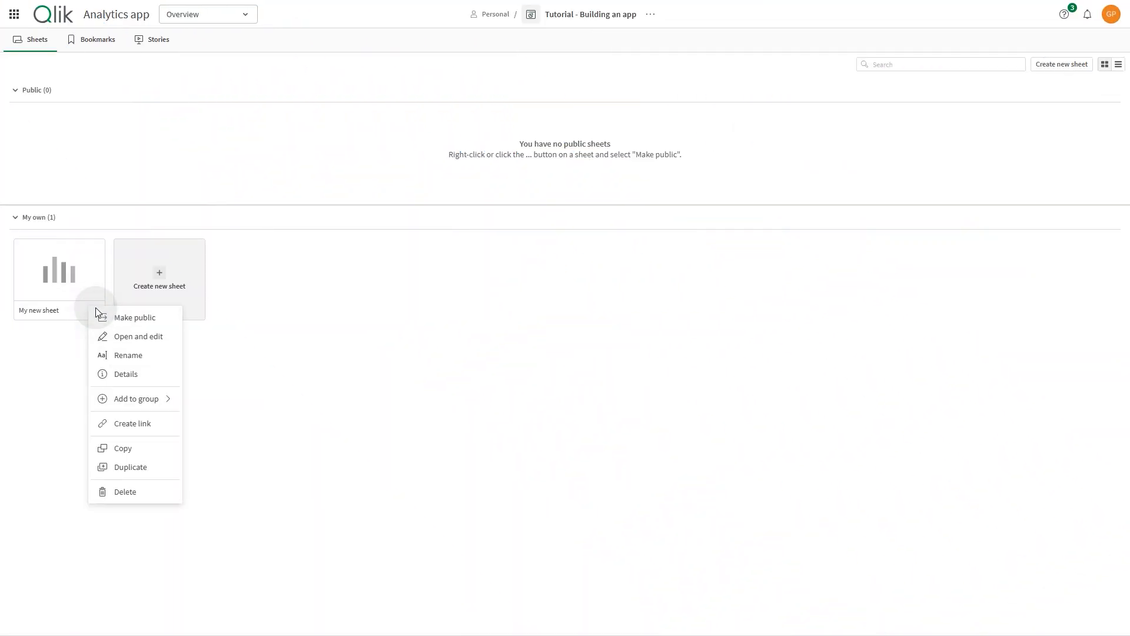
Rename the existing sheet as Dashboard and create a second sheet named Product Details.
left_click(104, 355)
type("Dashboard")
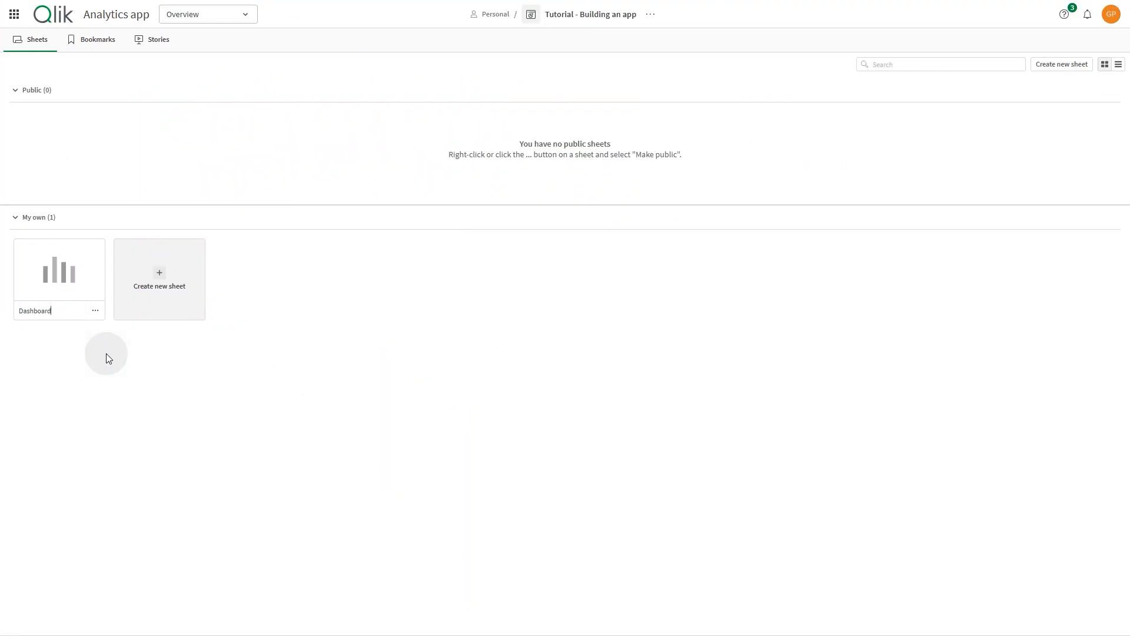
left_click(161, 272)
type("Product Details")
Create three more sheets named Customer Details, Customer Locations and Insights.
left_click(230, 296)
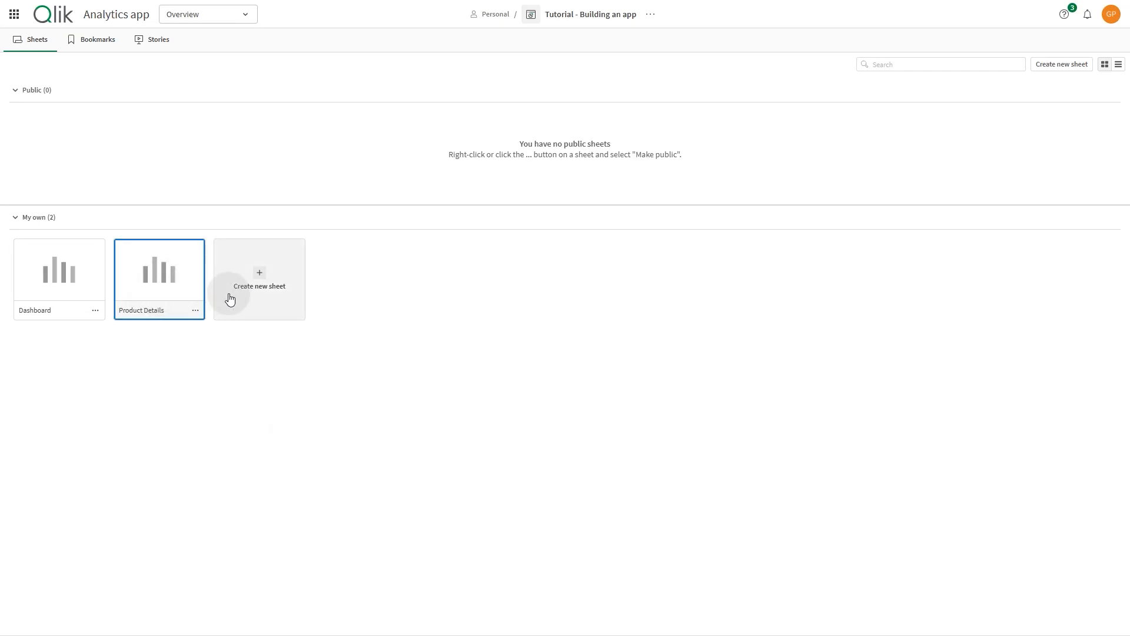
type("Customer Detail")
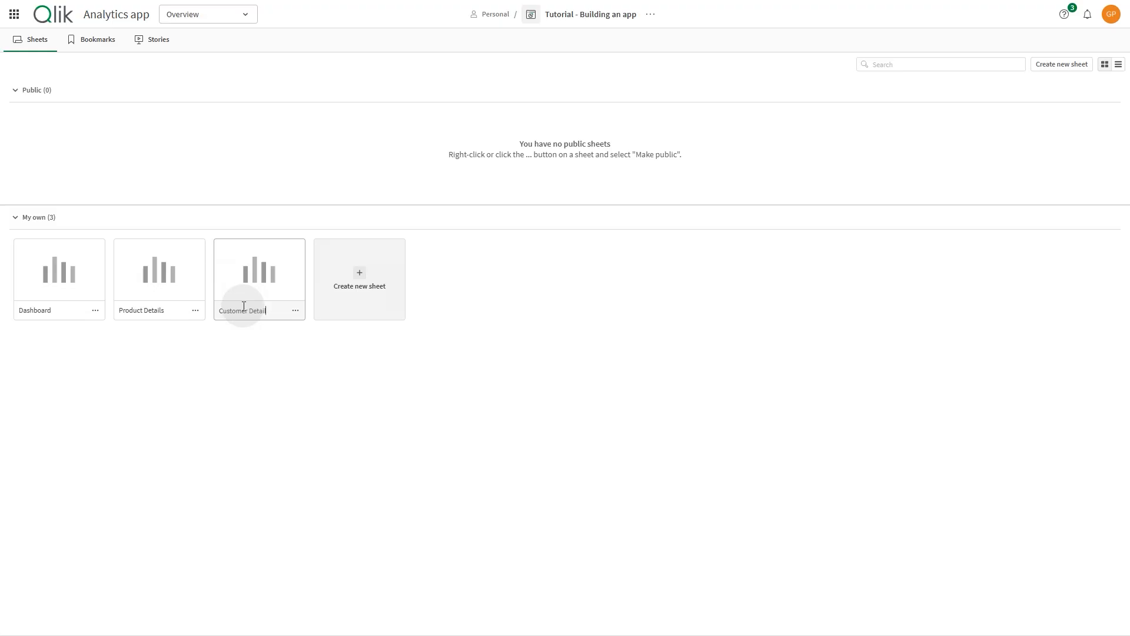
type("s")
left_click(353, 302)
type("Customer Locatio")
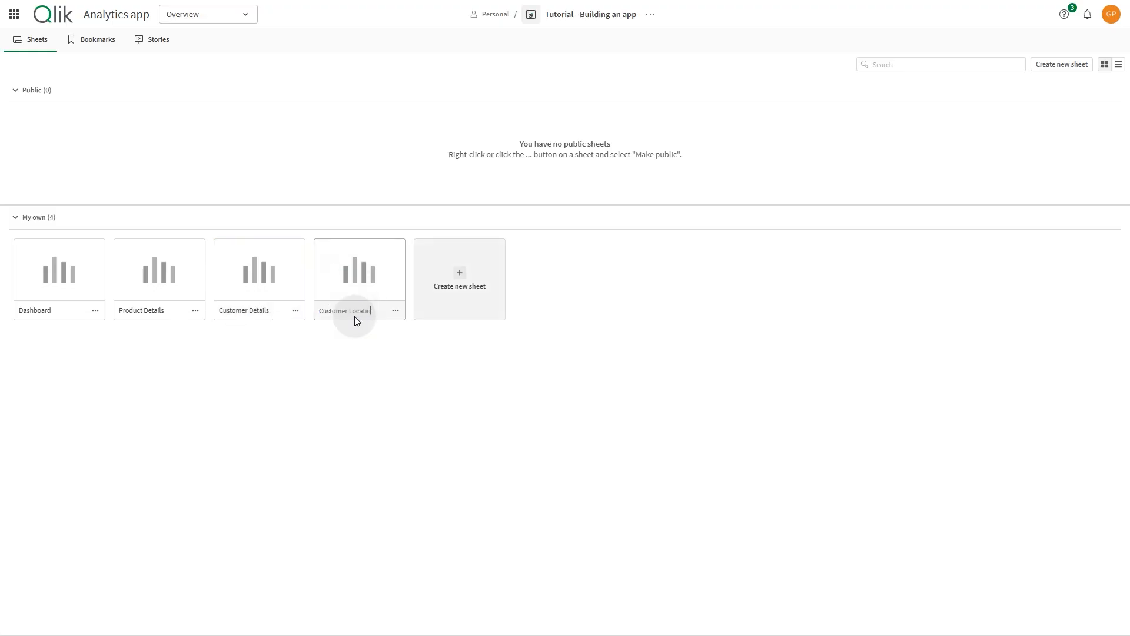
type("ns")
left_click(460, 274)
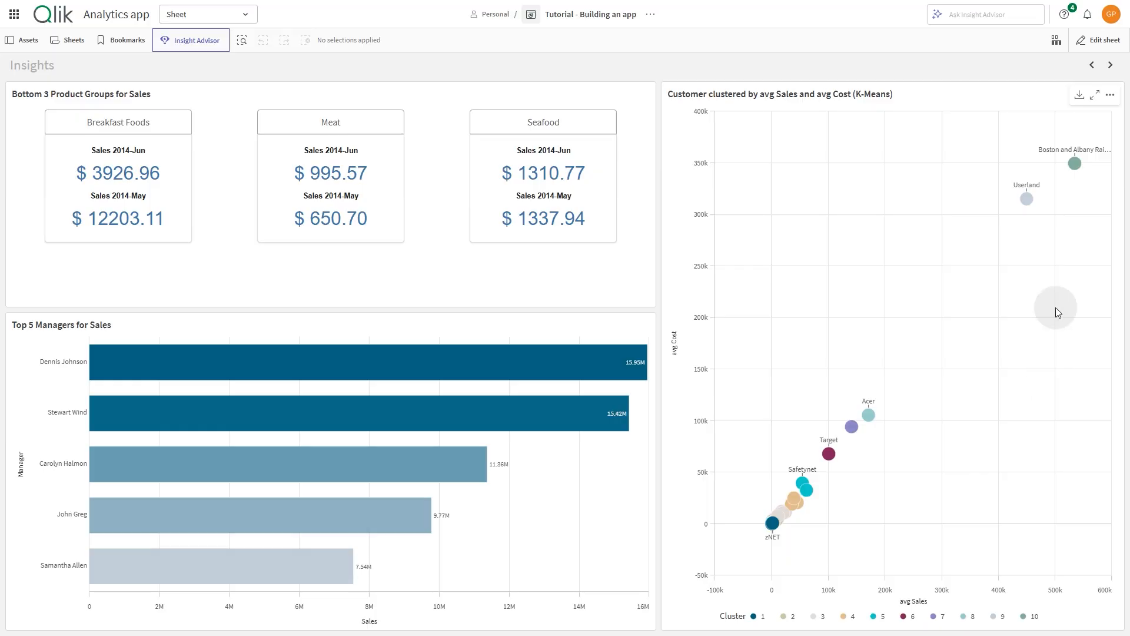
Review the Insights, Manager Dashboard, Dashboard and Product Details sheets of the finished app, including their filters and charts.
left_click(1112, 67)
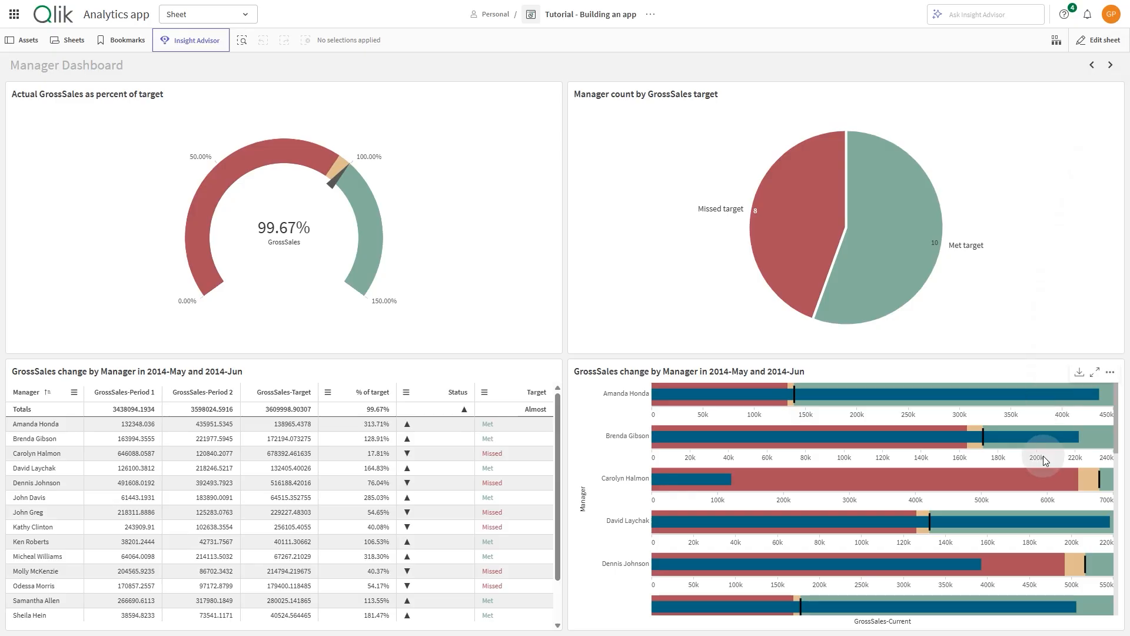
left_click(1110, 63)
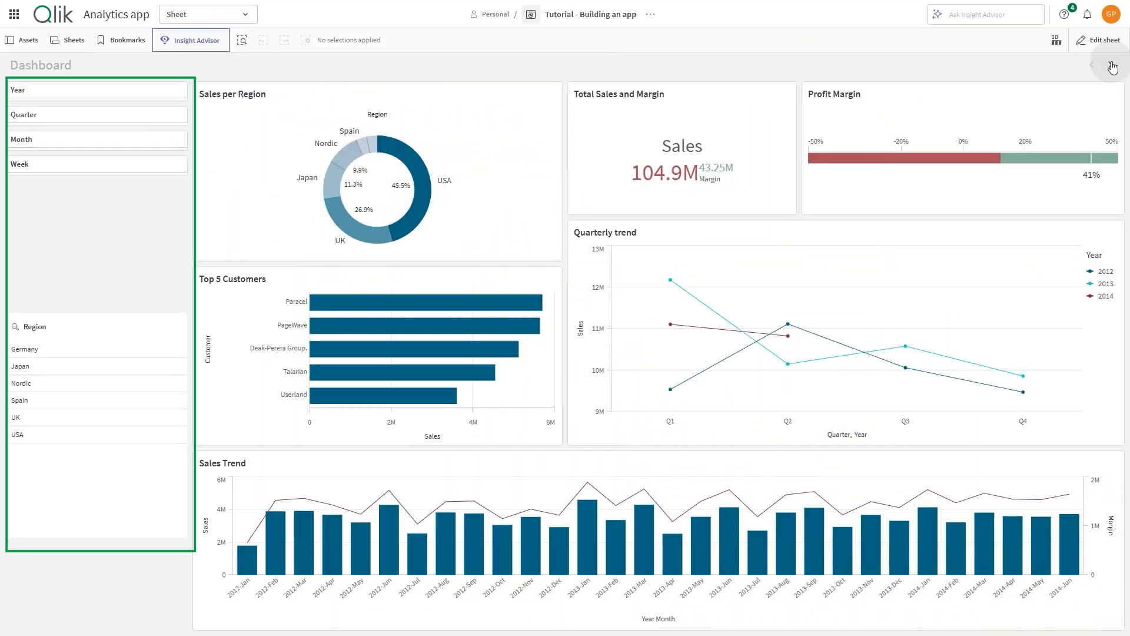
left_click(1110, 63)
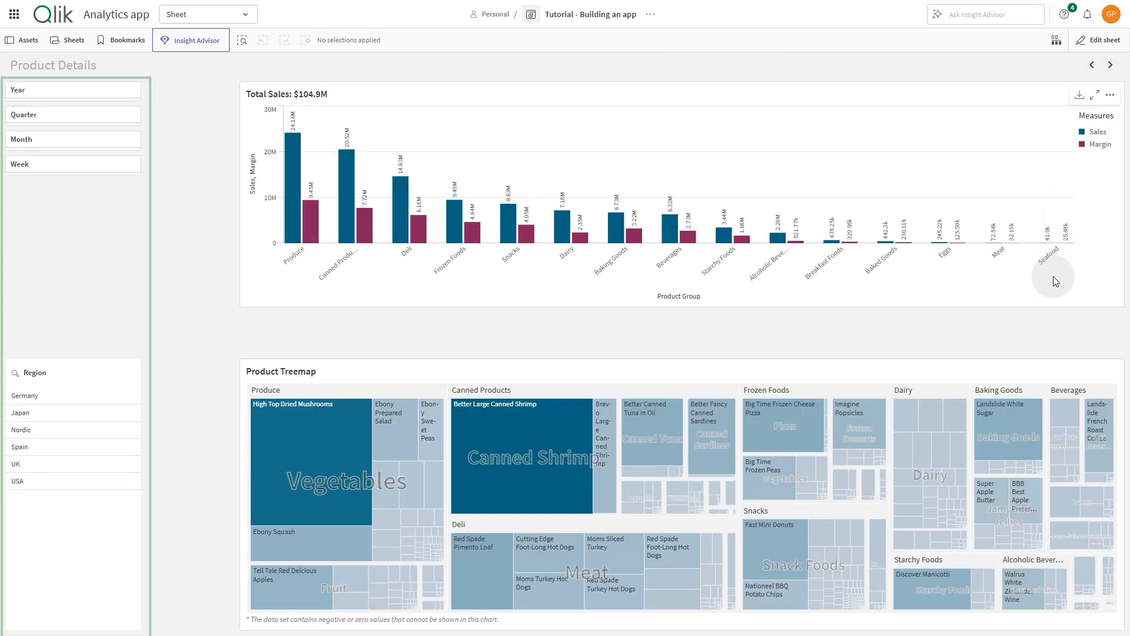
left_click(1110, 65)
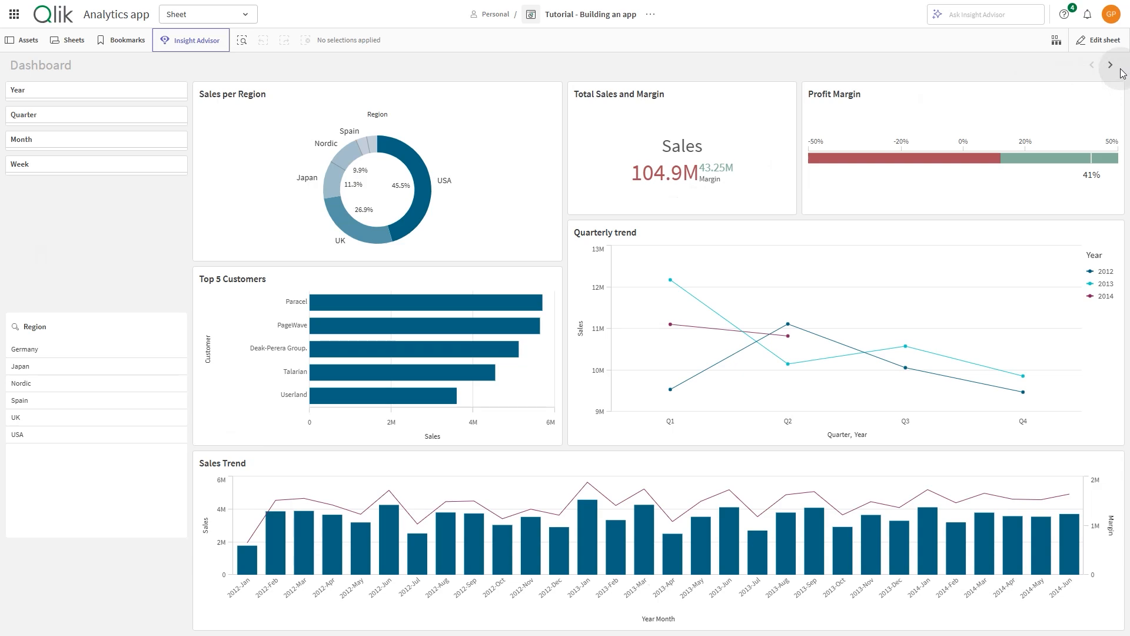
left_click(1112, 65)
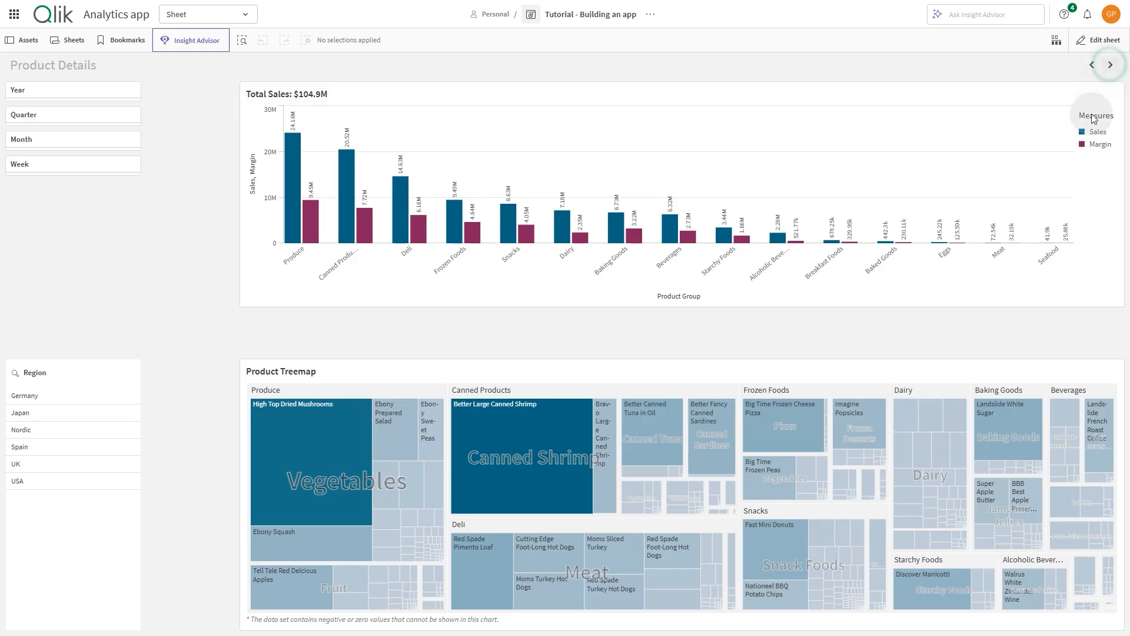
left_click(1110, 66)
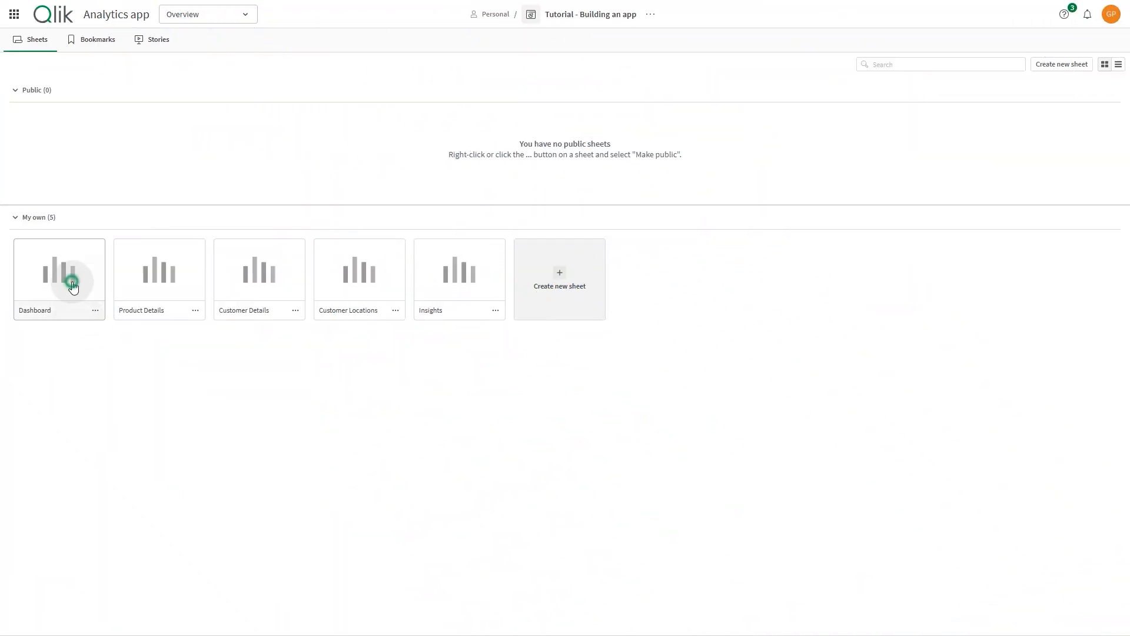
Open the Dashboard sheet and create a master measure named Sales from the Sales field with the expression sum(Sales).
left_click(72, 286)
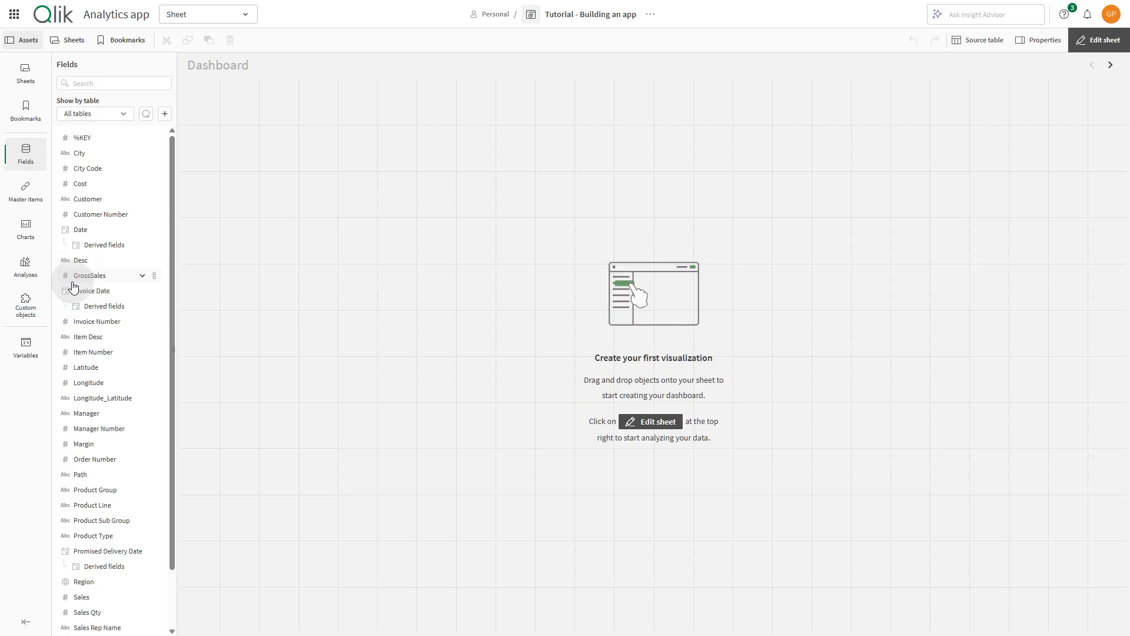
right_click(89, 599)
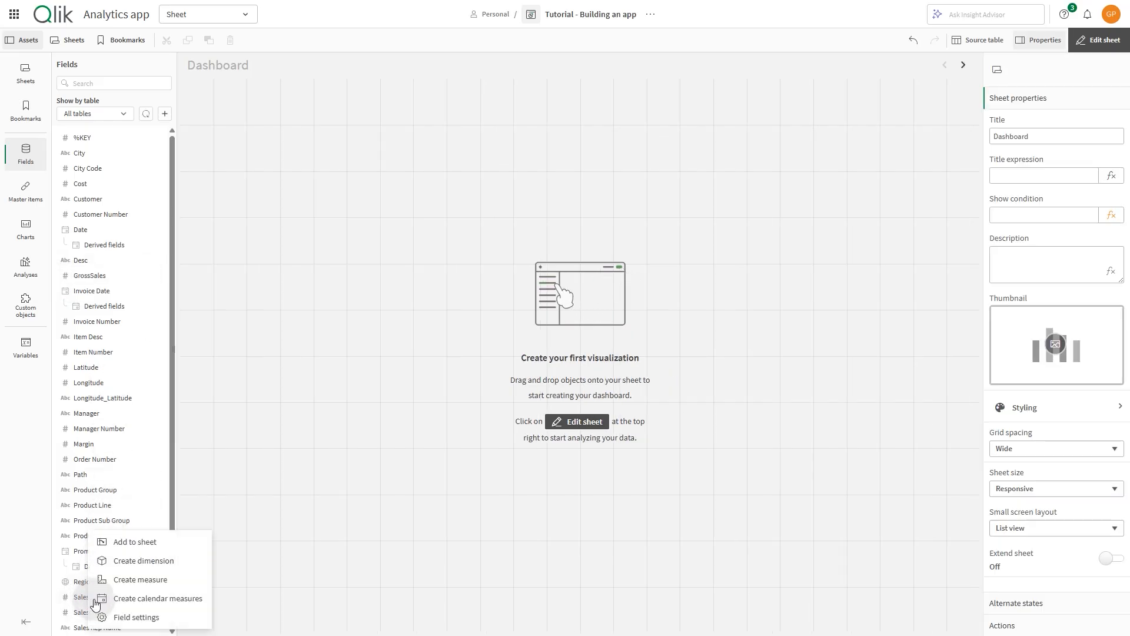
left_click(130, 582)
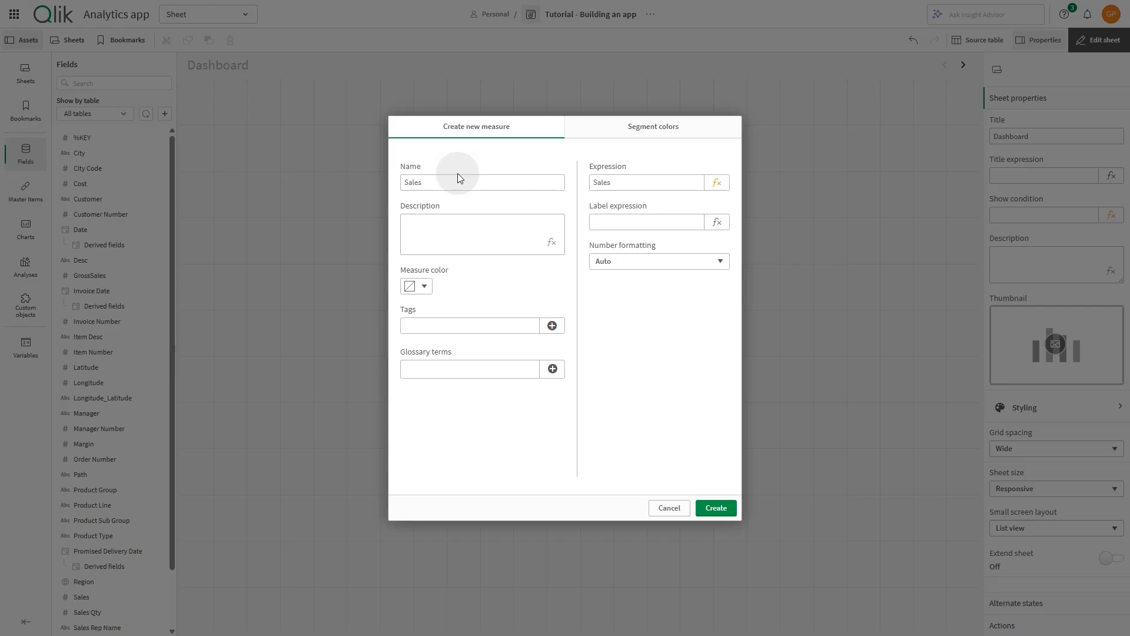
left_click(592, 182)
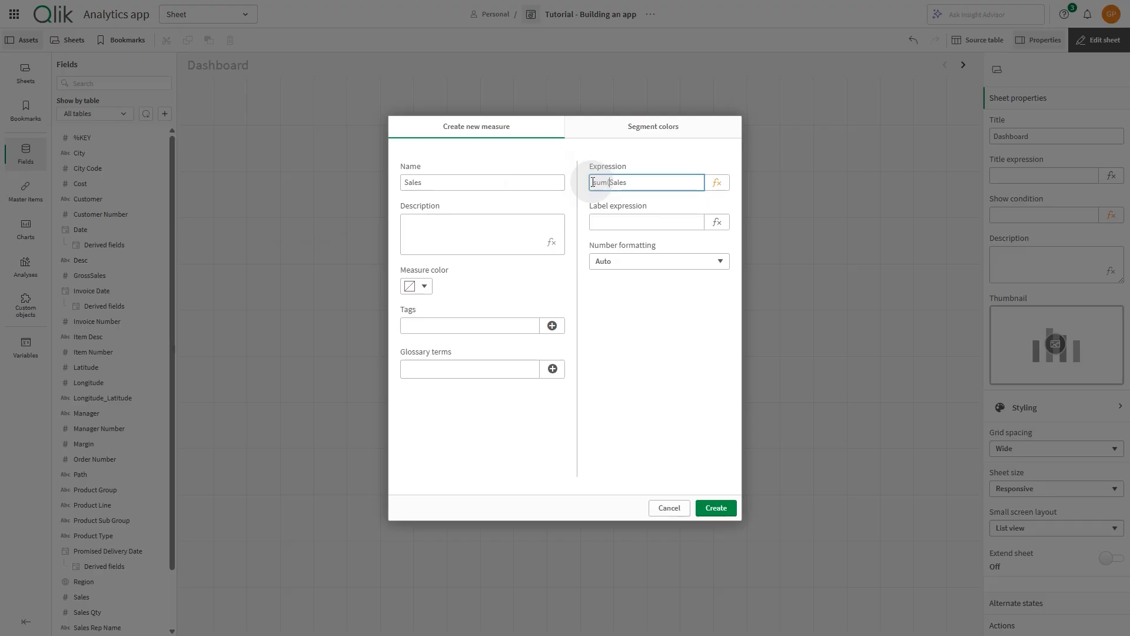
left_click(660, 179)
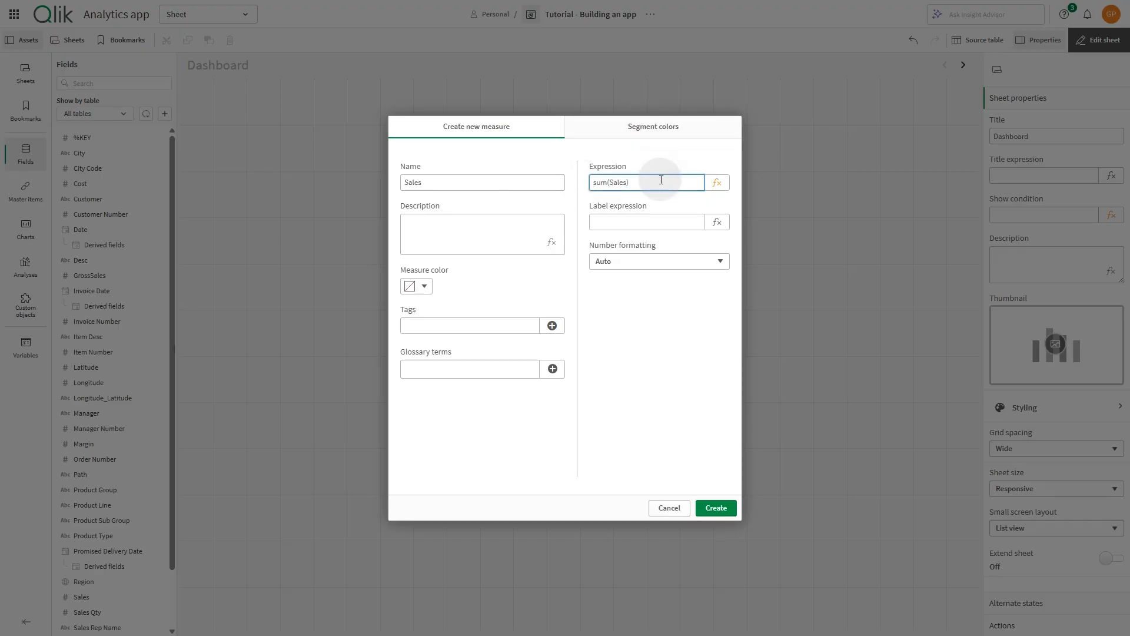
left_click(716, 507)
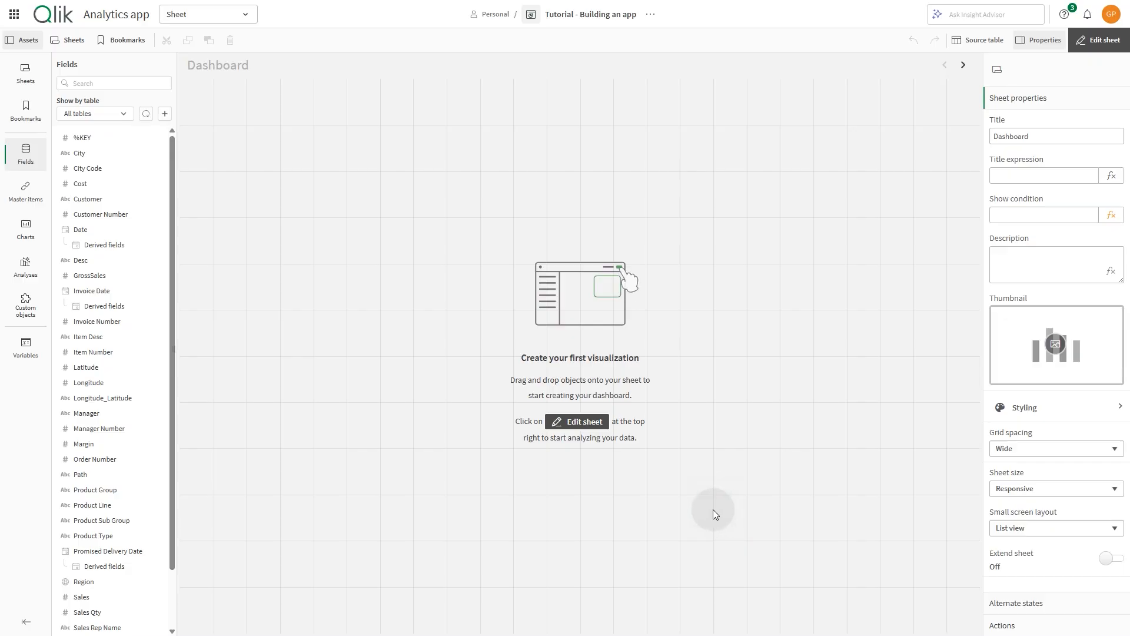
Add the Sales master measure to the Dashboard sheet as a visualization and give it the Region field as dimension.
left_click(27, 191)
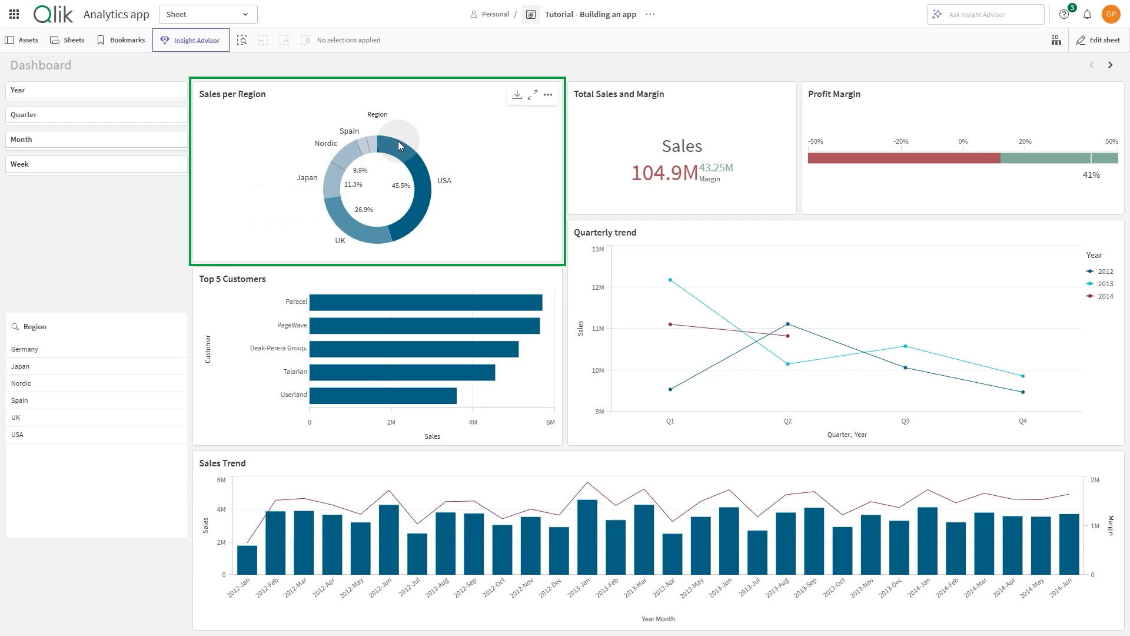
mouse_move(390, 145)
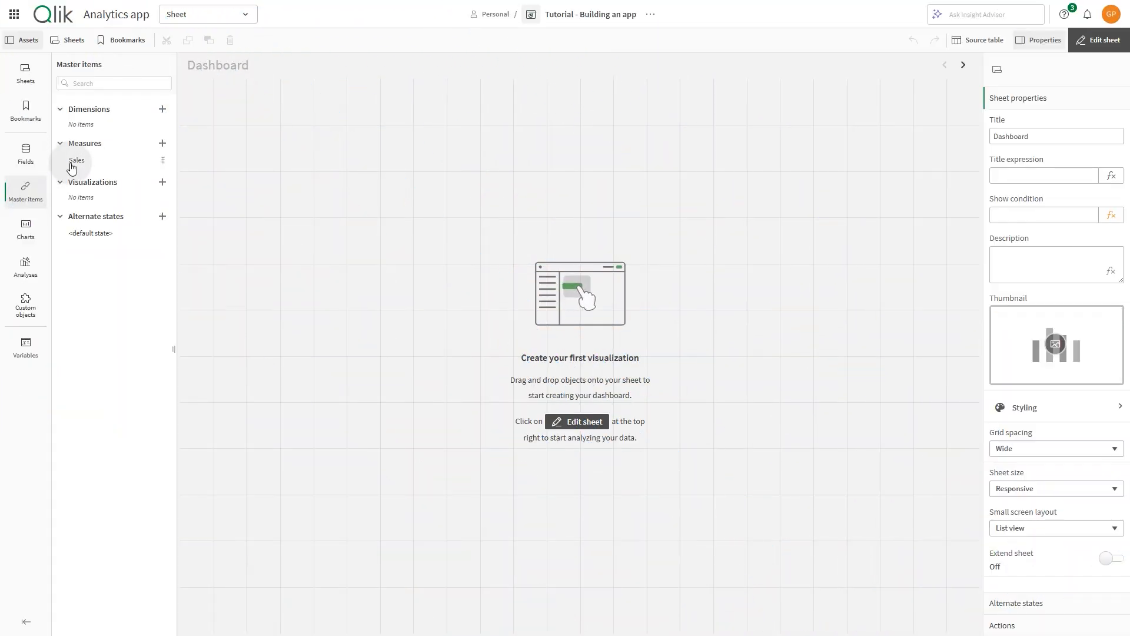
left_click_drag(72, 162, 292, 165)
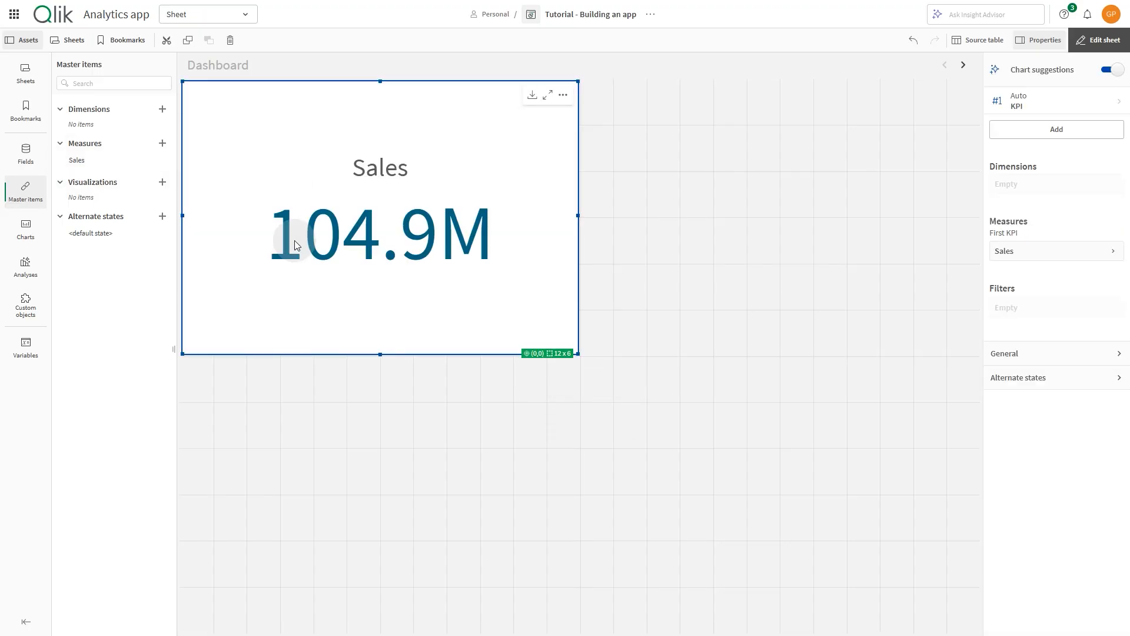
left_click(24, 154)
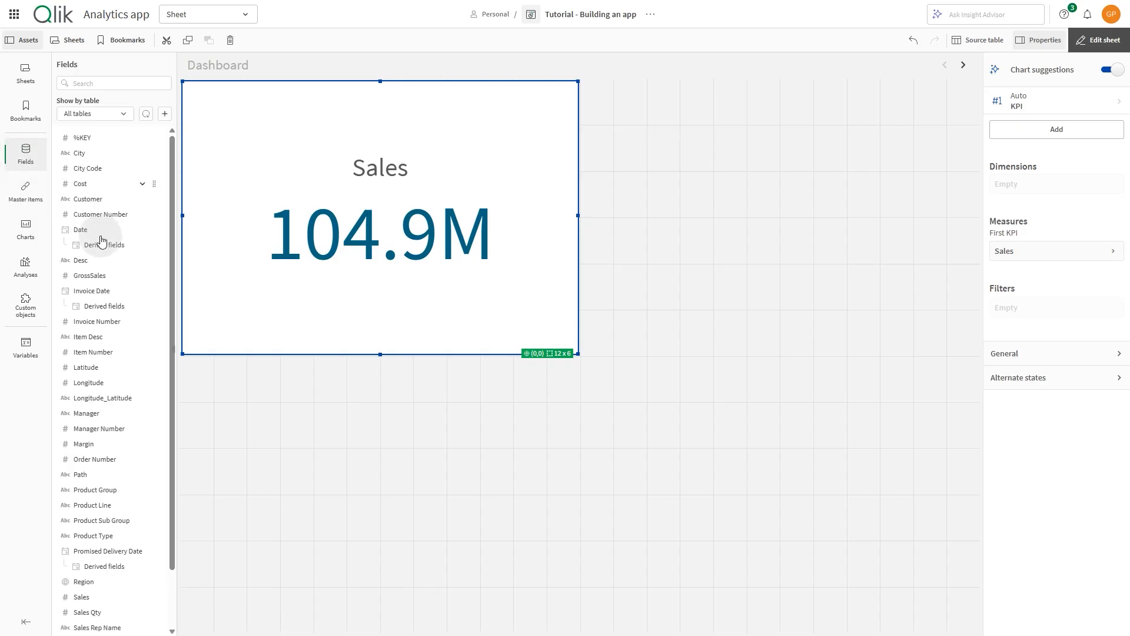
left_click_drag(90, 585, 348, 241)
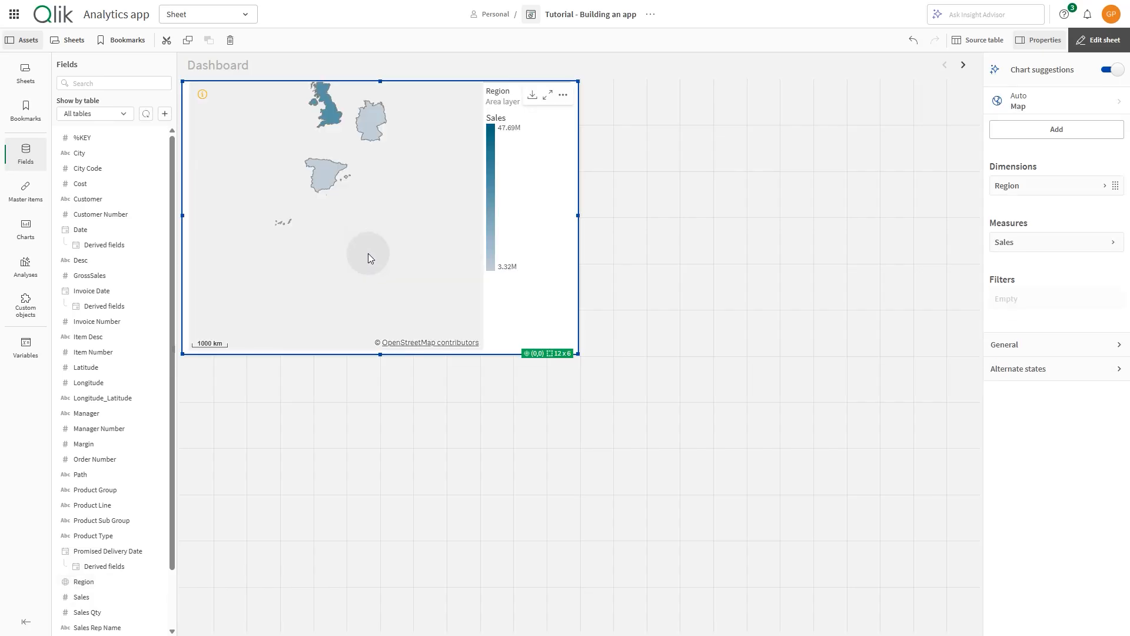
Change the Region and Sales visualization from a map to a pie chart using the recommended charts.
left_click(1029, 109)
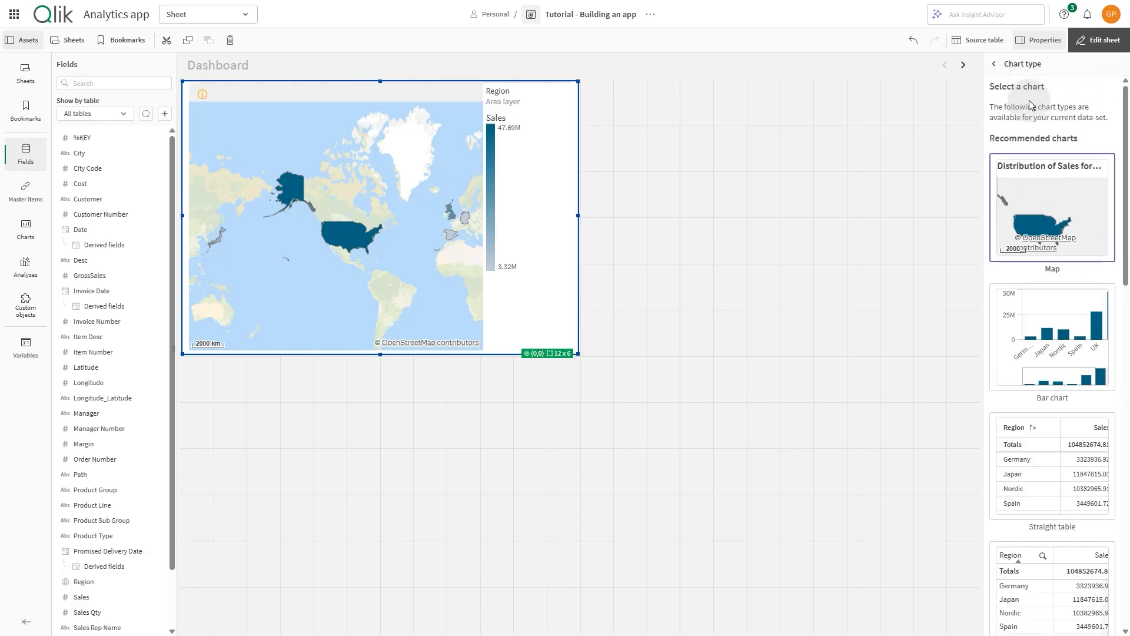
scroll(1042, 265, "down", 6)
scroll(1056, 312, "down", 2)
left_click(1055, 465)
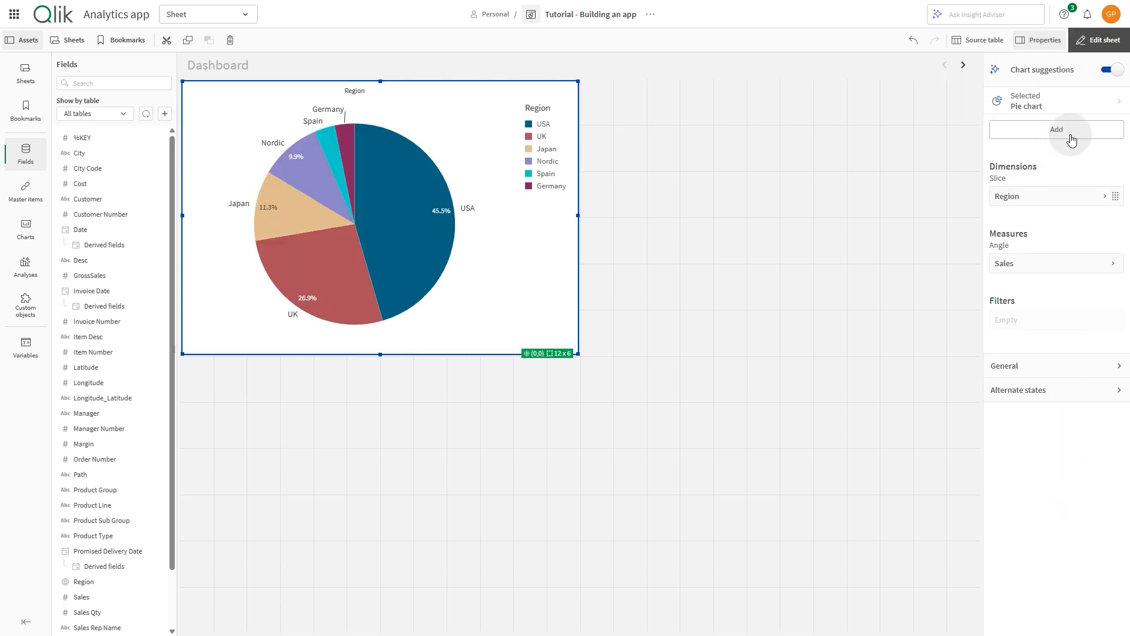
Turn off chart suggestions for the pie chart, enable its titles and set the title to "Sales per Region".
left_click(1109, 71)
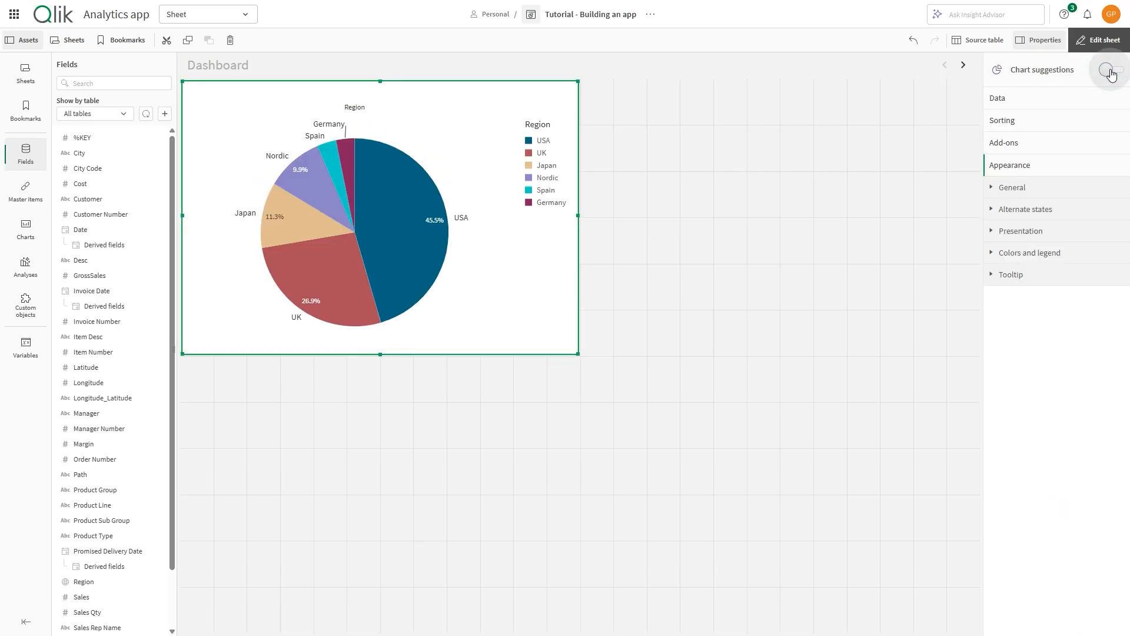
left_click(1082, 190)
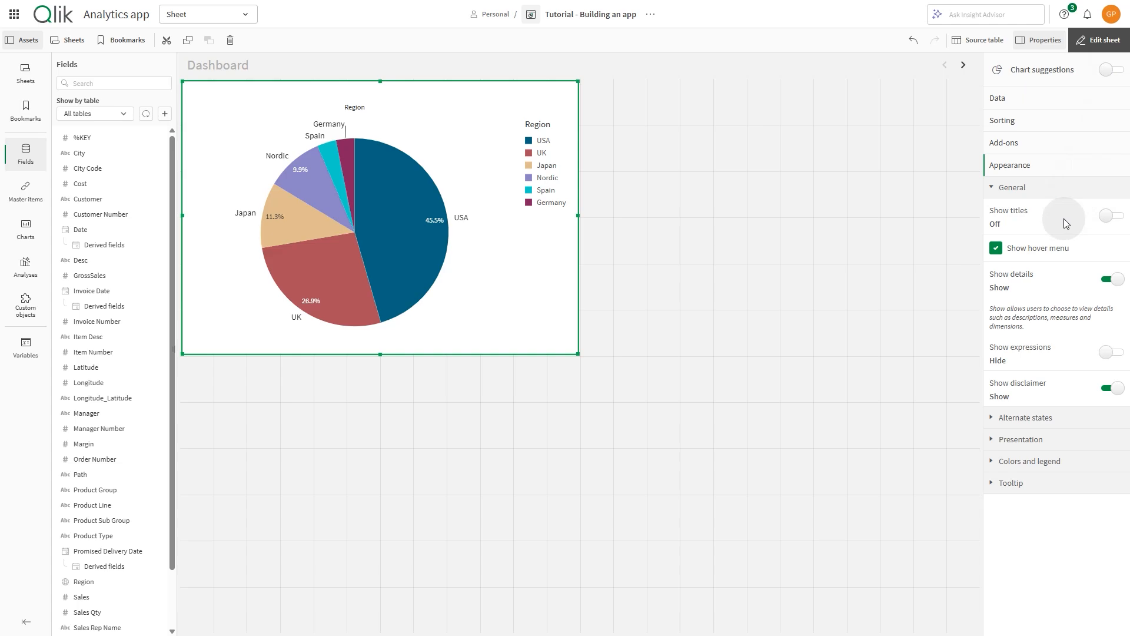
left_click(1105, 217)
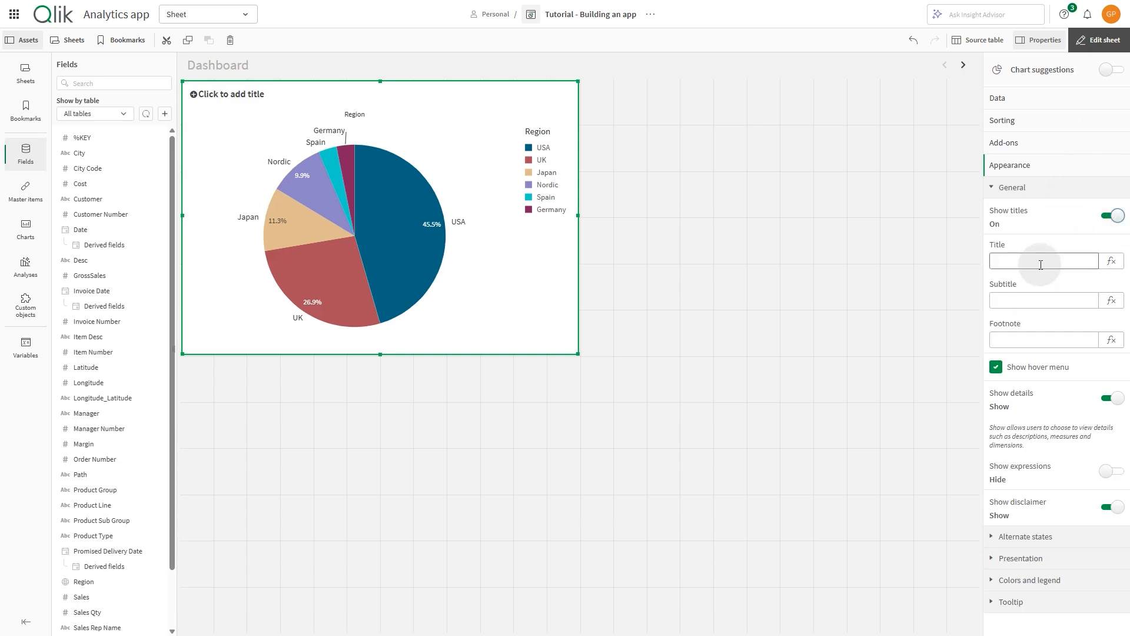
left_click(1026, 263)
type("Sales per Region")
Change the presentation of the Sales per Region pie chart to Donut.
left_click(1057, 558)
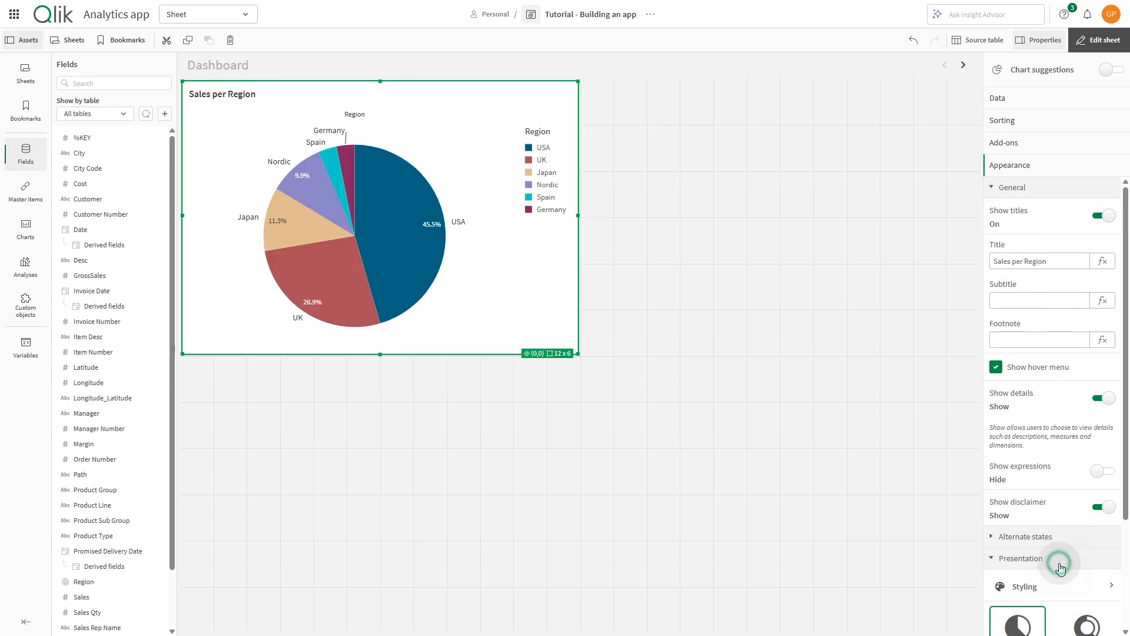
scroll(1059, 583, "down", 3)
left_click(1084, 483)
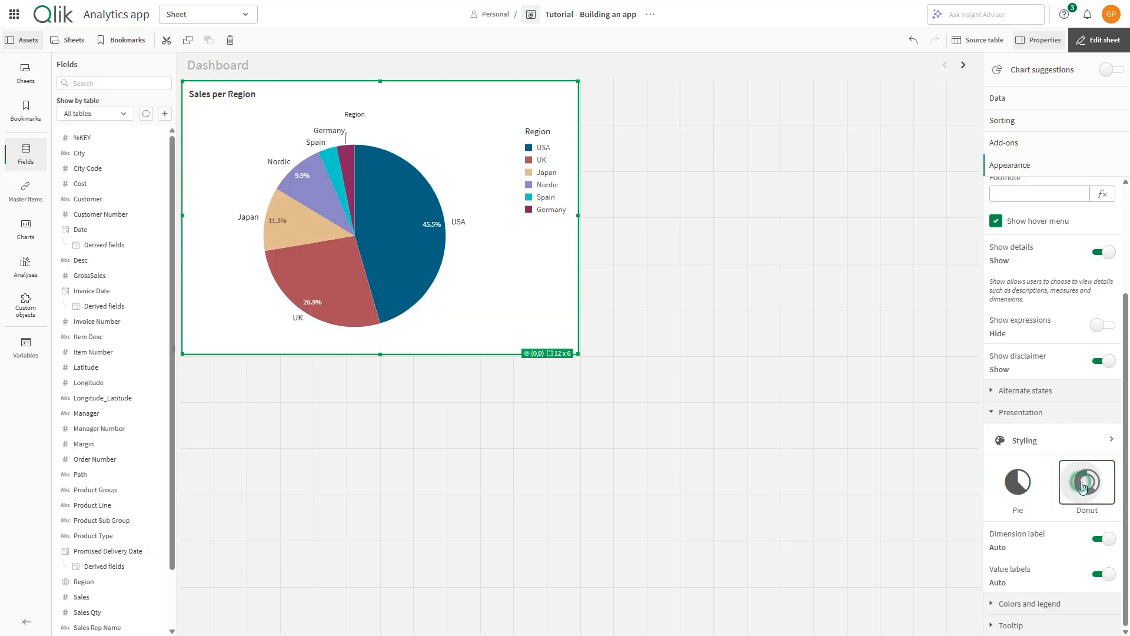
Switch the Sales per Region chart to custom colors by measure and hide its legend.
left_click(1056, 602)
scroll(1058, 589, "down", 1)
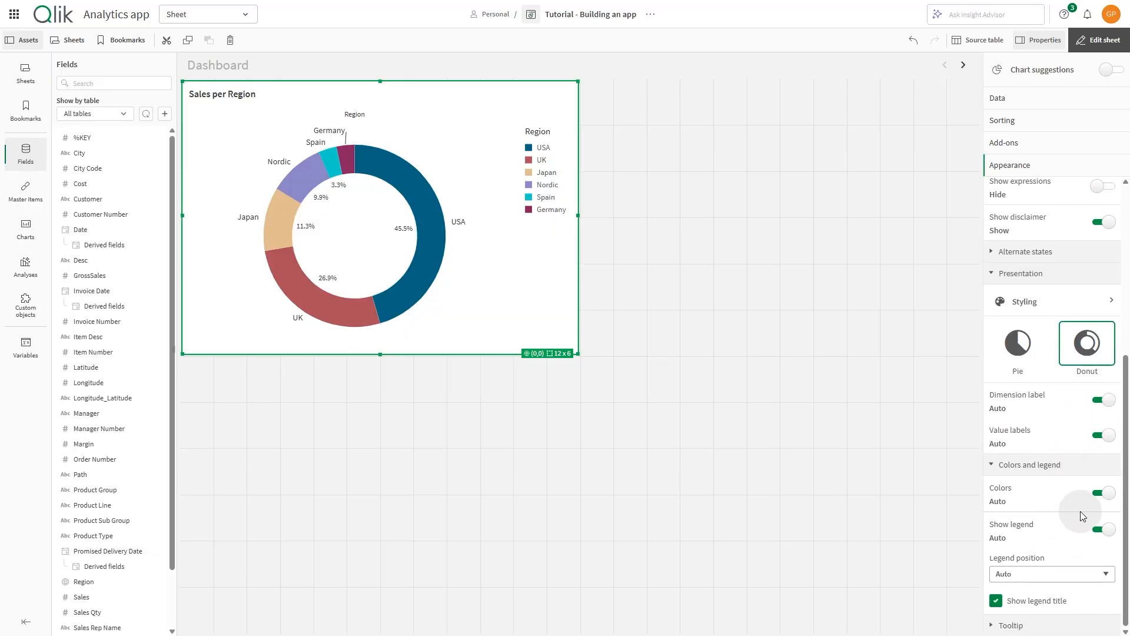
left_click(1100, 494)
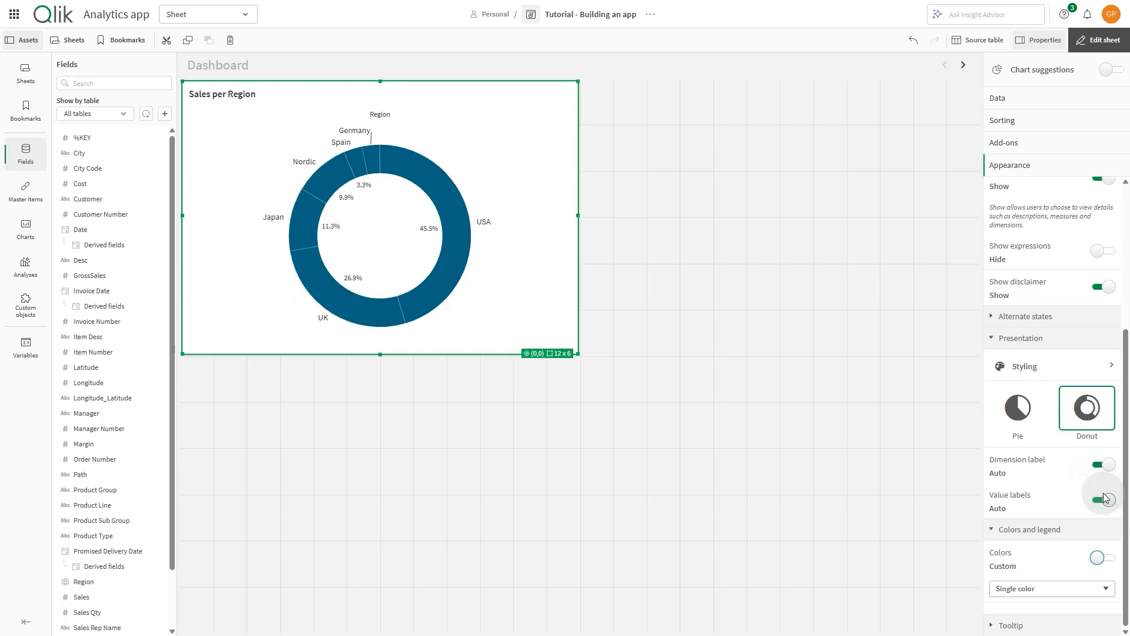
left_click(1053, 576)
left_click(1046, 539)
scroll(1066, 530, "down", 4)
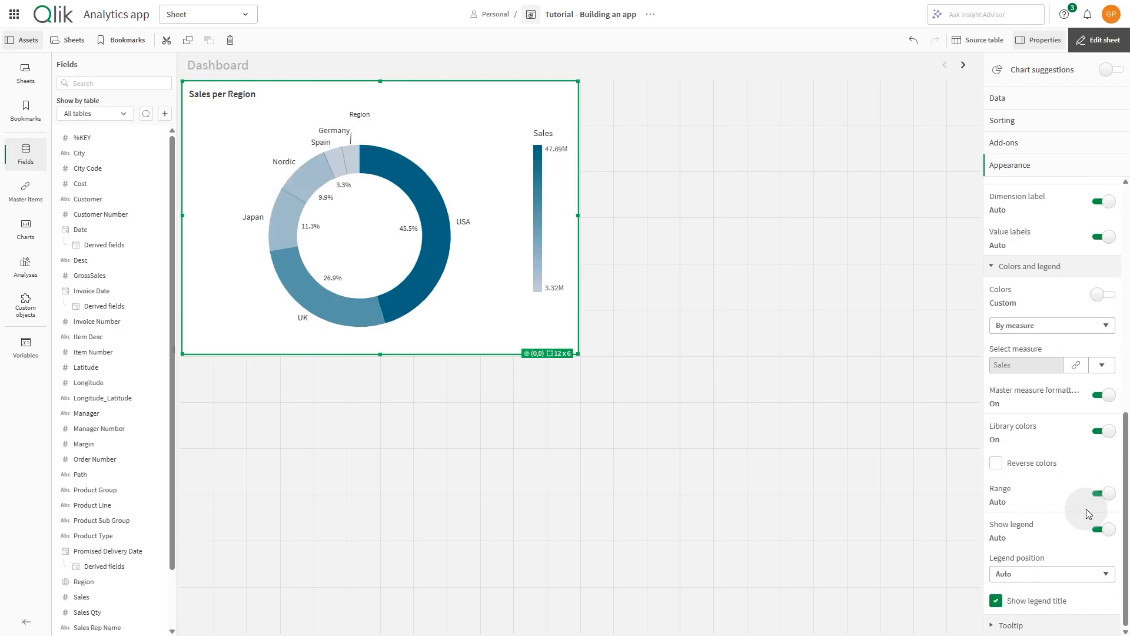
left_click(1099, 529)
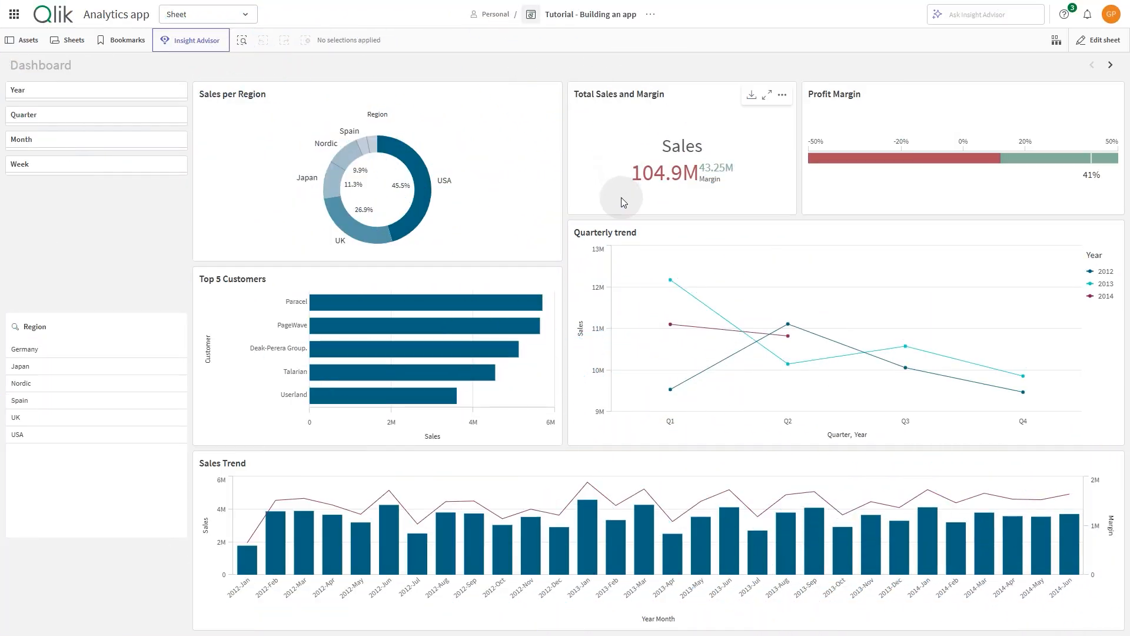
Add the Sales master measure to the empty area beside the donut chart as a KPI and turn off its chart suggestions.
left_click(620, 196)
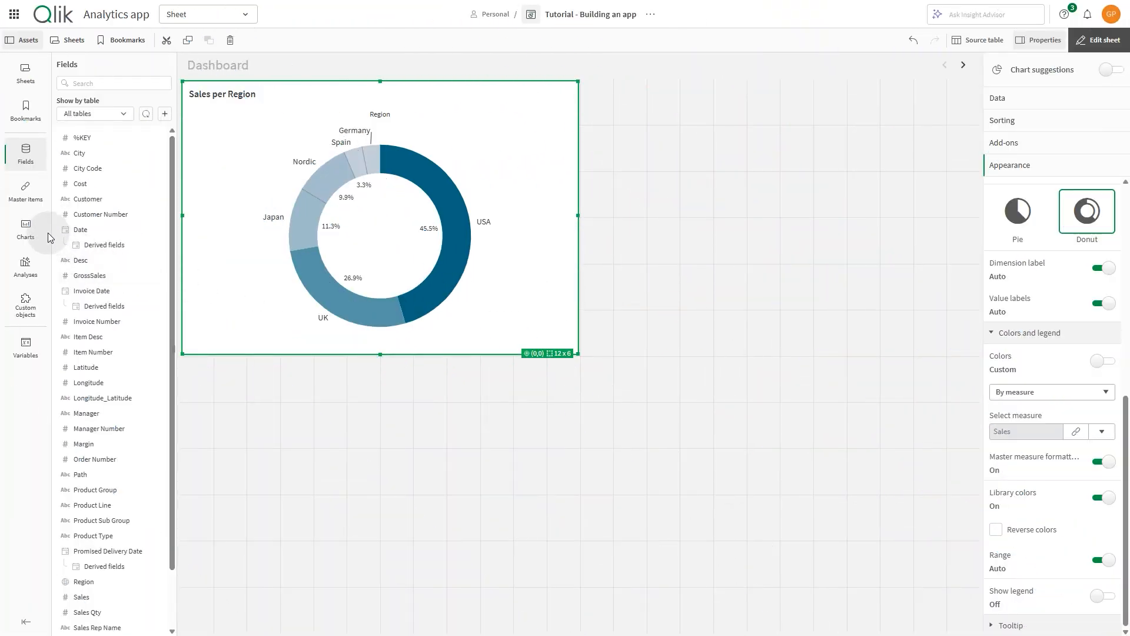
left_click(24, 187)
left_click_drag(74, 166, 701, 171)
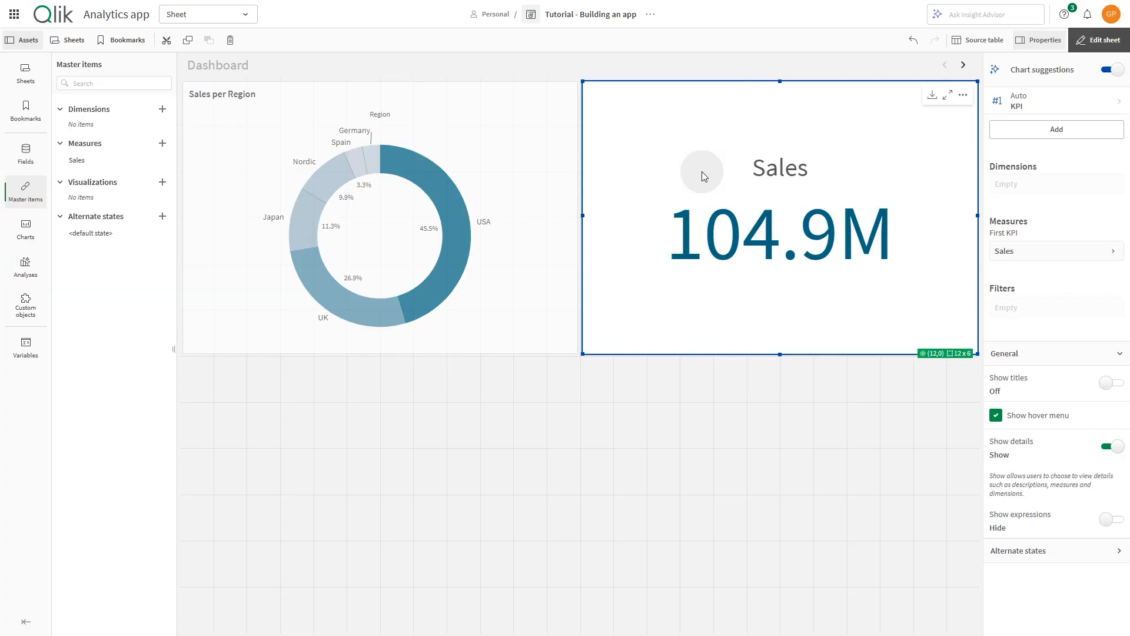
left_click(1112, 75)
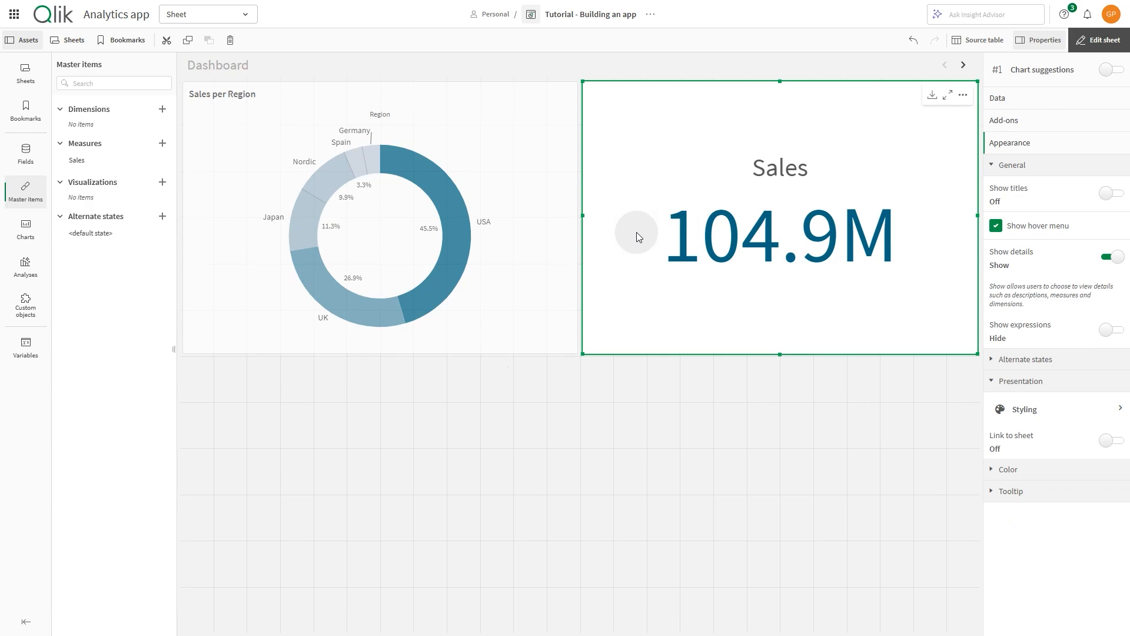
Create a master measure named Margin with the expression sum(Margin).
left_click(162, 143)
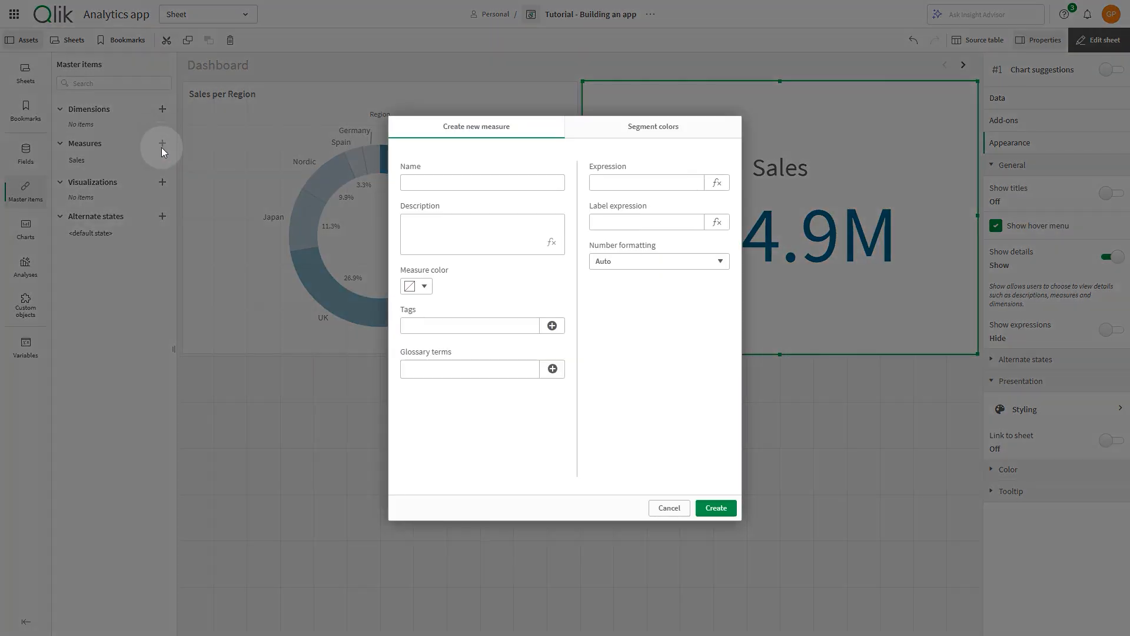
left_click(427, 184)
type("Marg")
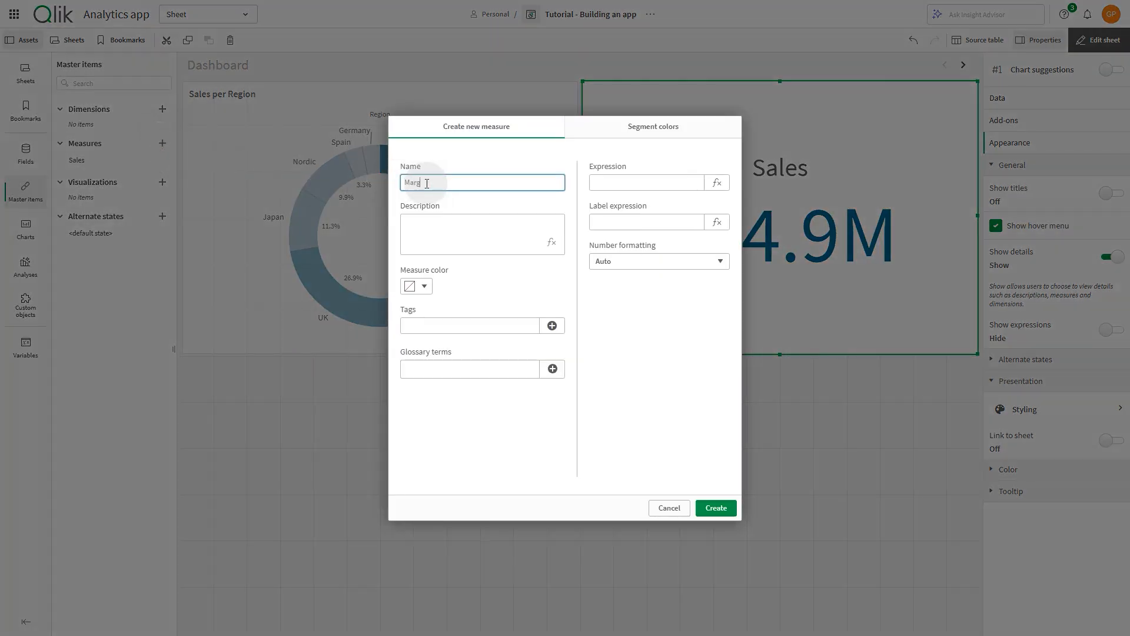
type("in")
left_click(622, 187)
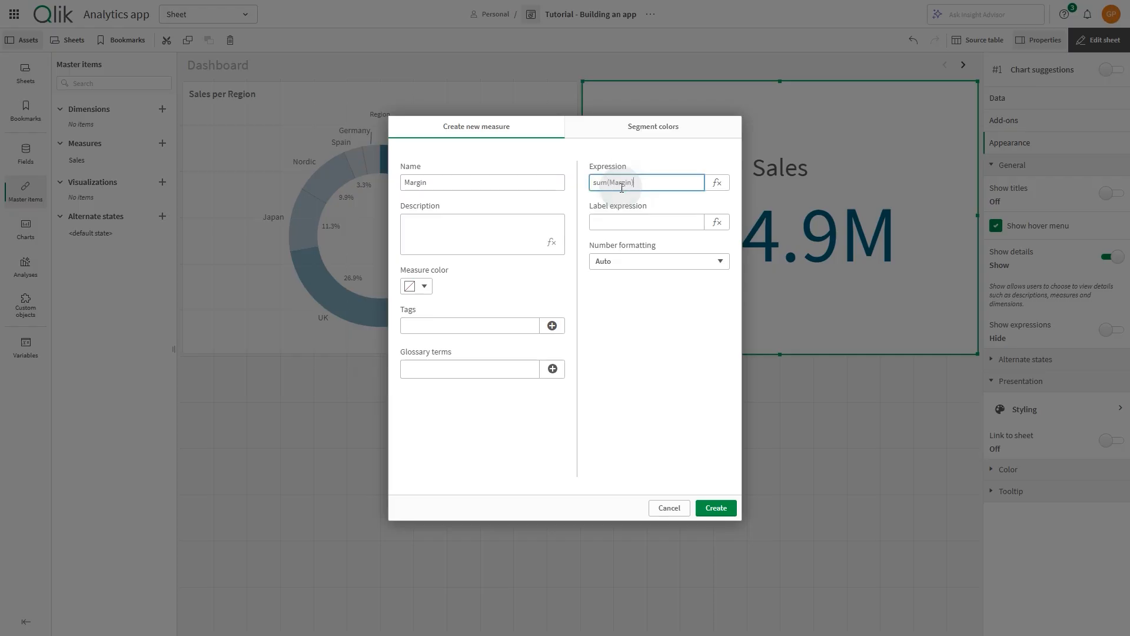
left_click(717, 507)
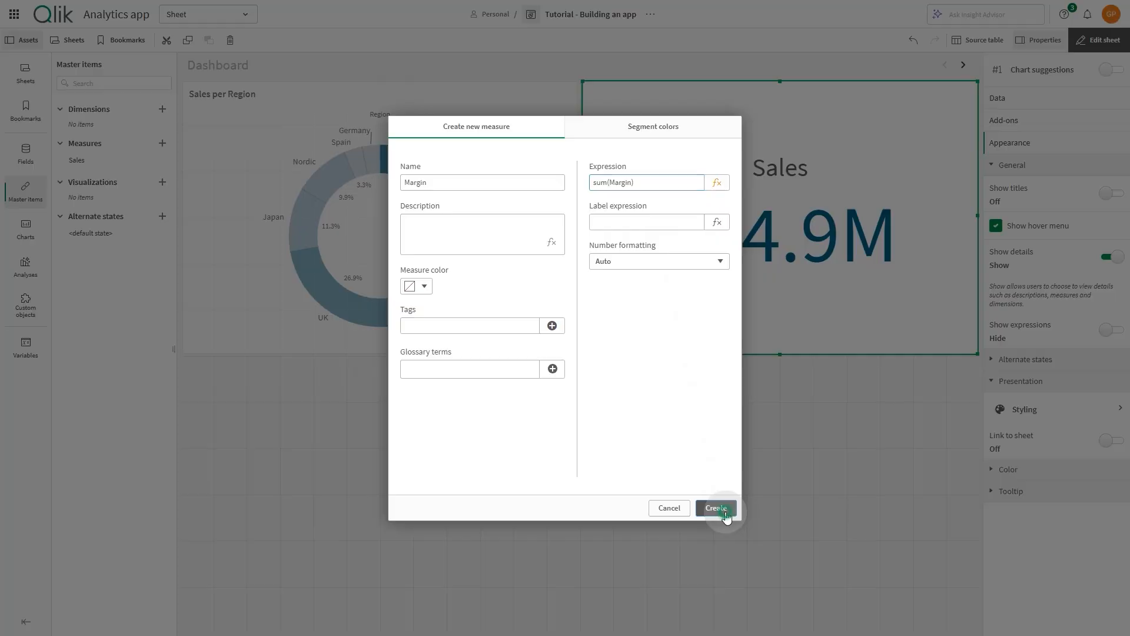
Add the Margin master measure to the Sales KPI as its second measure.
left_click_drag(79, 160, 783, 232)
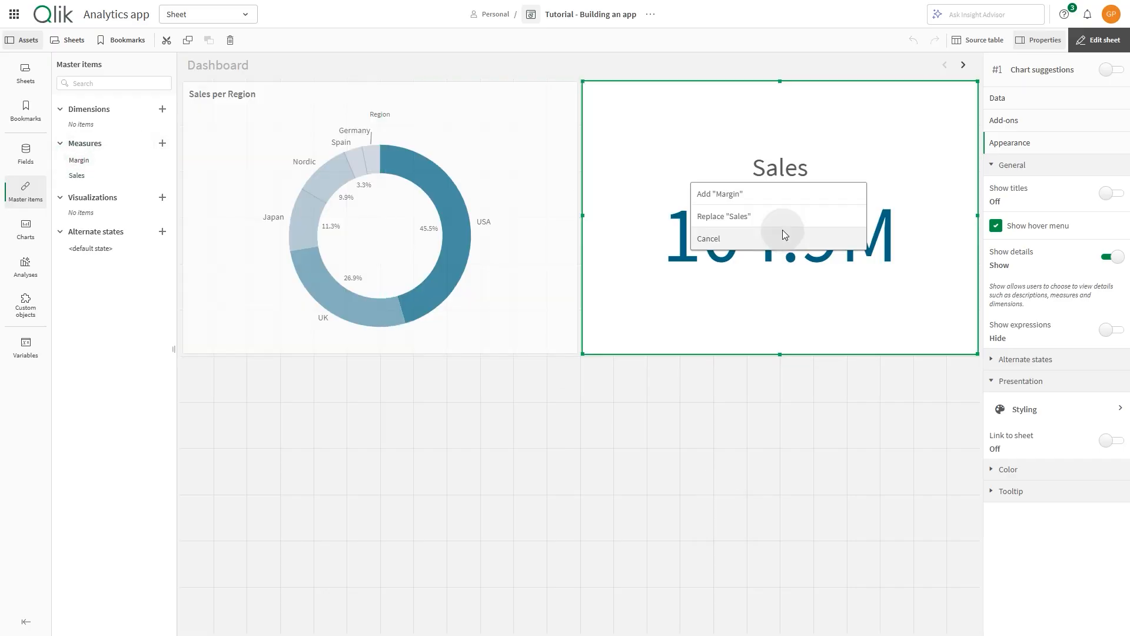
left_click(776, 195)
left_click(1059, 625)
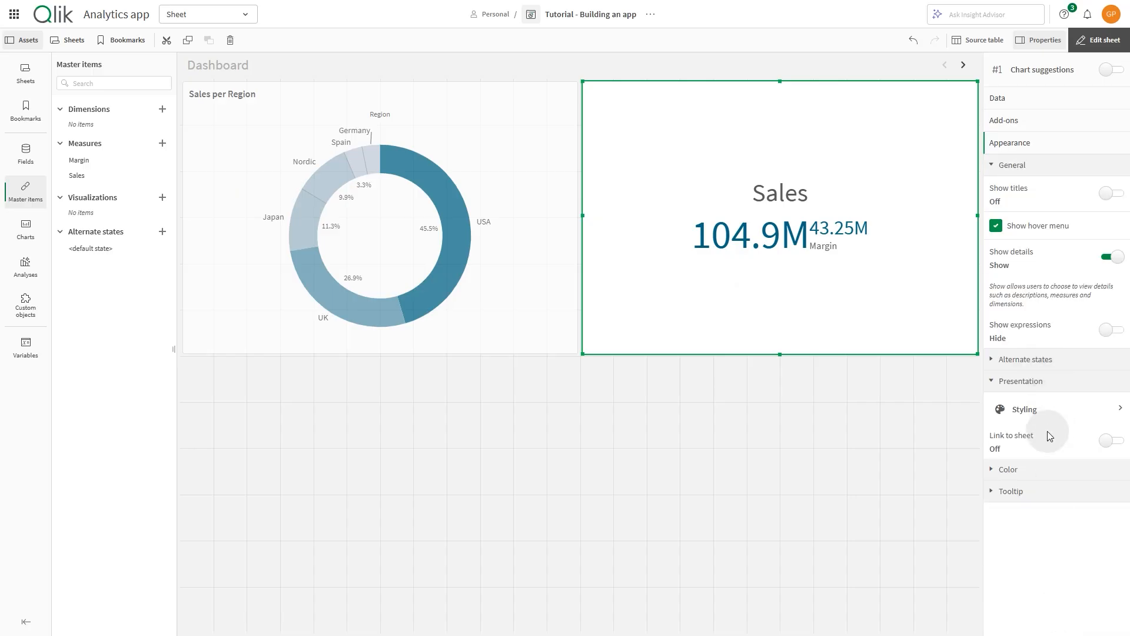
Give the KPI's first measure conditional colors without library colors, with a limit at about 109.8 million, red below and green above.
left_click(1048, 468)
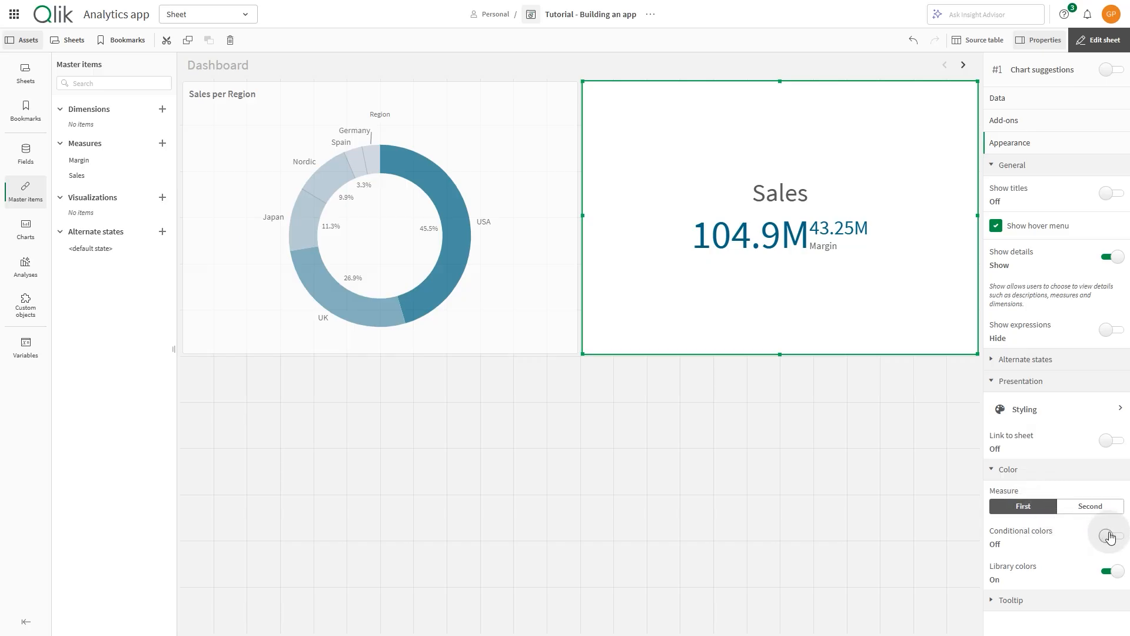
left_click(1107, 572)
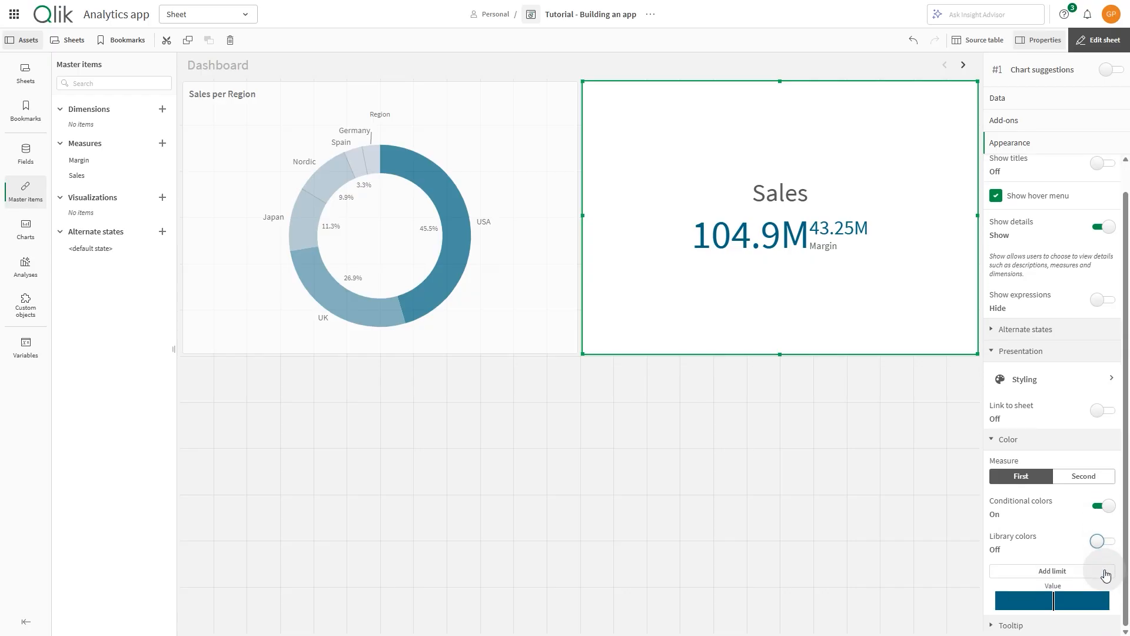
left_click(1102, 571)
left_click(1020, 399)
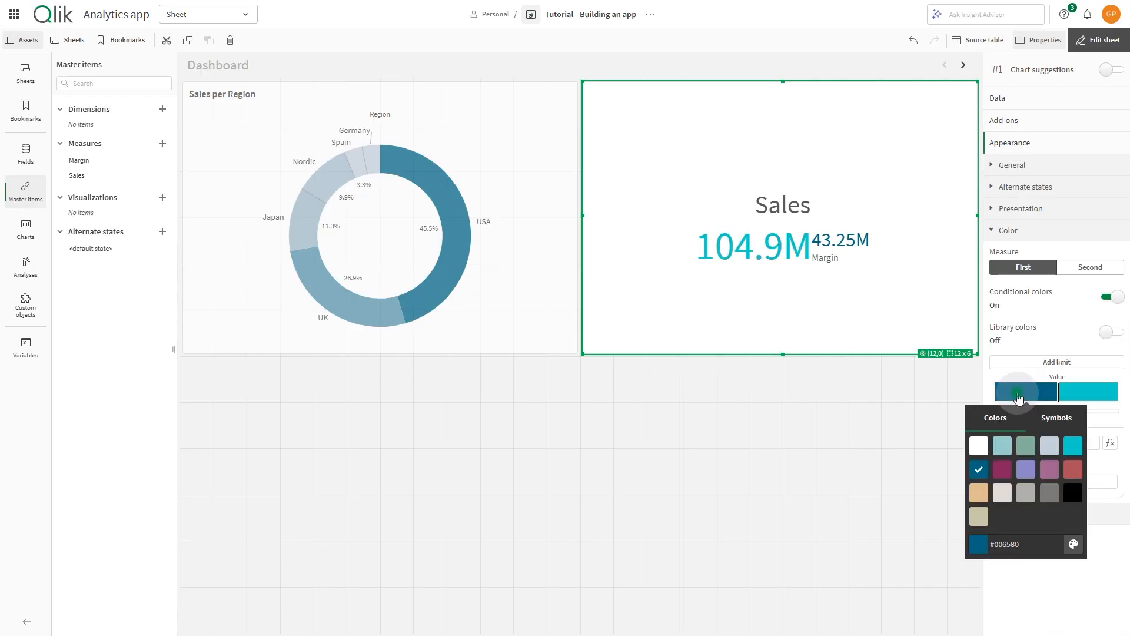
left_click(1069, 471)
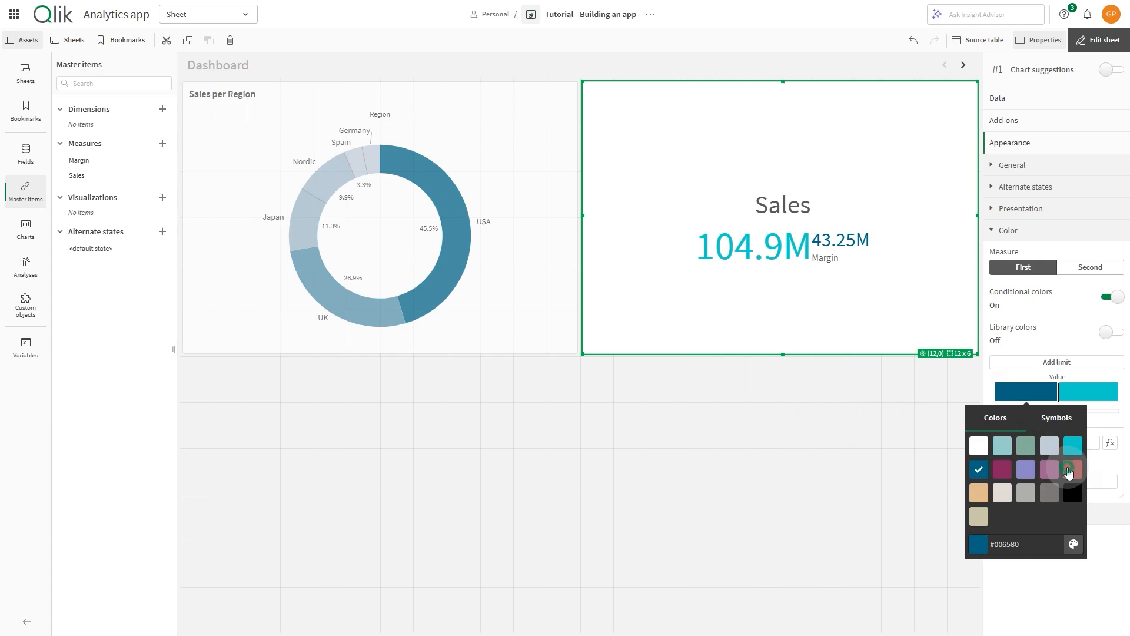
left_click(1087, 392)
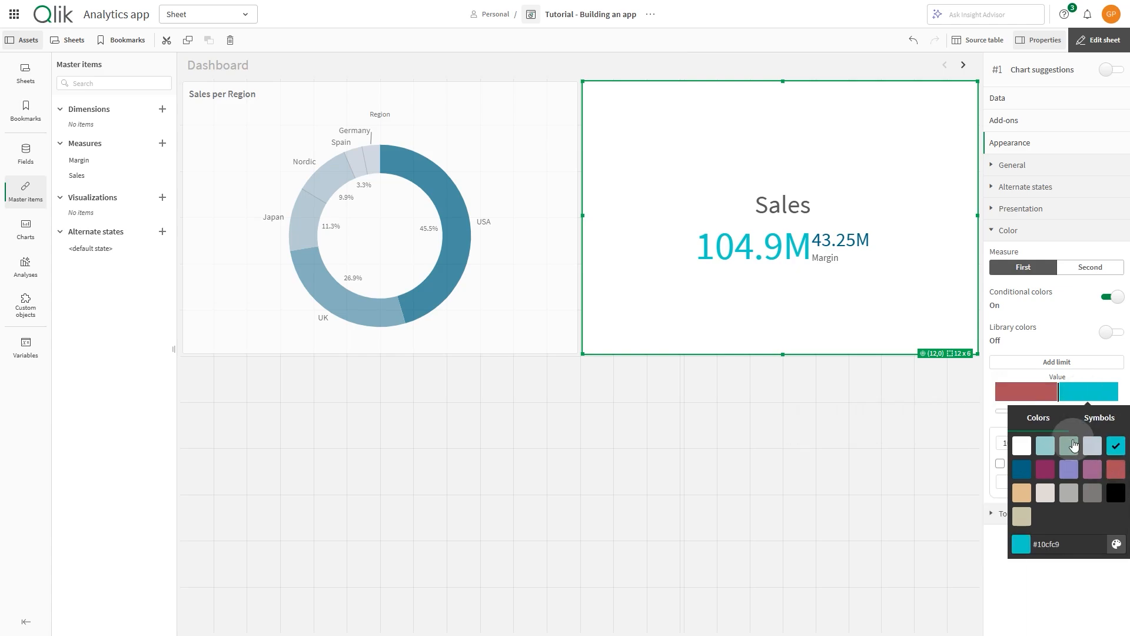
left_click(1072, 443)
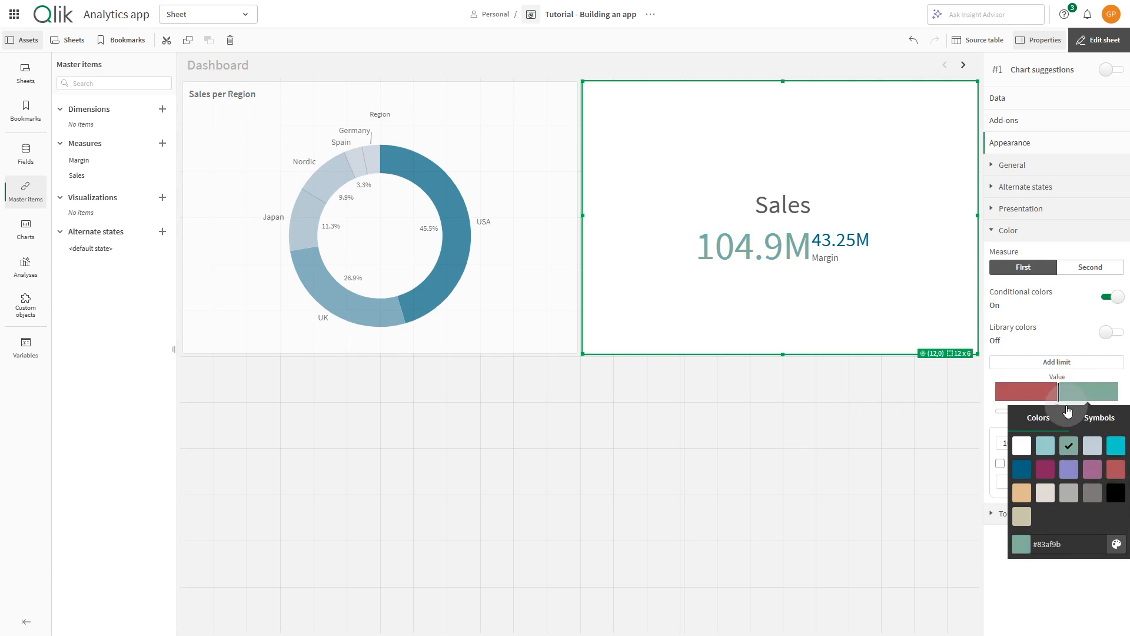
left_click(985, 415)
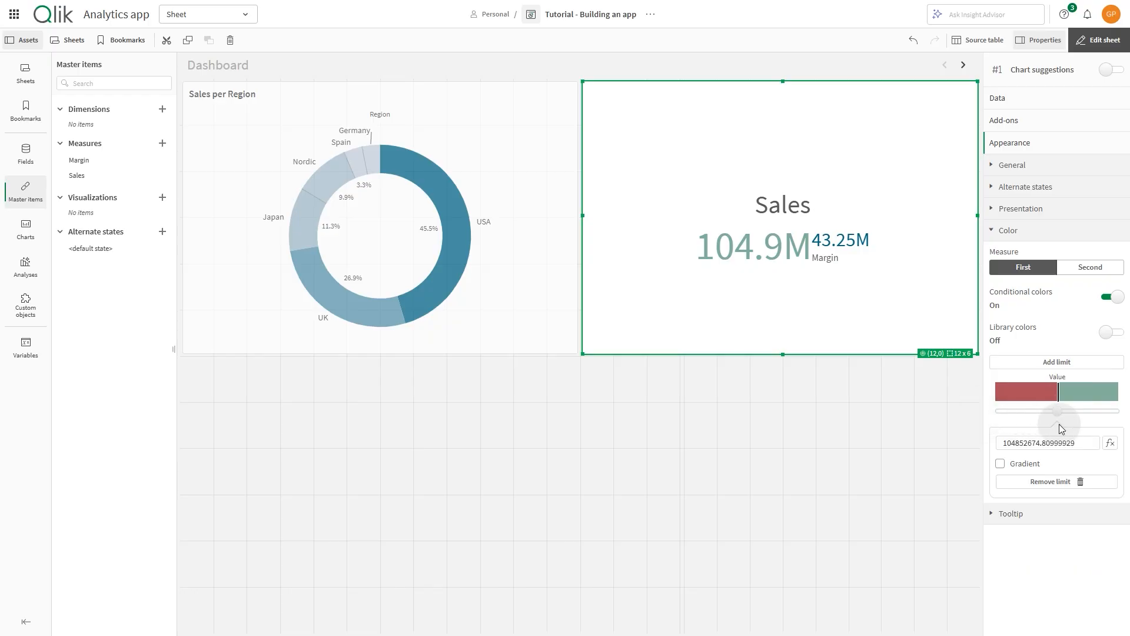
left_click_drag(1058, 410, 1099, 411)
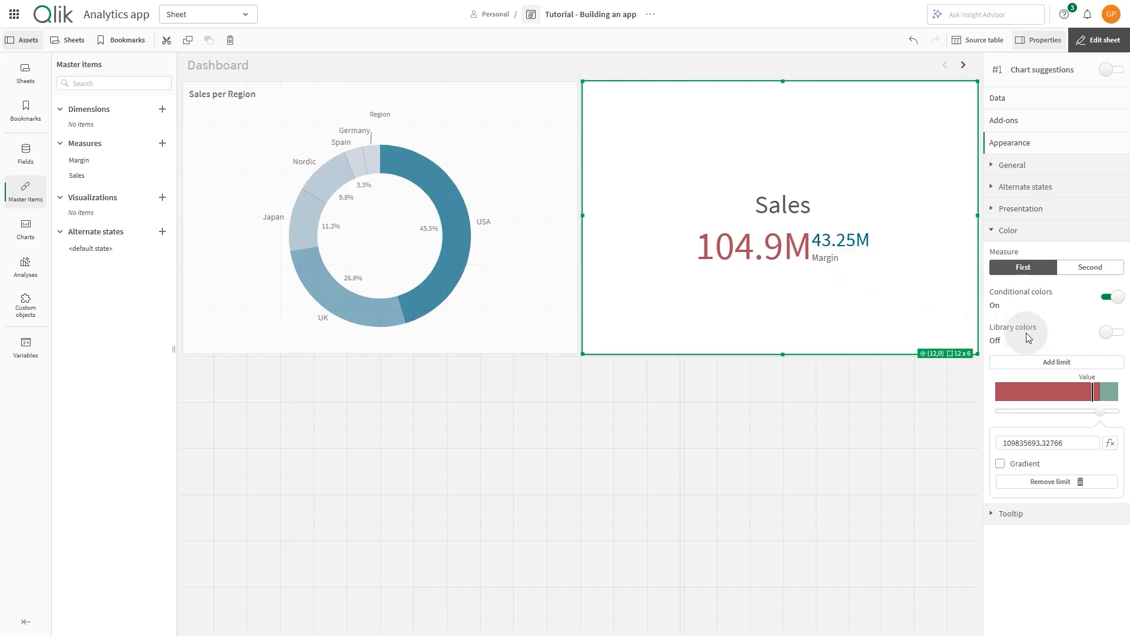
Enable conditional colors without library colors for the KPI's second measure and add a limit with red below and green above.
left_click(1088, 268)
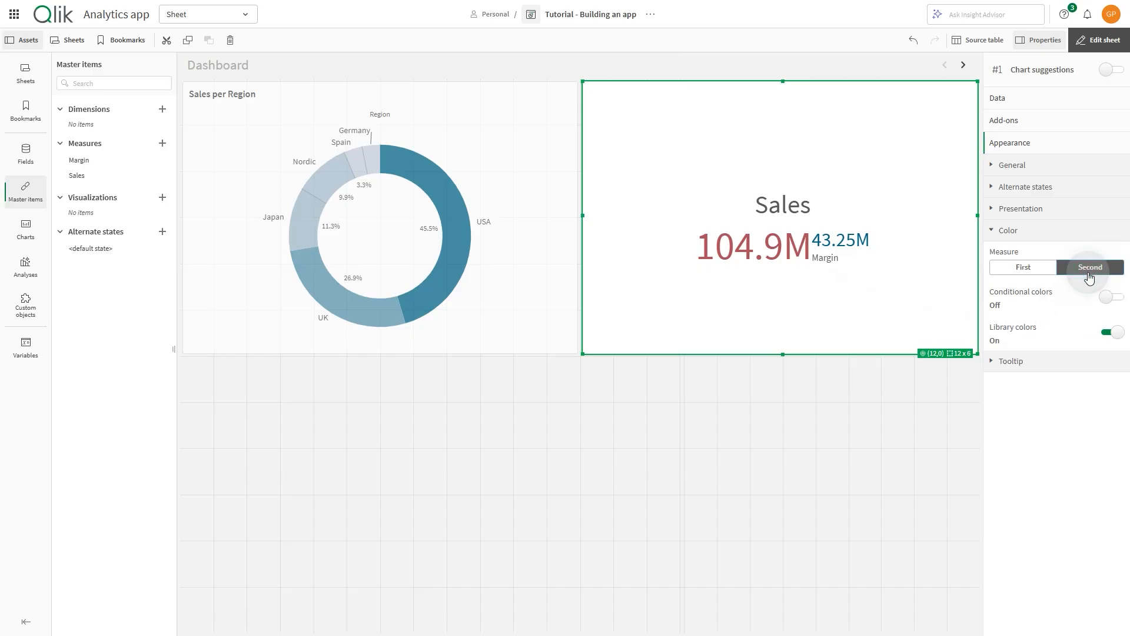
left_click(1113, 298)
left_click(1112, 333)
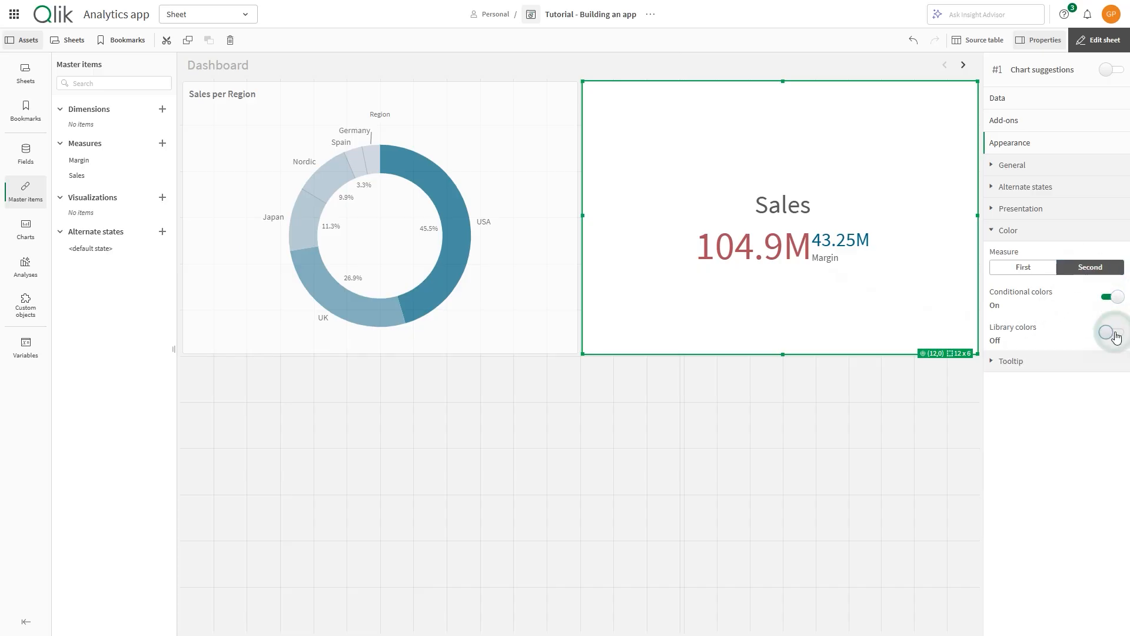
left_click(1057, 362)
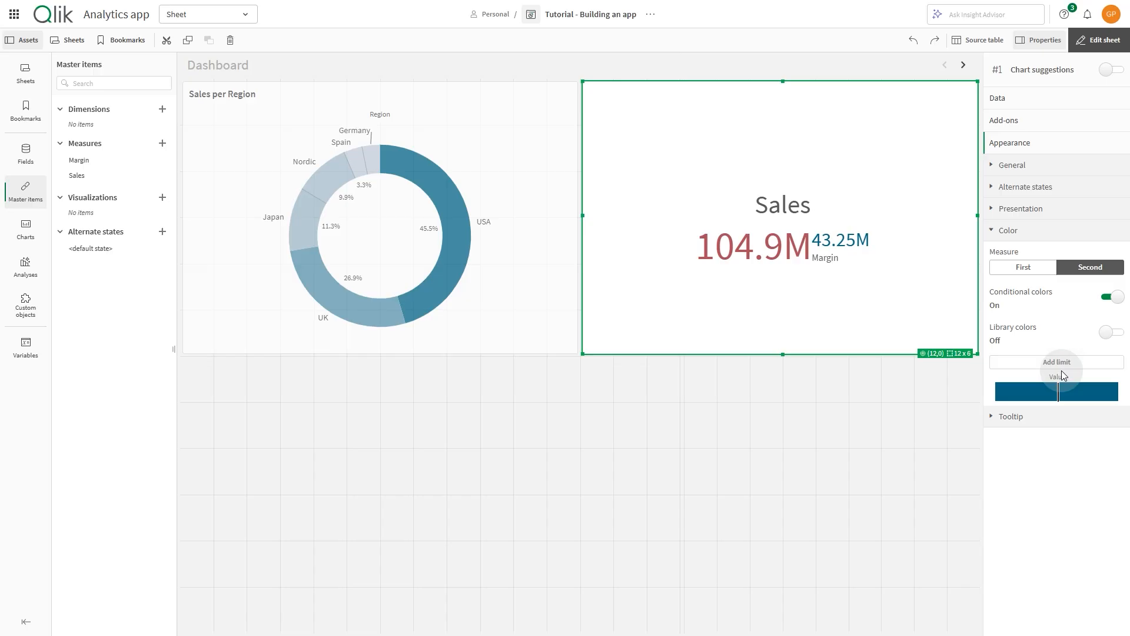
left_click(1028, 398)
left_click(1073, 469)
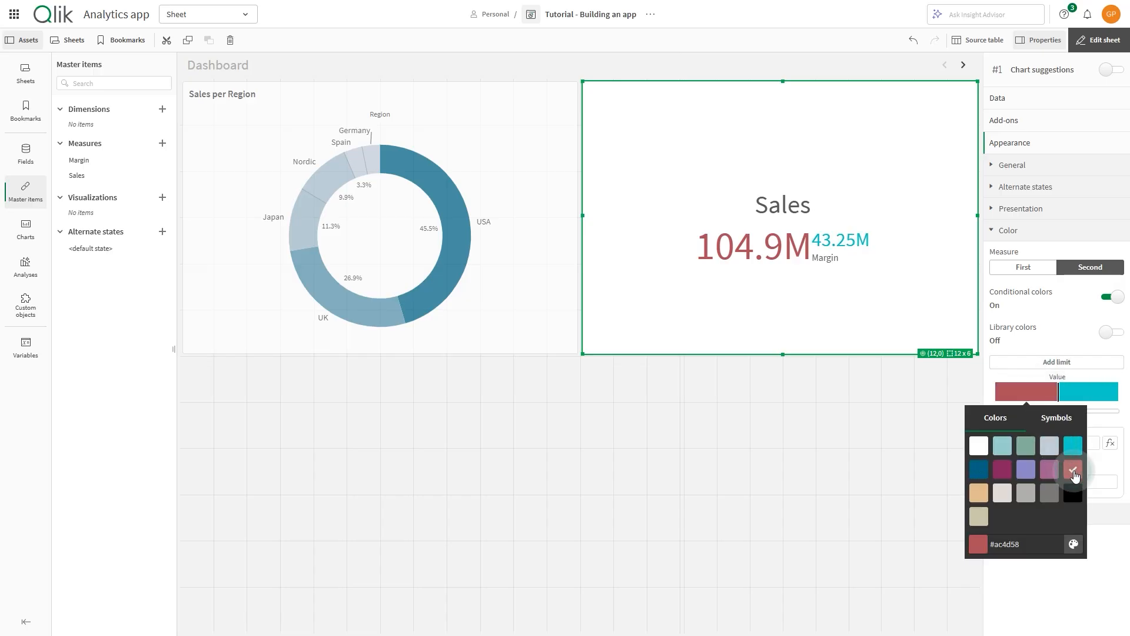
left_click(1089, 392)
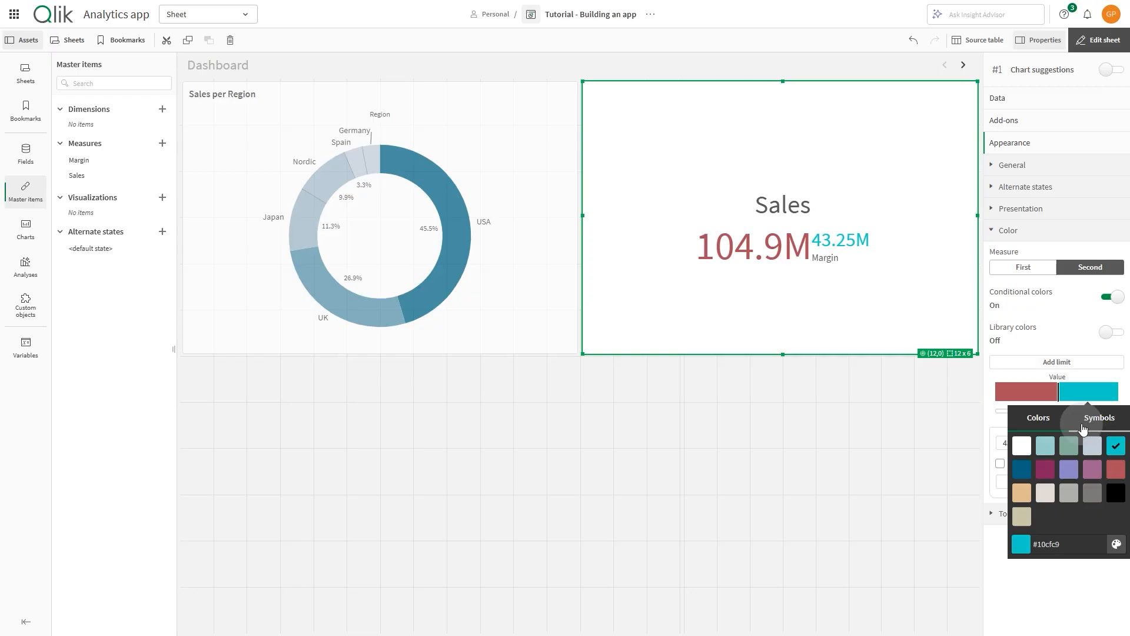
left_click(1069, 452)
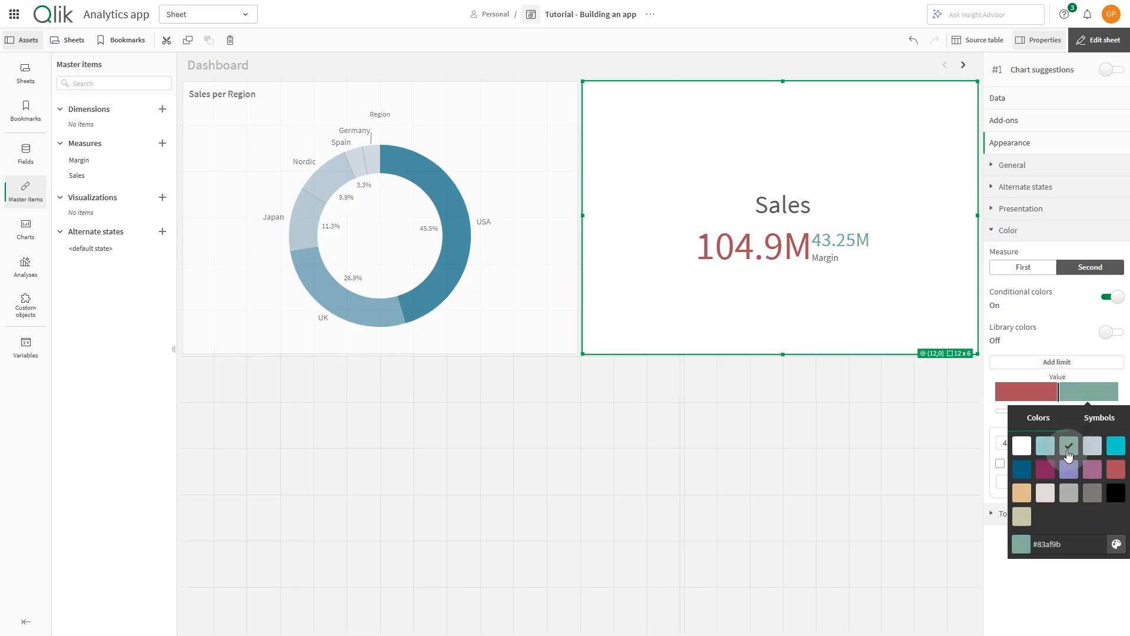
Show titles on the KPI, set the title to "Total Sales and Margin" and shrink the KPI to a narrower tile three grid rows high.
left_click(1012, 165)
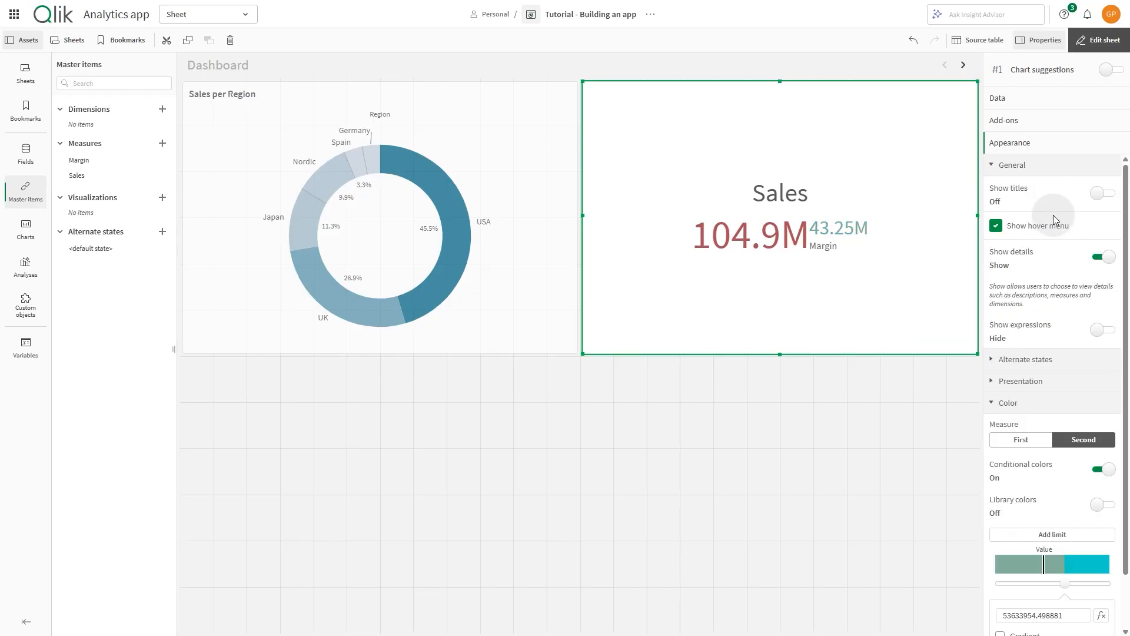
left_click(1099, 194)
left_click(1030, 239)
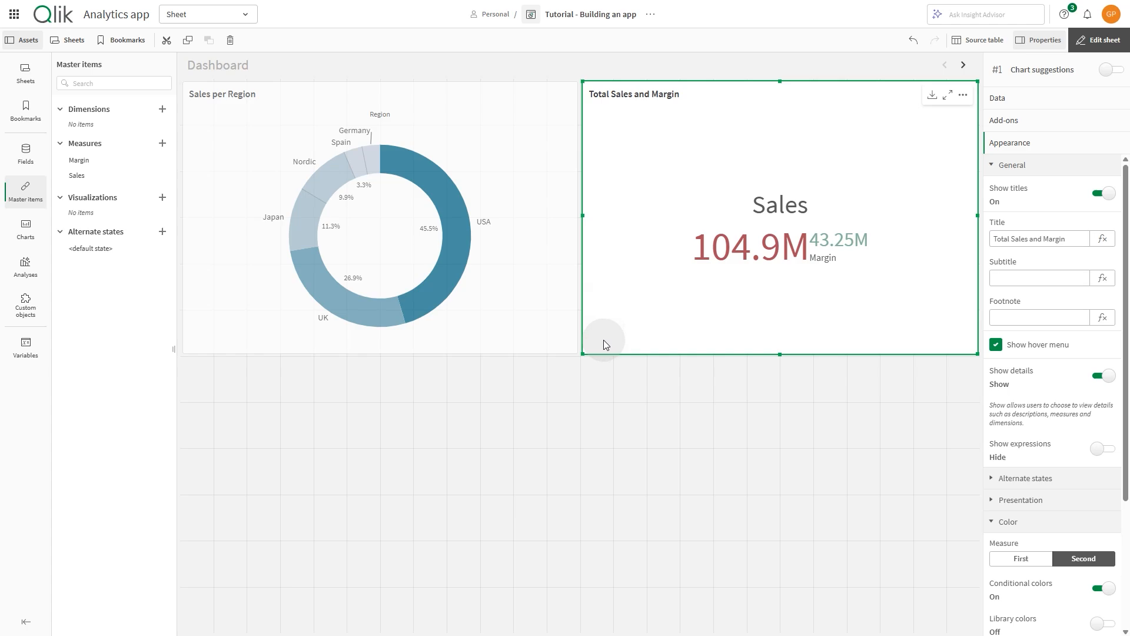
left_click_drag(581, 353, 612, 224)
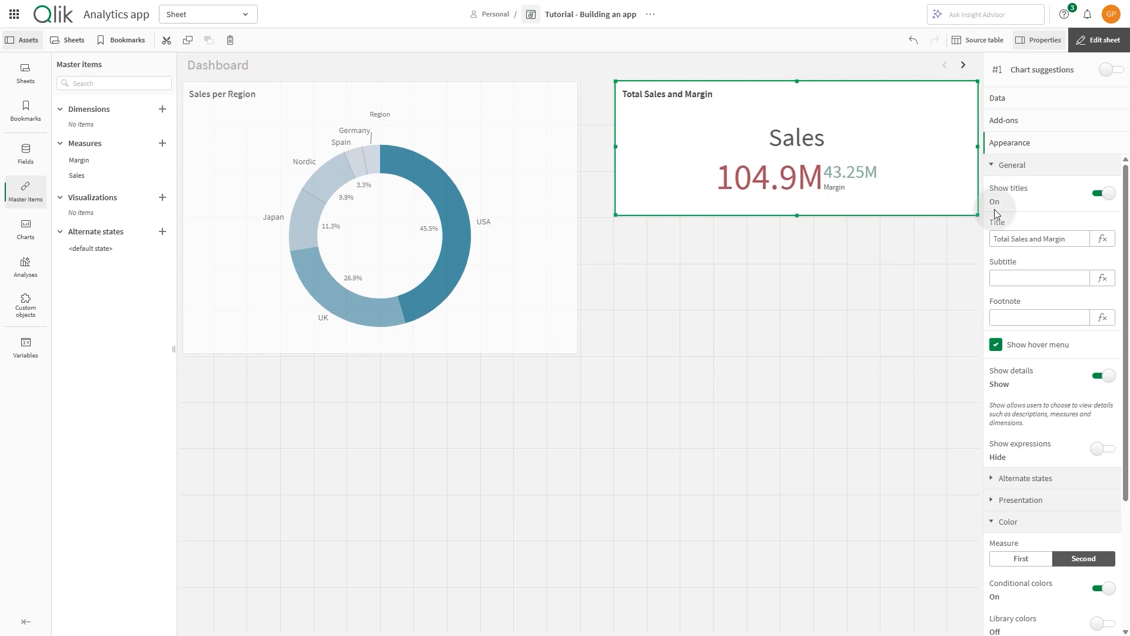
left_click_drag(979, 216, 802, 212)
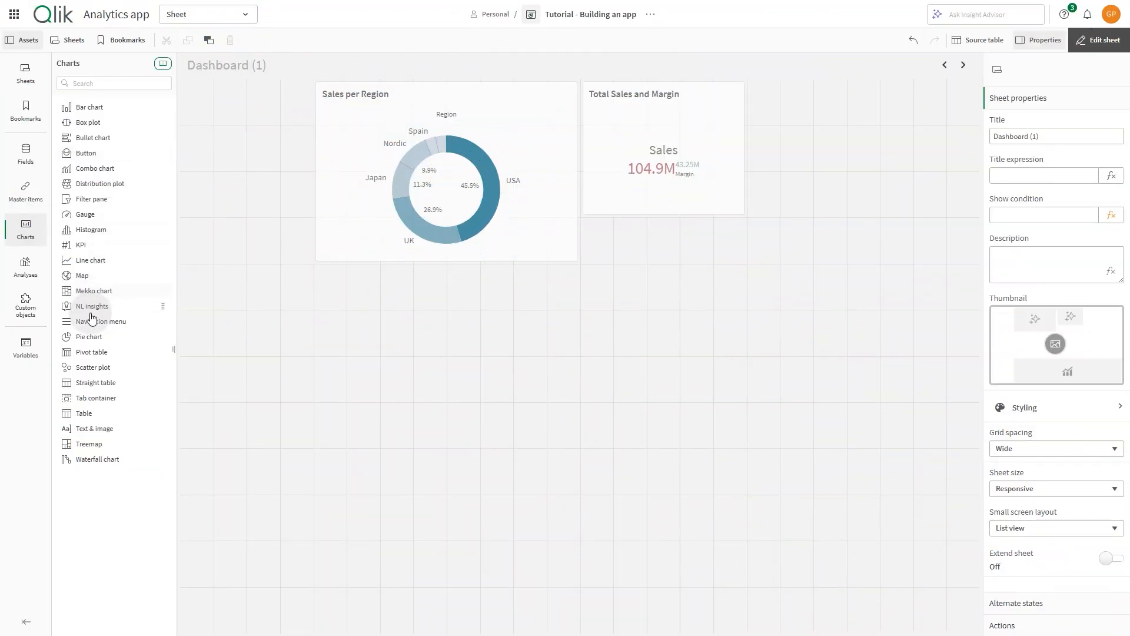
Add a gauge beside the Total Sales and Margin KPI and size it to 7 x 3 grid cells.
left_click_drag(88, 216, 828, 224)
left_click_drag(867, 314, 875, 229)
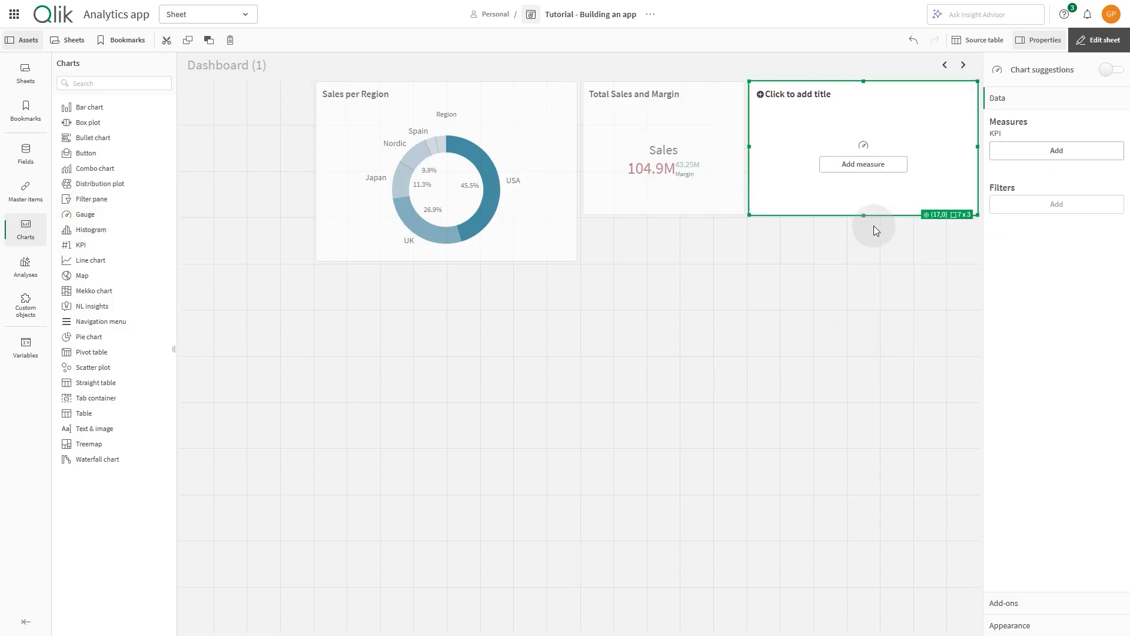
Add the expression (sum(Sales) - Sum(Cost)) / sum(Sales) as the new gauge's measure.
left_click(868, 168)
left_click(1033, 91)
type("(sum")
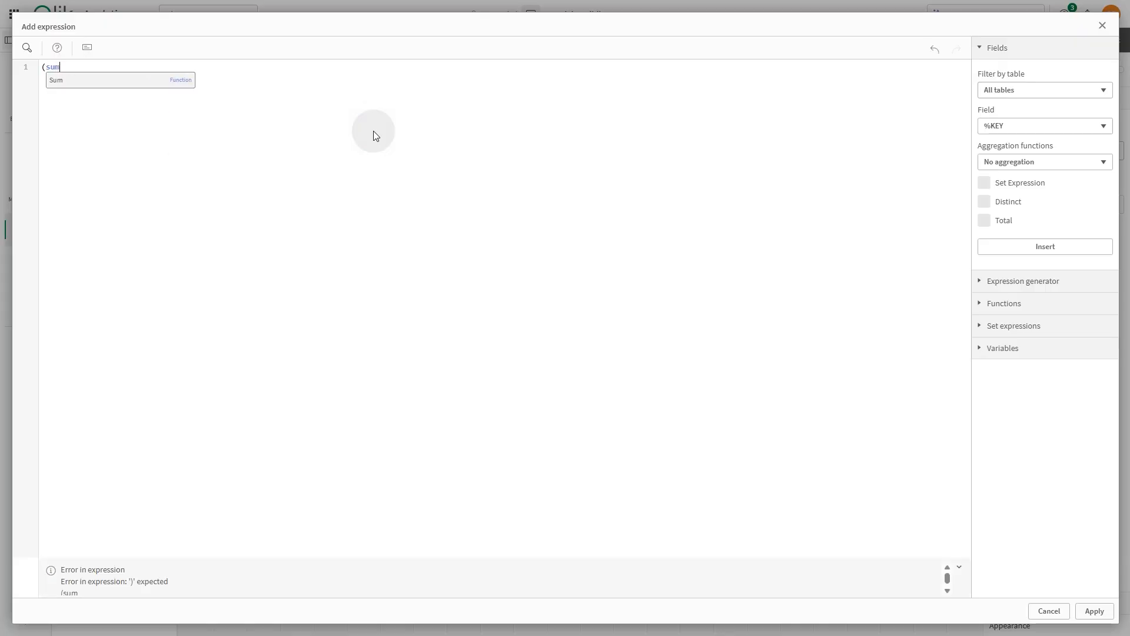
type("(Sales) - Su")
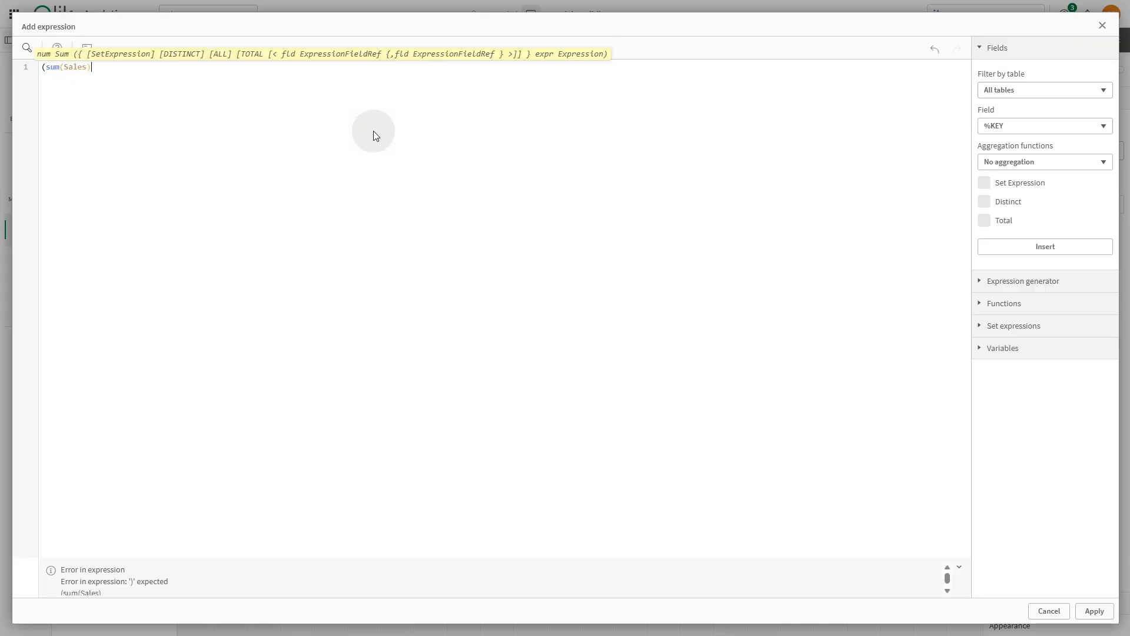
type("m(Cost))")
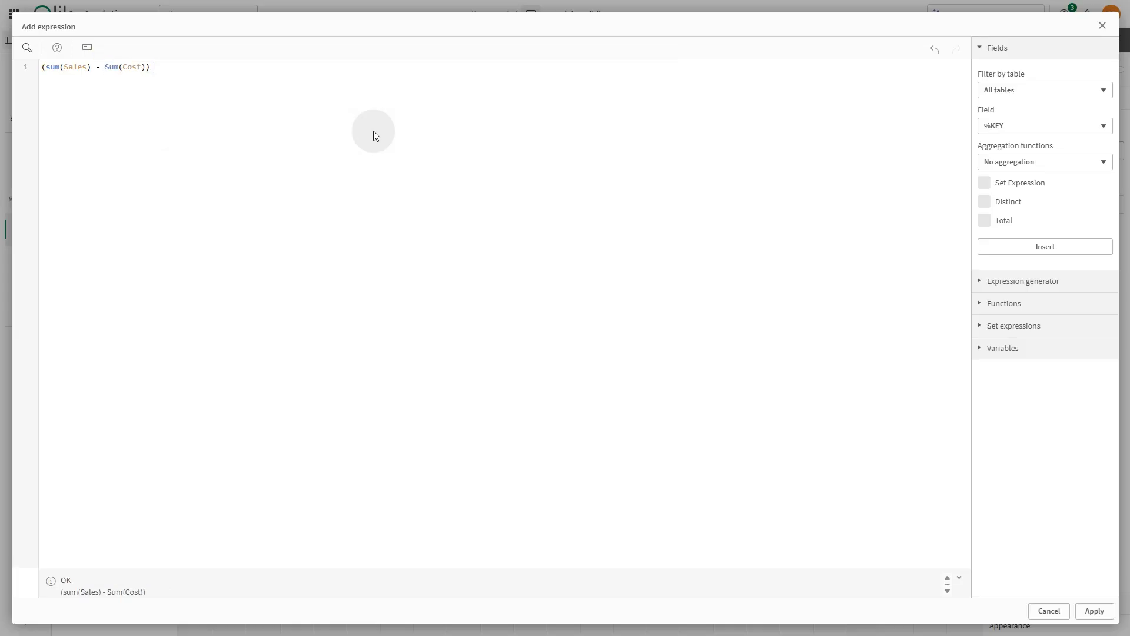
type(" / sum(")
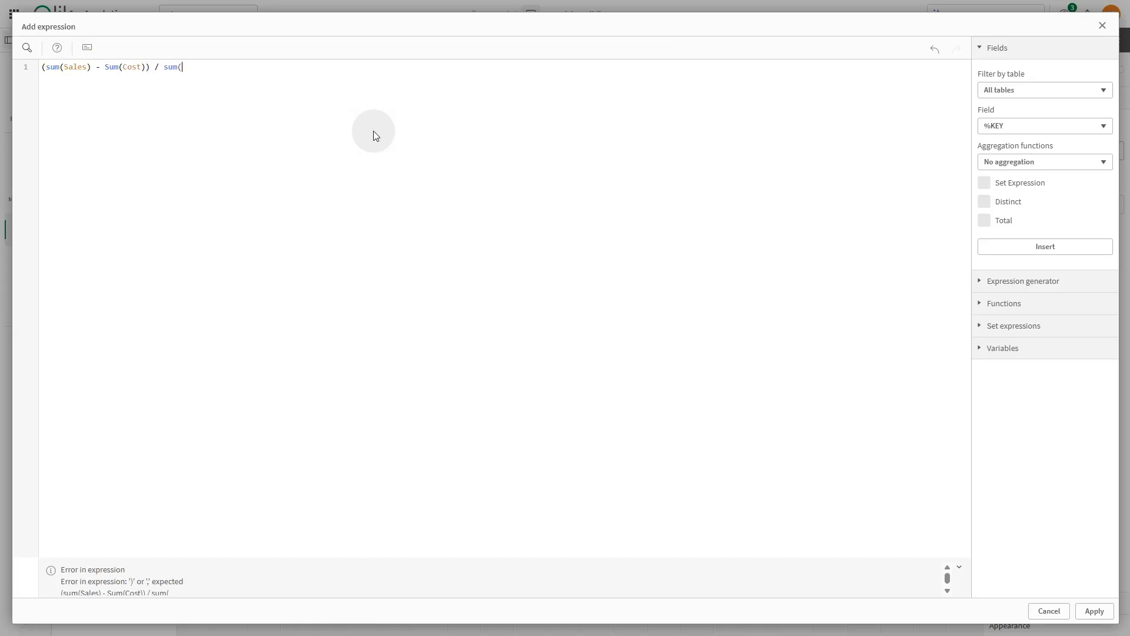
type("sales")
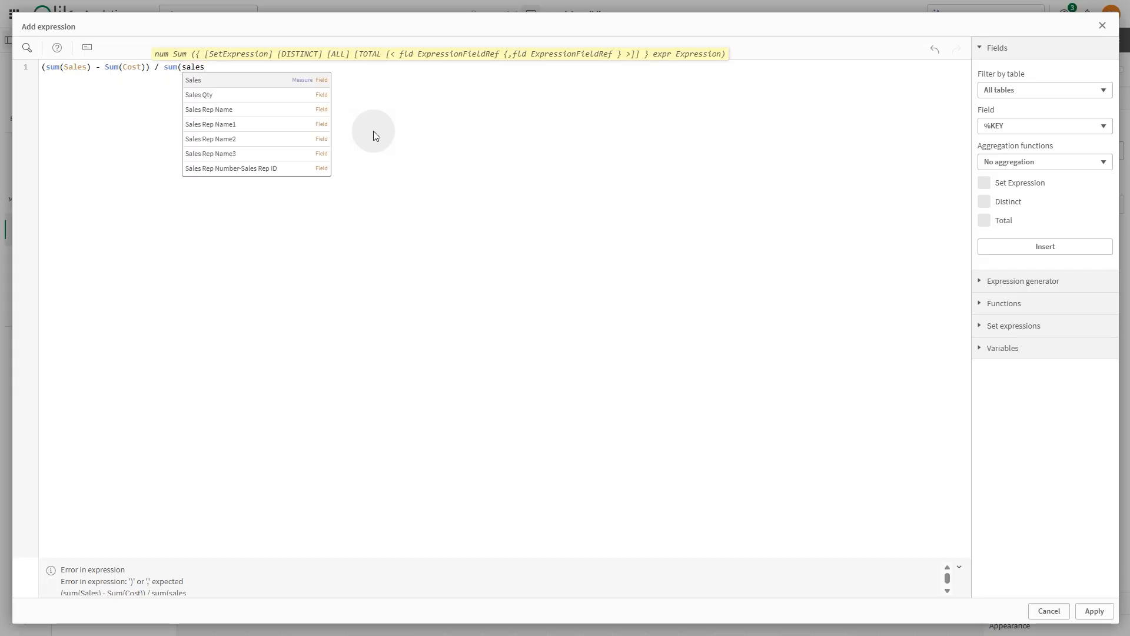
key("Return")
type(")")
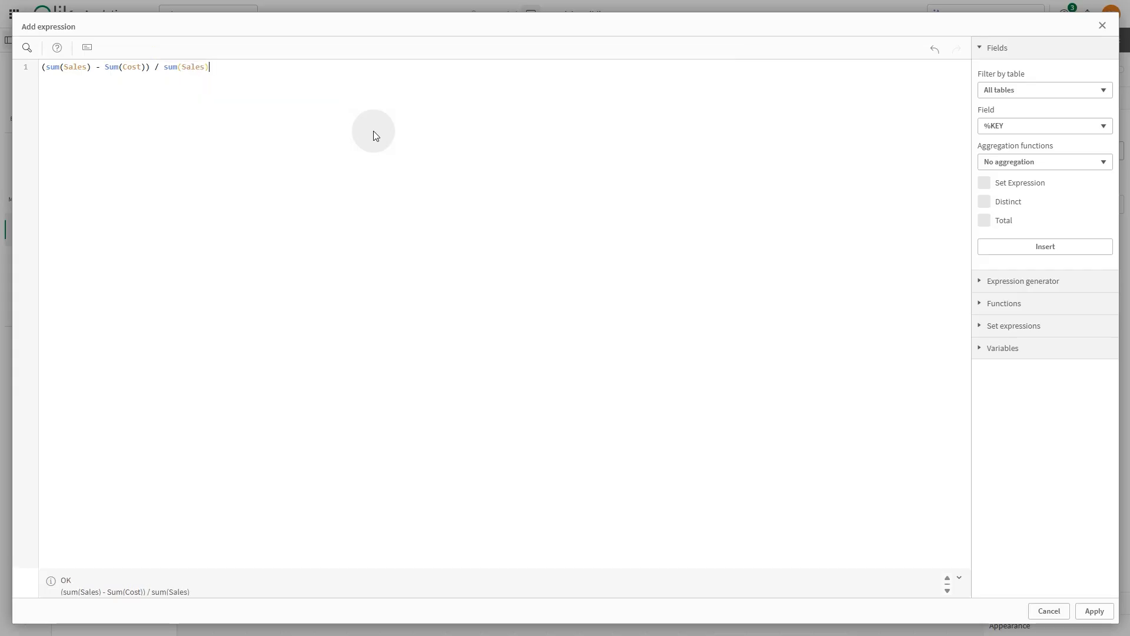
left_click(1095, 611)
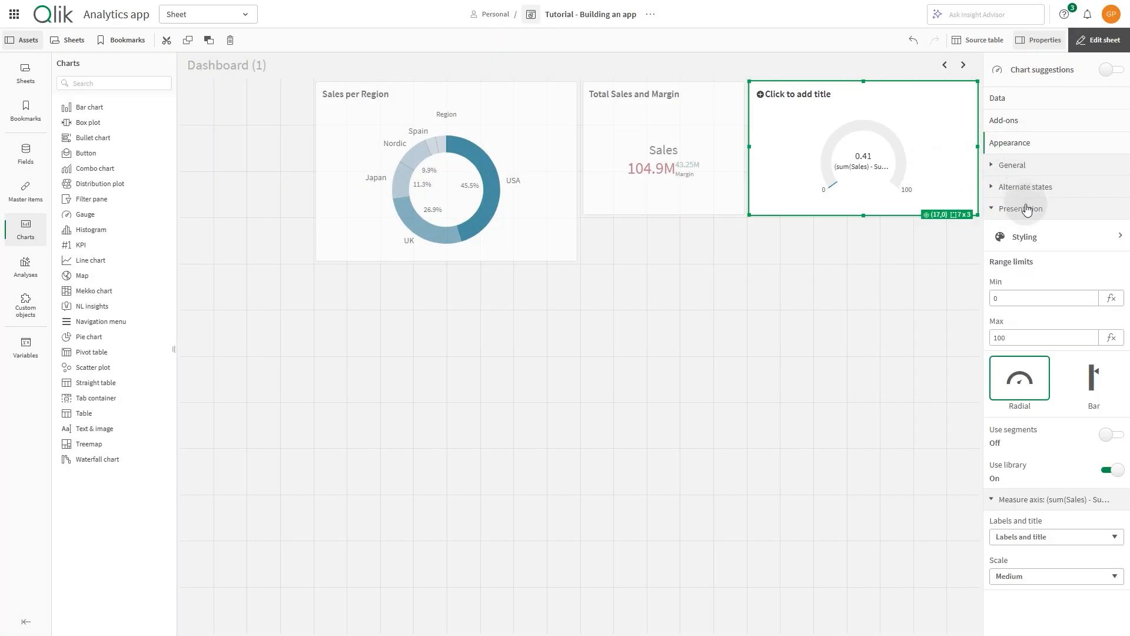
Set the gauge's range limits to -0.5 minimum and 0.5 maximum and present it as a bar.
left_click(1031, 301)
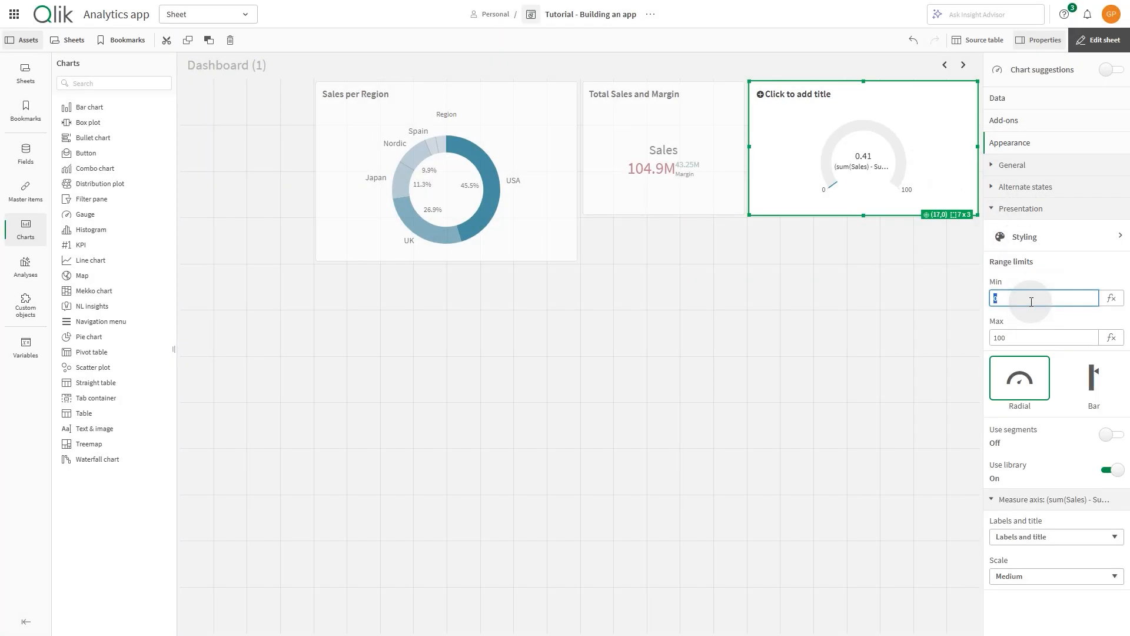
type("-0.5")
key("Tab")
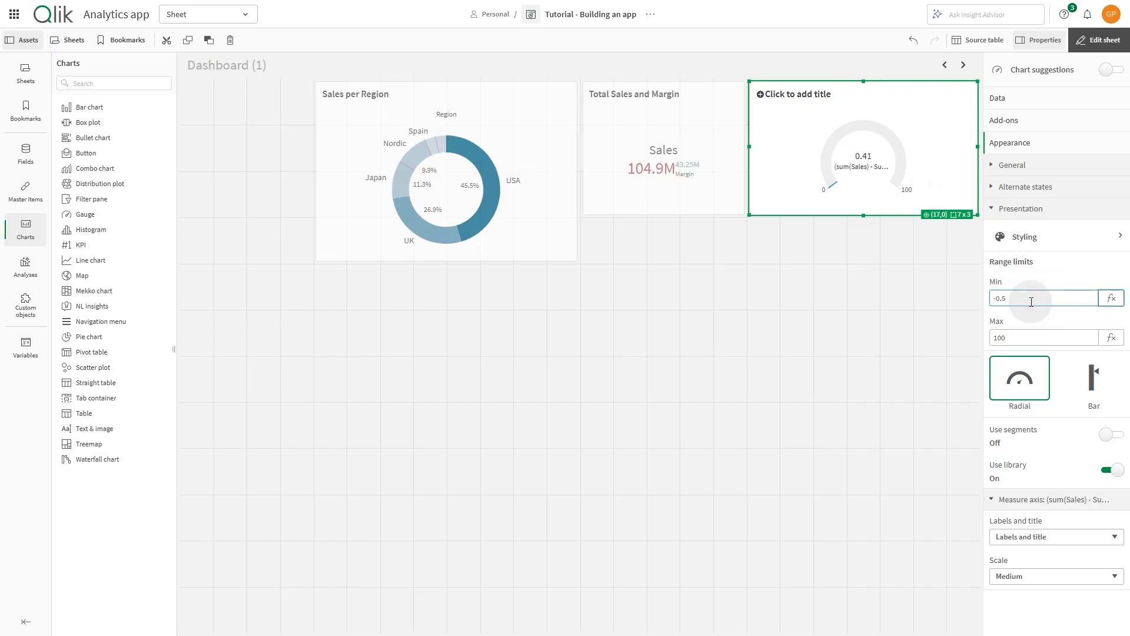
left_click(1018, 337)
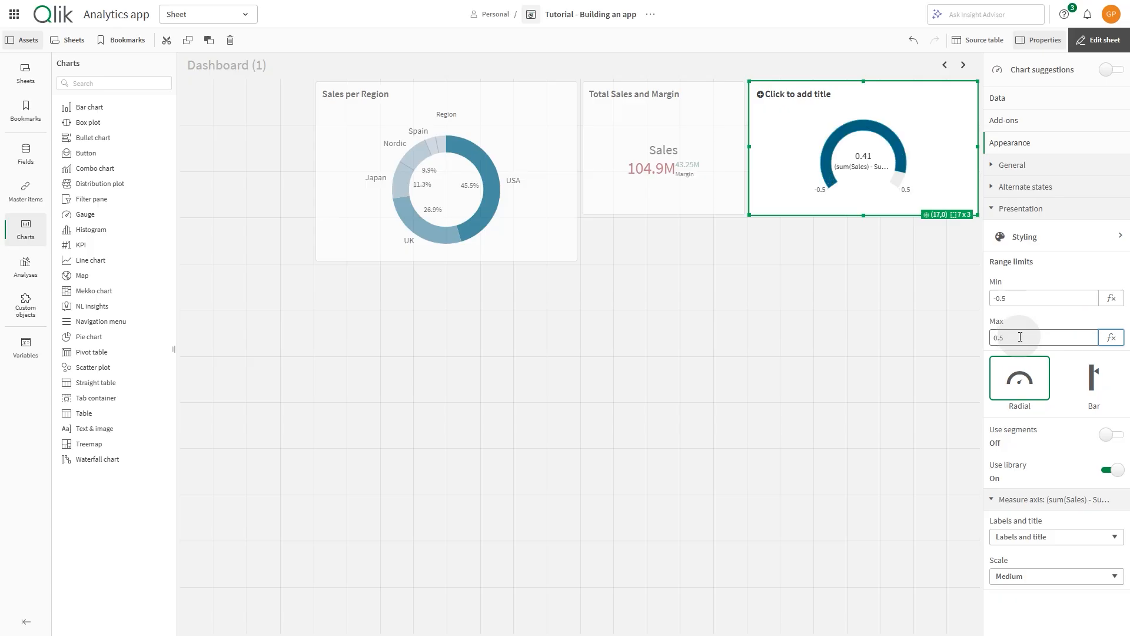
left_click(1097, 378)
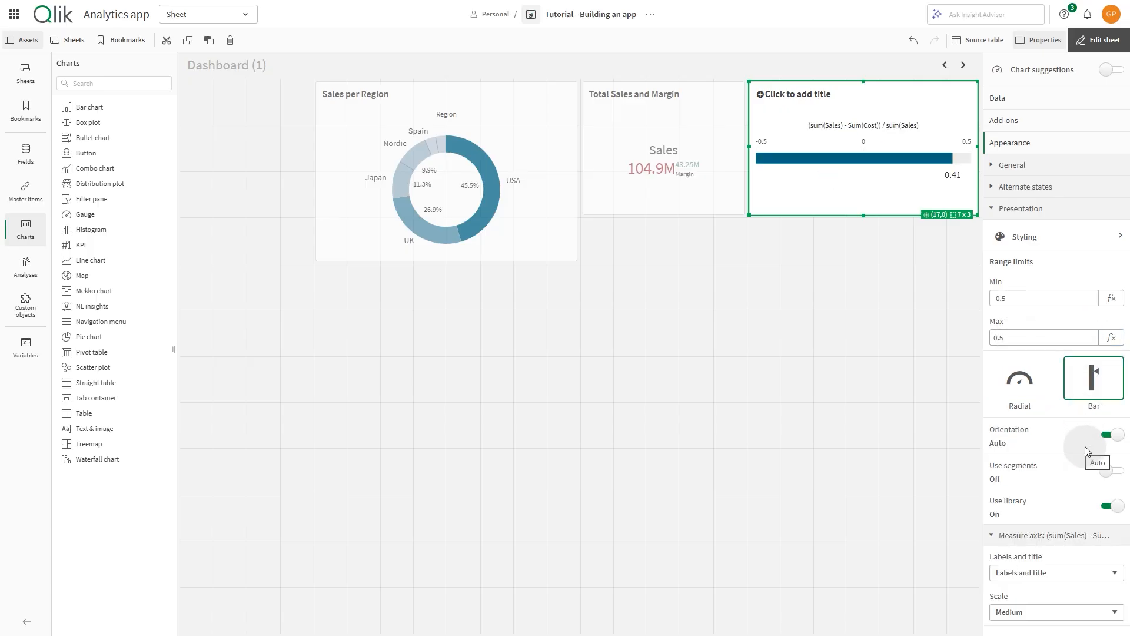
Turn on segments for the gauge without library colors and set the segment limit to 0.12.
left_click(1109, 471)
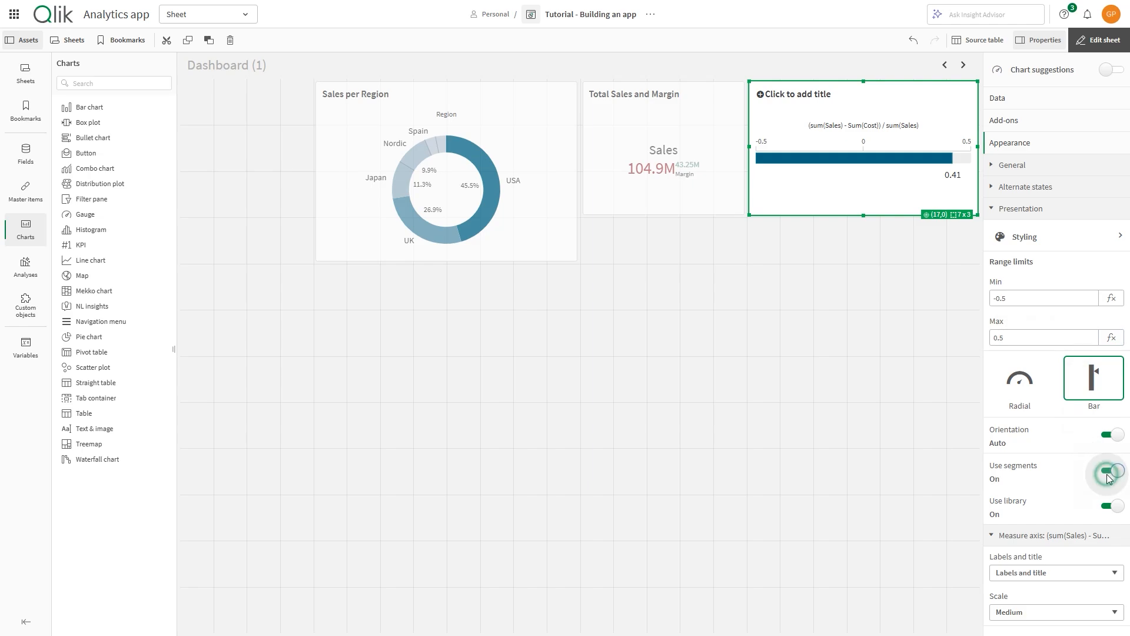
left_click(1111, 506)
scroll(1054, 518, "down", 1)
left_click(1035, 573)
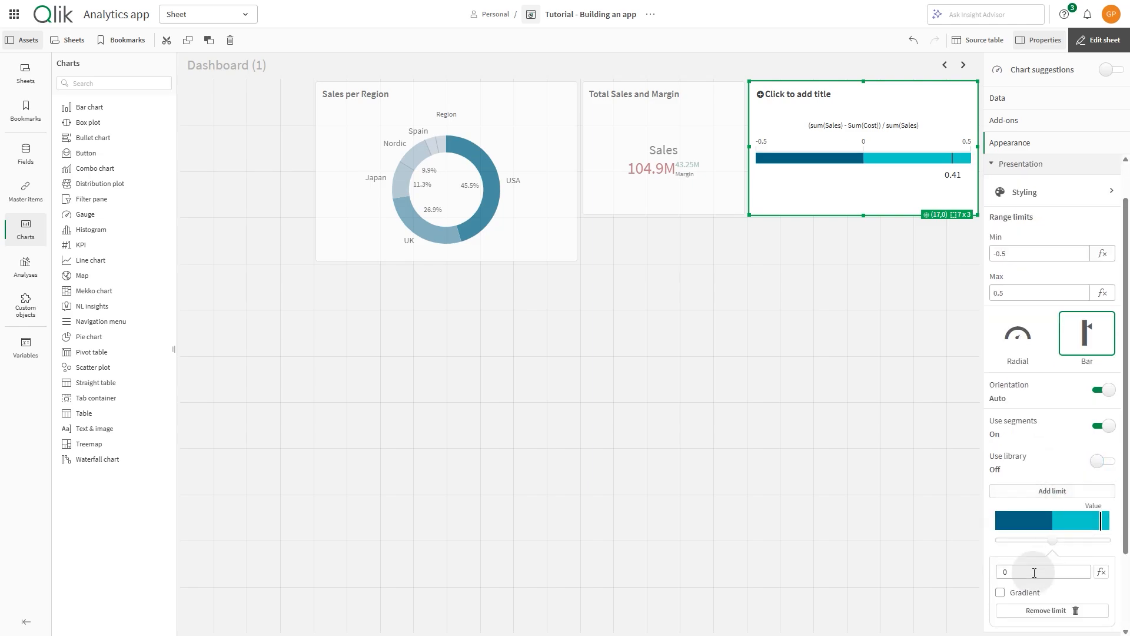
type(".12")
key("Return")
Color the gauge segment below the limit red (#ac4d58) and the one above it green (#83af9b).
scroll(1034, 573, "down", 2)
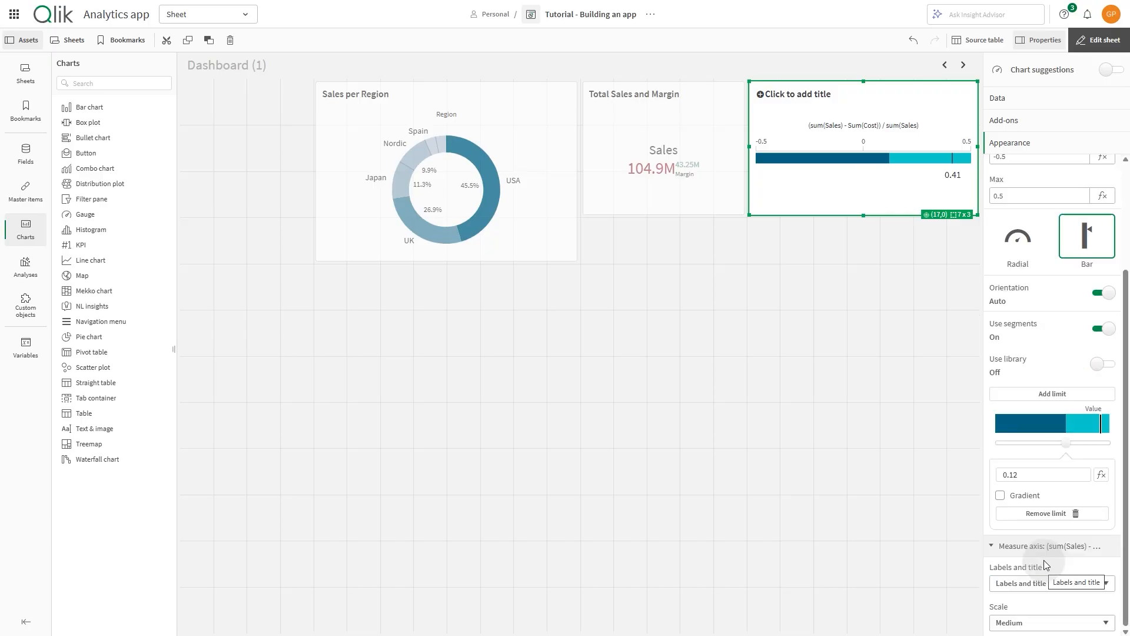
left_click(1043, 433)
left_click(1077, 474)
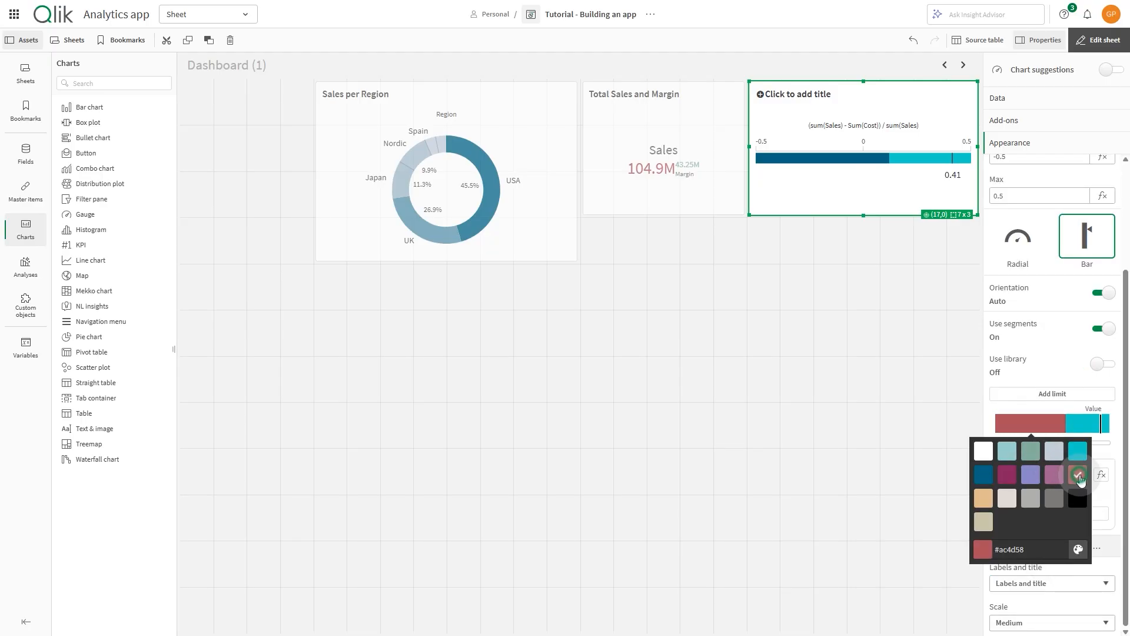
left_click(1083, 429)
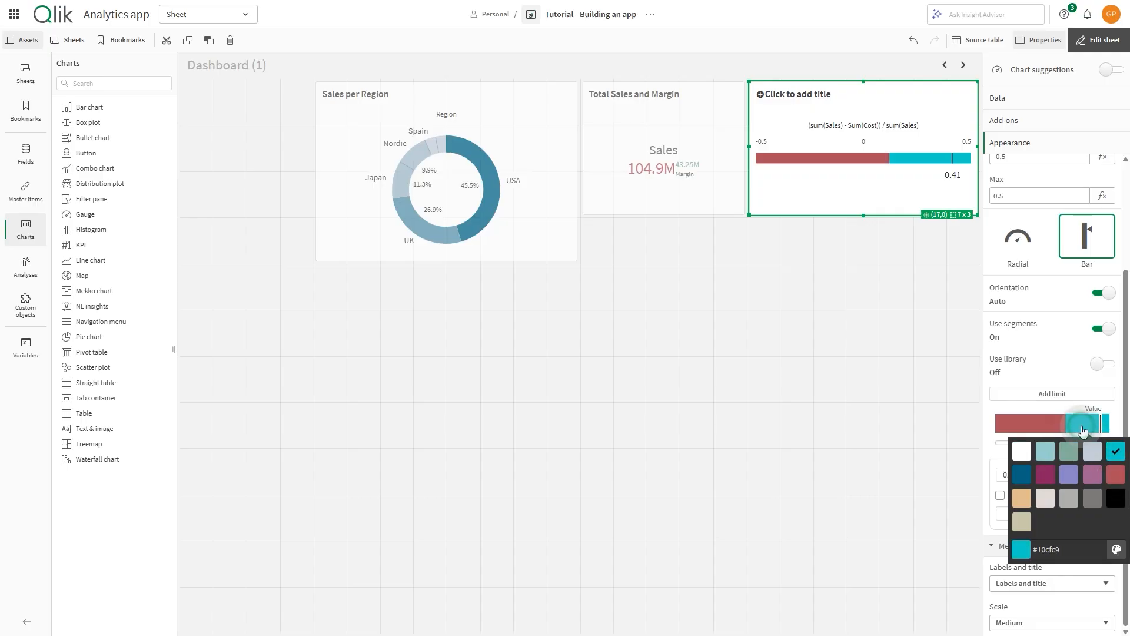
left_click(1066, 456)
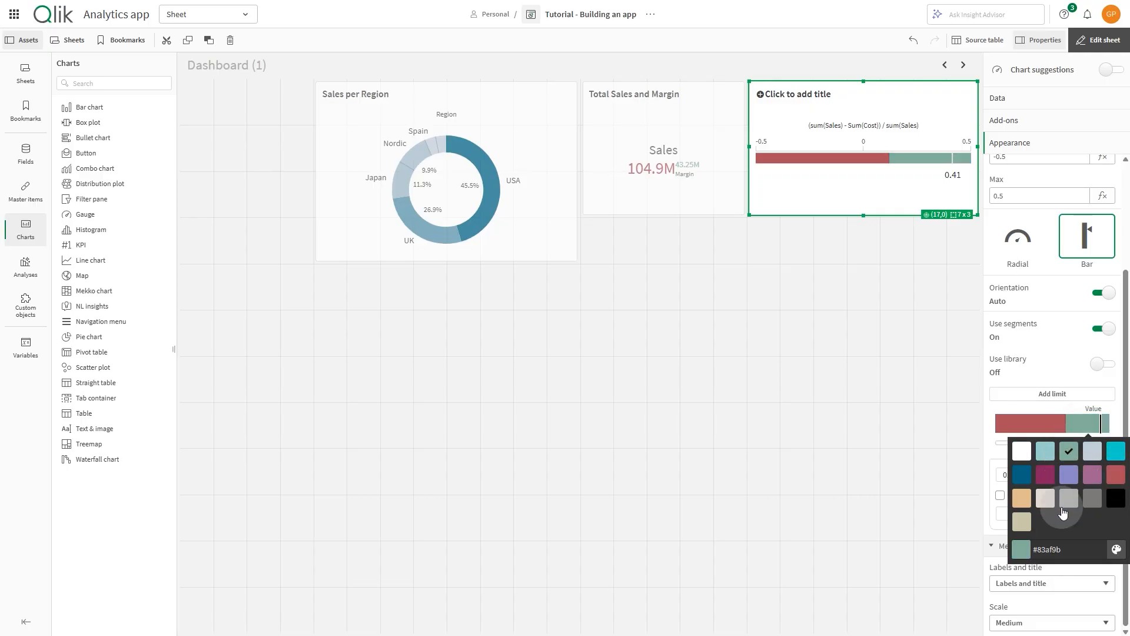
left_click(1087, 426)
Format the gauge measure as a number in the simple 12% format.
scroll(1079, 290, "up", 3)
left_click(1049, 102)
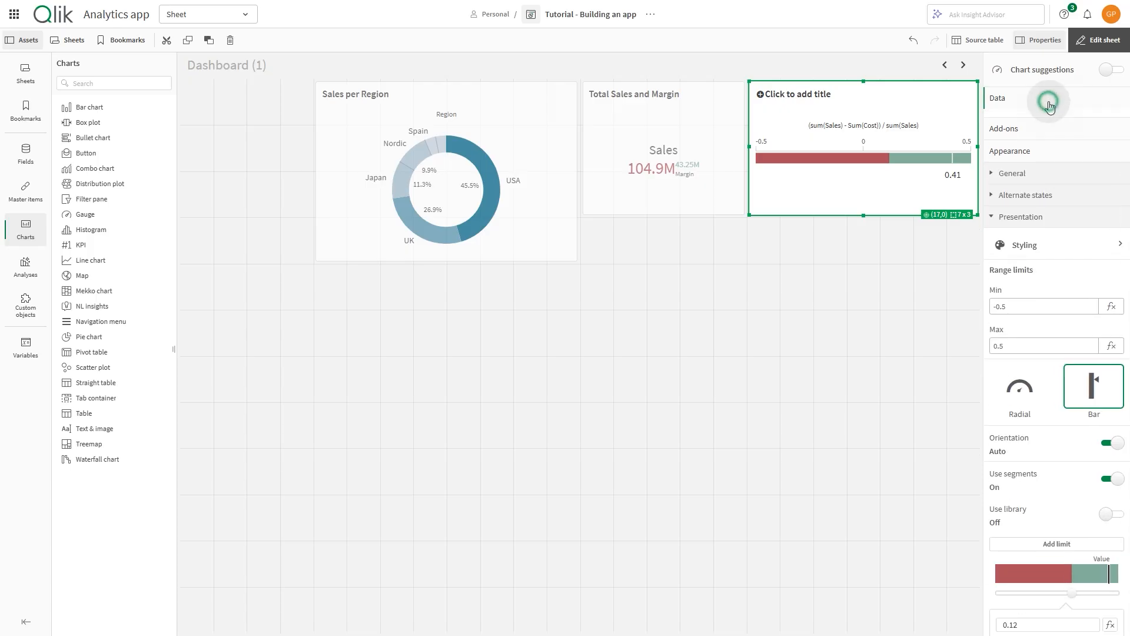
left_click(1051, 151)
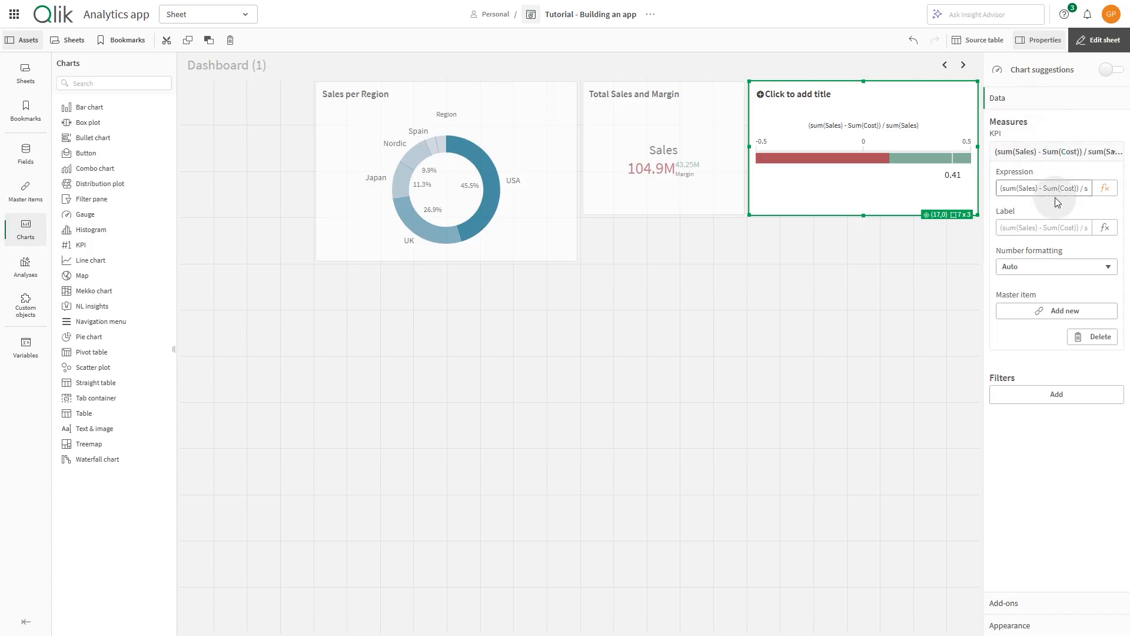
left_click(1051, 267)
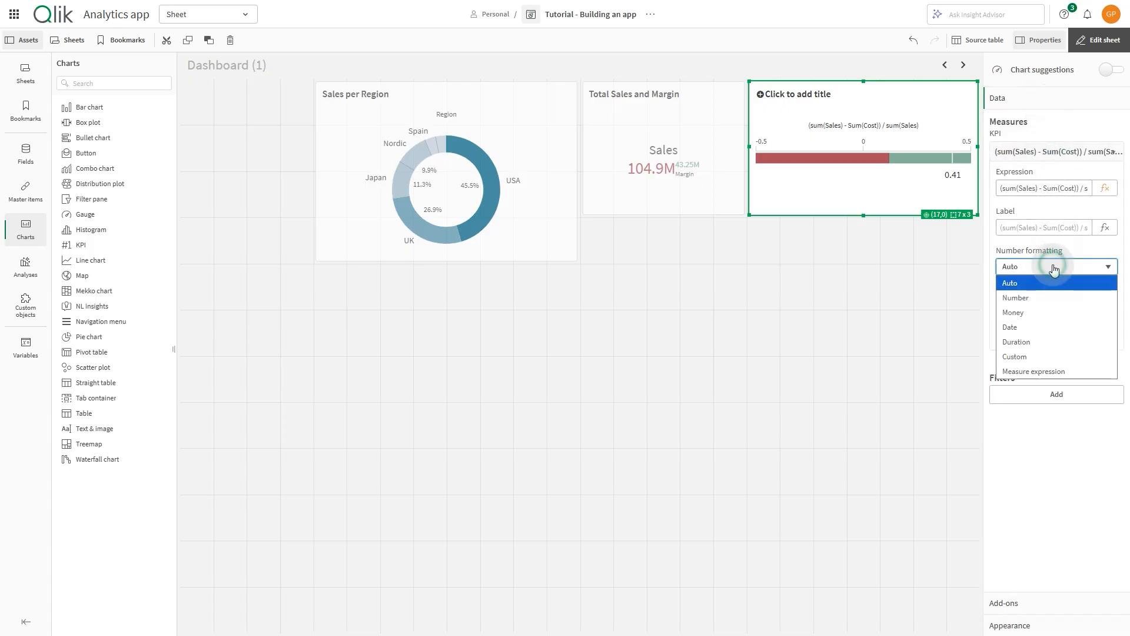
left_click(1039, 299)
left_click(1037, 327)
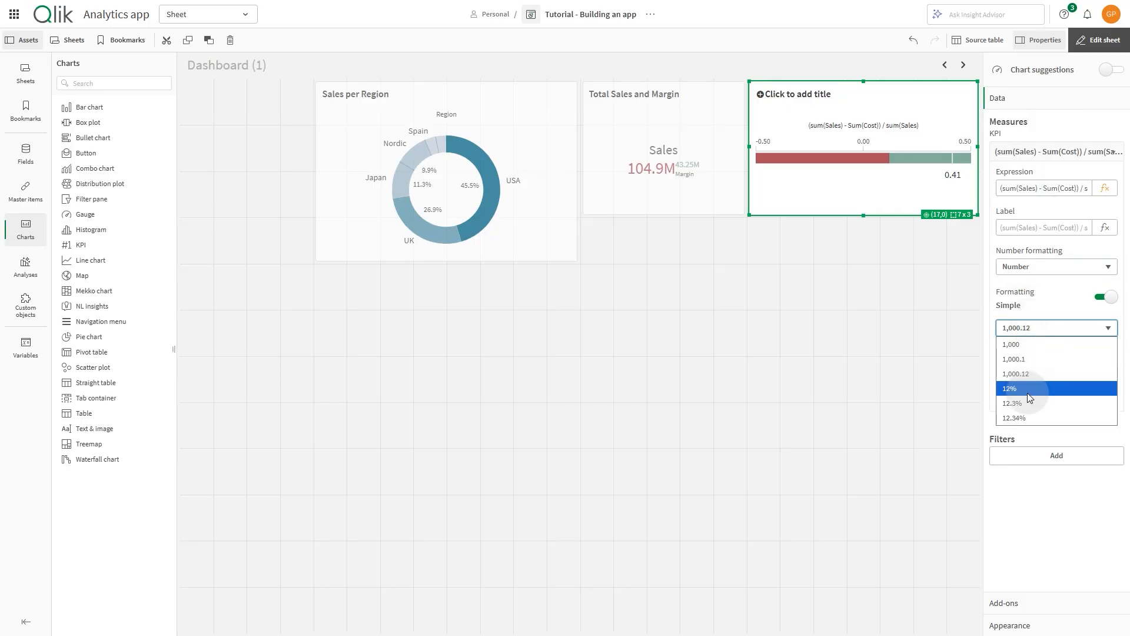
left_click(1027, 393)
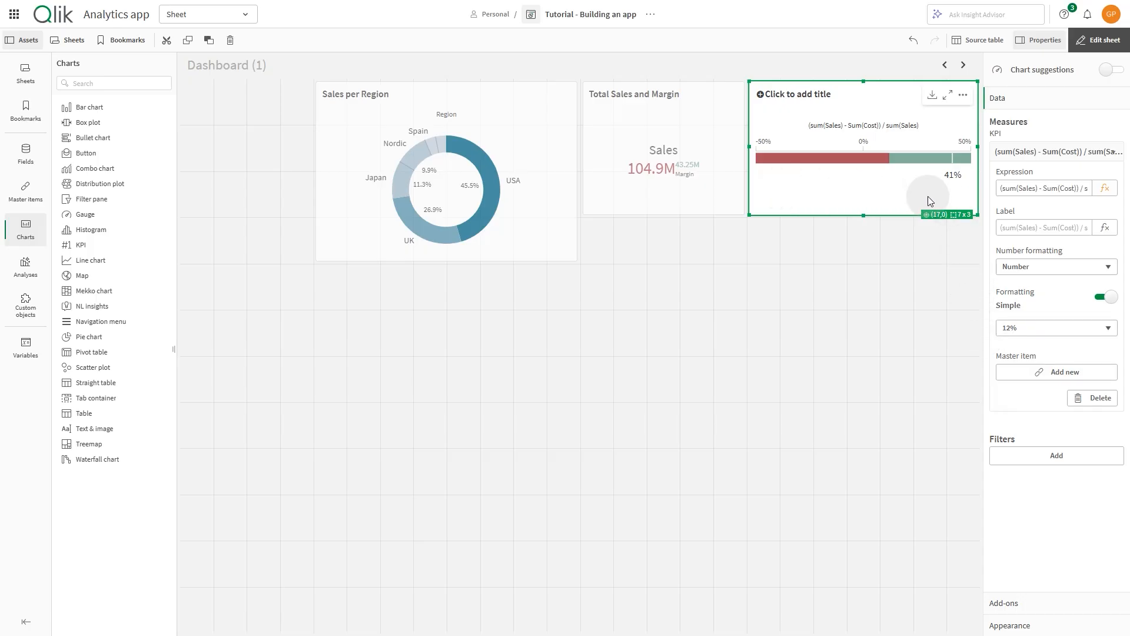
Show labels only on the gauge's measure axis and title the gauge "Profit Margin".
left_click(1060, 625)
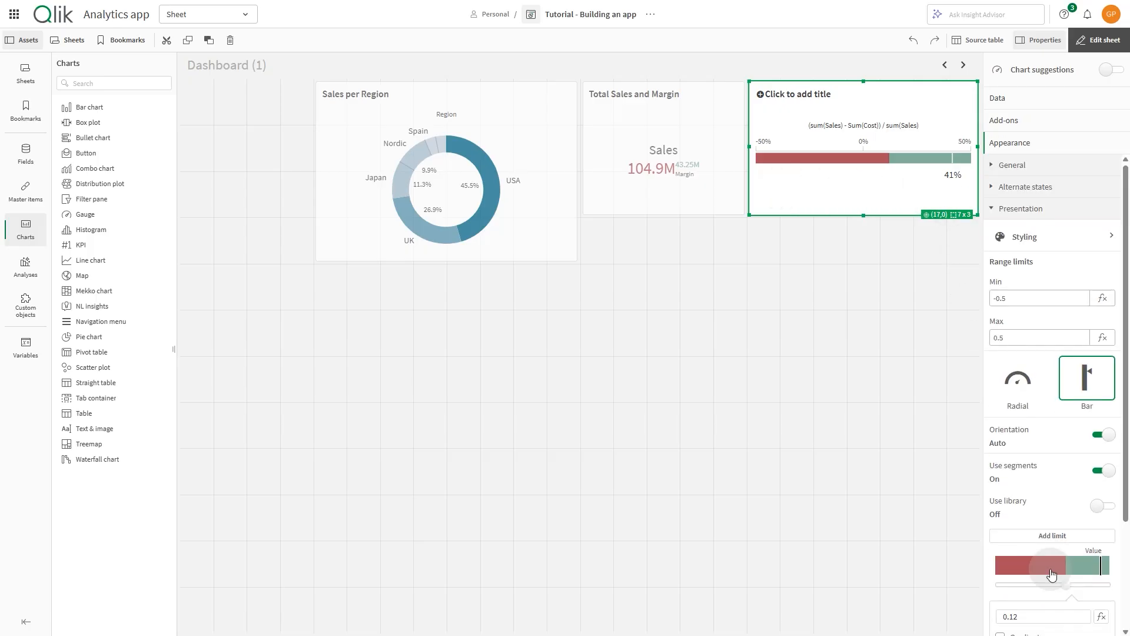
scroll(1052, 574, "down", 3)
left_click(1050, 588)
left_click(1035, 538)
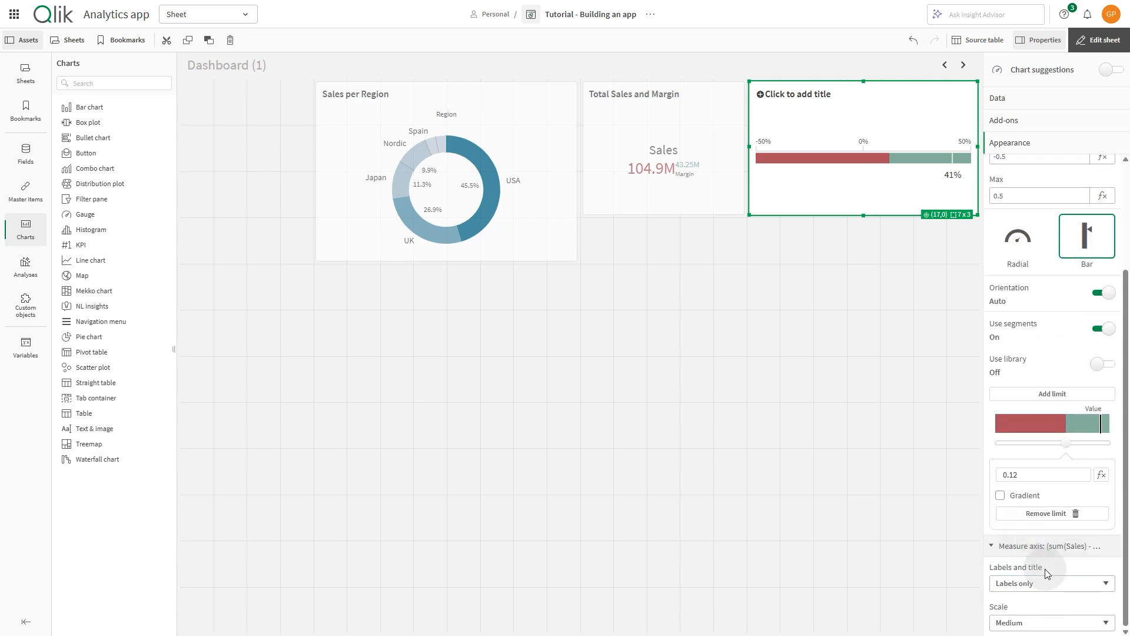
left_click(794, 95)
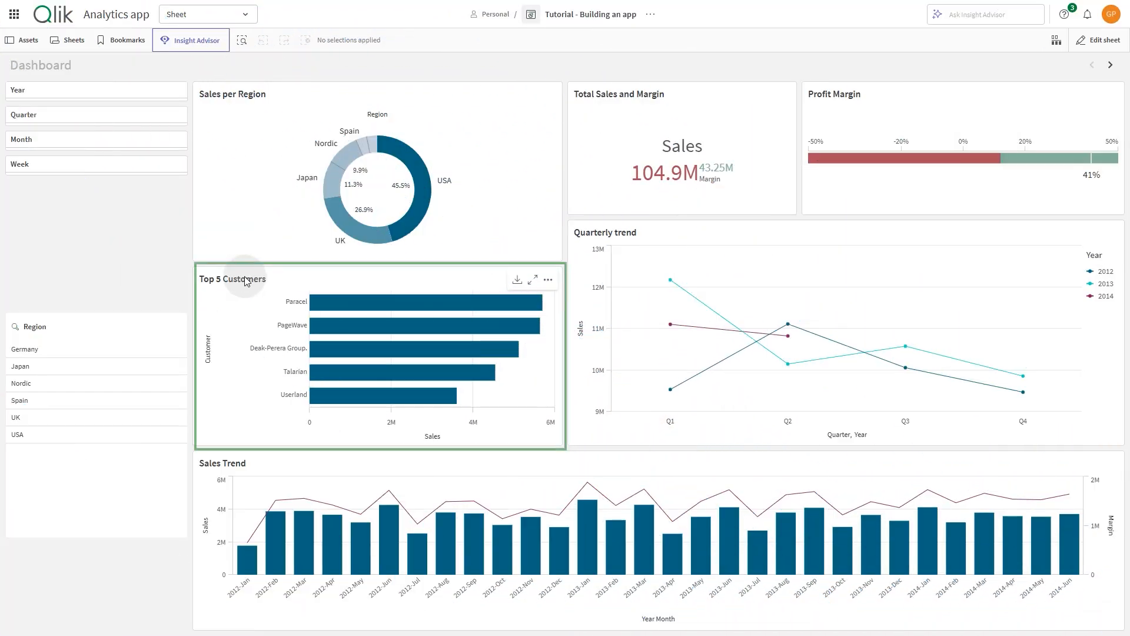
left_click(244, 309)
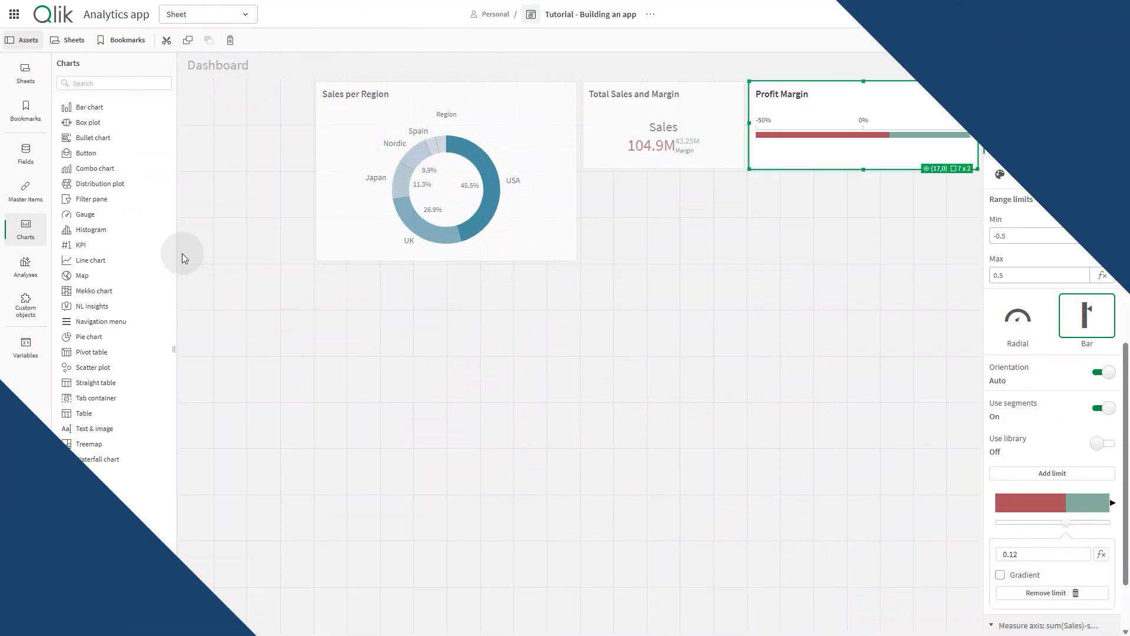
Add a bar chart below Sales per Region with Customer as the dimension and Sales as the measure.
left_click_drag(78, 110, 377, 300)
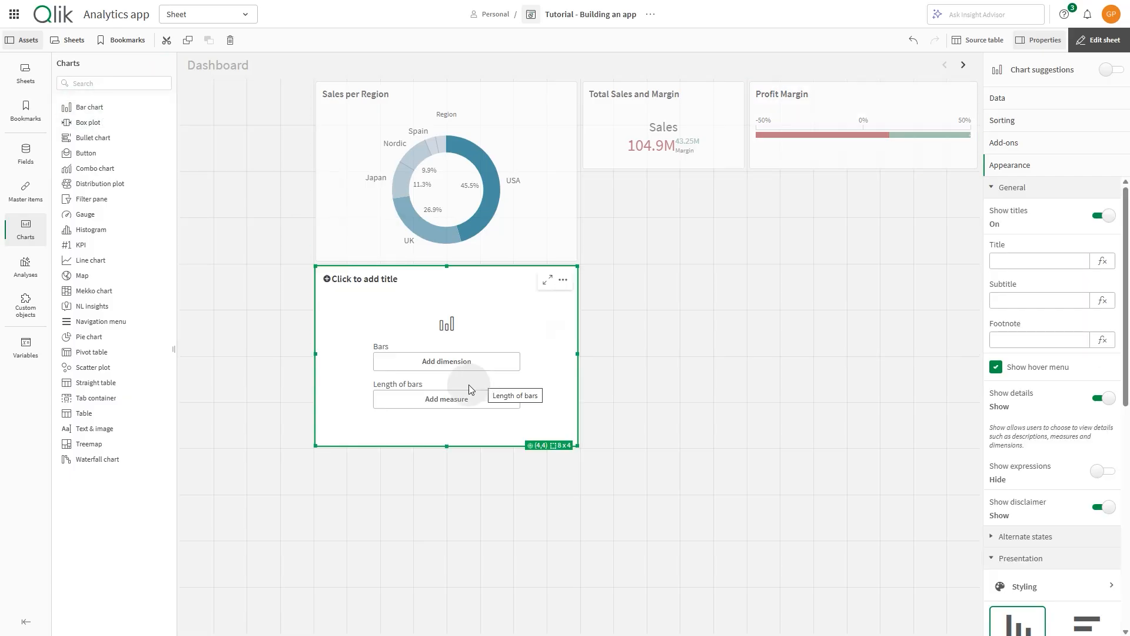
left_click(453, 361)
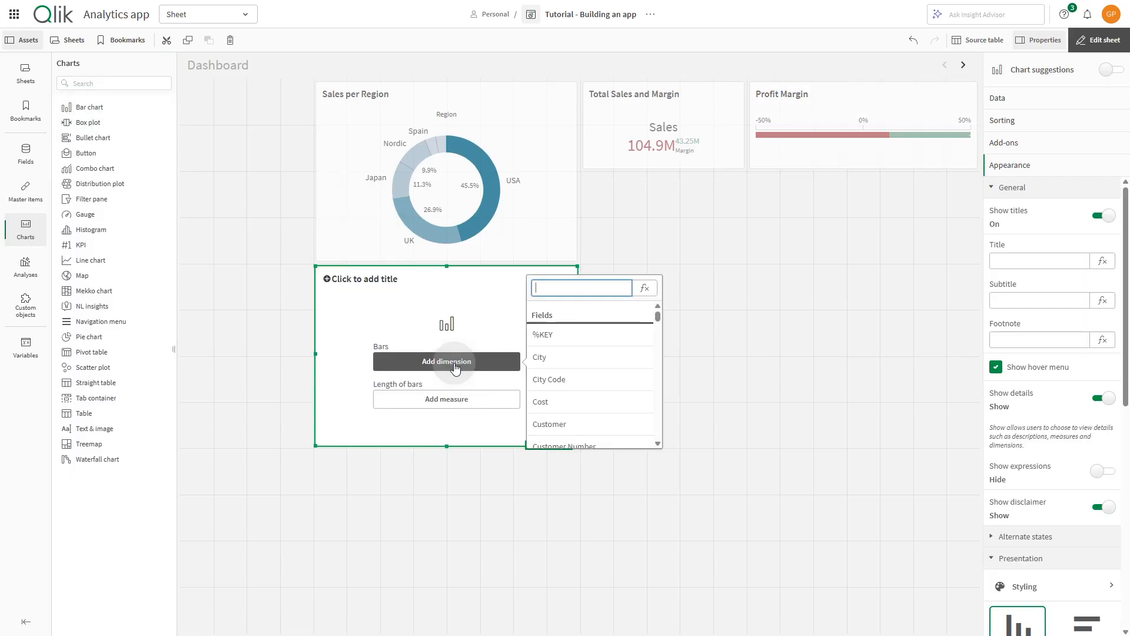
left_click(587, 422)
left_click(471, 399)
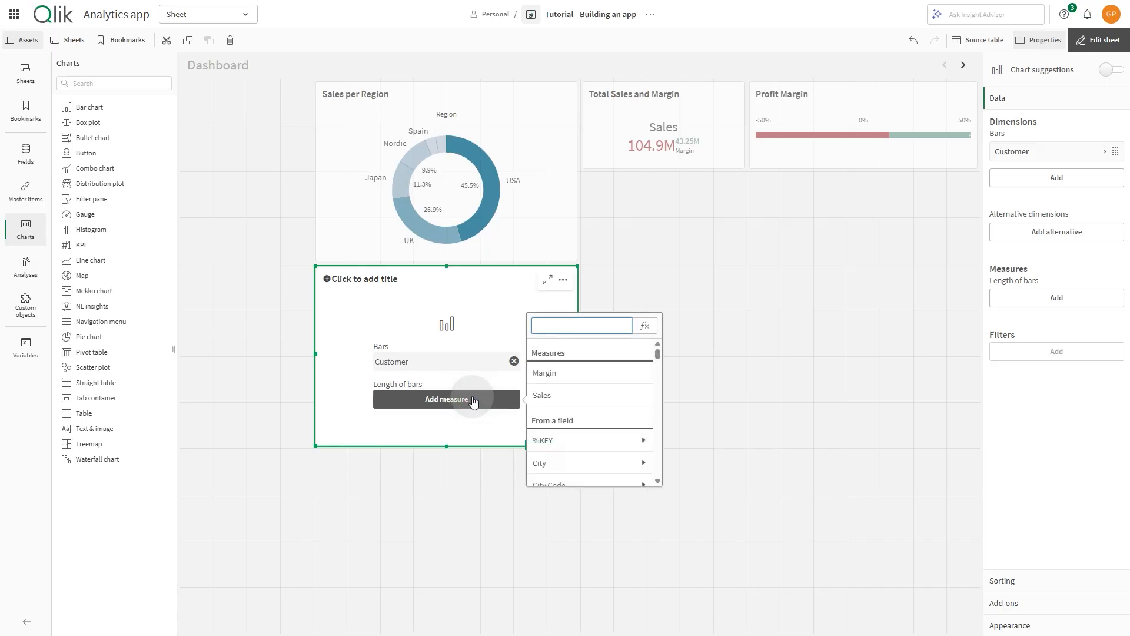
left_click(534, 395)
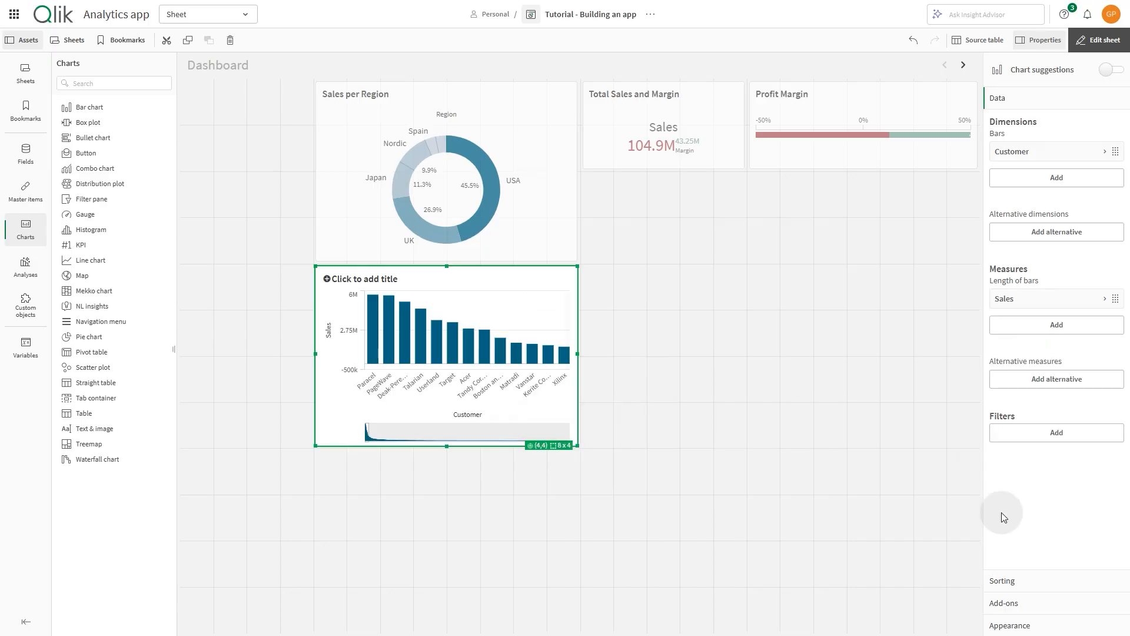
Present the customer sales bar chart with horizontal bars.
left_click(1037, 624)
scroll(1085, 494, "down", 4)
left_click(1087, 455)
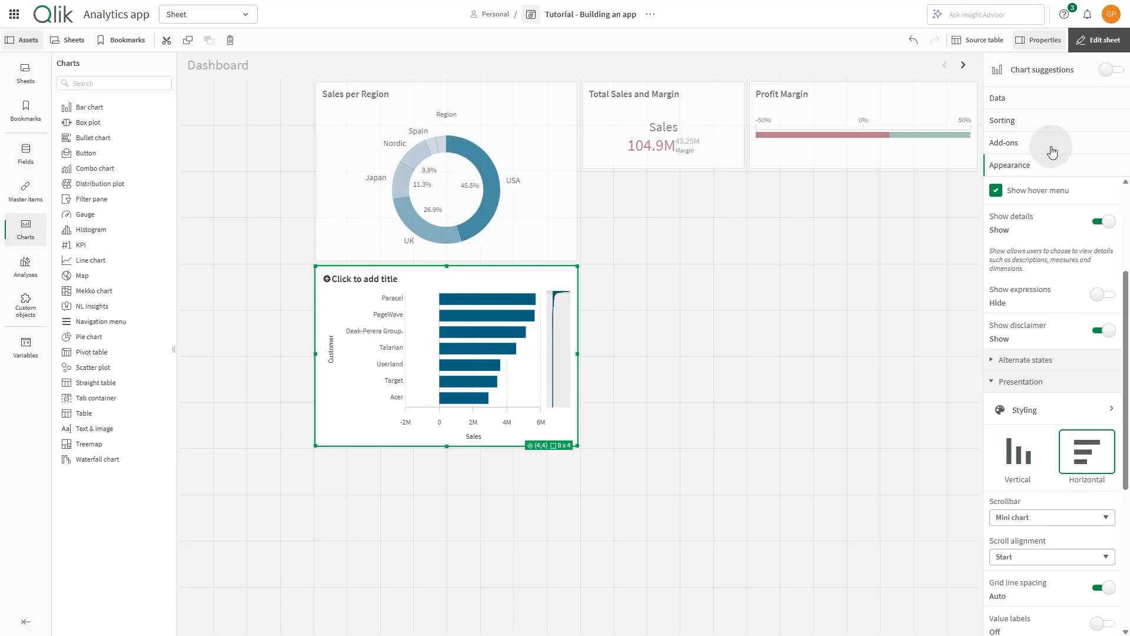
Limit the bar chart's Customer dimension to a fixed number, showing the top 5.
left_click(1042, 97)
left_click(1044, 154)
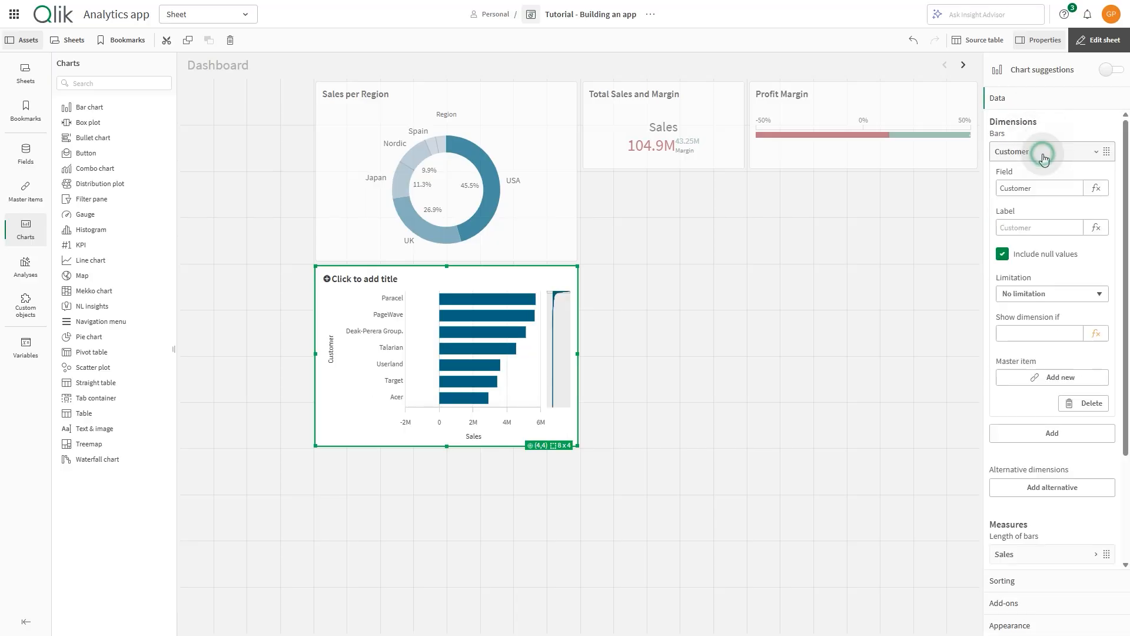
left_click(1035, 293)
left_click(1024, 323)
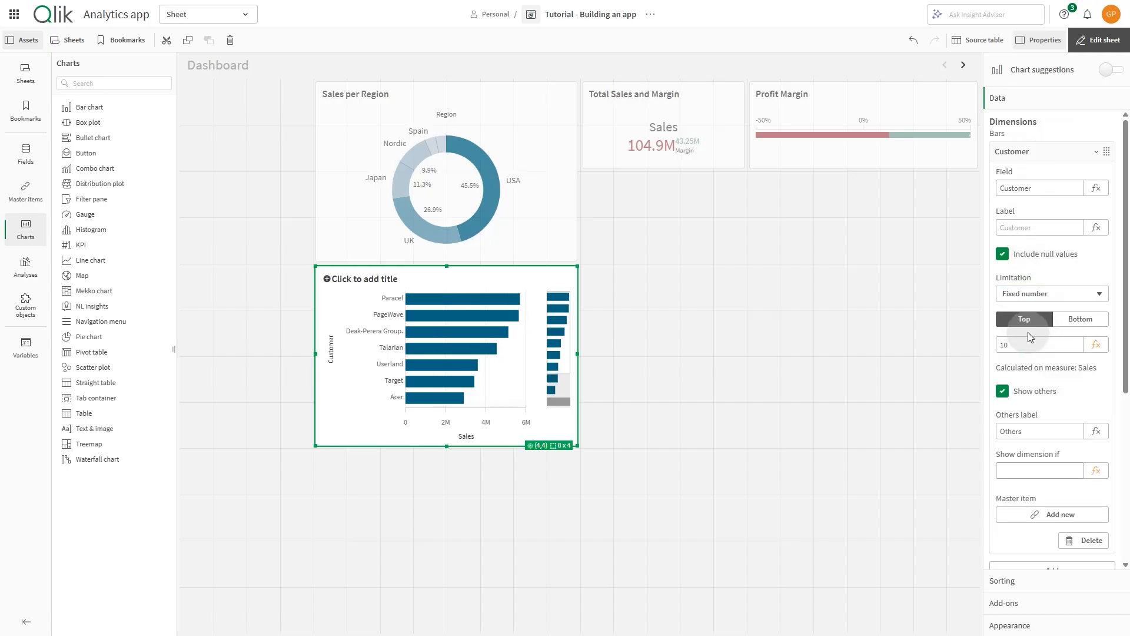
double_click(1023, 345)
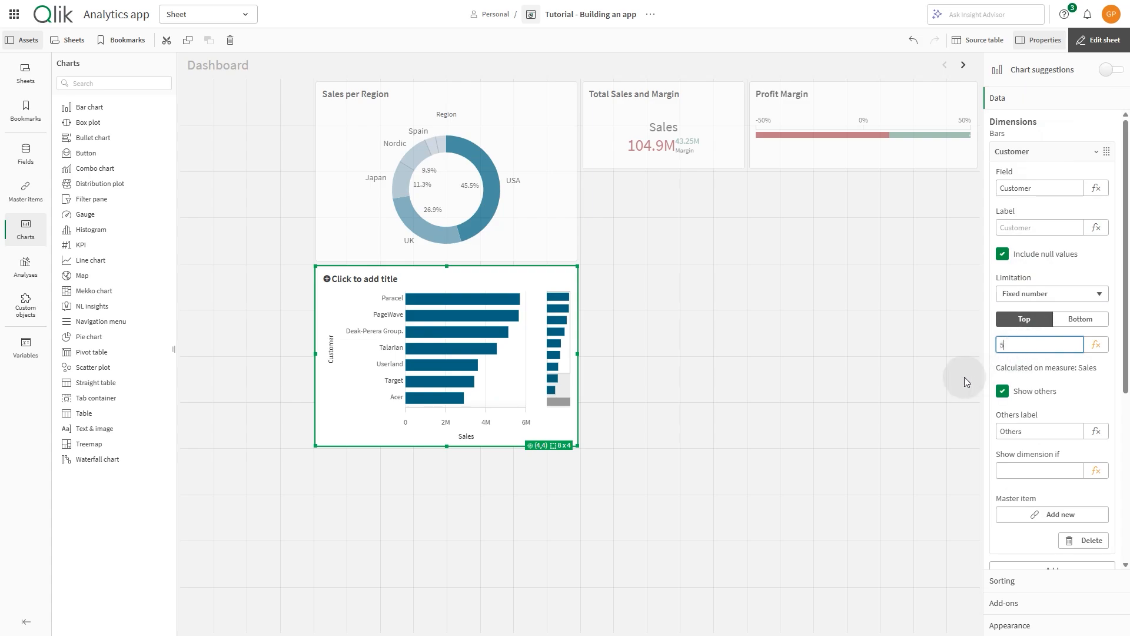
left_click(1104, 401)
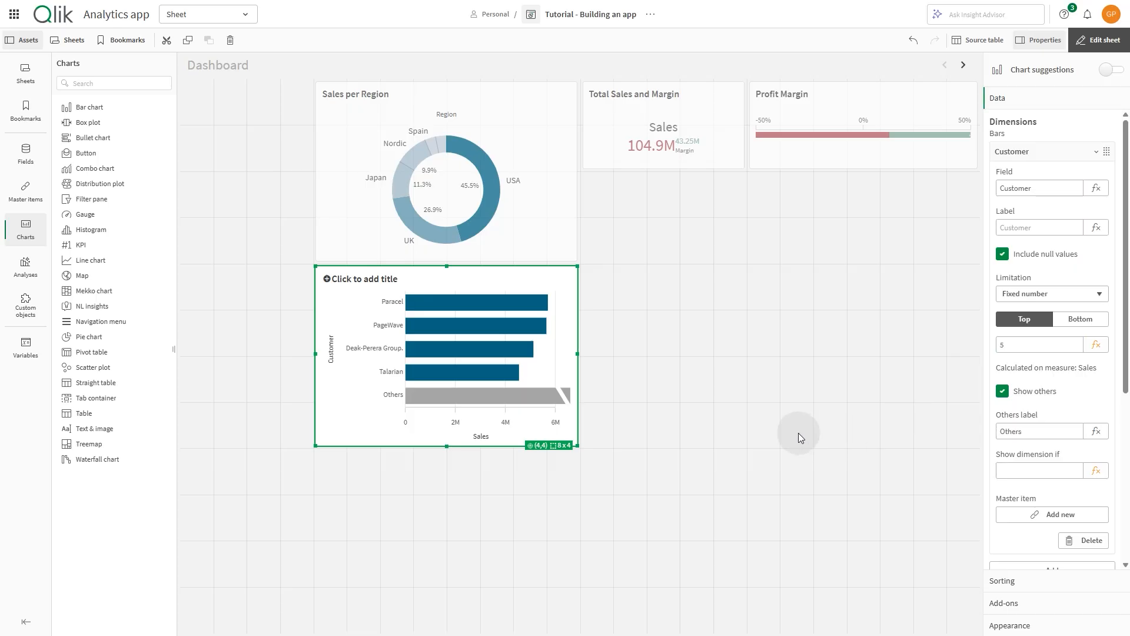
Exclude the Others bar from the customer sales bar chart and title the chart "Top 5 Customers".
left_click(1002, 392)
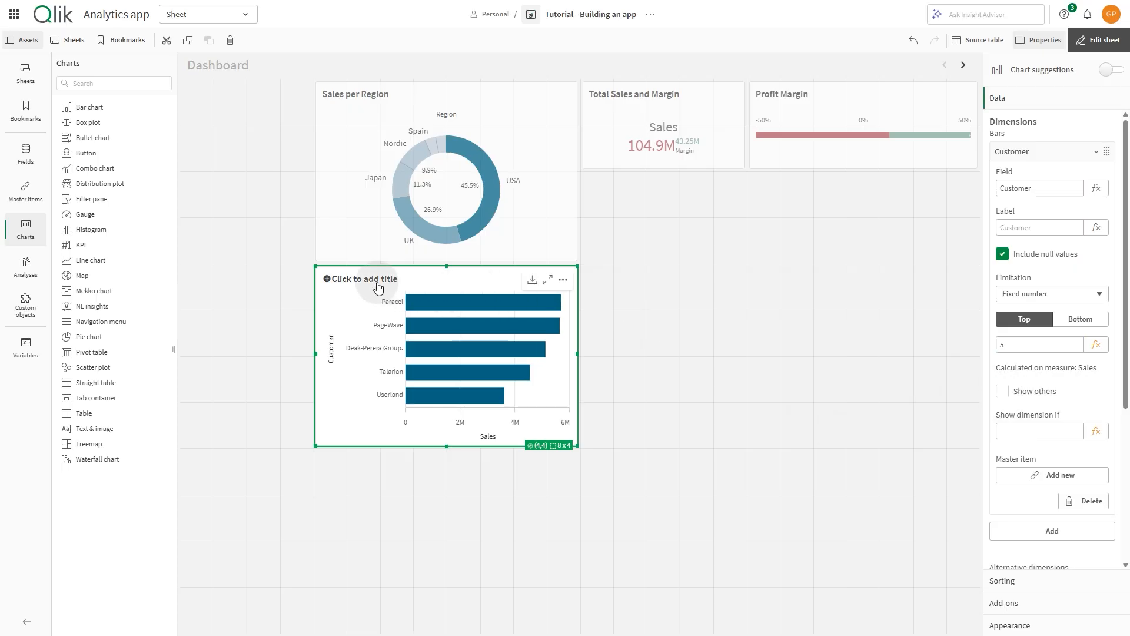
left_click(359, 277)
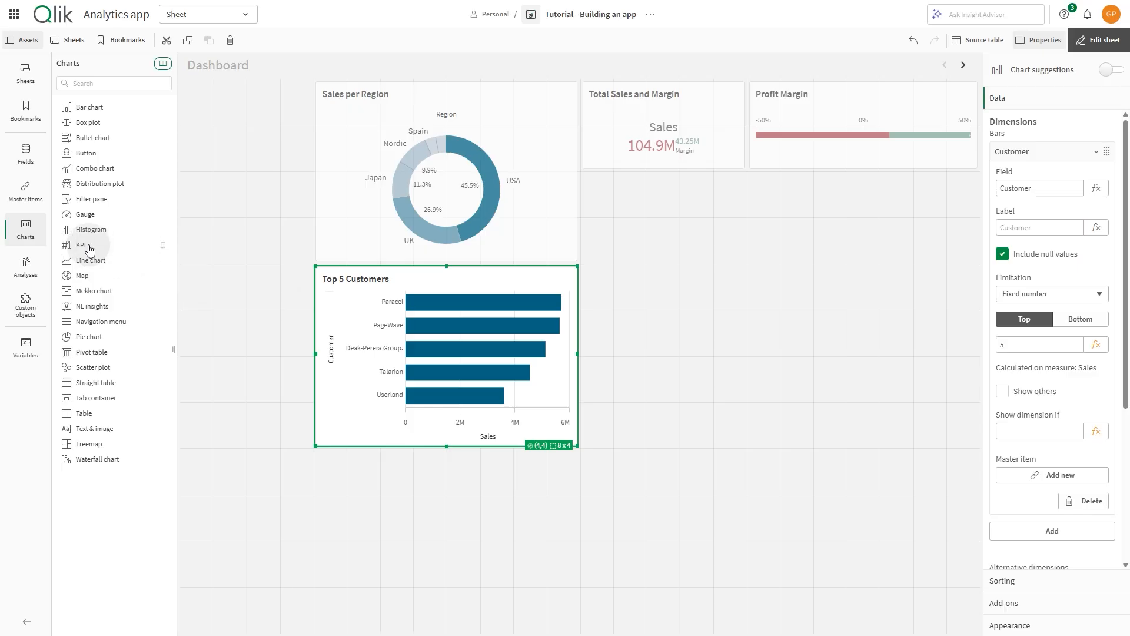
Add a line chart below the KPI and gauge, with the Quarter field derived from Date as its dimension.
left_click_drag(91, 261, 645, 348)
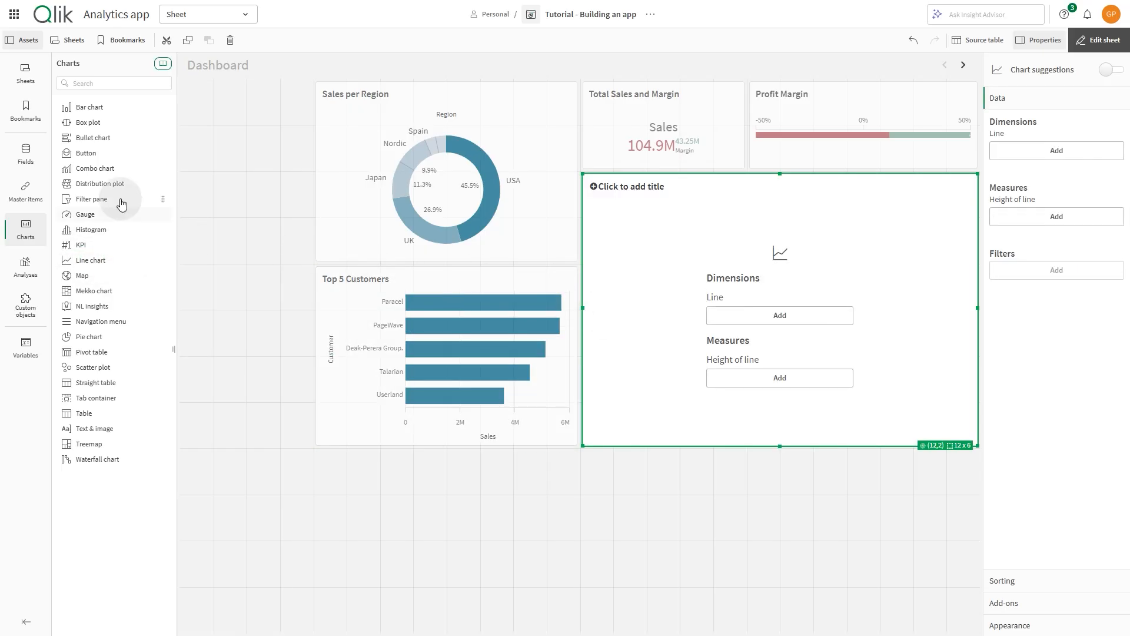
left_click(25, 154)
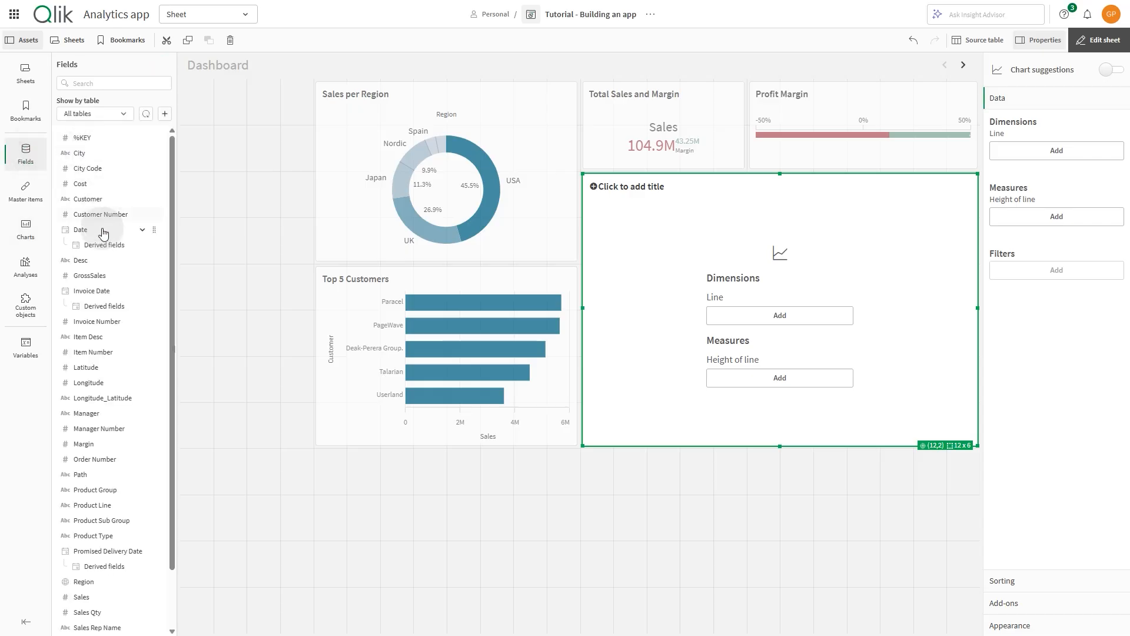
left_click(153, 245)
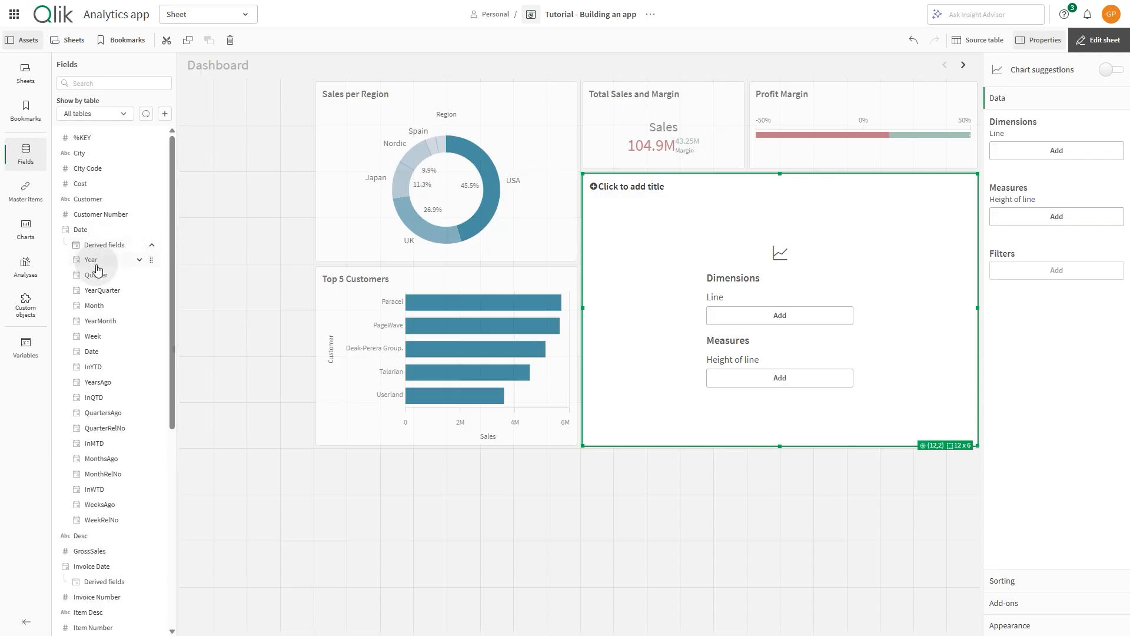
left_click_drag(97, 275, 754, 321)
left_click(746, 293)
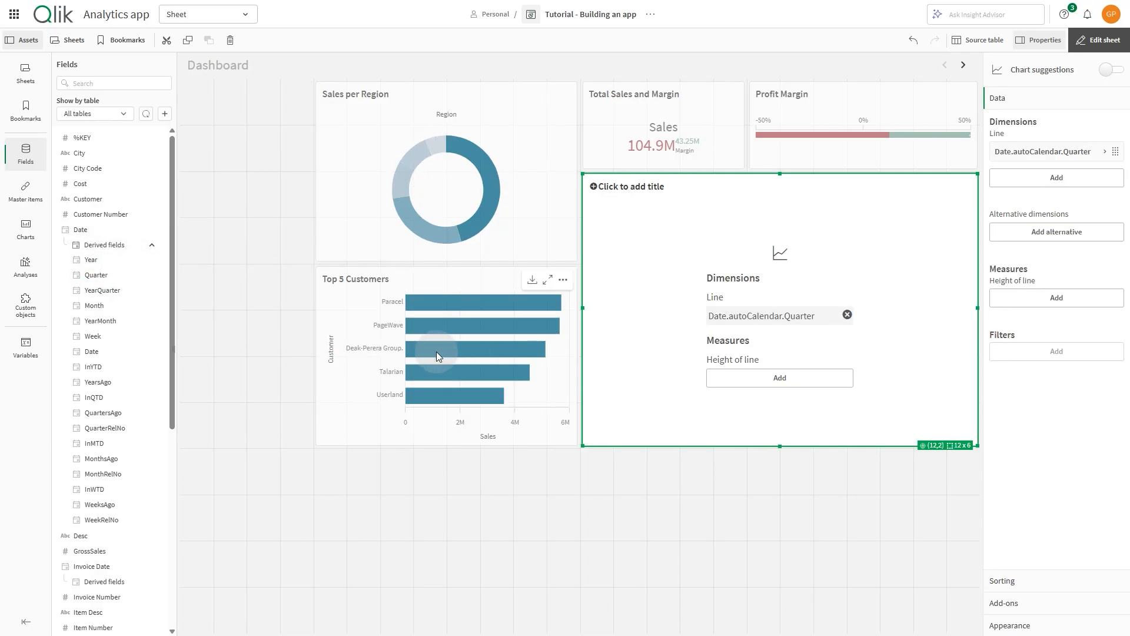
Add Date's derived Year field as the line dimension and Sales as the measure of the line chart.
left_click_drag(93, 260, 768, 303)
left_click(751, 275)
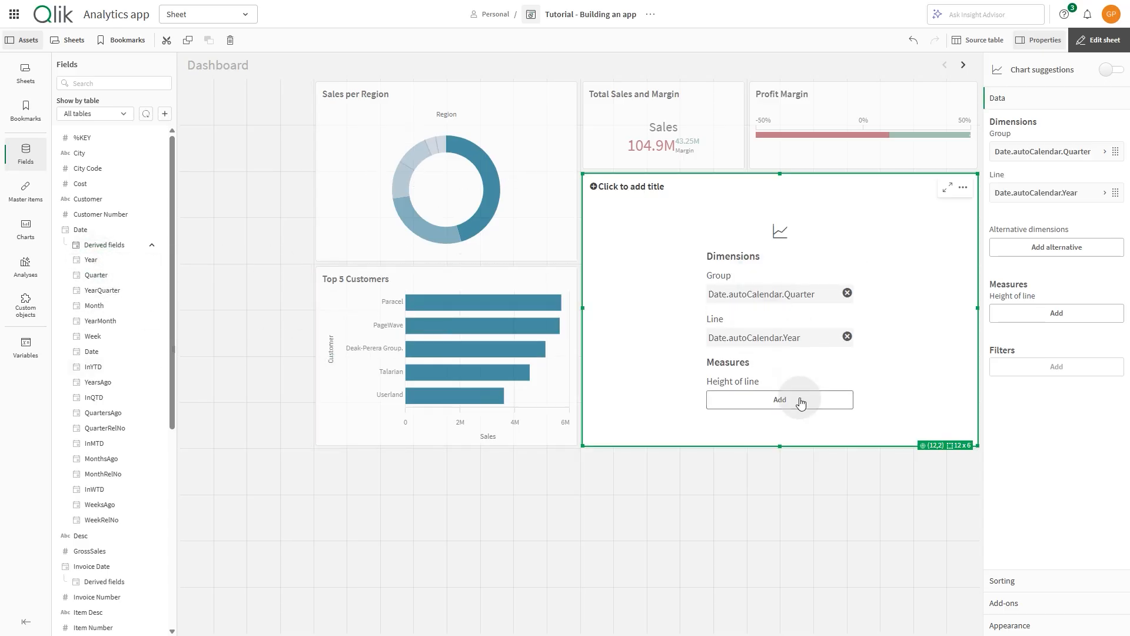
left_click(799, 400)
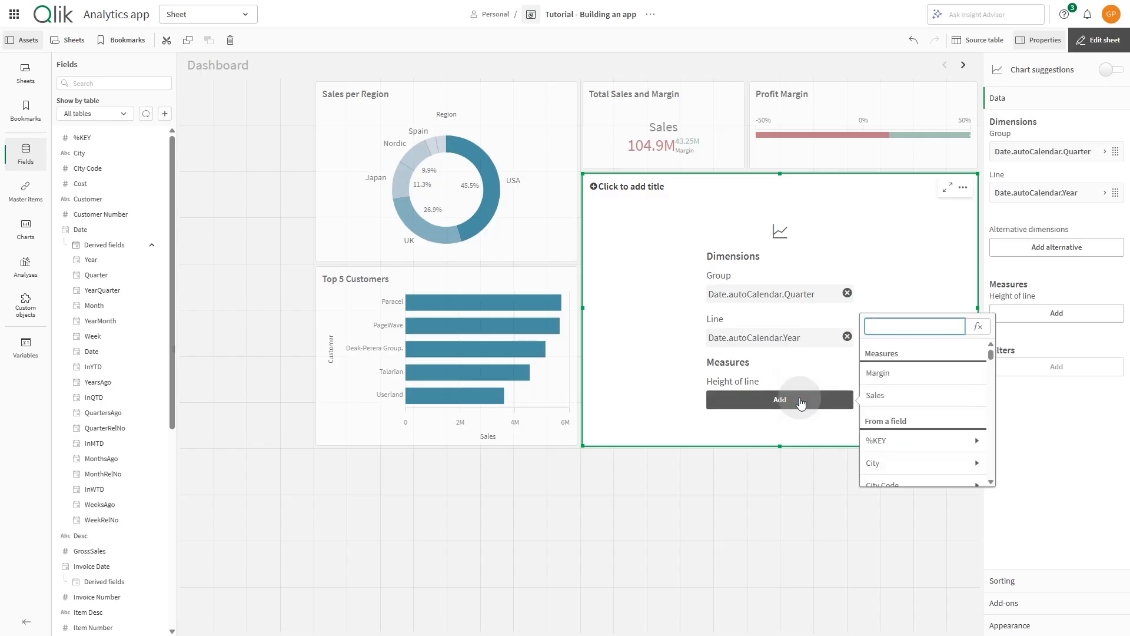
type("sa")
left_click(871, 372)
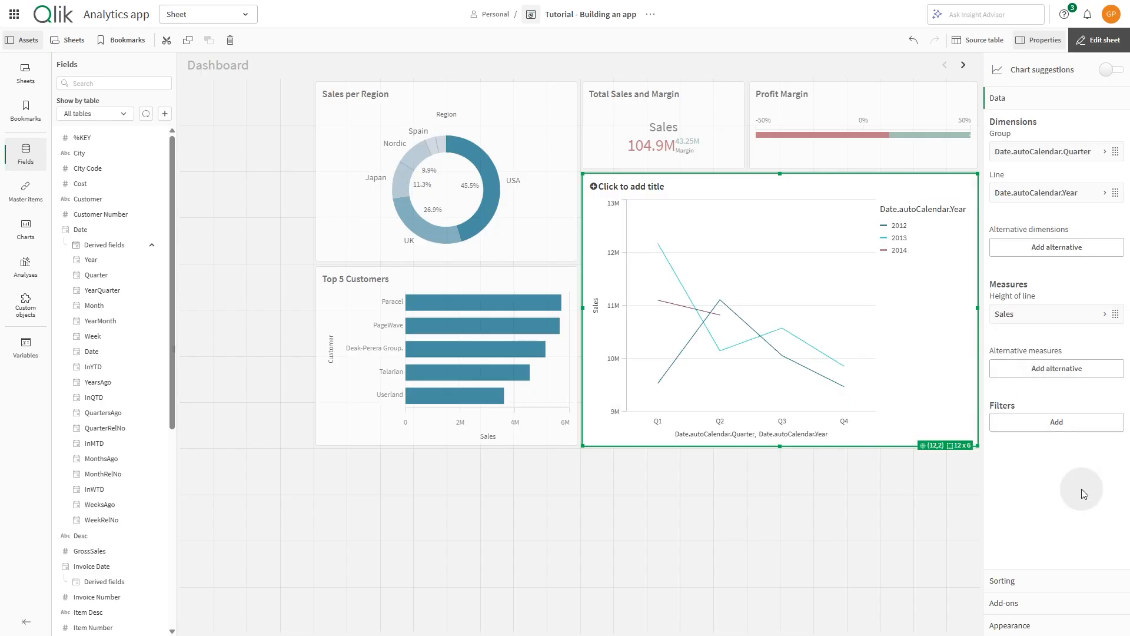
Show data points on the quarterly sales line chart.
left_click(1057, 632)
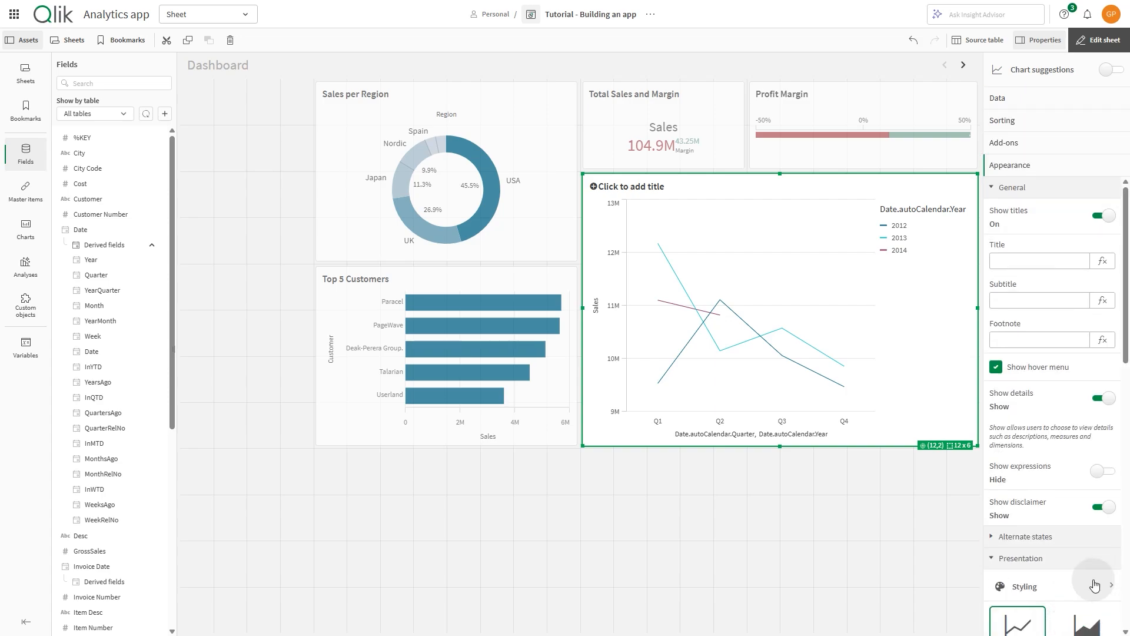
scroll(1094, 582, "down", 3)
scroll(1082, 452, "down", 3)
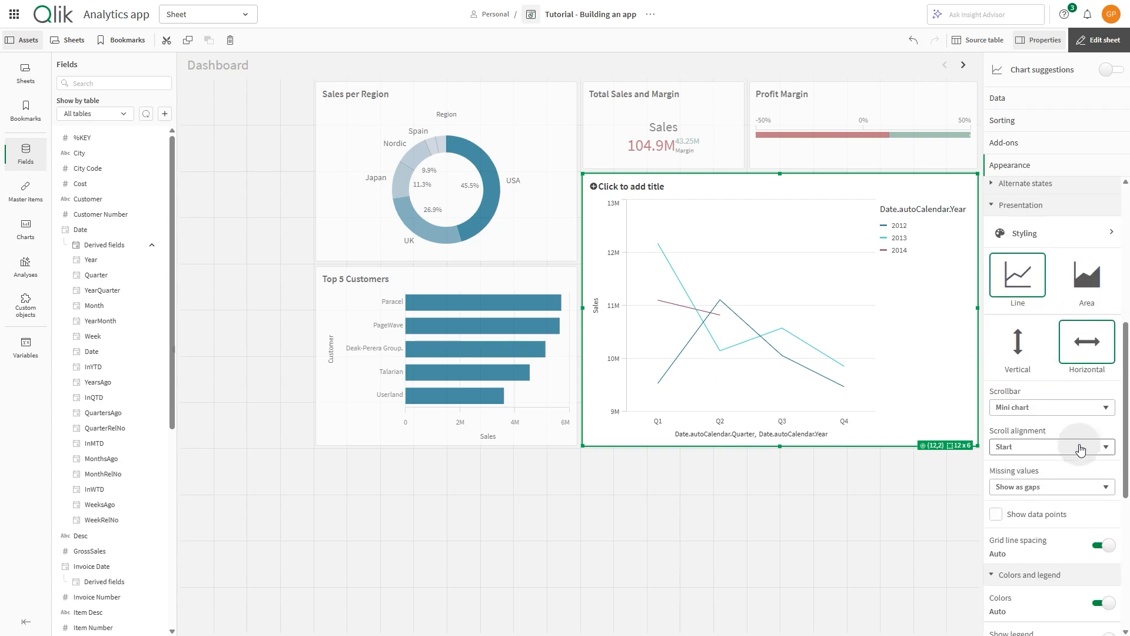
left_click(996, 516)
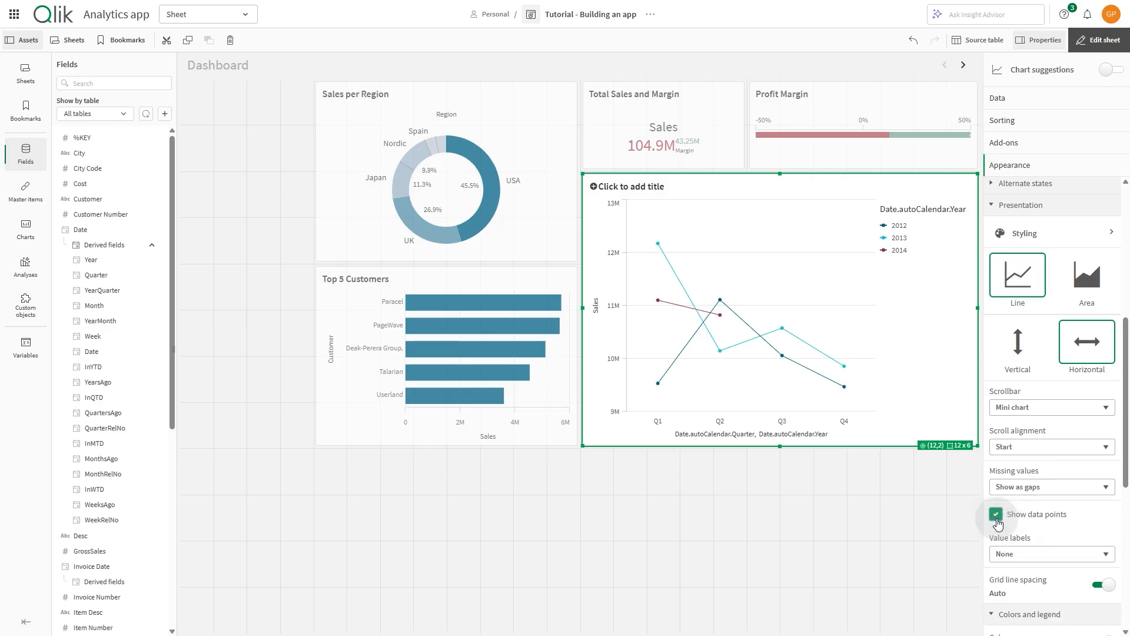
Title the line chart "Quarterly trend" and lower its upper edge by one grid row, making it 12 x 5.
left_click(636, 184)
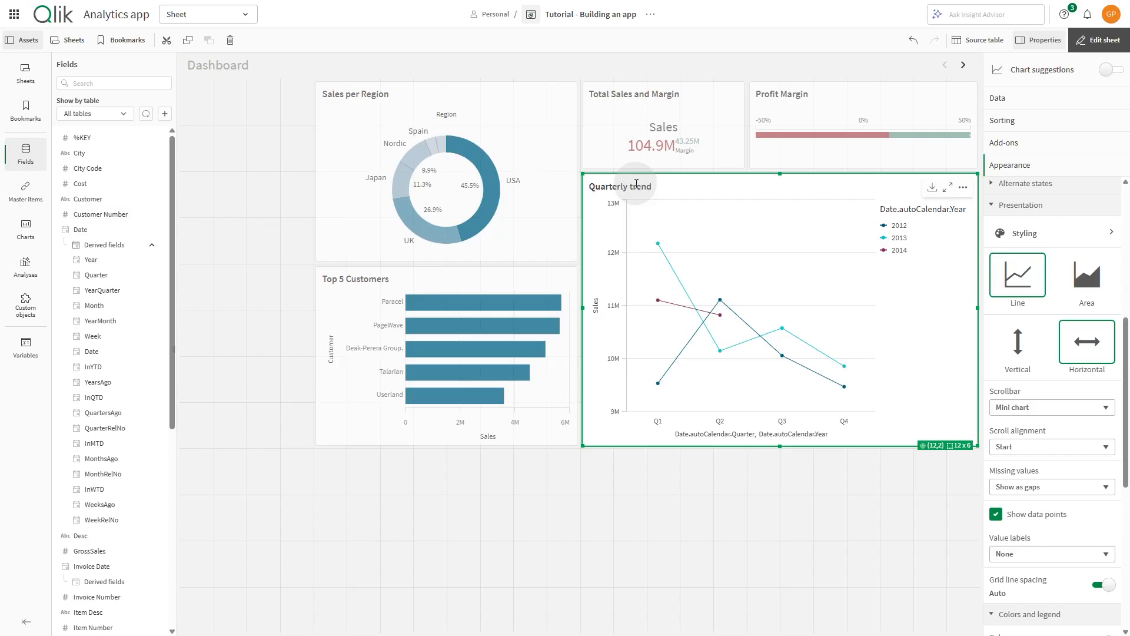
left_click_drag(780, 175, 780, 219)
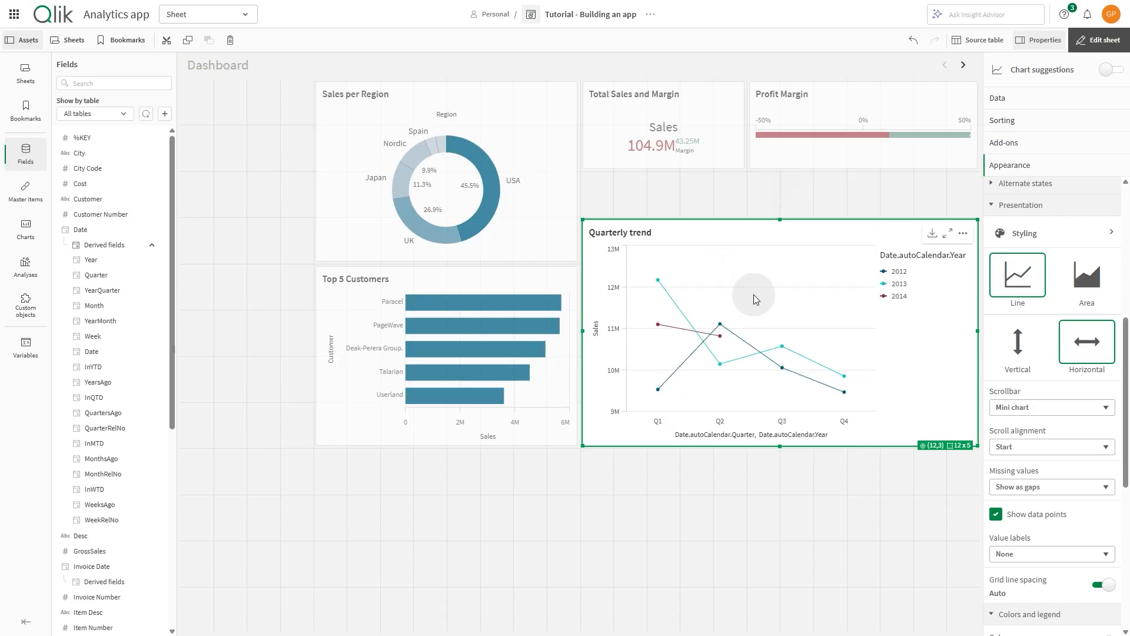
Label the line chart's group dimension "Quarter" and its line dimension "Year".
left_click(1006, 98)
left_click(1033, 152)
left_click(1029, 228)
type("Quarter")
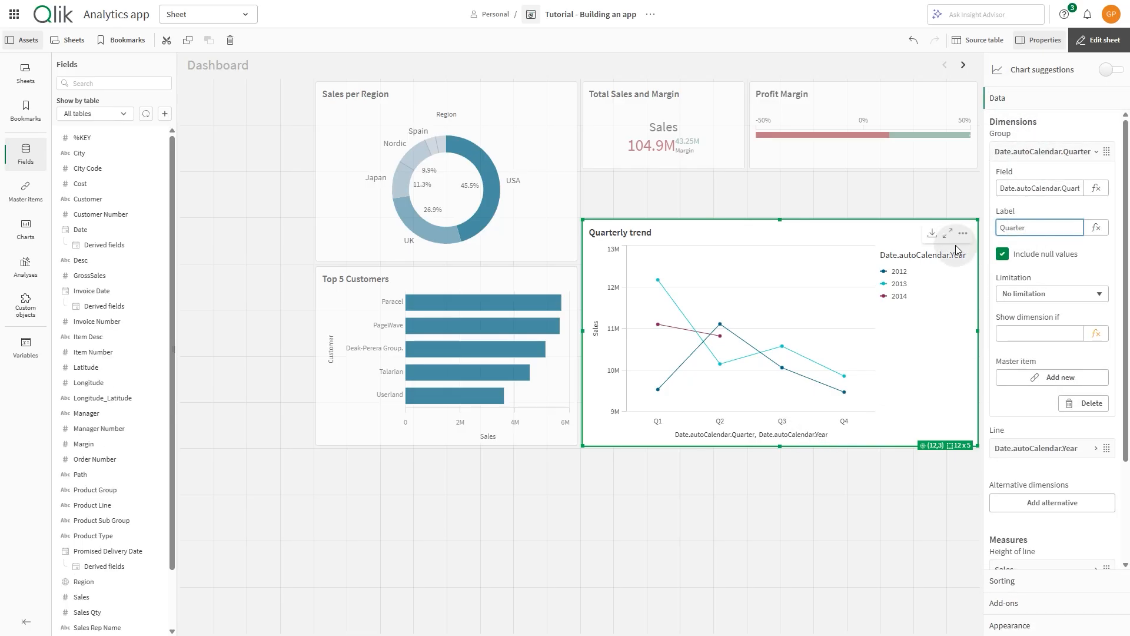
left_click(1033, 151)
left_click(1032, 196)
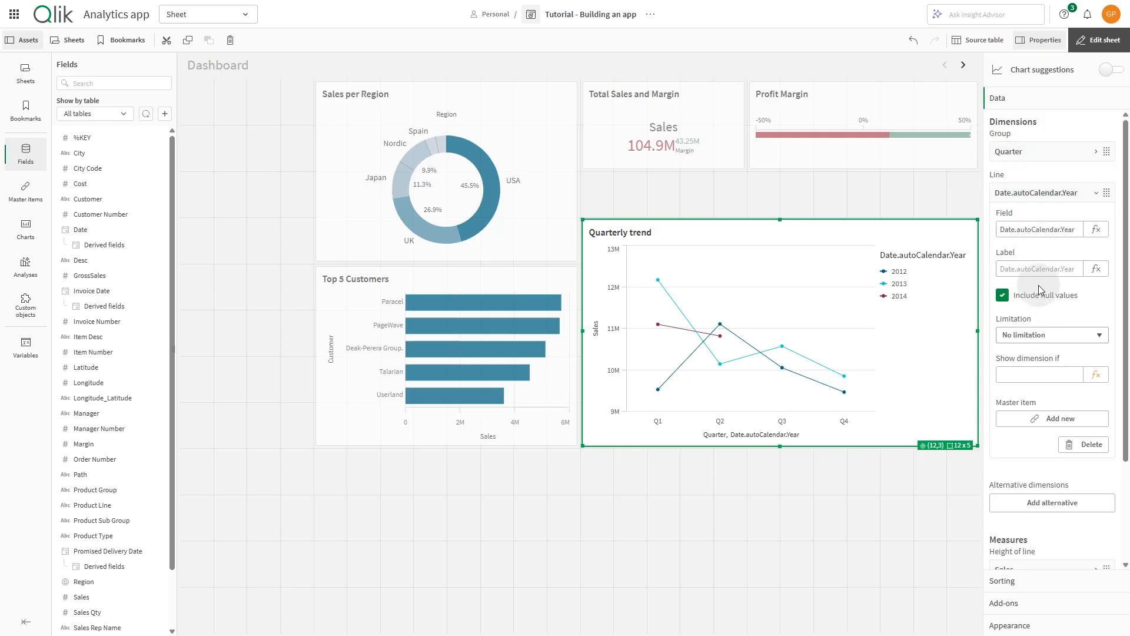
left_click(858, 325)
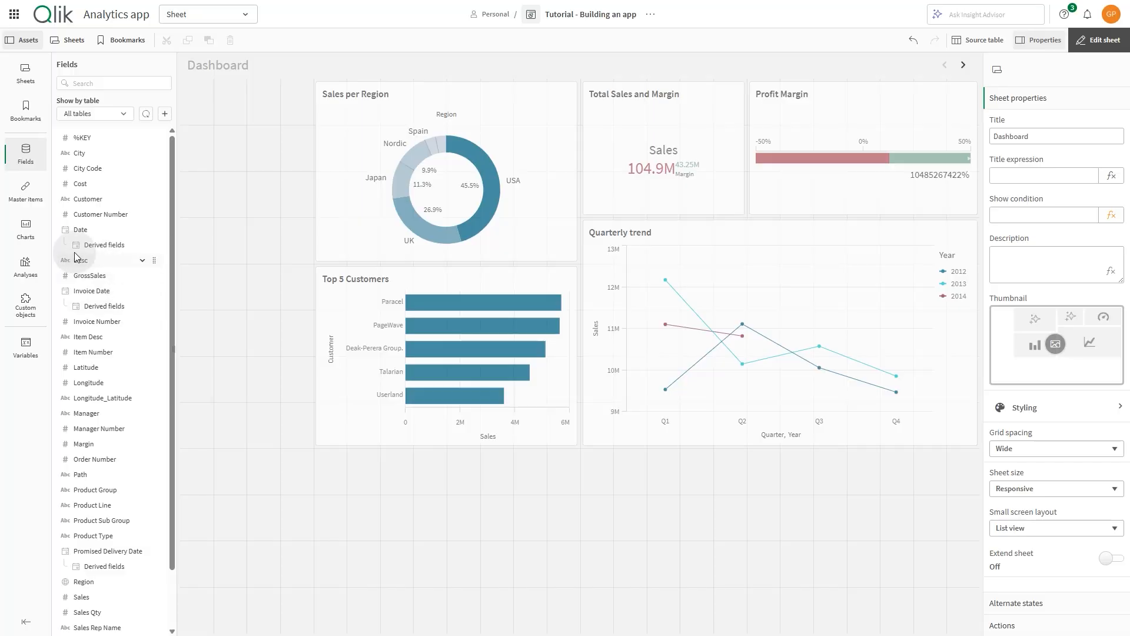
Add a combo chart along the bottom of the sheet, with Date's derived YearMonth field as its dimension.
left_click(39, 234)
left_click_drag(105, 172, 380, 497)
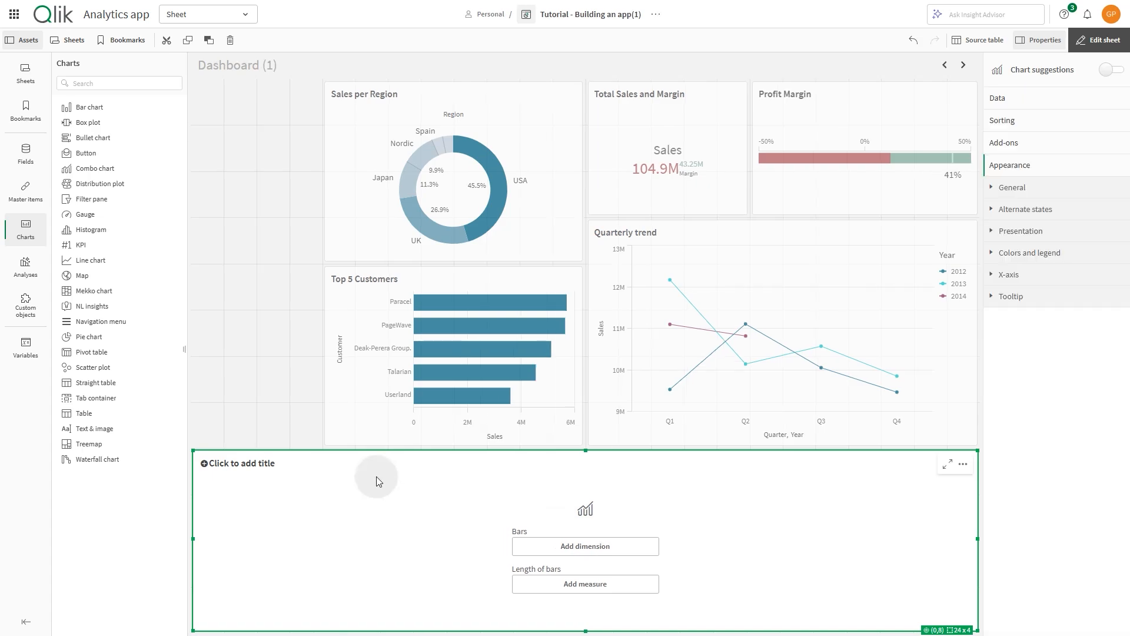
left_click(25, 153)
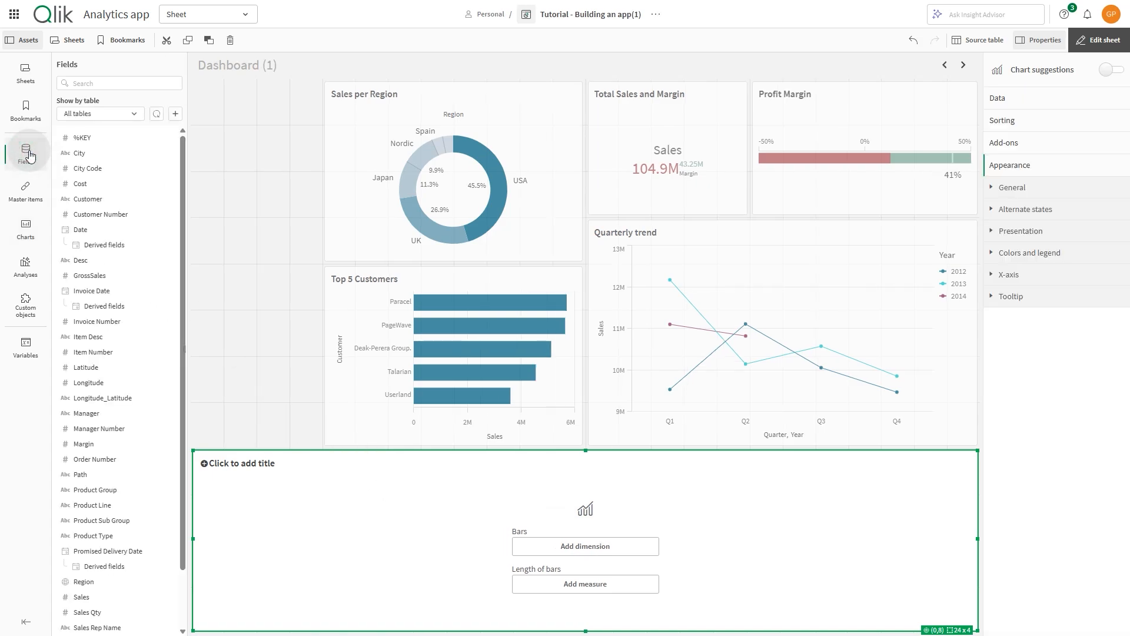
left_click(162, 245)
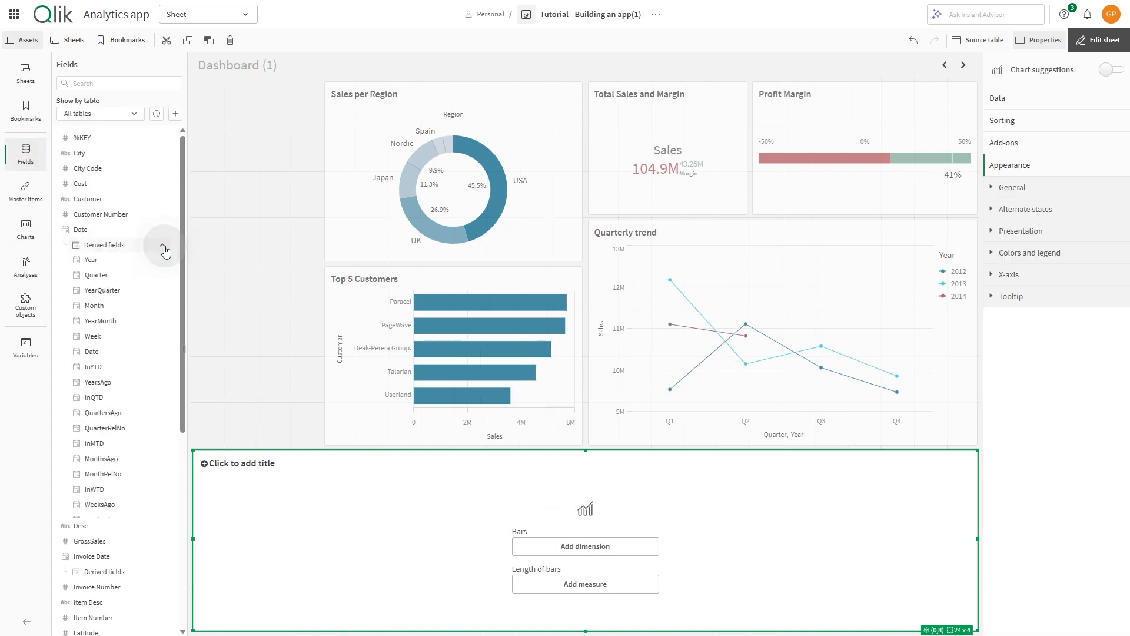
left_click_drag(116, 321, 550, 527)
left_click(559, 457)
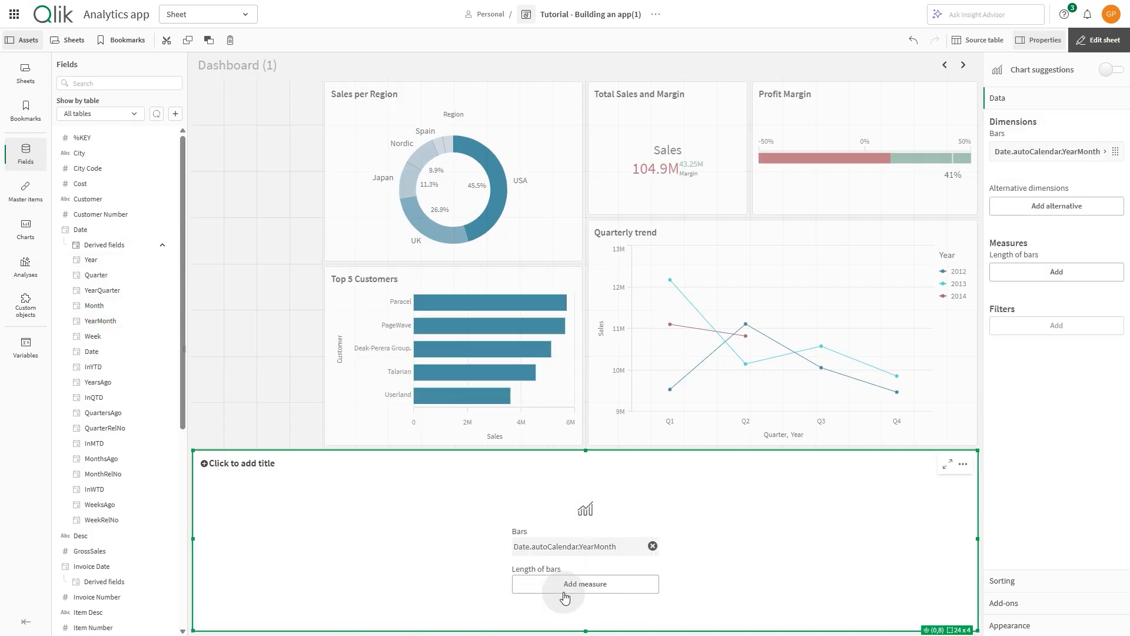
Set Sales as the combo chart's bar measure and Margin as its line measure.
left_click(634, 580)
type("Sa")
left_click(681, 517)
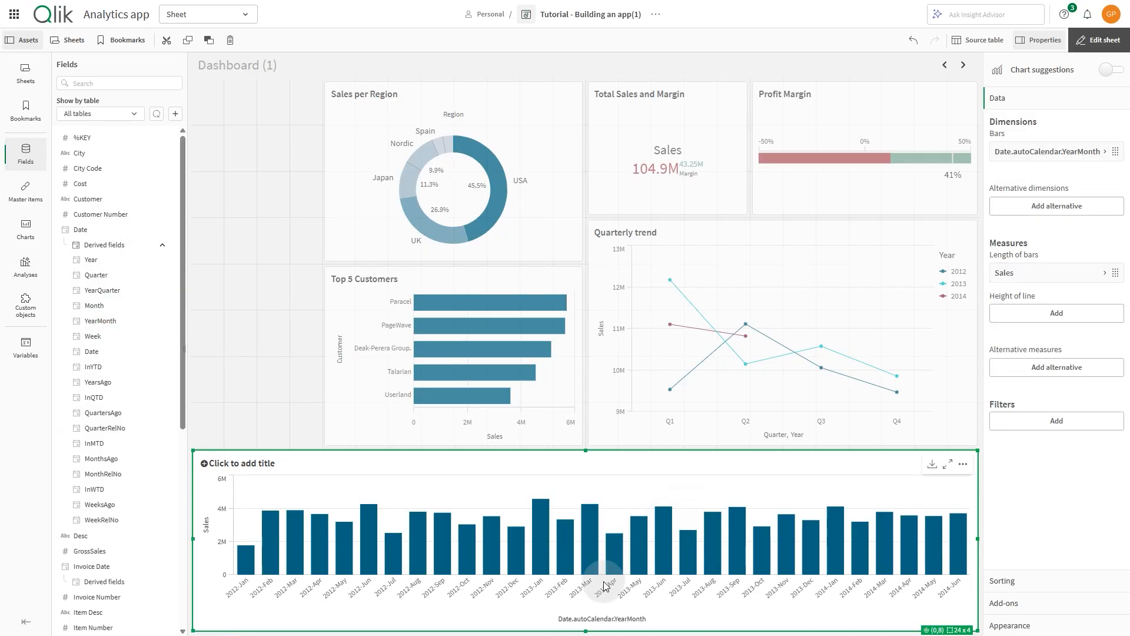
left_click(1033, 314)
left_click(1025, 386)
Hide the combo chart's legend and set its x-axis to custom without a continuous scale.
left_click(1054, 625)
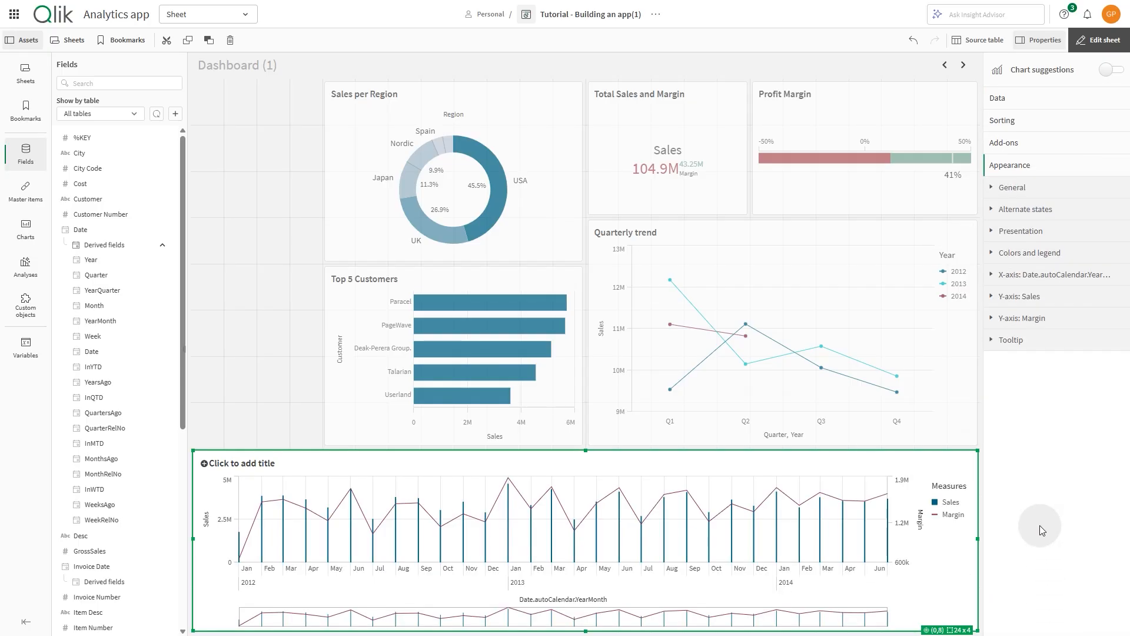
left_click(1054, 252)
left_click(1112, 318)
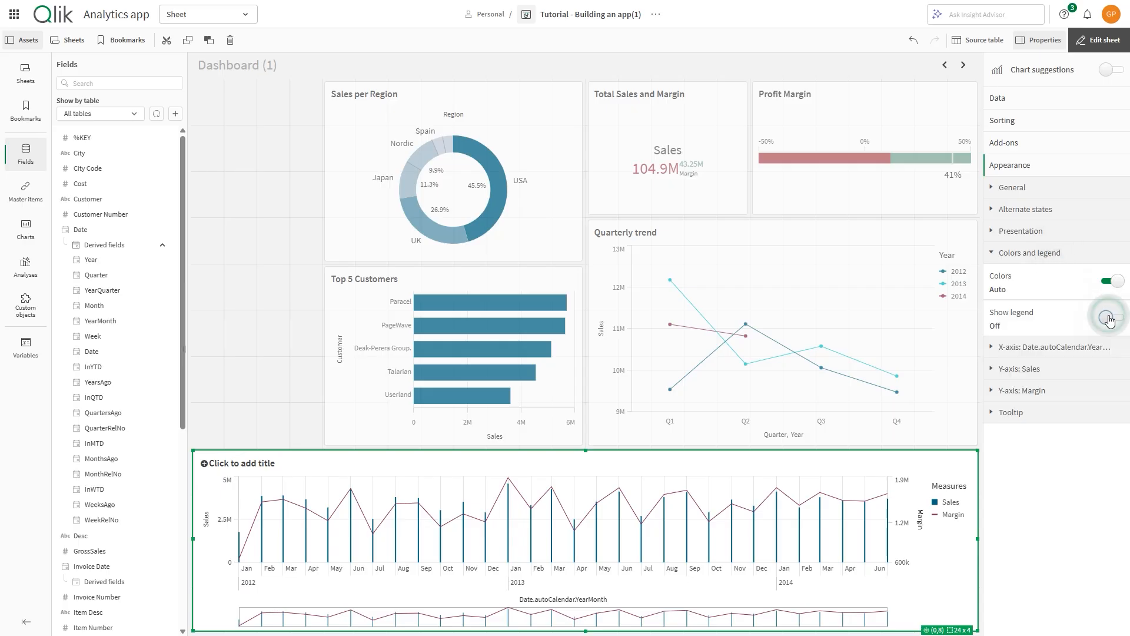
left_click(1078, 347)
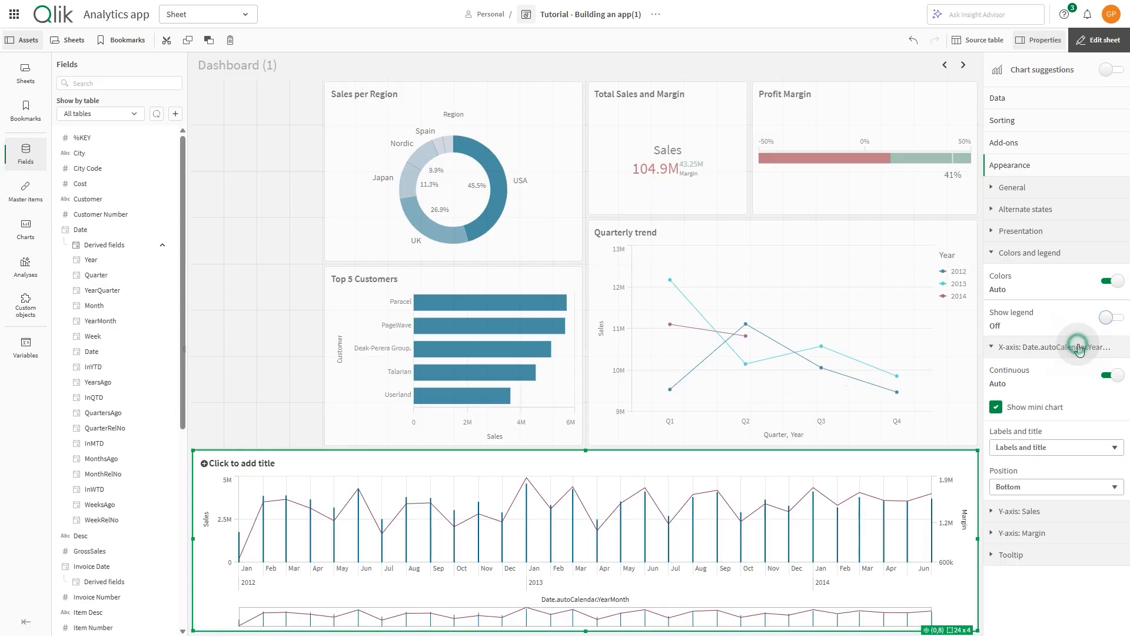
left_click(1109, 375)
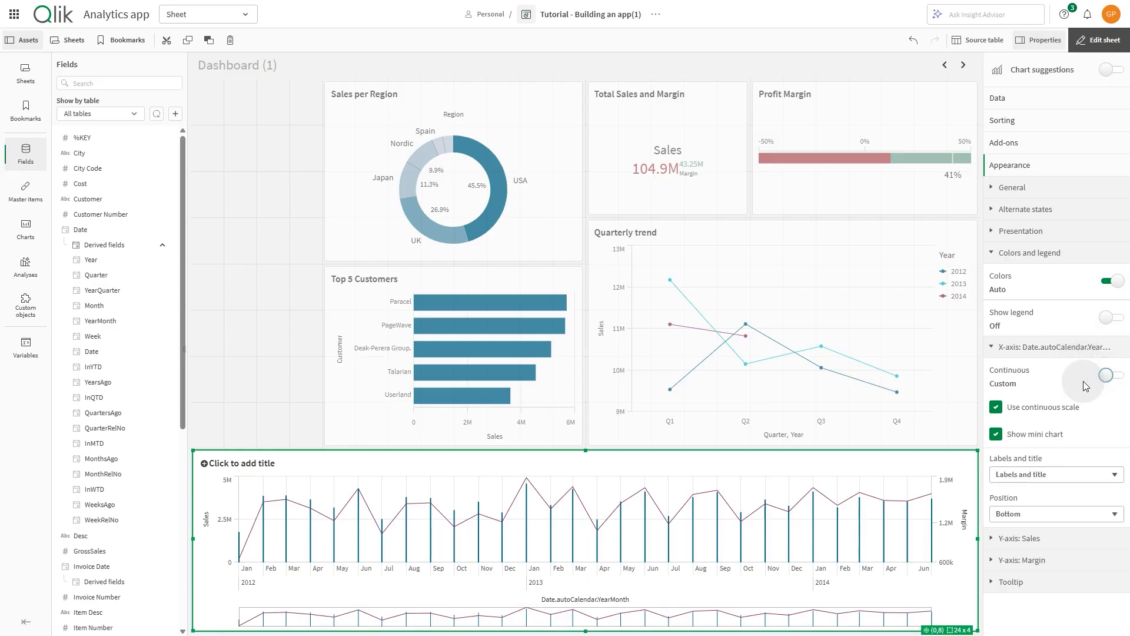
left_click(997, 407)
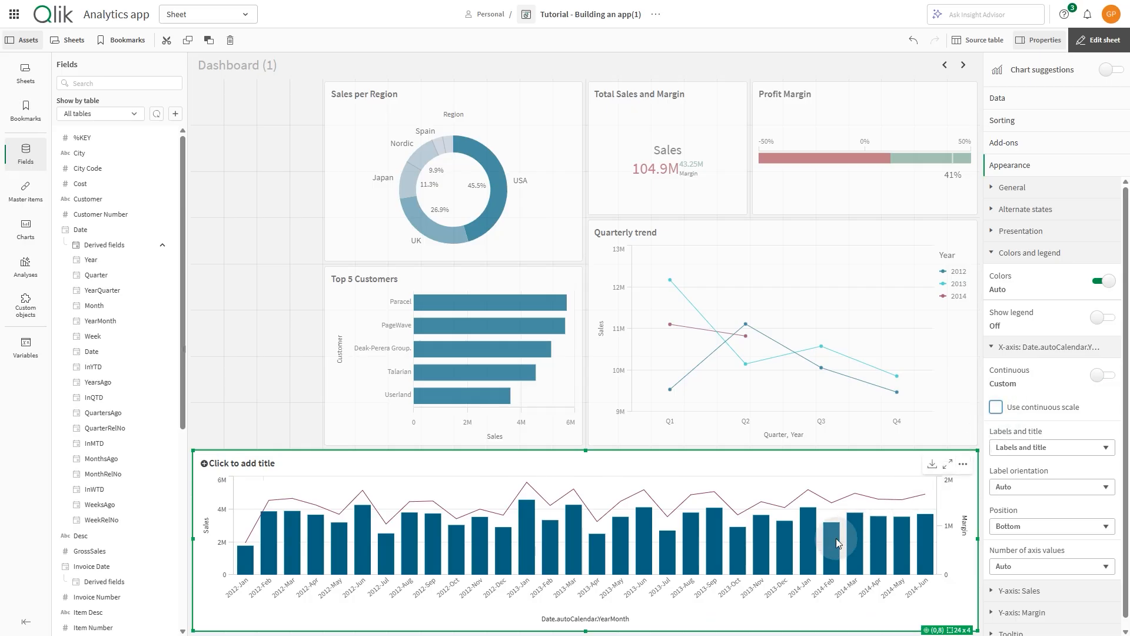
Title the combo chart "Sales Trend" and narrow it to 20 x 4, aligning its left edge with the charts above.
left_click(266, 464)
type("Sales Trend")
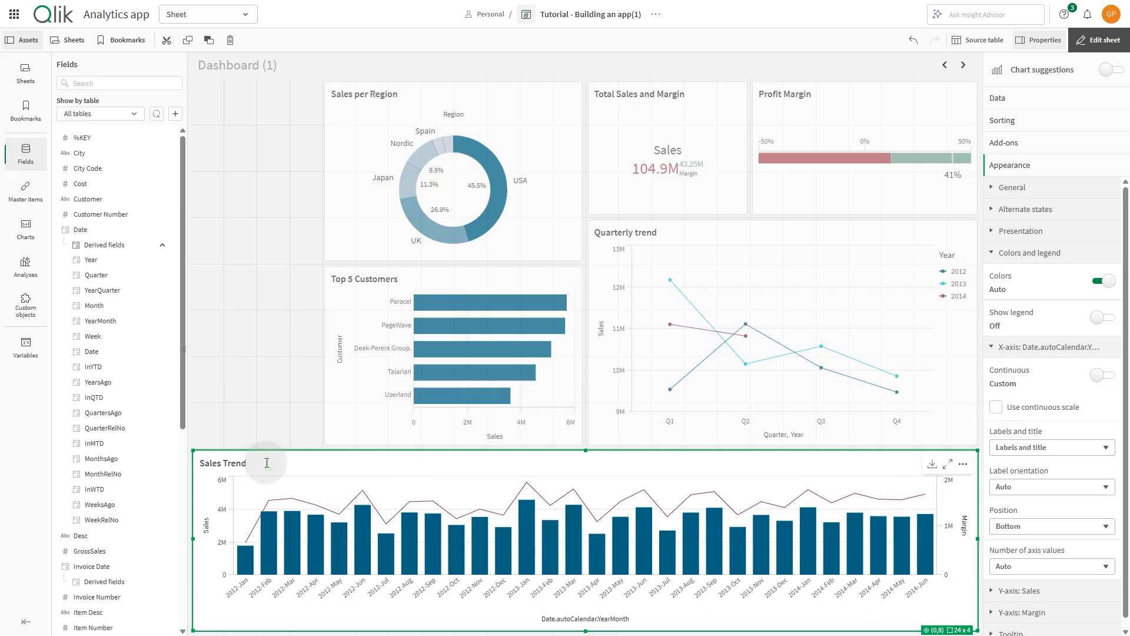
left_click_drag(195, 537, 345, 533)
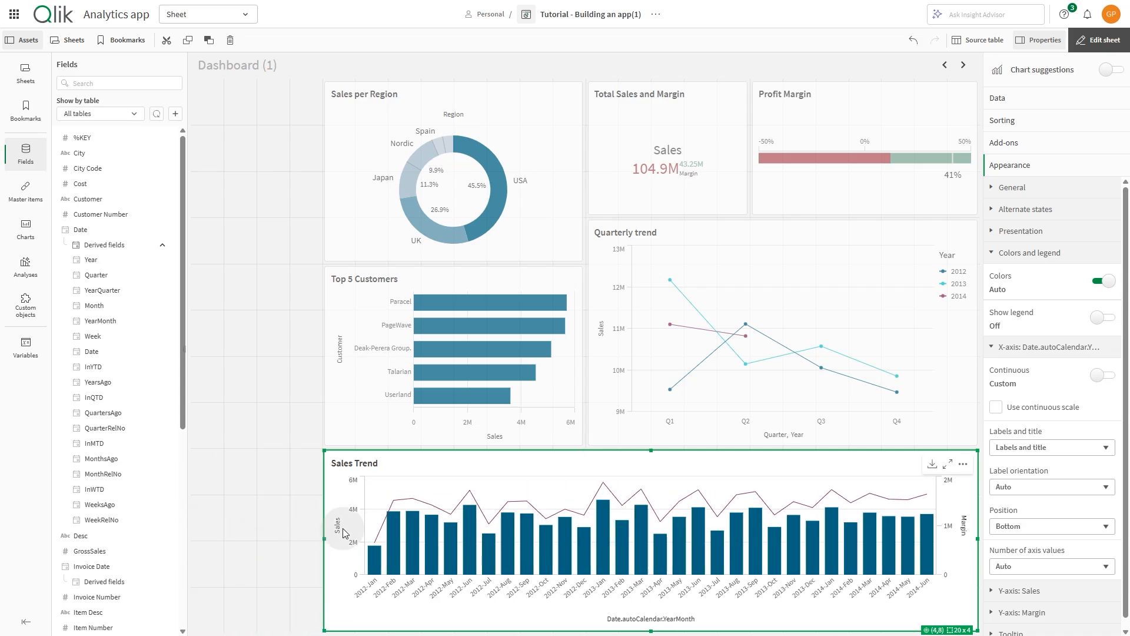
Label the Sales Trend chart's YearMonth dimension "Year Month".
left_click(1046, 99)
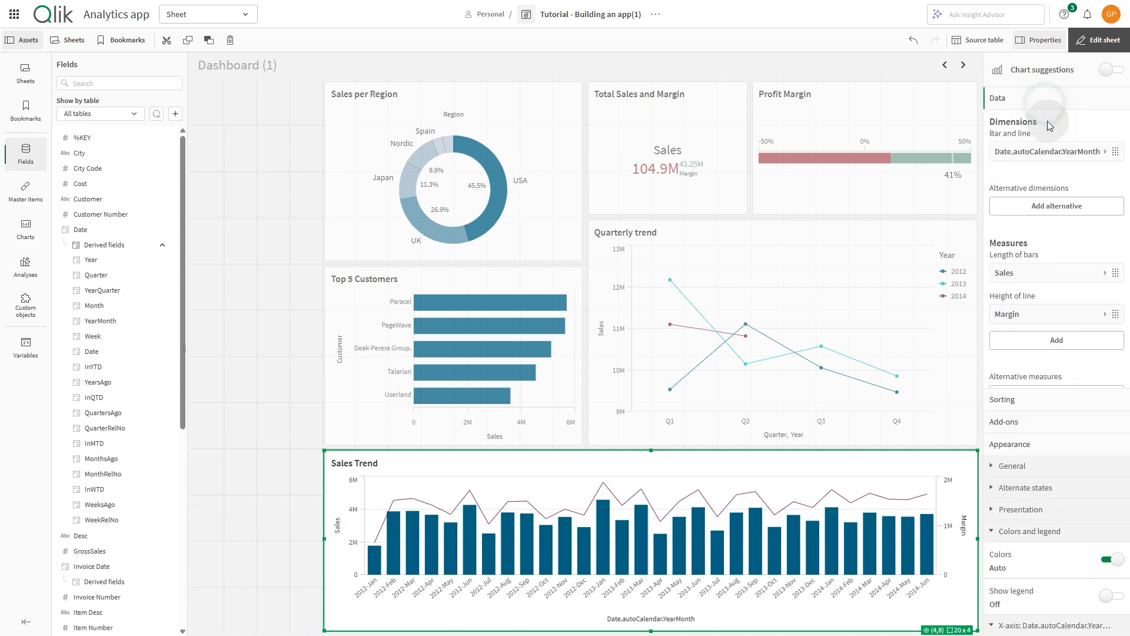
left_click(1048, 152)
left_click(1051, 228)
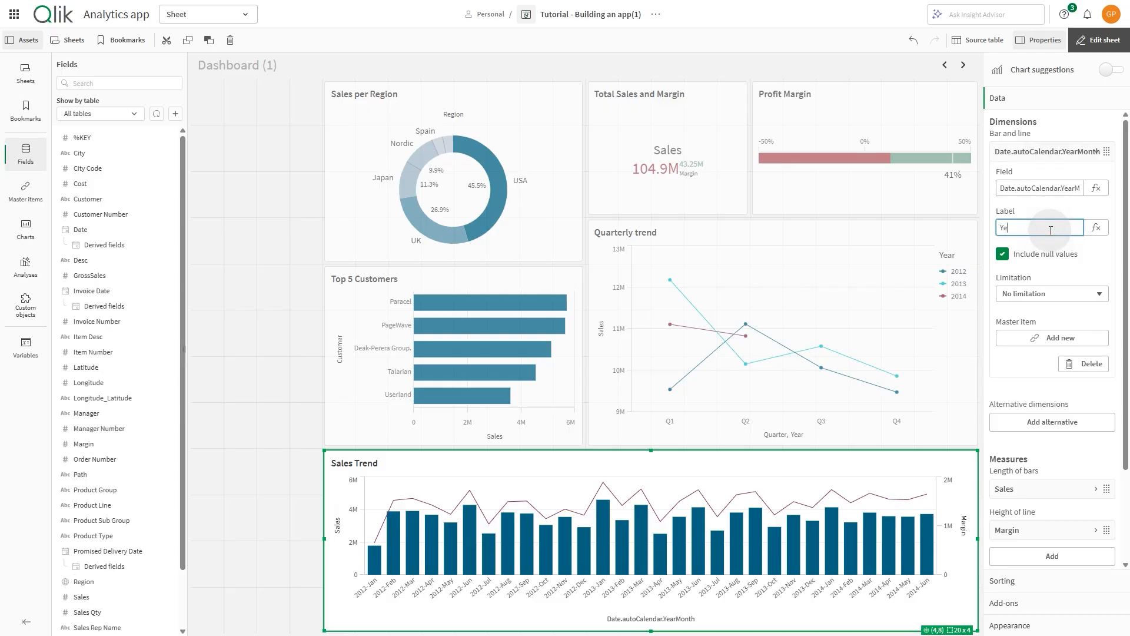
key("Return")
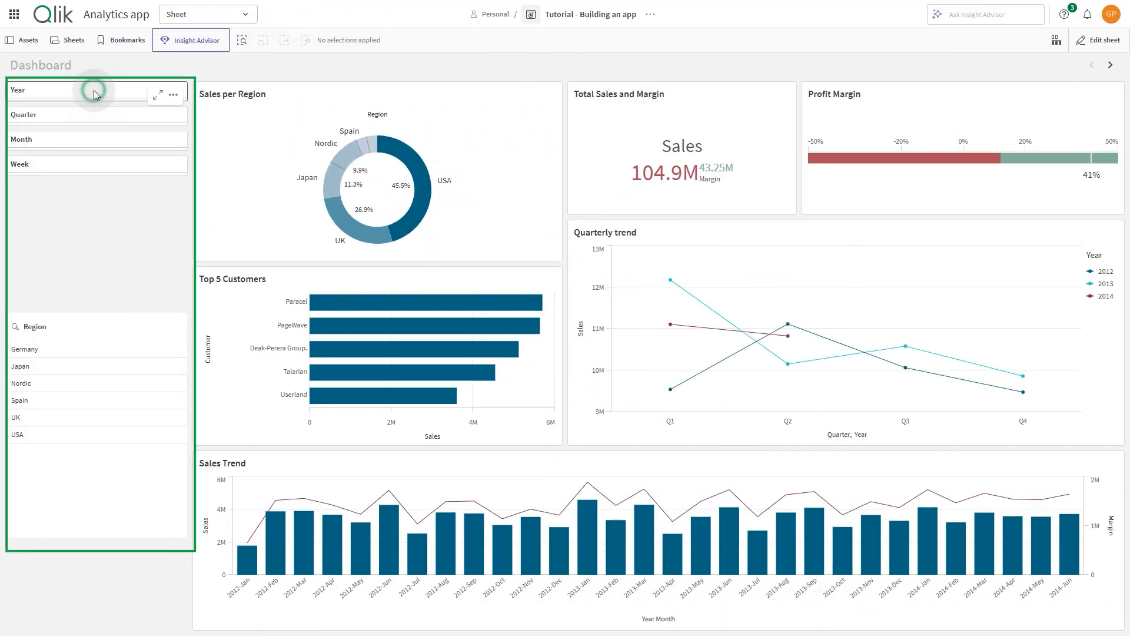
Try filtering the dashboard to Year 2014 and discard the selection.
left_click(94, 90)
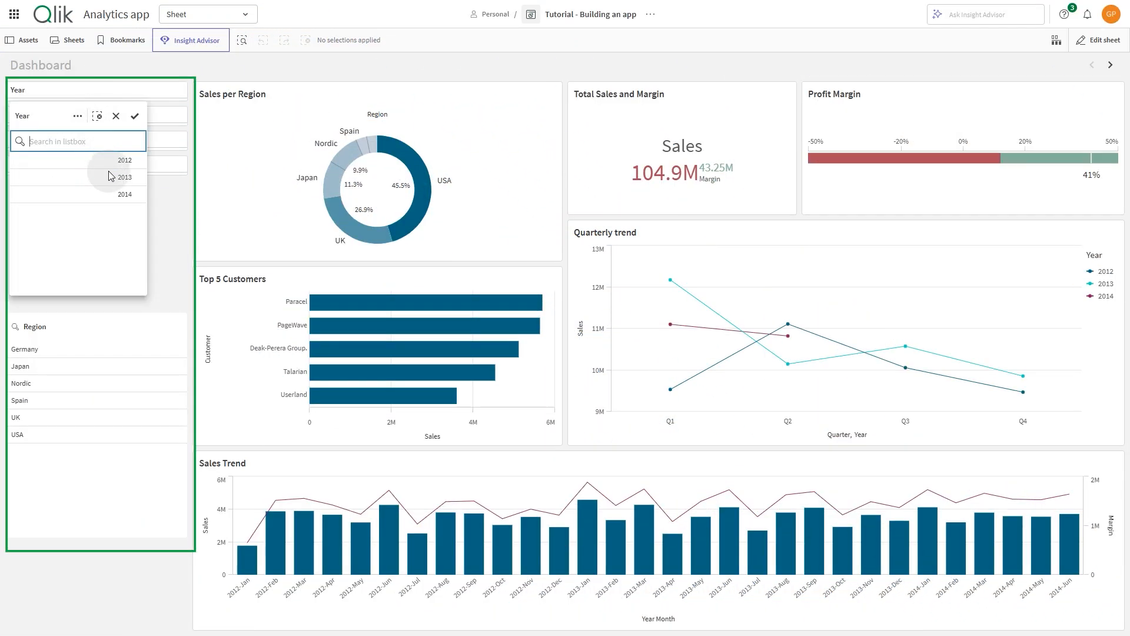
left_click(109, 194)
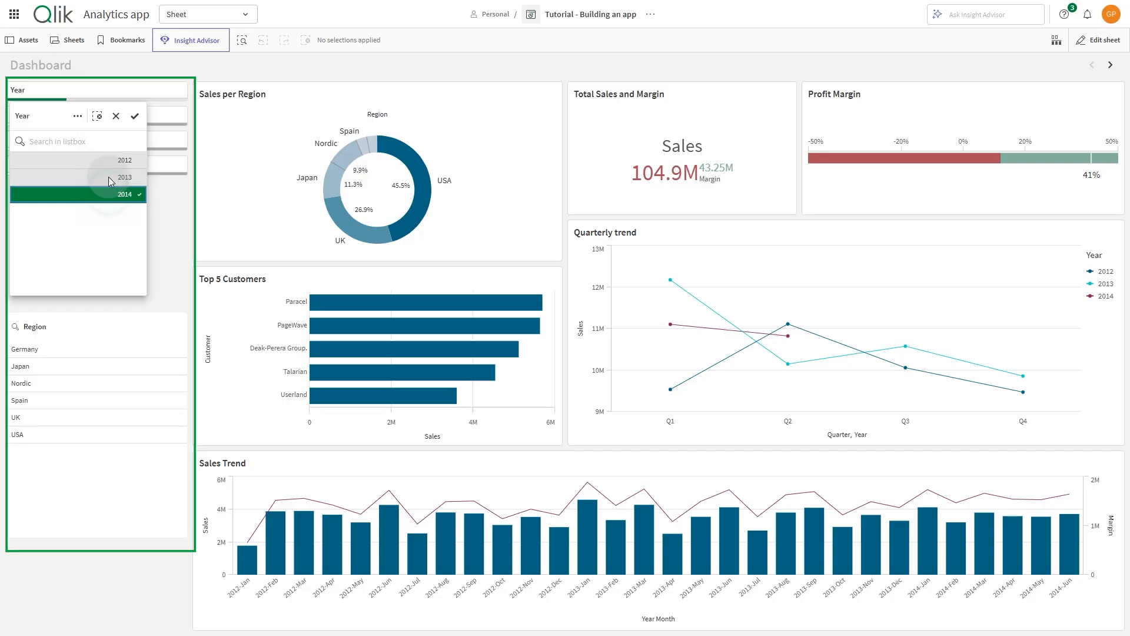
left_click(116, 117)
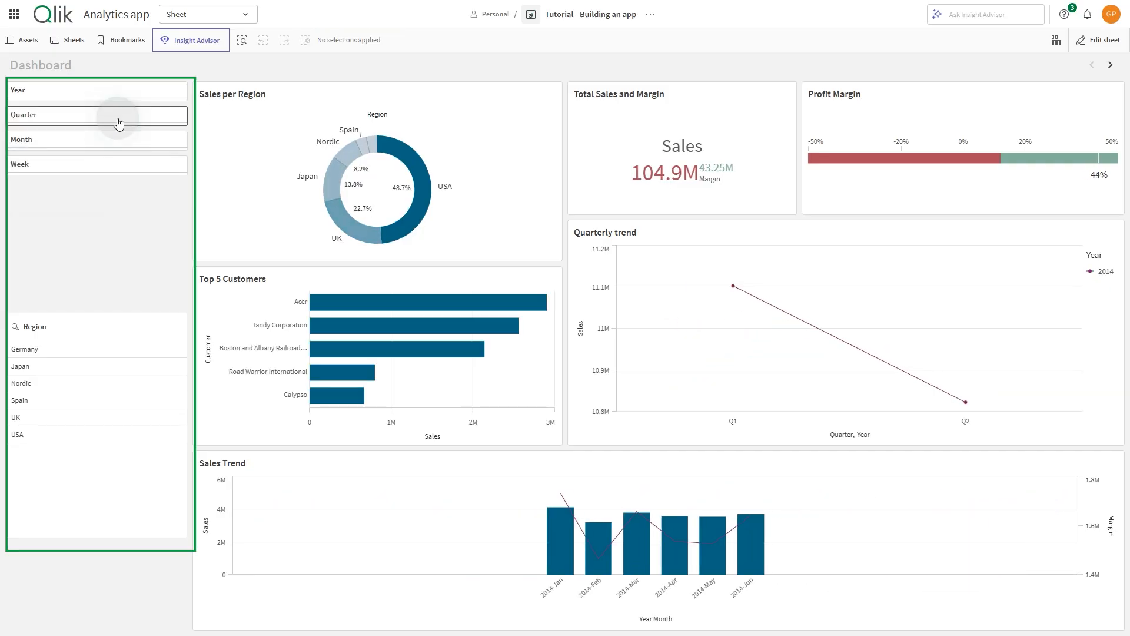
Try filtering the dashboard to the regions Germany and Japan.
left_click(93, 349)
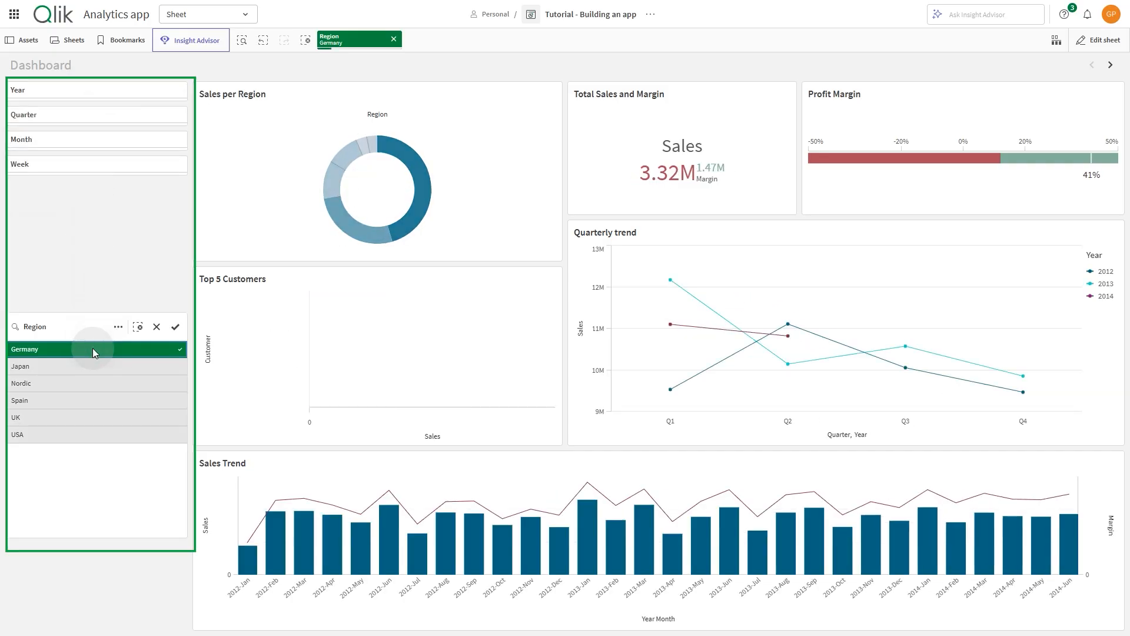
left_click(134, 366)
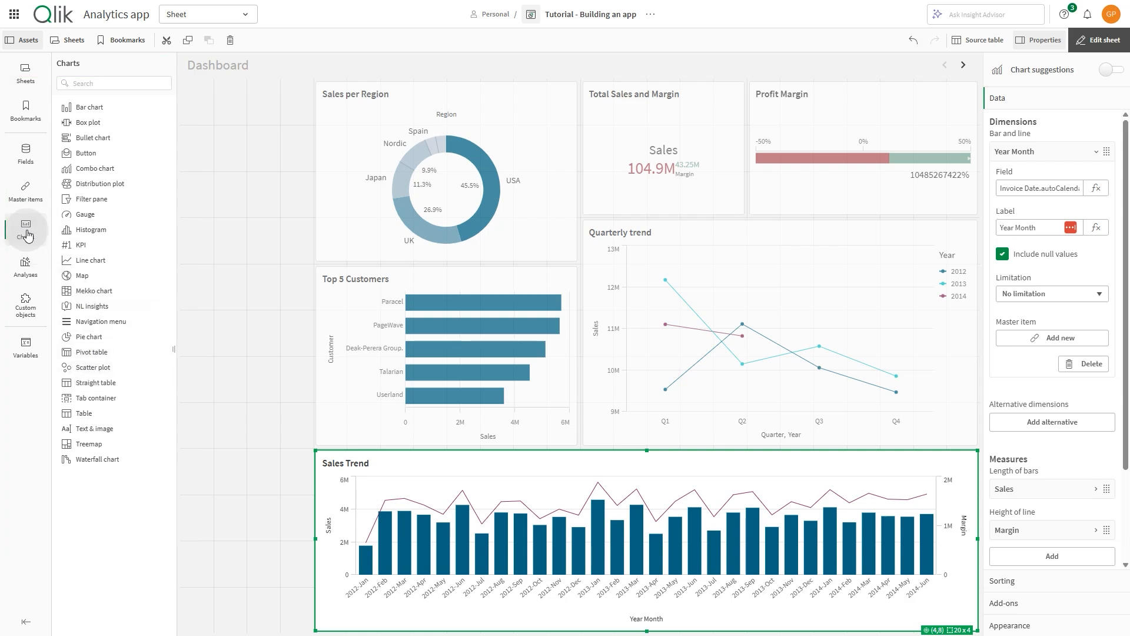
Add a filter pane to the Dashboard's empty area with the Date calendar's Year, Quarter, Month and Week fields.
left_click_drag(91, 198, 281, 269)
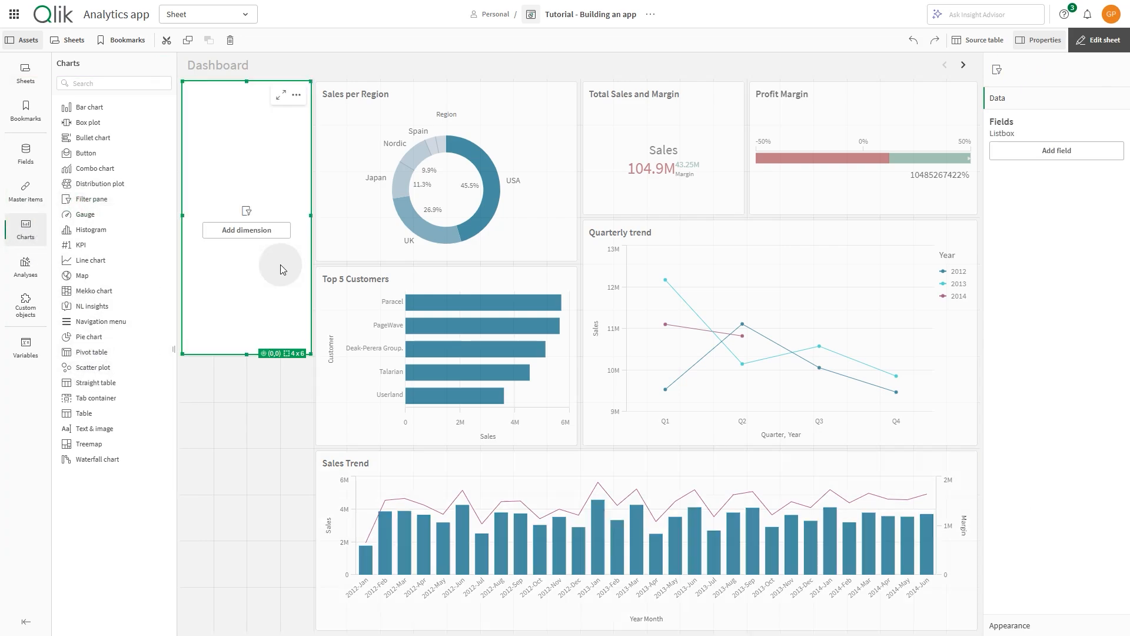
left_click(27, 155)
left_click(151, 244)
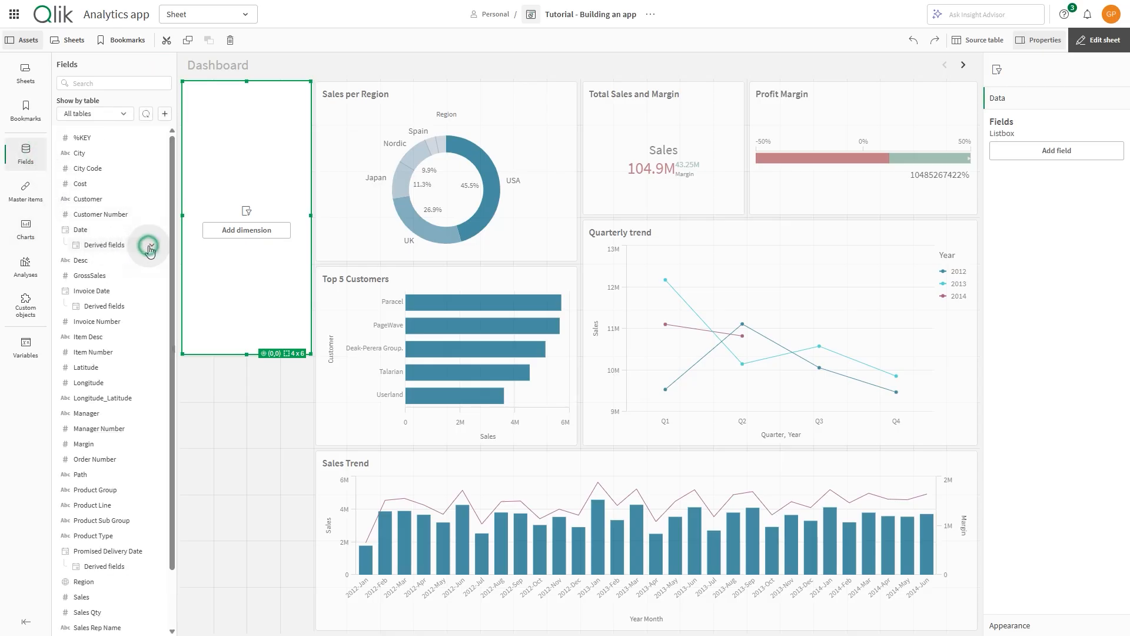
left_click_drag(99, 262, 239, 216)
left_click_drag(96, 275, 230, 230)
left_click_drag(95, 305, 230, 240)
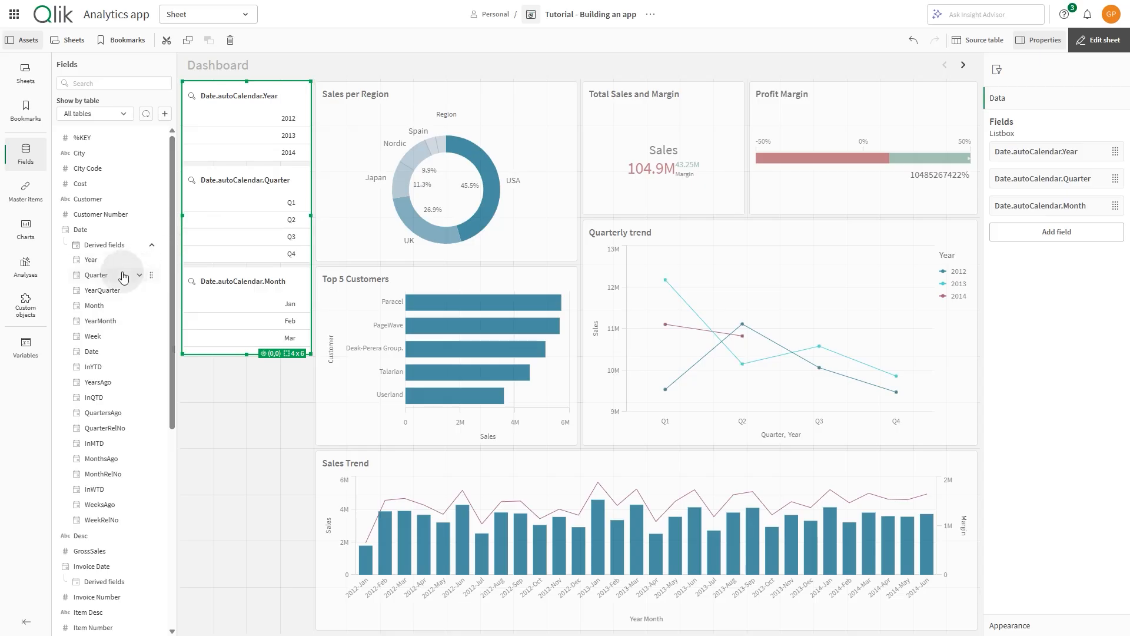
left_click_drag(92, 335, 235, 272)
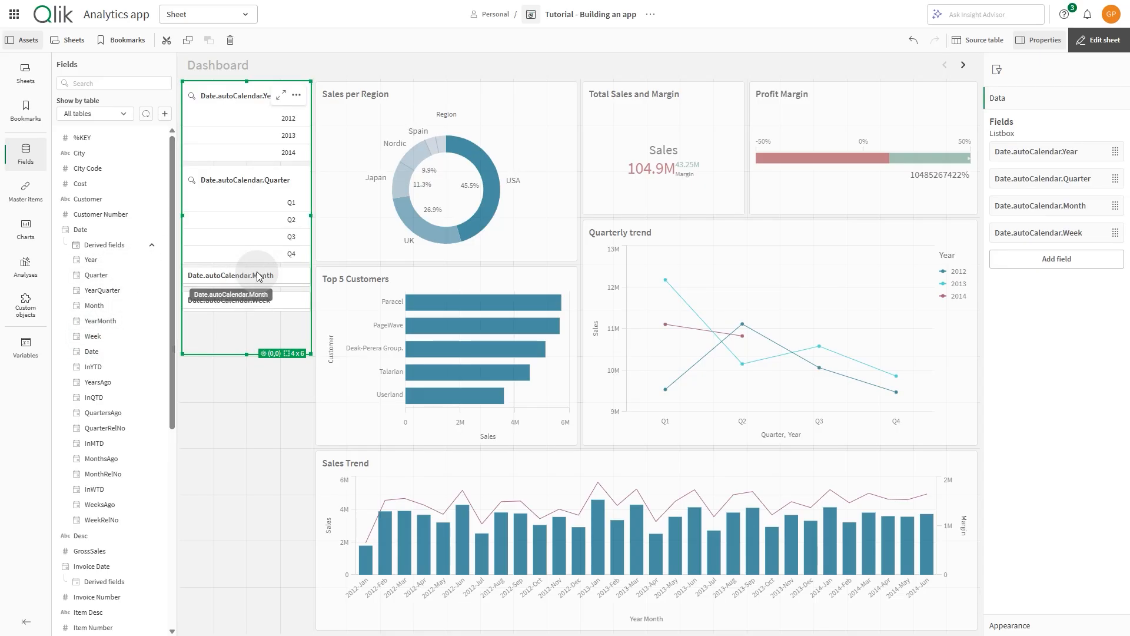
Title the filter pane's first two listboxes "Year" and "Quarter" instead of their full calendar field names.
left_click(1036, 152)
left_click(885, 154)
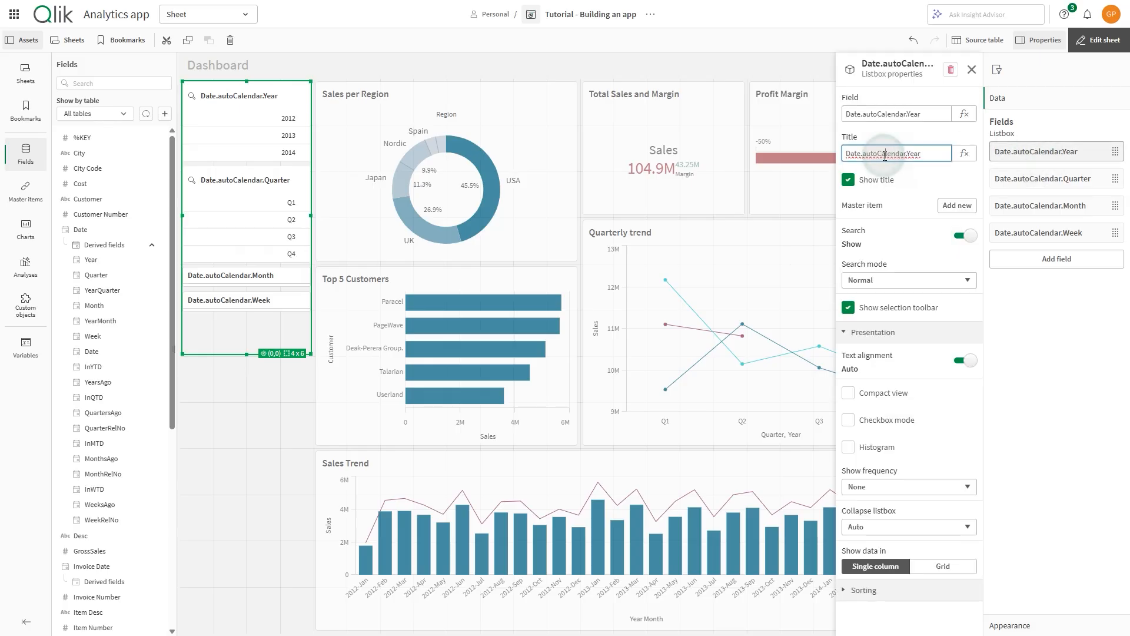
type("Year")
key("Return")
left_click(1009, 178)
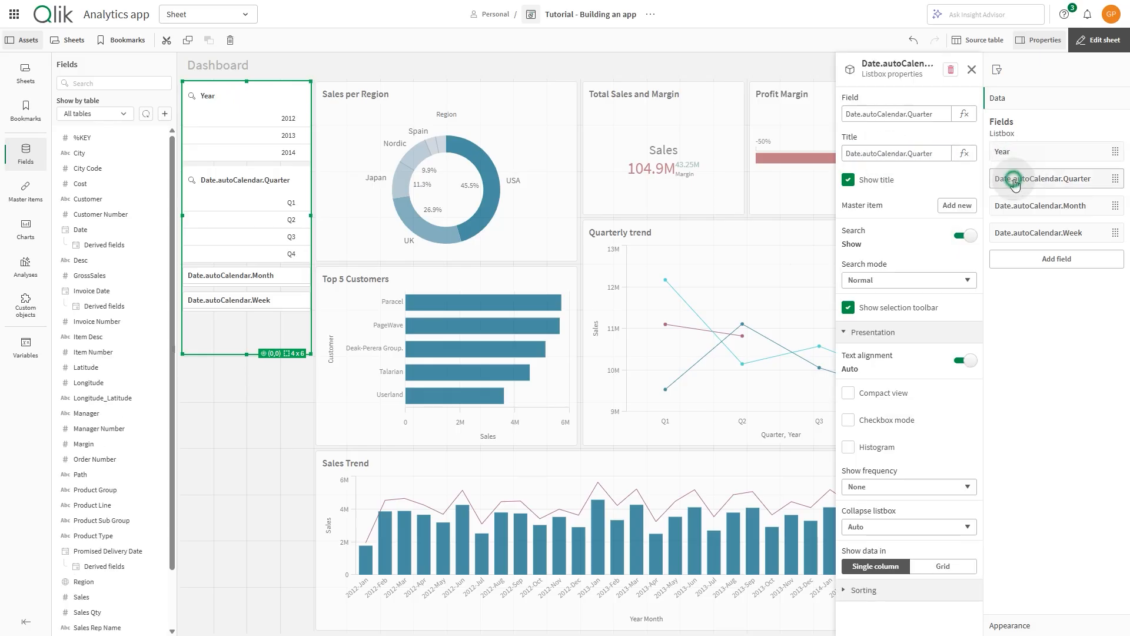
left_click_drag(908, 154, 597, 151)
key("BackSpace")
Shorten the titles of the filter pane's remaining two listboxes to "Month" and "Week".
left_click(1021, 202)
left_click_drag(895, 154, 715, 155)
key("BackSpace")
left_click(1039, 233)
left_click_drag(894, 154, 845, 155)
key("BackSpace")
left_click(1044, 317)
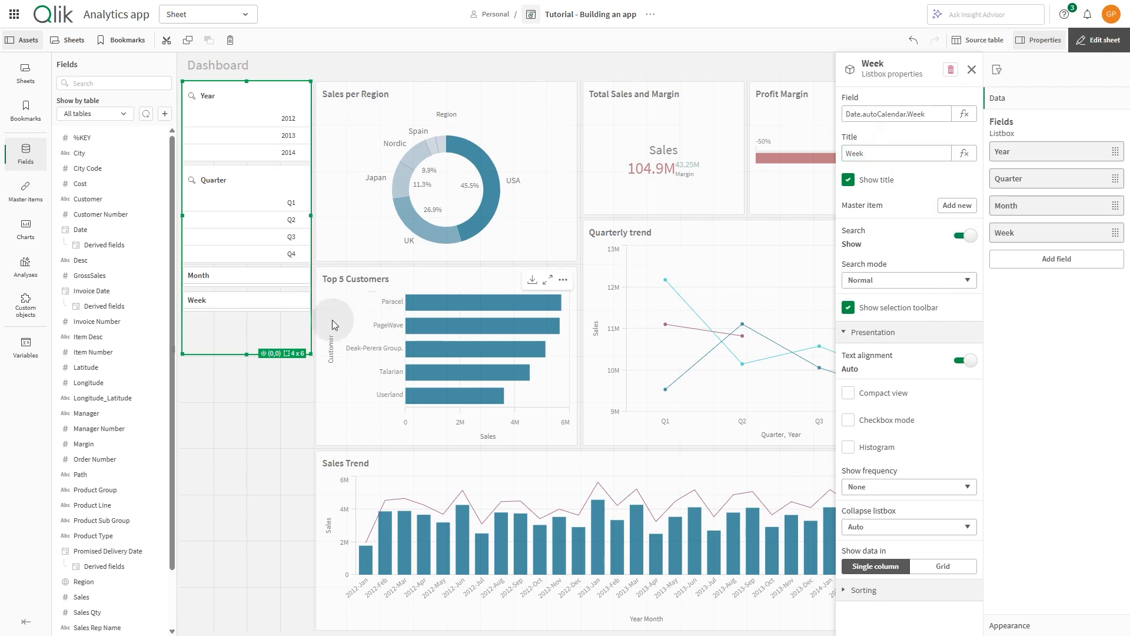
Shrink the date filter pane to 4 x 3 and add it to the master items as "Period".
left_click_drag(301, 344, 319, 231)
right_click(240, 190)
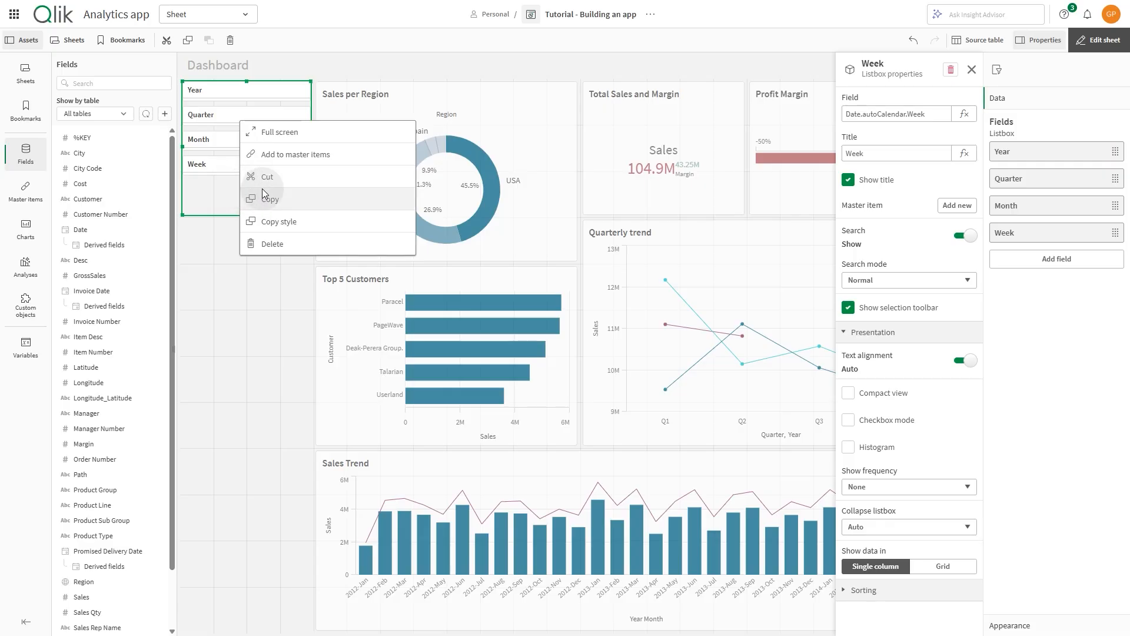
left_click(298, 155)
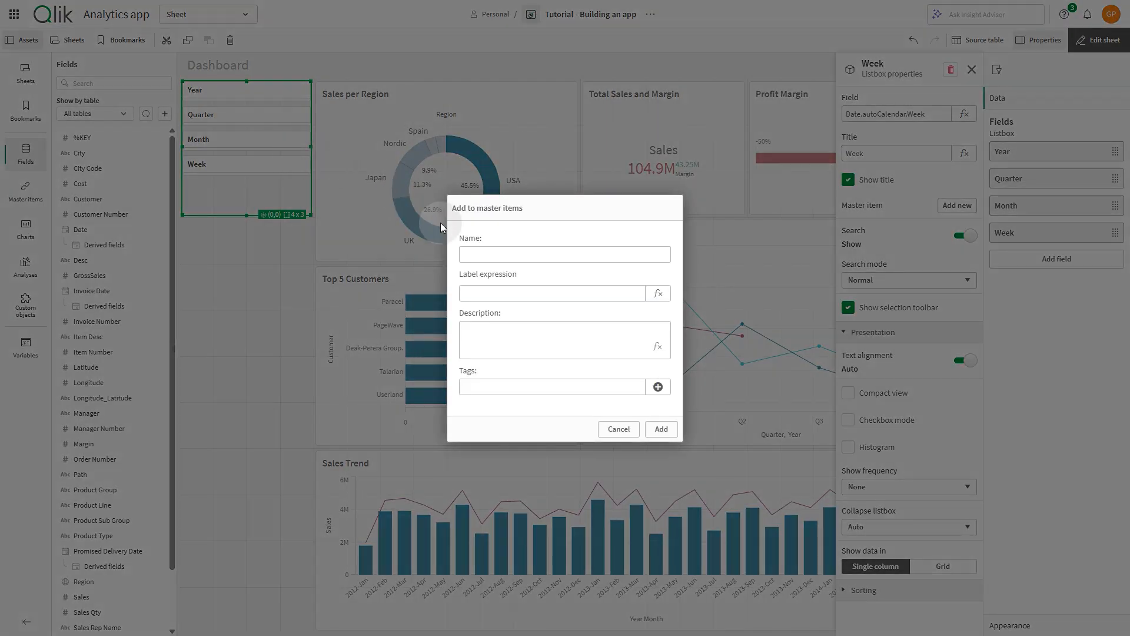
left_click(486, 251)
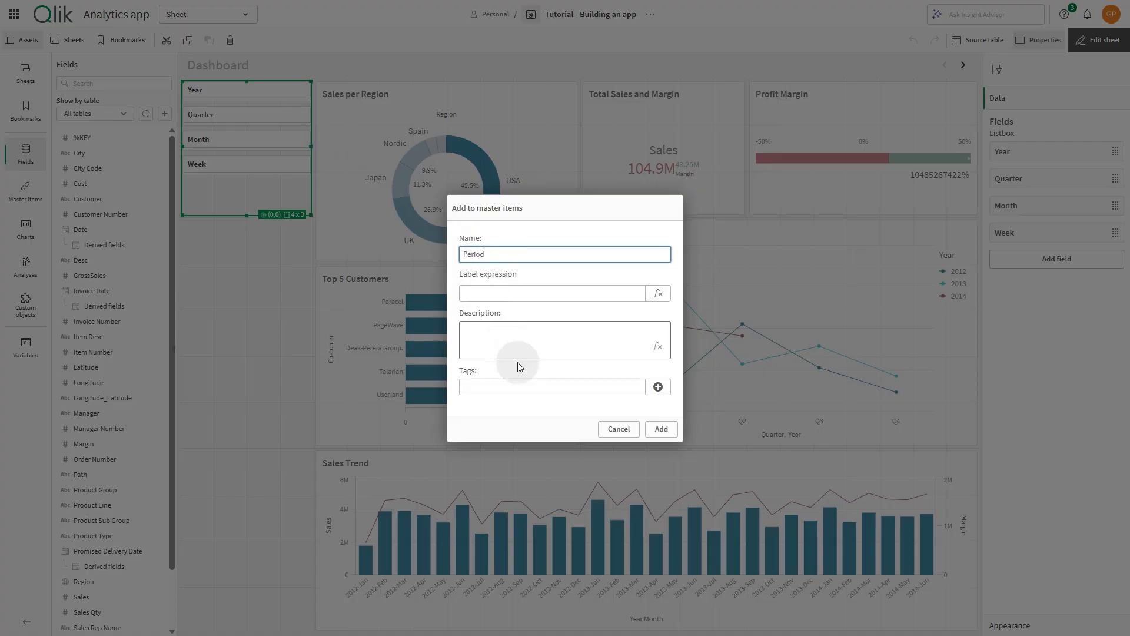
left_click(651, 428)
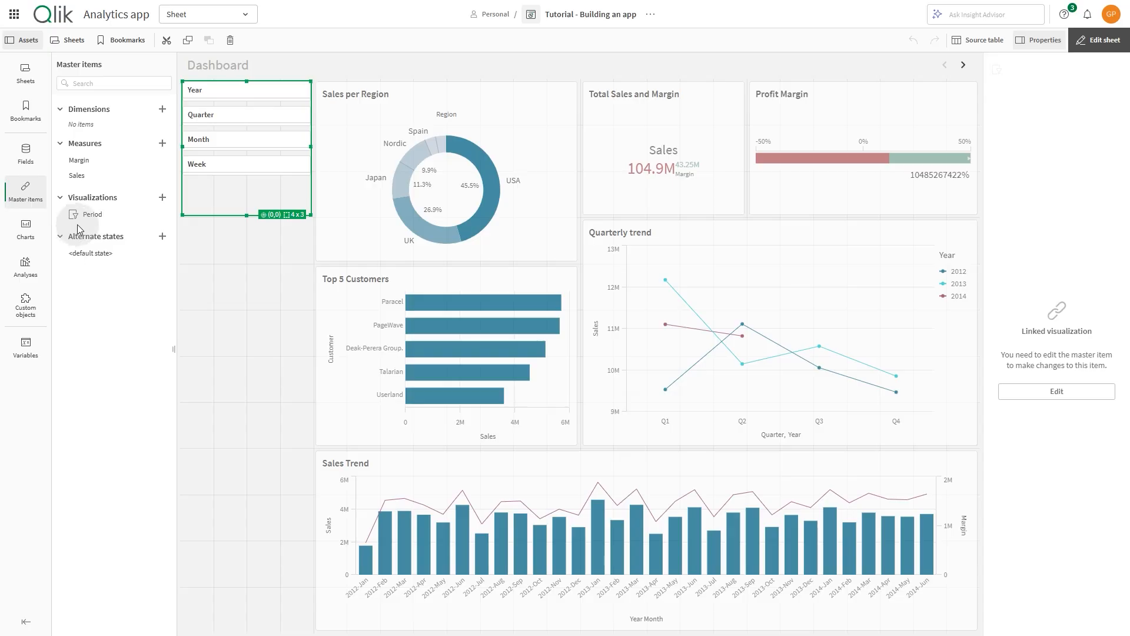
Add a second filter pane with the Region field below the date filters, sized 4 x 5.
left_click(26, 227)
left_click_drag(88, 199, 215, 307)
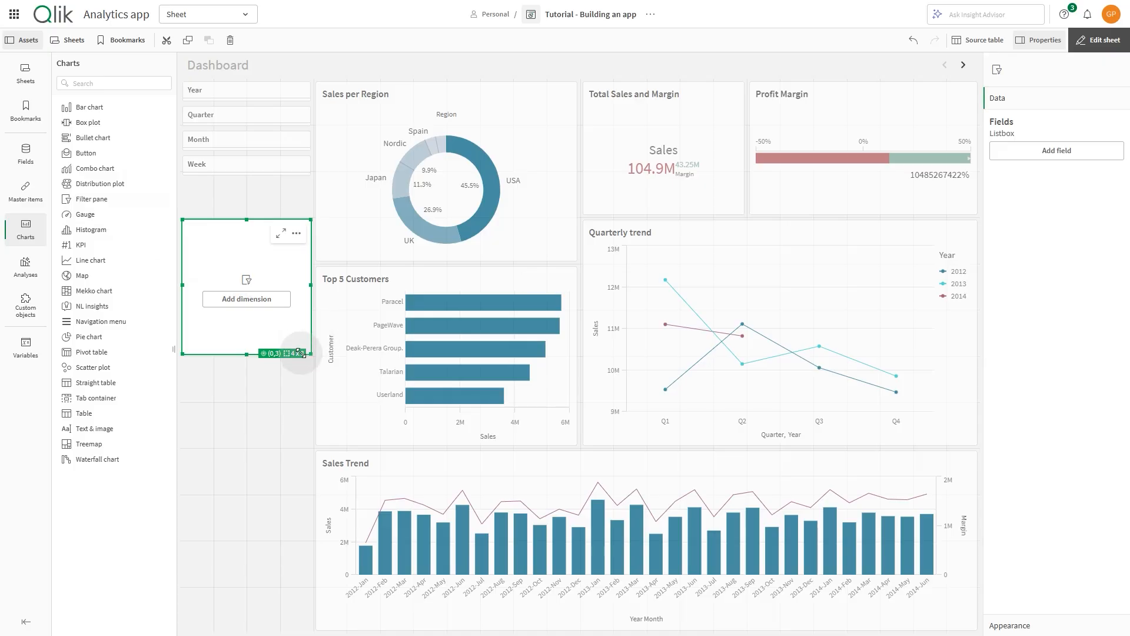
left_click_drag(307, 352, 321, 491)
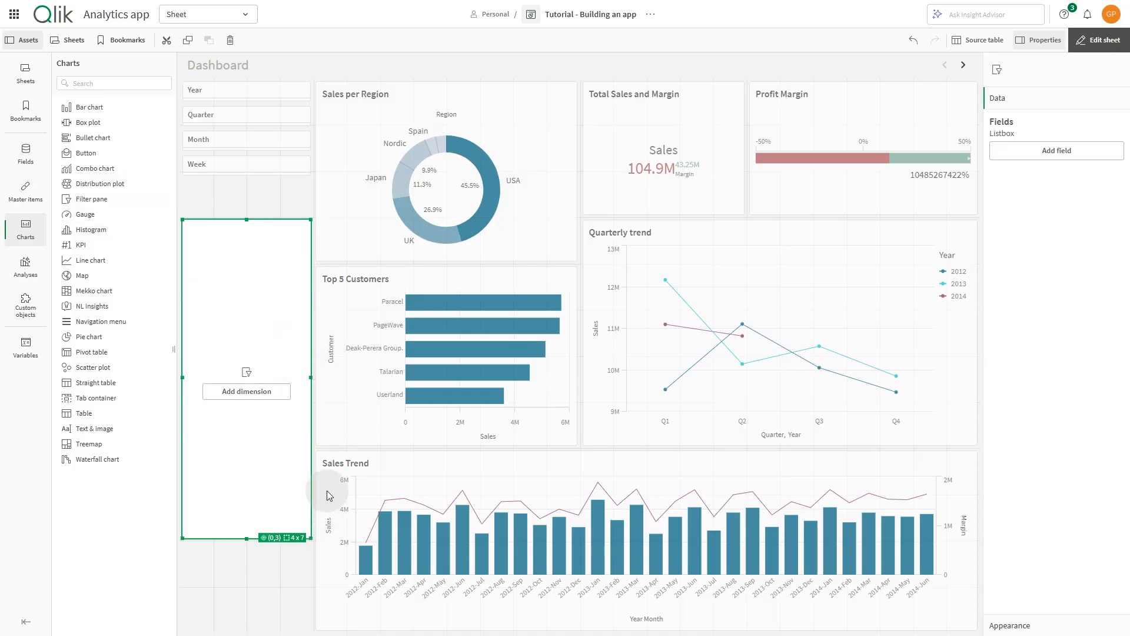
left_click(273, 391)
type("reg")
left_click(328, 366)
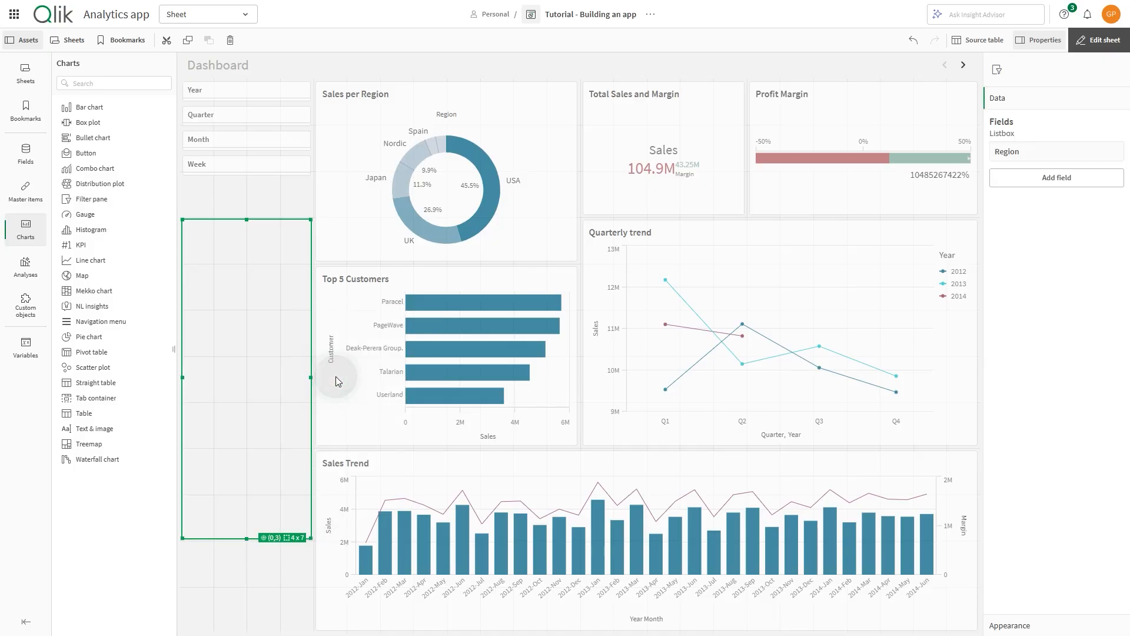
left_click_drag(235, 217, 240, 312)
Add the Region filter pane to the master items under the name "Region".
right_click(214, 459)
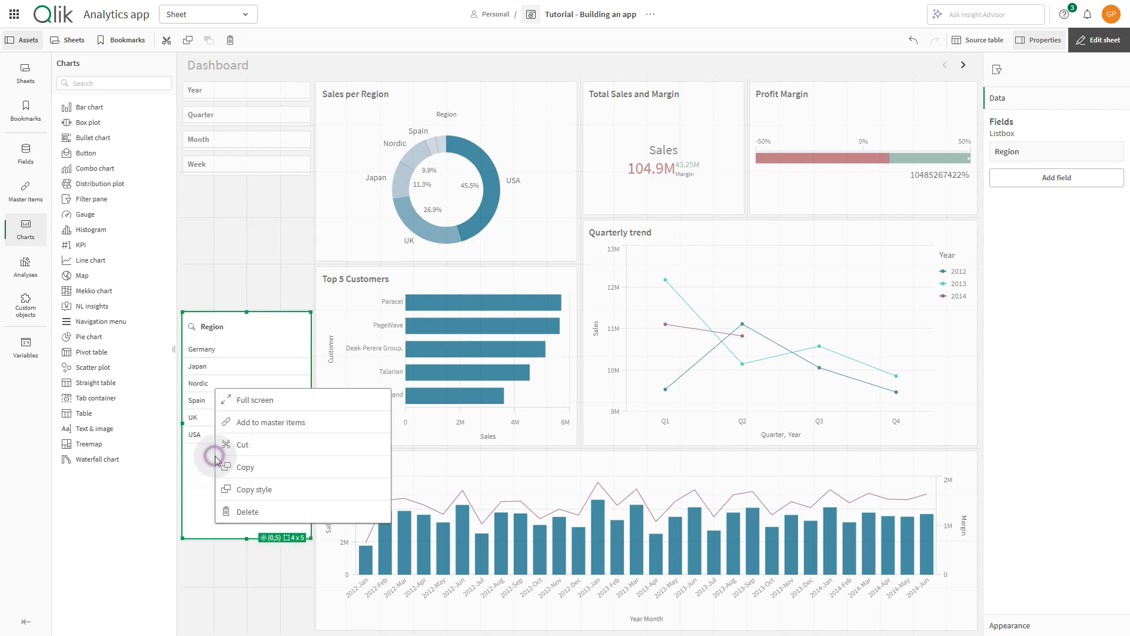
left_click(256, 426)
left_click(489, 254)
type("Region")
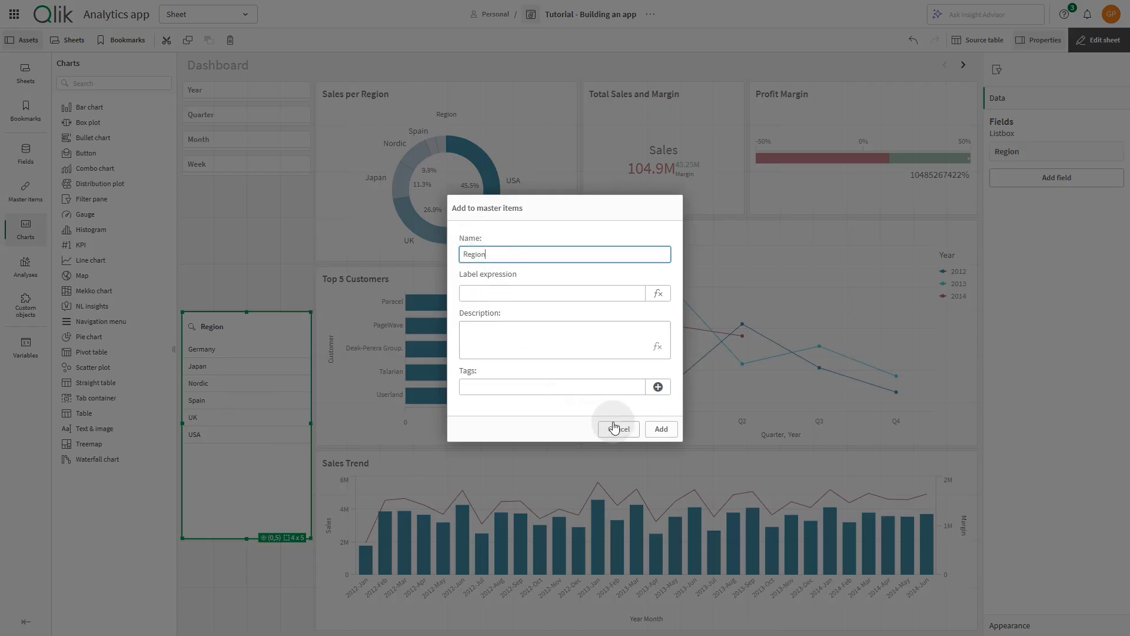
left_click(661, 428)
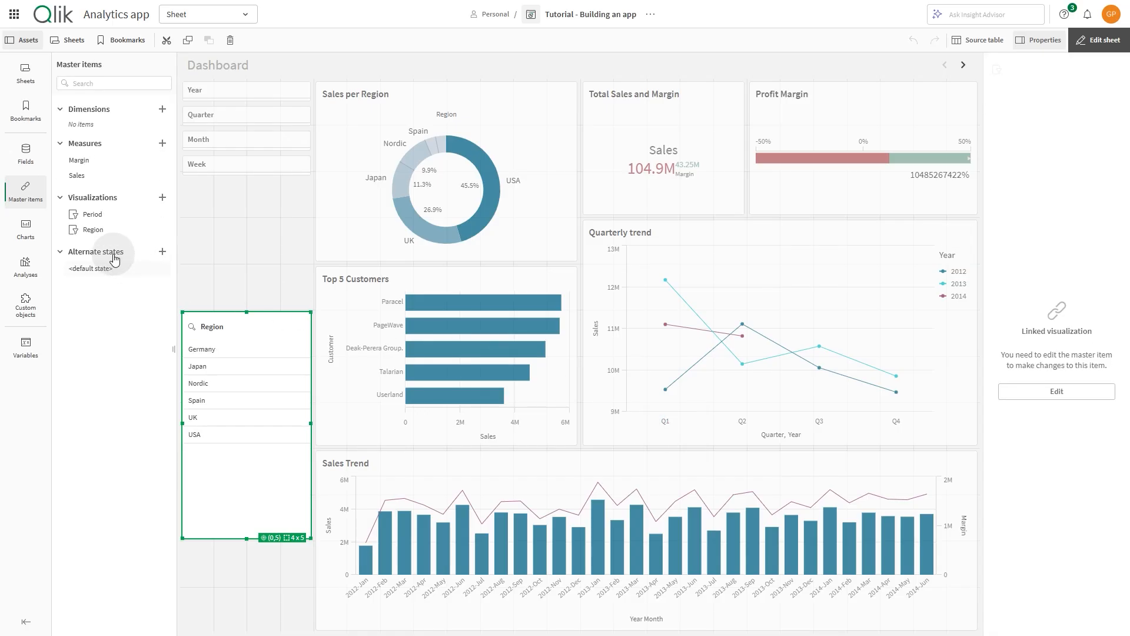
key("Escape")
Open the Product Details sheet and add a bar chart with Product Group as its dimension.
left_click(69, 40)
left_click(134, 271)
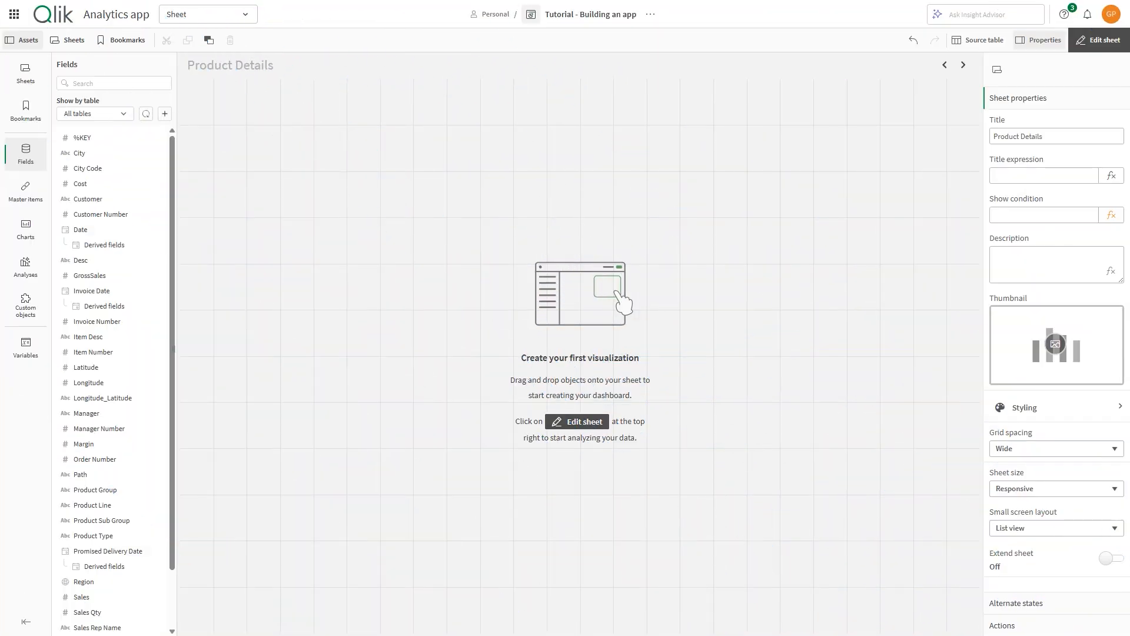
left_click(25, 229)
left_click_drag(83, 106, 294, 147)
left_click(370, 222)
type("Prod")
left_click(491, 196)
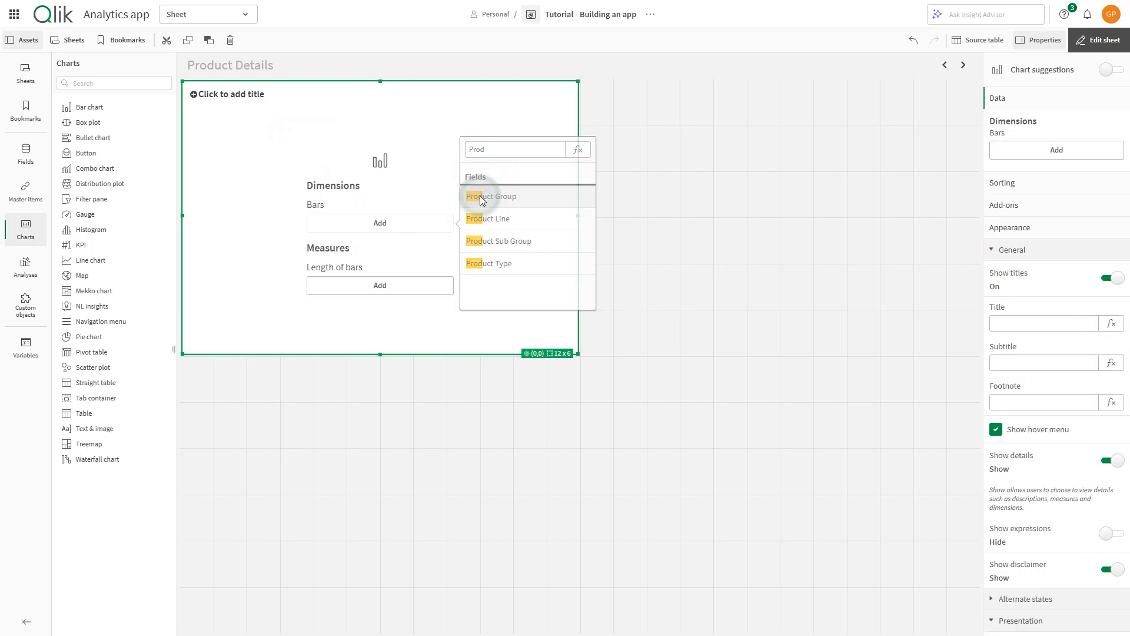
Give the Product Group bar chart the master measures Sales and Margin.
left_click(410, 285)
type("Sa")
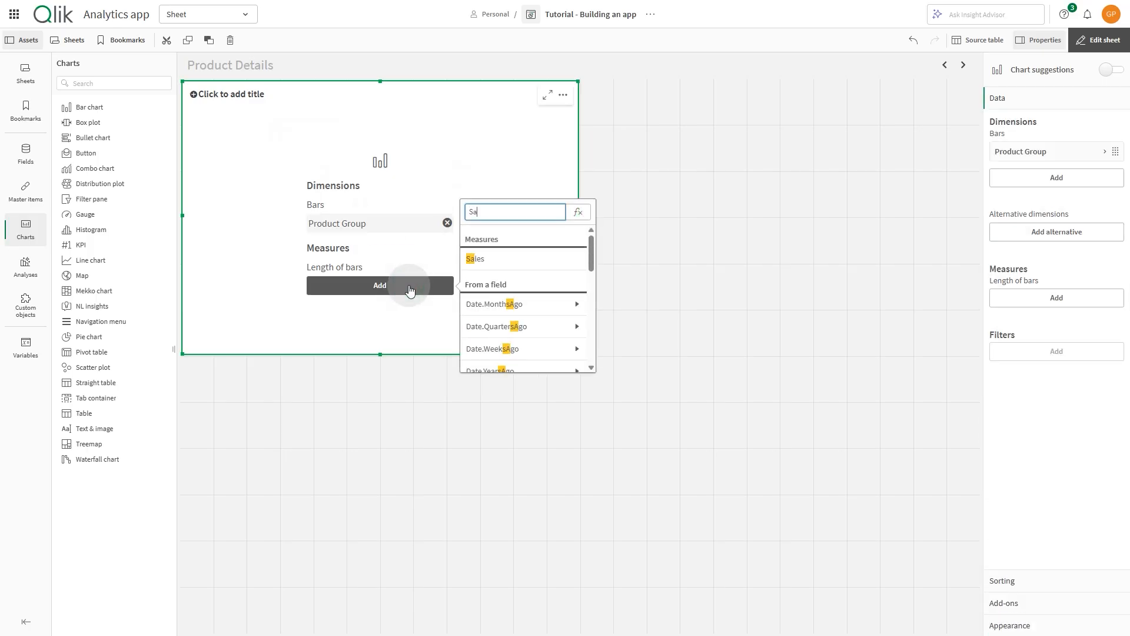
left_click(476, 259)
left_click(1054, 324)
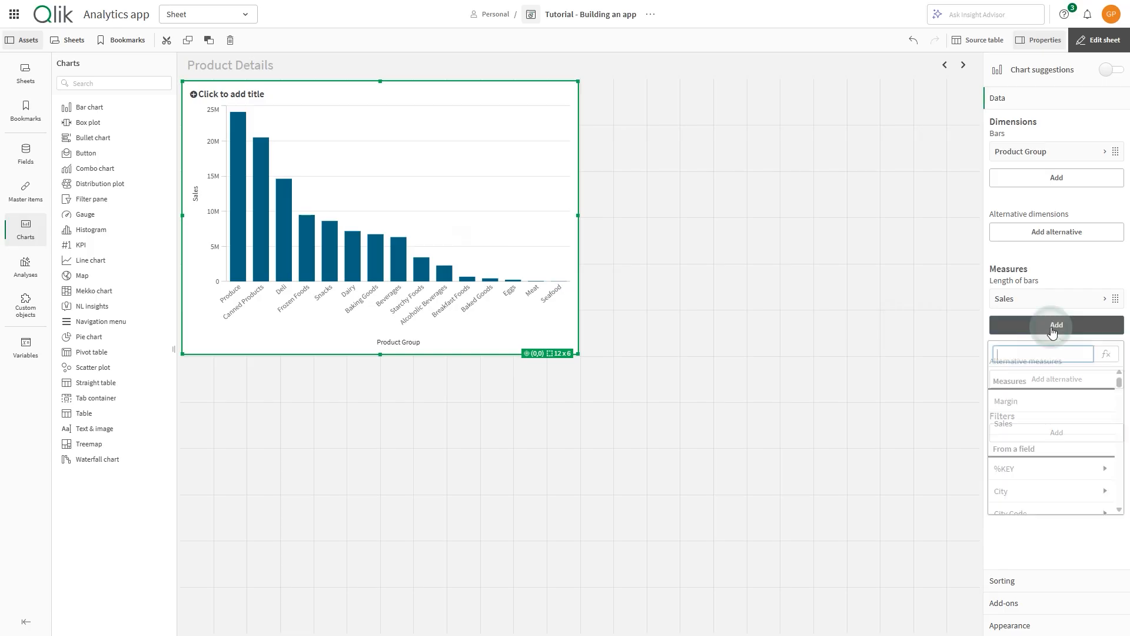
left_click(1052, 398)
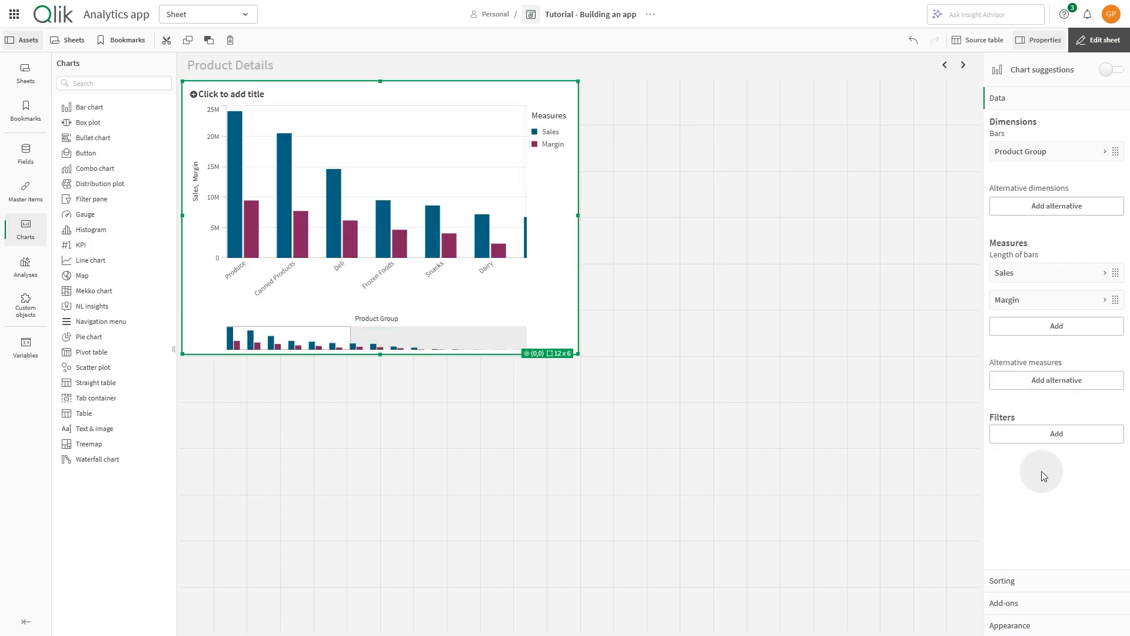
Turn on automatic value labels for the bar chart.
left_click(1057, 627)
scroll(1060, 577, "down", 5)
left_click(1104, 533)
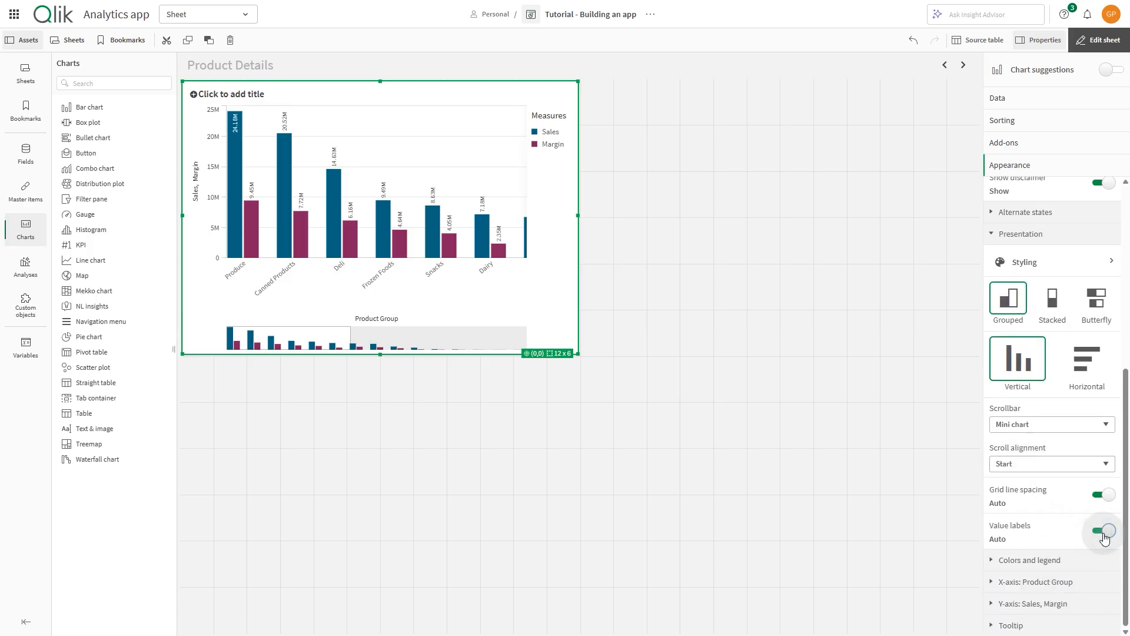
Set the bar chart's title to the expression ='Total Sales: $' & Round (Sum(Sales)/1000000, 0.1) & 'M'.
scroll(1079, 343, "up", 6)
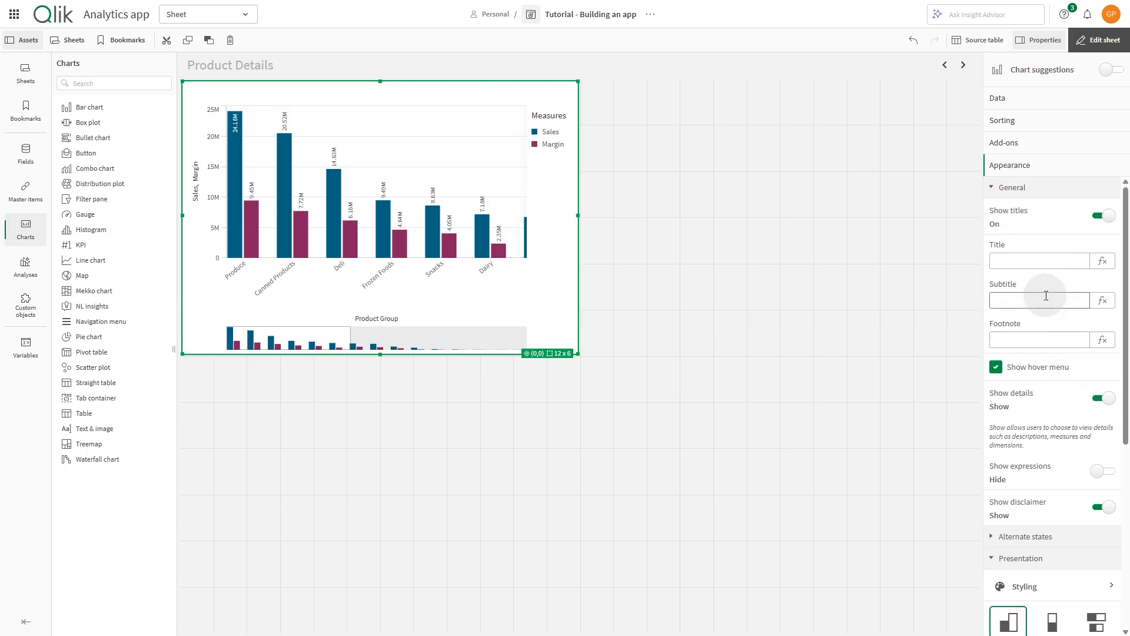
left_click(1101, 267)
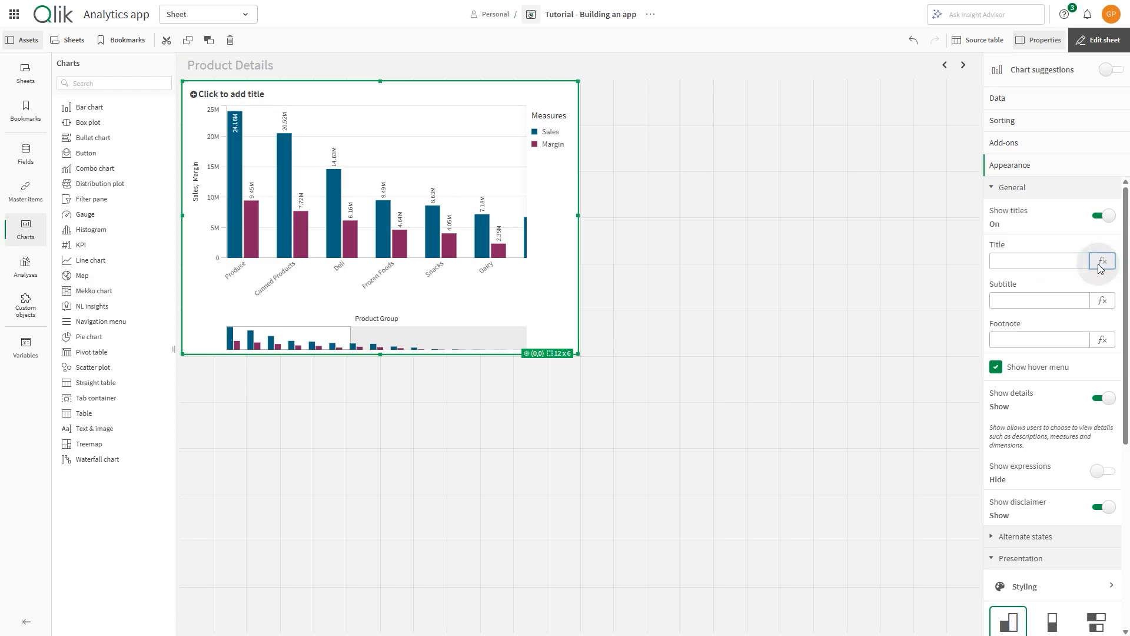
left_click(1100, 266)
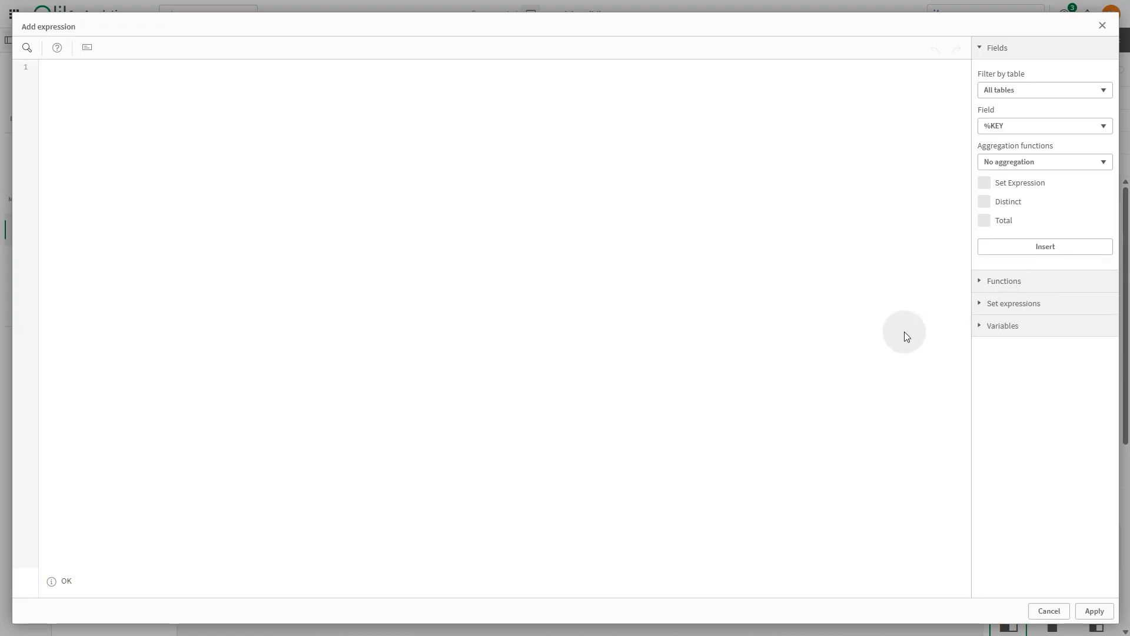
left_click(570, 294)
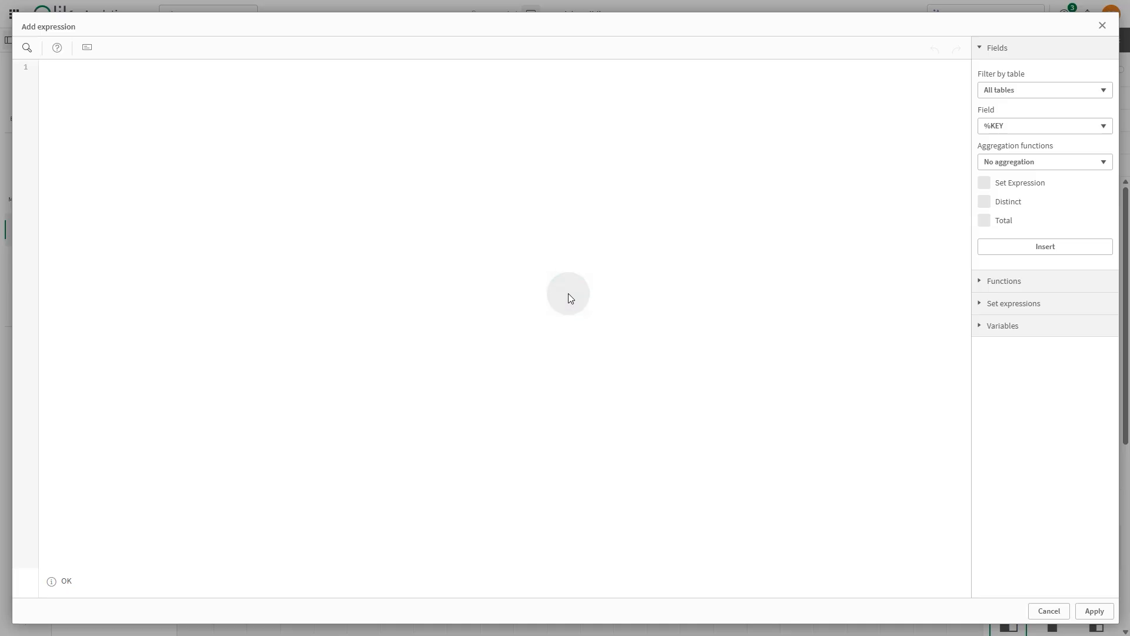
type("'Total Sales")
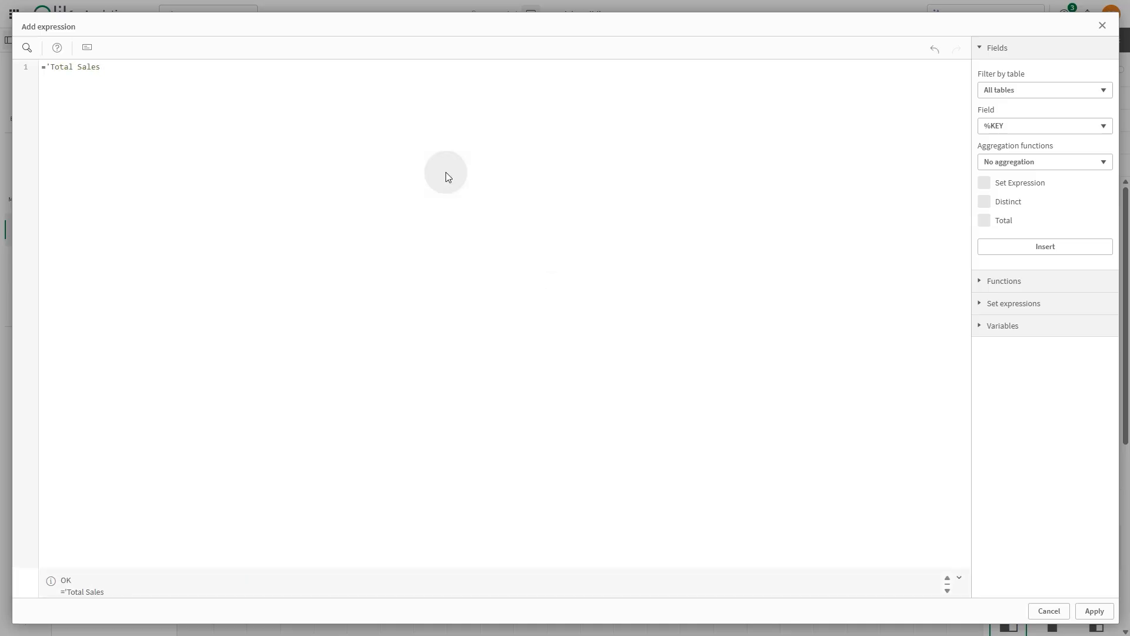
type(": $' & Round (Sum(Sales)/1000000, 0.1) & 'M'")
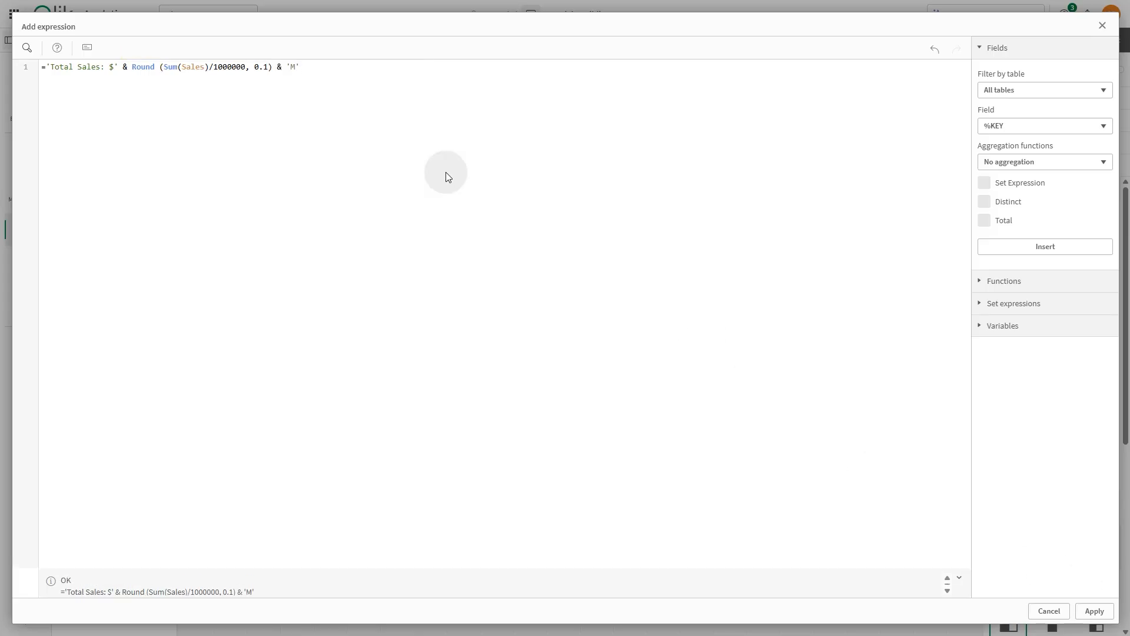
left_click(1096, 611)
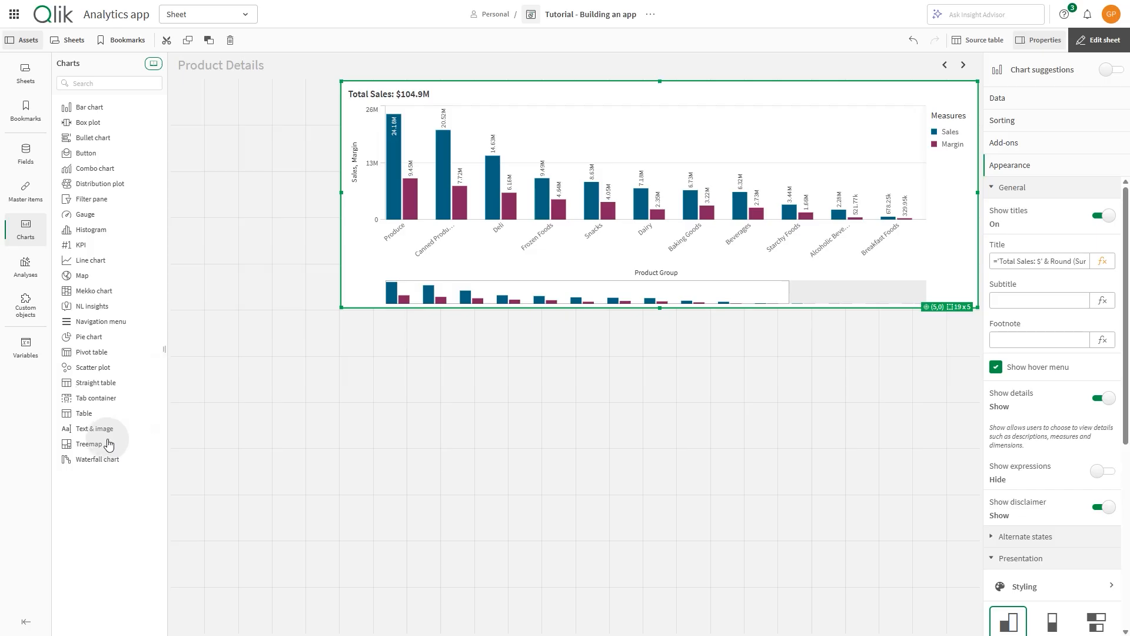
Add a treemap below the bar chart and size it to 19 x 6, aligned with the bar chart's edges.
left_click_drag(105, 447, 450, 423)
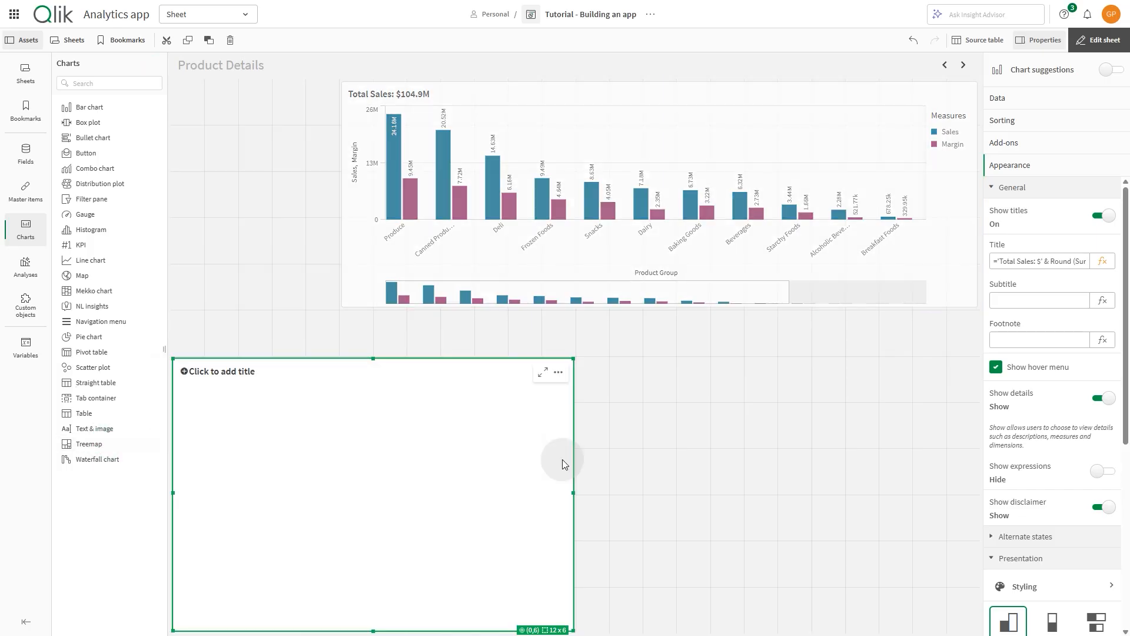
left_click_drag(573, 491, 977, 492)
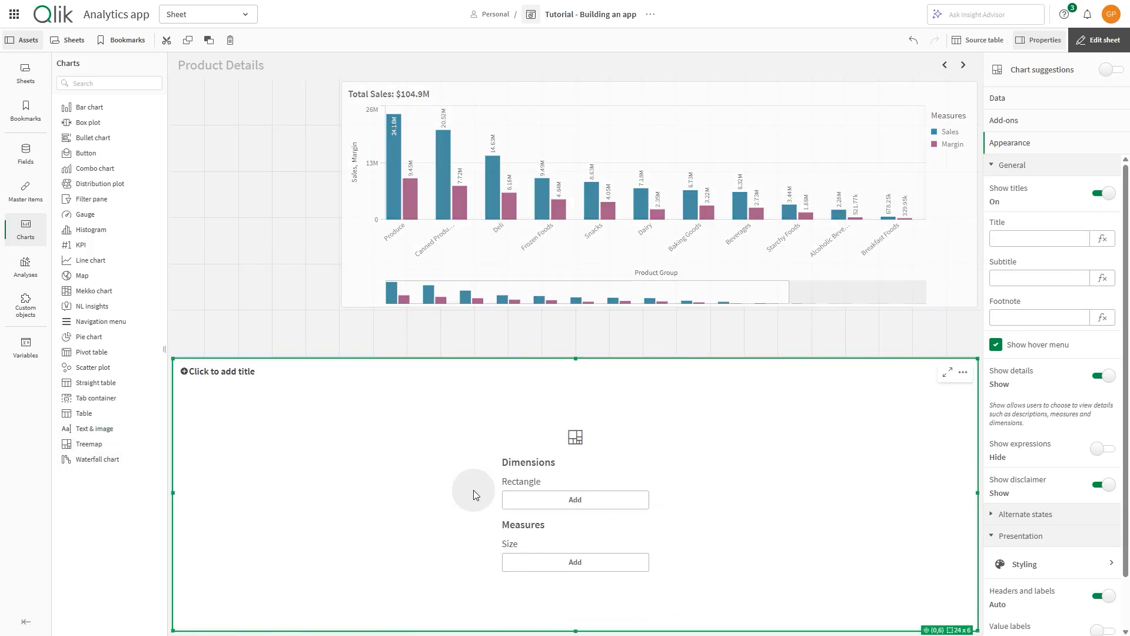
left_click_drag(178, 496, 406, 460)
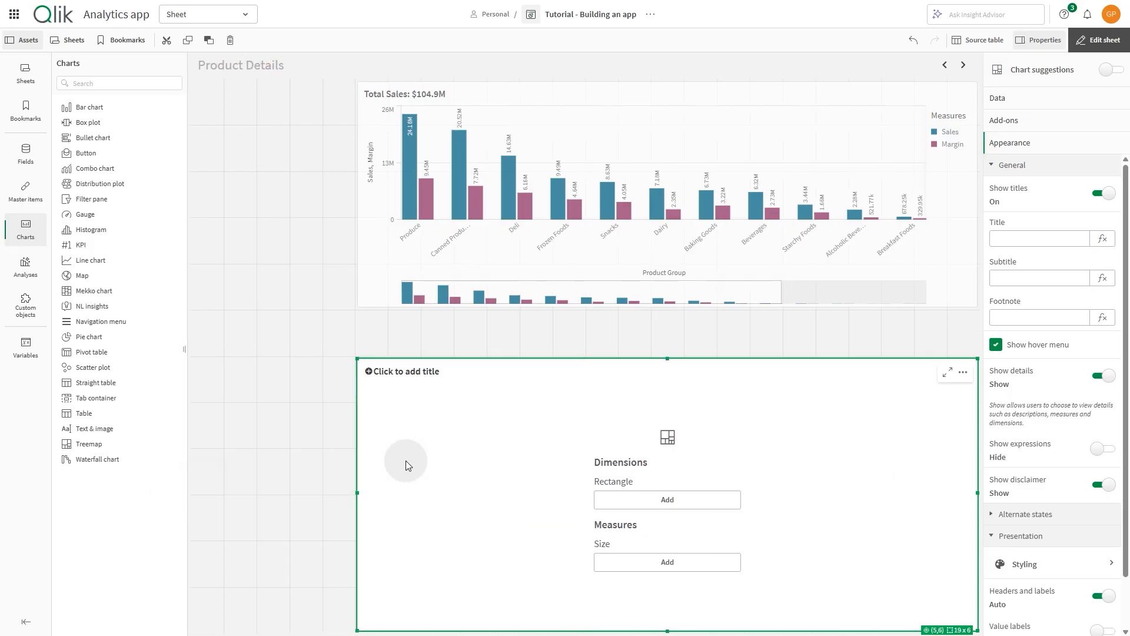
Give the treemap the dimensions Product Group, Product Line, Product Type and Item Desc.
left_click(665, 500)
type("Prod")
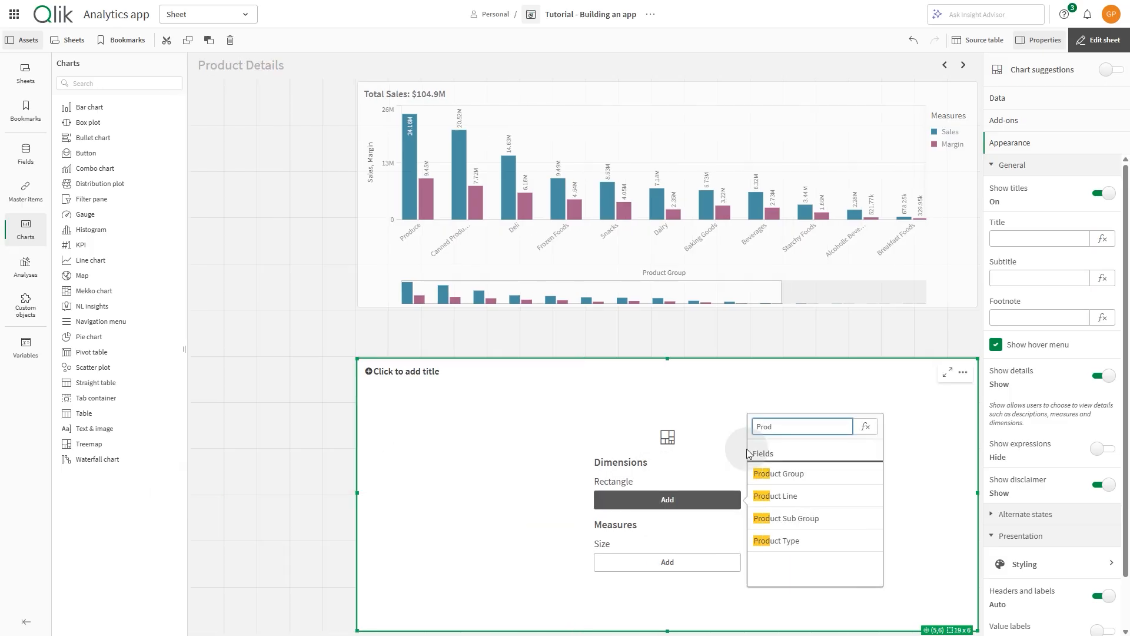
left_click(815, 471)
left_click(1079, 184)
type("Produ")
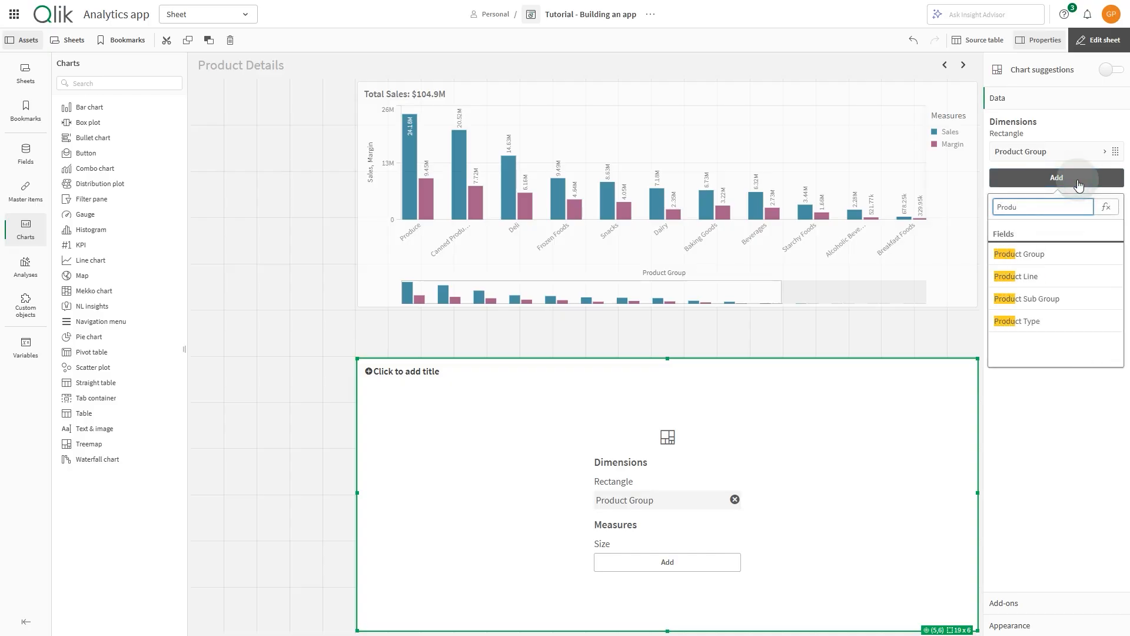
left_click(1070, 275)
type("Product")
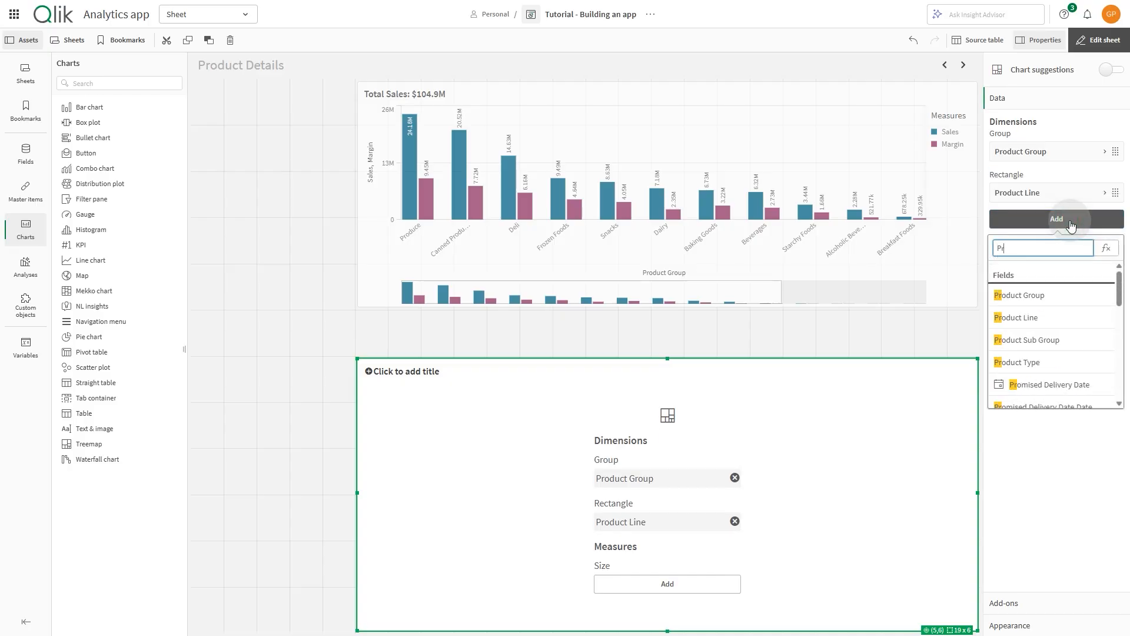
left_click(1051, 364)
left_click(1052, 246)
type("Item")
left_click(1054, 322)
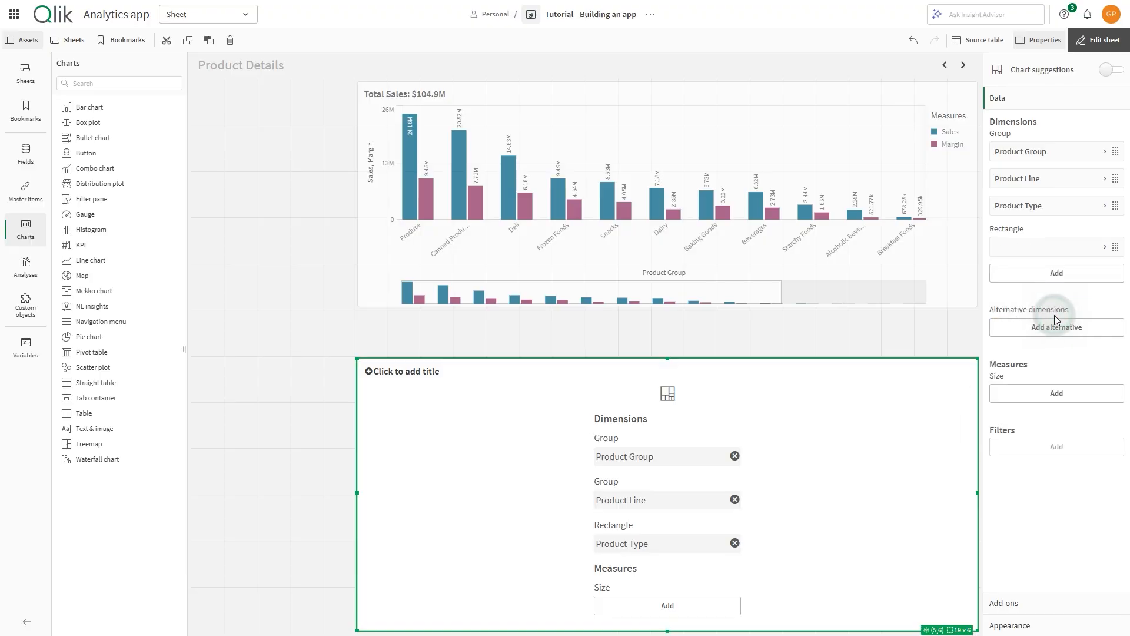
Set the treemap's size measure to the master measure Sales.
scroll(660, 589, "down", 2)
left_click(663, 606)
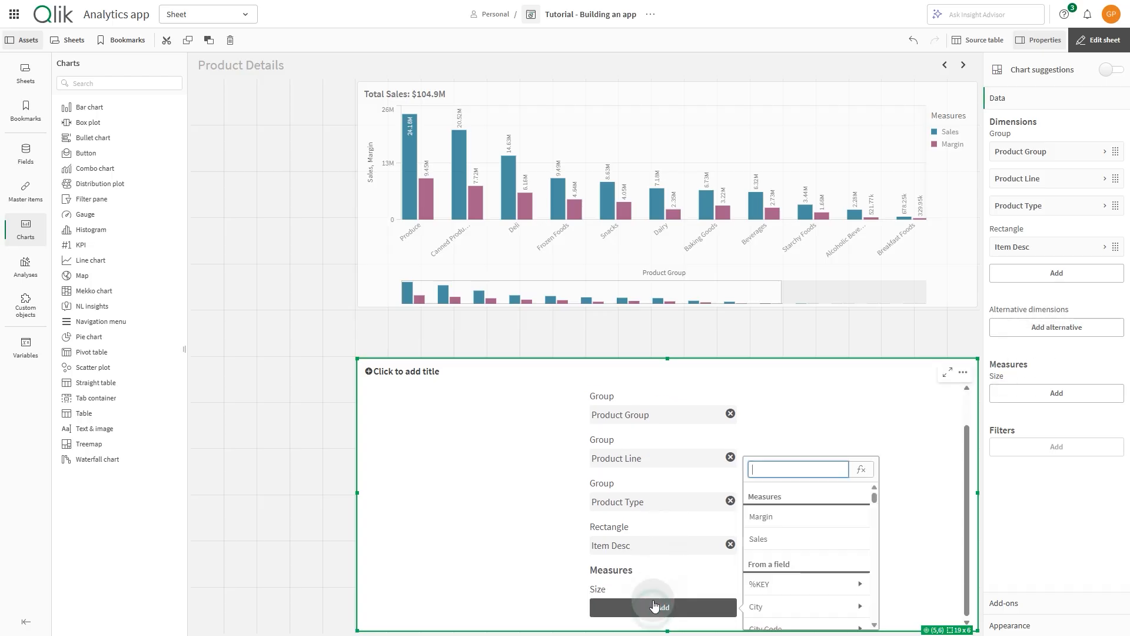
left_click(757, 535)
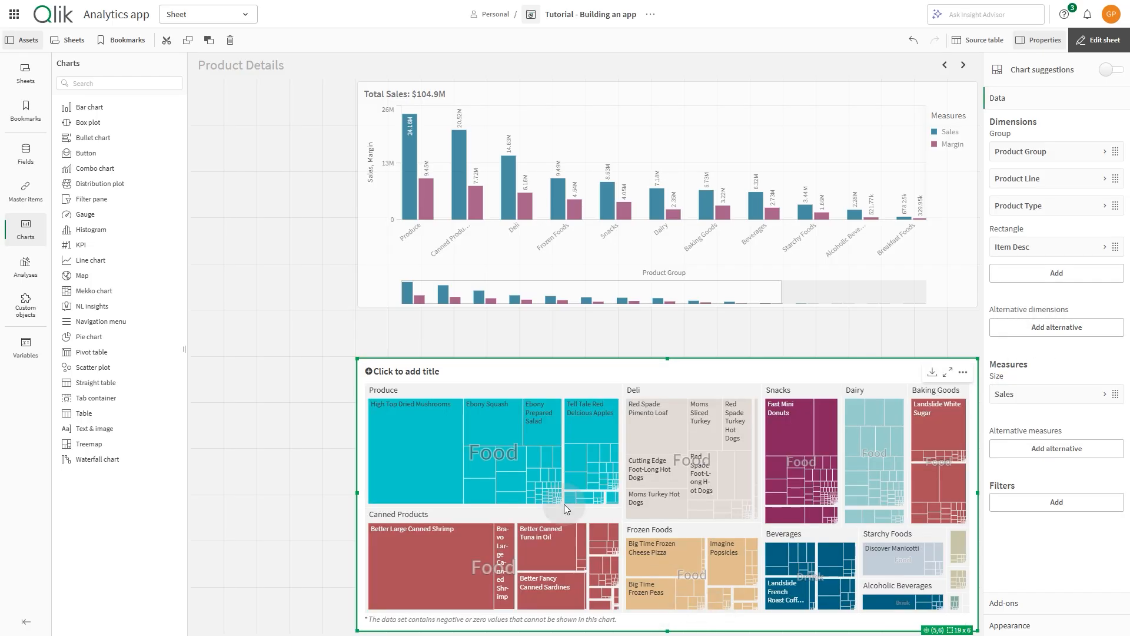
Switch the treemap's colors from automatic to custom and color it by measure, using Sales.
left_click(1021, 627)
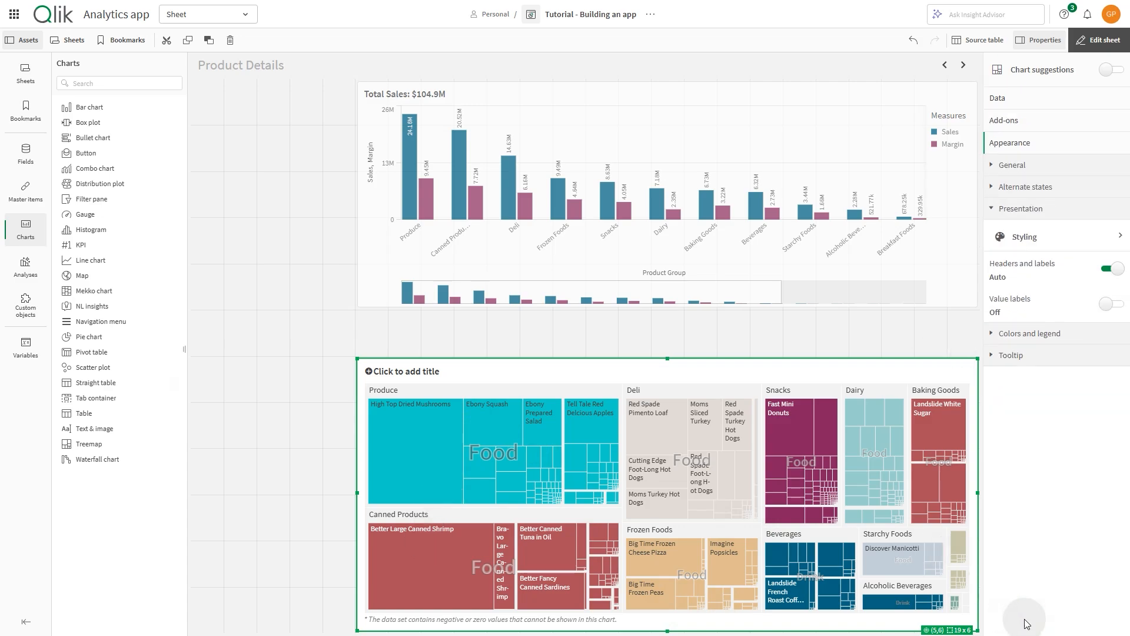
left_click(1054, 332)
left_click(1108, 363)
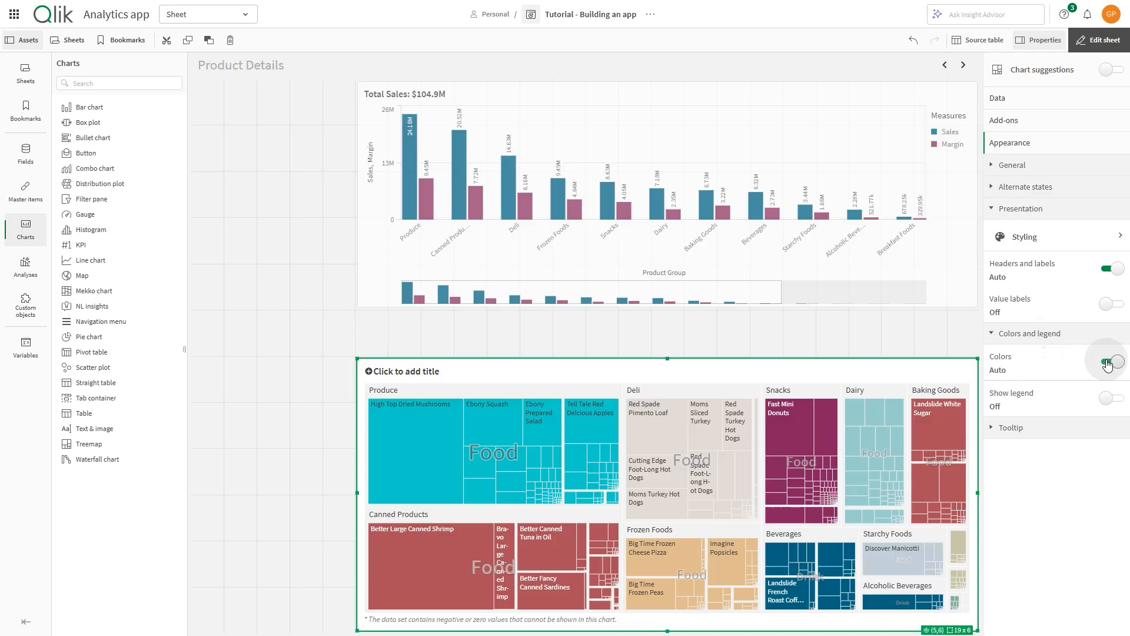
left_click(1079, 392)
left_click(1037, 439)
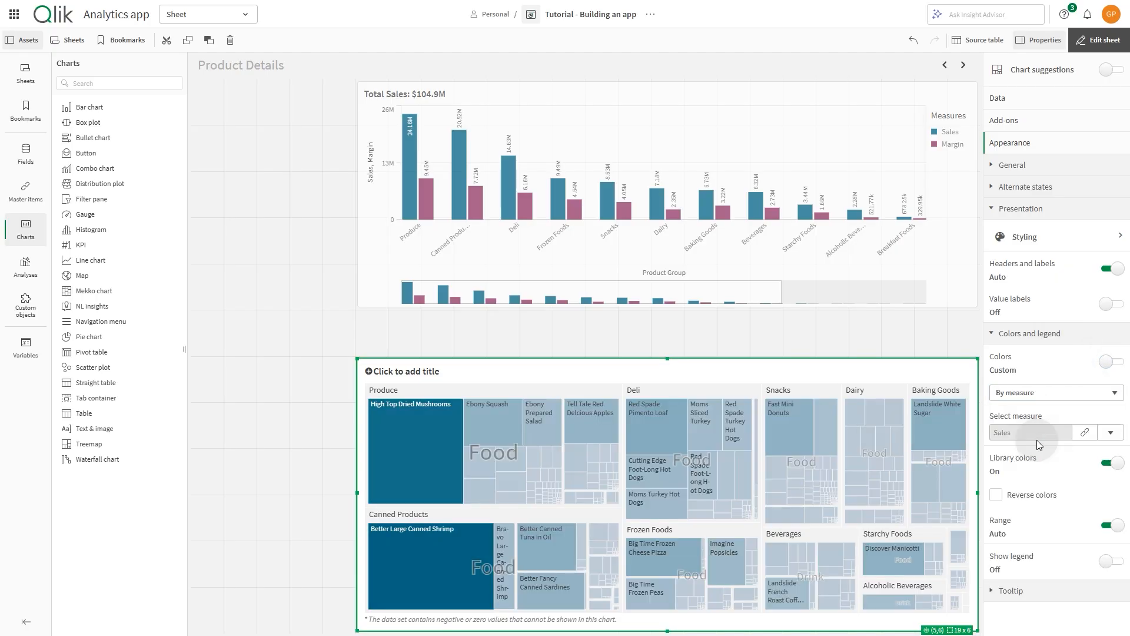
Reorder the treemap's dimensions so that Product Type comes directly after Product Group and before Product Line.
left_click(1057, 98)
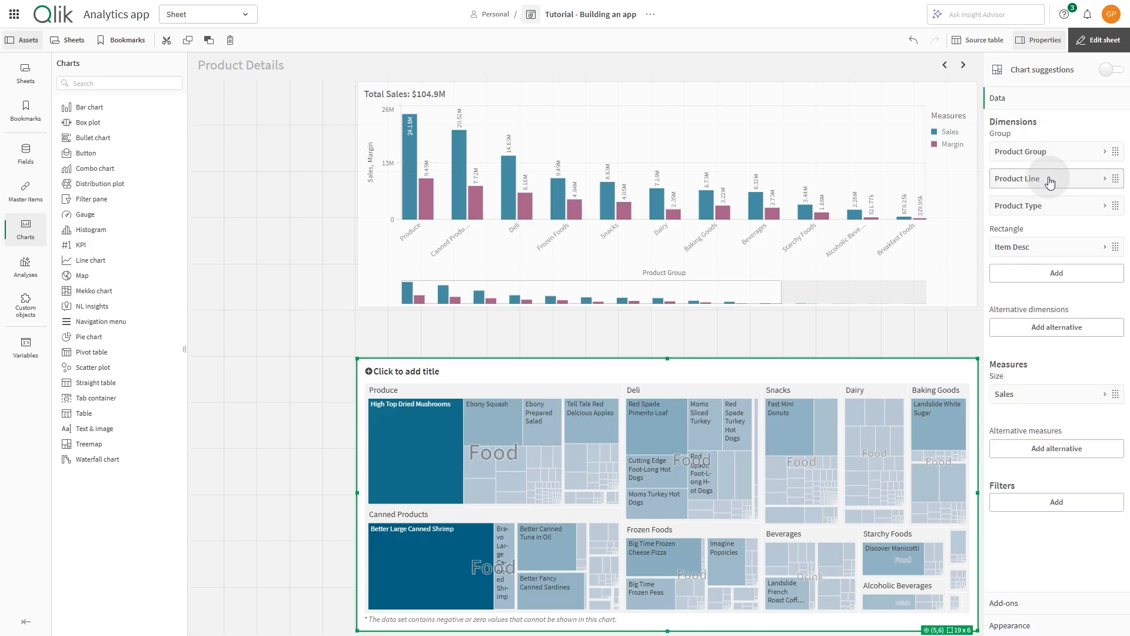
left_click_drag(1053, 178, 1048, 167)
left_click_drag(1048, 167, 1048, 152)
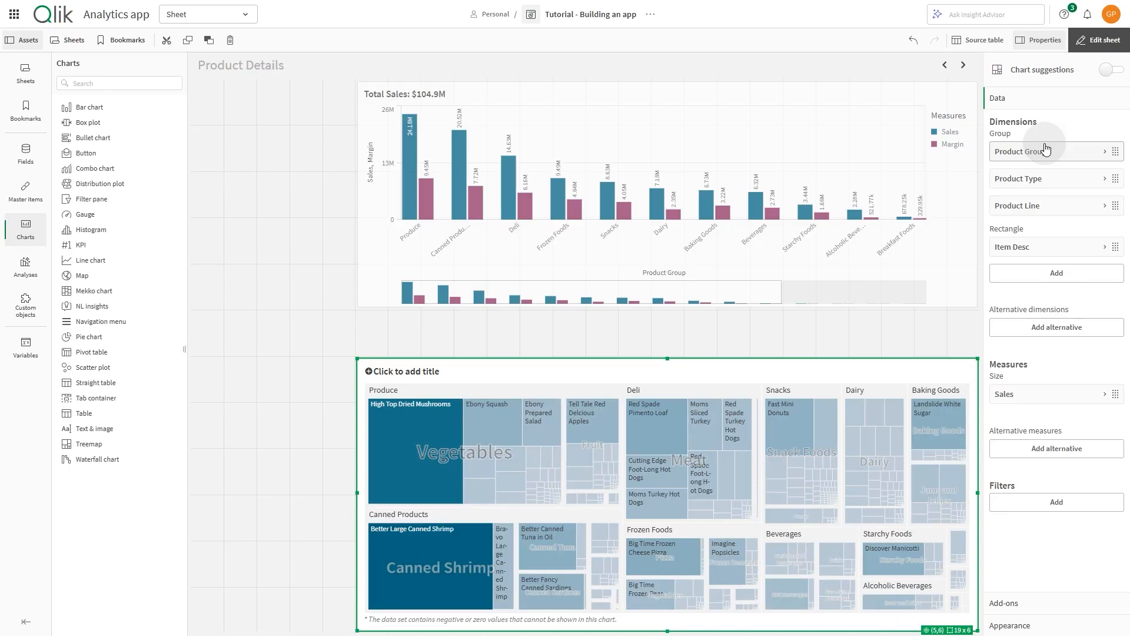
Title the treemap Product Treemap.
left_click(429, 373)
type("Product Treemap")
key("Return")
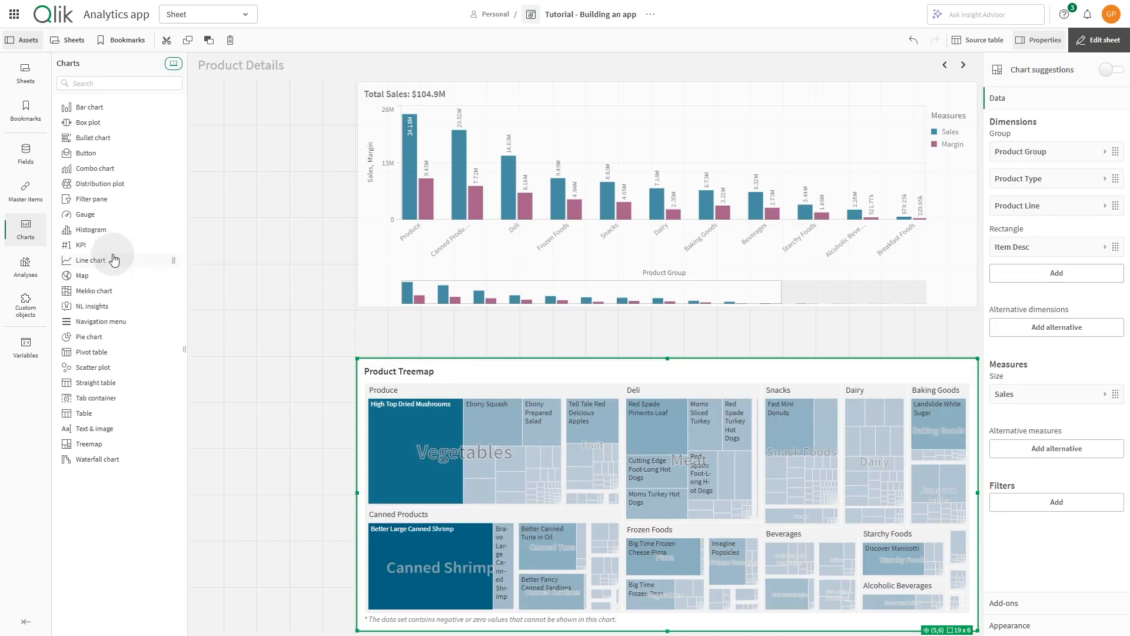
Place the Period master visualization beside the bar chart, sized 5 x 3, and the Region one beside the treemap.
left_click(32, 200)
left_click_drag(88, 214, 249, 415)
left_click_drag(351, 350, 351, 216)
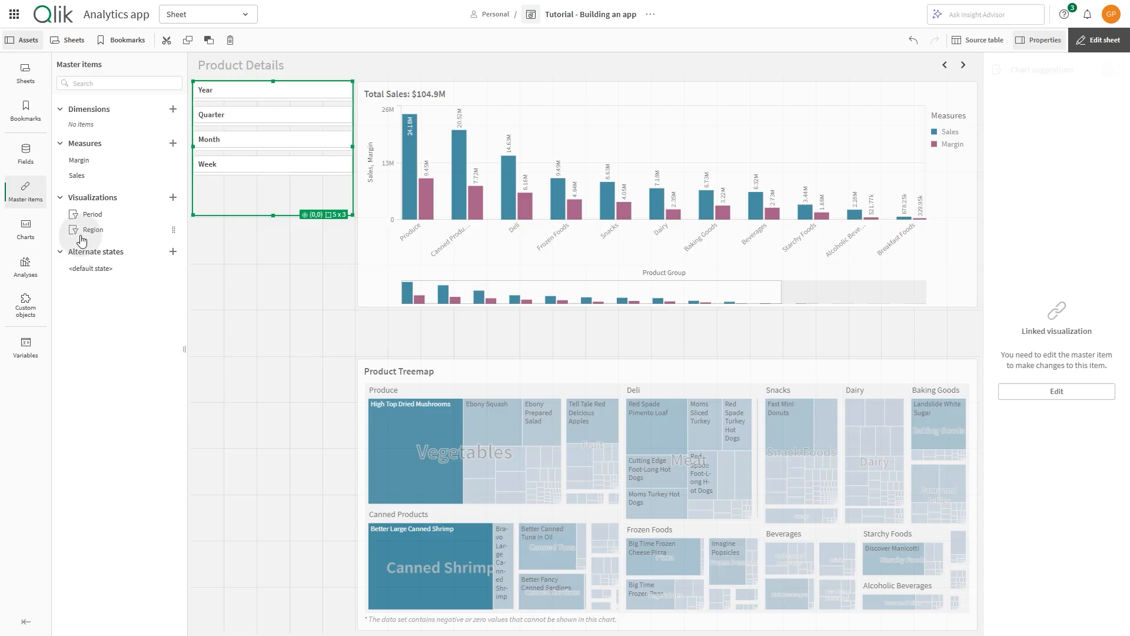
left_click_drag(82, 240, 210, 299)
left_click_drag(244, 374, 244, 374)
Narrow the Period and Region filter panes by about two grid columns each, keeping their outer edges in place.
left_click(311, 189)
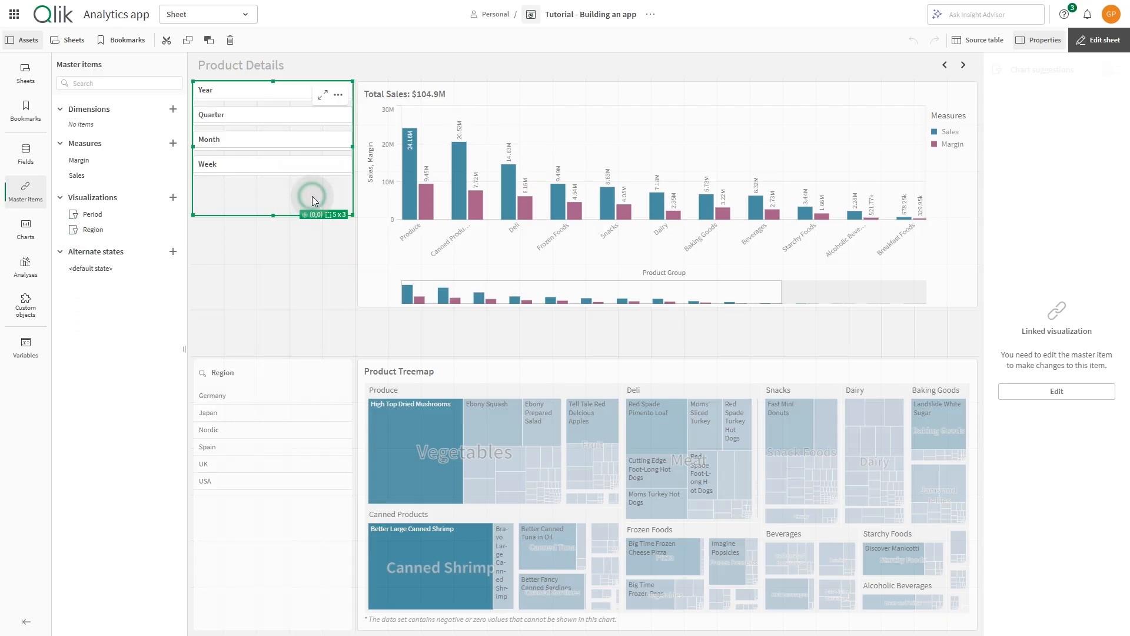
left_click_drag(352, 143, 289, 144)
left_click(352, 406)
left_click_drag(352, 408, 288, 409)
Finish editing the Product Details sheet and open the Customer Details sheet.
left_click(1099, 39)
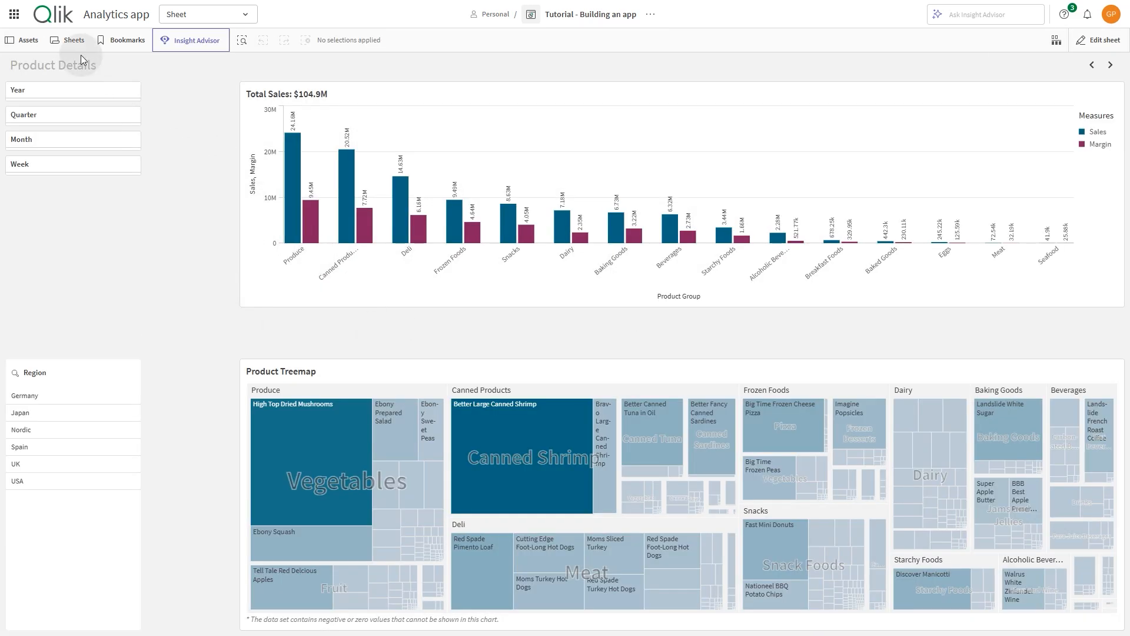
left_click(70, 46)
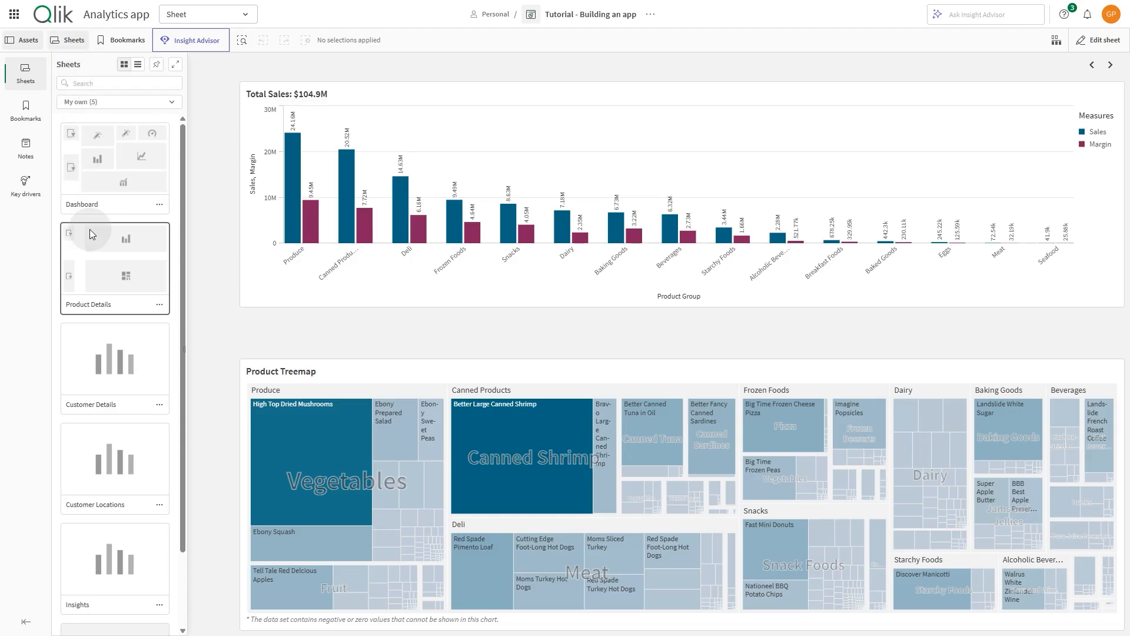
left_click(105, 350)
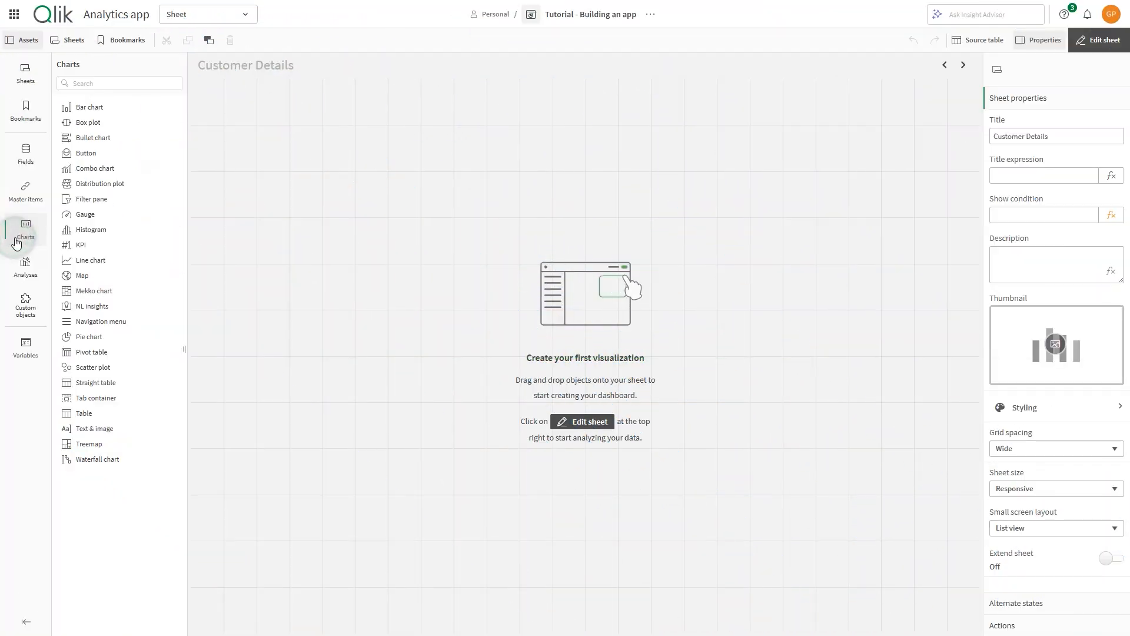
Add a scatter plot to the Customer Details sheet with Customer as bubble dimension and Sales as X-axis measure.
left_click_drag(97, 367, 338, 276)
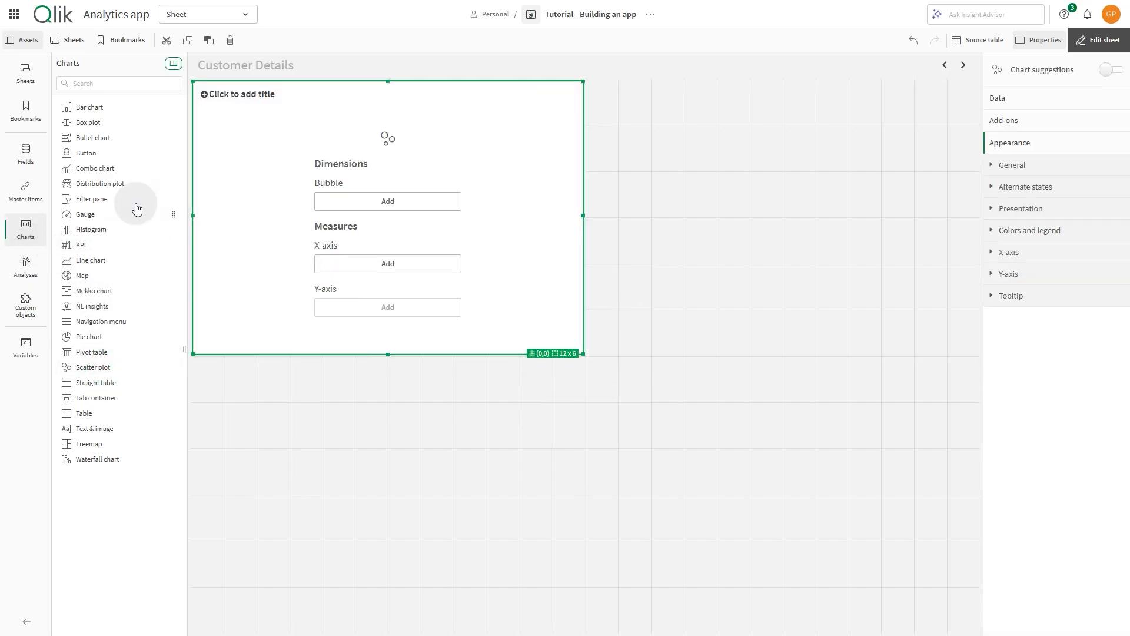
left_click(25, 153)
left_click_drag(103, 208, 351, 200)
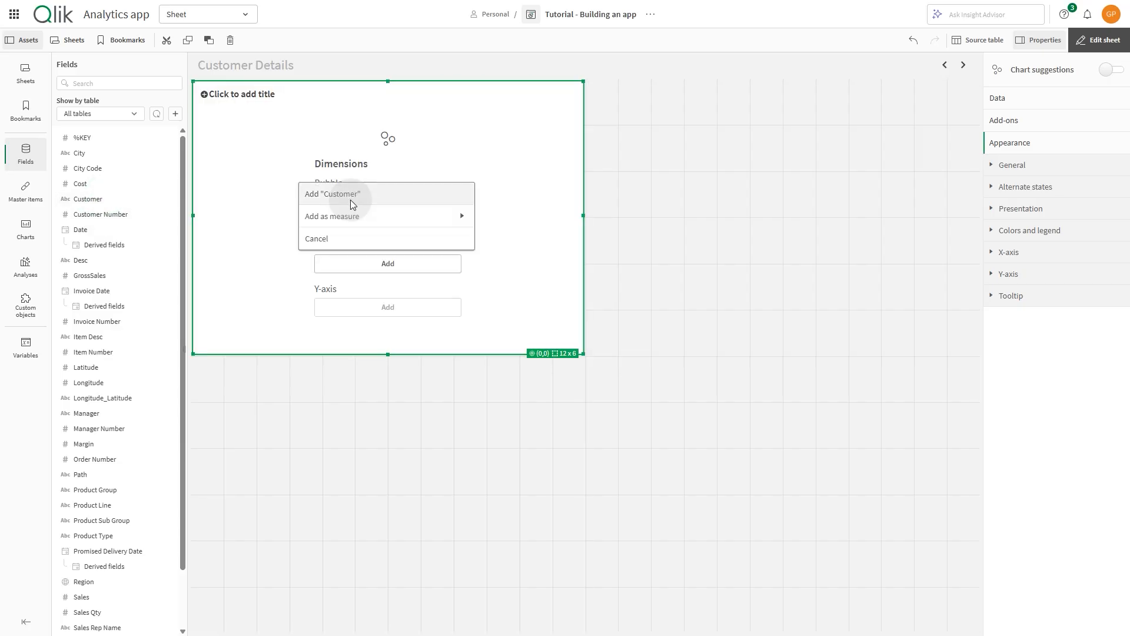
left_click(370, 199)
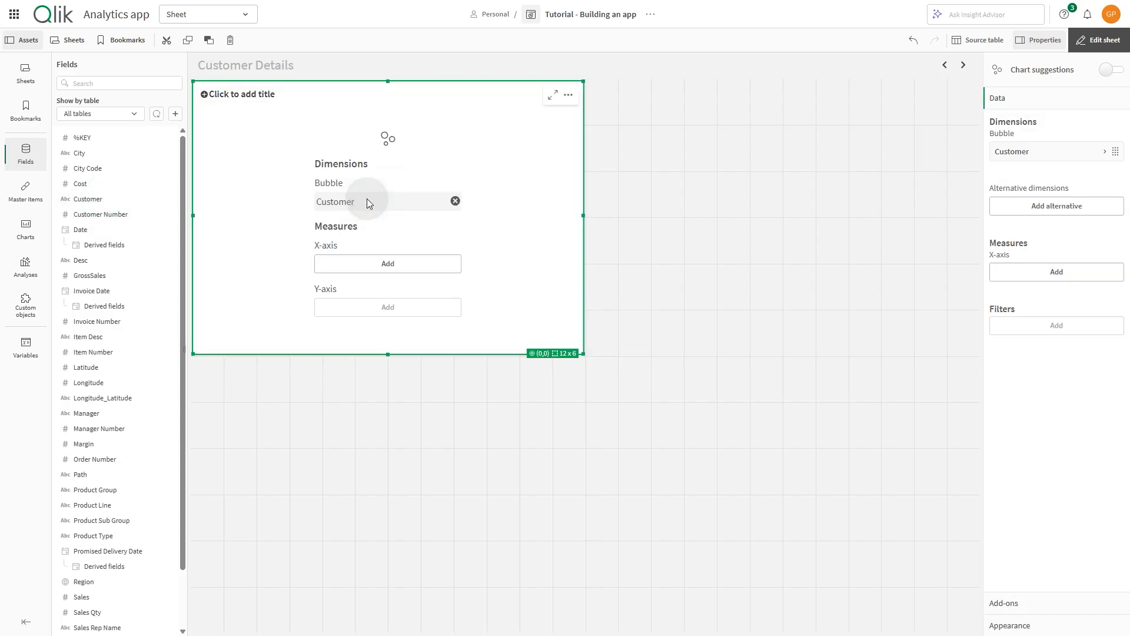
left_click(372, 265)
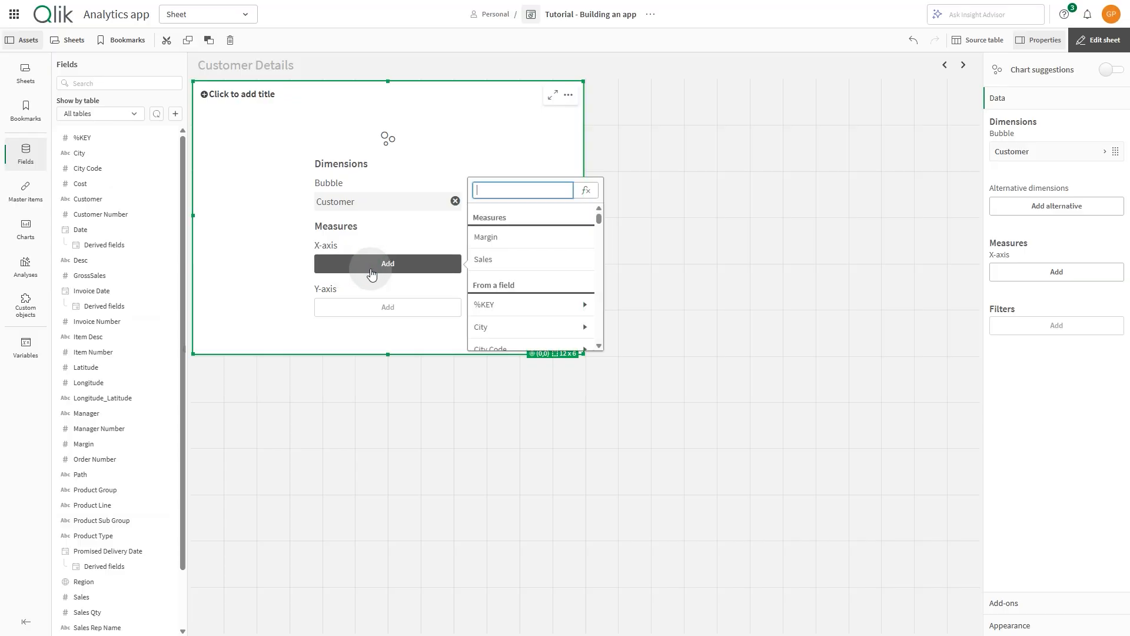
left_click(471, 257)
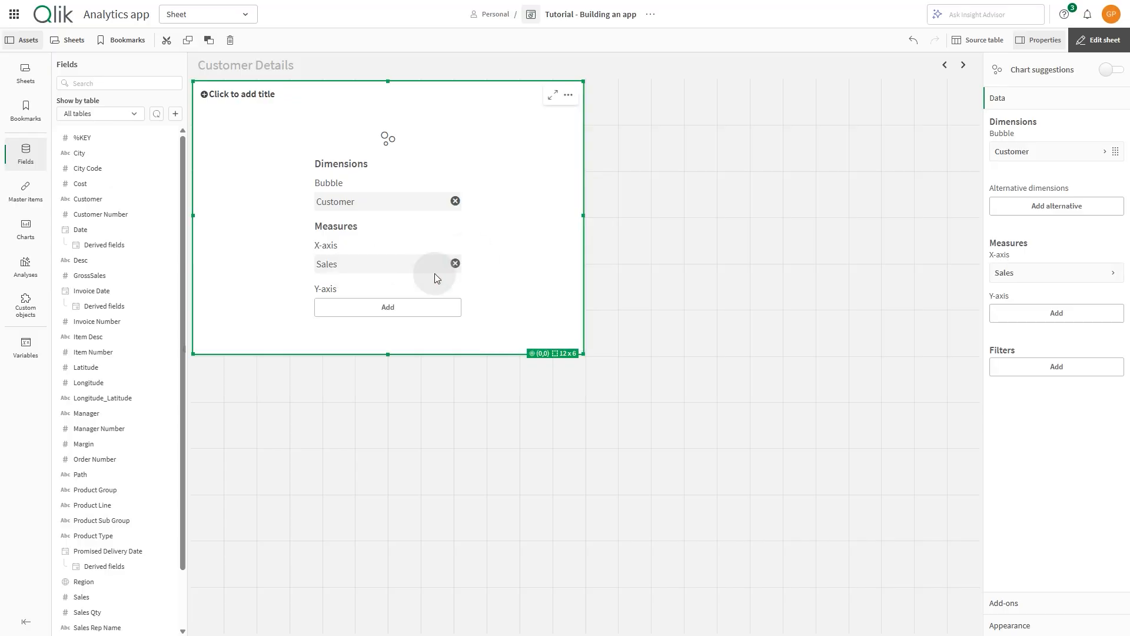
Start a new master measure from the Sales Qty field and set its expression to sum([Sales Qty]).
right_click(97, 614)
left_click(136, 578)
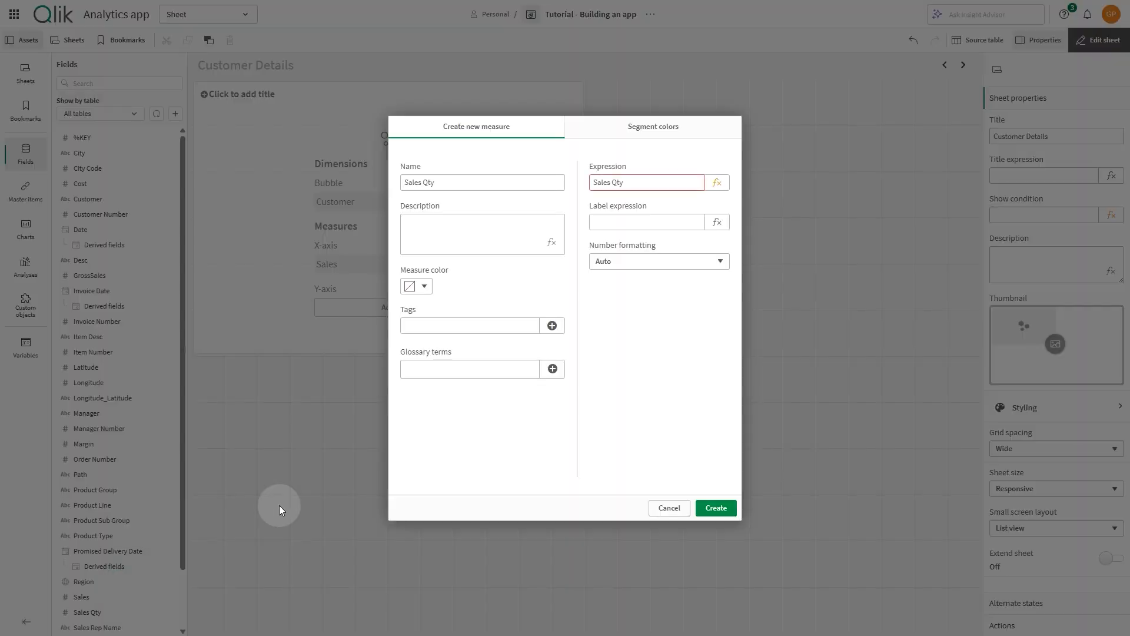
left_click(718, 183)
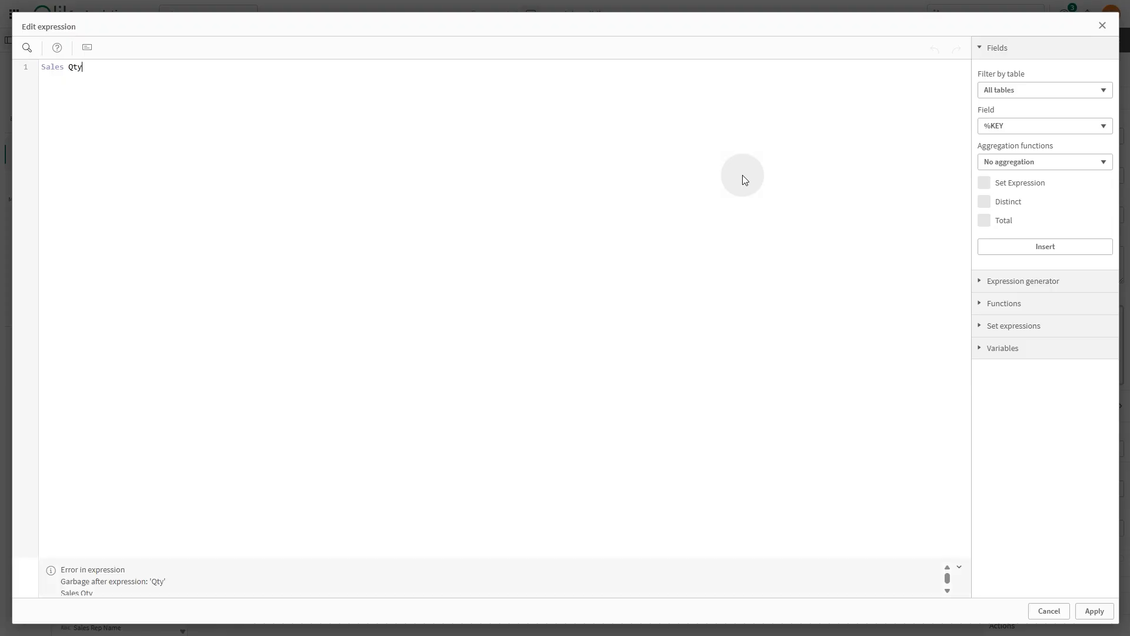
left_click(337, 149)
type("sum([")
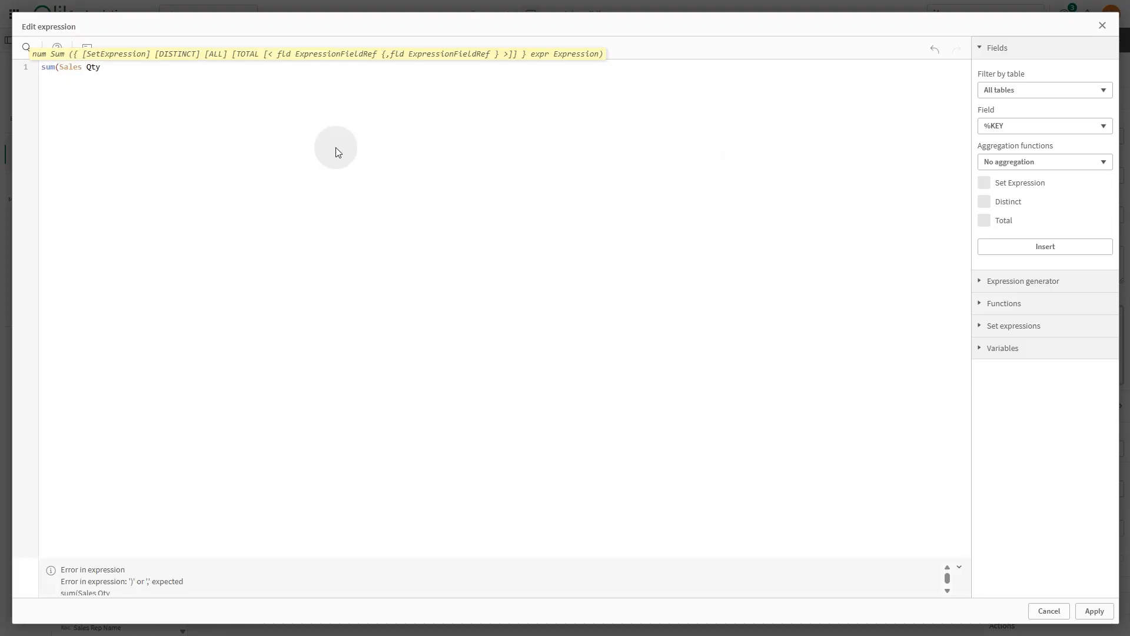
left_click(329, 76)
type("])")
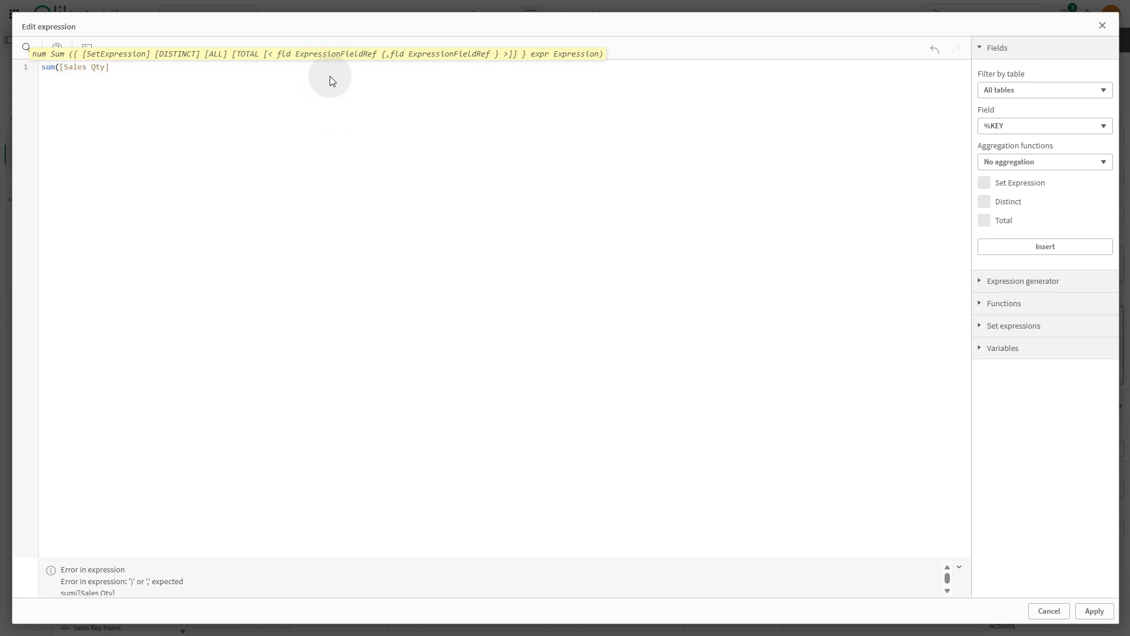
left_click(1096, 612)
Name the new master measure Quantity and create it.
left_click_drag(459, 182, 379, 179)
type("Quantity")
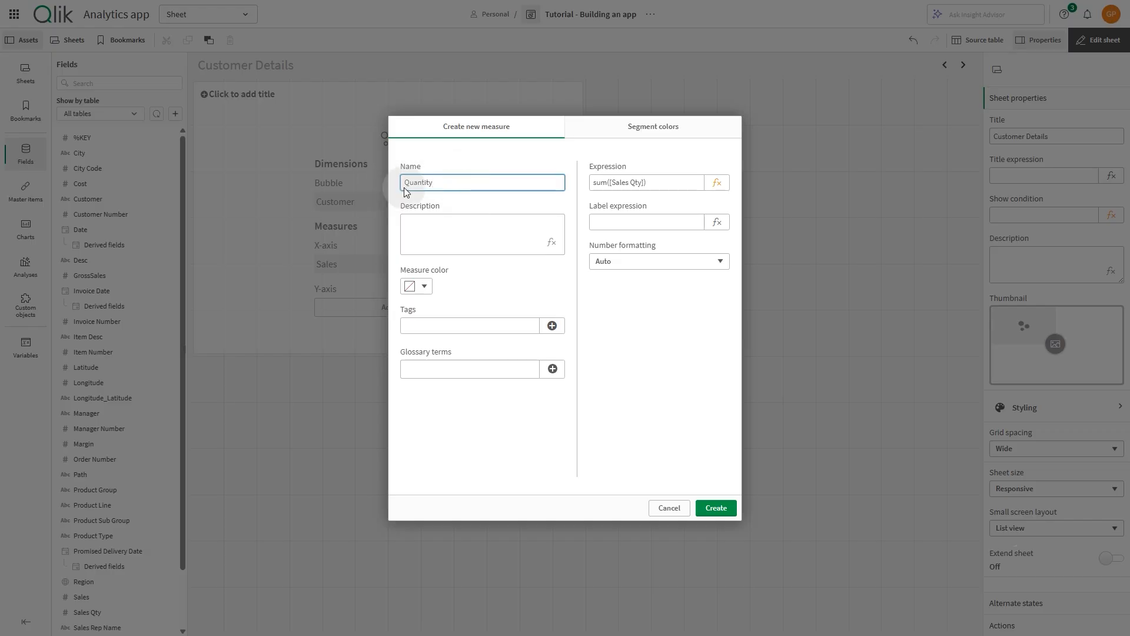
left_click(713, 509)
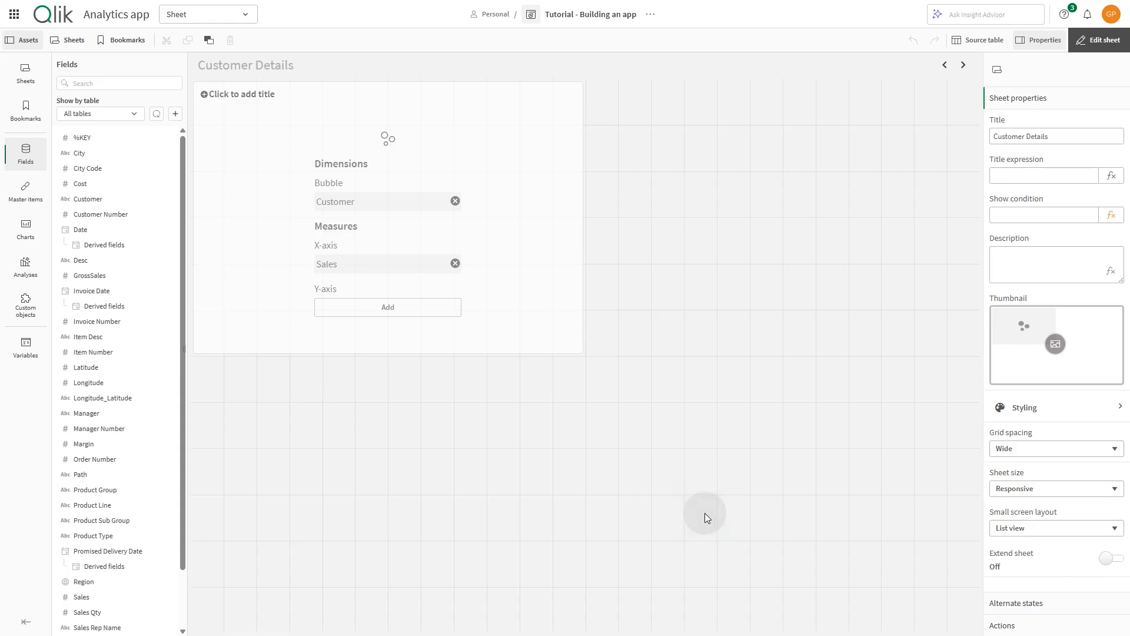
Add the master measure Quantity to the scatter plot as its Y-axis measure.
left_click(25, 189)
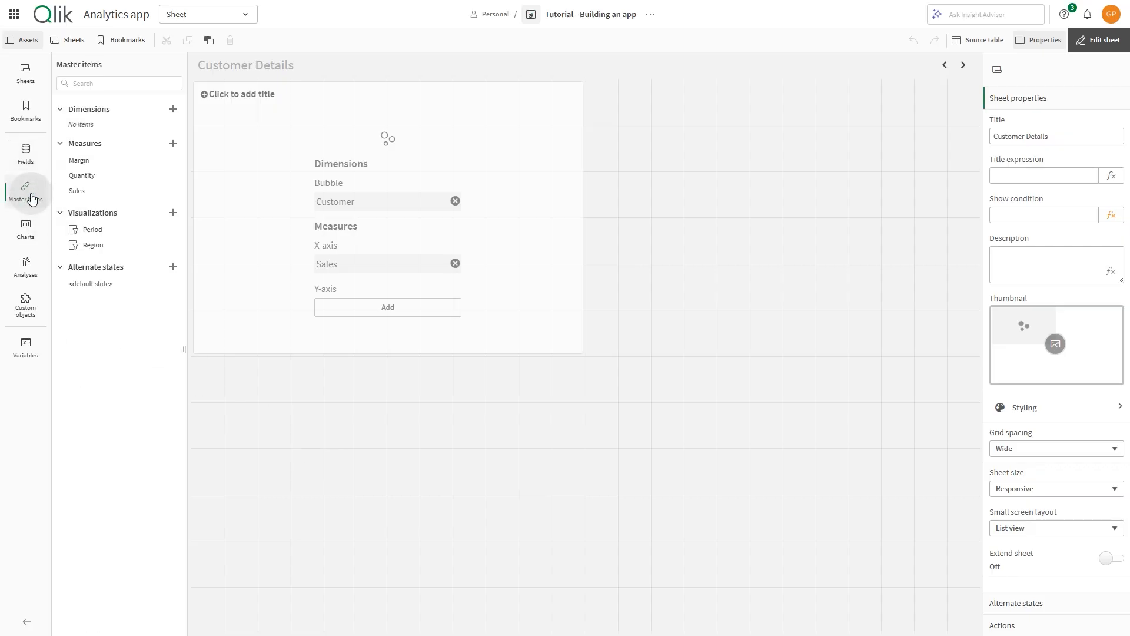
left_click_drag(80, 175, 368, 236)
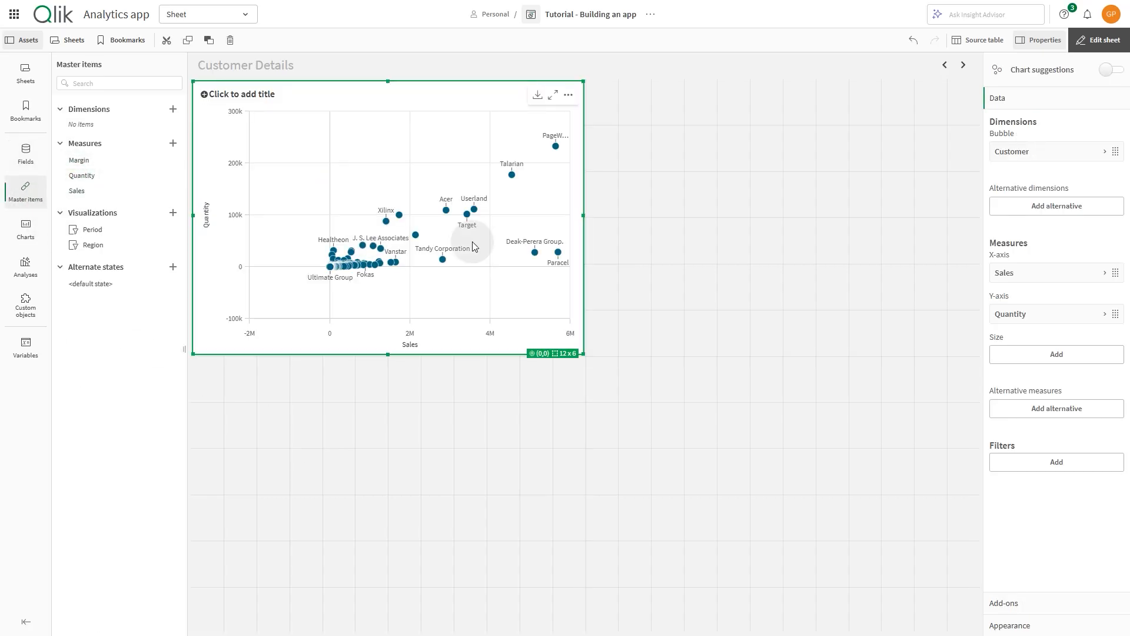
Set the scatter plot's Sales X-axis to a custom range with a minimum of 0.
left_click(1029, 626)
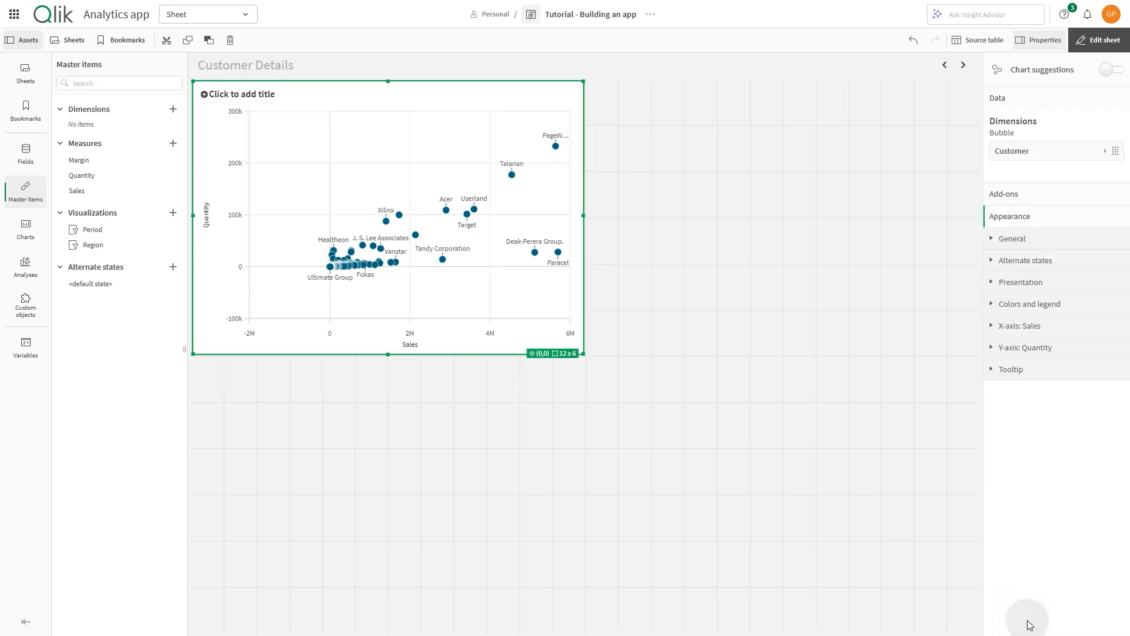
left_click(1043, 258)
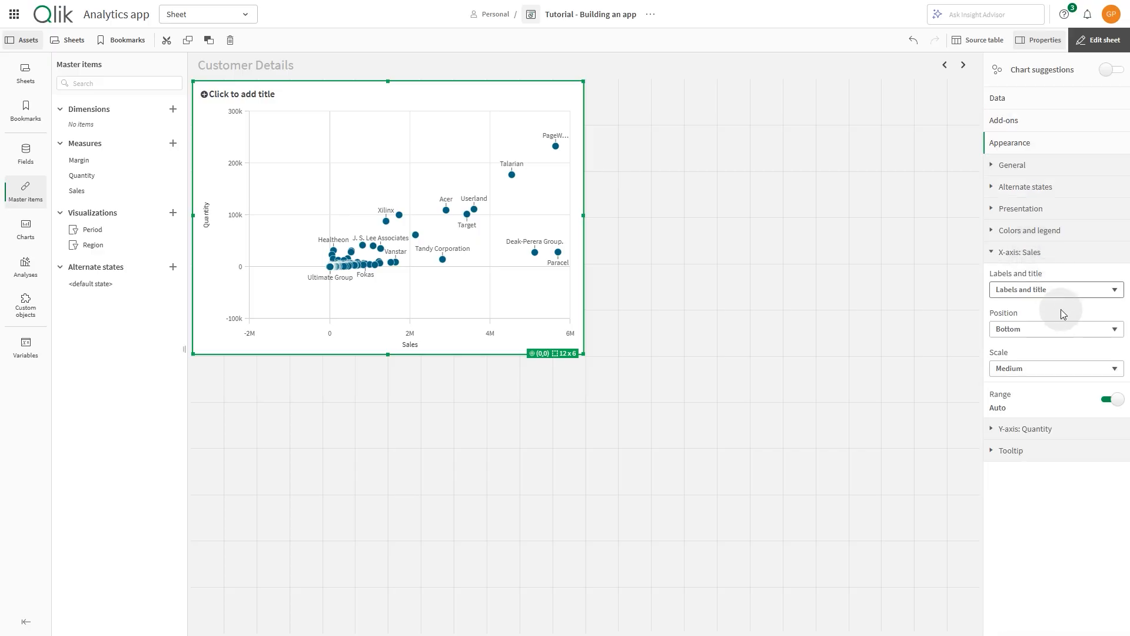
left_click(1108, 404)
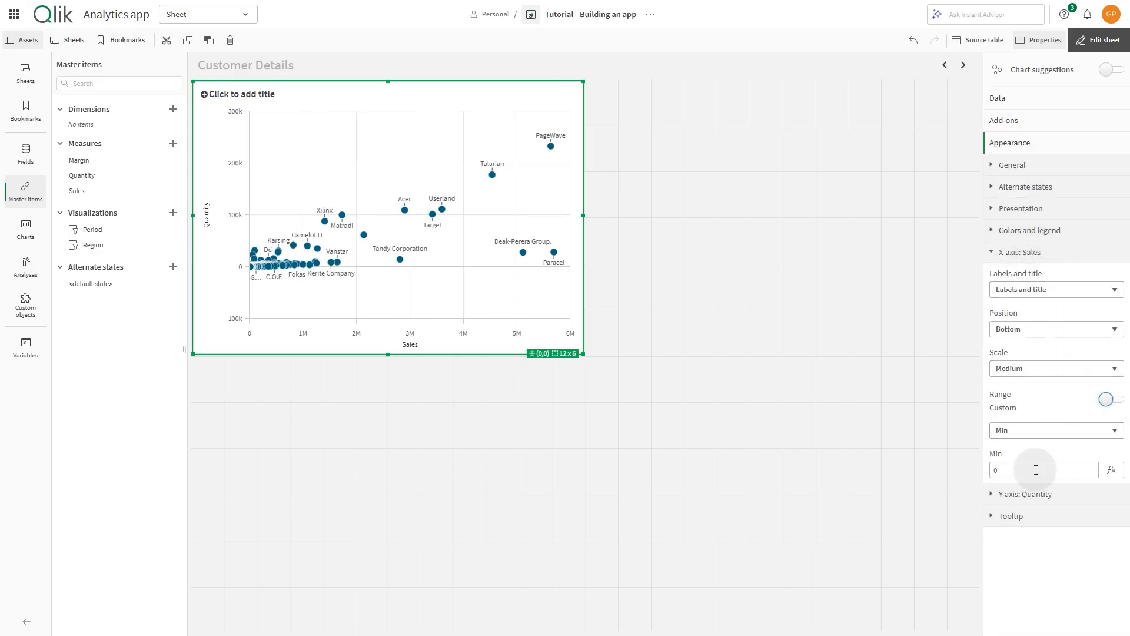
left_click(1027, 255)
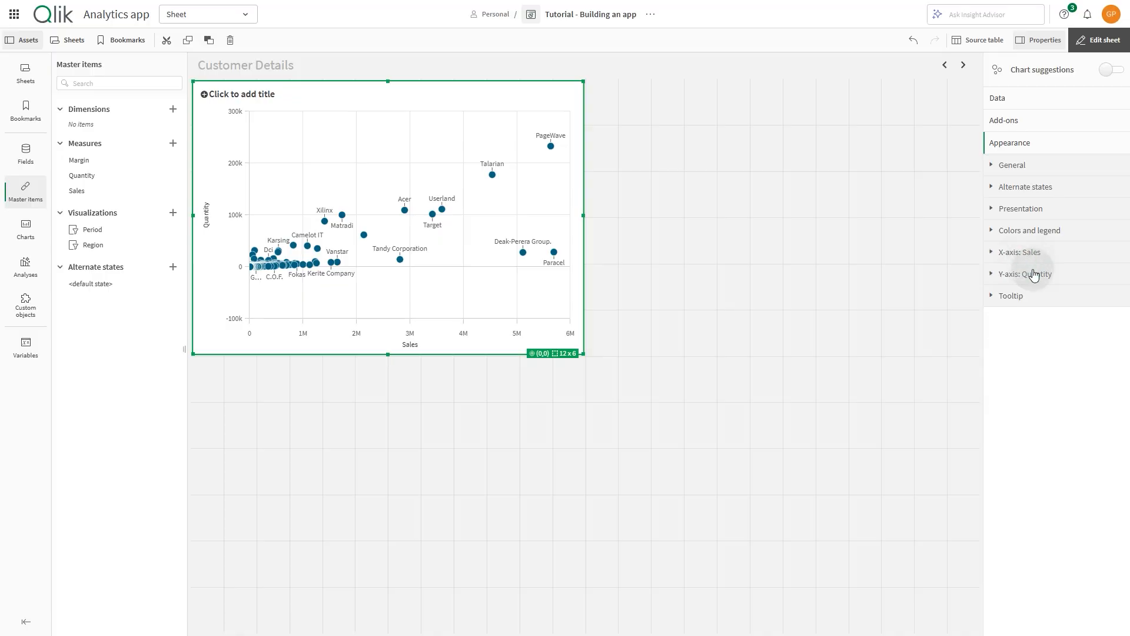
Set the scatter plot's Quantity Y-axis to a custom range with a minimum of 0.
left_click(1035, 276)
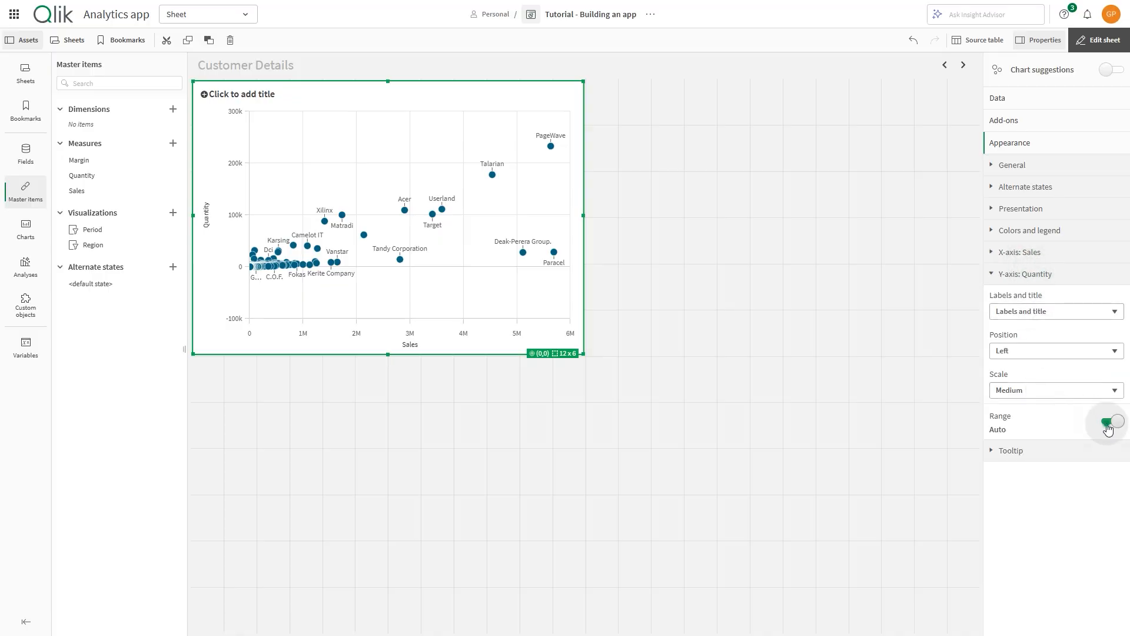
left_click(1106, 421)
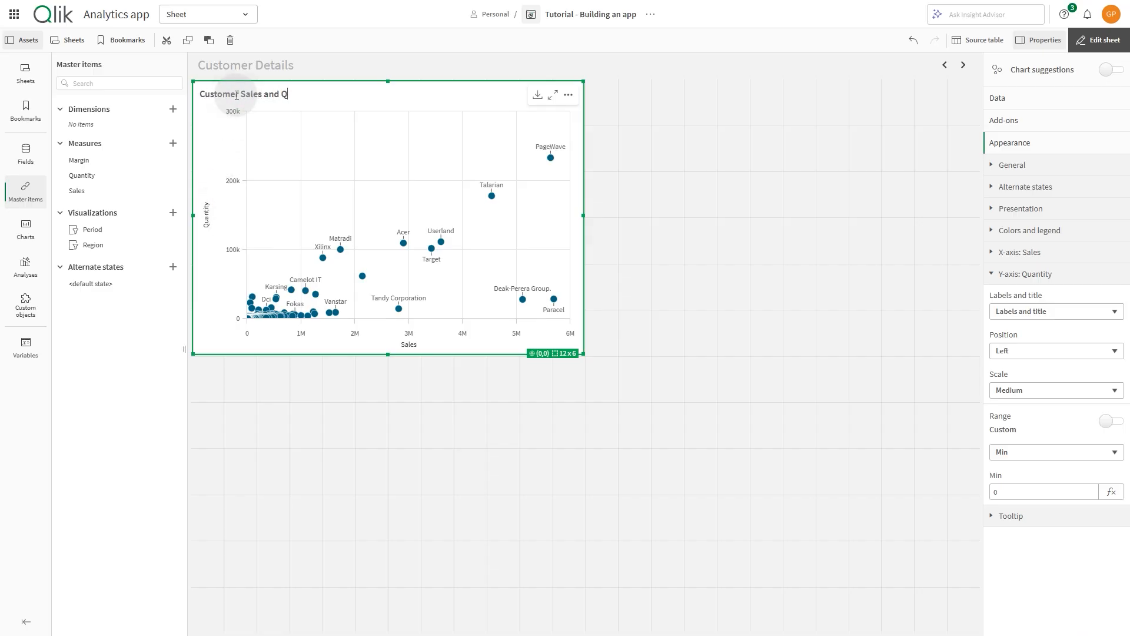
Title the scatter plot Customer Sales and Quantity and resize it to 18 x 6 grid cells, leaving six empty columns before it.
left_click(237, 95)
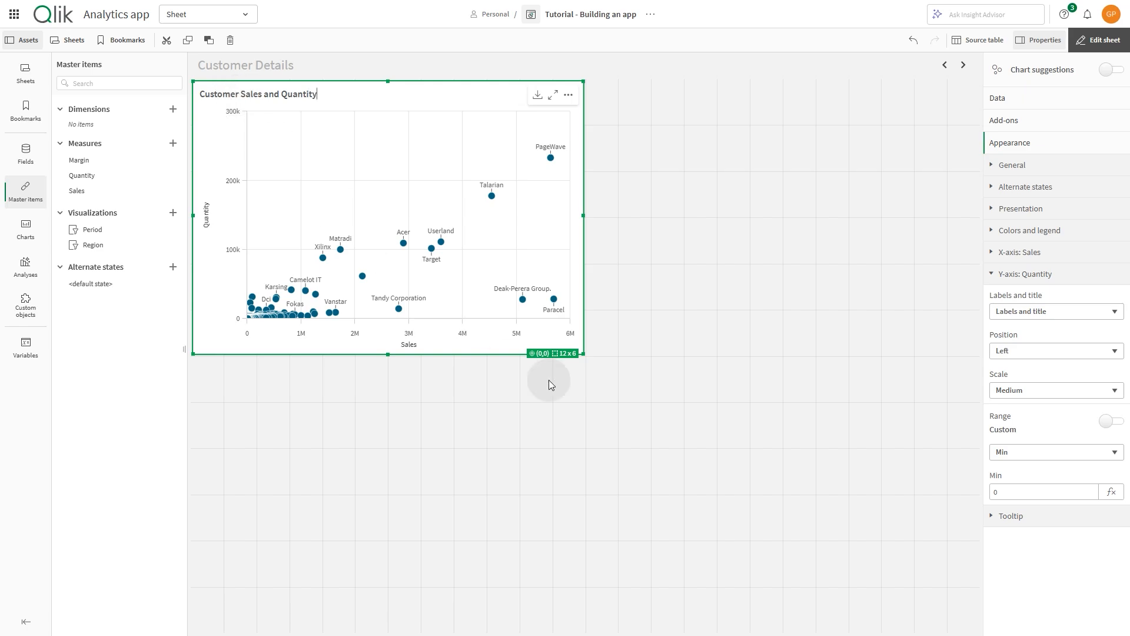
left_click_drag(583, 354, 978, 354)
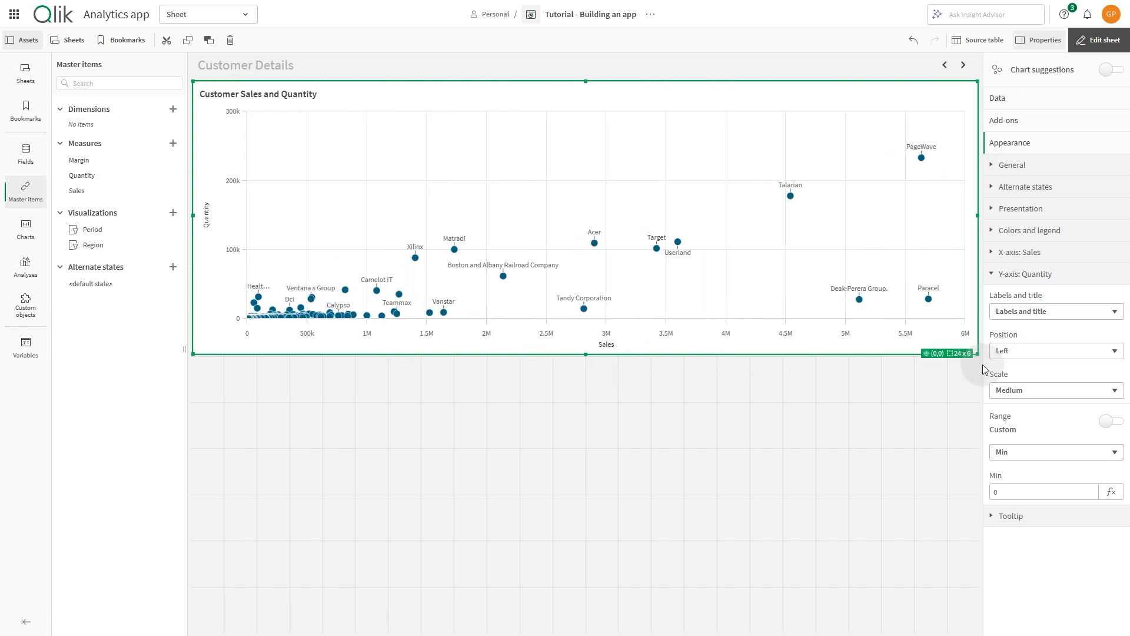
left_click_drag(193, 223, 381, 239)
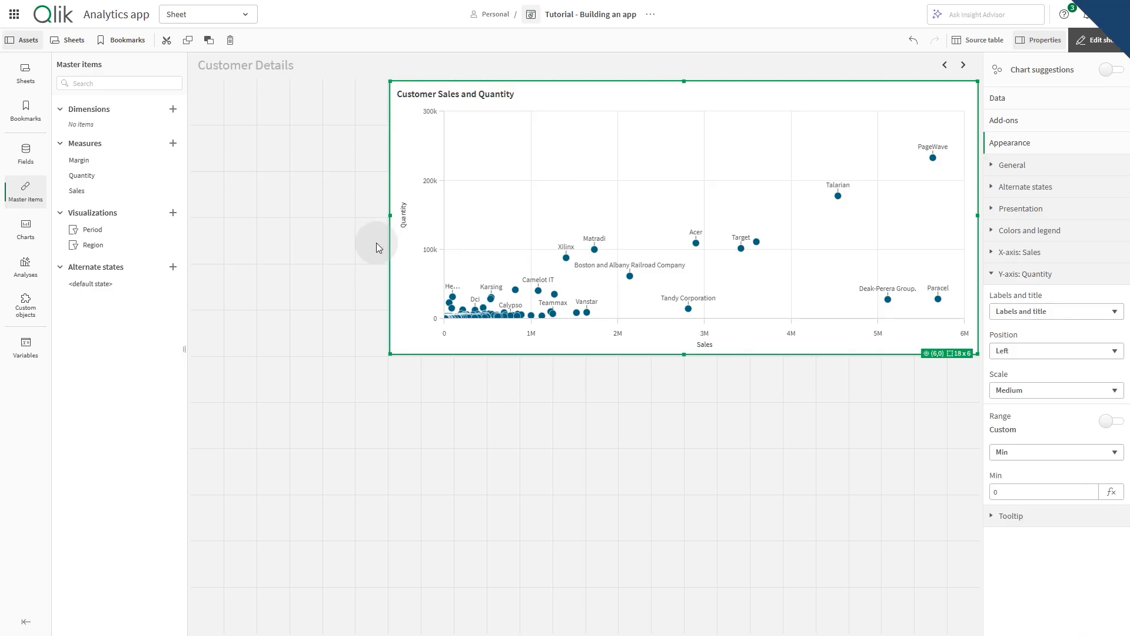
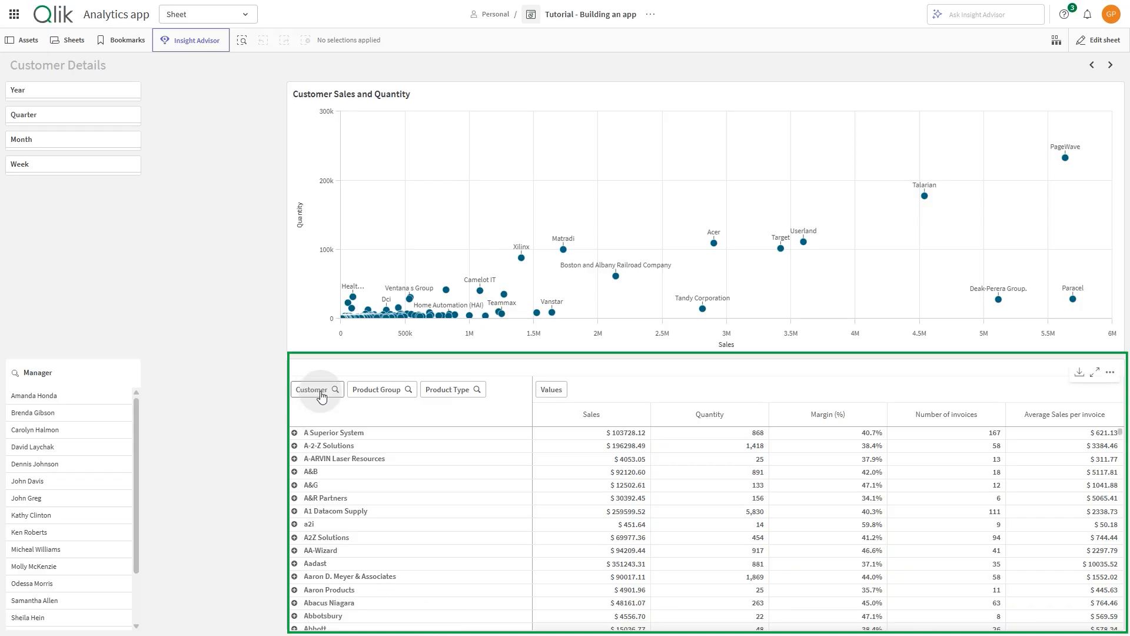
Move Product Group ahead of Customer in the finished sheet's pivot table and expand Alcoholic Beverages.
left_click_drag(321, 395, 386, 389)
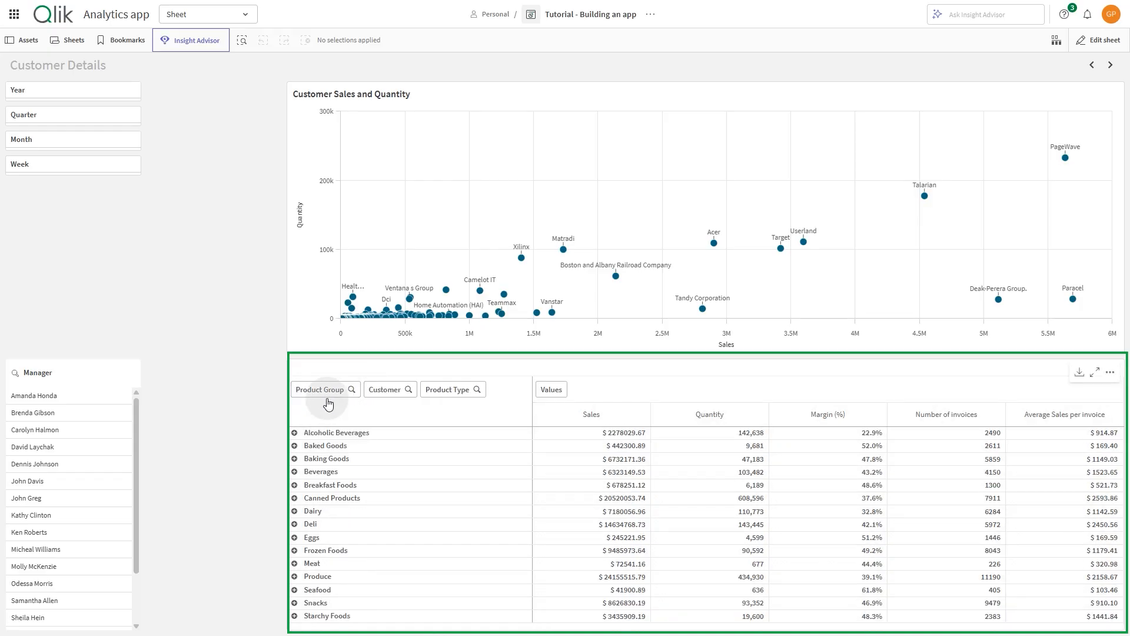
left_click(295, 433)
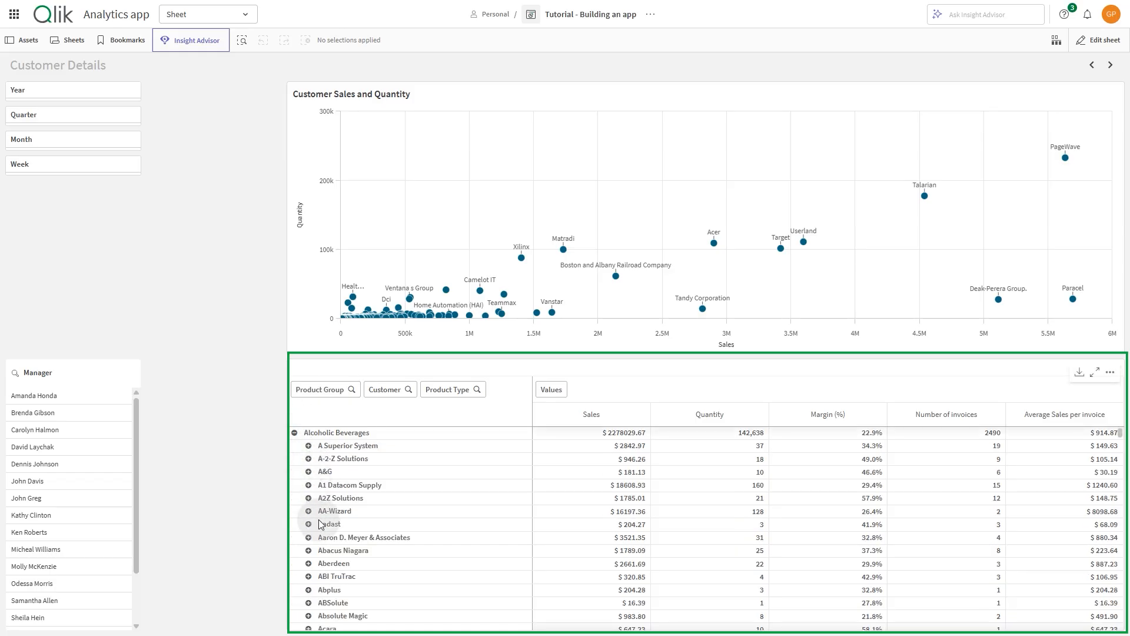
Make Product Type the pivot table's first row dimension and expand Baking Goods down to its customers.
left_click_drag(451, 393, 329, 396)
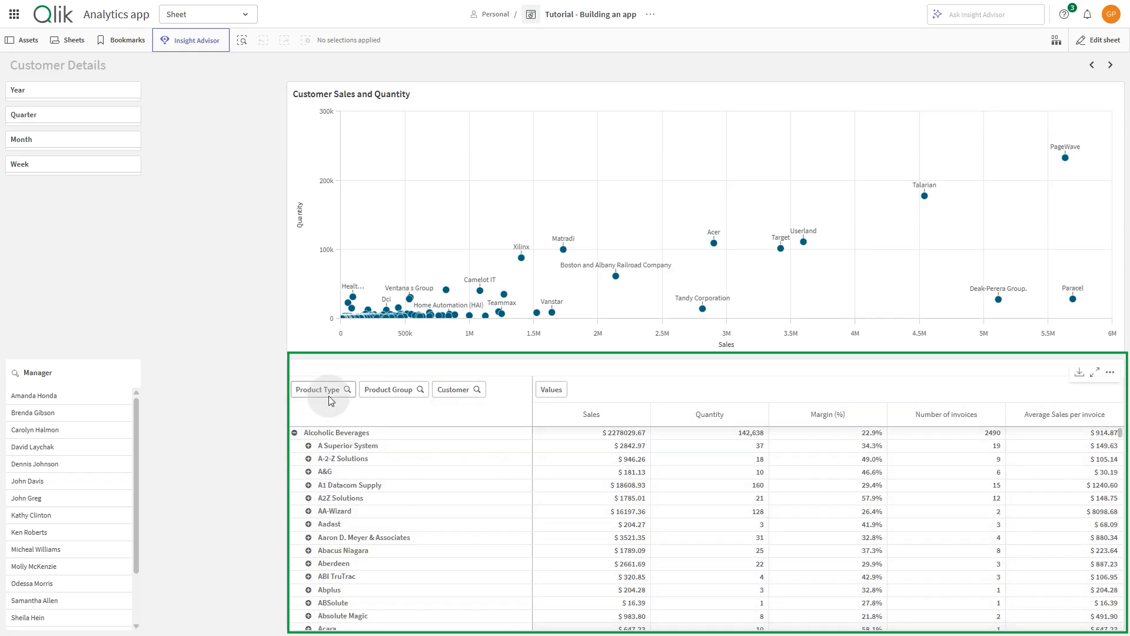
left_click(296, 434)
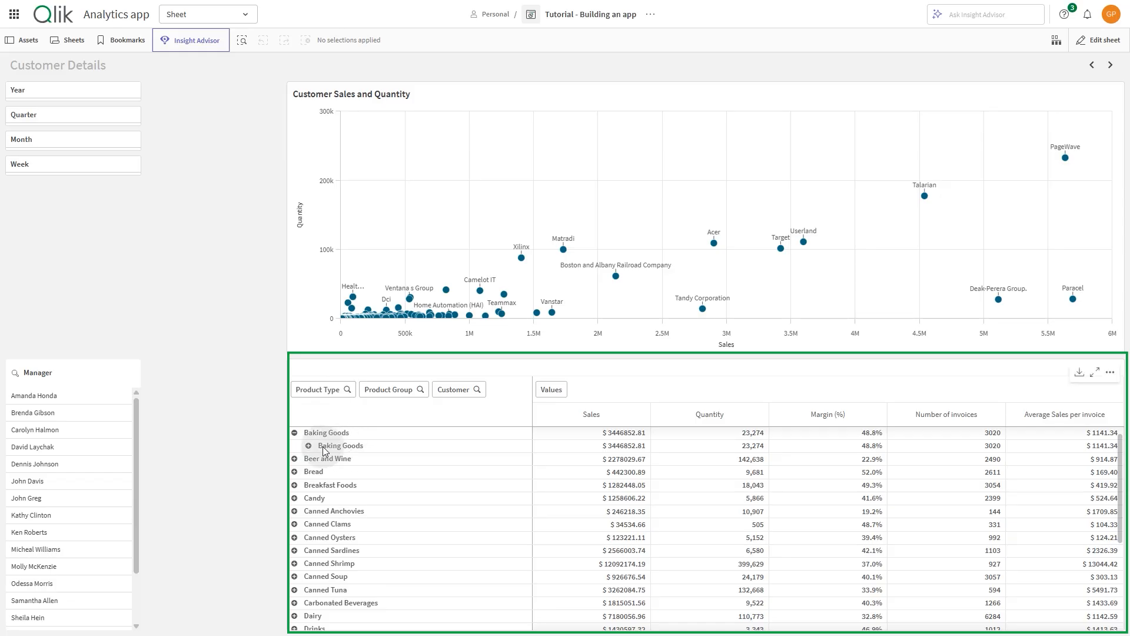
left_click(308, 446)
scroll(792, 493, "down", 3)
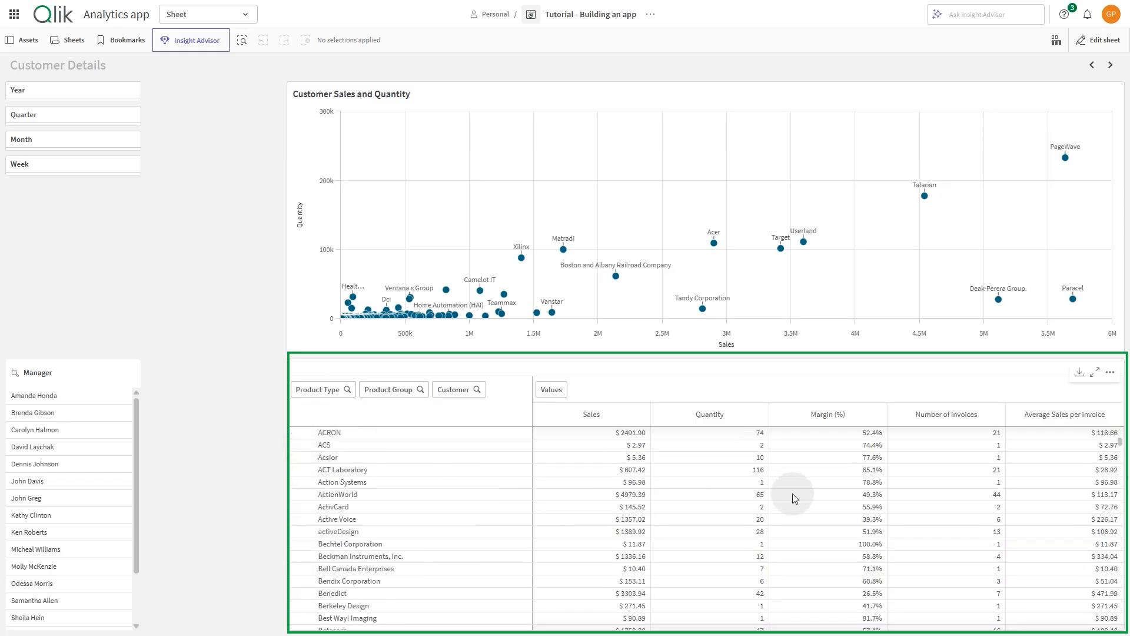
Move Customer ahead of Product Group in the pivot table and expand one of the nested rows.
scroll(548, 495, "up", 3)
left_click_drag(461, 398, 401, 402)
left_click(308, 459)
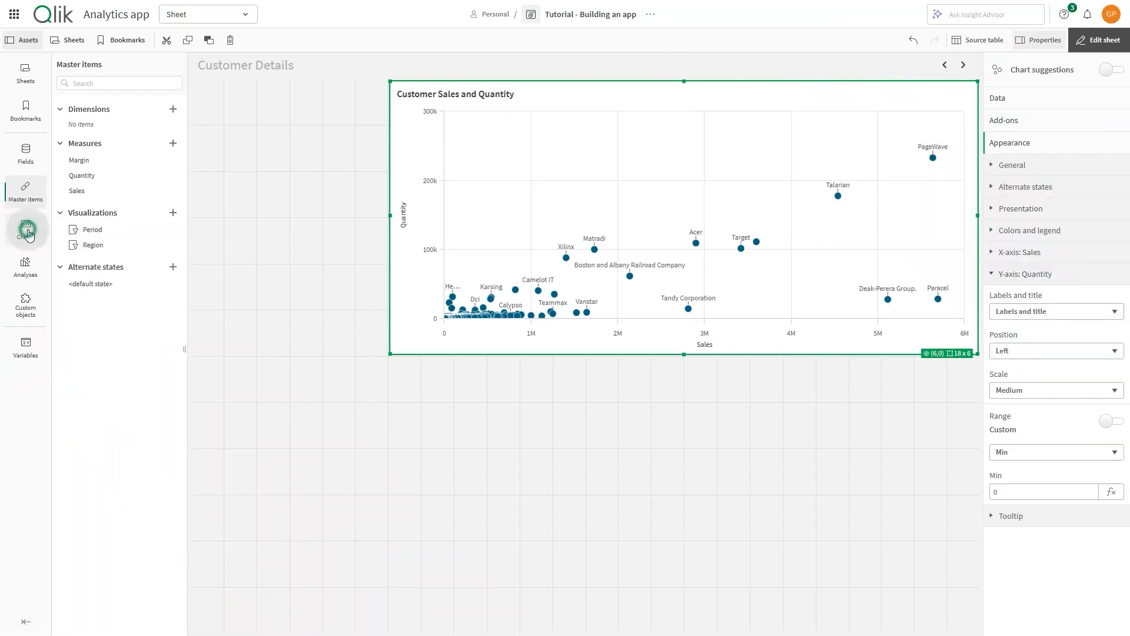
Add a pivot table below the scatter plot and resize it to the same 18 x 6 grid cells.
left_click(27, 231)
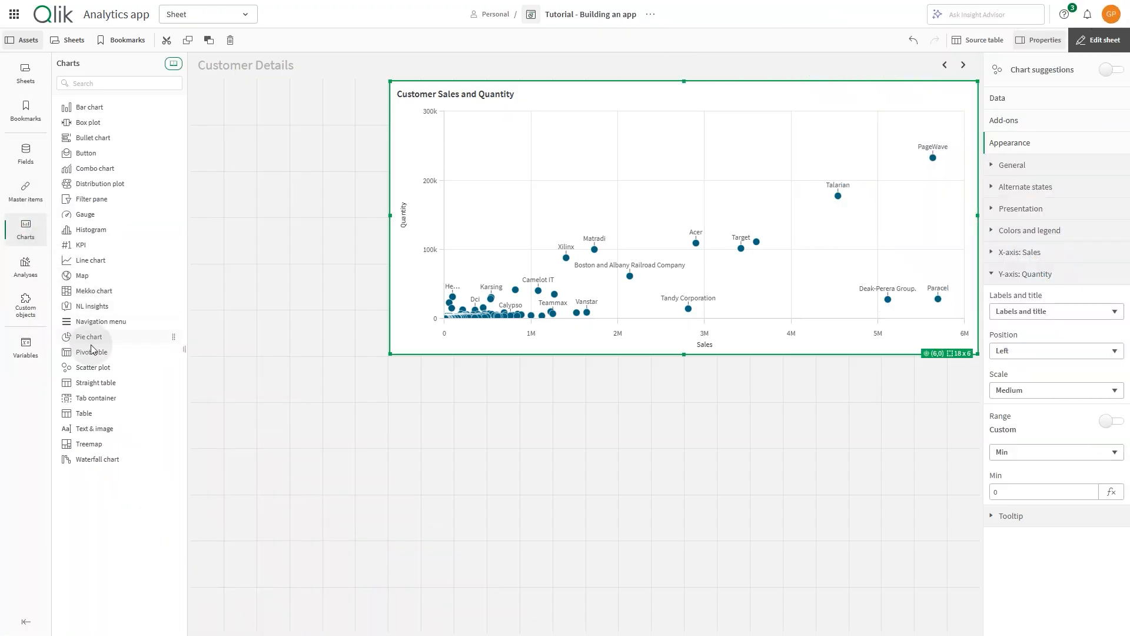
left_click_drag(91, 353, 969, 501)
left_click_drag(199, 489, 399, 492)
Add the Customer field as the pivot table's row dimension.
left_click(633, 502)
type("Cus")
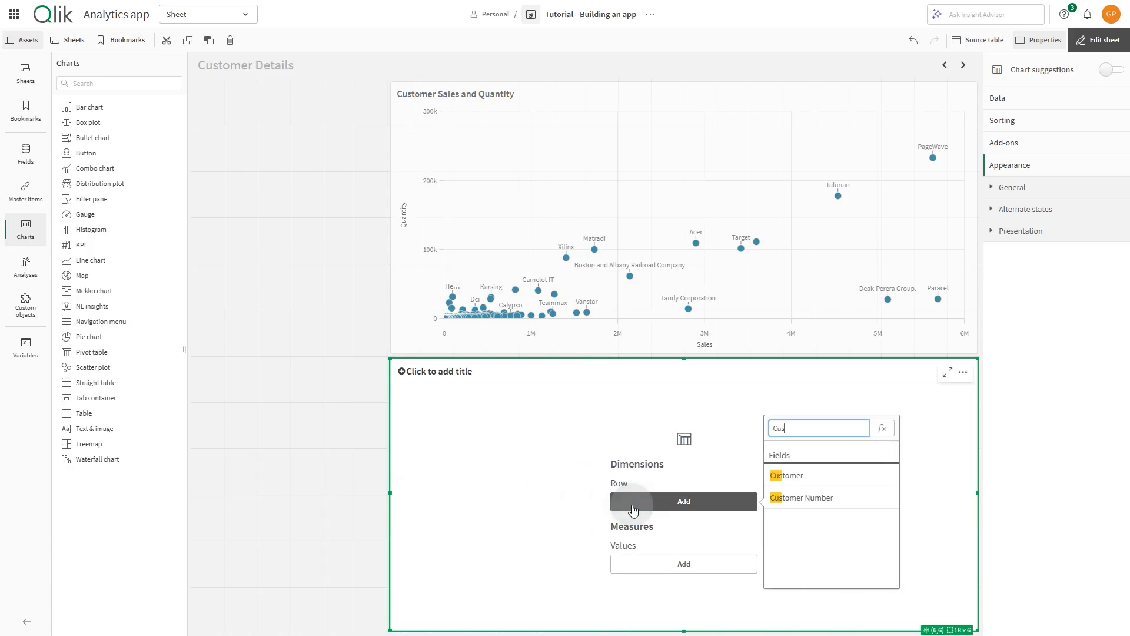
type("tom")
left_click(818, 475)
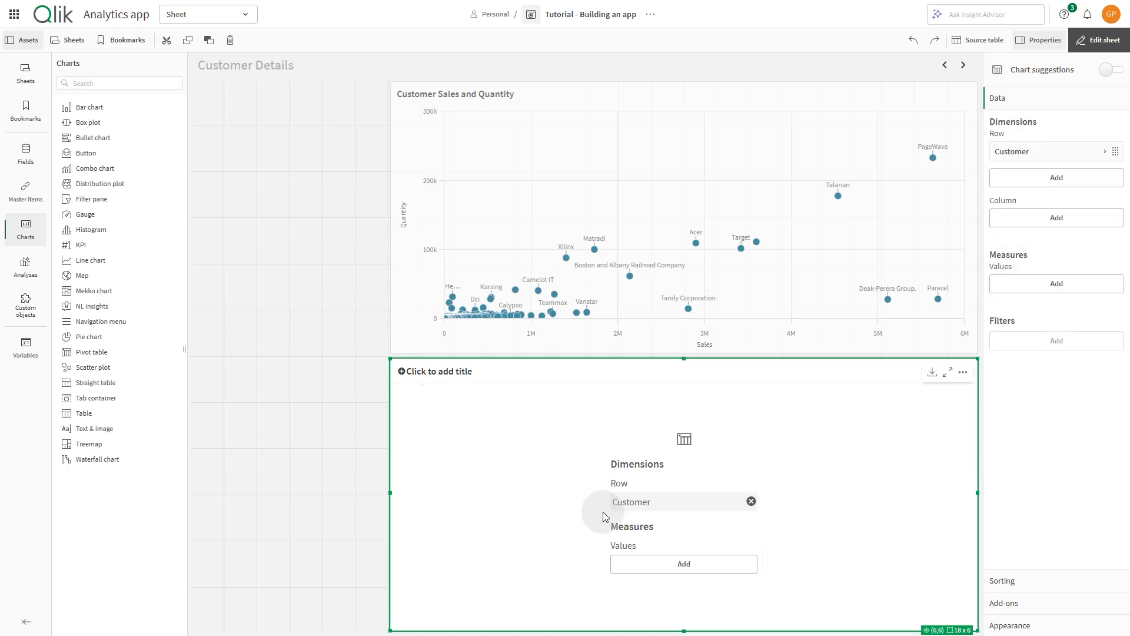
Add the master measures Sales and Quantity to the pivot table as values.
left_click(26, 190)
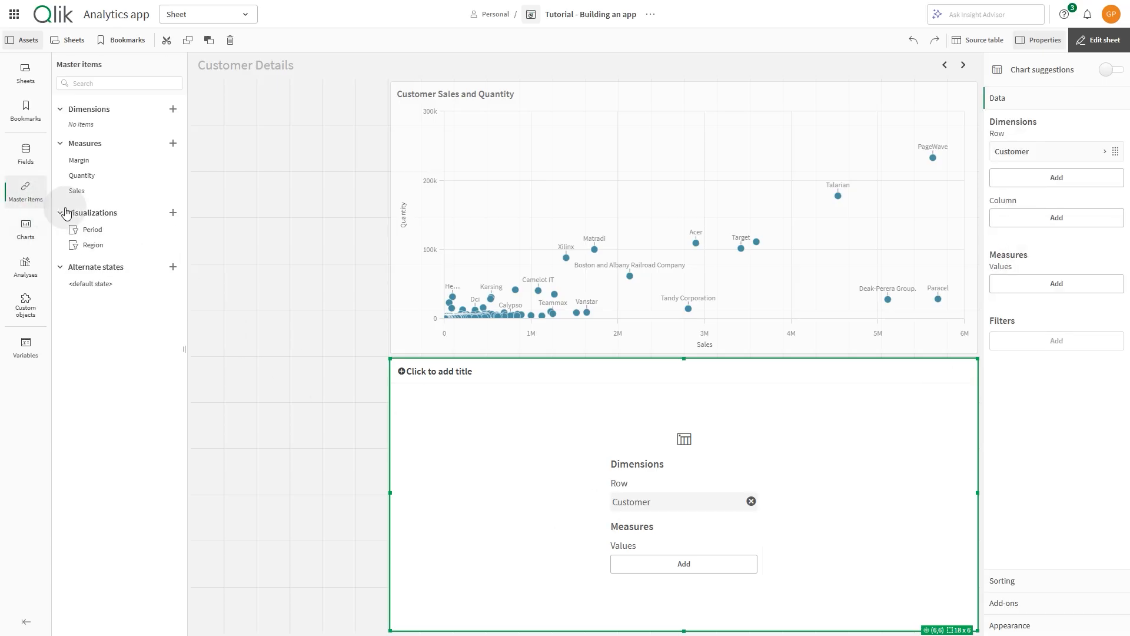
left_click_drag(89, 192, 598, 465)
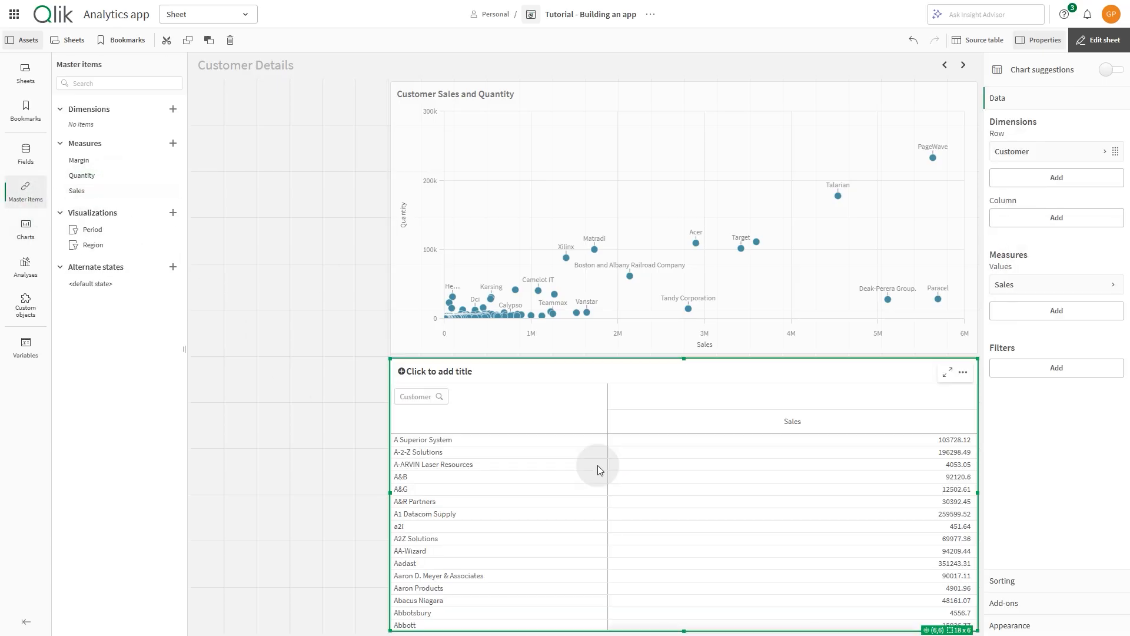
left_click_drag(83, 176, 652, 474)
left_click(651, 475)
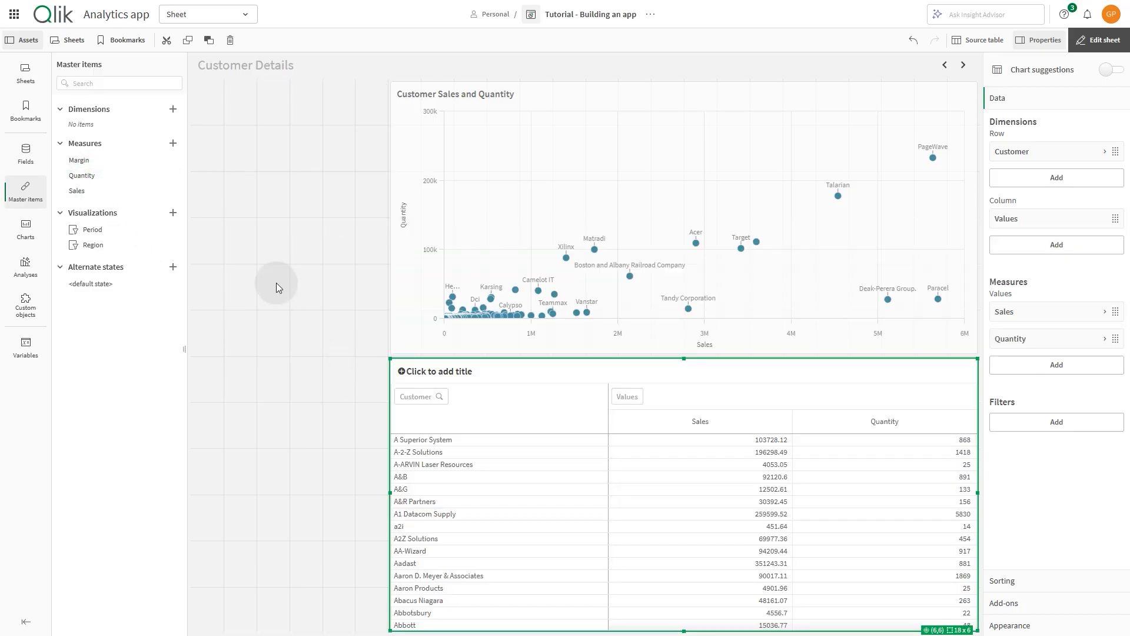
Create a new master measure named Margin (%) with the expression (Sum(Sales) -Sum (Cost)) / sum(Sales).
left_click(173, 144)
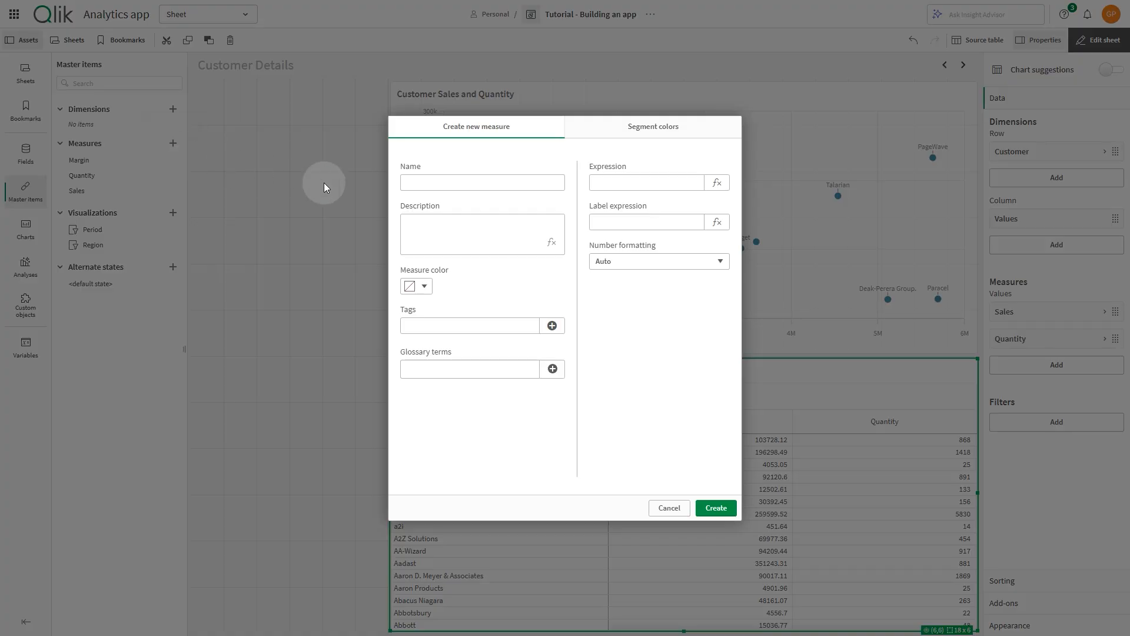
left_click(412, 184)
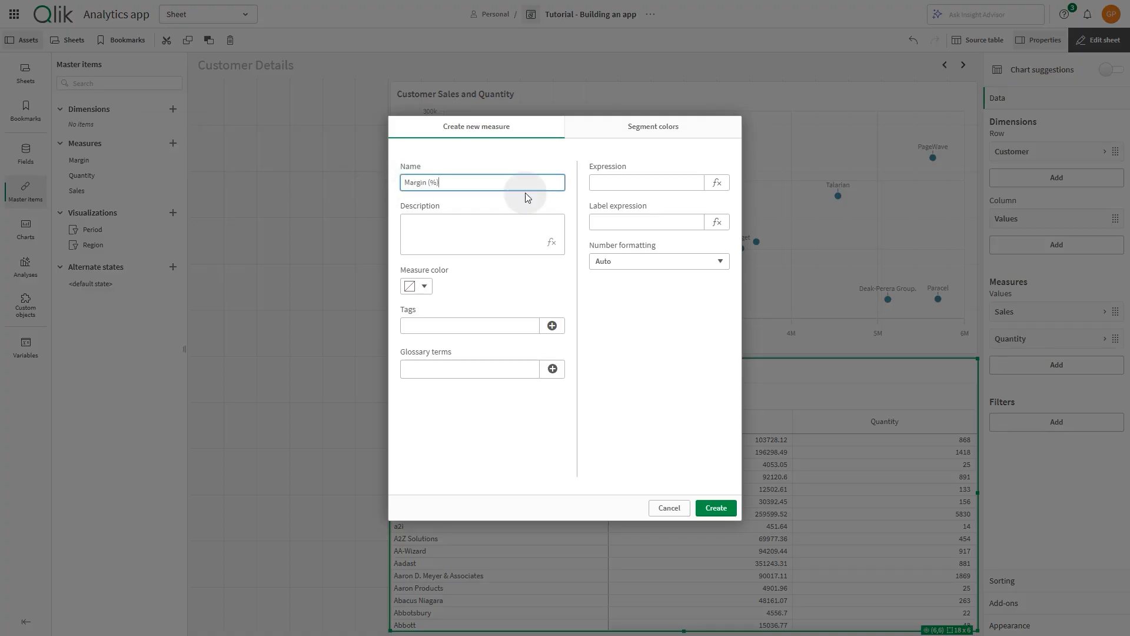
left_click(717, 183)
type("(Sum(Sales) -Sum (Cost)) / sum(Sales)")
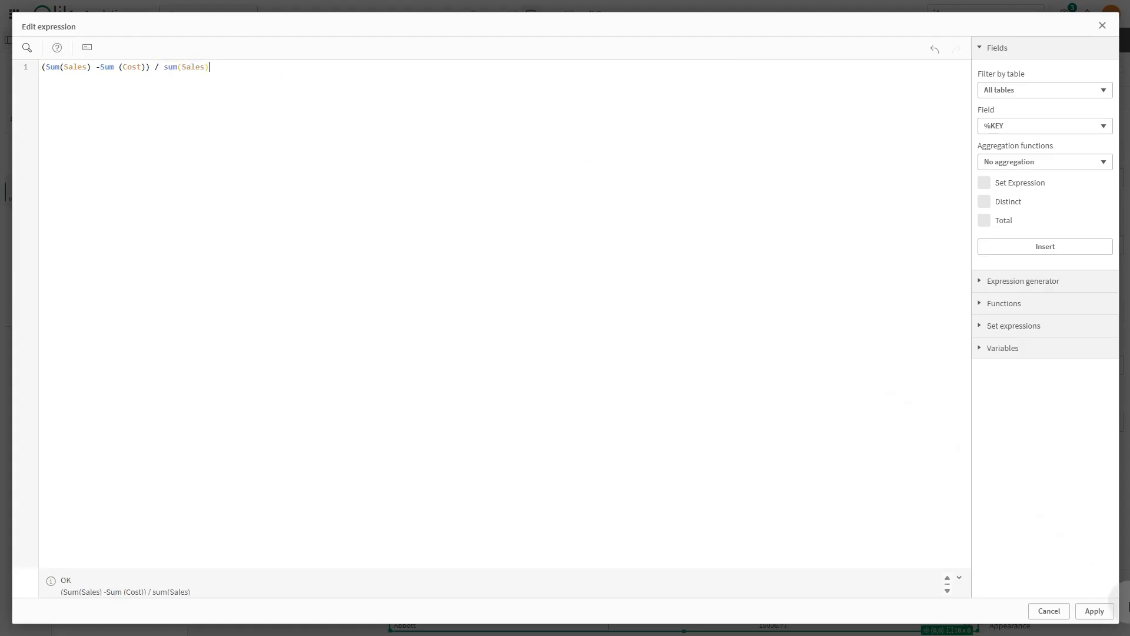
left_click(1094, 611)
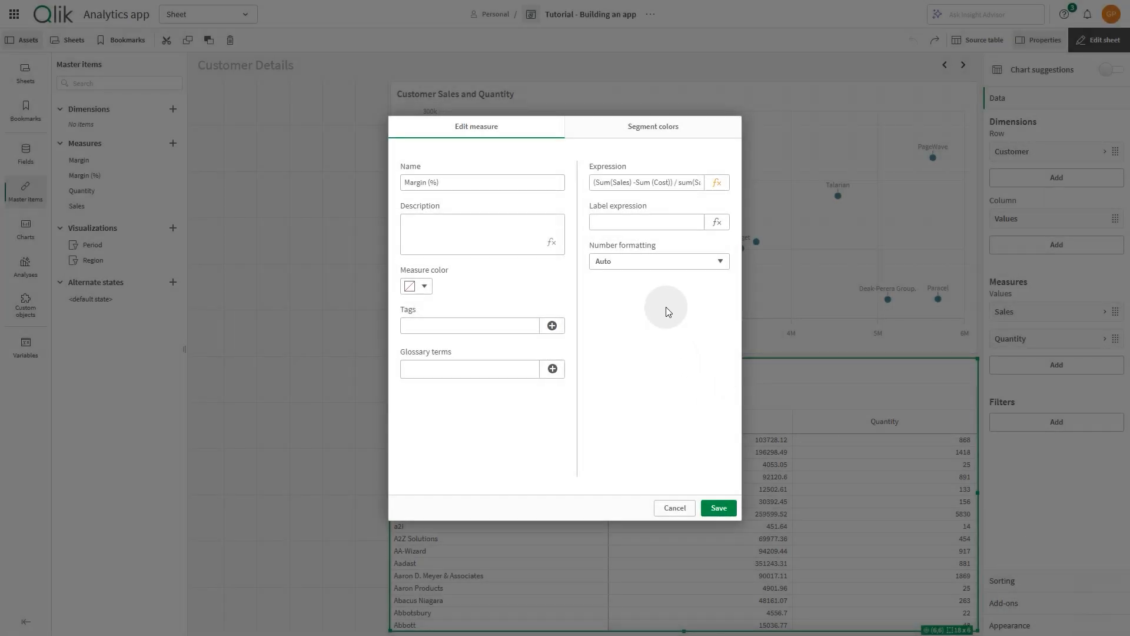
Set the Margin (%) measure's number formatting to Number with the 12.3% format and save it.
left_click(638, 261)
left_click(631, 293)
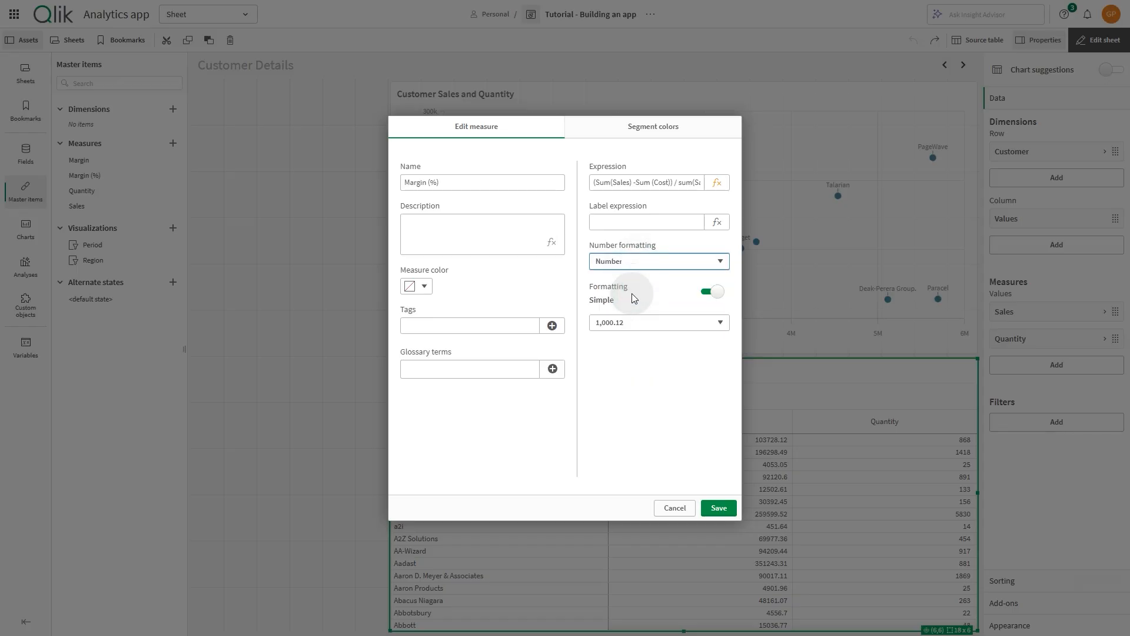
left_click(623, 323)
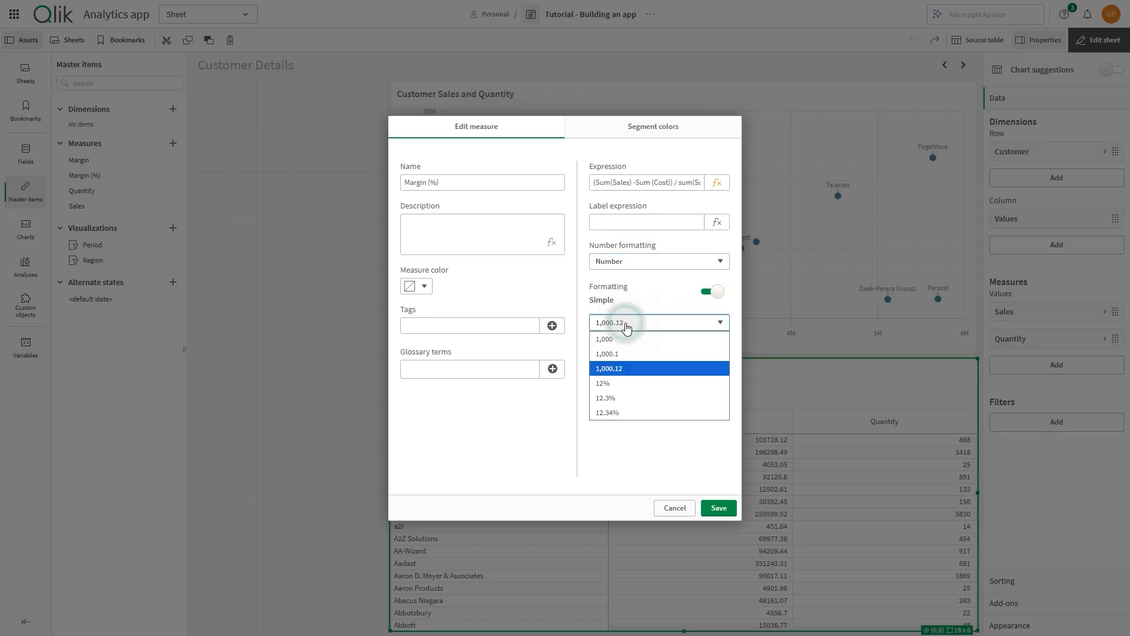
left_click(624, 398)
left_click(719, 508)
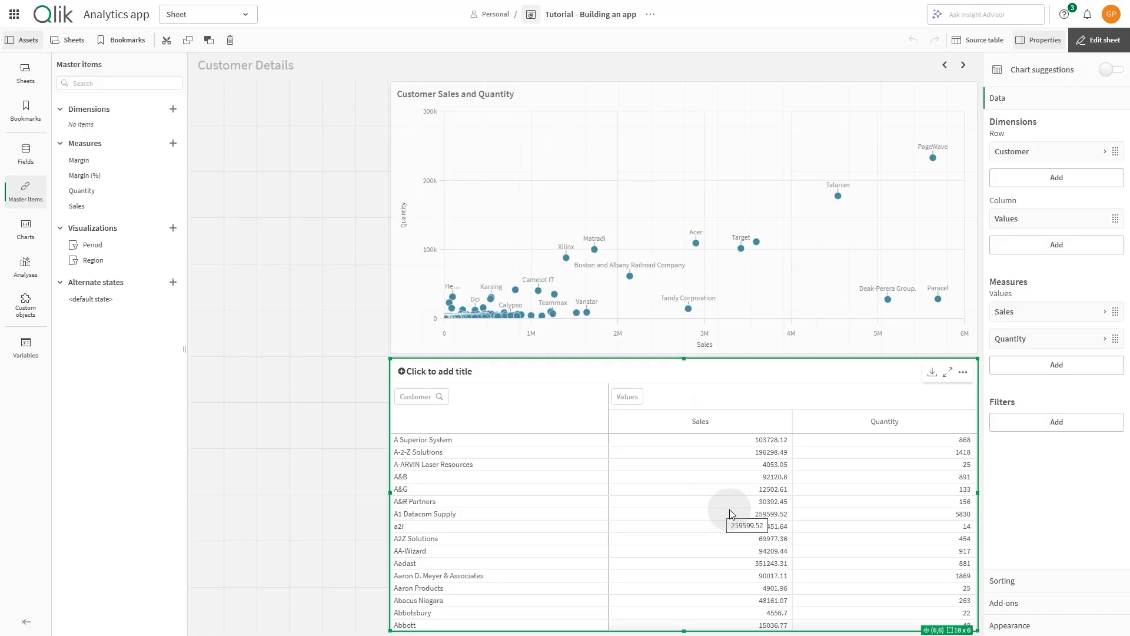
Add the master measure Margin (%) to the pivot table as a value.
left_click_drag(74, 174, 616, 468)
left_click(658, 474)
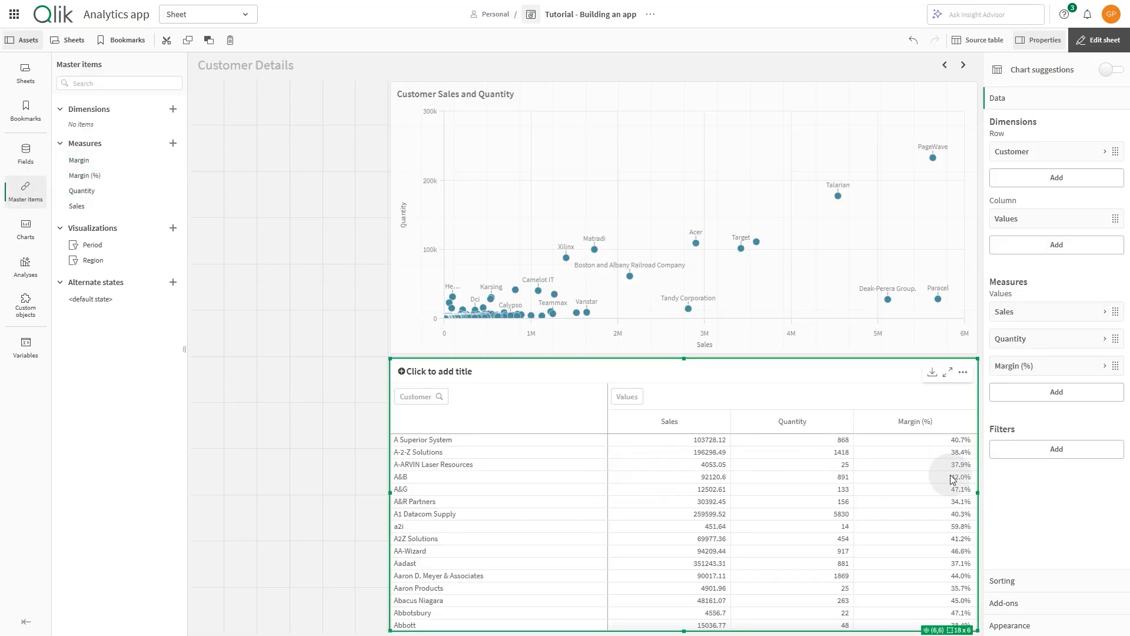
Start another pivot table measure from an expression that begins with the Count function.
left_click(1021, 393)
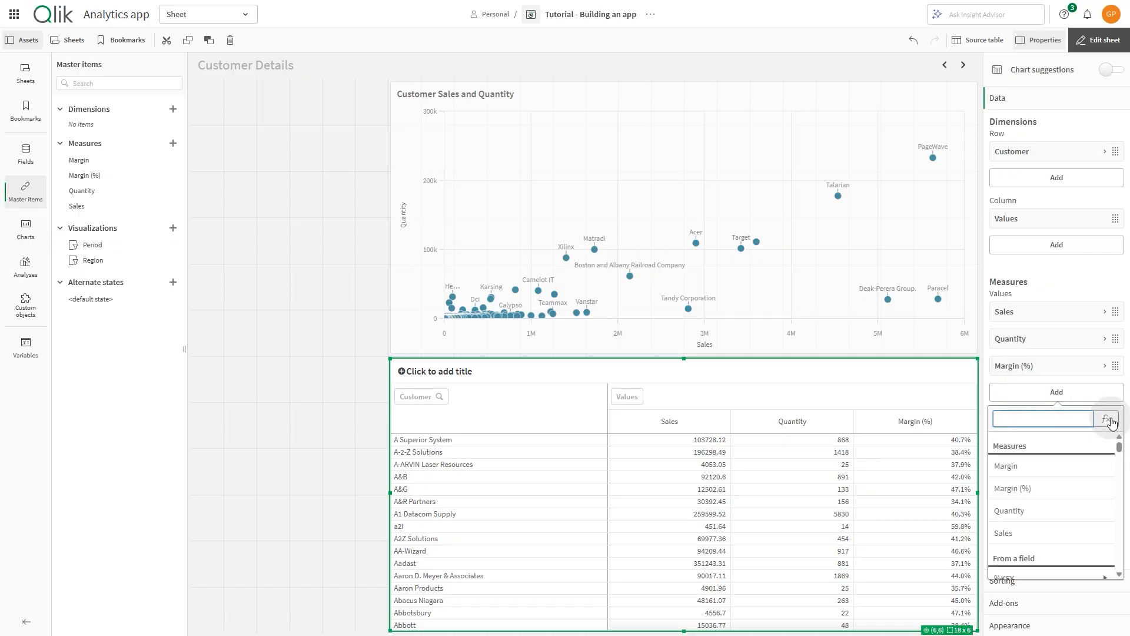
left_click(1108, 420)
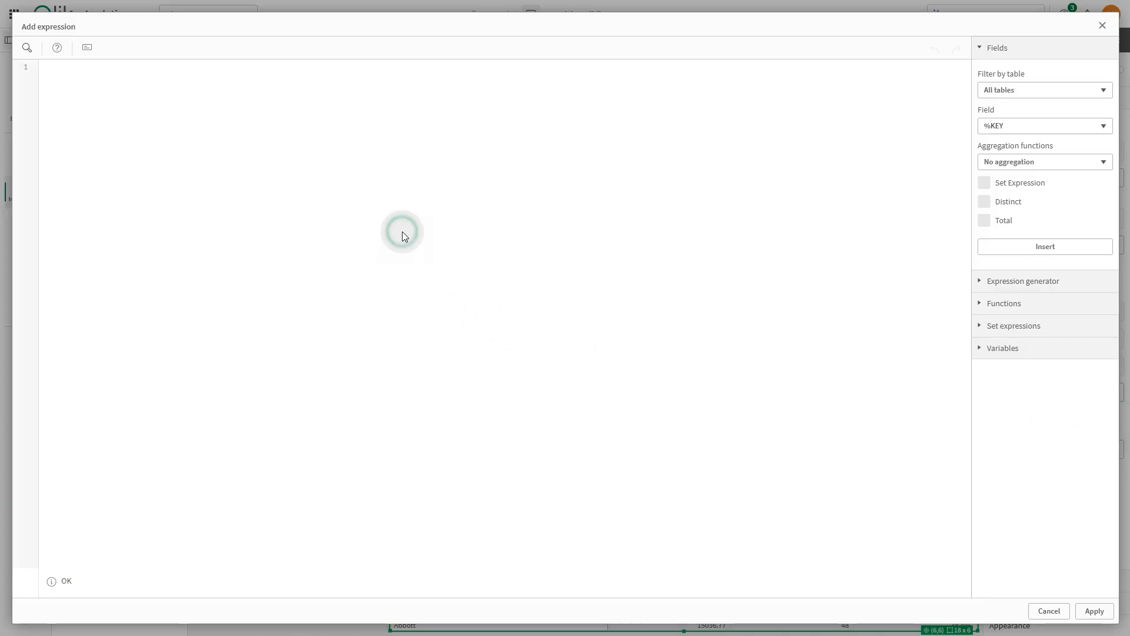
type("Count (")
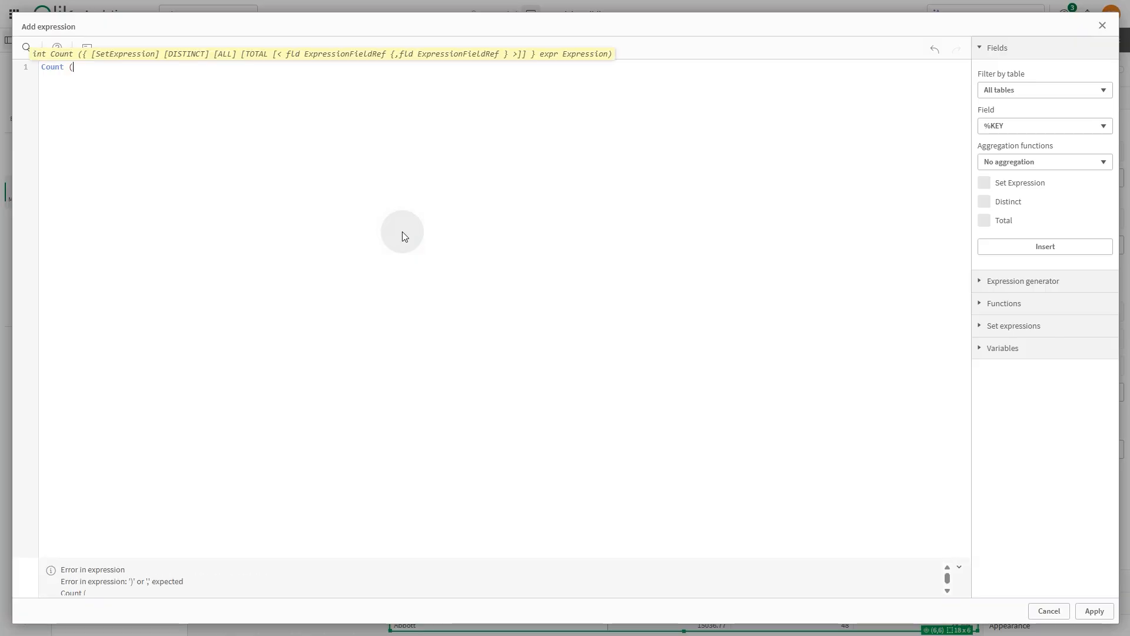
Complete the new table measure's expression as Count (distinct [Invoice Number]) and apply it.
type("distinct Invo")
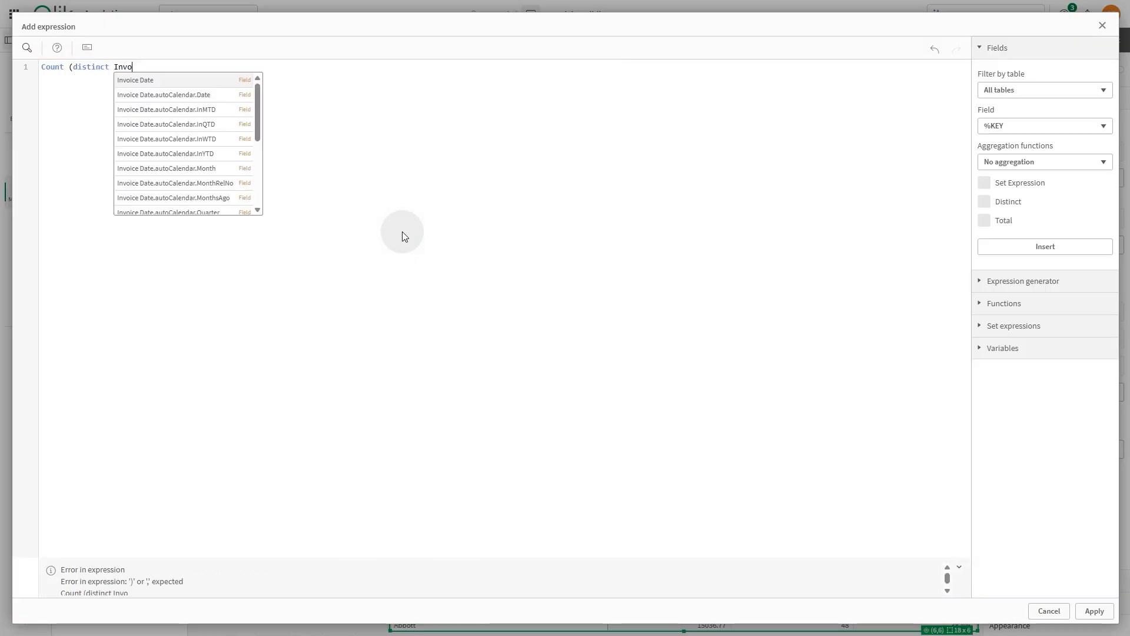
type("ic")
scroll(242, 157, "down", 5)
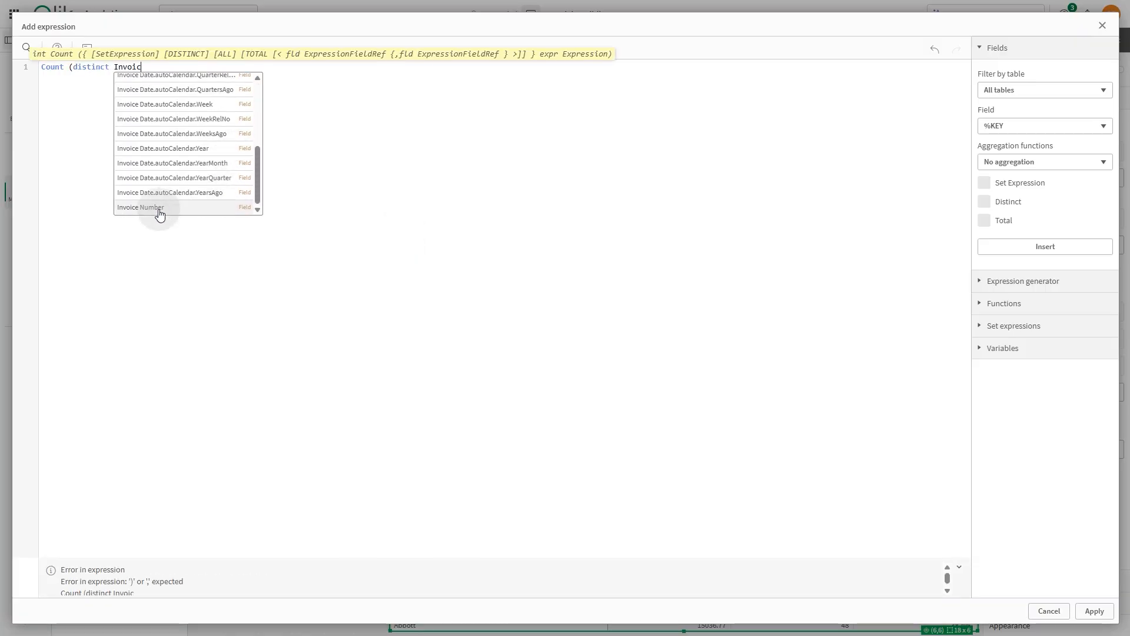
left_click(141, 211)
type(")")
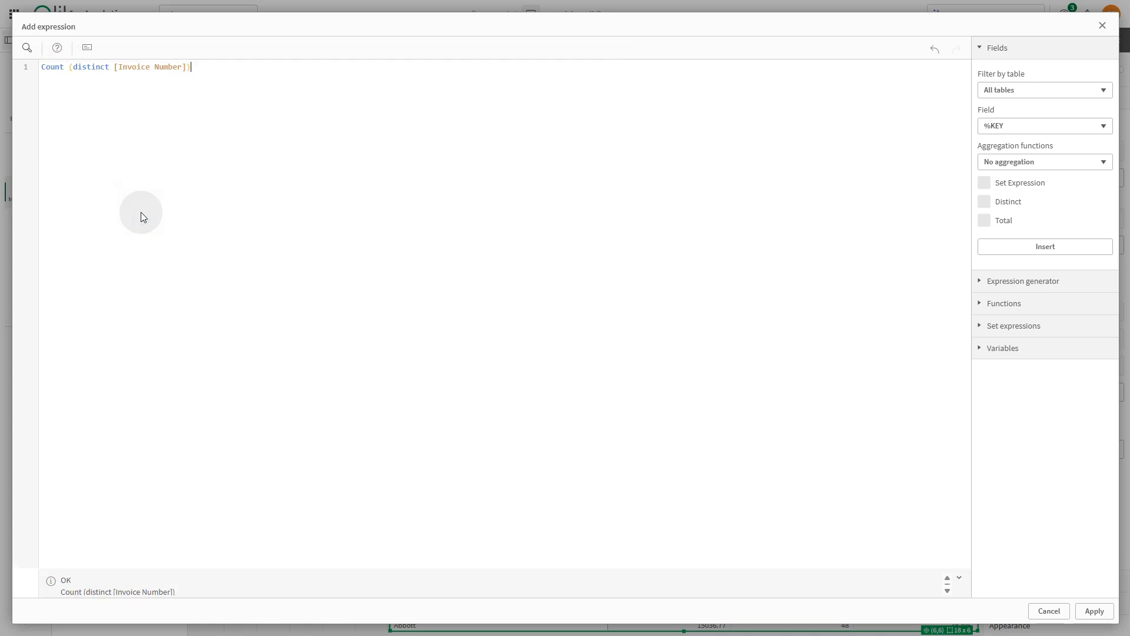
left_click(1095, 611)
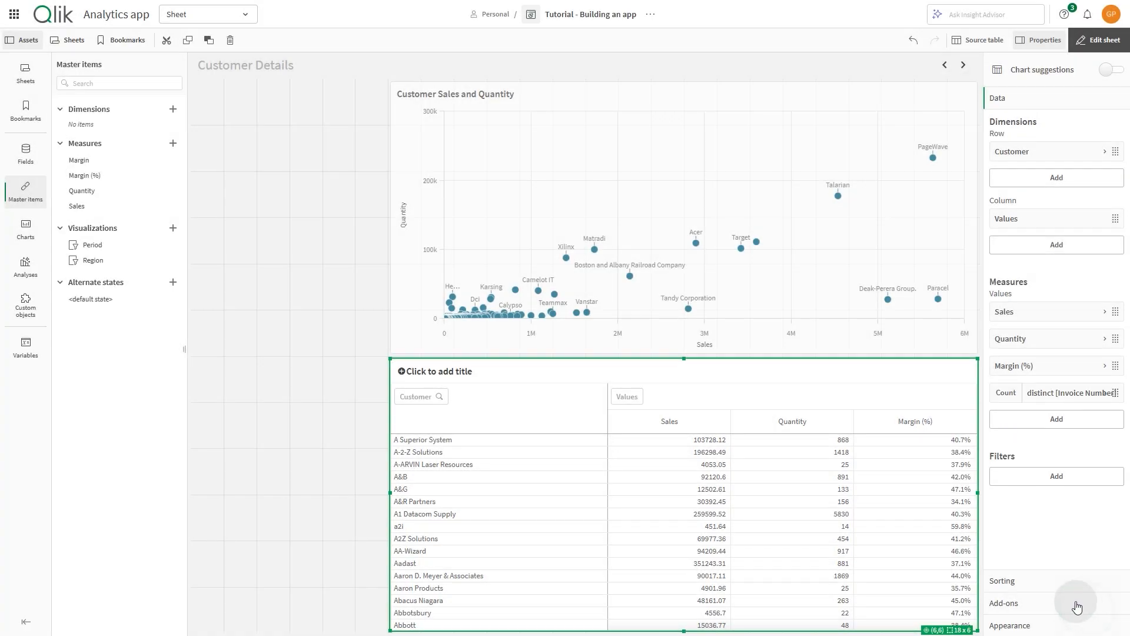
Label the distinct invoice count measure "Number of invoices".
left_click(1047, 395)
left_click(1044, 469)
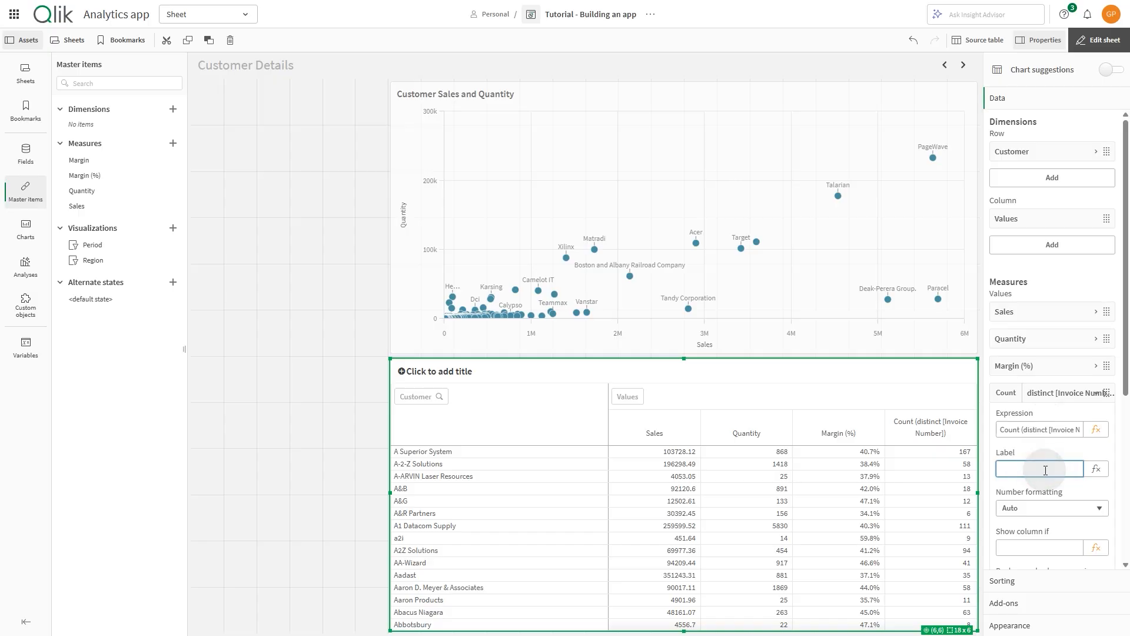
type("Number of invoices")
left_click(1070, 393)
Add another measure to the table with the expression Sum(Sales) /Count (Distinct [Invoice Number]).
left_click(1068, 430)
left_click(1106, 444)
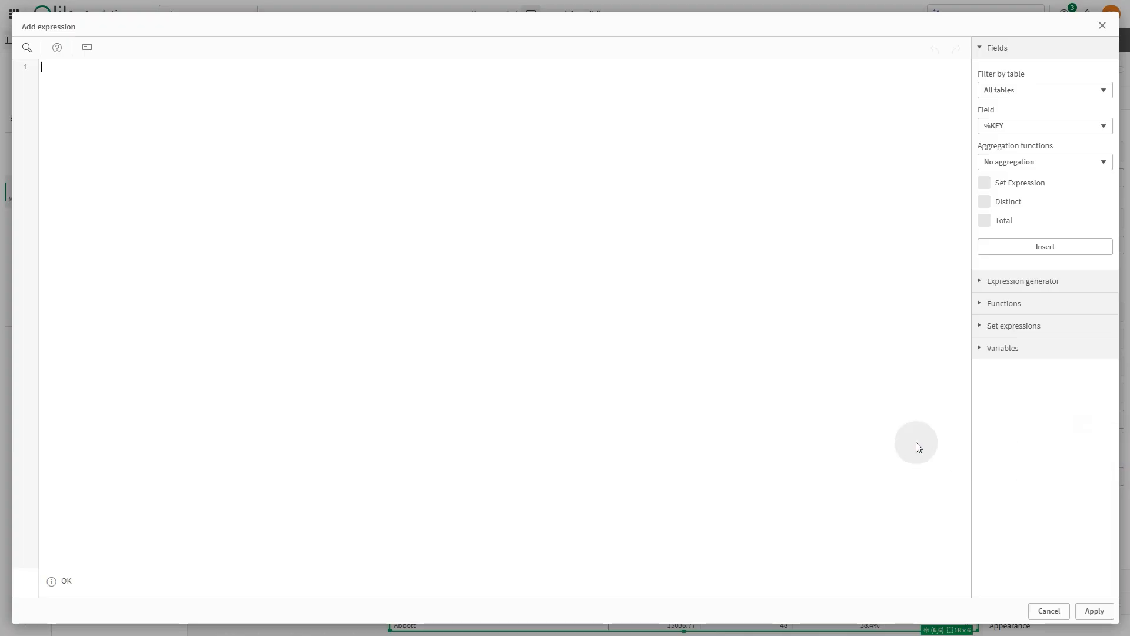
type("Su")
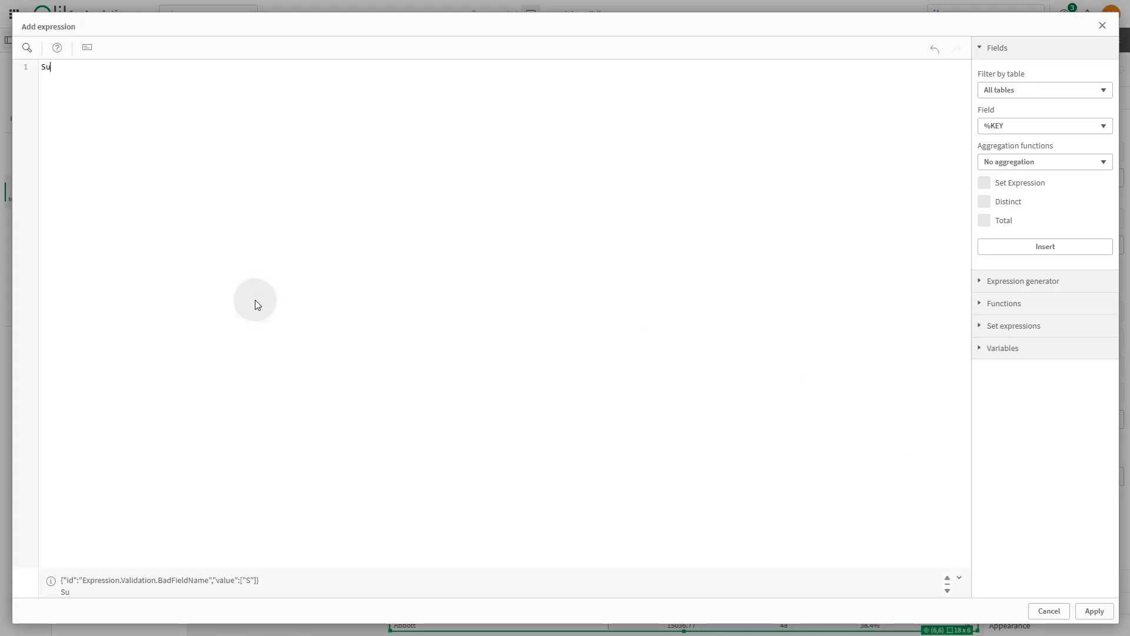
type("m(Sales)")
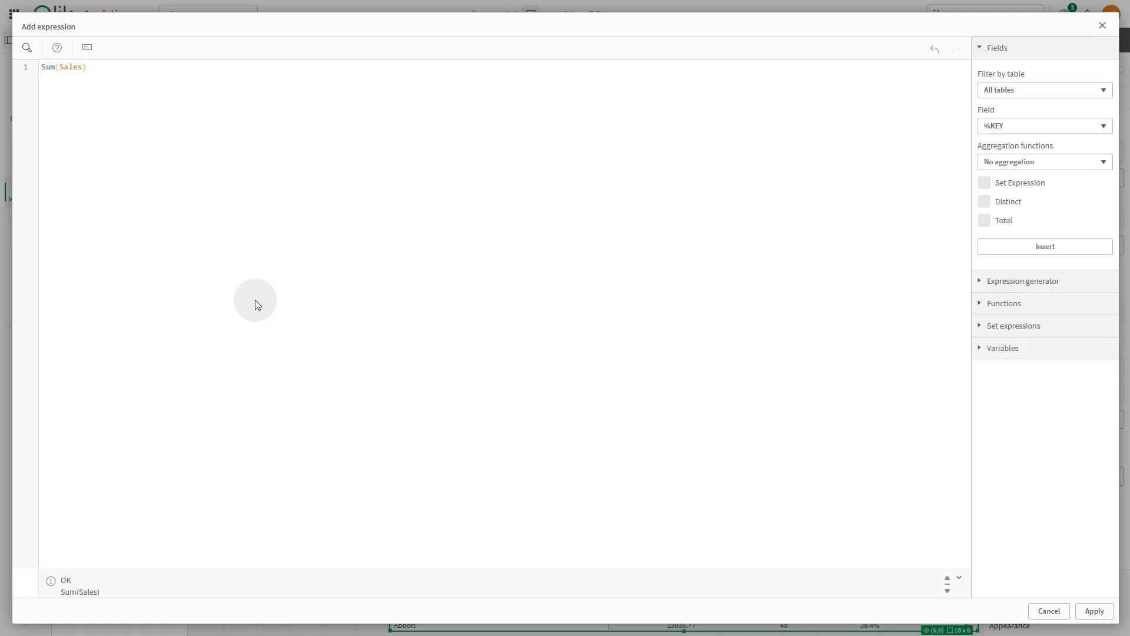
type(" /Count (Distinct ")
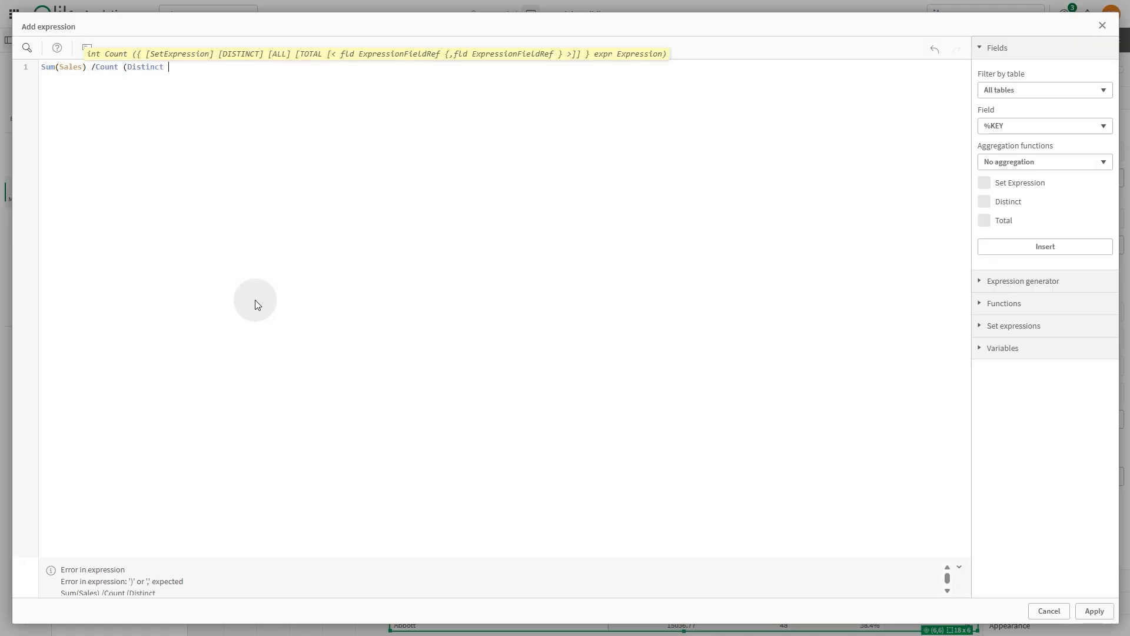
type("[Invoice Number])")
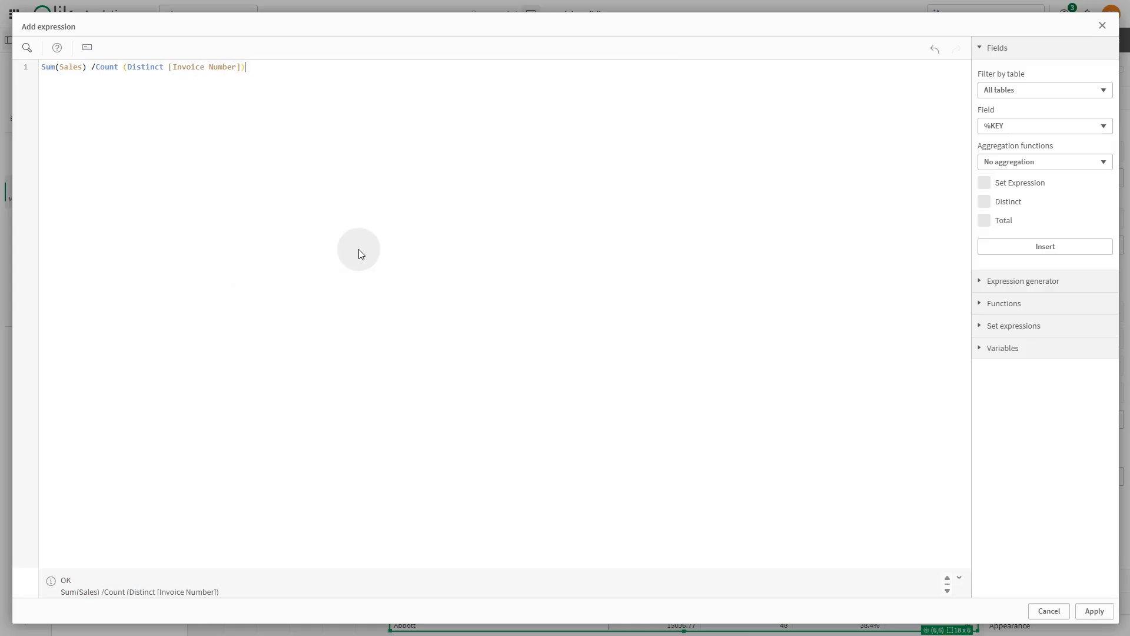
left_click(1096, 612)
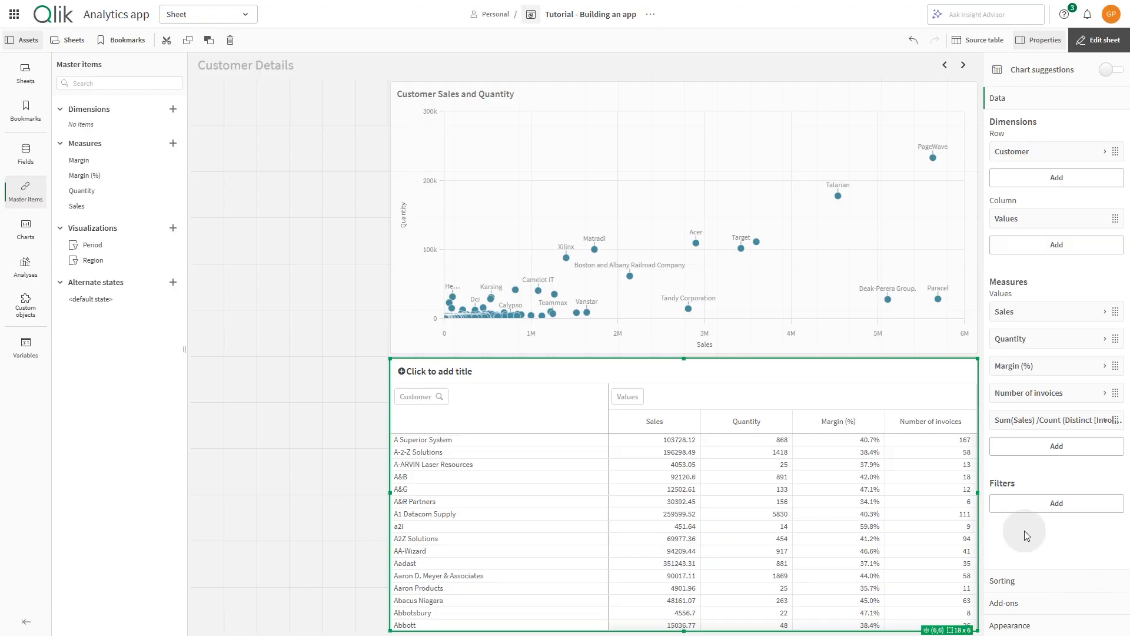
Label the sales-per-invoice measure "Average Sales per invoice" and set its number formatting to Money.
left_click(1051, 493)
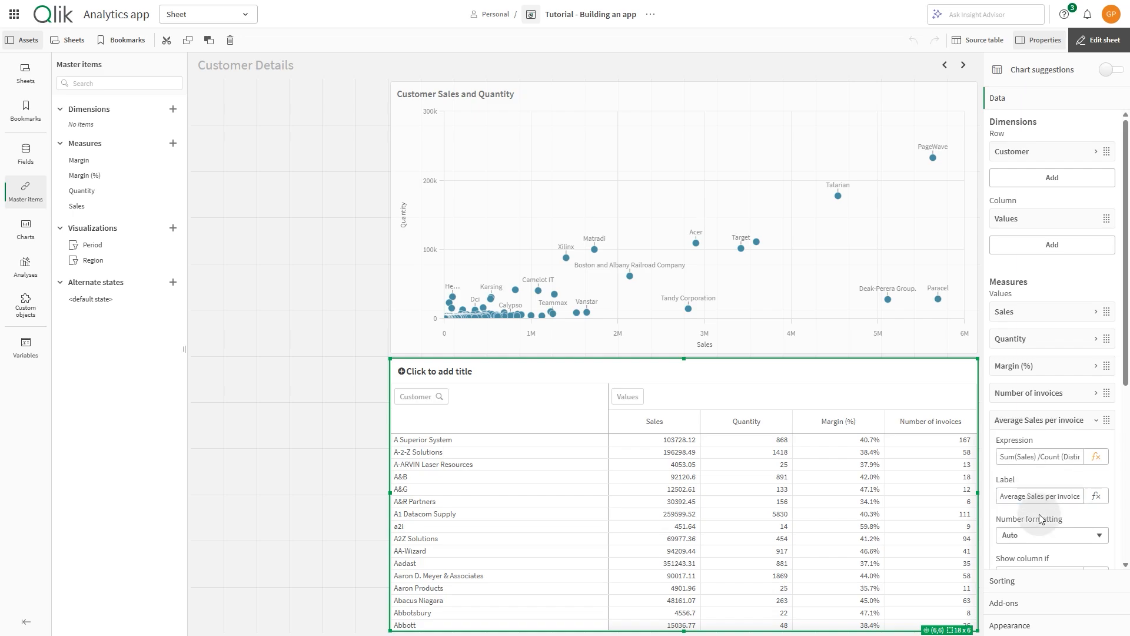
left_click(1035, 535)
left_click(1028, 464)
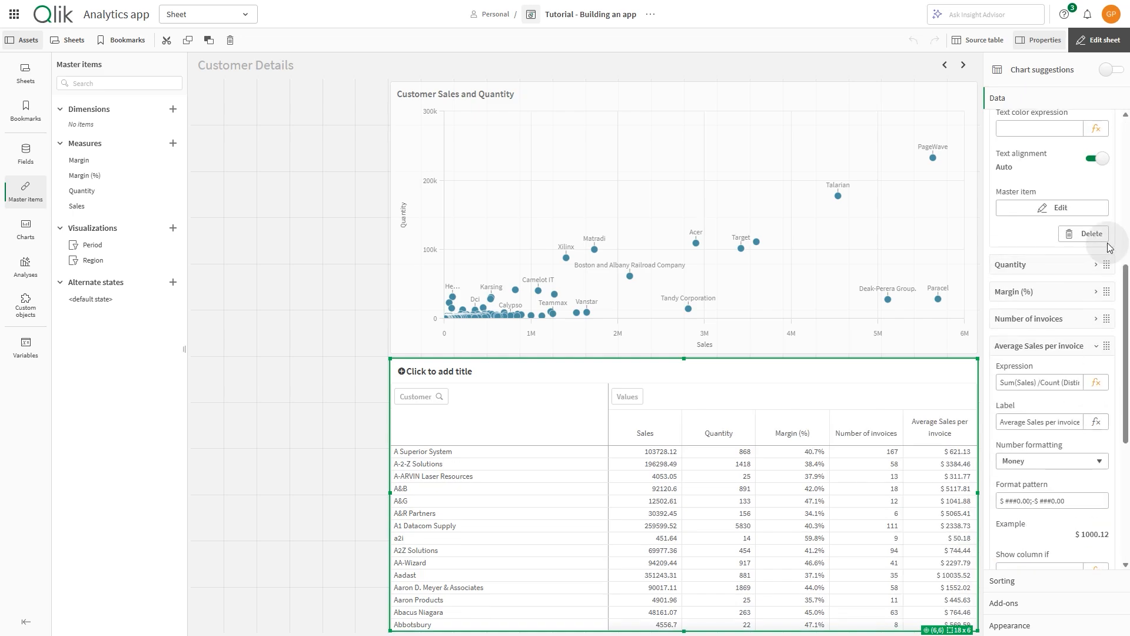
Unlink the table's Sales measure from its master measure and set its number formatting to Money.
scroll(1109, 246, "up", 2)
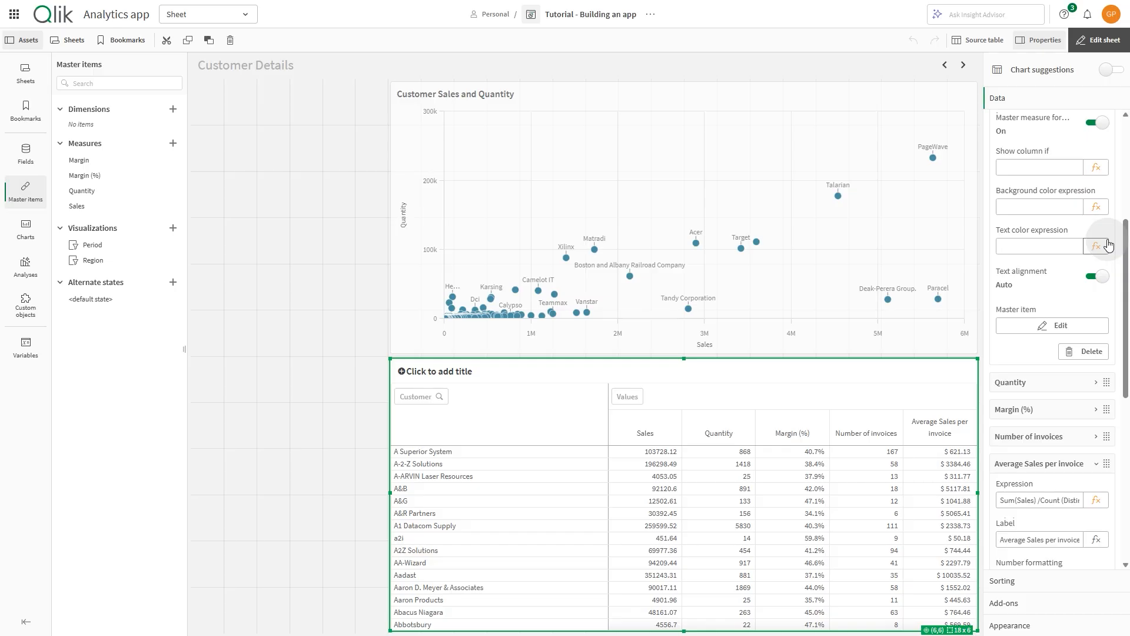
scroll(1107, 235, "up", 1)
scroll(1097, 156, "up", 2)
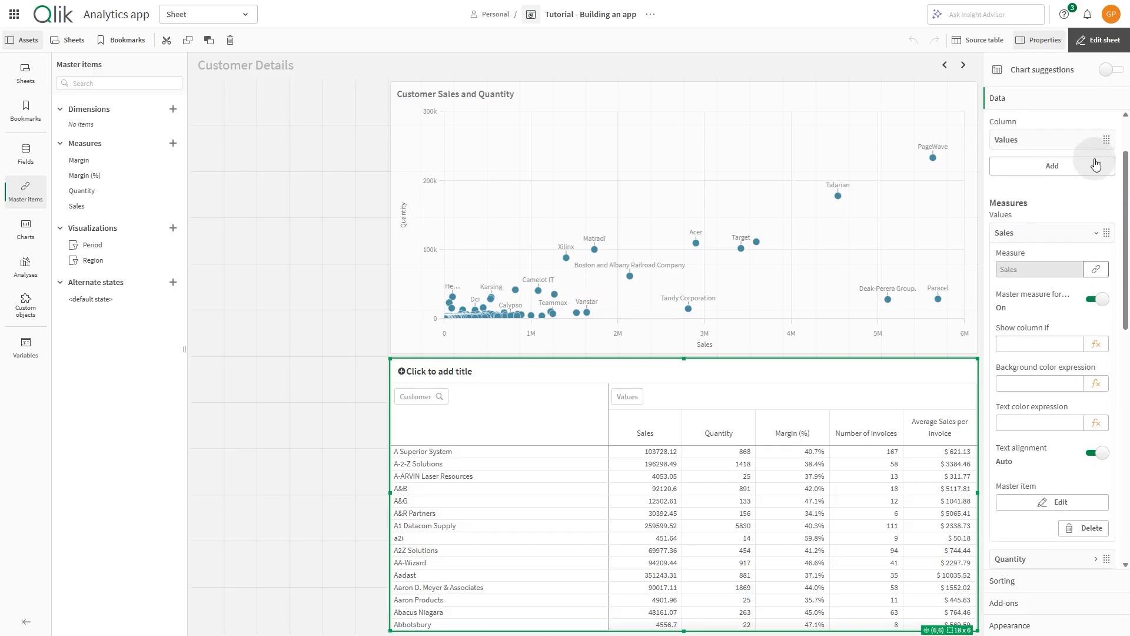
left_click(1094, 294)
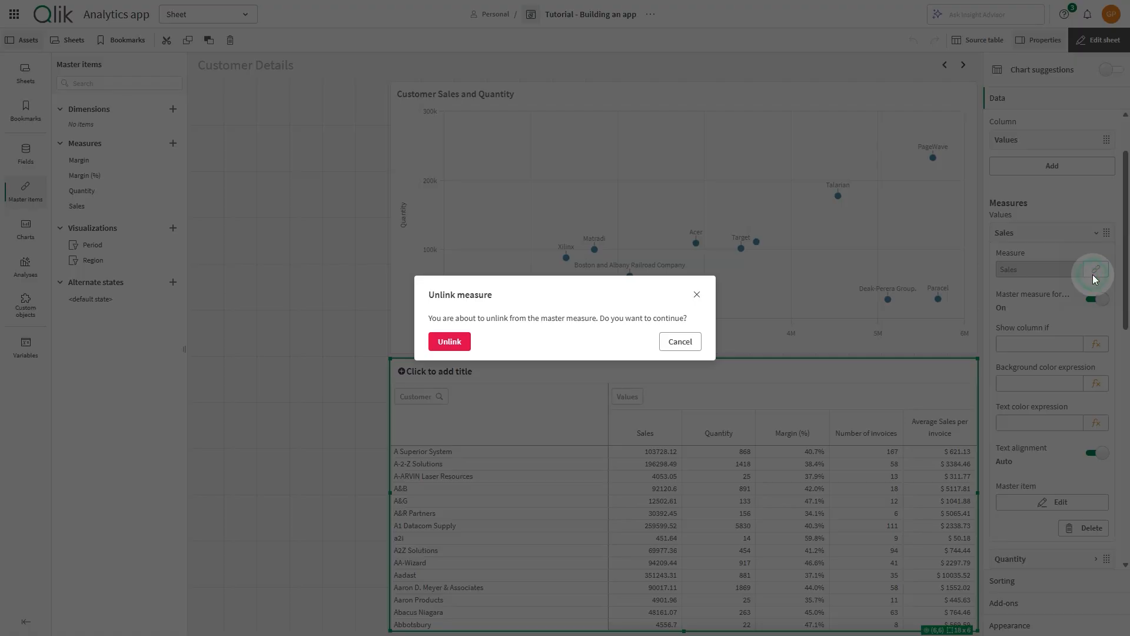
left_click(456, 346)
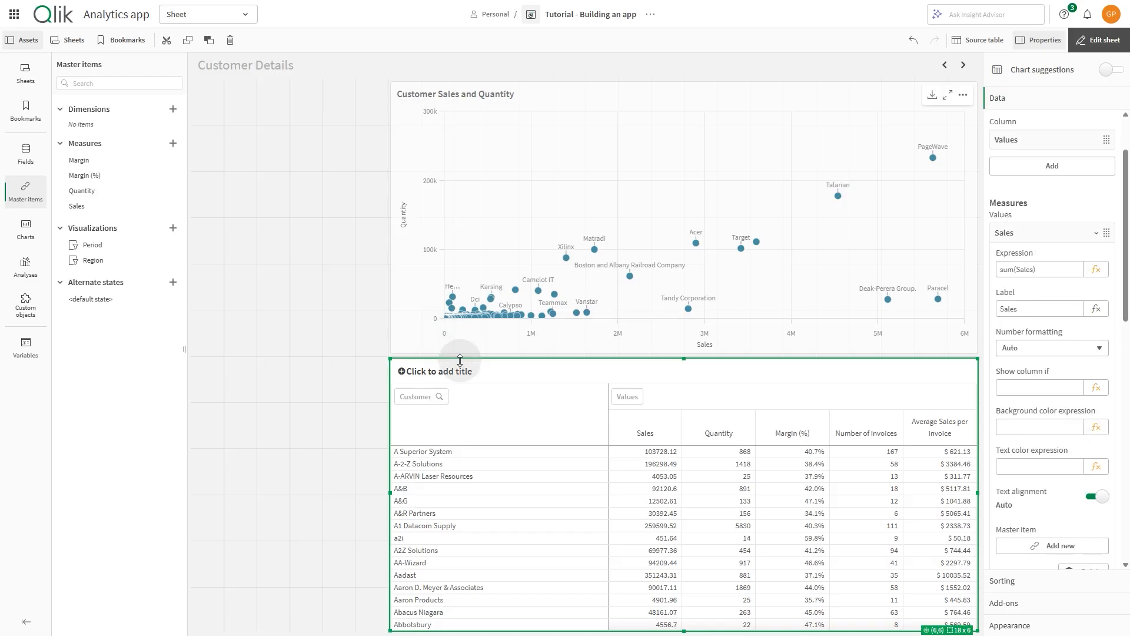
left_click(1050, 348)
left_click(1028, 401)
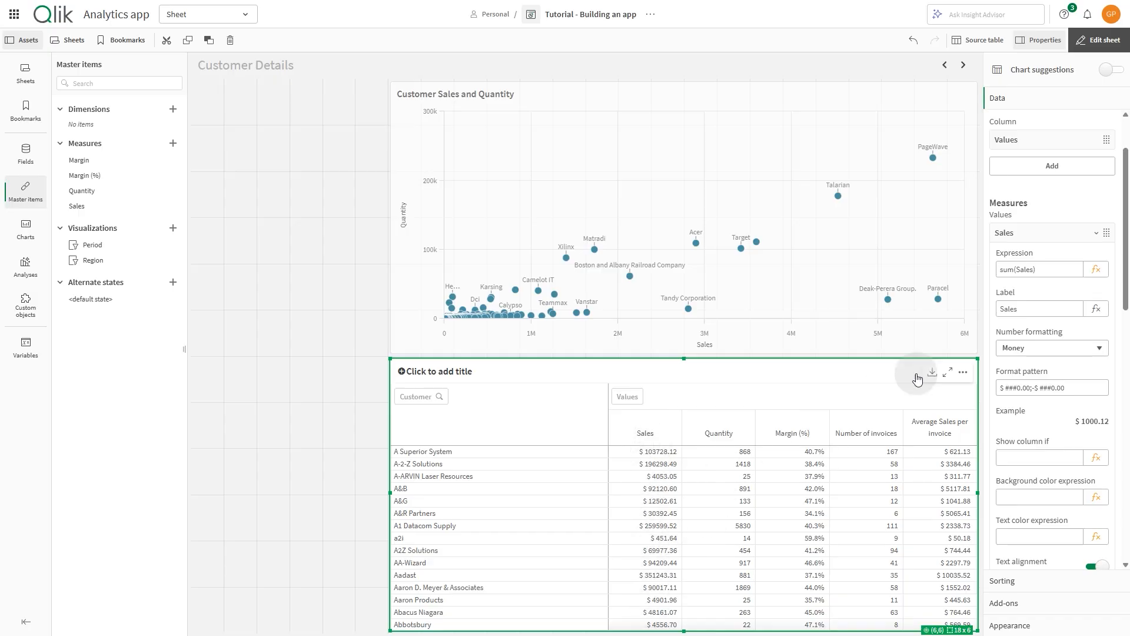
left_click(1022, 233)
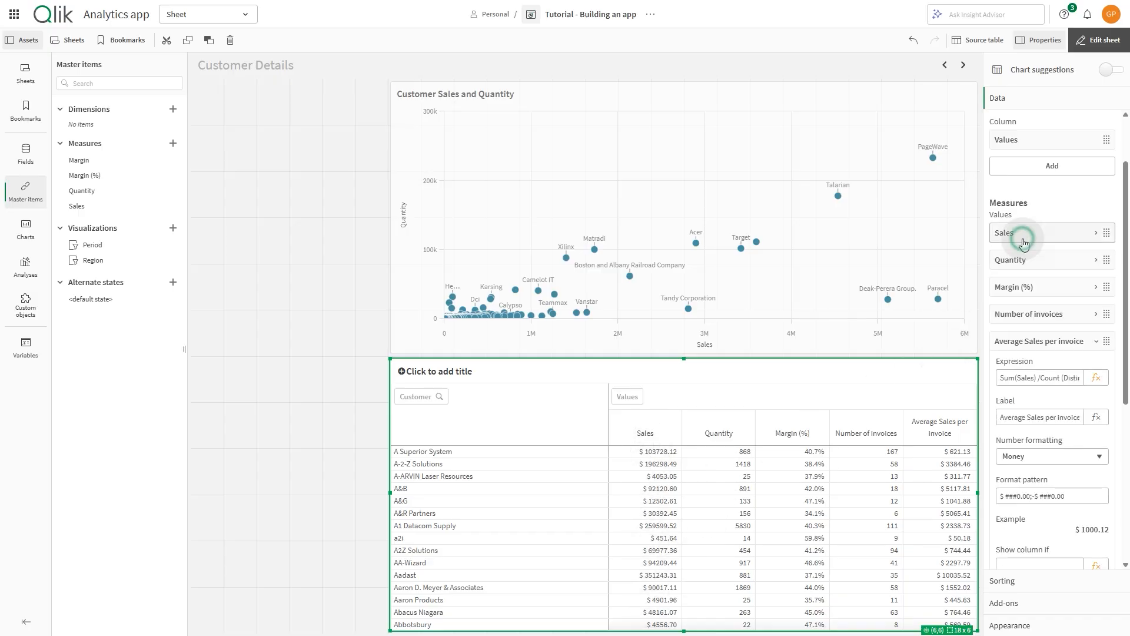
Unlink the table's Quantity measure from its master measure and format it as Number with the 1,000 pattern.
left_click(1049, 259)
left_click(1091, 297)
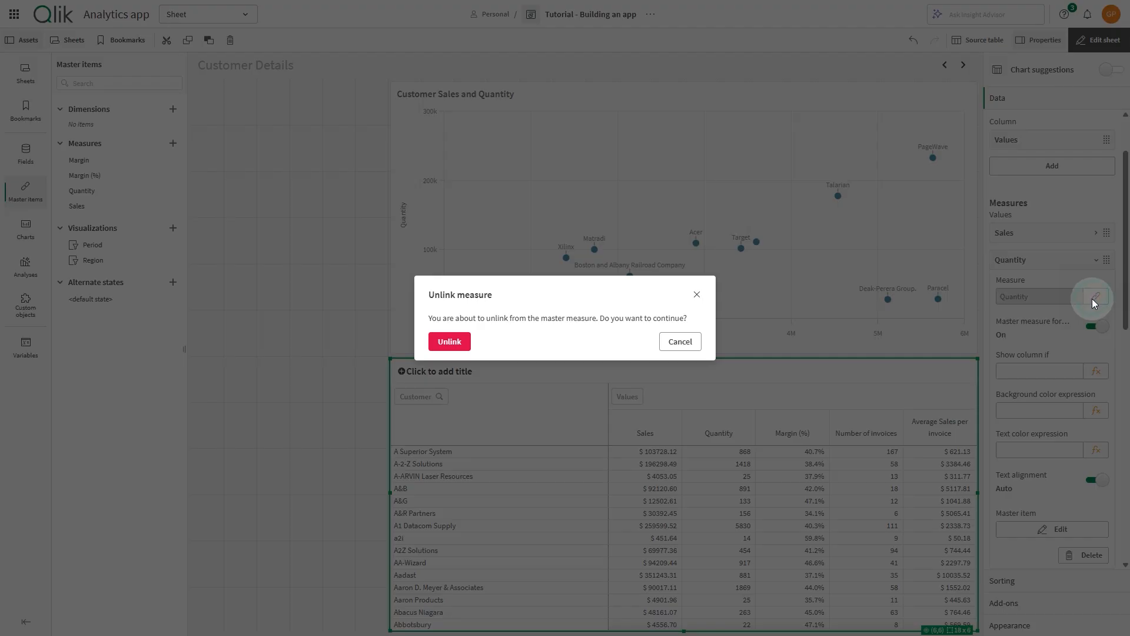
left_click(455, 338)
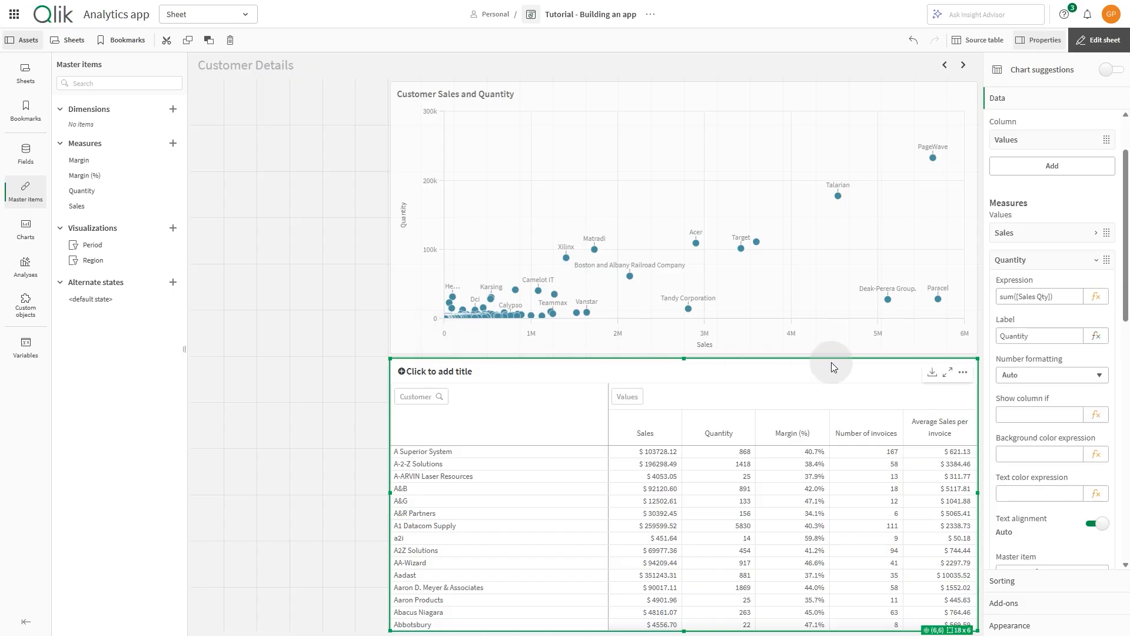
left_click(1039, 375)
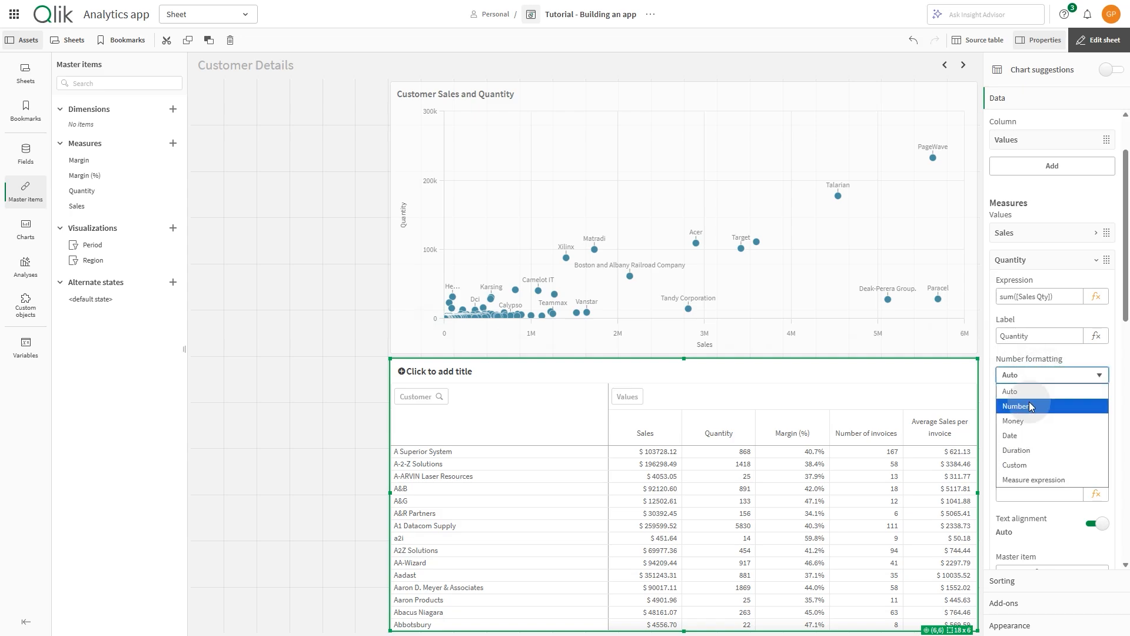
left_click(1048, 405)
left_click(1060, 436)
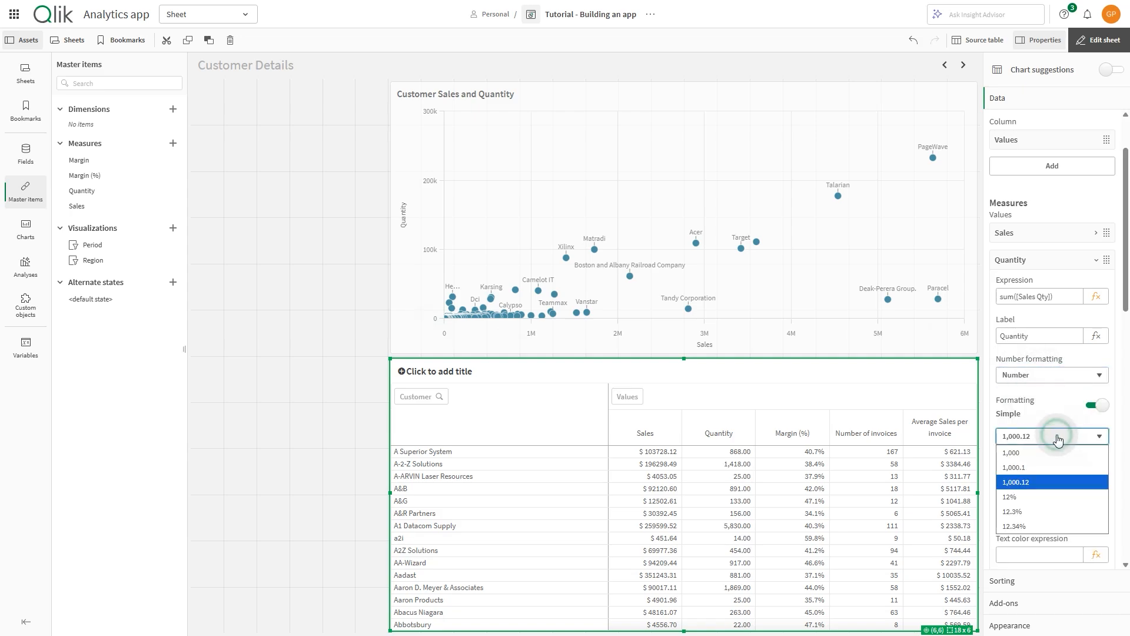
left_click(1048, 453)
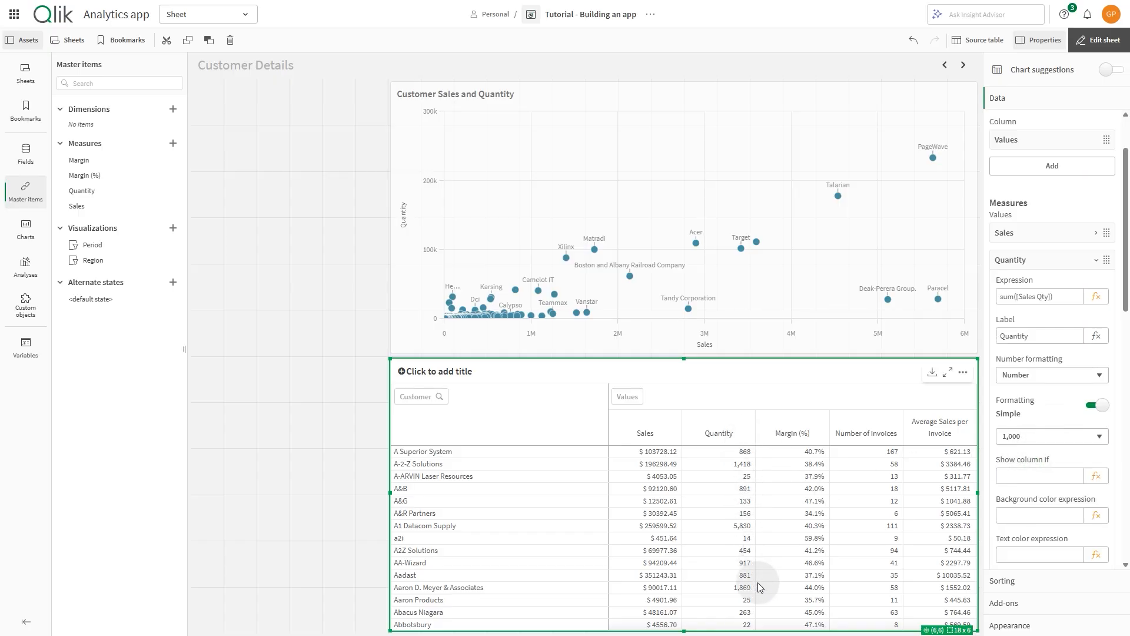
Add the Product Group and Product Type fields to the table as row dimensions below Customer.
left_click(27, 156)
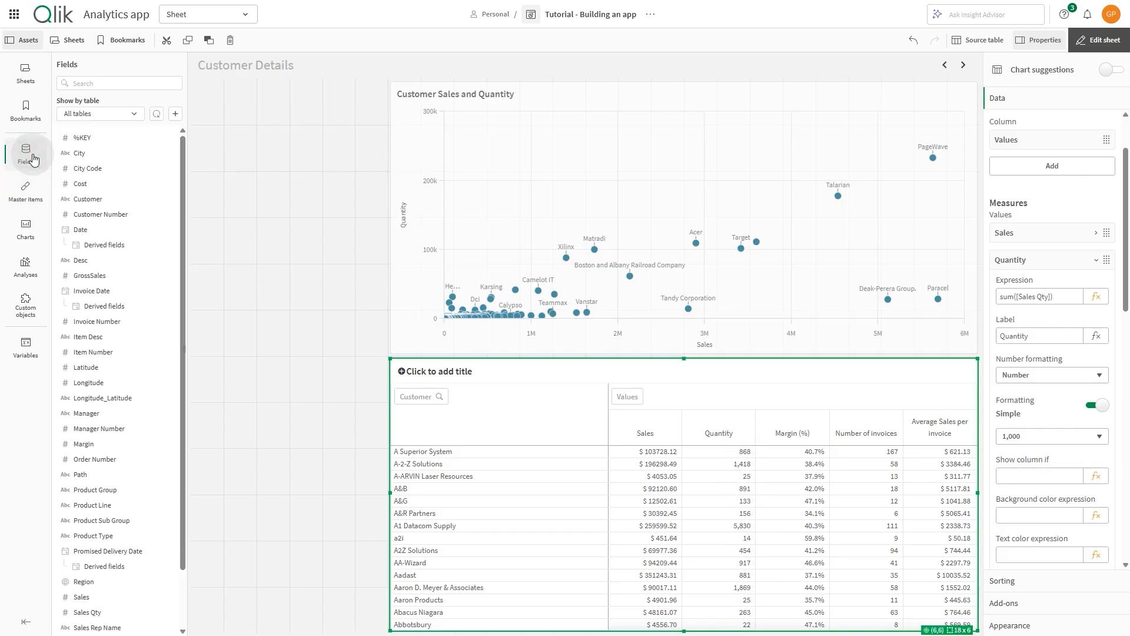
left_click_drag(97, 489, 566, 488)
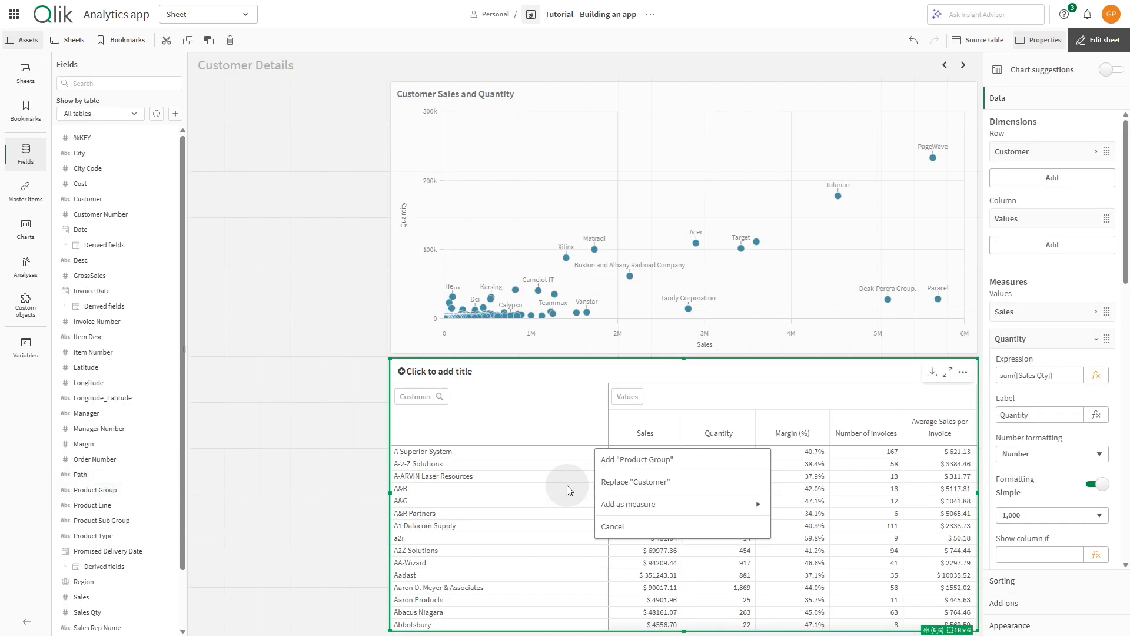
left_click(634, 465)
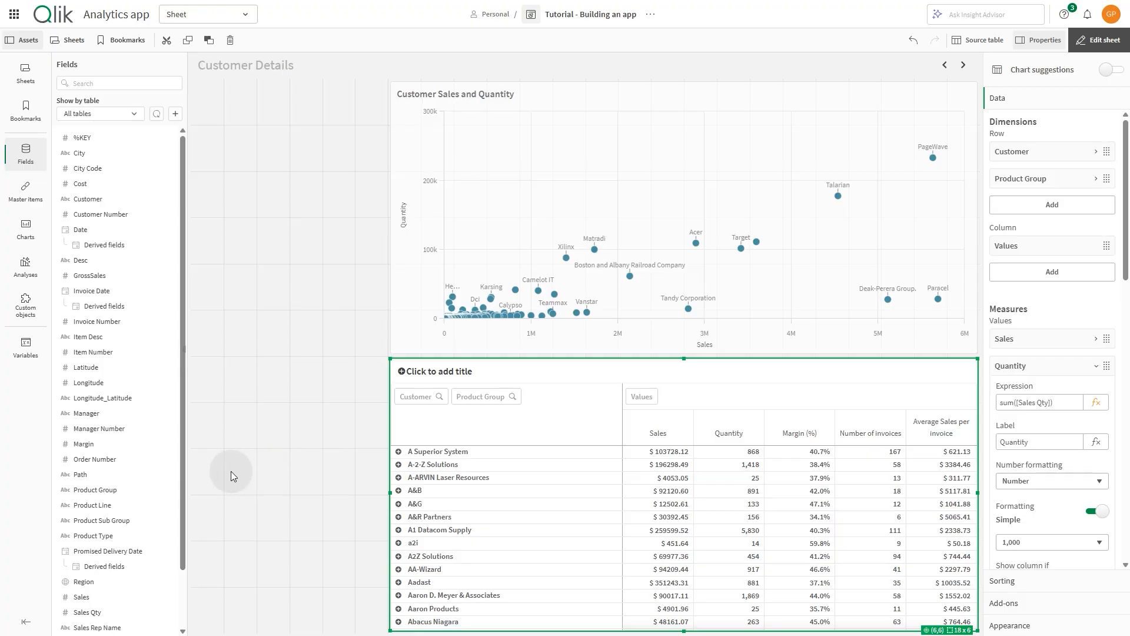
left_click_drag(111, 535, 758, 492)
left_click(676, 462)
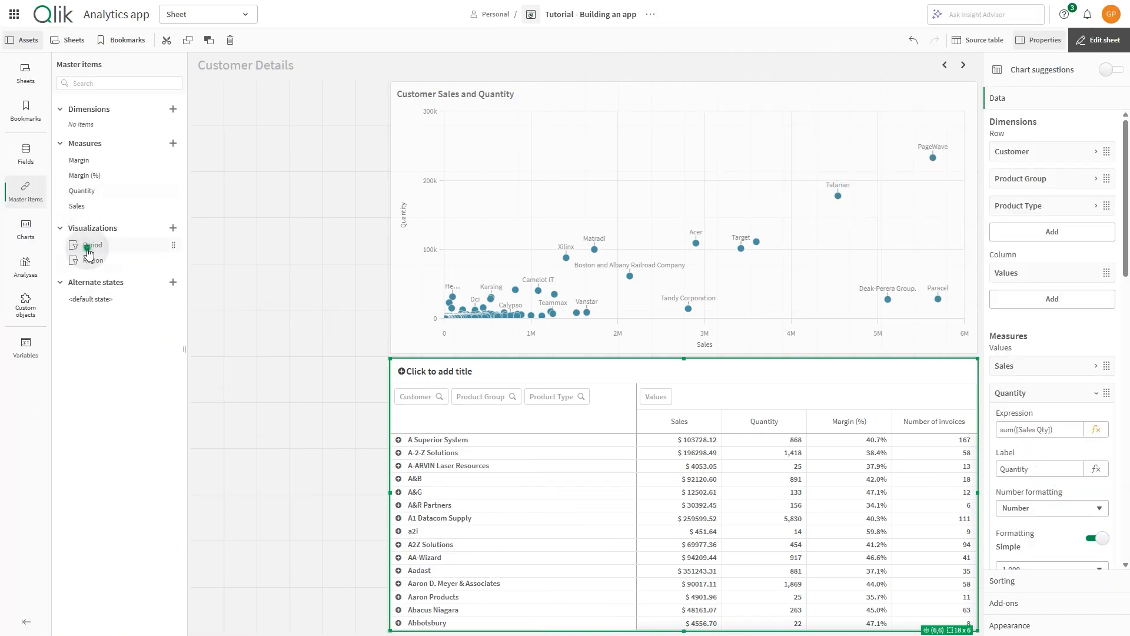
Place the Period master visualization in the empty area beside the scatter plot and reduce its height to three grid rows.
left_click_drag(88, 253, 225, 231)
left_click_drag(369, 353, 369, 231)
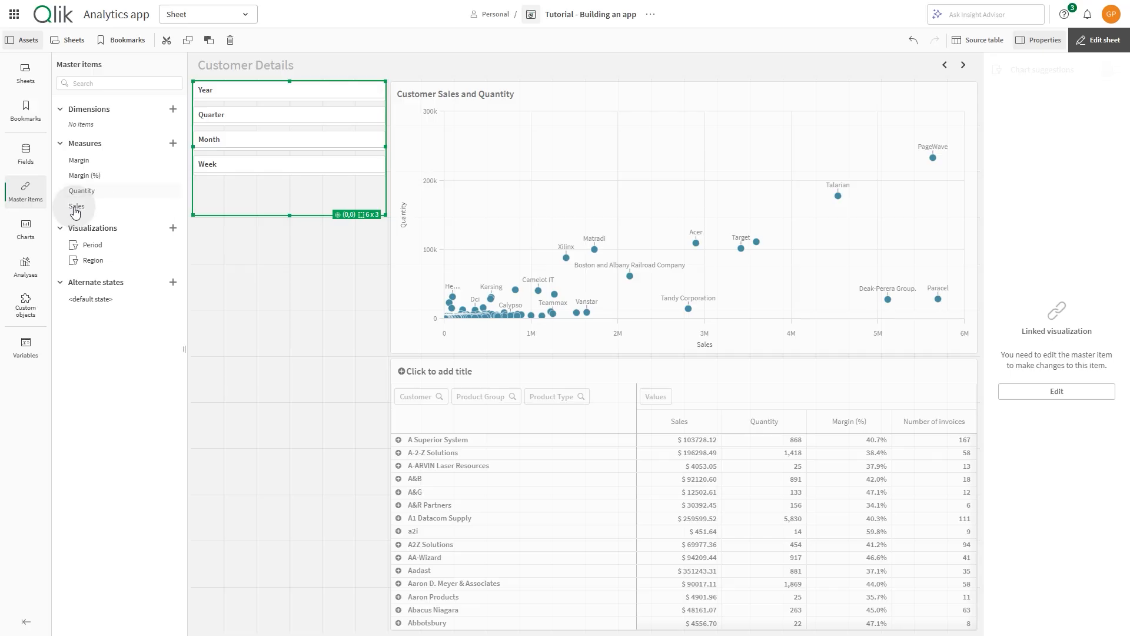
Add a filter pane in the empty area beside the table and assign it the Manager field.
left_click(25, 227)
left_click_drag(82, 211, 274, 401)
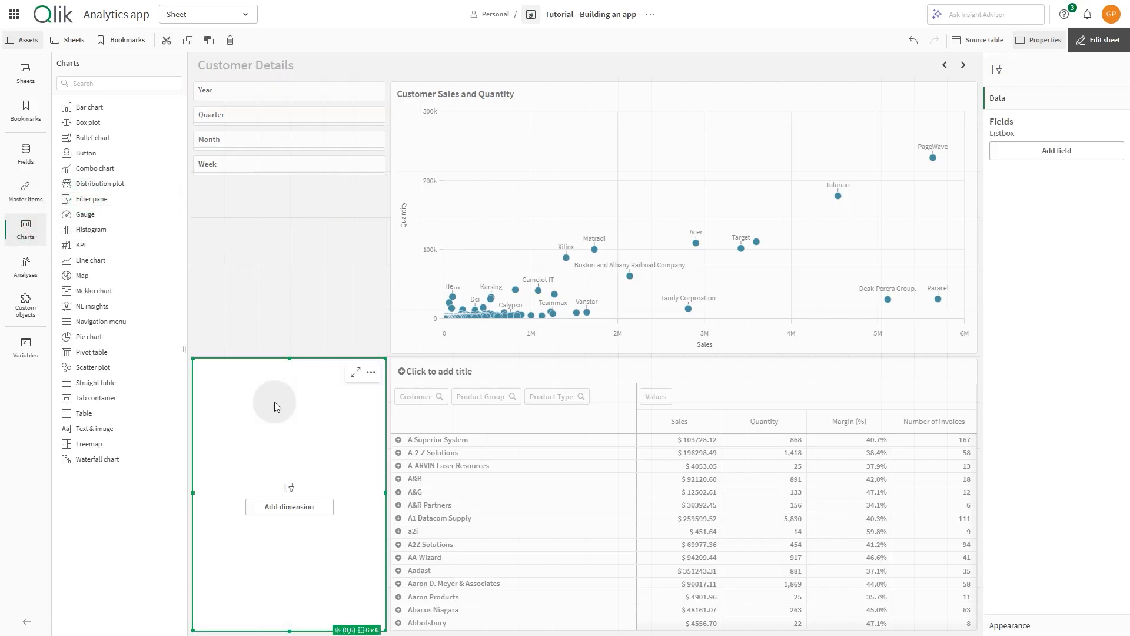
left_click(281, 517)
type("Man")
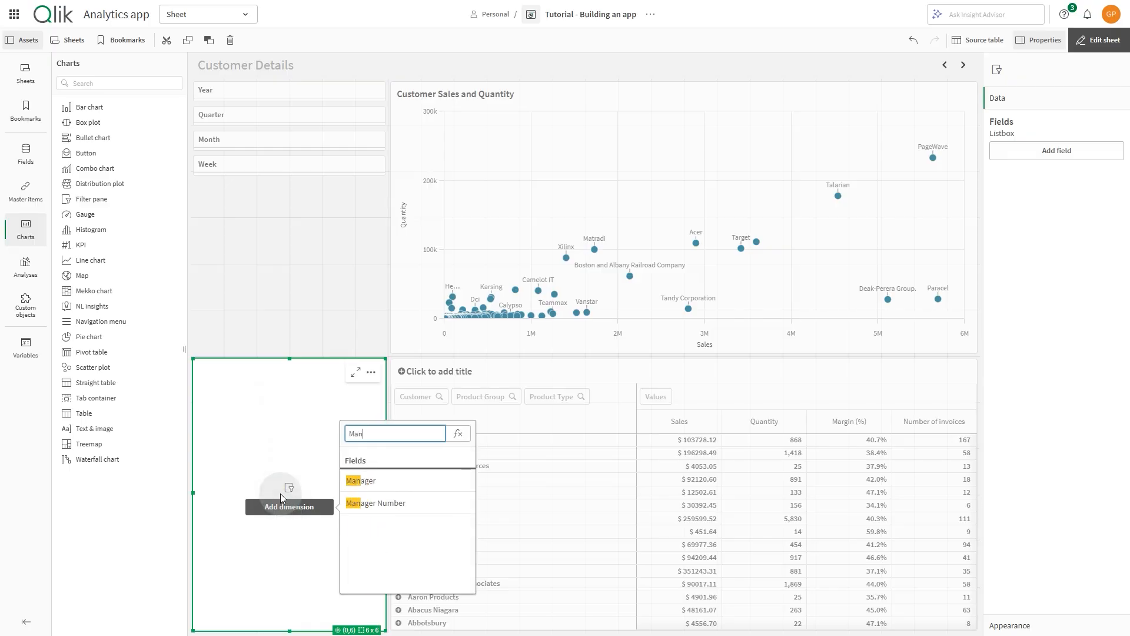
left_click(357, 480)
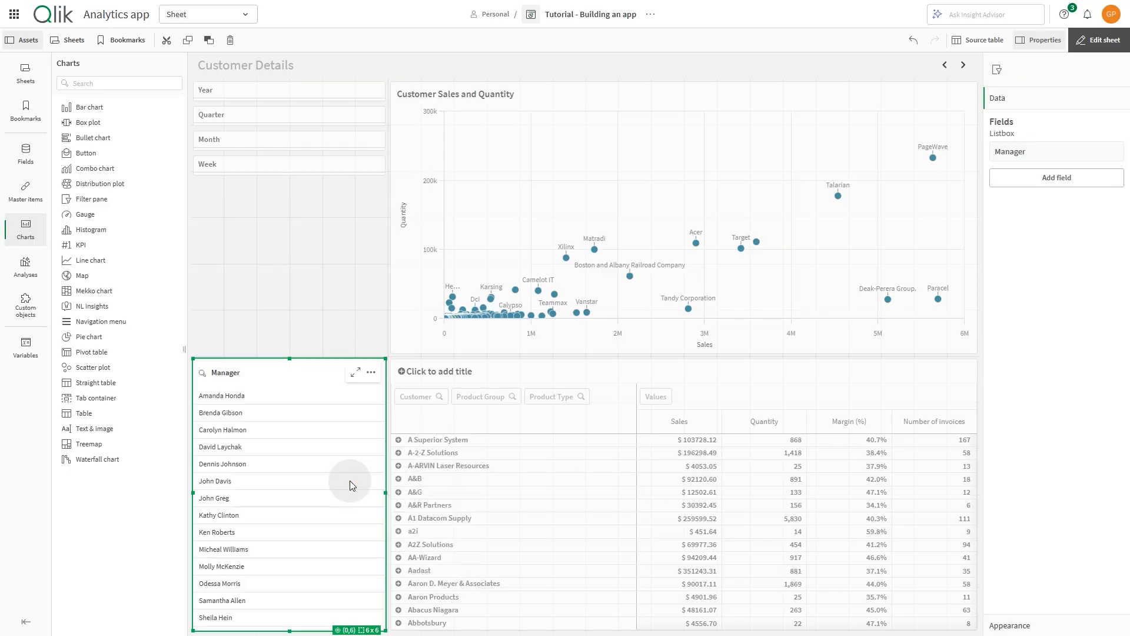
Narrow the Manager and Period filter panes to three grid columns each and finish editing the sheet.
left_click_drag(387, 490, 289, 496)
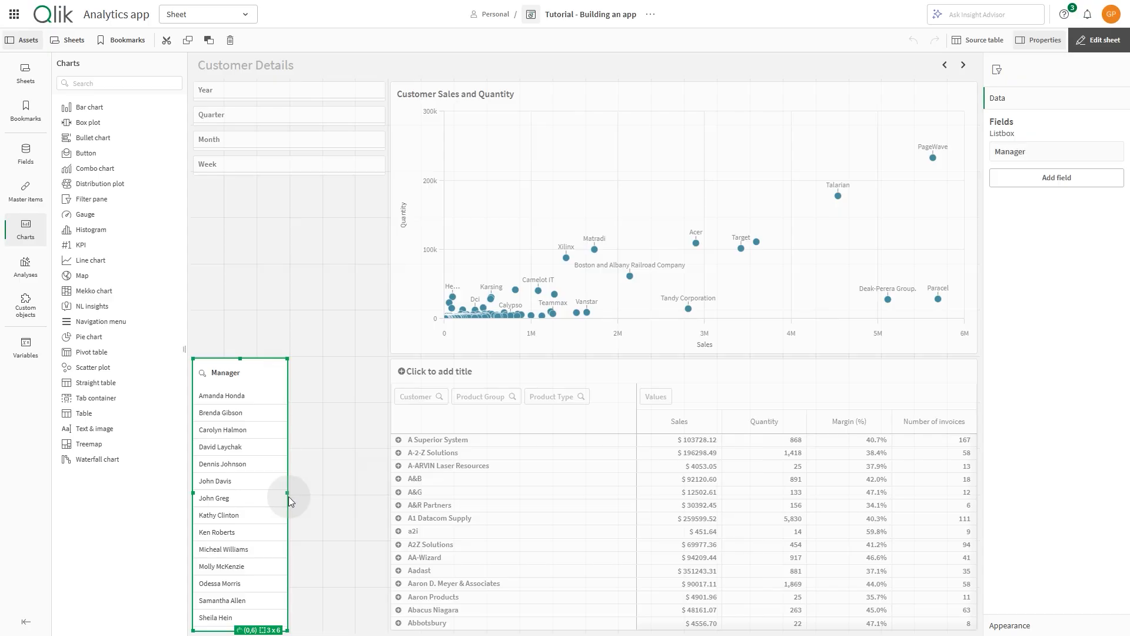
left_click(371, 132)
left_click_drag(377, 136, 289, 156)
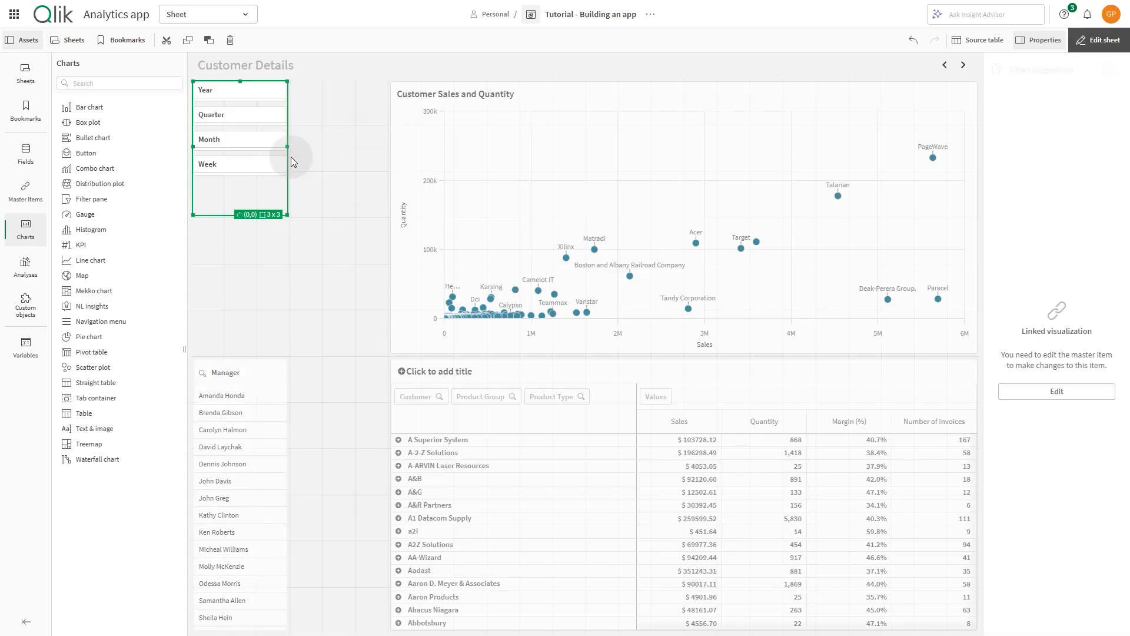
left_click(1100, 39)
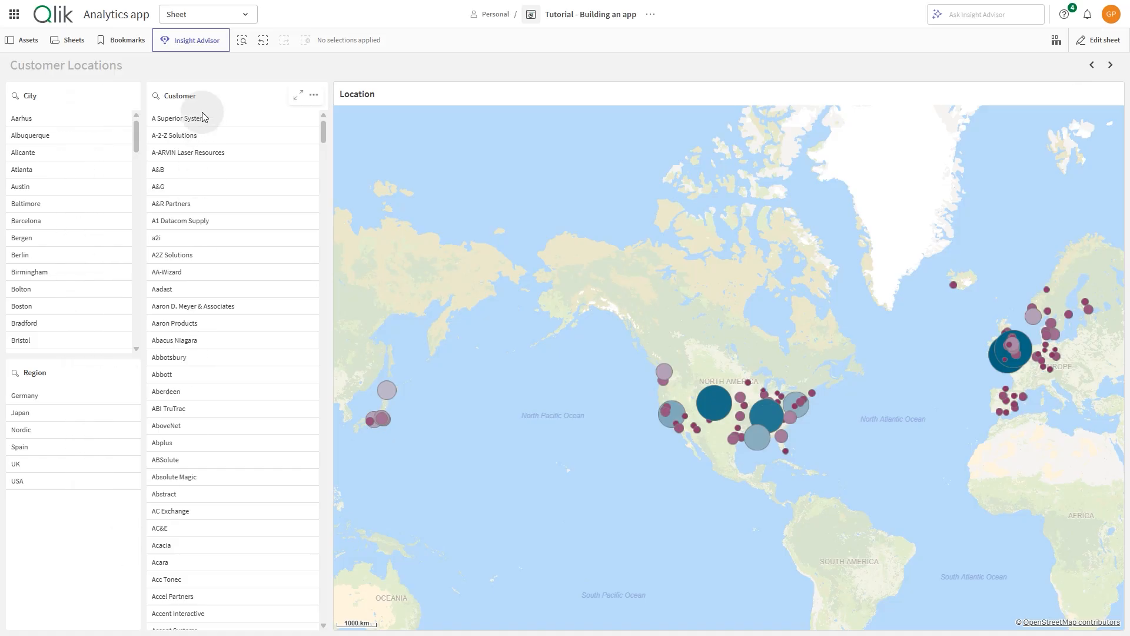
Lasso-select the eastern US cities on the Location map, narrow the selection to Nashville and confirm it.
left_click(908, 372)
left_click(1018, 74)
mouse_move(762, 381)
left_mouse_down()
mouse_move(828, 411)
mouse_move(797, 465)
left_mouse_up()
left_click_drag(768, 379, 766, 381)
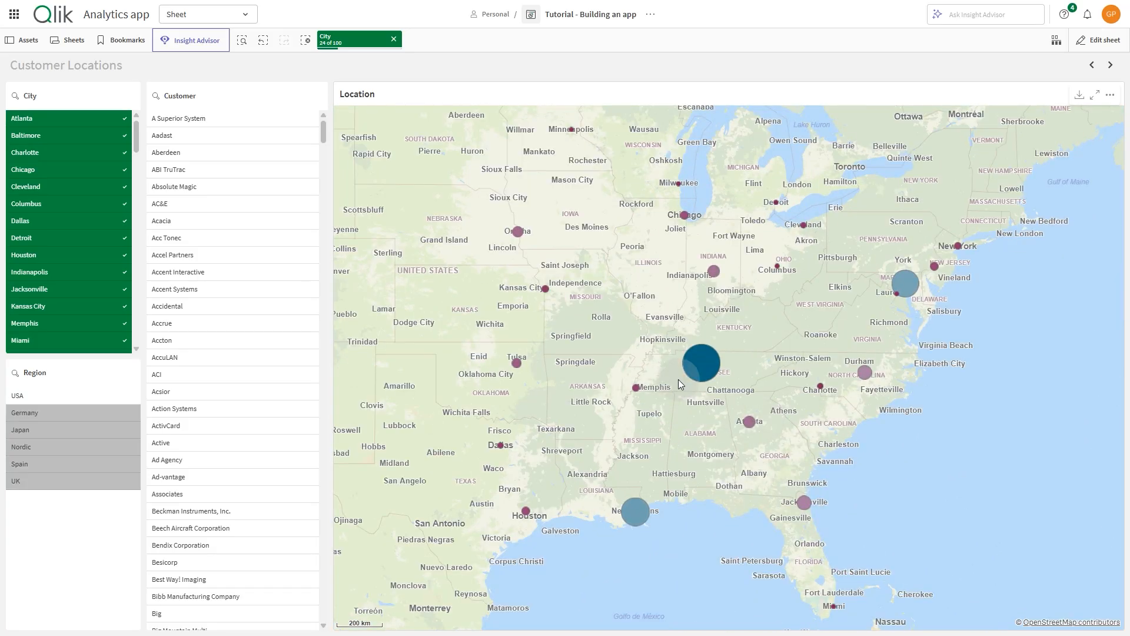
left_click(706, 363)
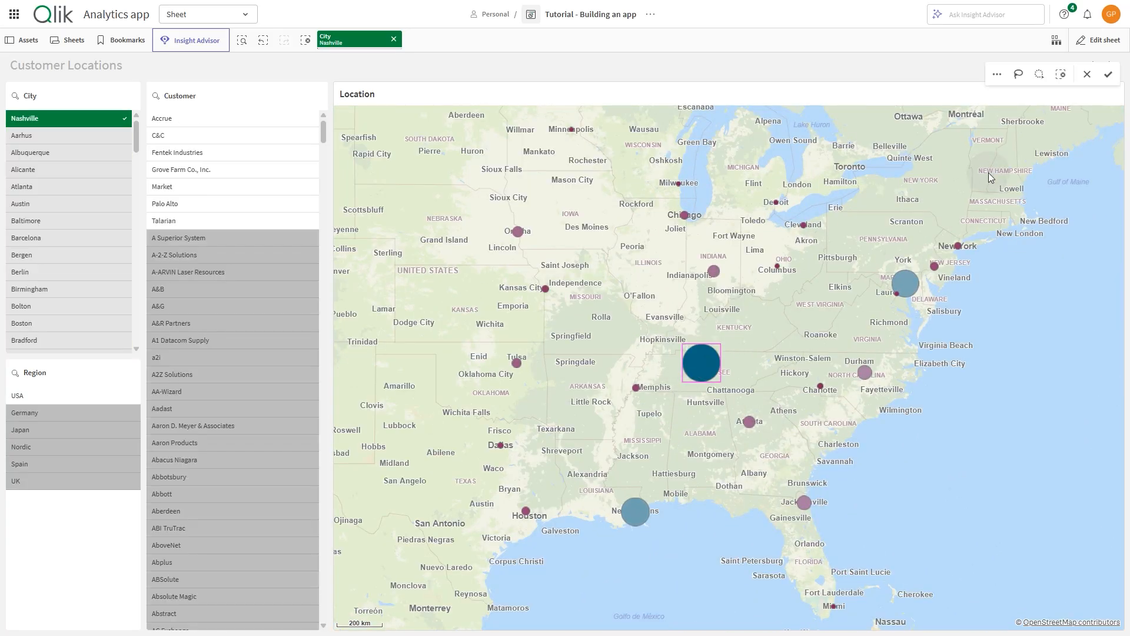
left_click(1109, 74)
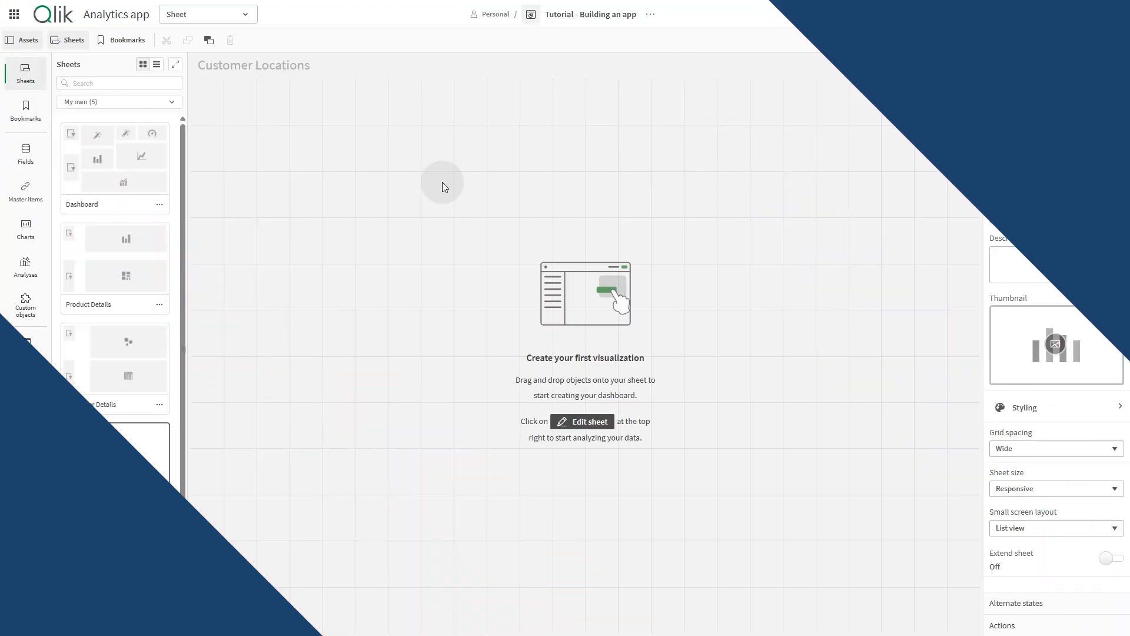
Add a map to the empty Customer Locations sheet and narrow it to 18 grid columns, leaving free space beside it.
left_click(26, 230)
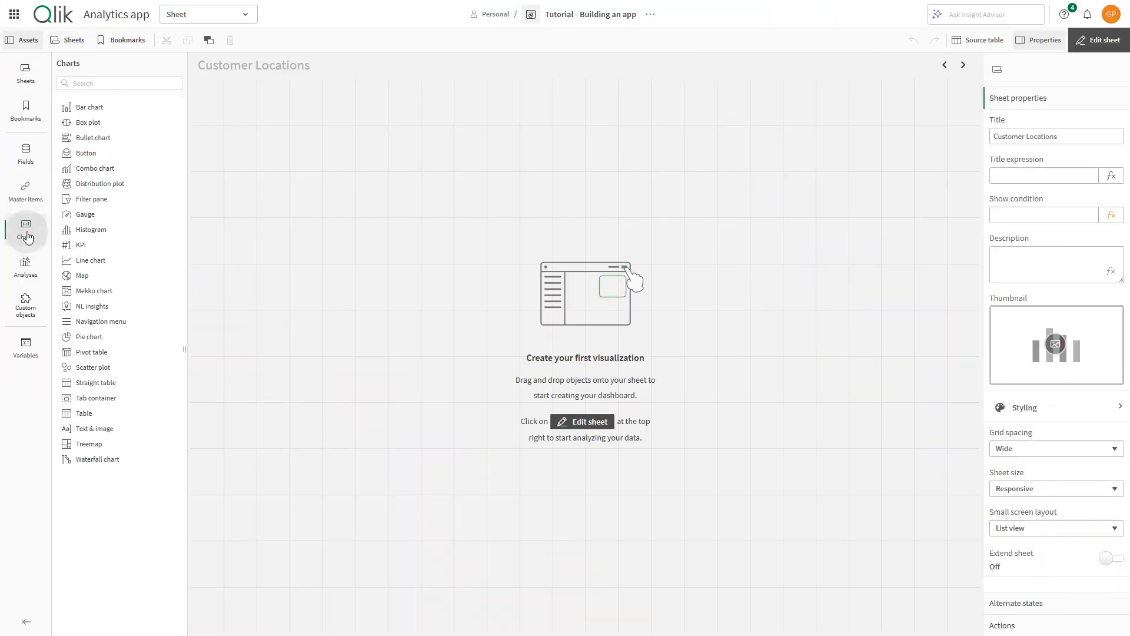
left_click_drag(84, 275, 650, 276)
left_click_drag(588, 353, 395, 620)
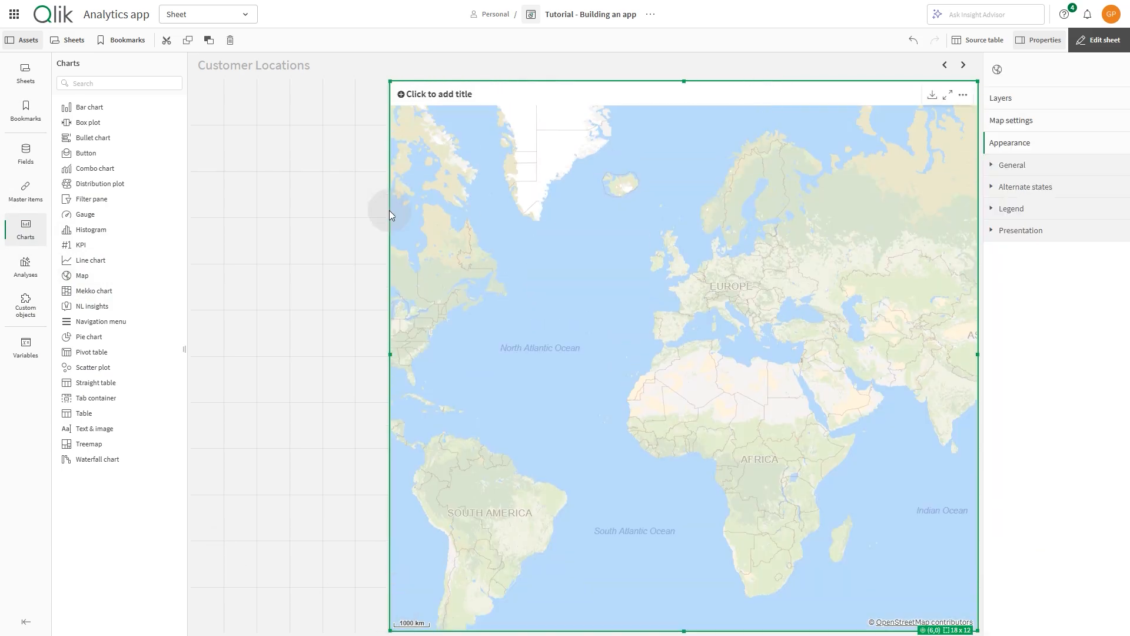
Add the City field to the map as a point layer.
left_click(26, 156)
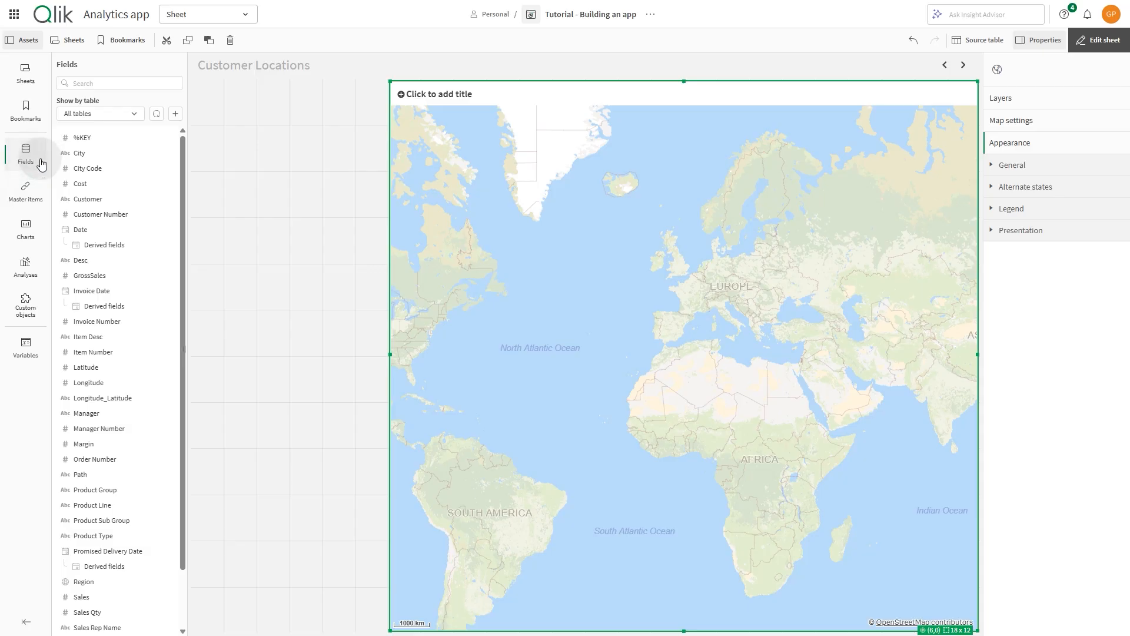
left_click_drag(102, 154, 603, 302)
left_click(615, 344)
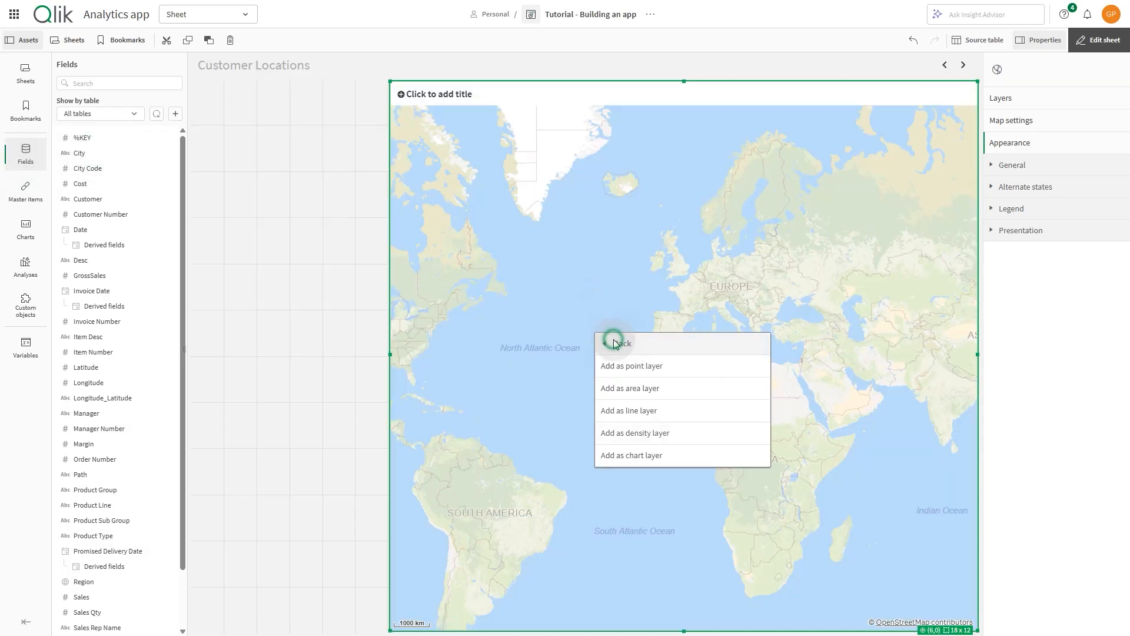
left_click(630, 364)
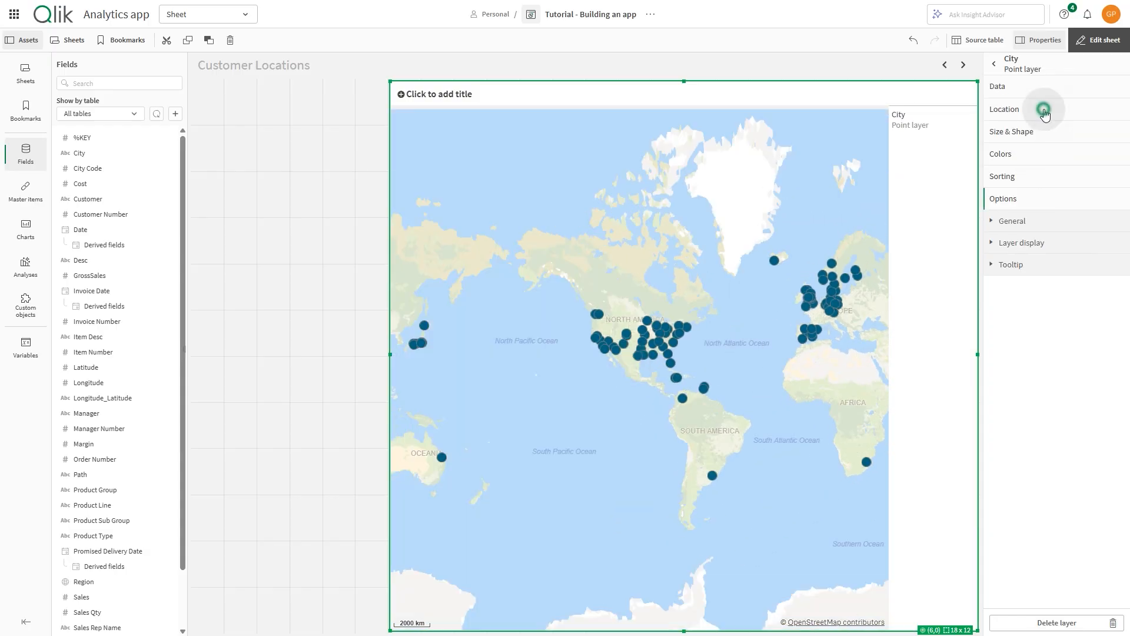
Set the location field of the City point layer to Longitude_Latitude.
left_click(1045, 112)
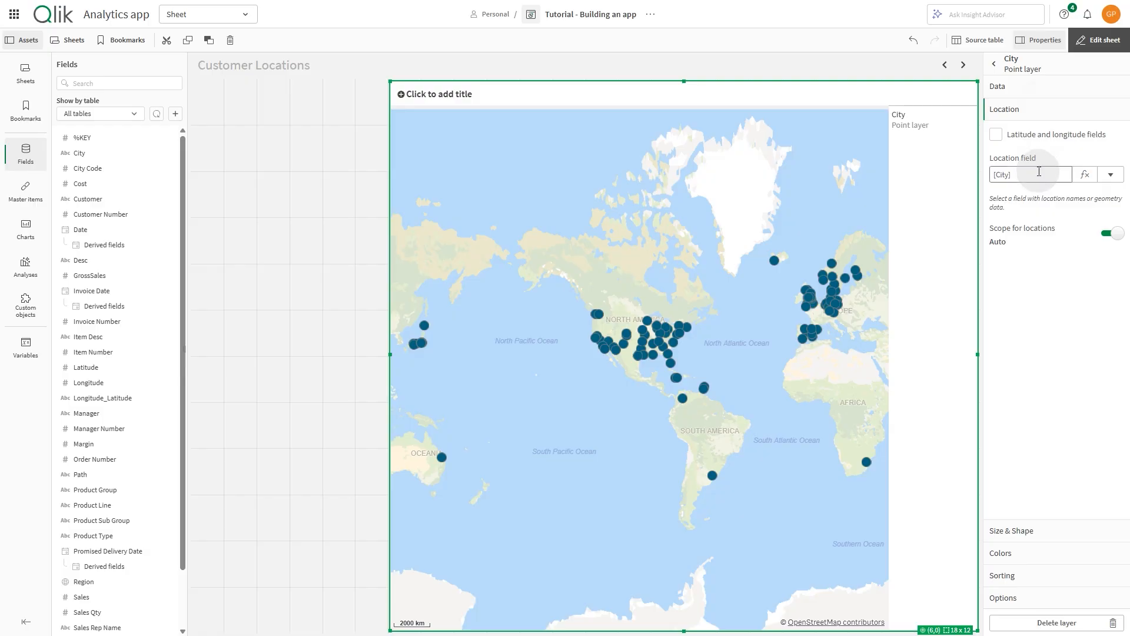
left_click(1111, 175)
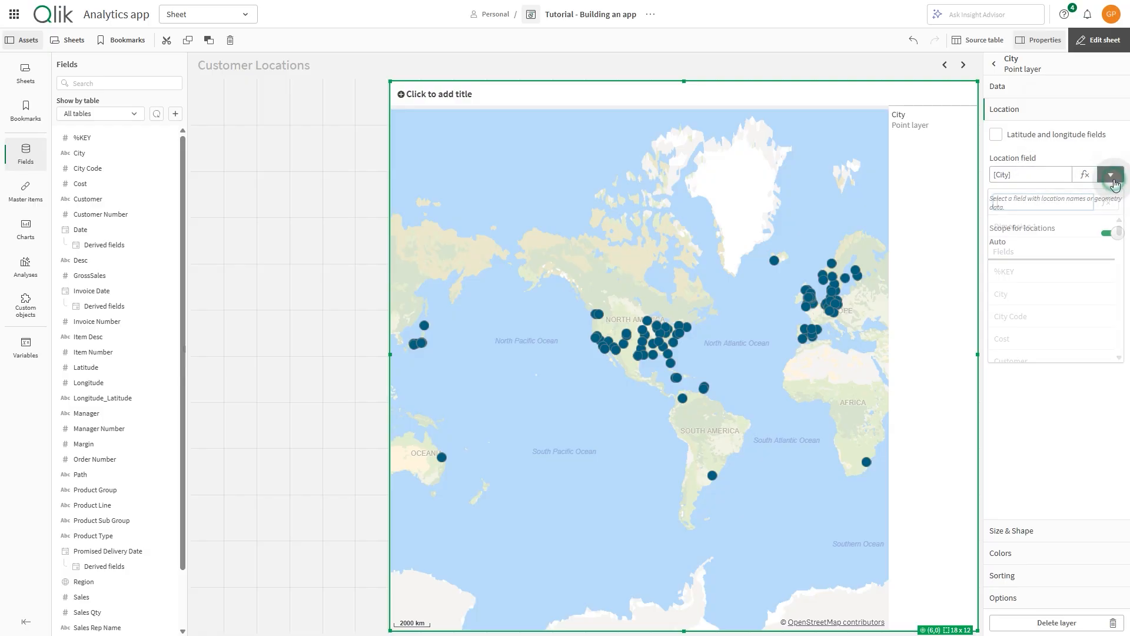
type("lat")
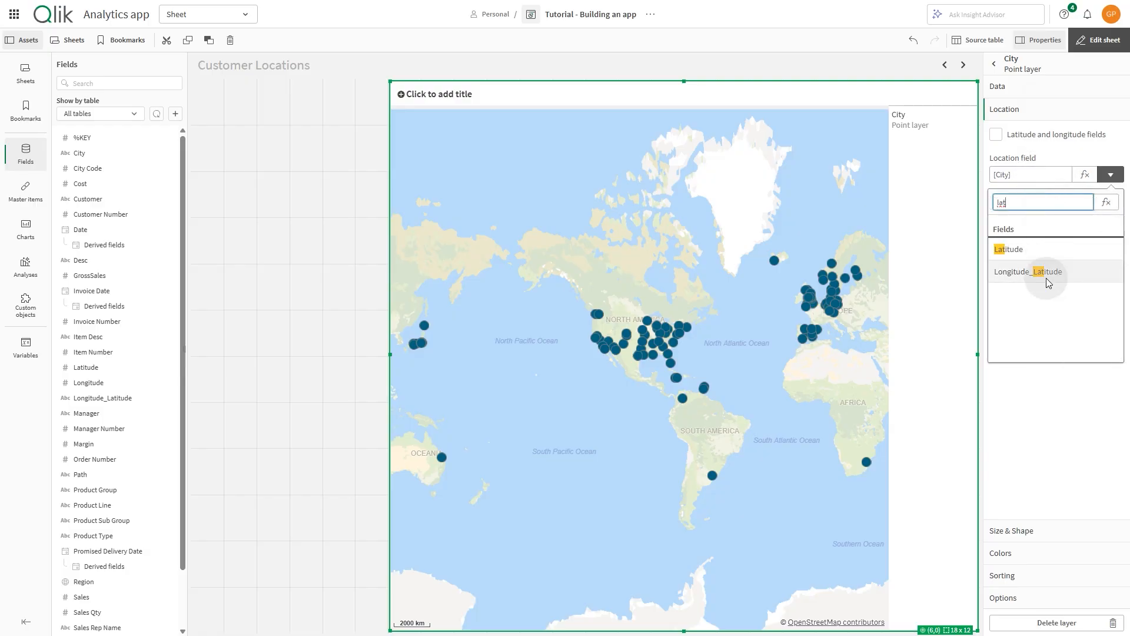
left_click(1047, 277)
Size the City bubbles by the Sales measure and raise the upper end of the bubble size range to about a third.
left_click(1038, 537)
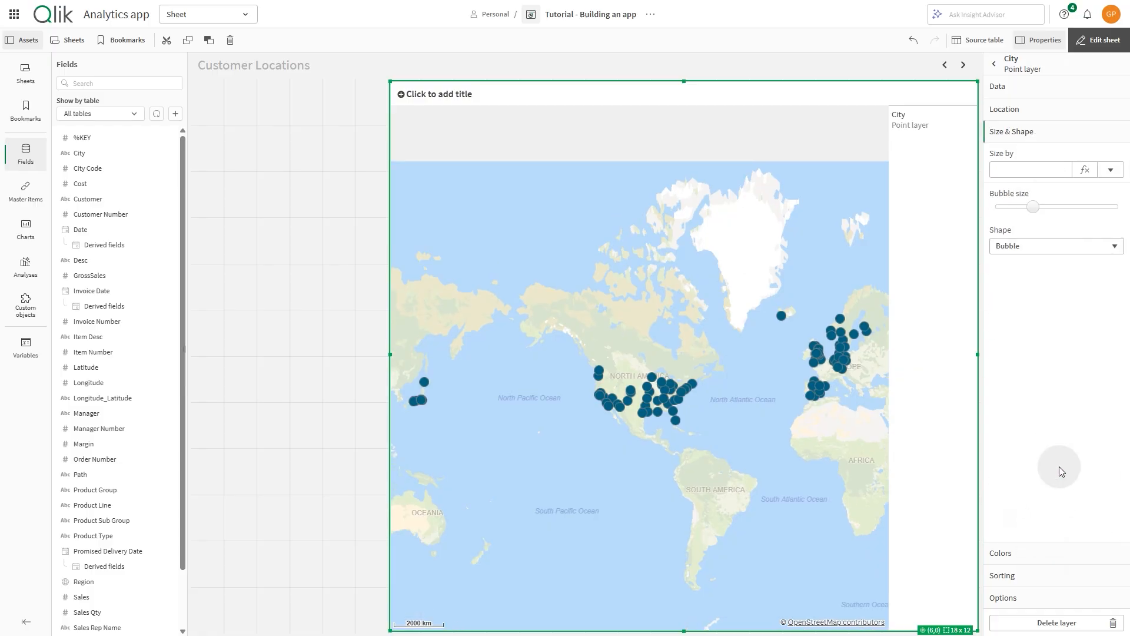
left_click(1110, 170)
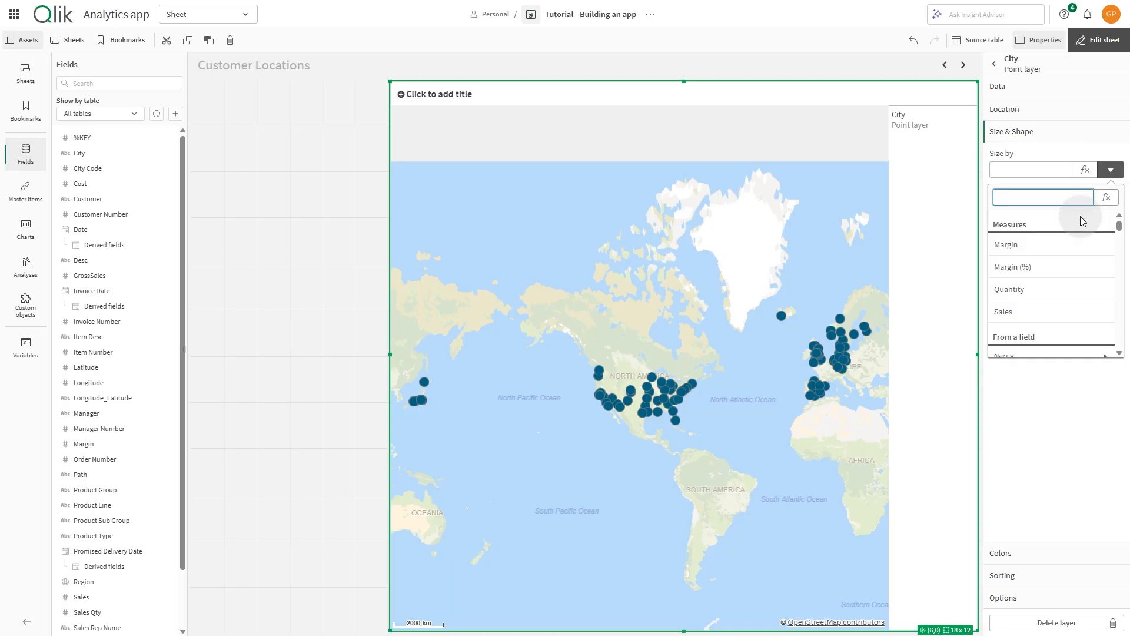
left_click(1041, 312)
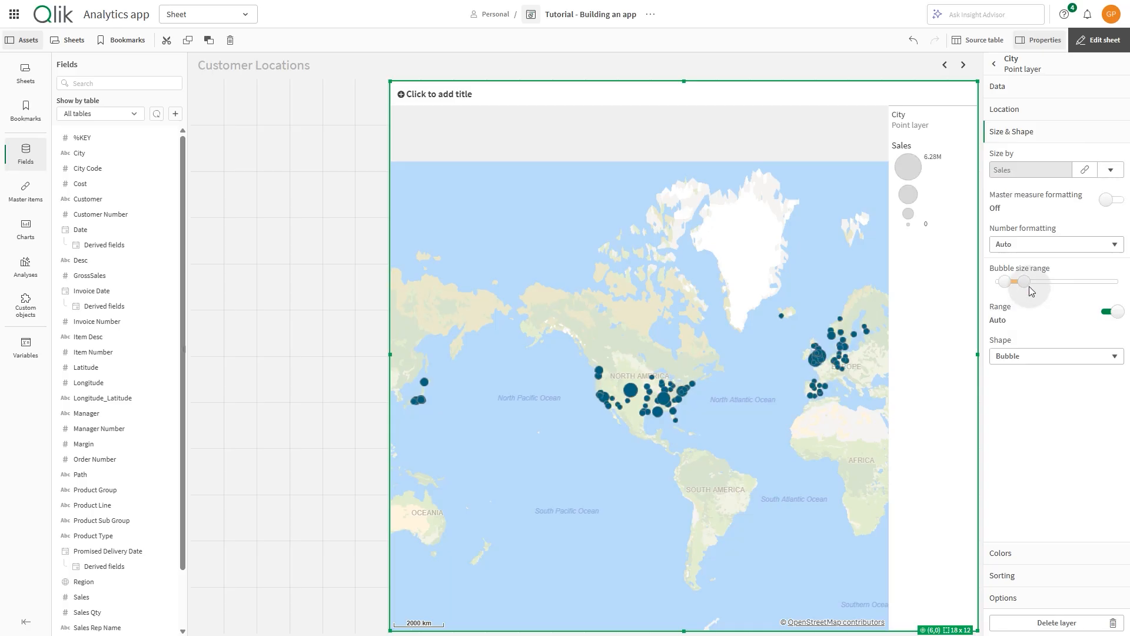
left_click_drag(1030, 288, 1043, 289)
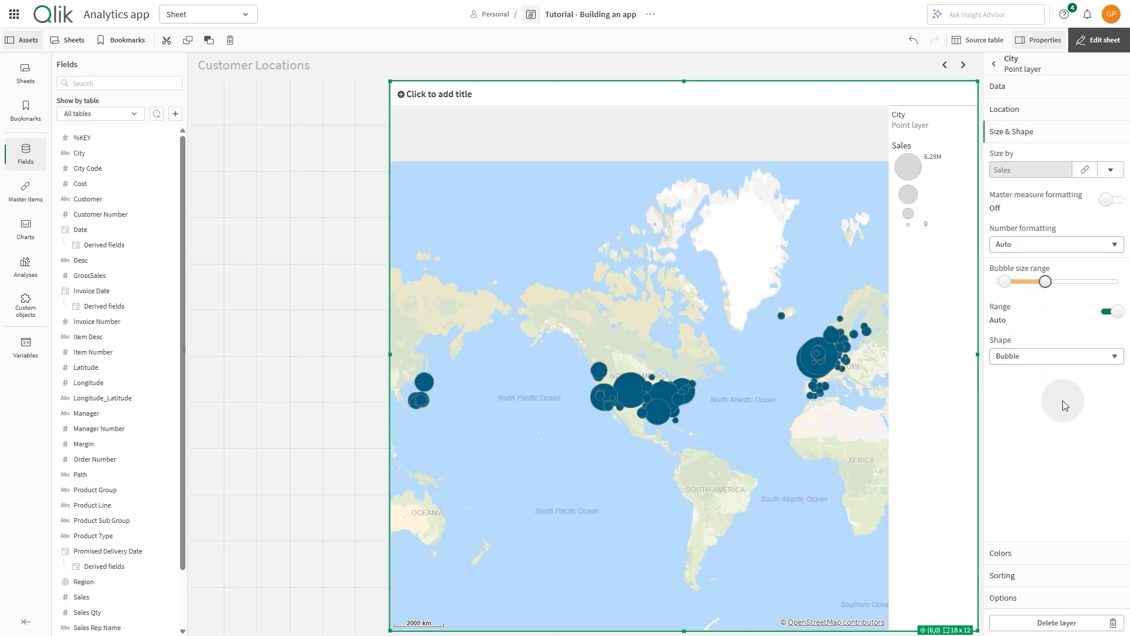
Color the City points by the Sales measure using the Diverging gradient color scheme.
left_click(1058, 556)
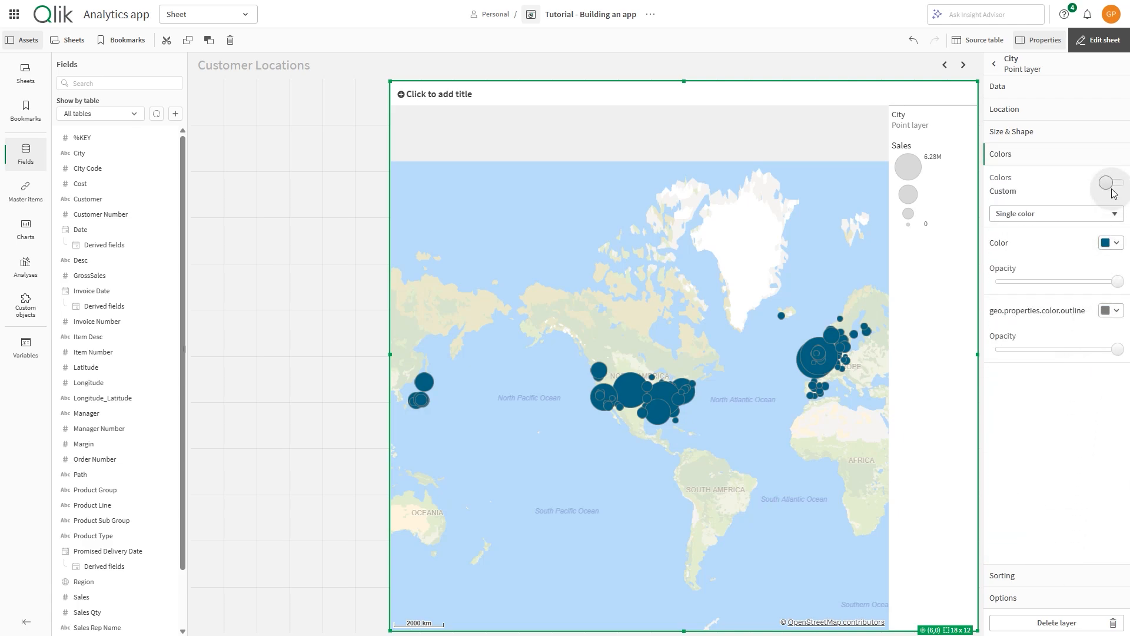
left_click(1084, 213)
left_click(1072, 259)
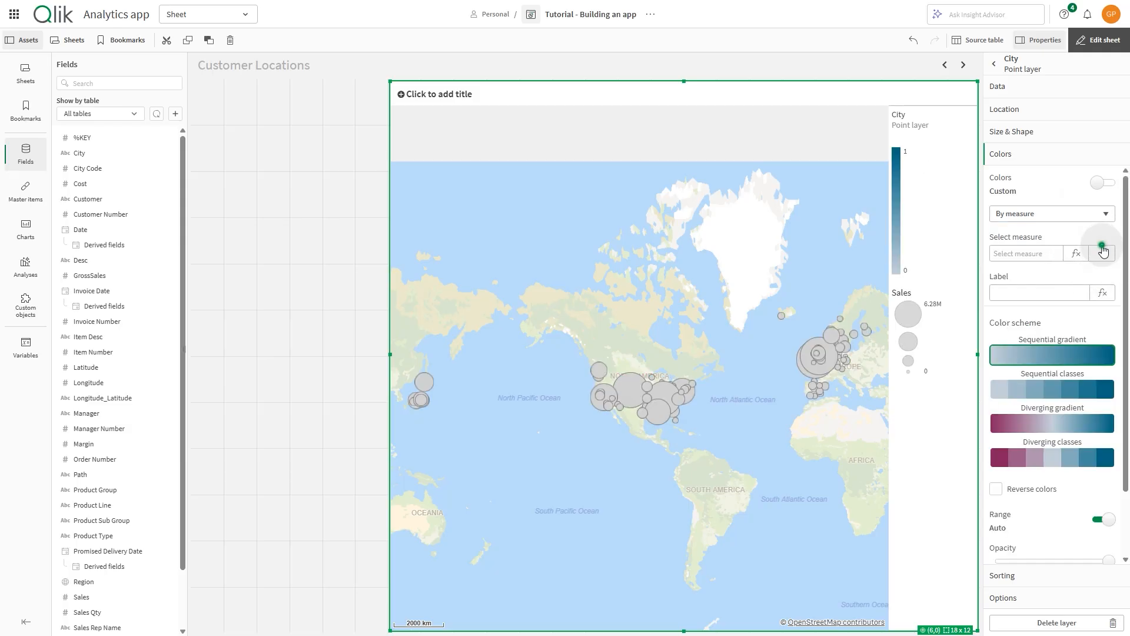
left_click(1103, 253)
left_click(1040, 397)
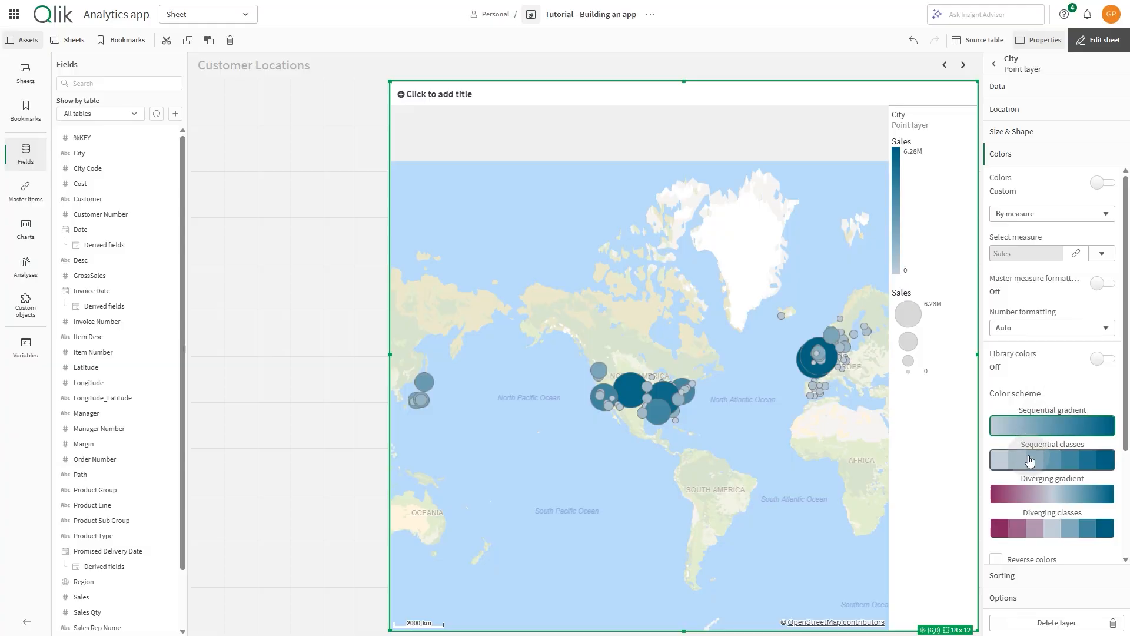
left_click(1035, 501)
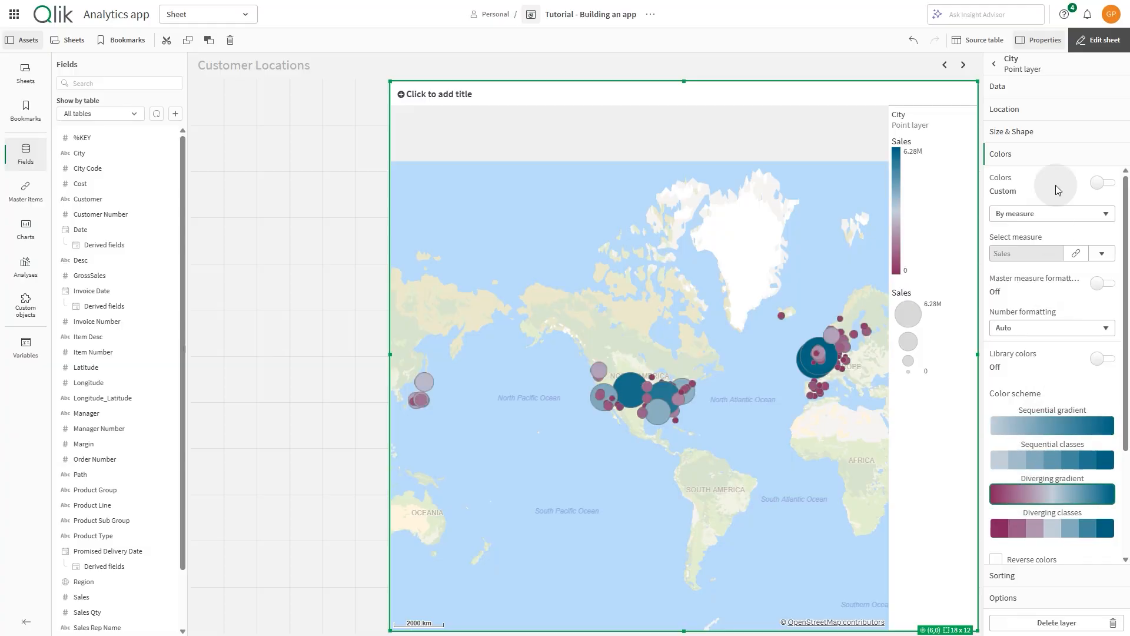
Hide the map's legend and title the map Location.
left_click(1021, 70)
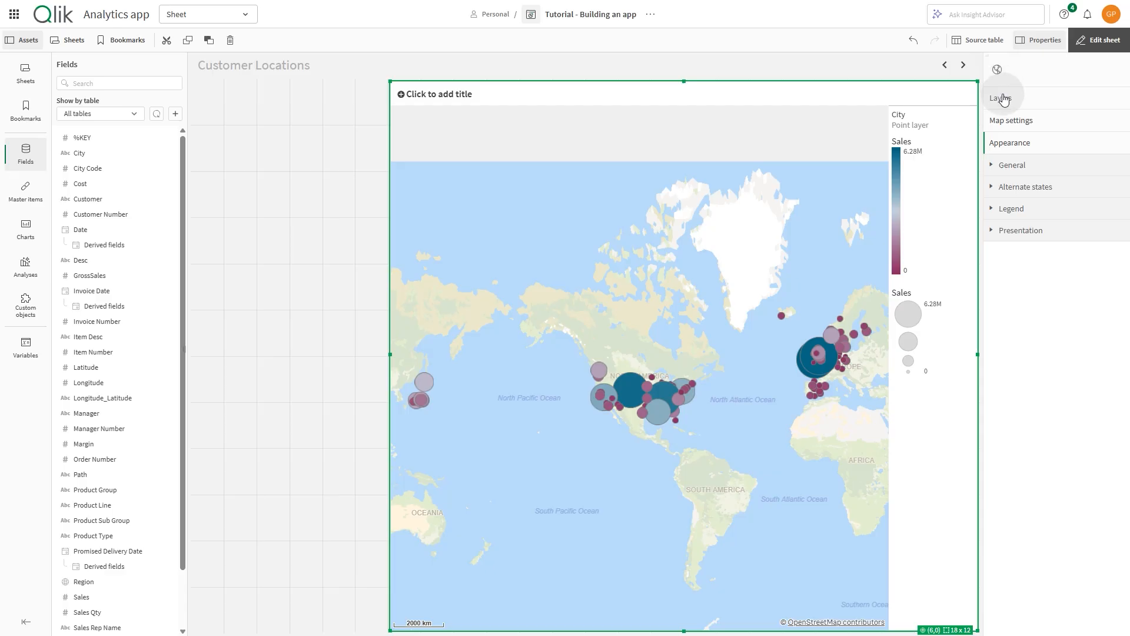
left_click(1034, 212)
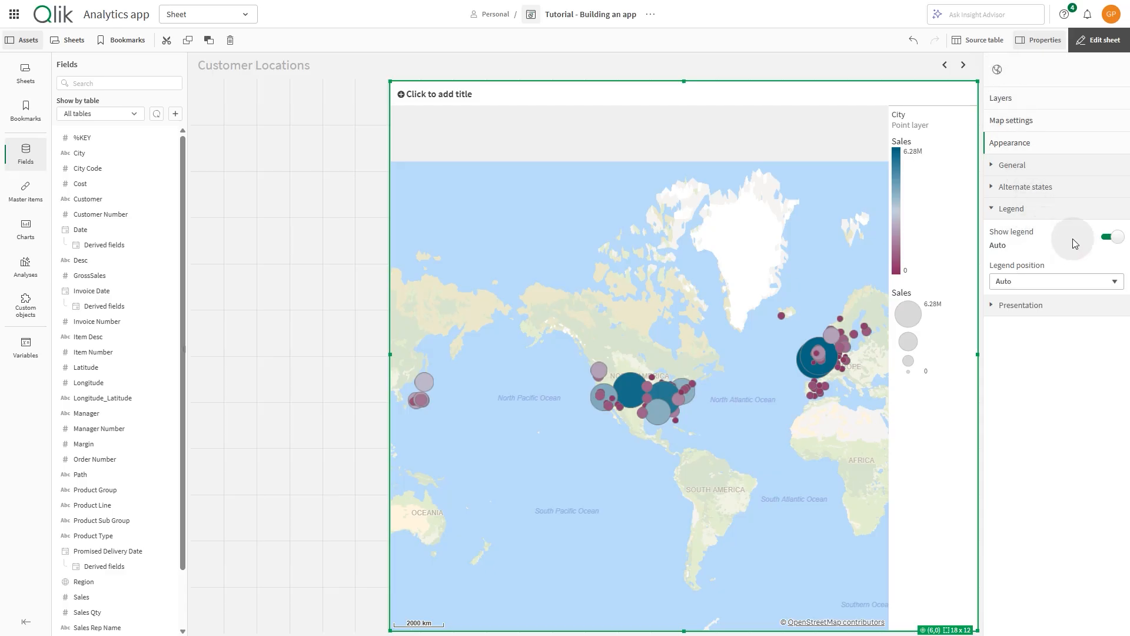
left_click(1105, 239)
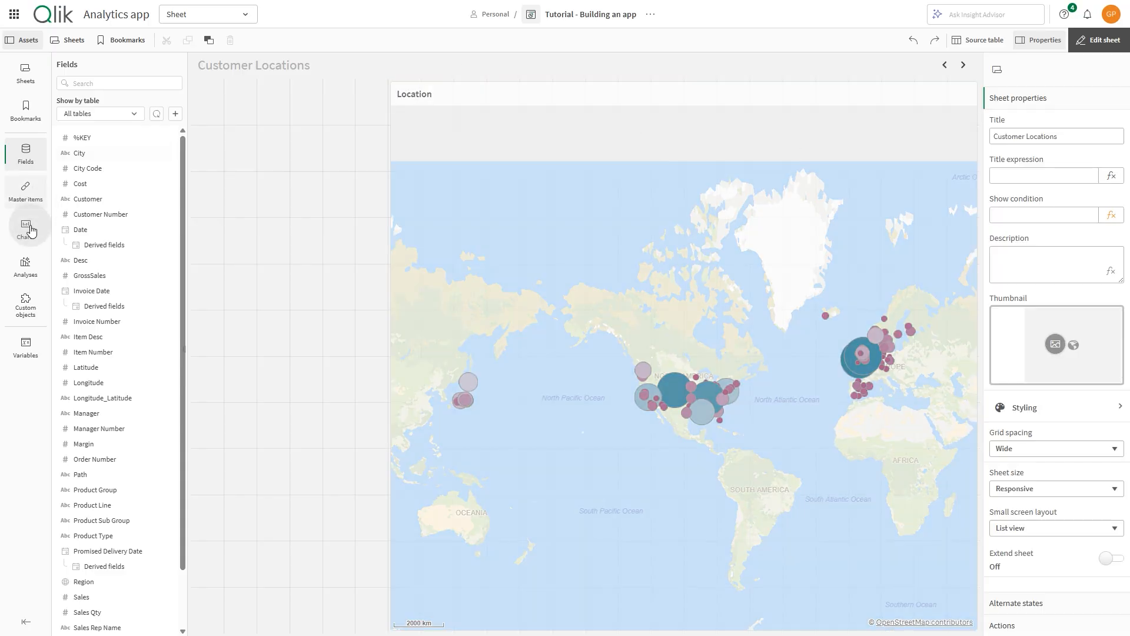
Add a filter pane in the empty area beside the map, assign it the City field and narrow it to three grid columns.
left_click(26, 241)
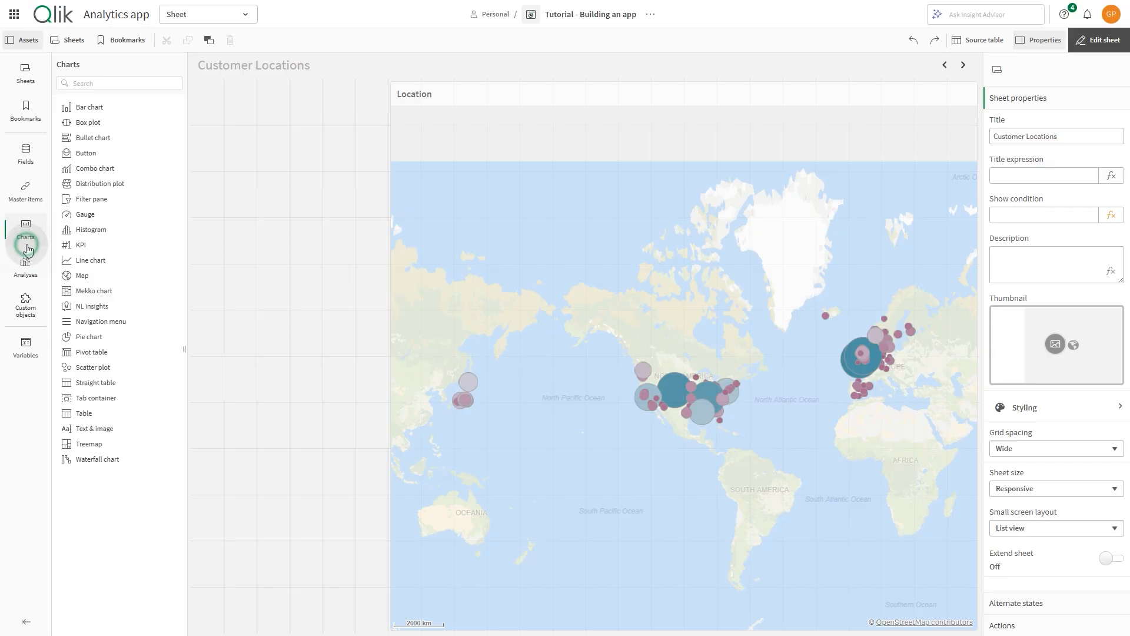
left_click(81, 222)
left_click_drag(88, 202, 245, 190)
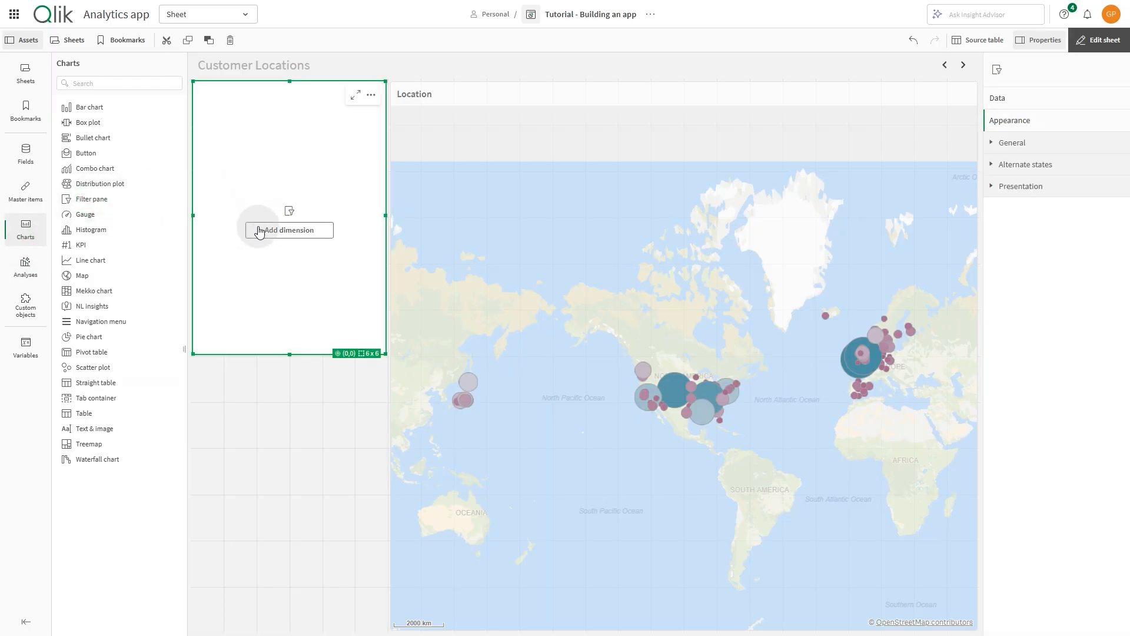
left_click(259, 230)
left_click(355, 228)
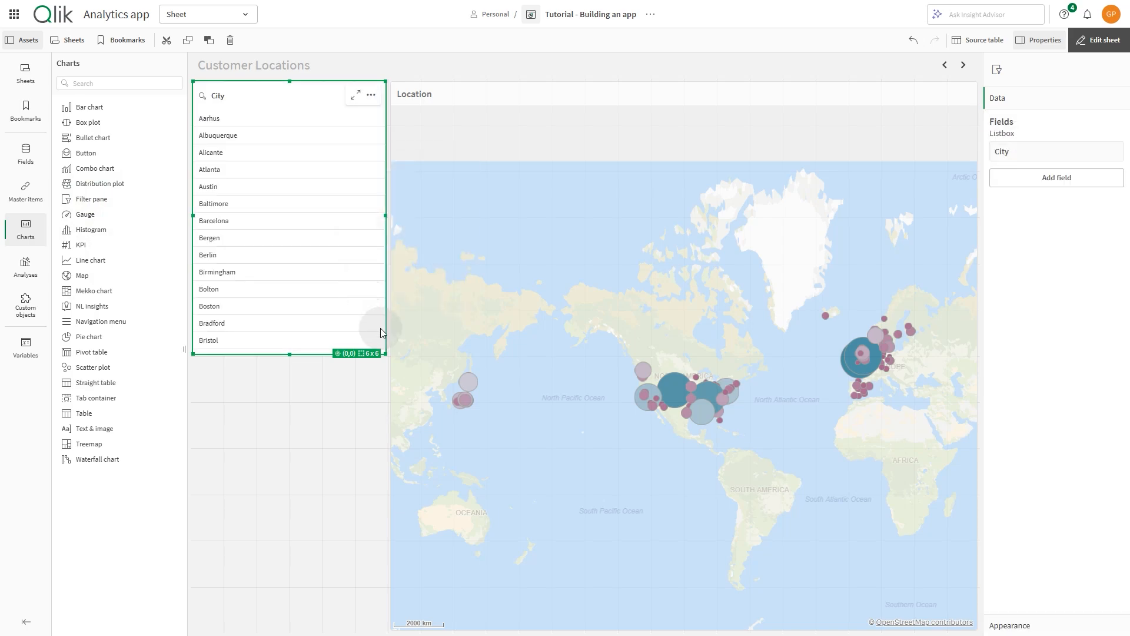
left_click_drag(384, 217, 297, 209)
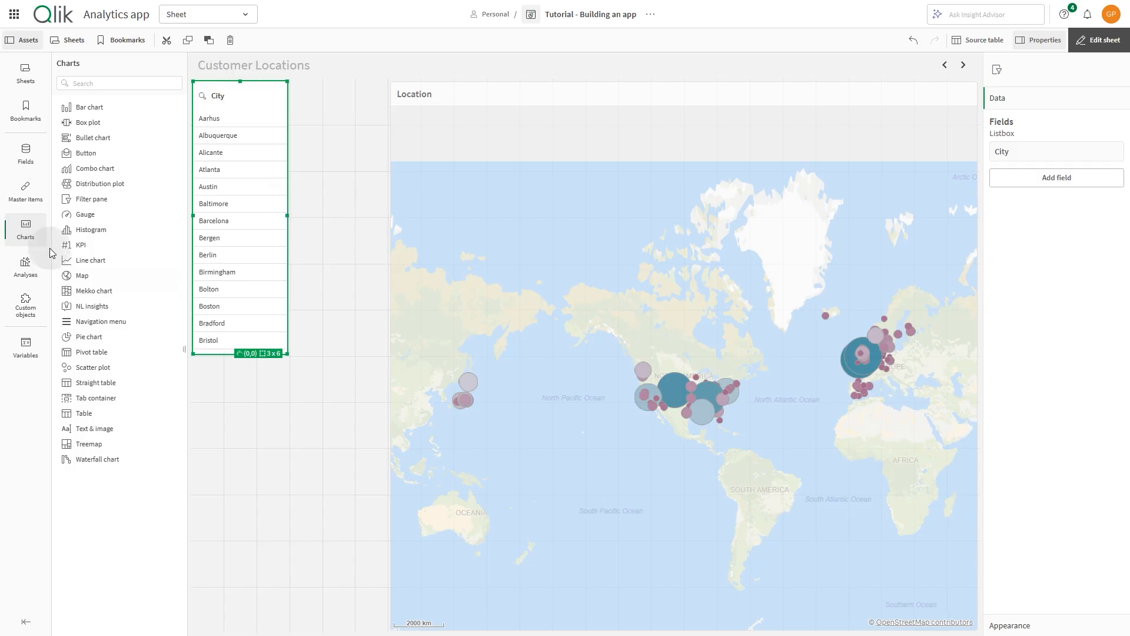
Place the Region master visualization below the City filter pane and narrow the map by one grid column.
left_click(27, 192)
left_click_drag(117, 259, 294, 484)
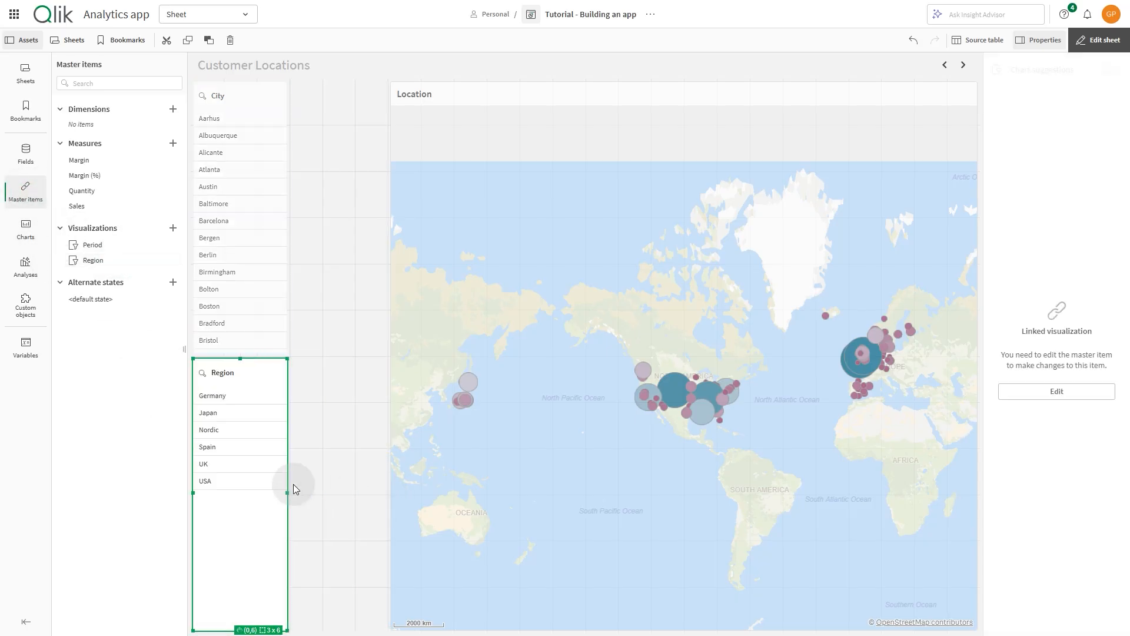
left_click(406, 415)
left_click_drag(387, 354, 415, 354)
Add a Customer filter pane between the City pane and the map, extend it to 12 grid rows and finish editing the sheet.
left_click(26, 226)
left_click_drag(94, 199, 353, 218)
left_click(365, 231)
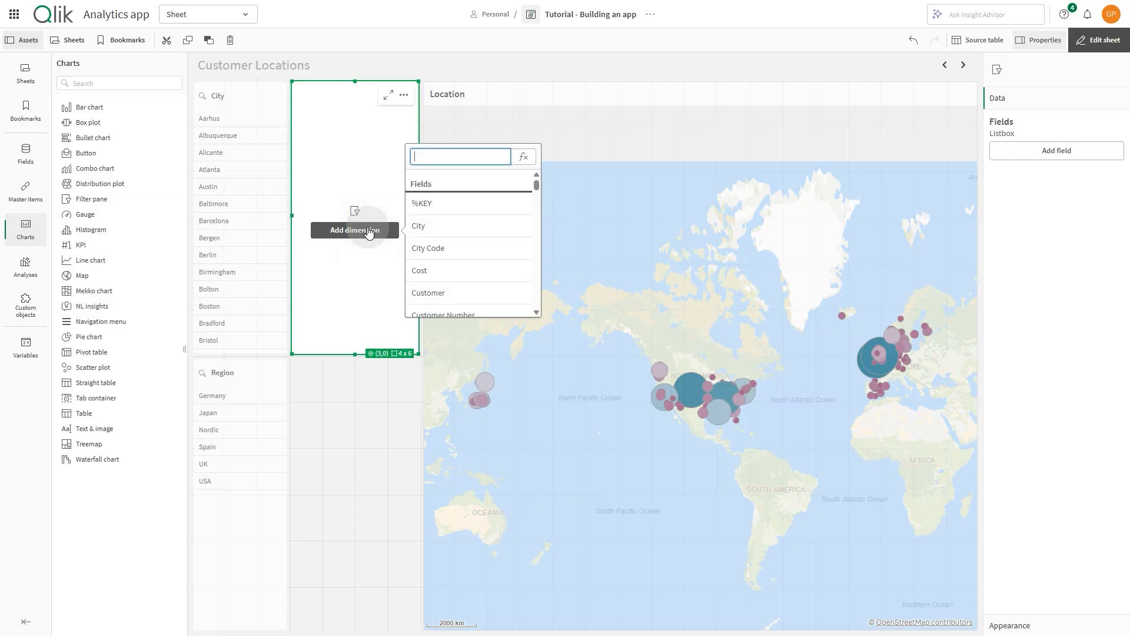
left_click(427, 288)
left_click_drag(418, 354, 413, 592)
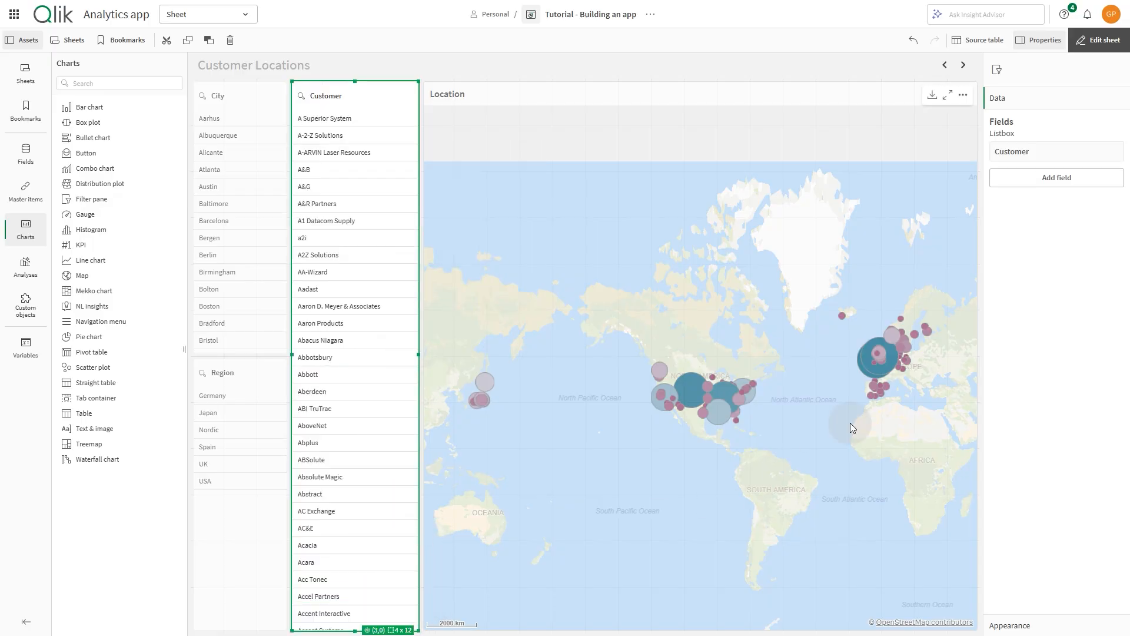
left_click(1104, 40)
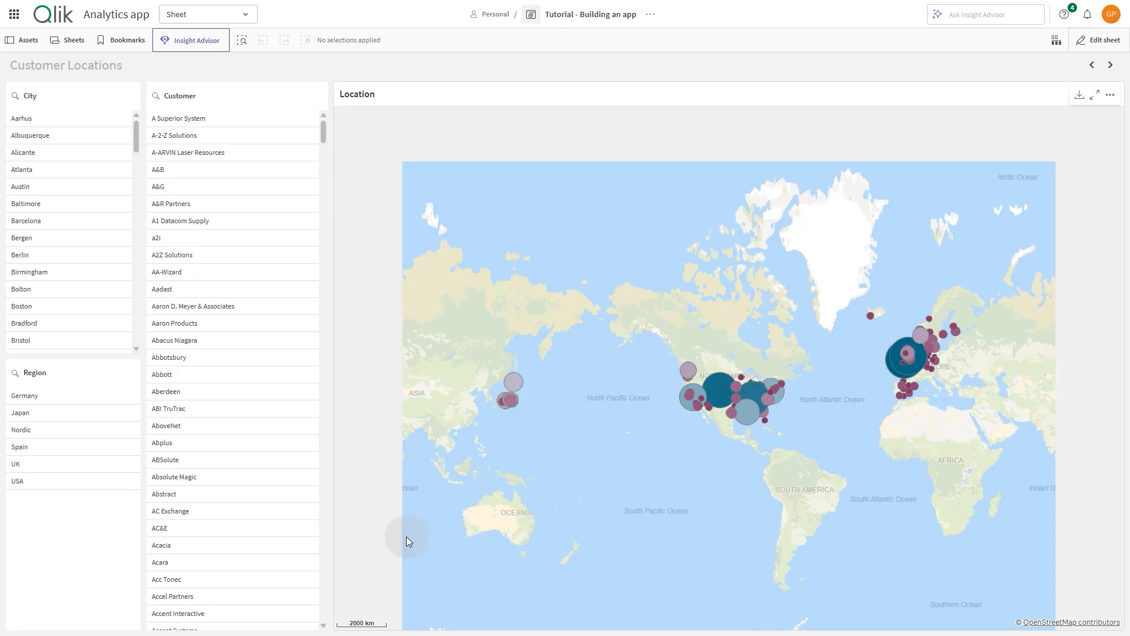
Filter the map to the Nordic region to view its cities, and clear that selection.
left_click(33, 428)
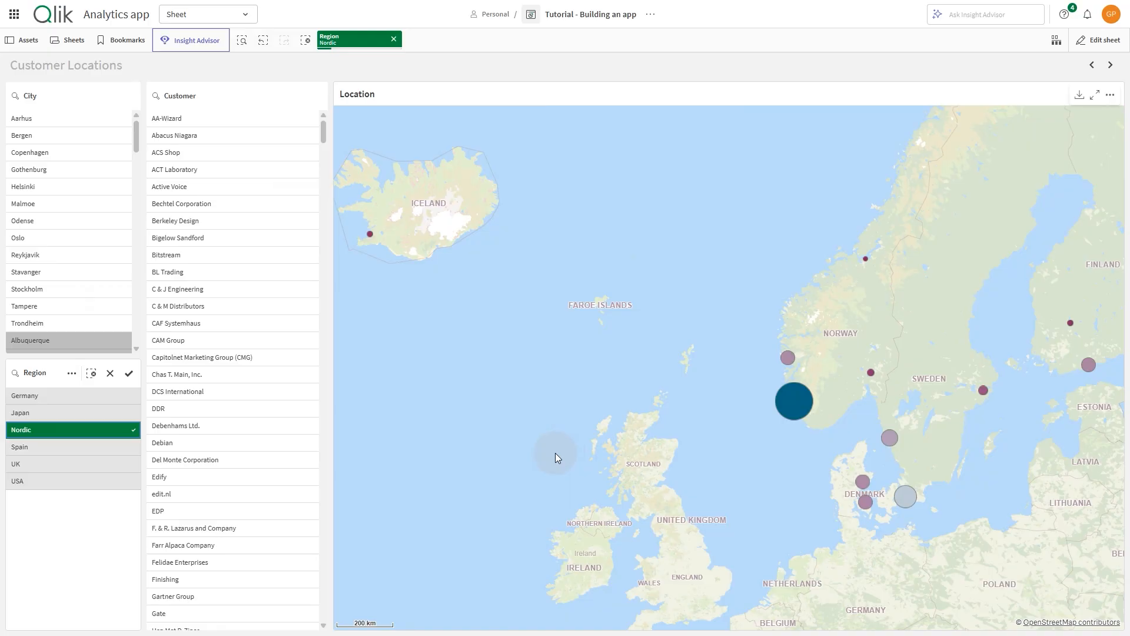
left_click(109, 427)
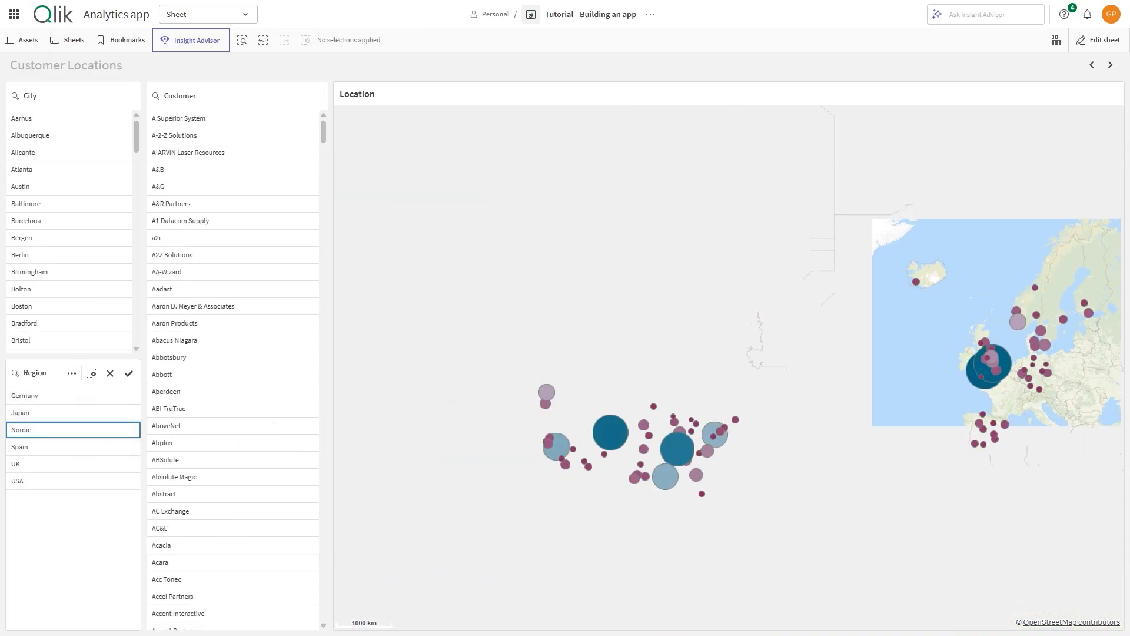
Lasso-select the cities in the eastern United States on the map and confirm the selection.
left_click(1019, 74)
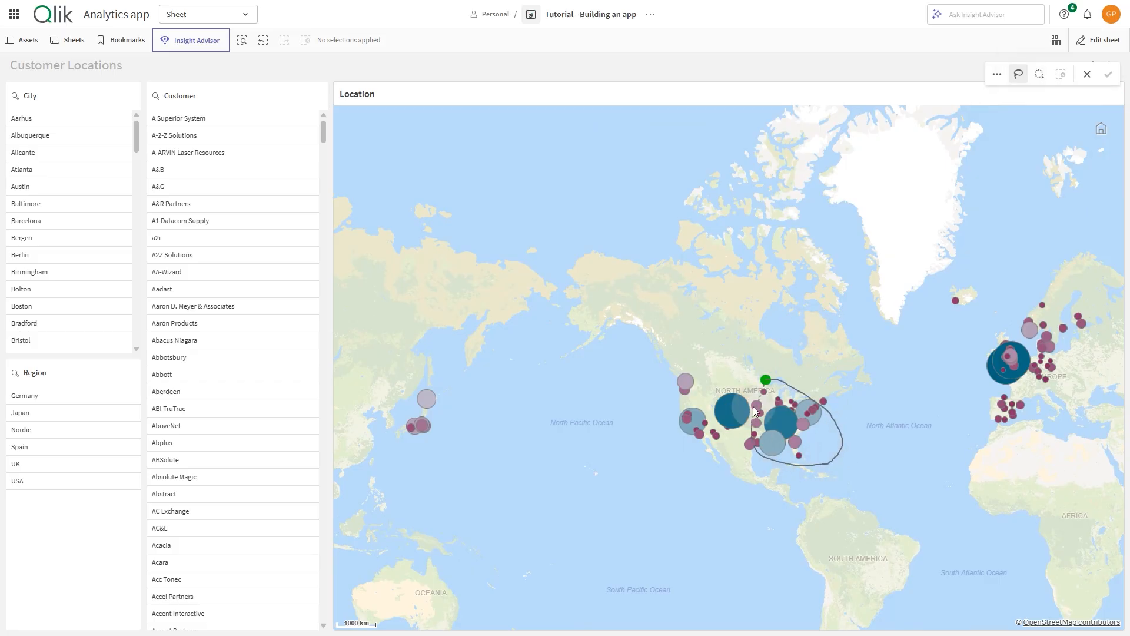
left_click_drag(765, 390, 766, 382)
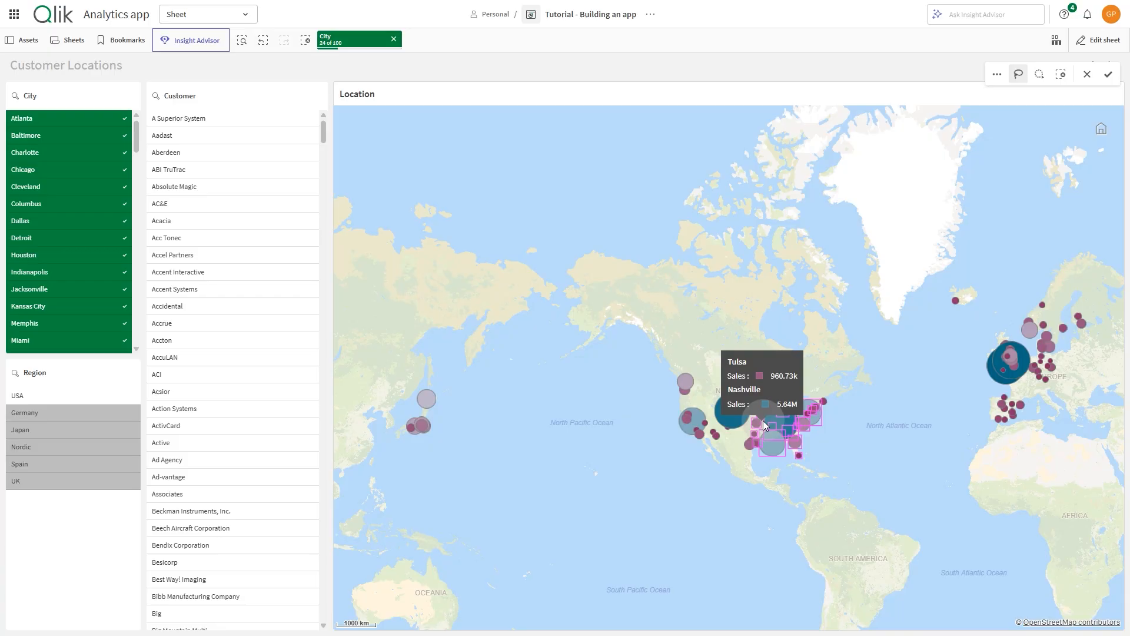
key("Return")
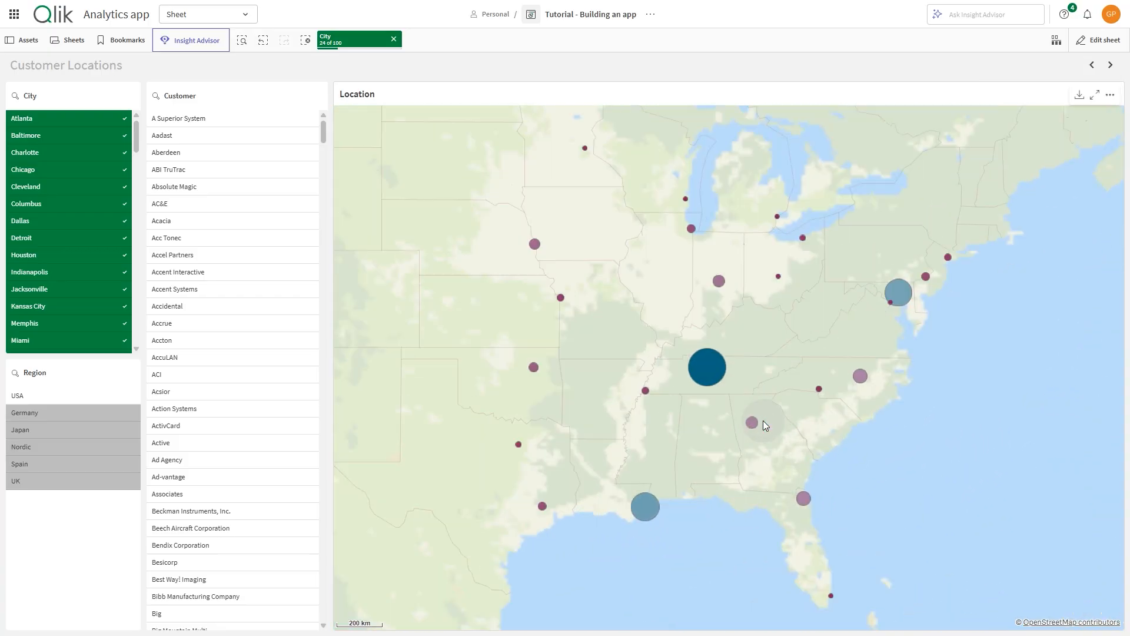
Filter the sheet to Nashville from its map bubble to view the city's customers, and clear that selection.
left_click(694, 365)
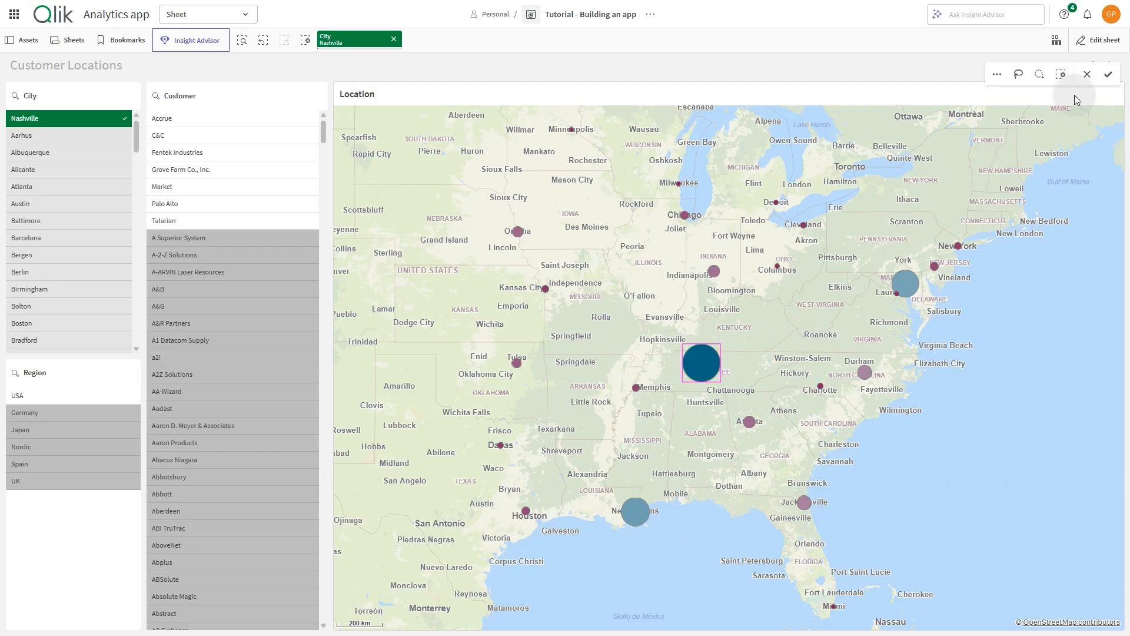
left_click(1102, 76)
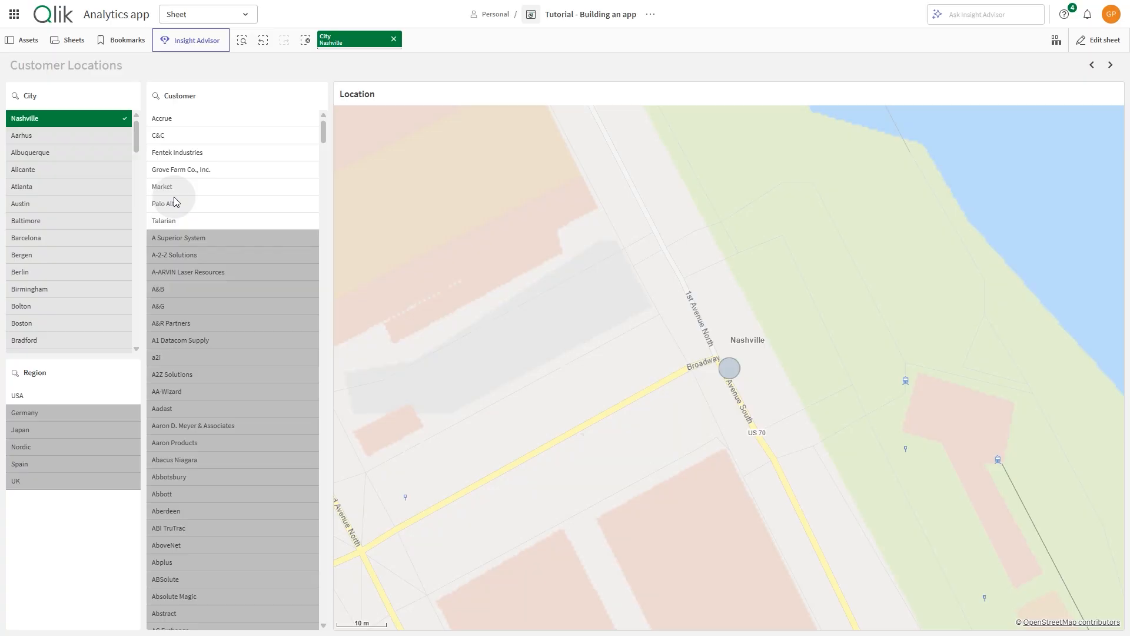
left_click(393, 41)
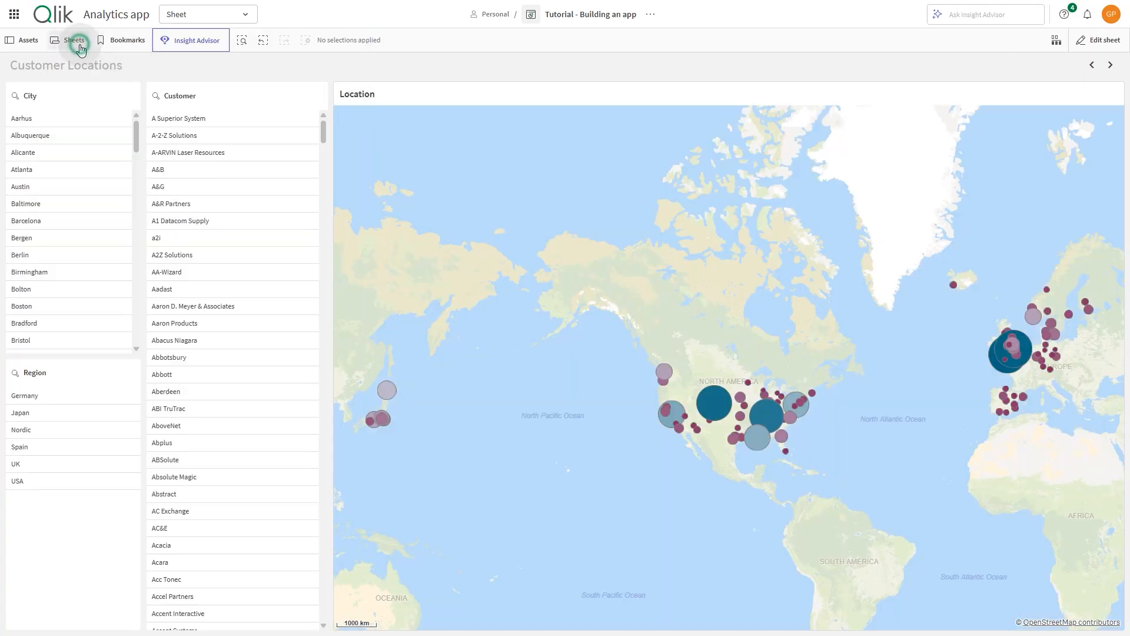
Open the Insights sheet and ask Insight Advisor "who are the top 5 managers for sales?".
left_click(81, 47)
left_click(120, 562)
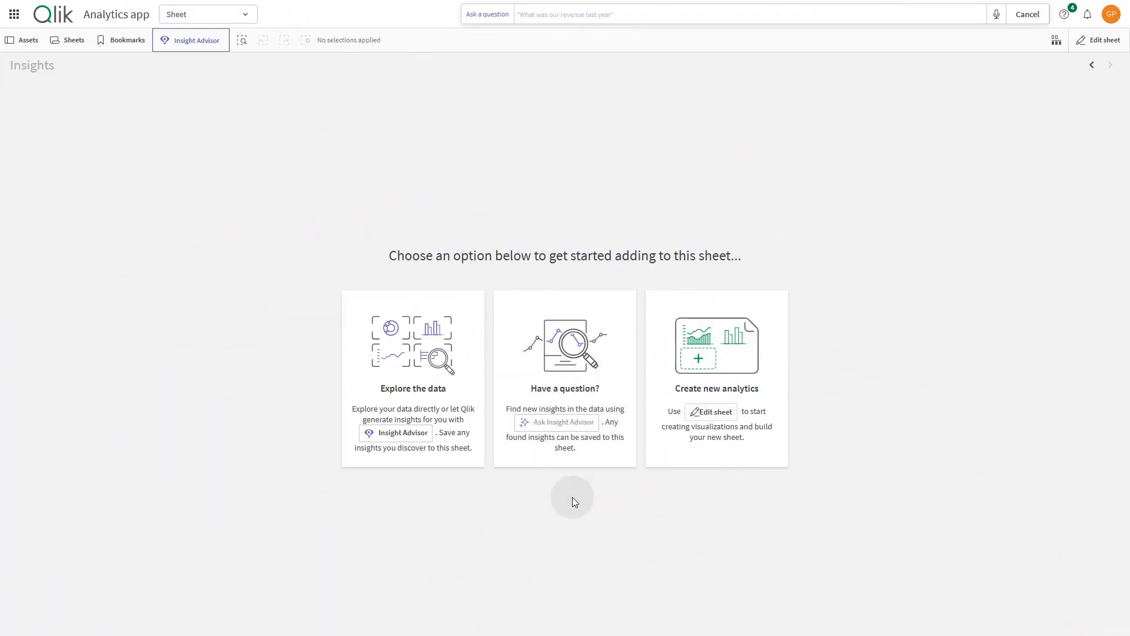
left_click(561, 405)
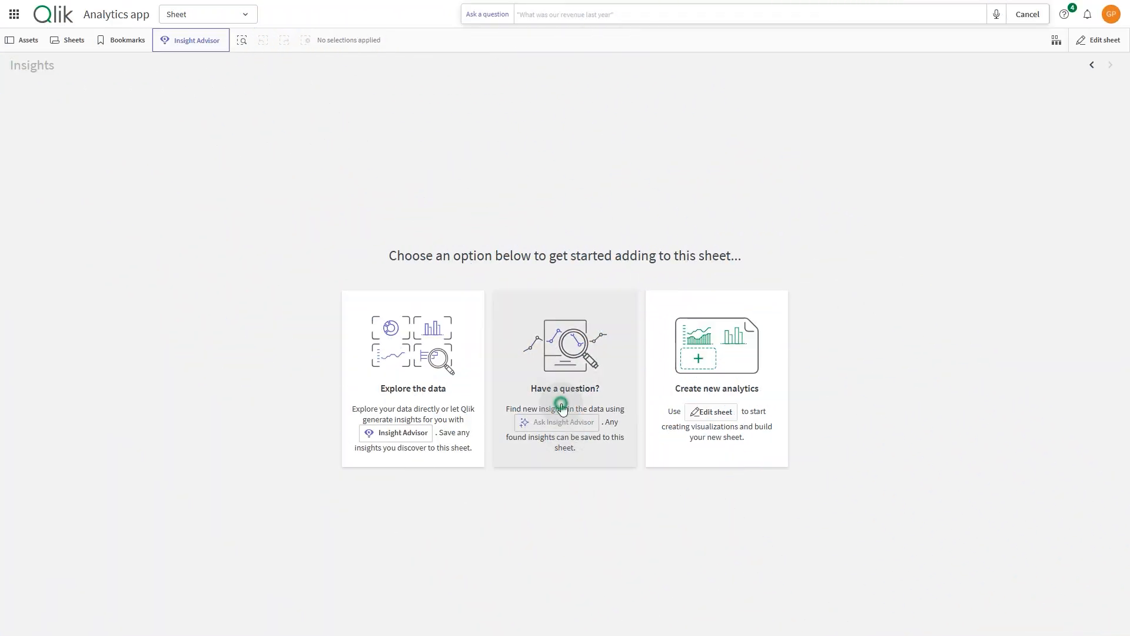
type("wh")
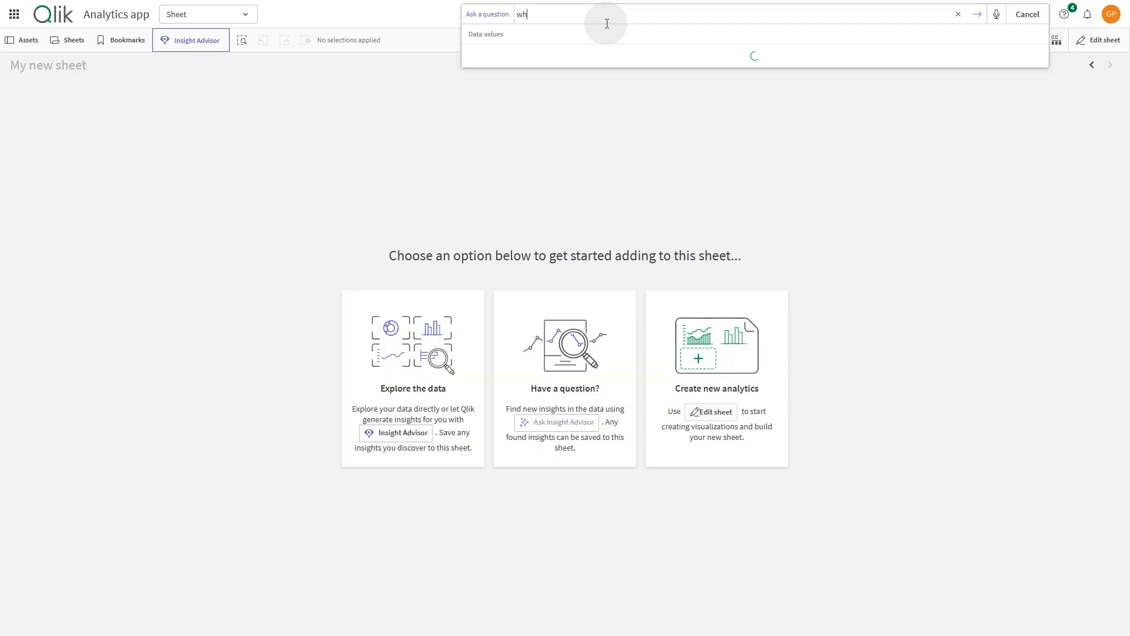
type("o are the top 5 managers for sales")
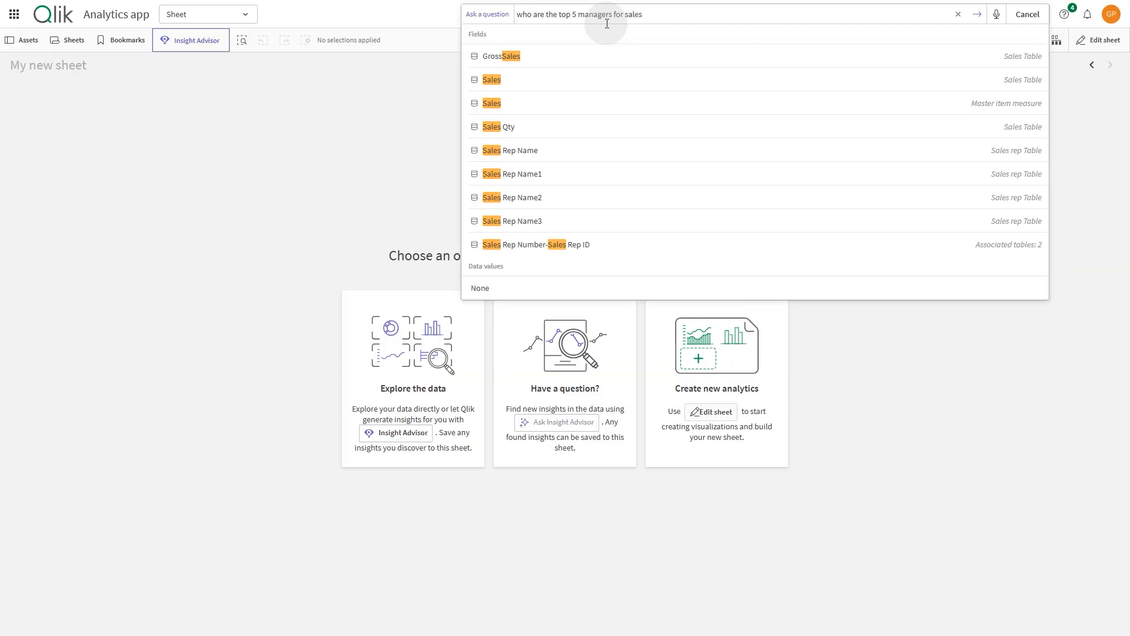
type("?")
key("Return")
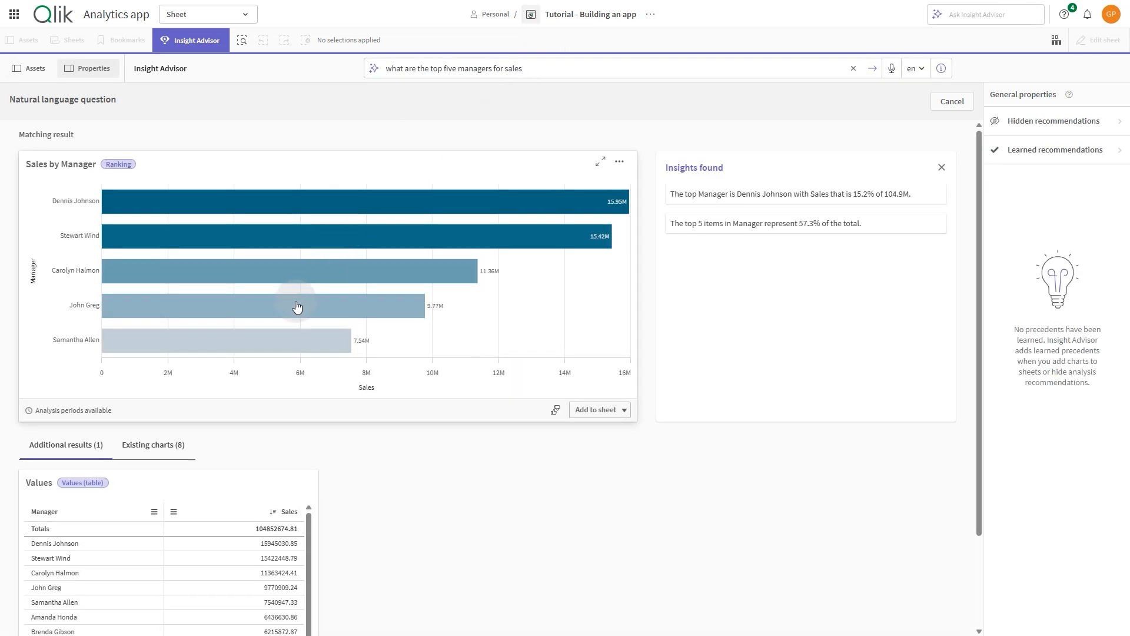
Add the Sales by Manager ranking chart to the Insights sheet and return to that sheet.
left_click(600, 411)
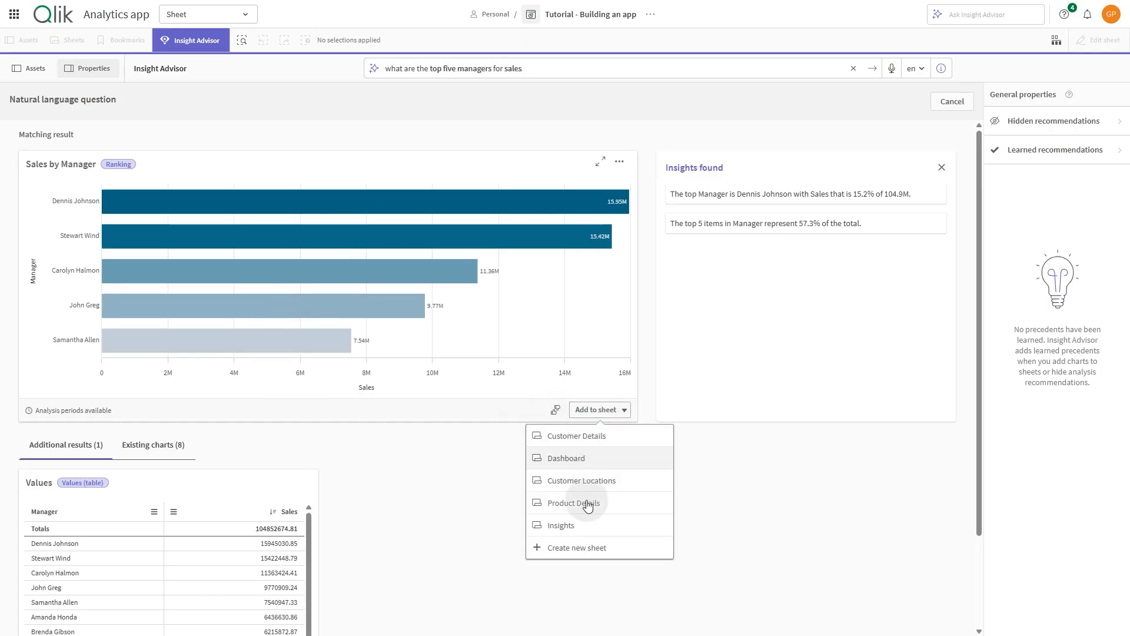
left_click(574, 526)
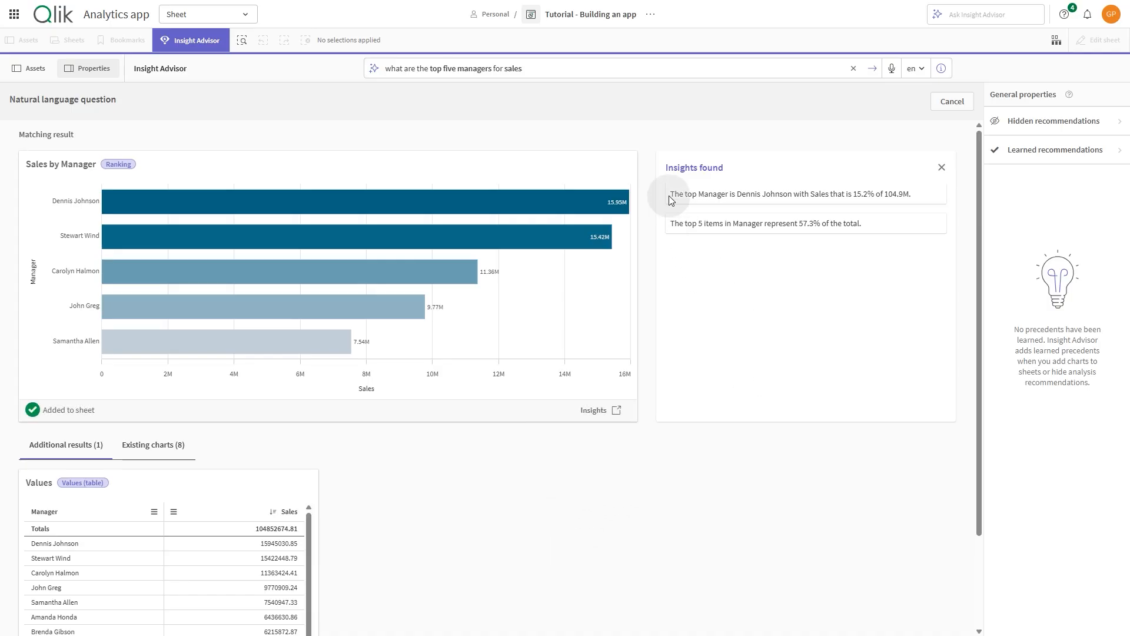
left_click(204, 47)
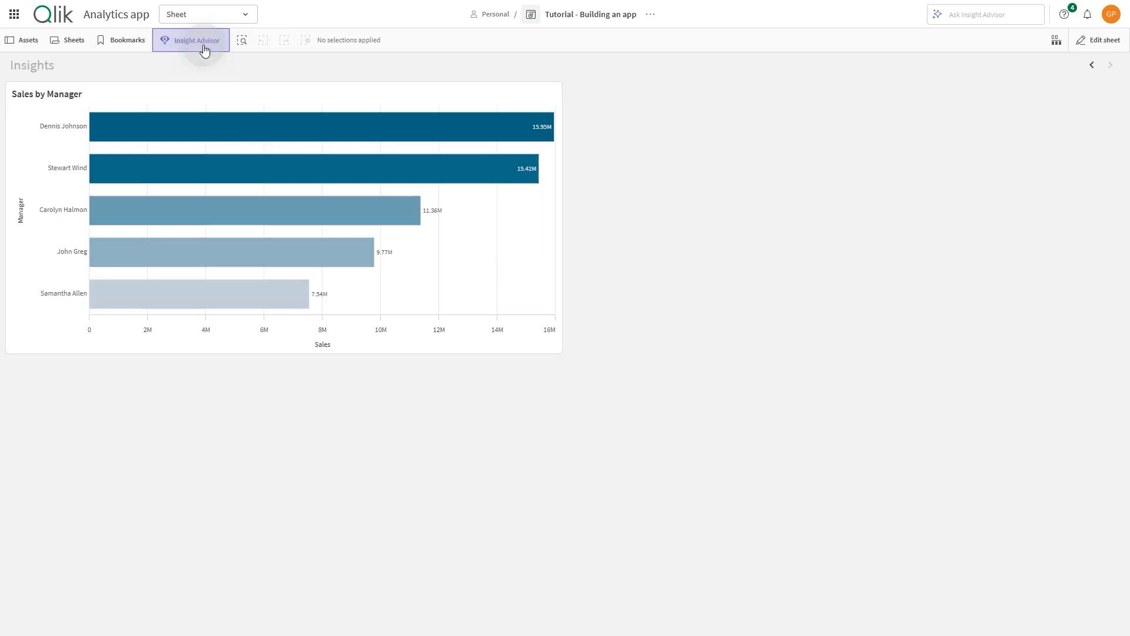
Retitle the Sales by Manager chart "Top 5 Managers for Sales" and finish editing the sheet.
left_click(1070, 49)
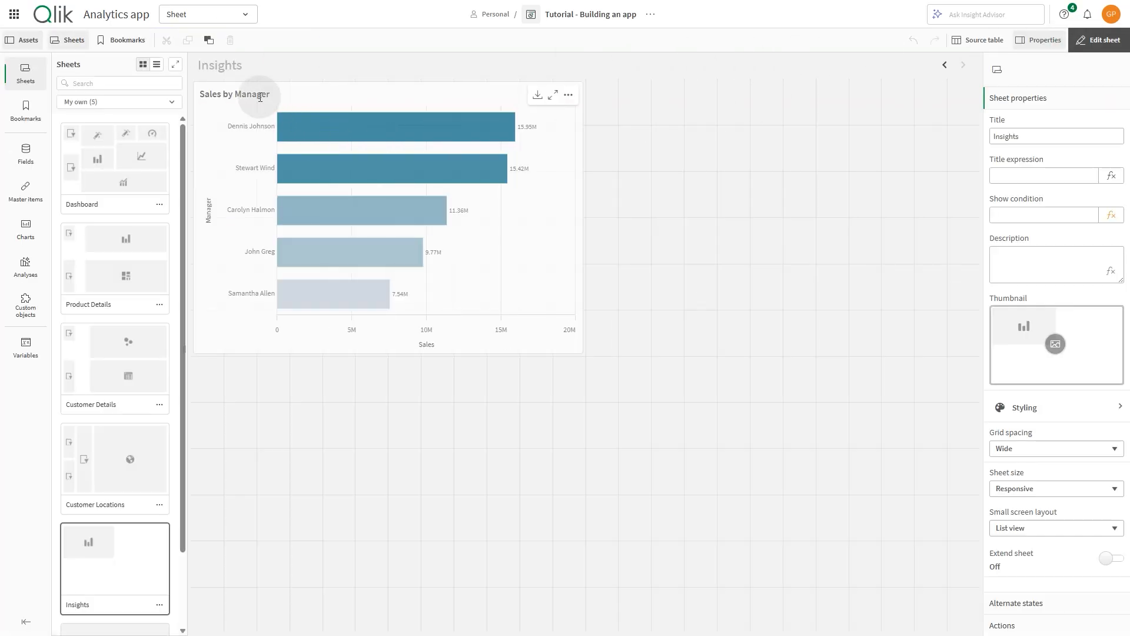
left_click(260, 96)
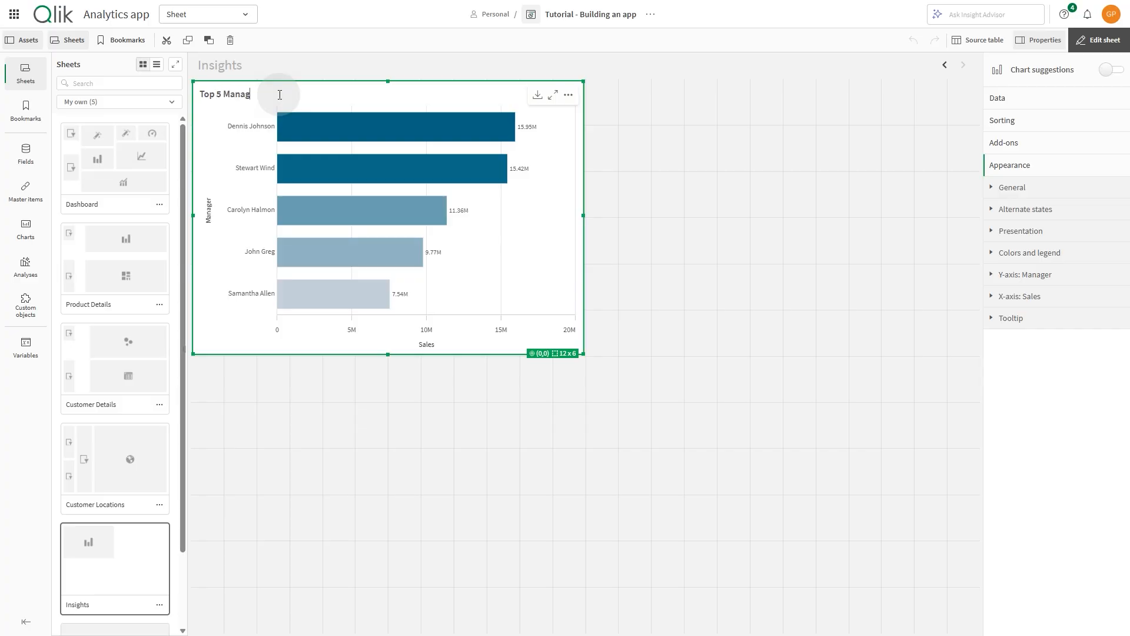
type("Top 5 Managers for Sales")
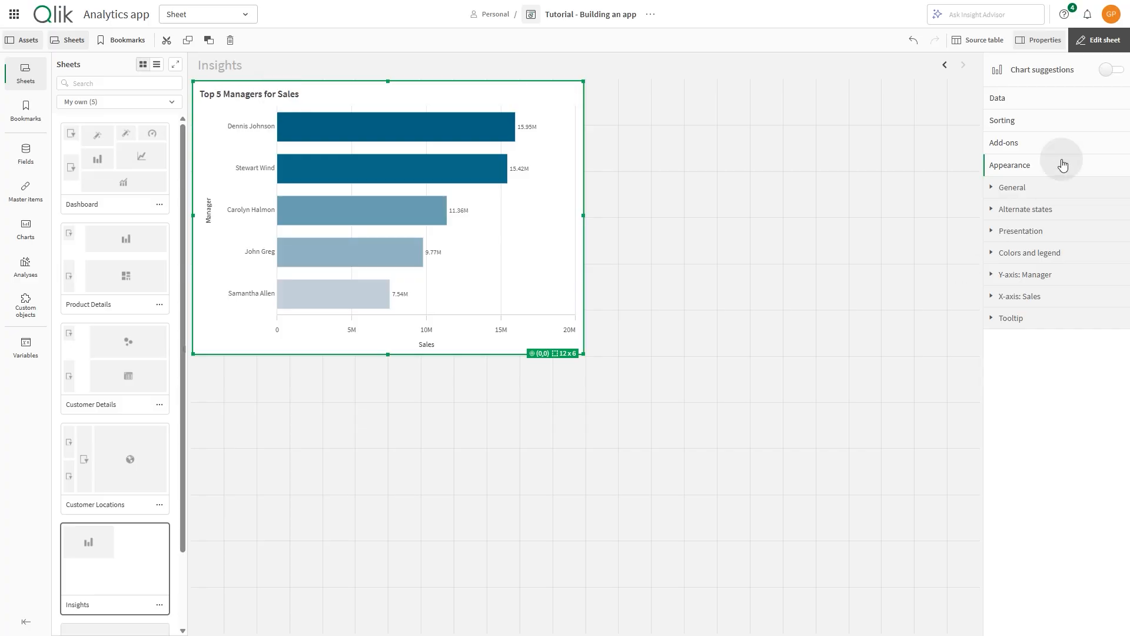
left_click(1095, 43)
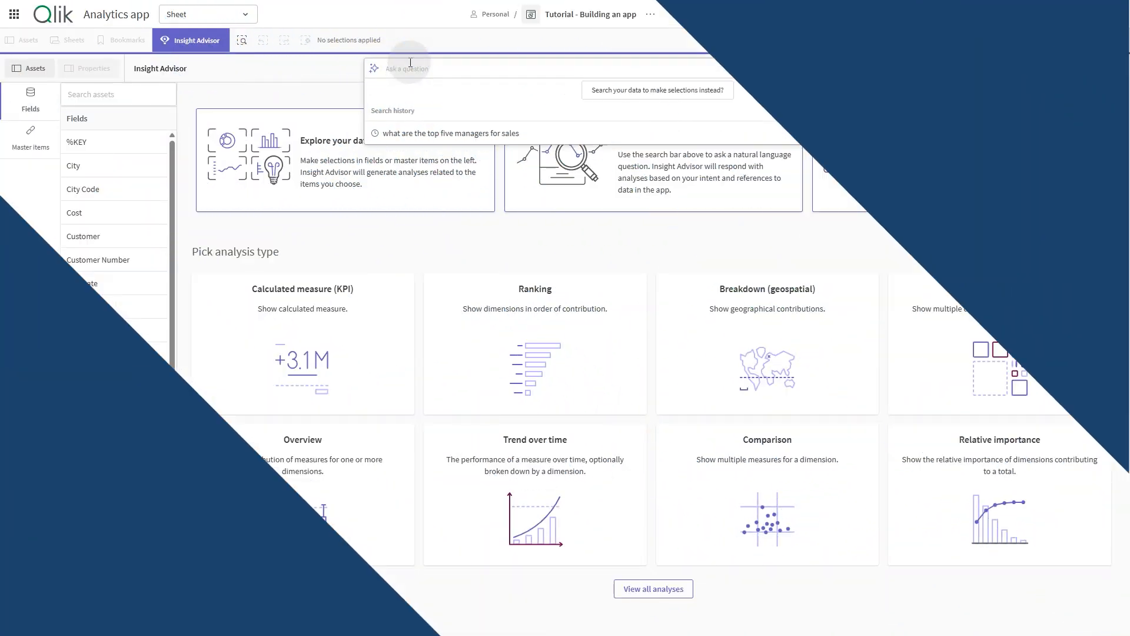
Ask Insight Advisor "what are the 3 lowest product group for sales" and show the result as a Multi KPI with the YearMonth-last sorted values period.
type("what are the 3 lowest product group for sales")
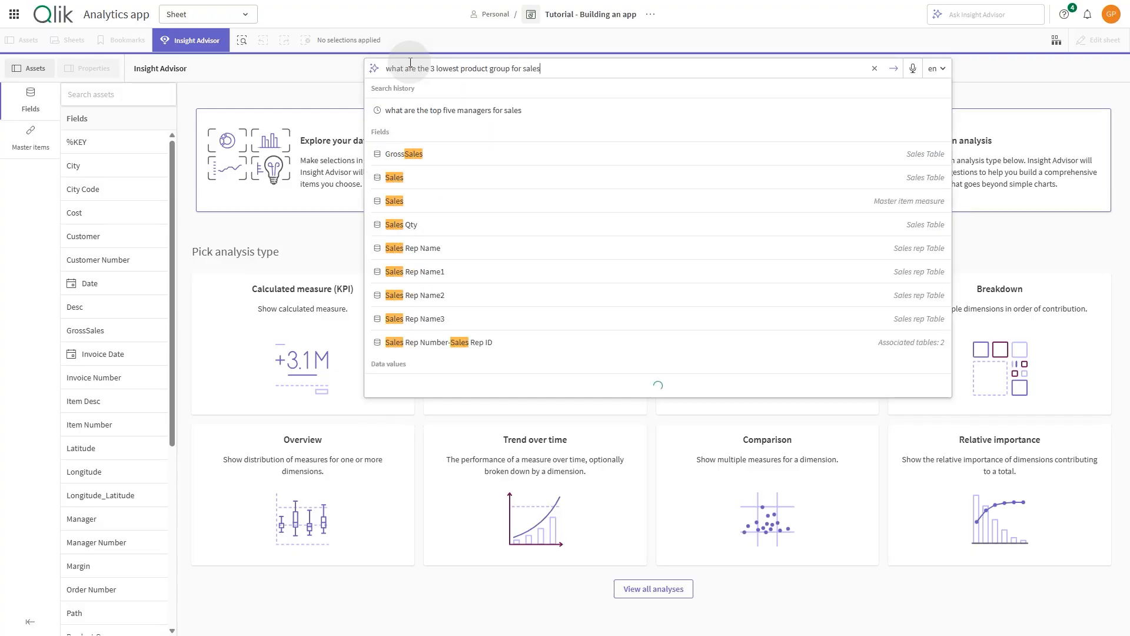
key("Return")
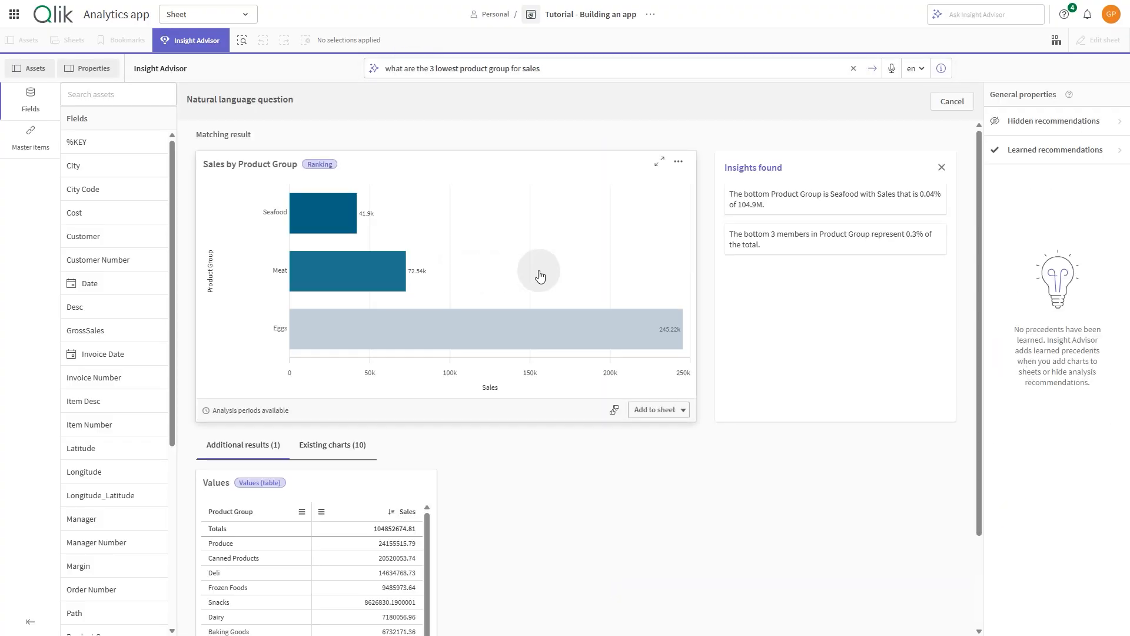
left_click(563, 270)
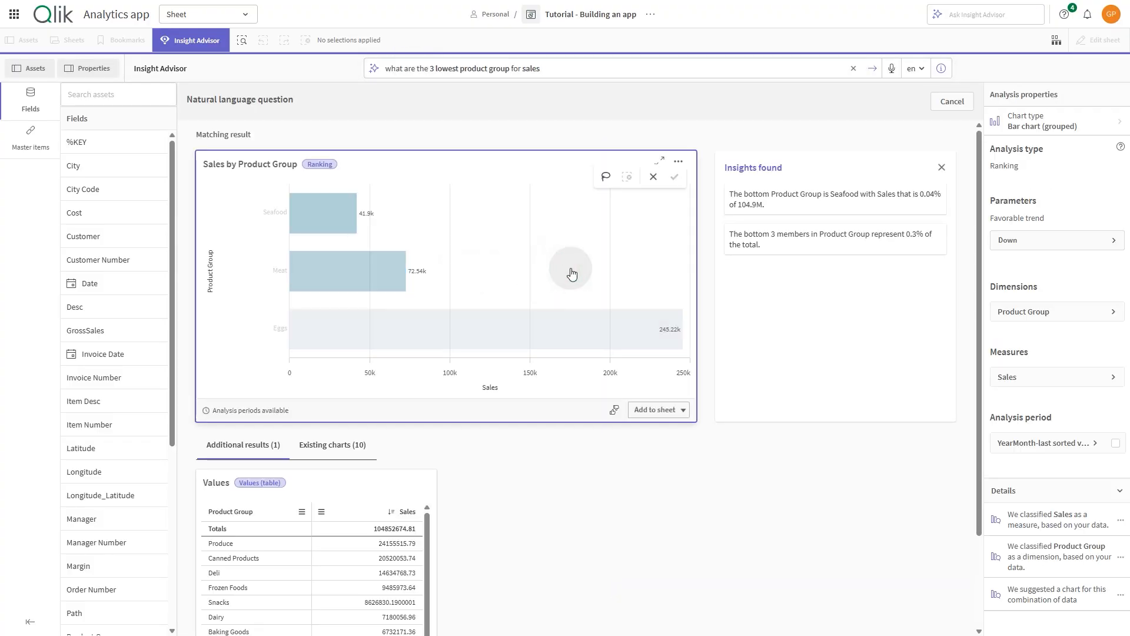
left_click(1043, 121)
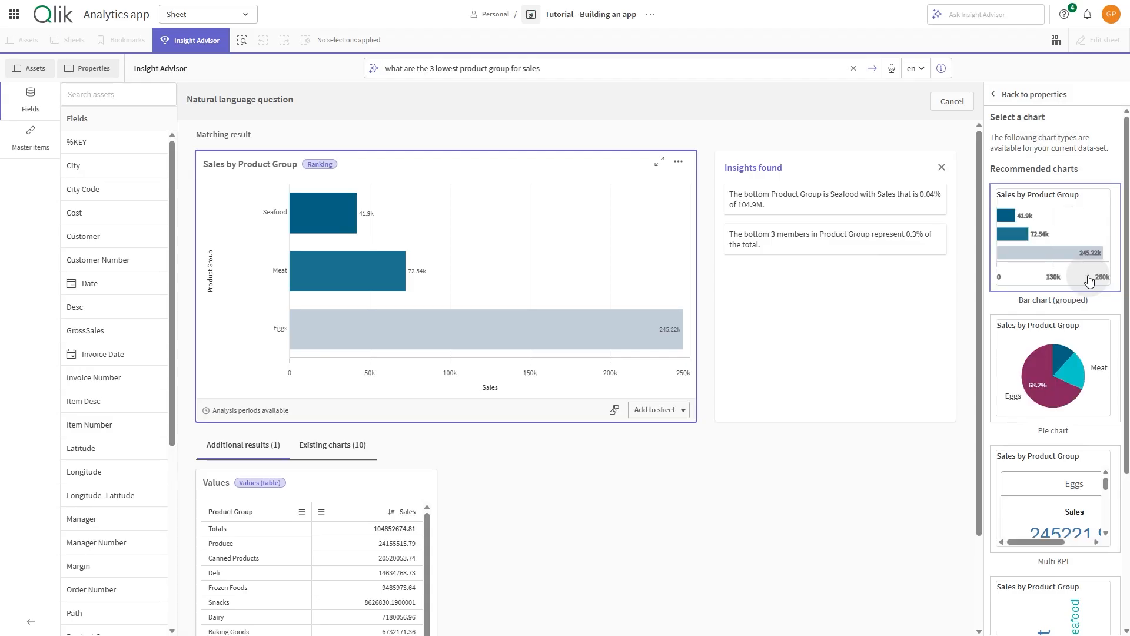
left_click(1053, 548)
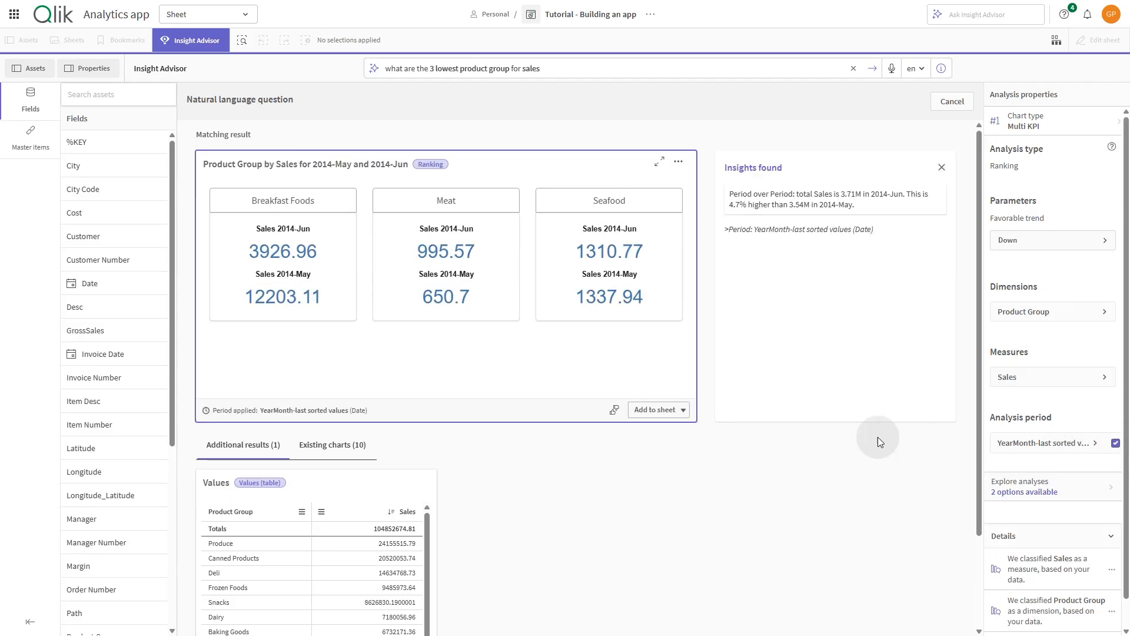
Add the product group Multi KPI to the Insights sheet and return to that sheet.
left_click(658, 411)
left_click(626, 524)
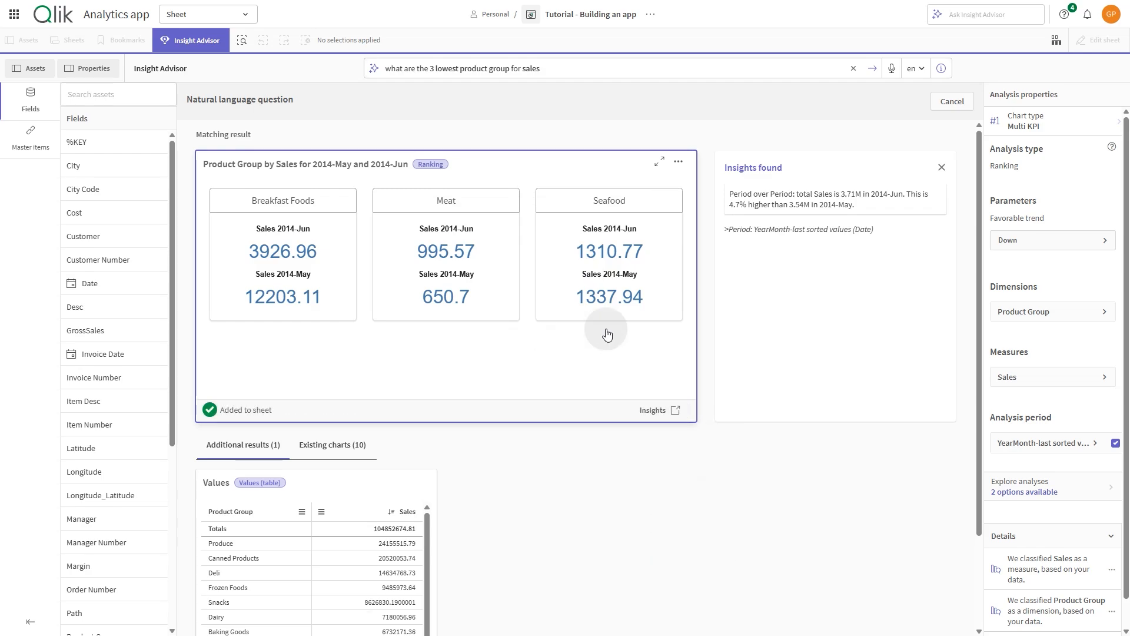
left_click(189, 41)
Confine the Top 5 Managers chart to the lower part of the sheet and size the product group KPI above it to 16 x 5 grid cells.
left_click(1092, 40)
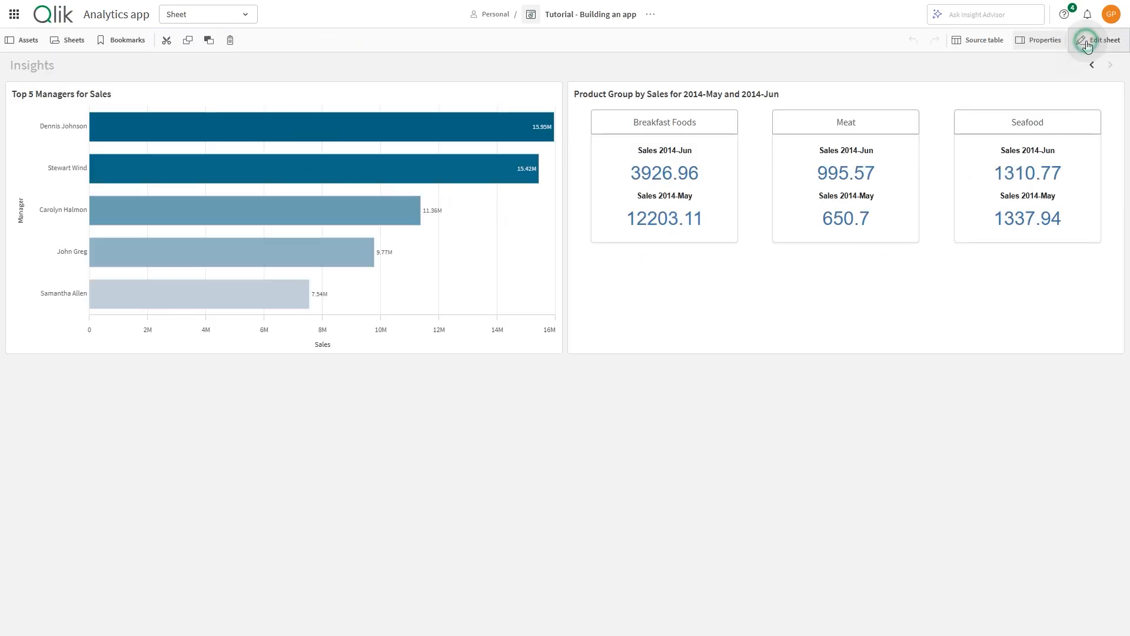
left_click_drag(389, 356, 387, 627)
left_click_drag(396, 80, 391, 406)
left_click(580, 256)
left_click(596, 245)
left_click_drag(587, 217, 197, 212)
left_click_drag(977, 216, 860, 218)
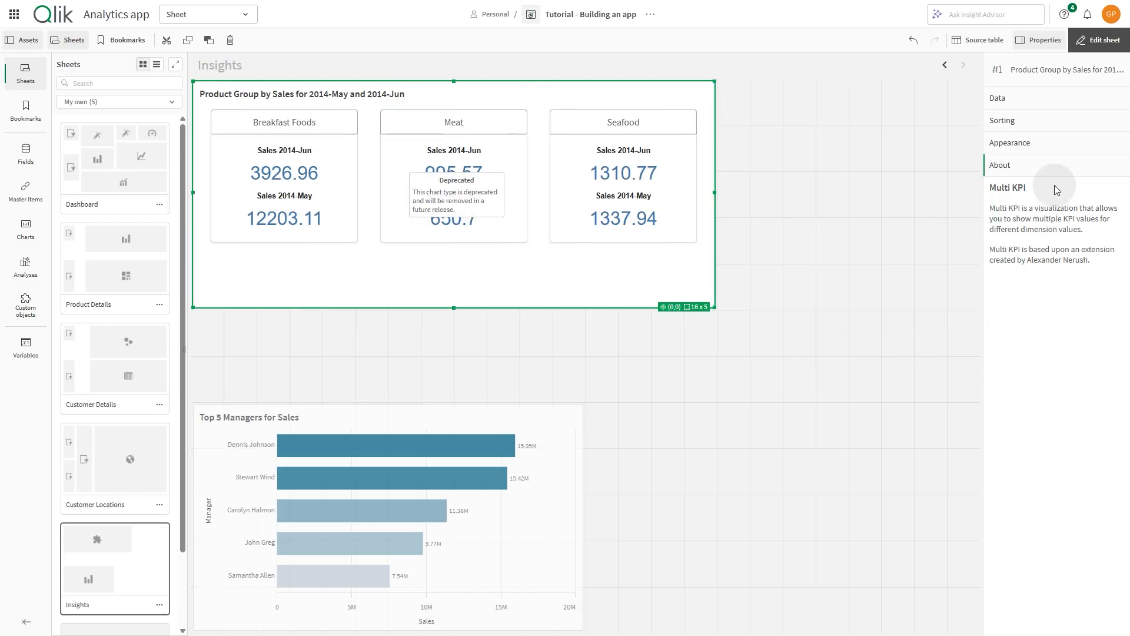
Set the number formatting of the KPI's Sales 2014-Jun and Sales 2014-May measures to Money.
left_click(1060, 98)
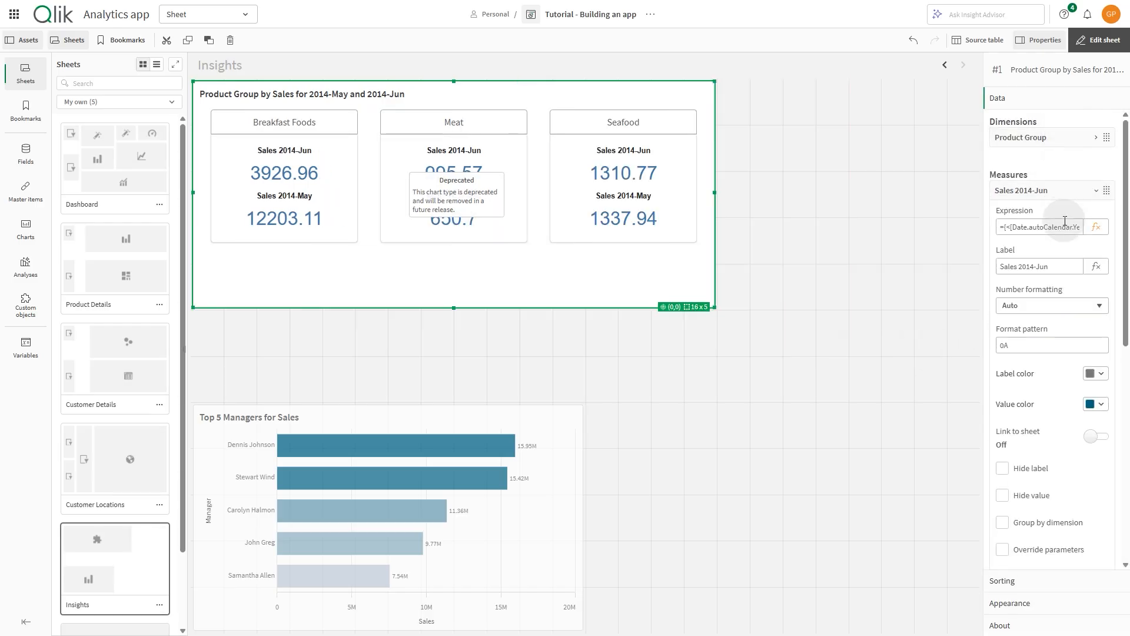
left_click(1057, 305)
left_click(1056, 350)
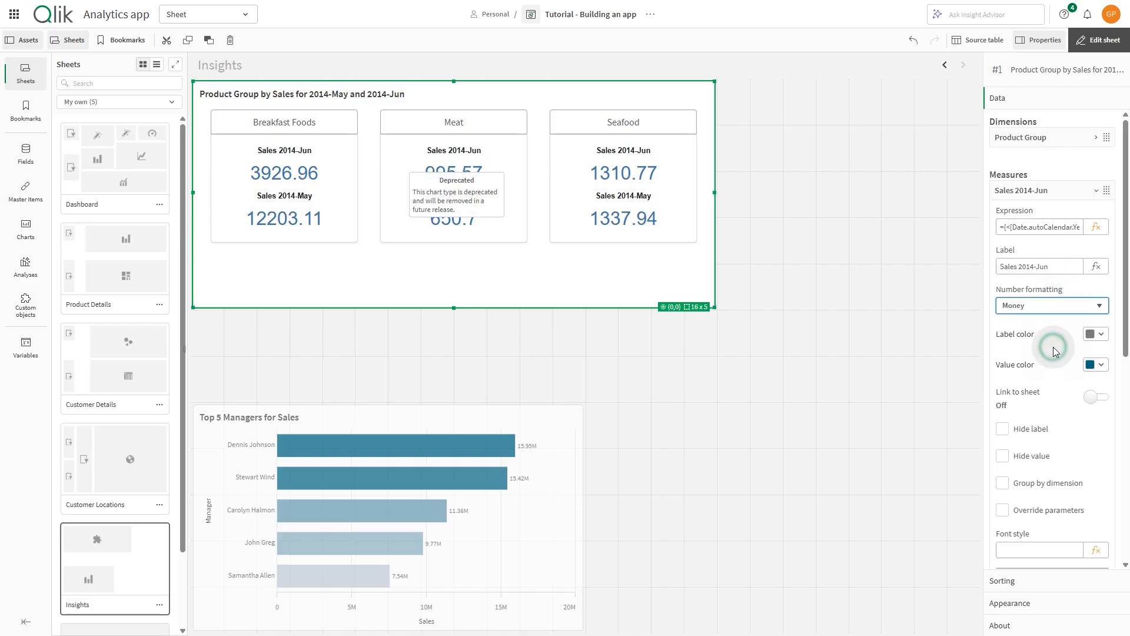
left_click(1075, 199)
left_click(1077, 218)
left_click(1052, 333)
left_click(1040, 375)
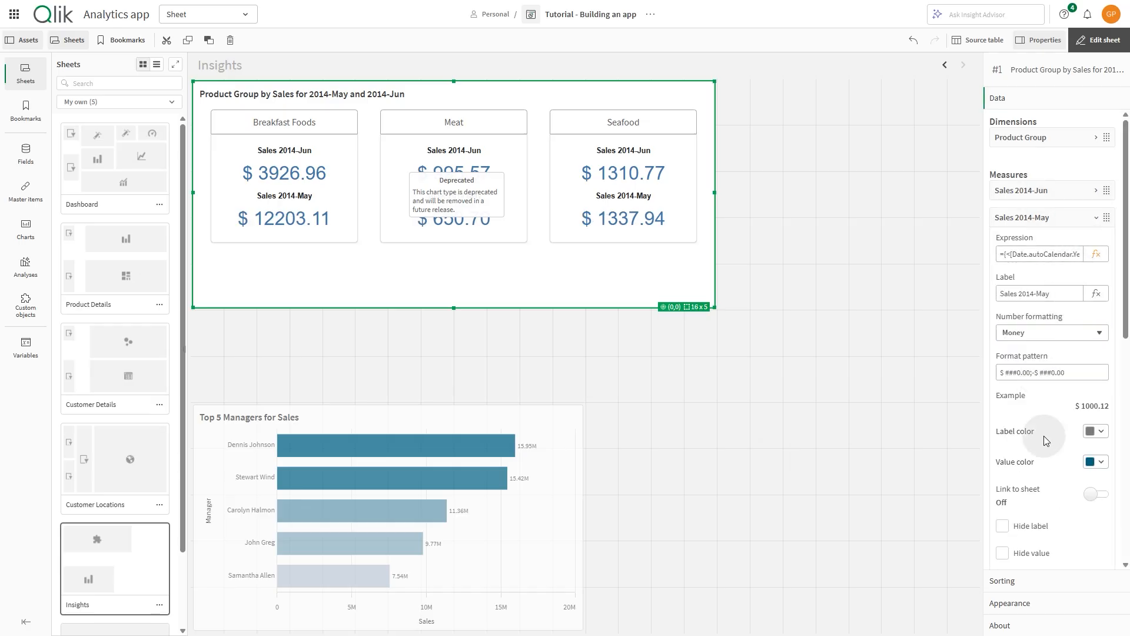
Retitle the product group KPI "Bottom 3 Product Groups for Sales".
left_click(1046, 613)
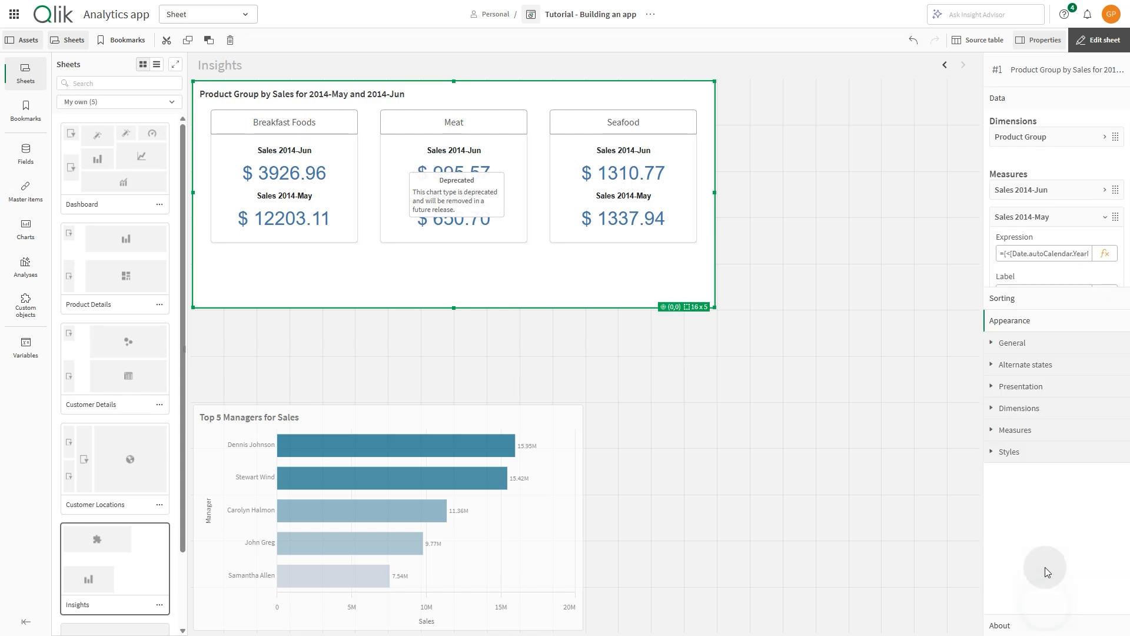
left_click(1029, 166)
triple_click(1032, 238)
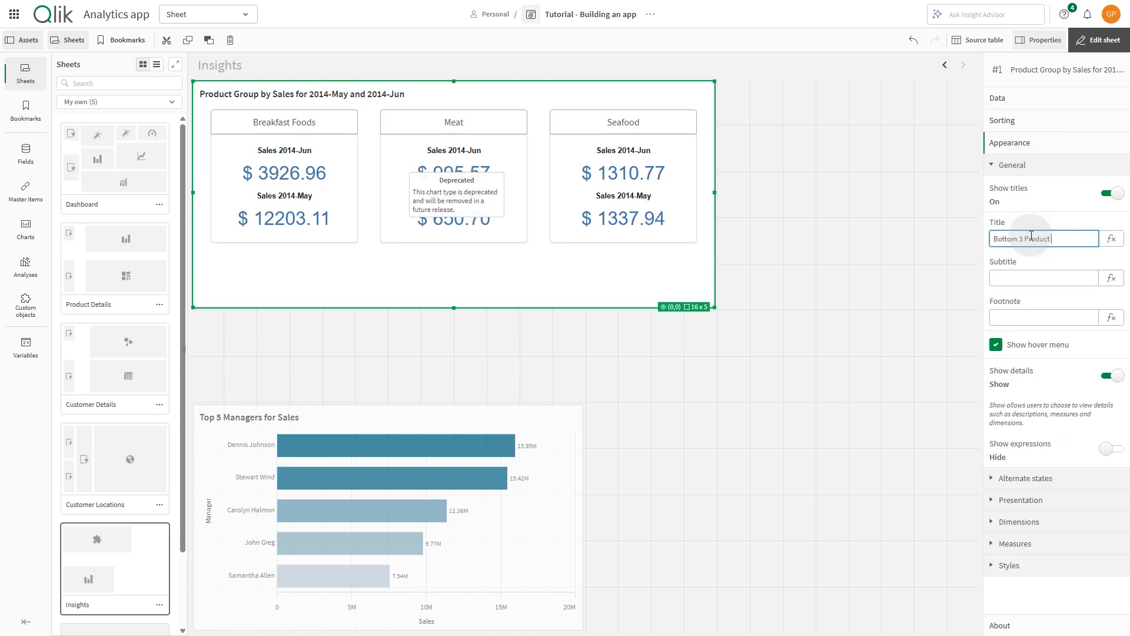
type("les")
key("Return")
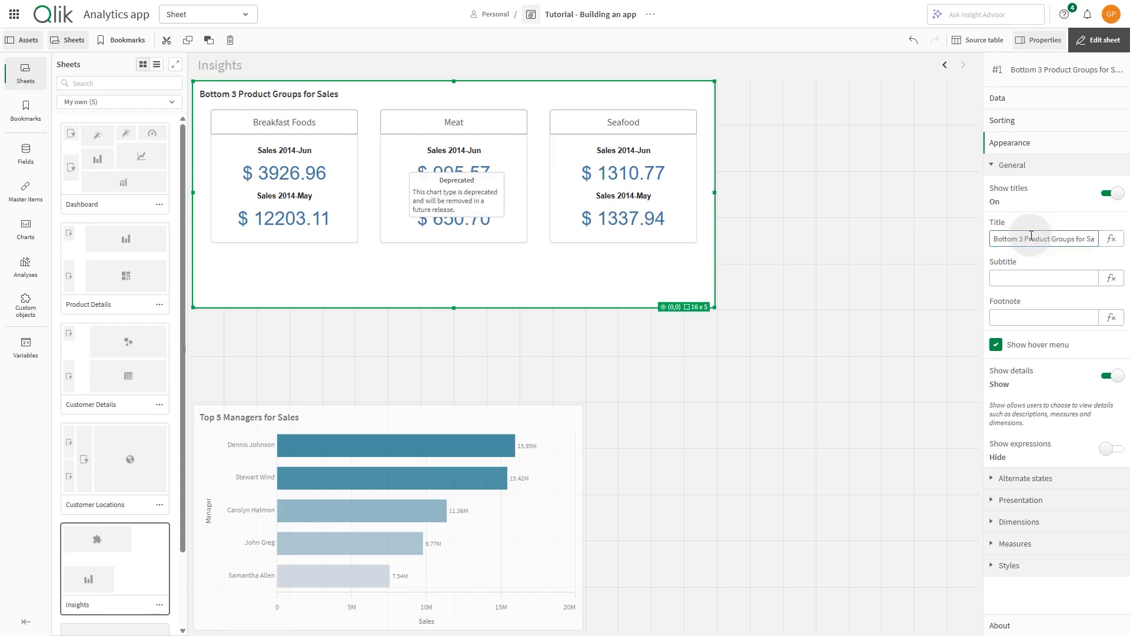
Extend the Top 5 Managers chart up to the KPI, give both objects the same width and finish editing the sheet.
left_click(388, 406)
left_click_drag(388, 405, 388, 312)
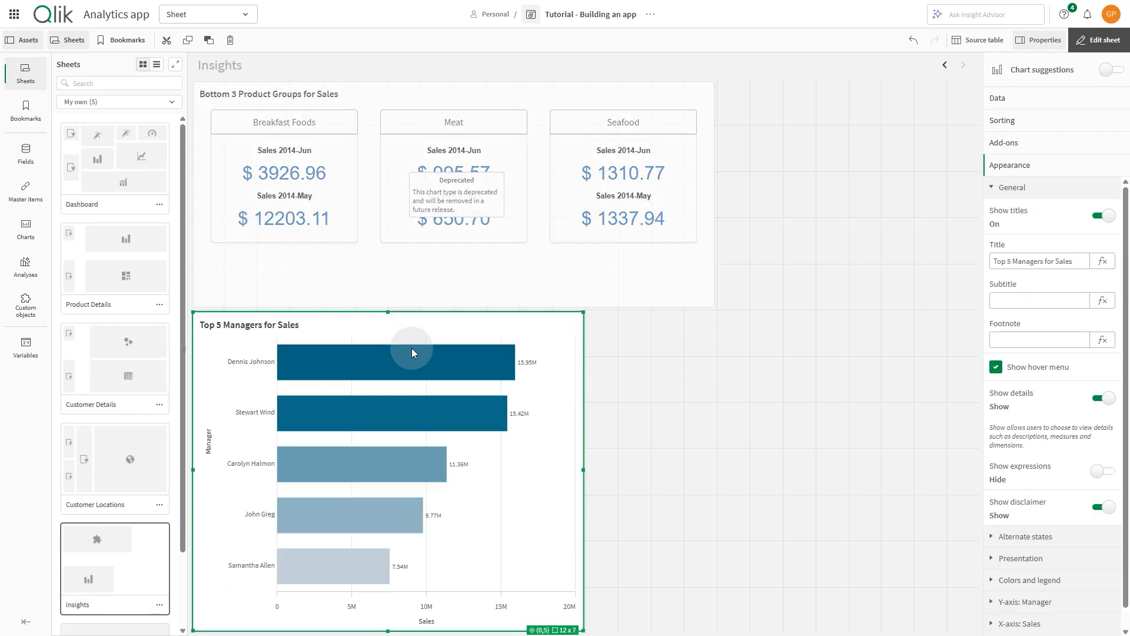
left_click_drag(584, 471, 648, 470)
left_click(1088, 42)
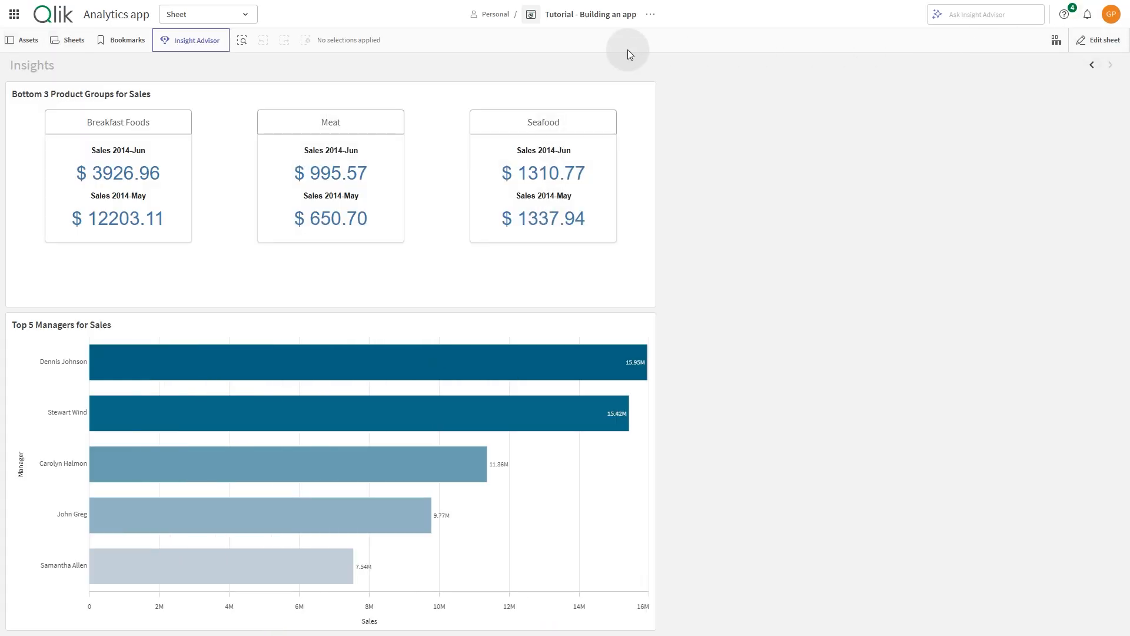
Create a new Clustering (k-means) analysis in Insight Advisor.
left_click(200, 51)
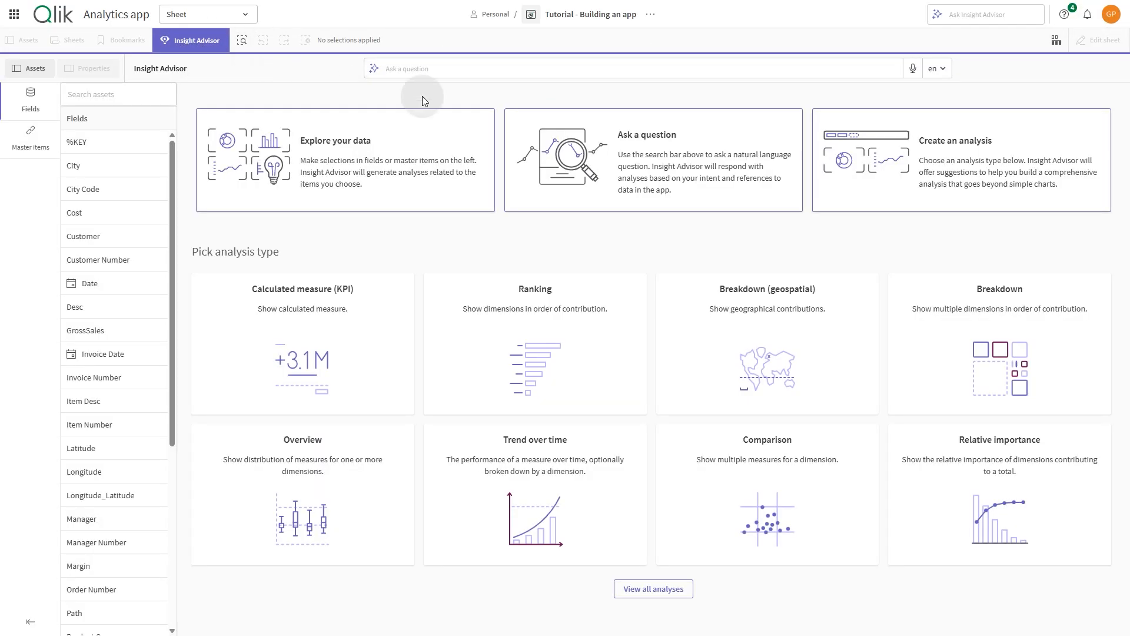
left_click(901, 154)
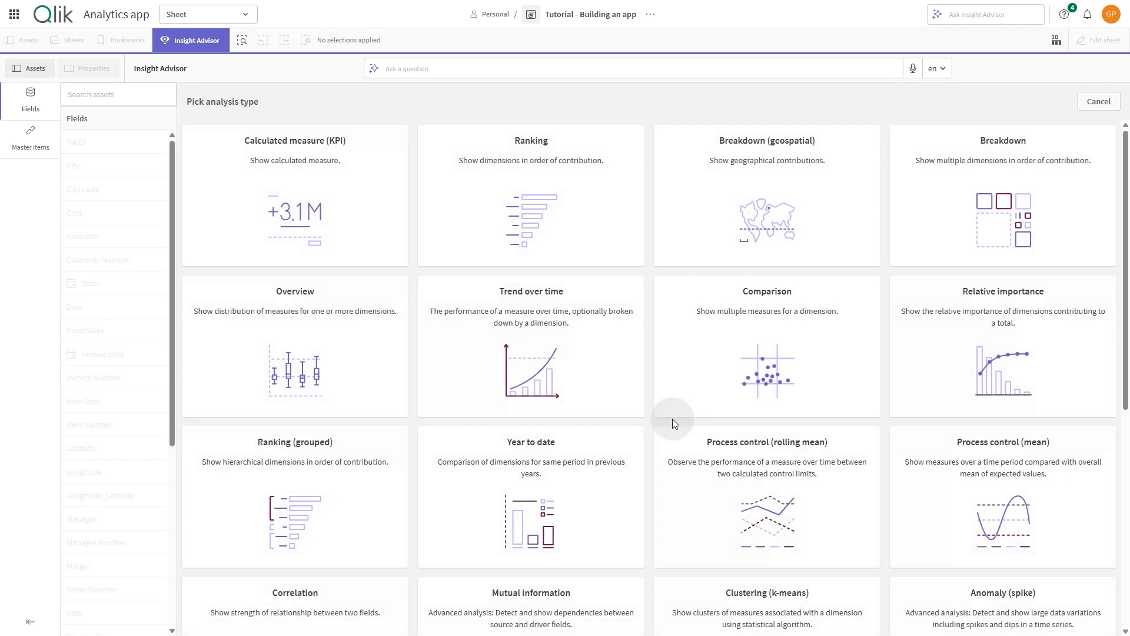
scroll(672, 420, "down", 3)
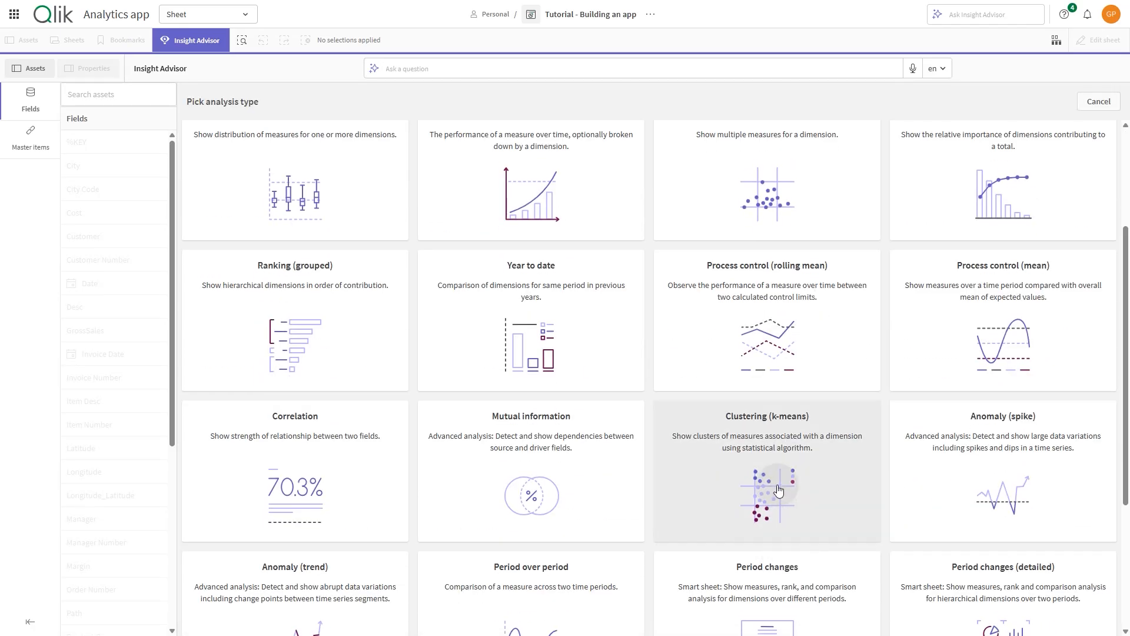
left_click(794, 475)
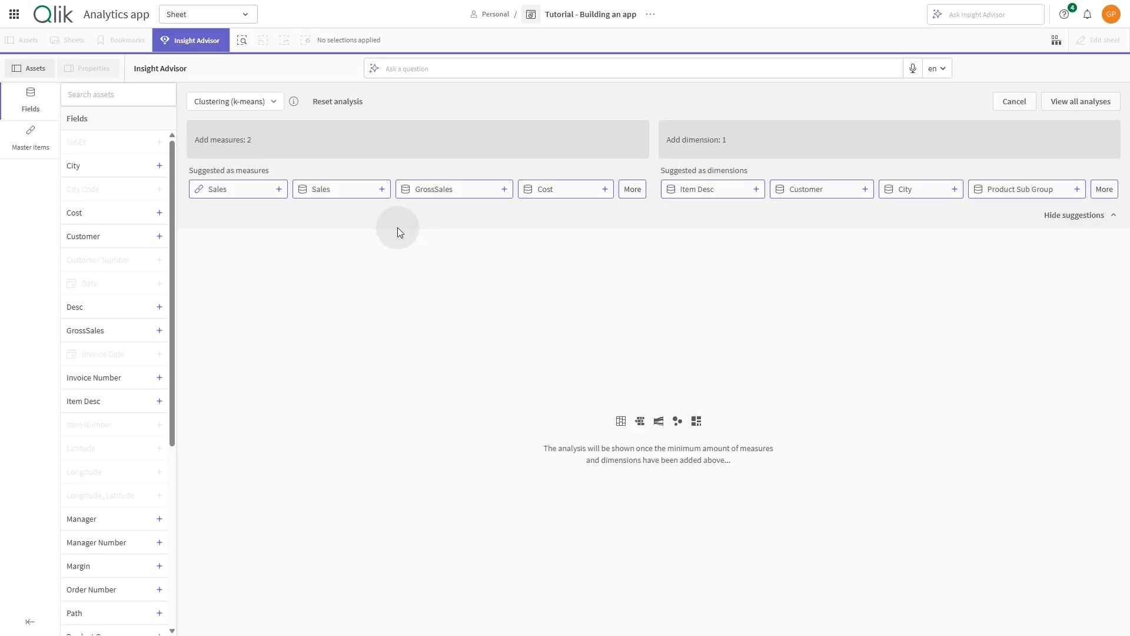
Set up the clustering analysis with average Sales and average Cost as measures and Customer as the dimension.
left_click(315, 189)
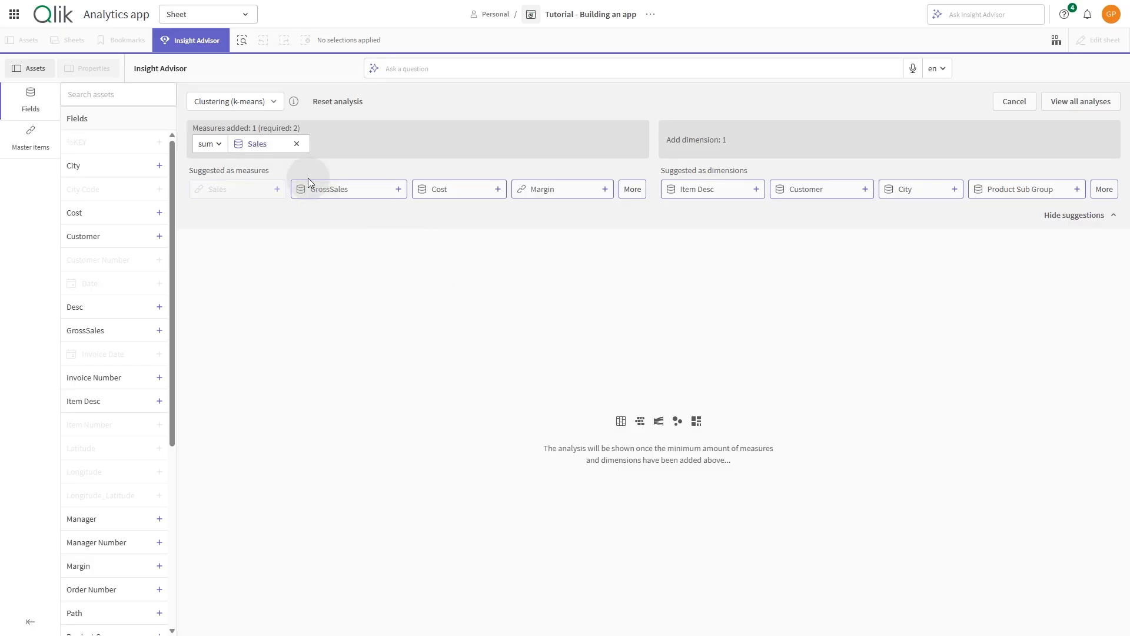
left_click(210, 147)
left_click(210, 197)
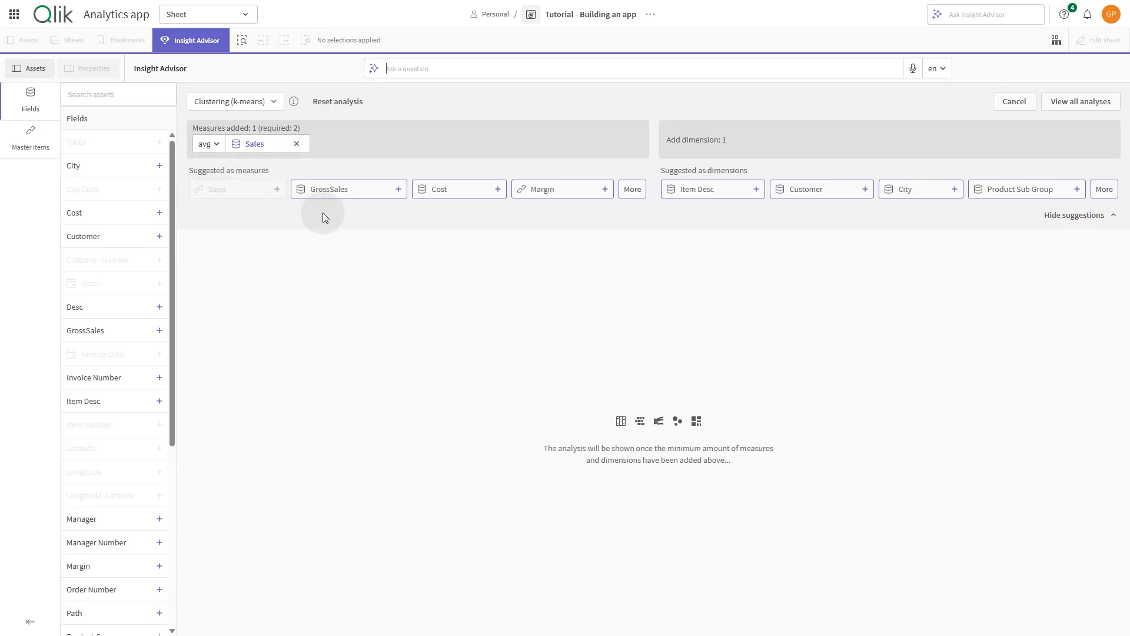
left_click(159, 212)
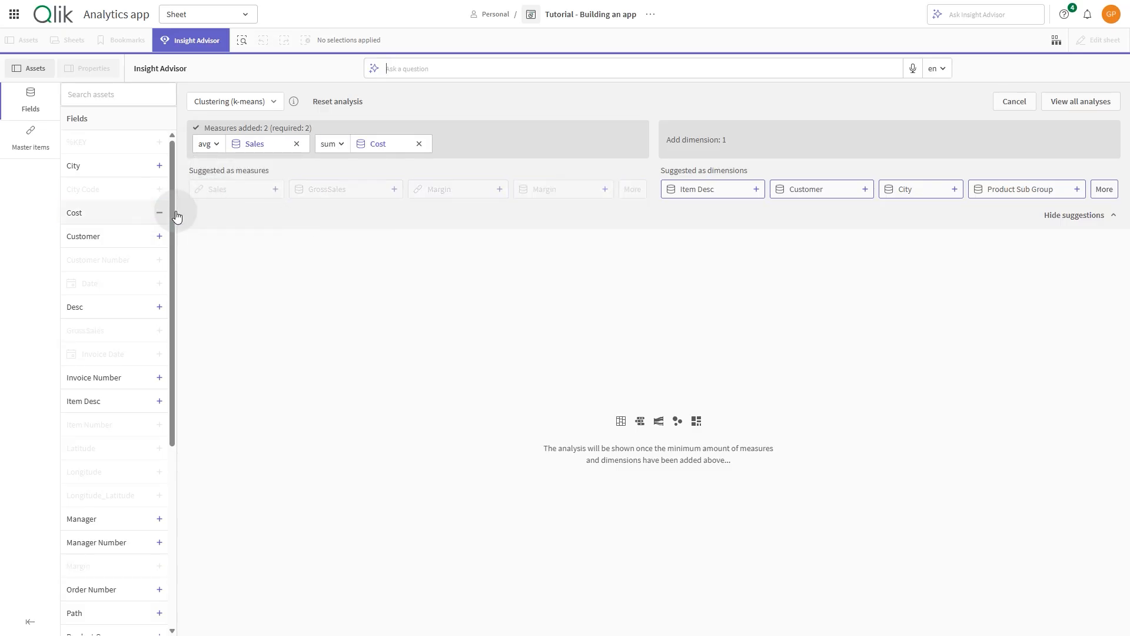
left_click(331, 145)
left_click(330, 202)
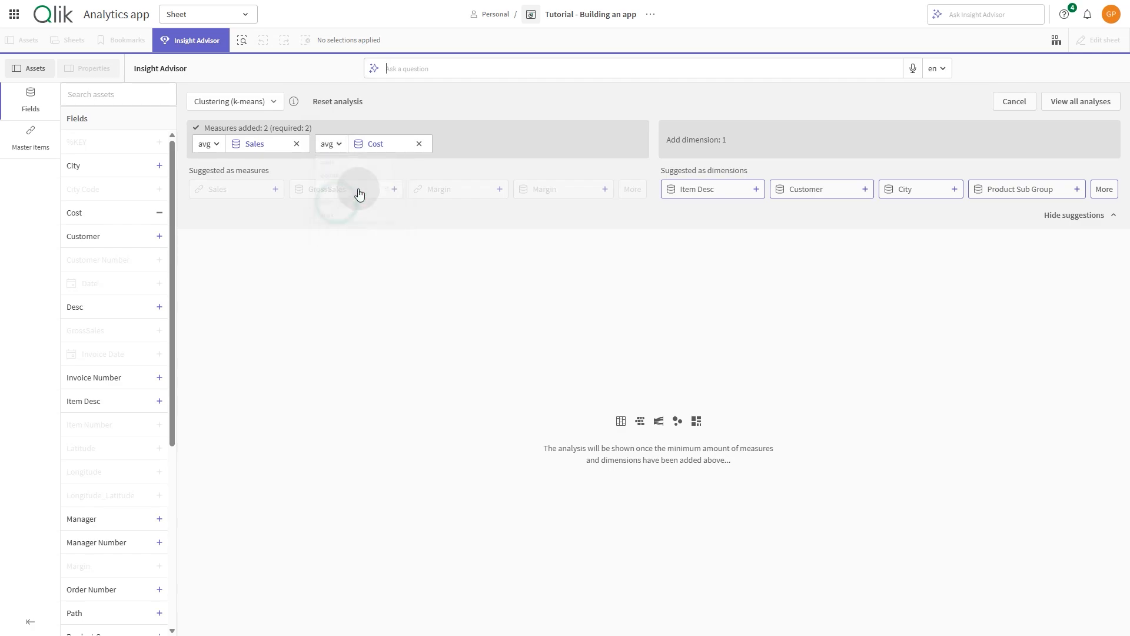
left_click(812, 186)
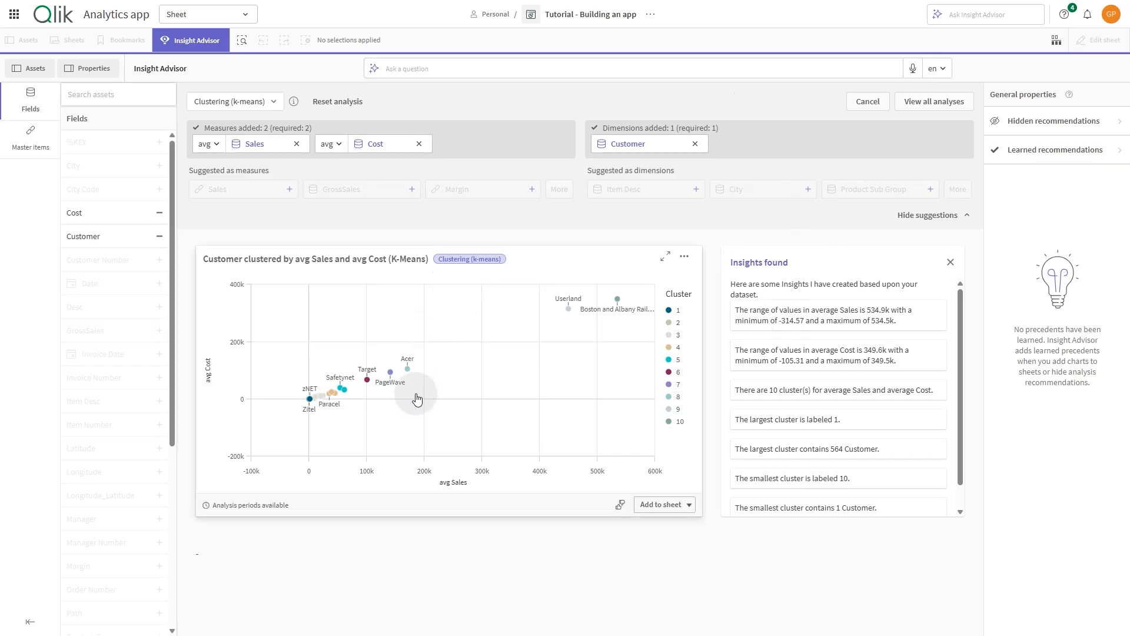
Add the customer clustering chart to the Insights sheet and return to that sheet.
left_click(662, 505)
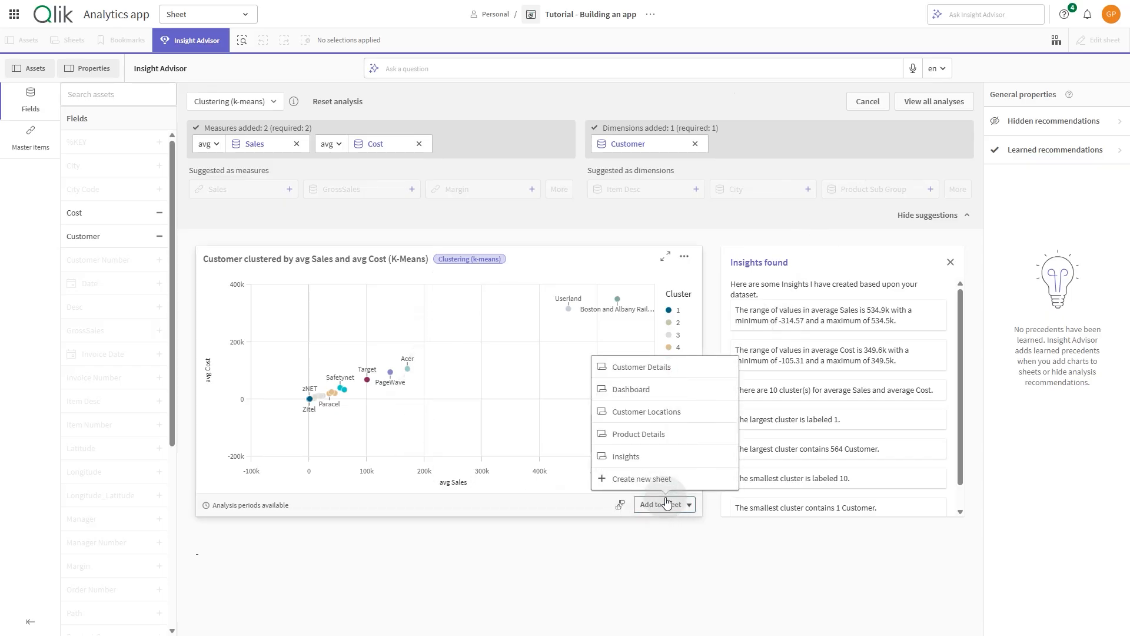
left_click(650, 465)
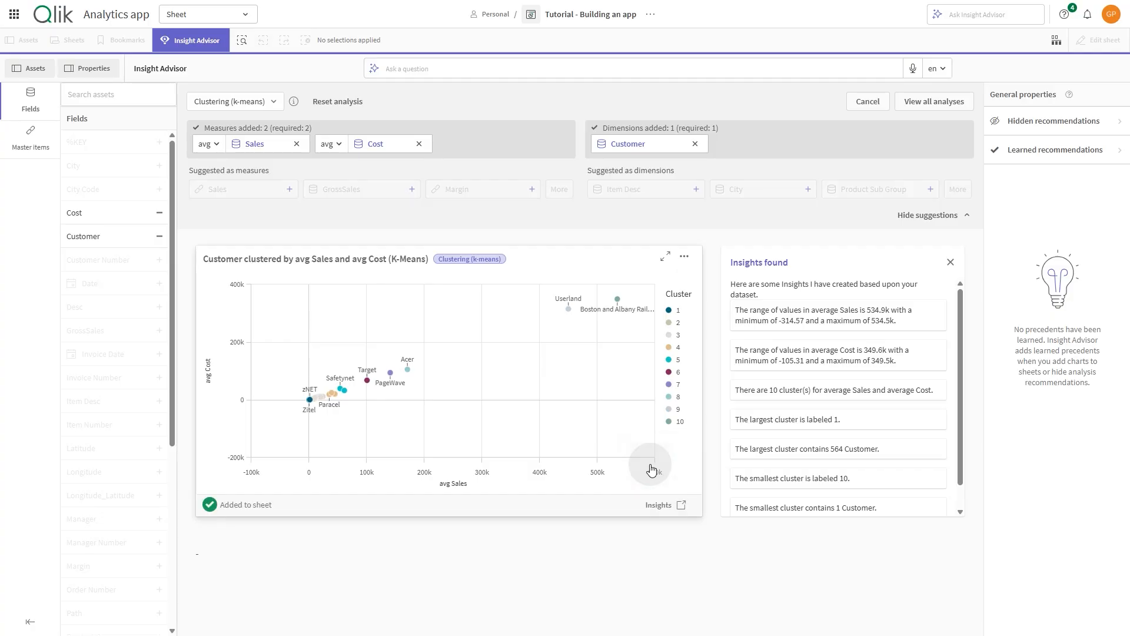
left_click(190, 39)
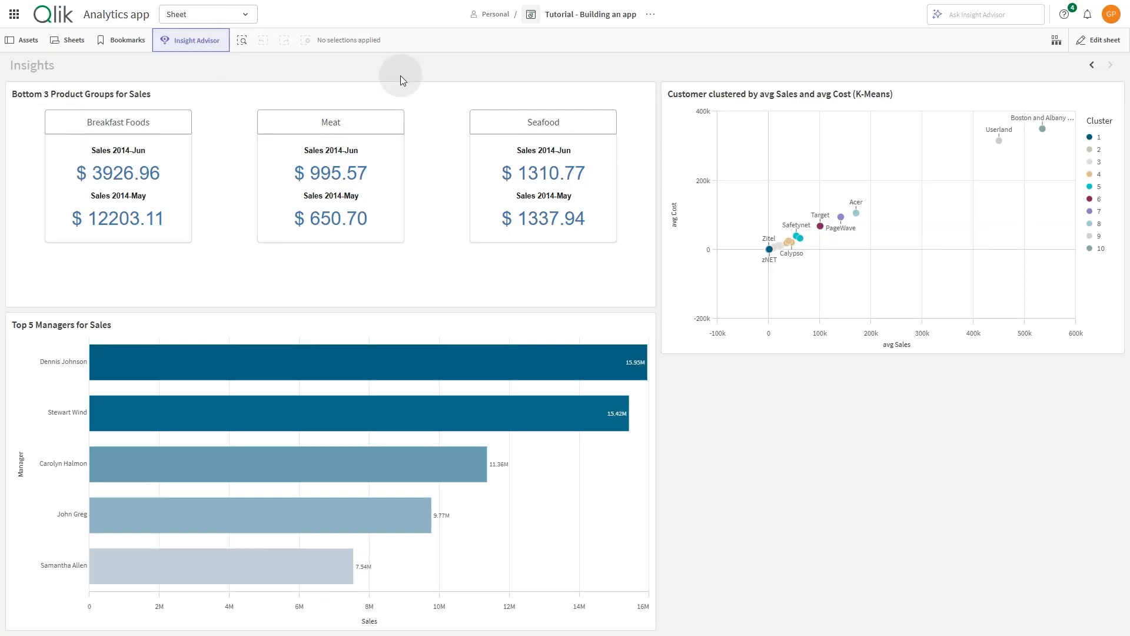
Extend the customer clustering chart down to the lower edge of the Insights sheet.
left_click(1098, 39)
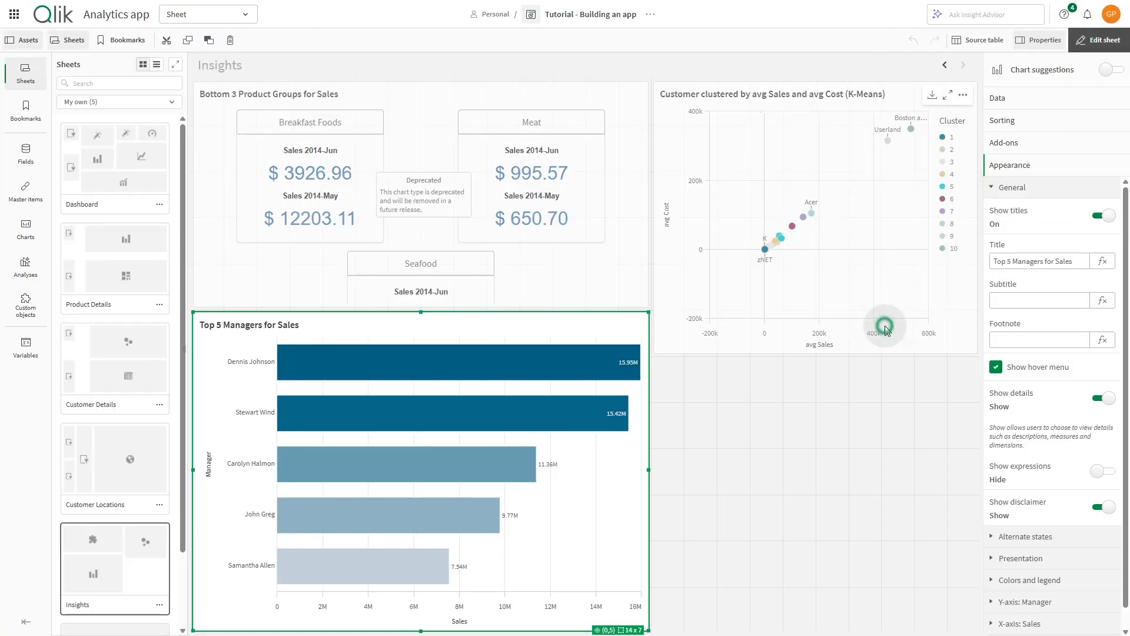
left_click(885, 326)
left_click_drag(818, 356, 816, 351)
left_click_drag(815, 351, 808, 616)
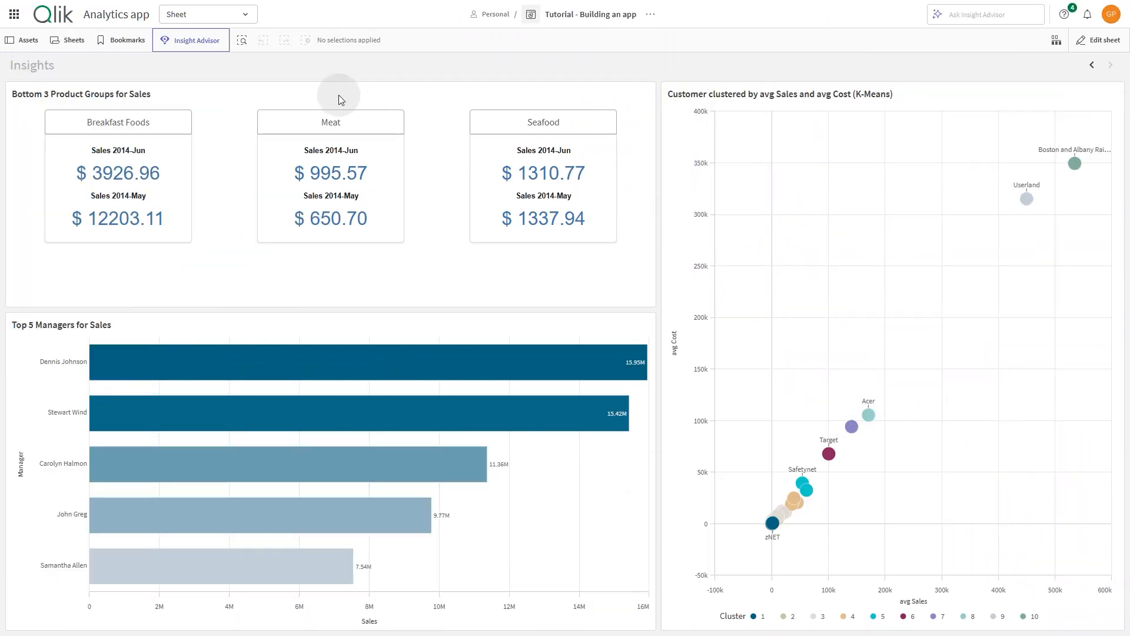
Create a new Period changes (detailed) analysis in Insight Advisor.
left_click(193, 43)
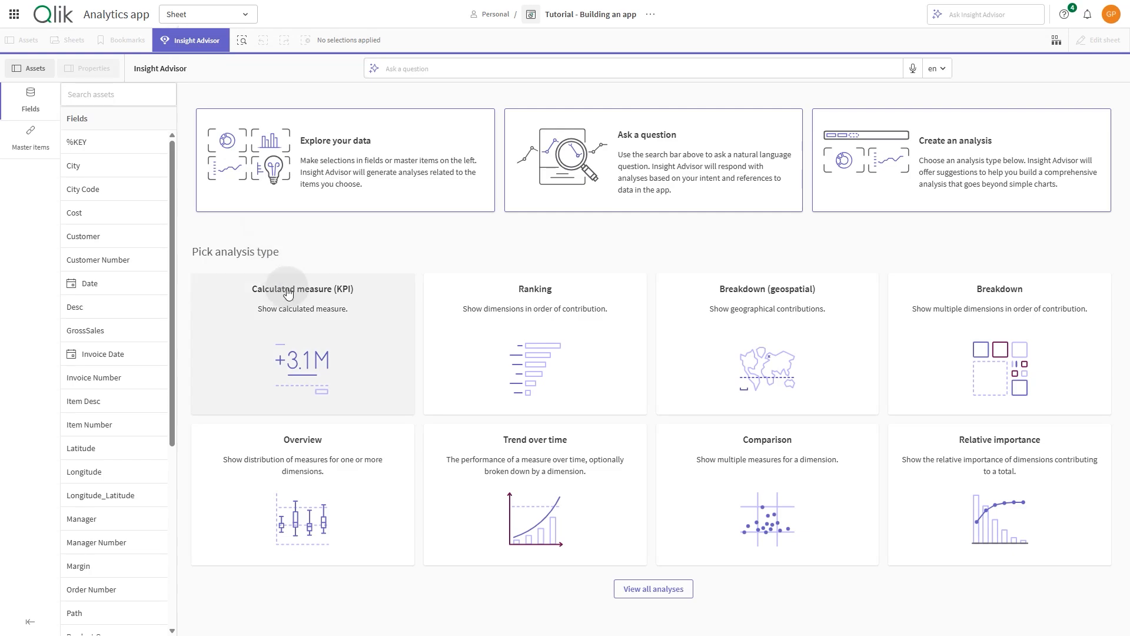
left_click(897, 168)
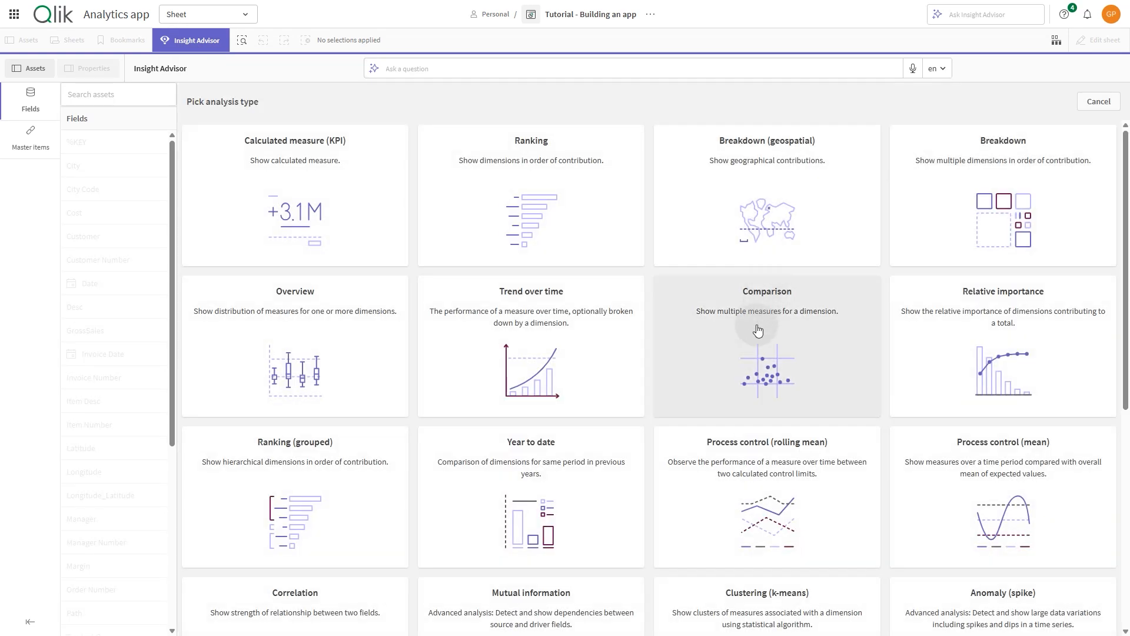
scroll(750, 328, "down", 1)
scroll(613, 391, "up", 1)
scroll(709, 373, "down", 7)
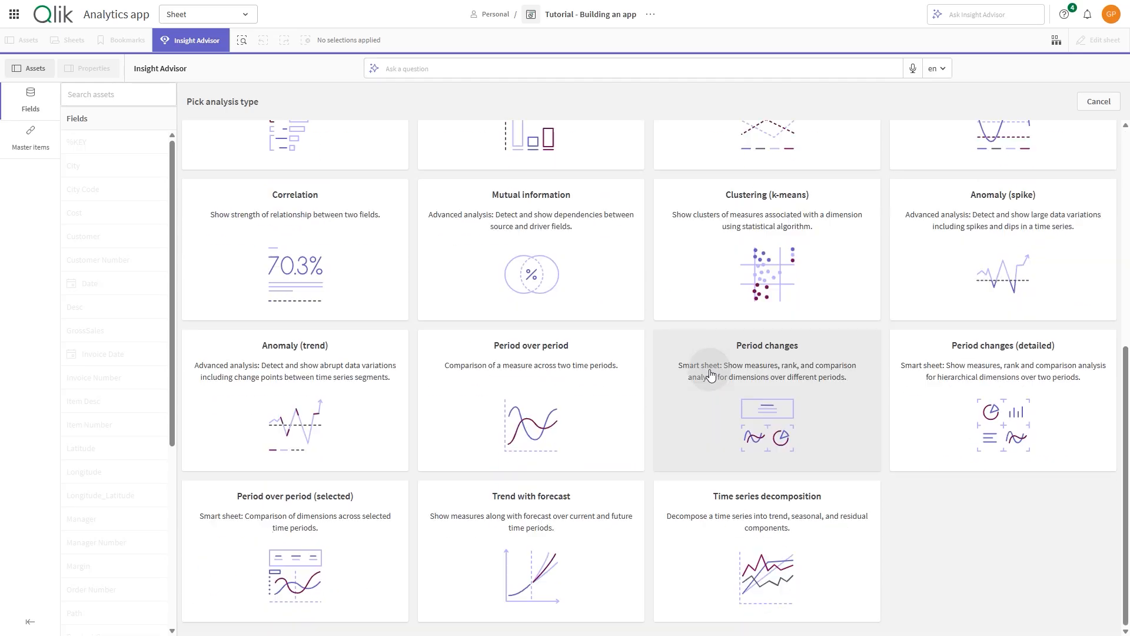
left_click(974, 373)
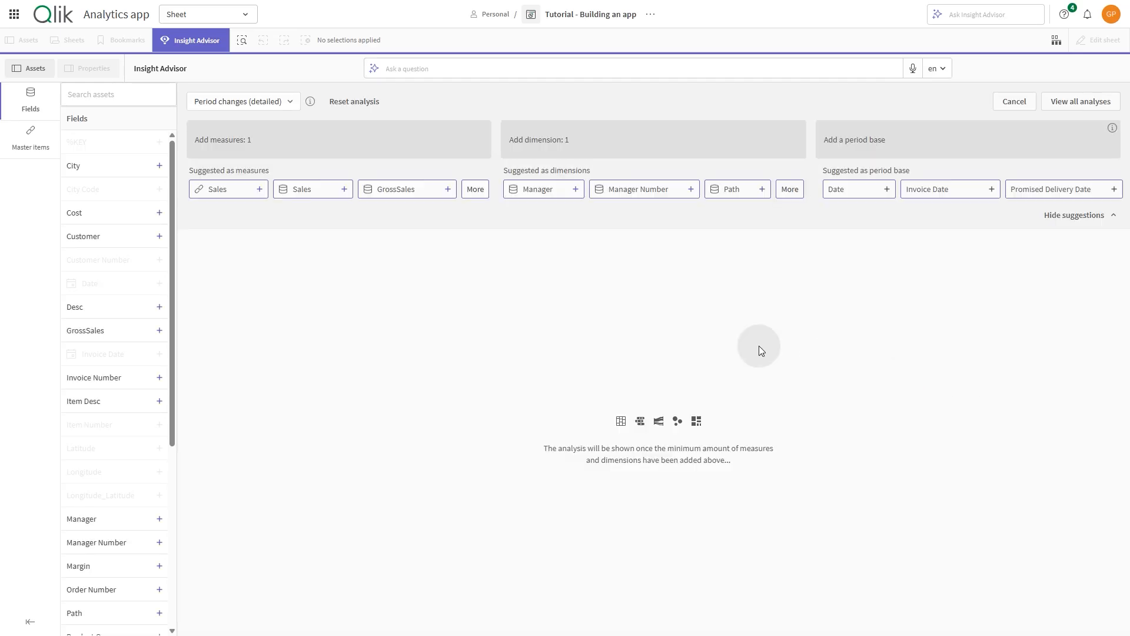
Set up the analysis with summed GrossSales, Manager as dimension and Date as period base, and generate its smart sheet.
left_click(395, 191)
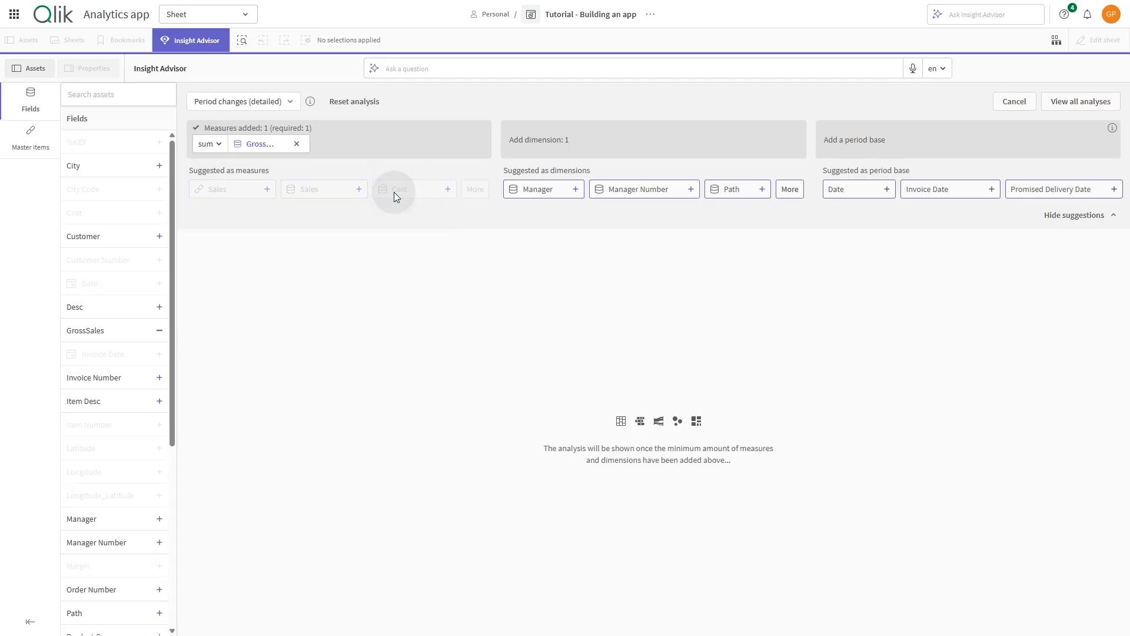
left_click(534, 189)
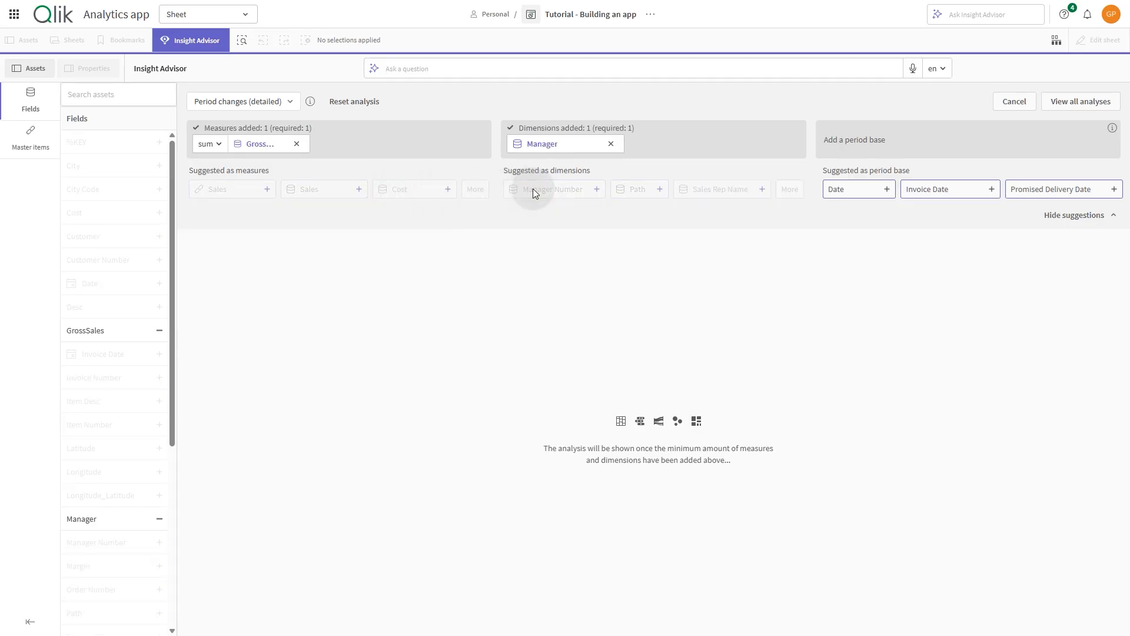
left_click(853, 191)
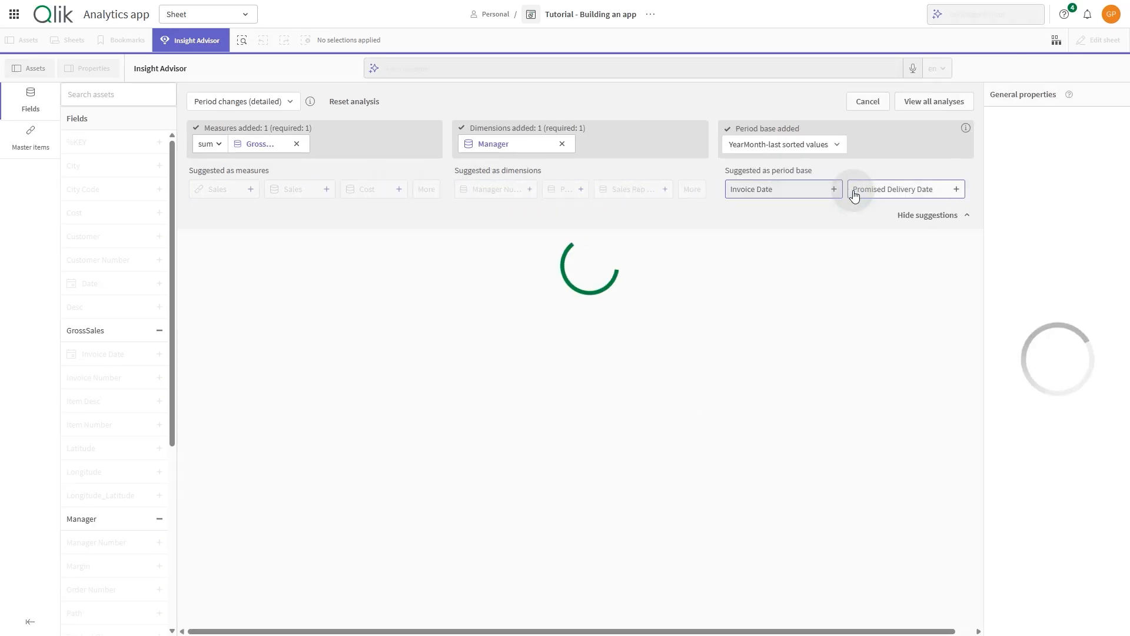
left_click(584, 383)
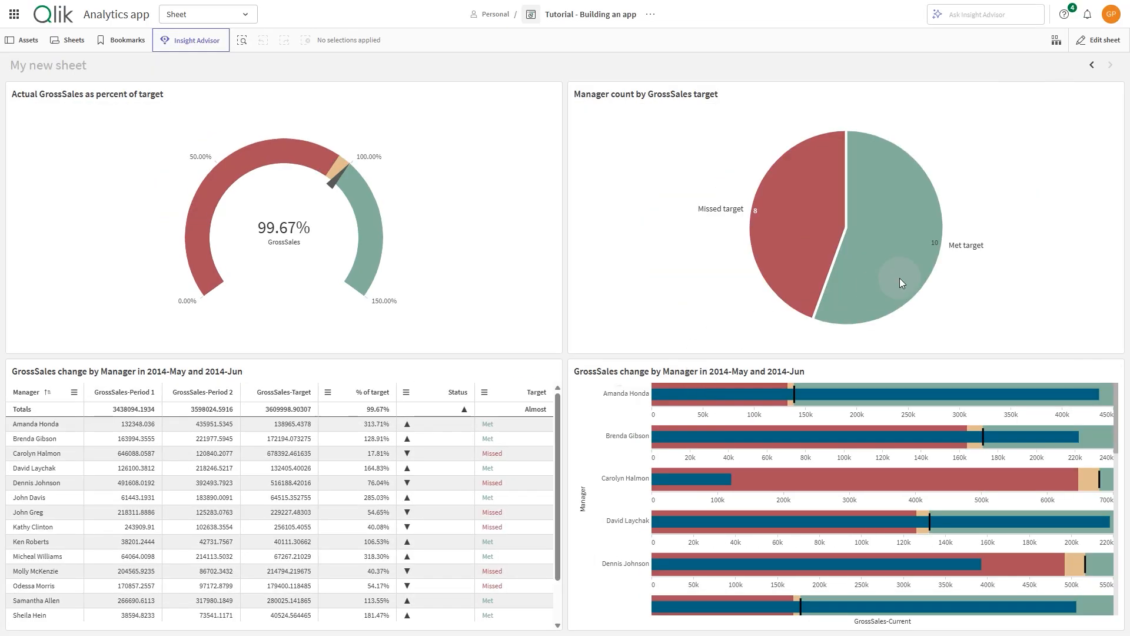
Retitle the generated period changes sheet "Manager Dashboard" and finish editing it.
left_click(1099, 39)
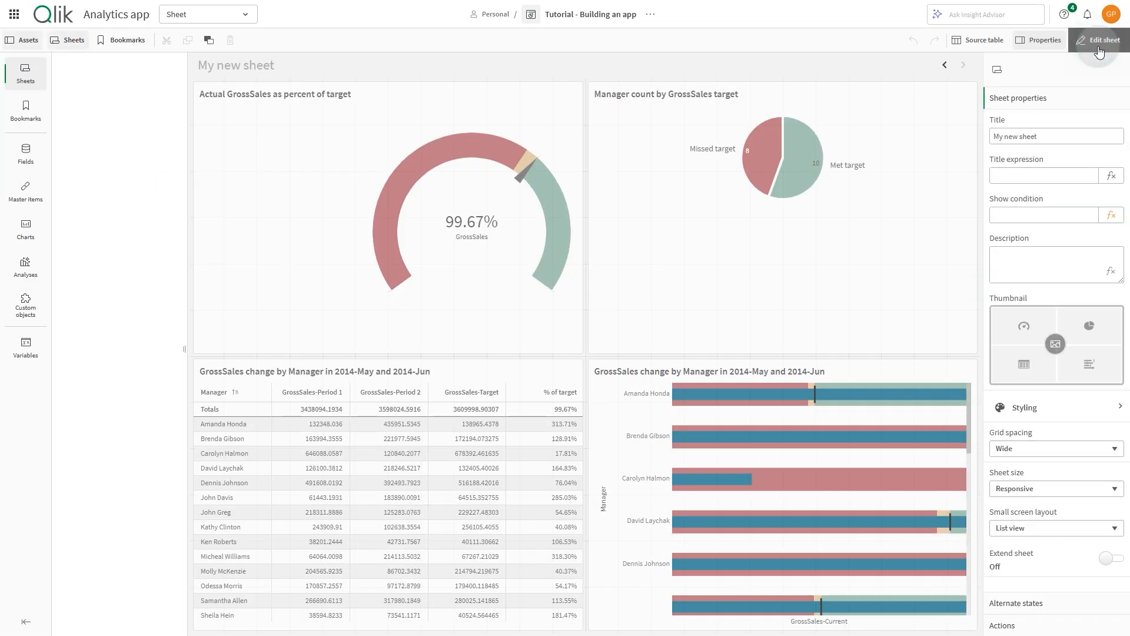
left_click(1068, 136)
type("M")
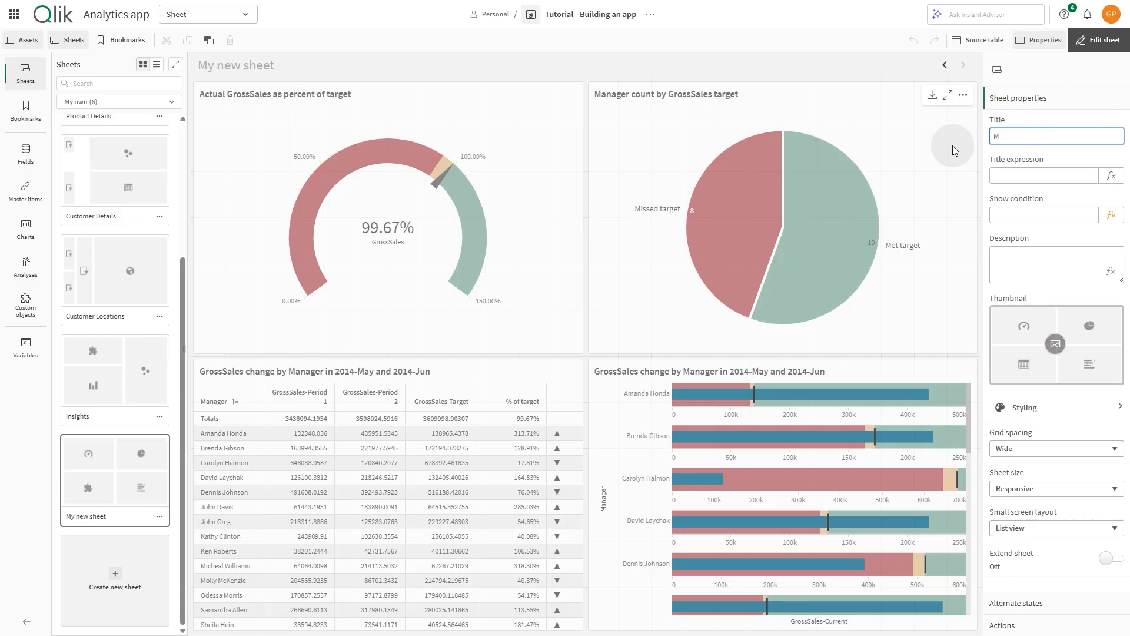
type("anager Dashboard")
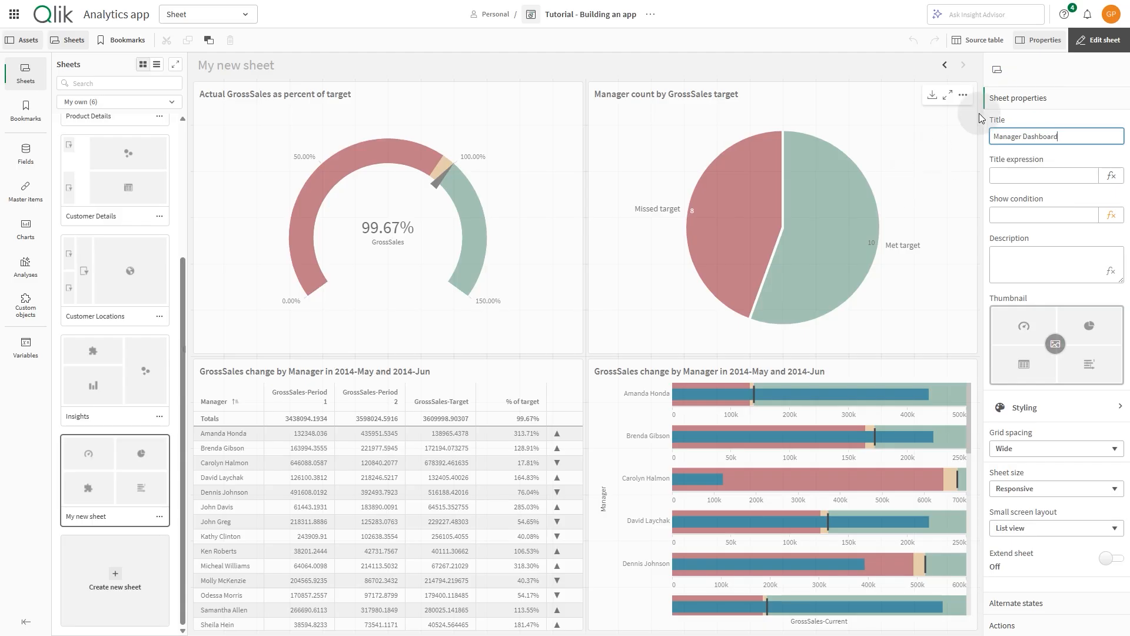
left_click(1095, 40)
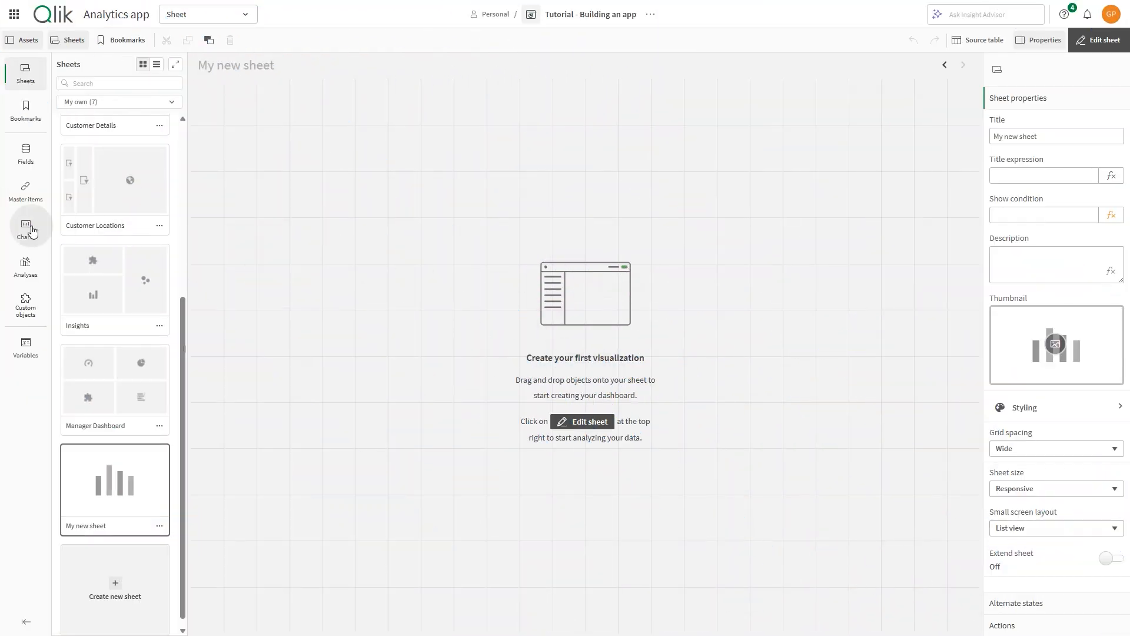
Add a pie chart to the empty new sheet with City as the dimension and Sales as the angle measure.
left_click(29, 229)
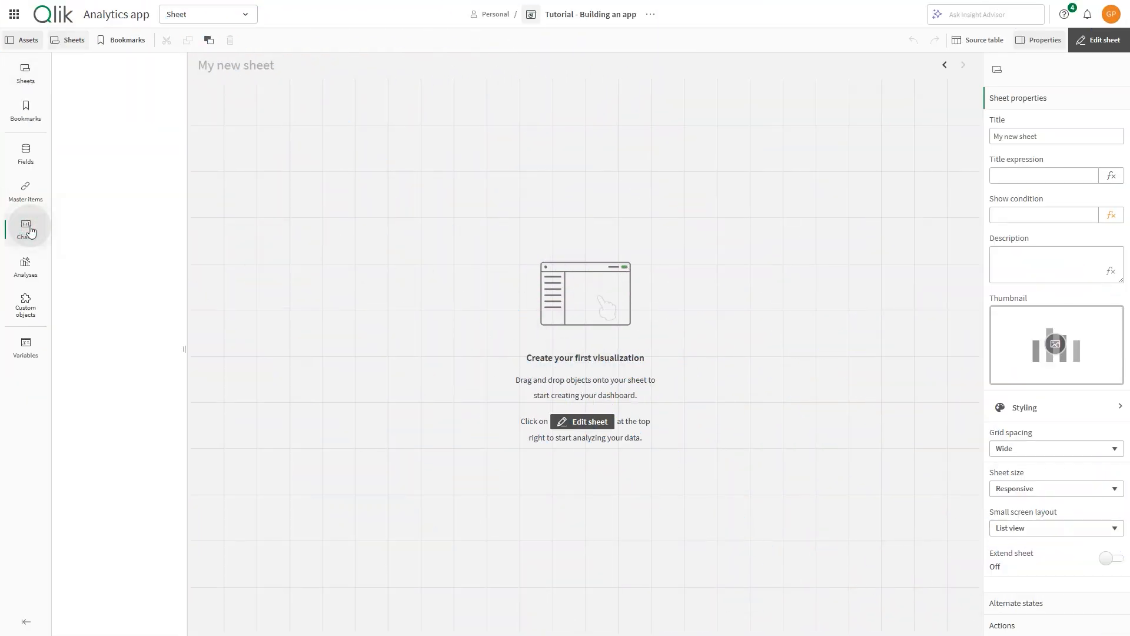
left_click_drag(88, 336, 324, 232)
left_click(350, 226)
left_click(480, 196)
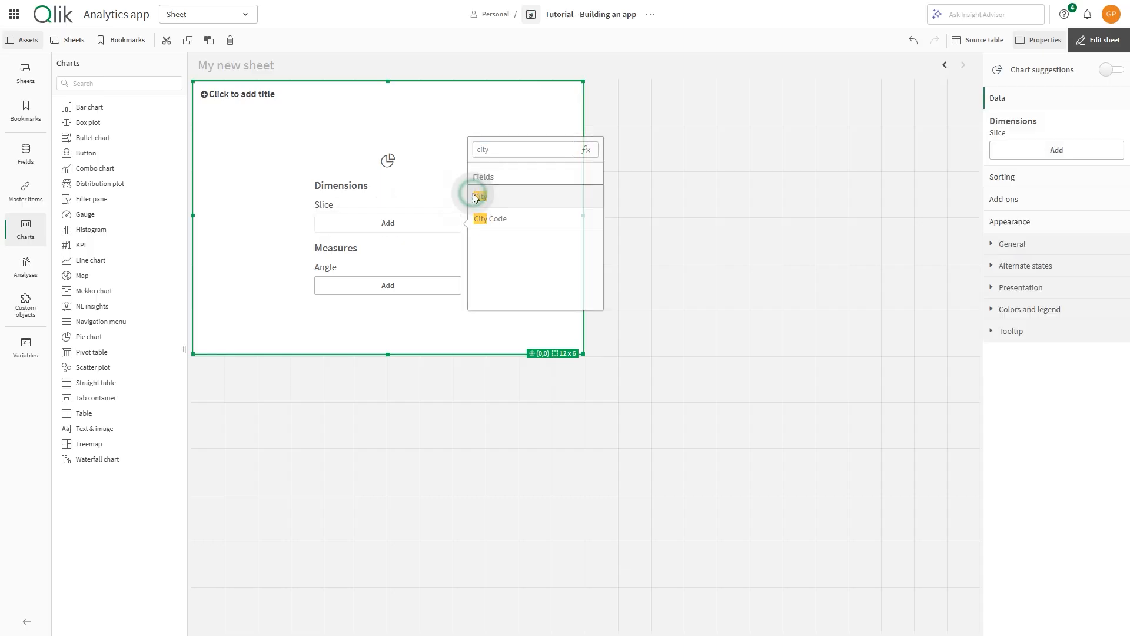
left_click(412, 285)
left_click(479, 326)
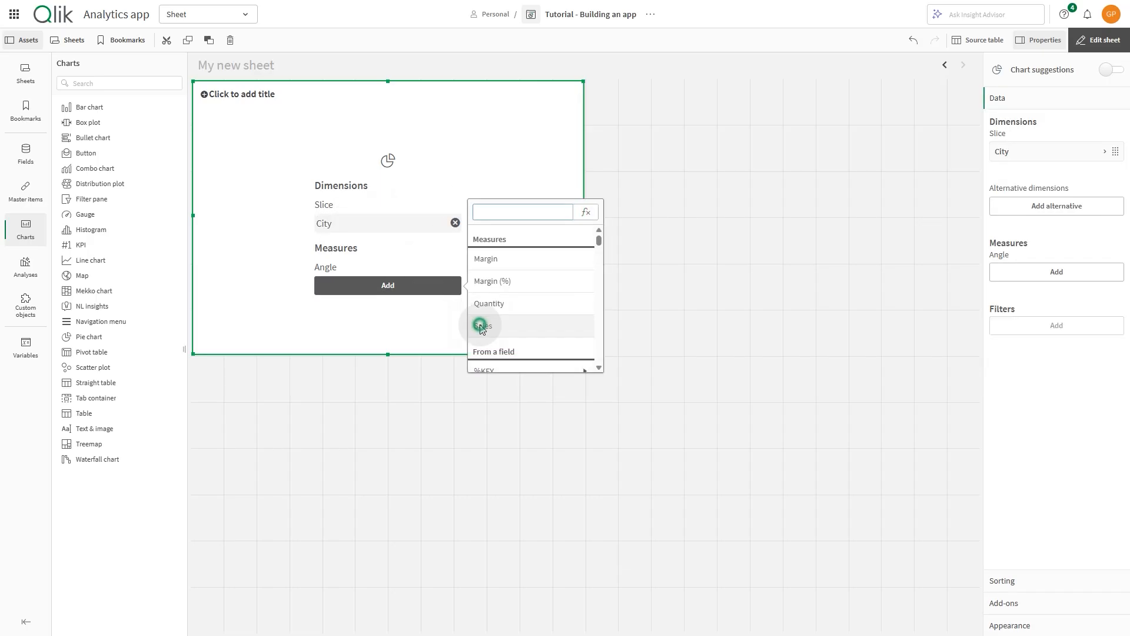
Change the presentation of the City sales pie chart to Donut.
left_click(1068, 621)
left_click(1066, 232)
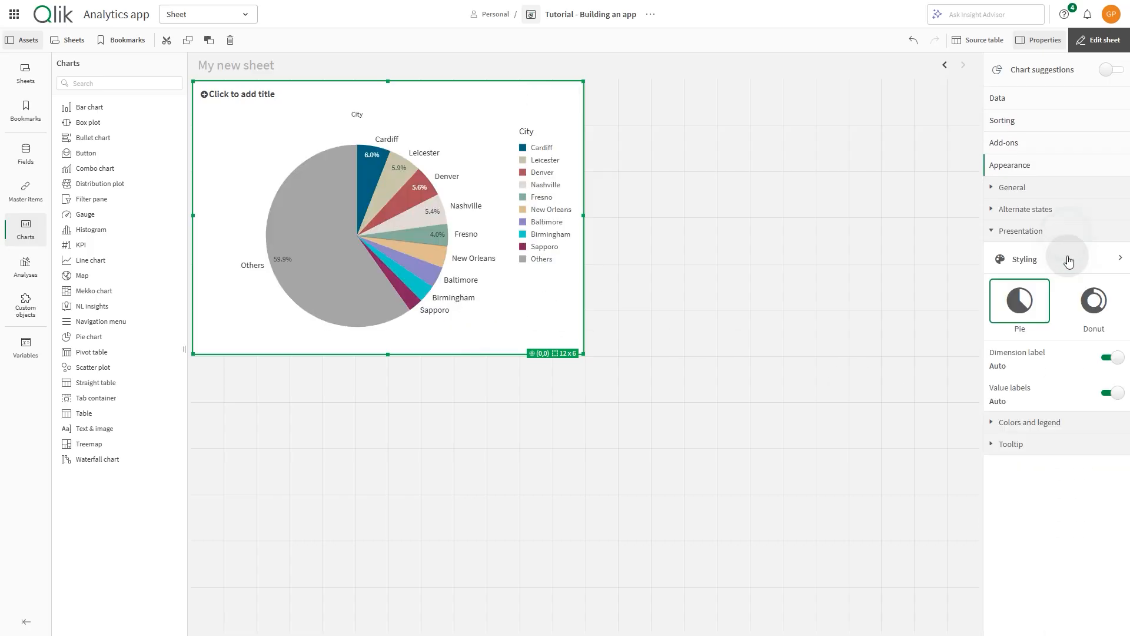
left_click(1097, 301)
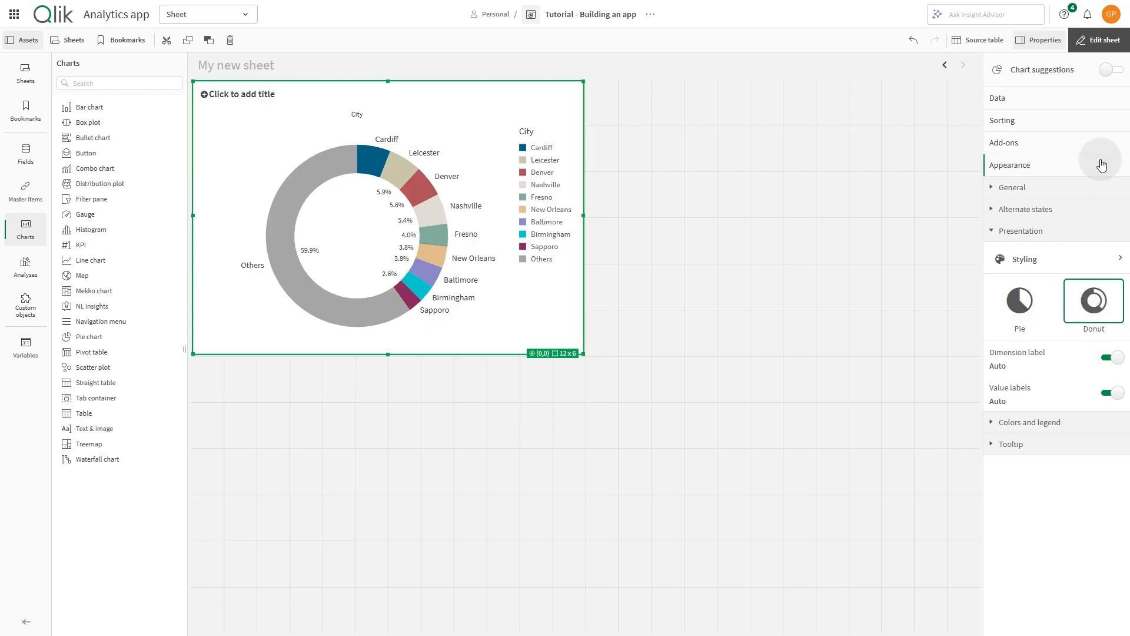
Filter the donut chart to the Nordic value of Region and title it "Sales by city (Nordic)".
left_click(1069, 99)
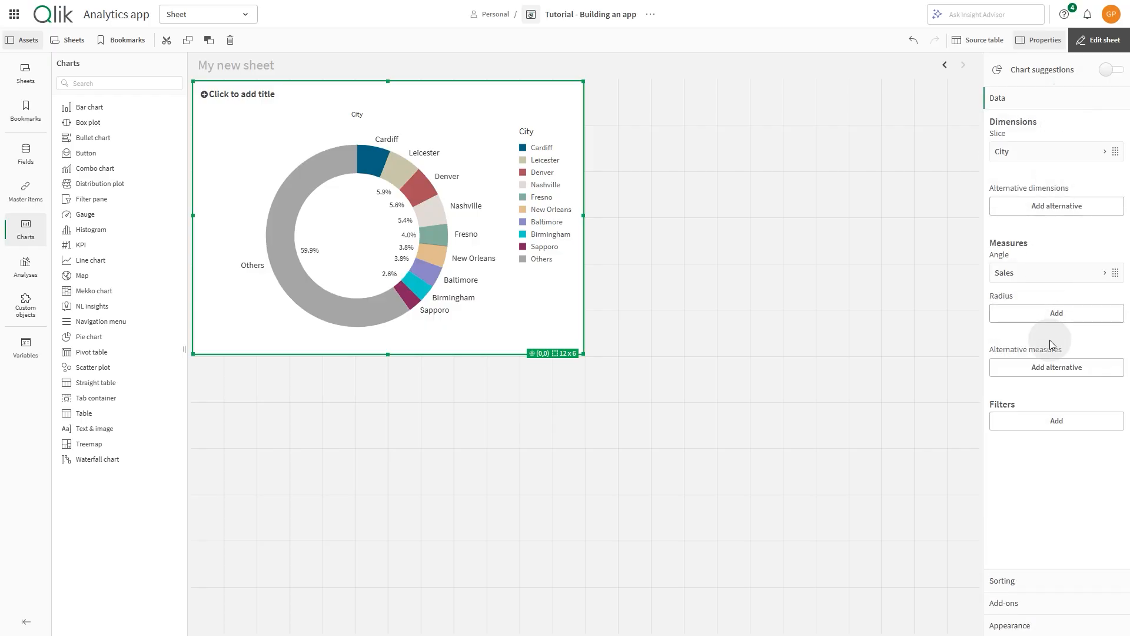
left_click(1043, 421)
type("Reg")
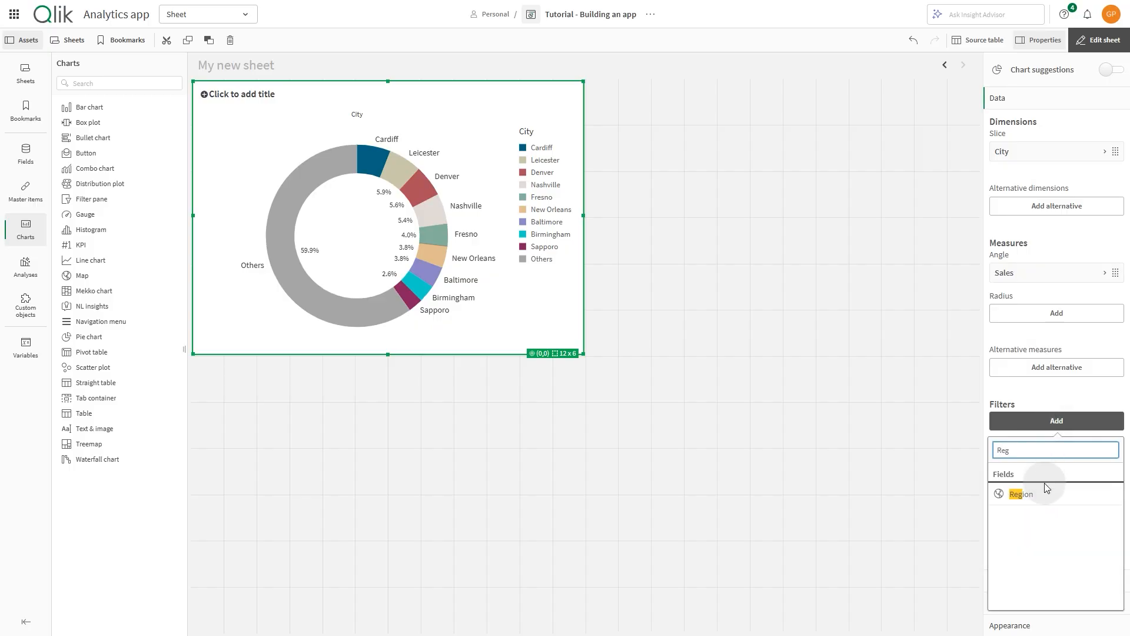
left_click(1044, 492)
left_click(1064, 430)
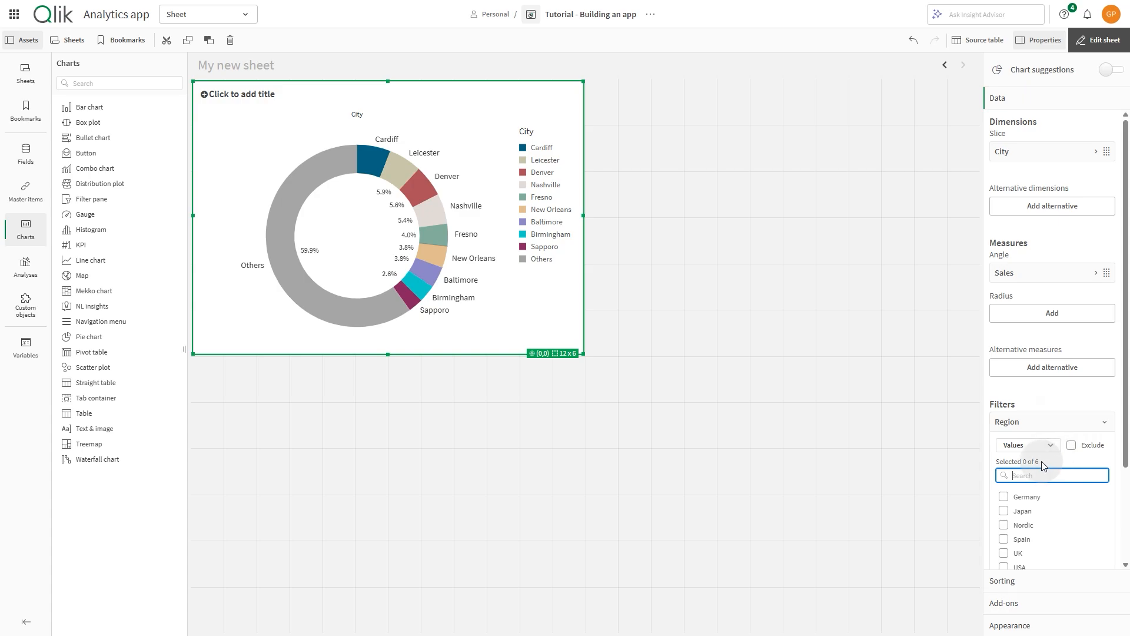
left_click(1006, 528)
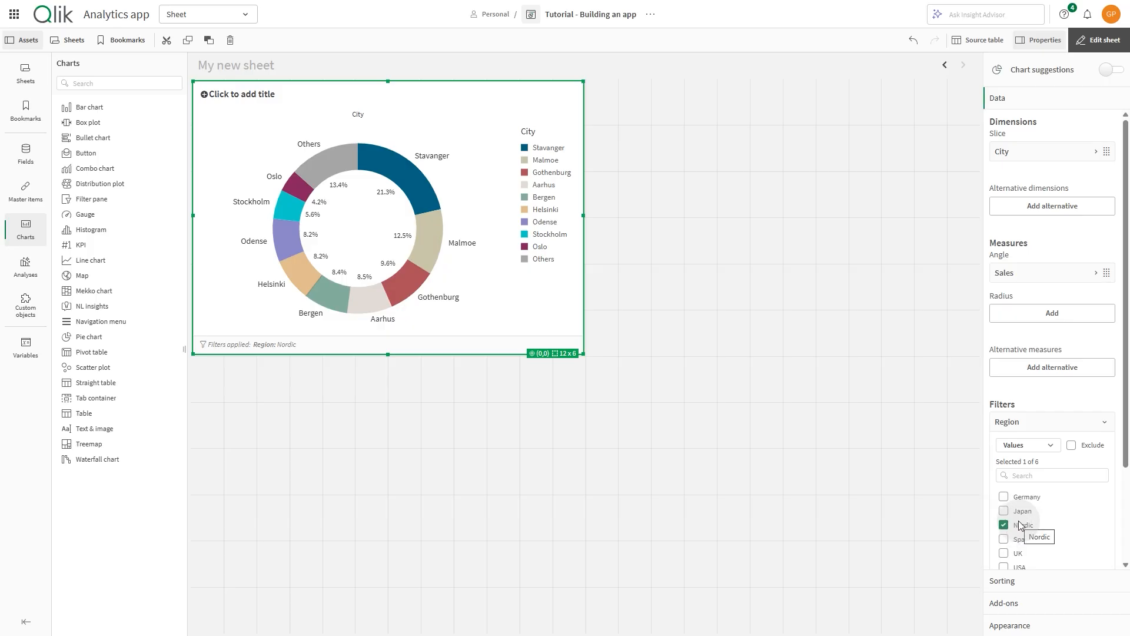
left_click(281, 97)
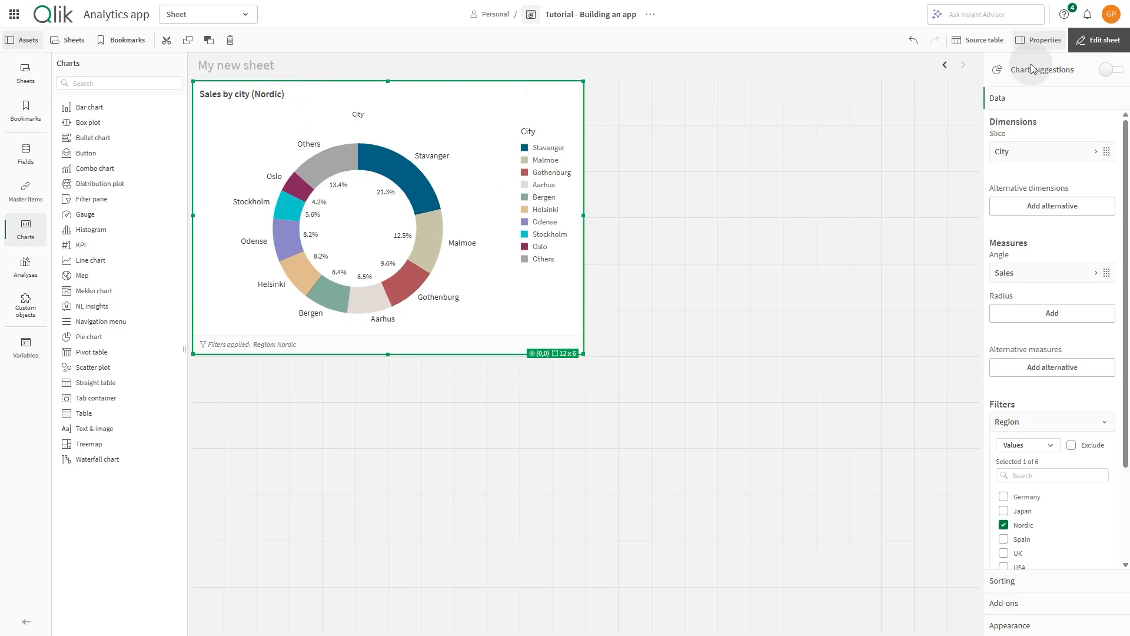
left_click(1103, 40)
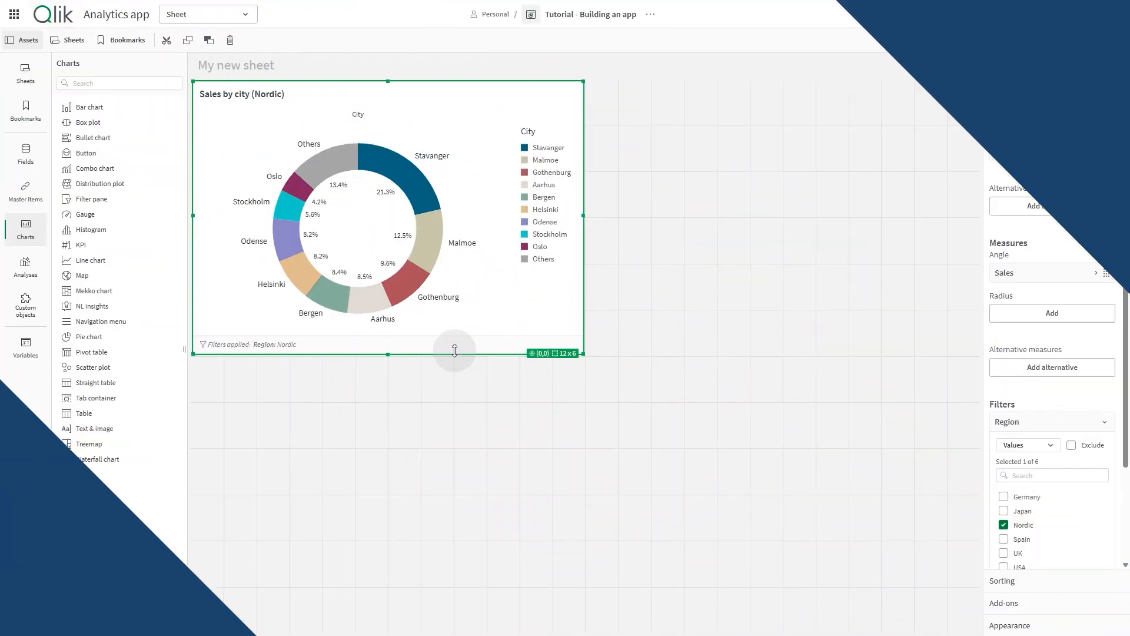
Add a KPI beside the Nordic donut chart with Sales as its first measure.
left_click_drag(83, 246, 640, 213)
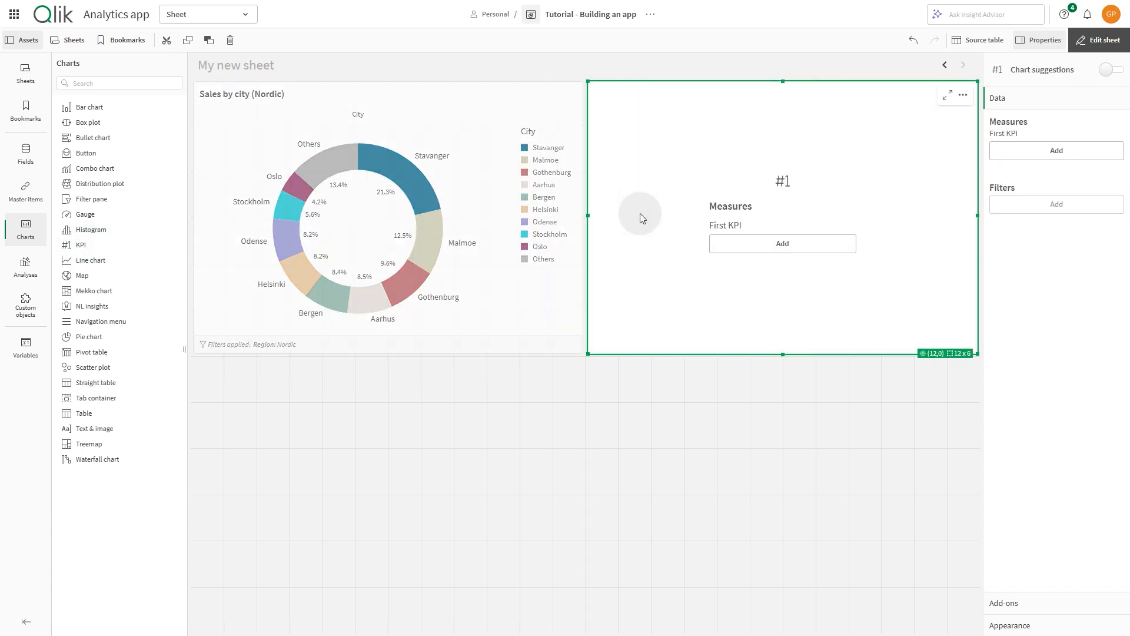
left_click(752, 244)
type("Sa")
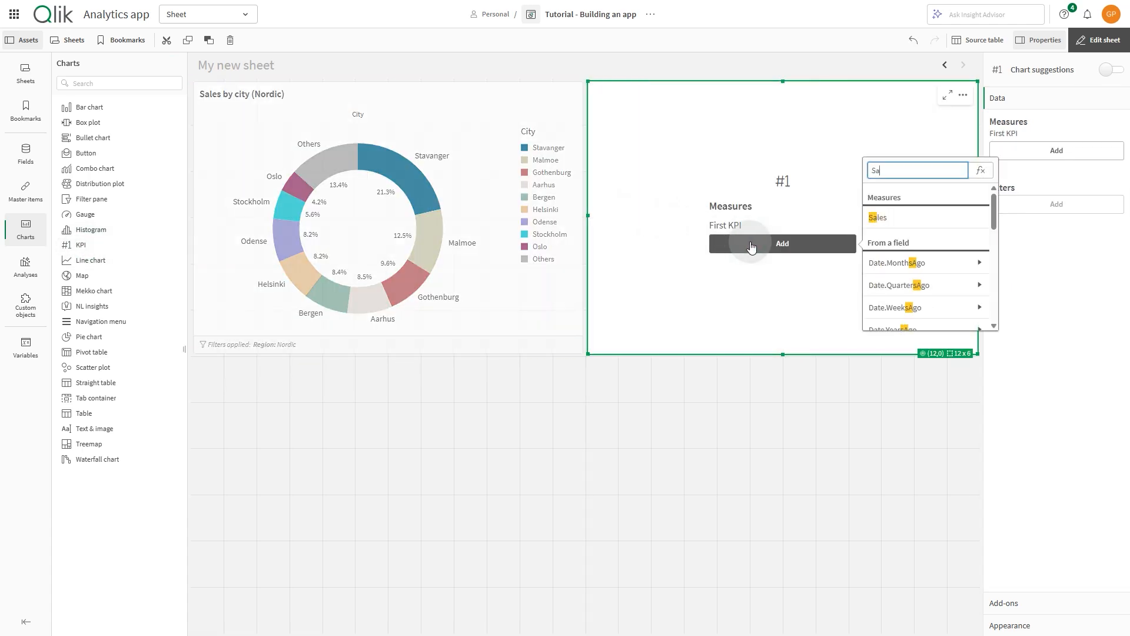
left_click(878, 217)
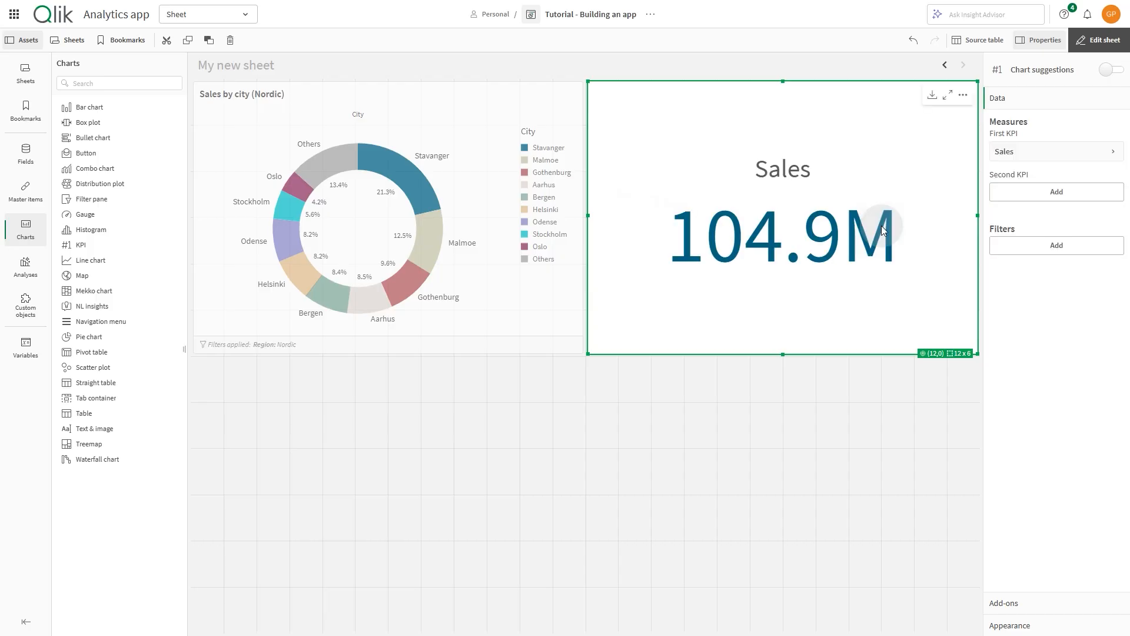
Filter the KPI on Product Sub Group using a search that matches exactly the value Juice.
left_click(1035, 246)
type("Prod")
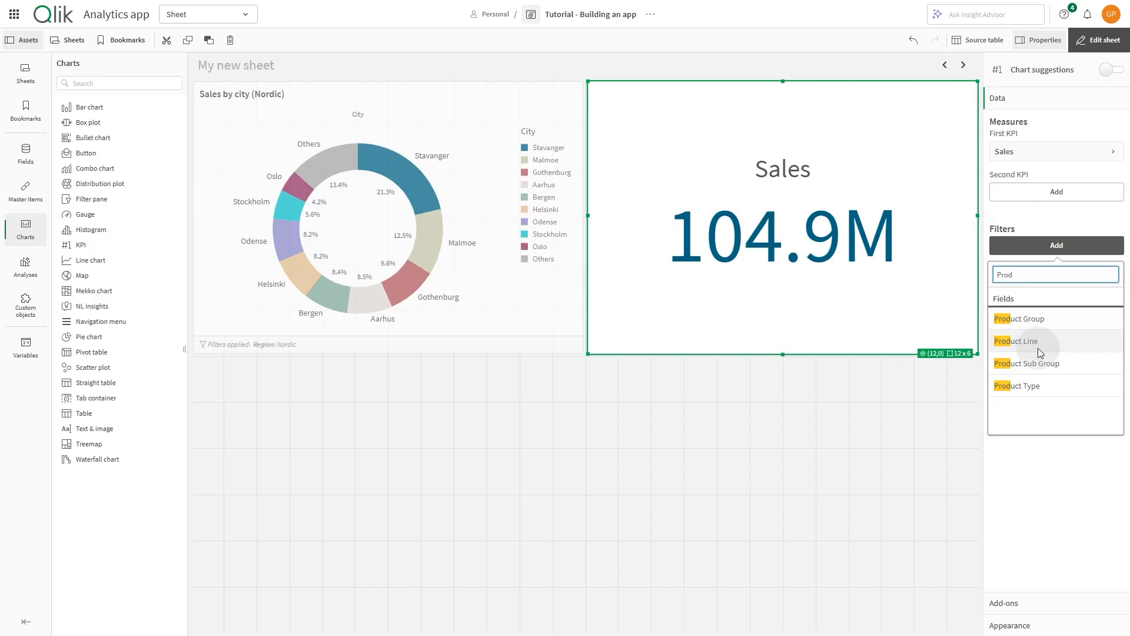
left_click(1038, 365)
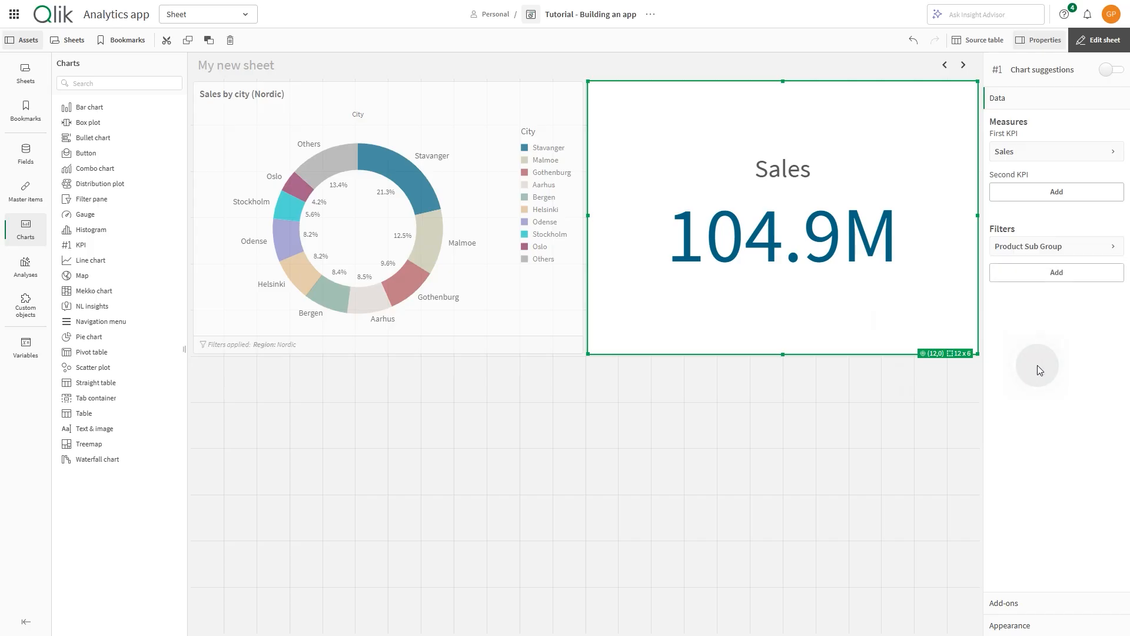
left_click(1035, 257)
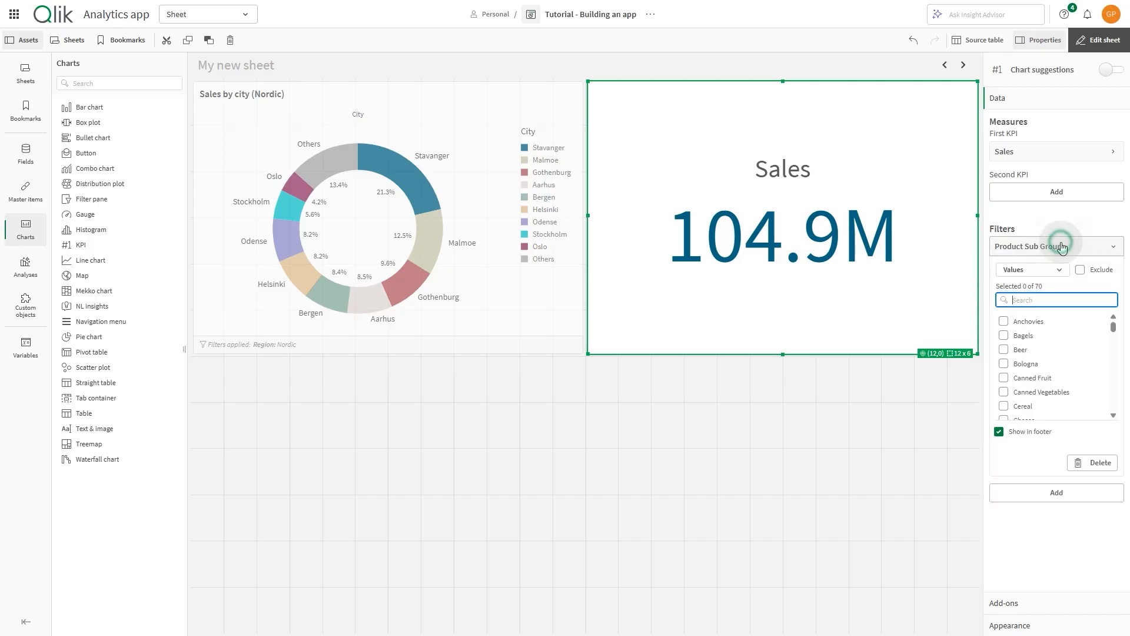
left_click(1045, 270)
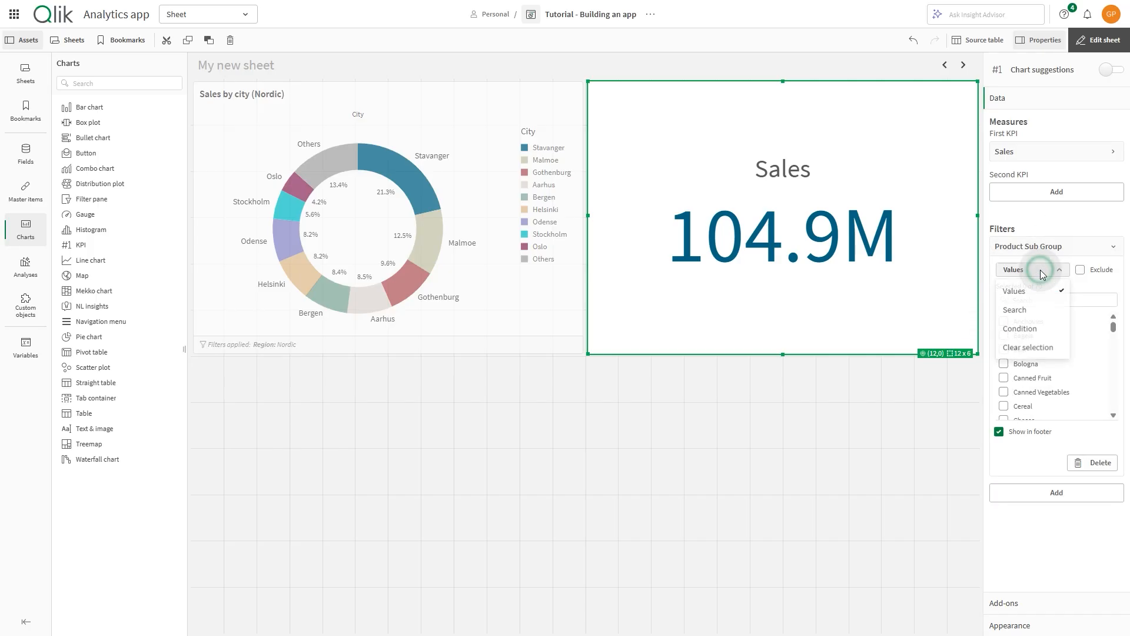
left_click(1038, 305)
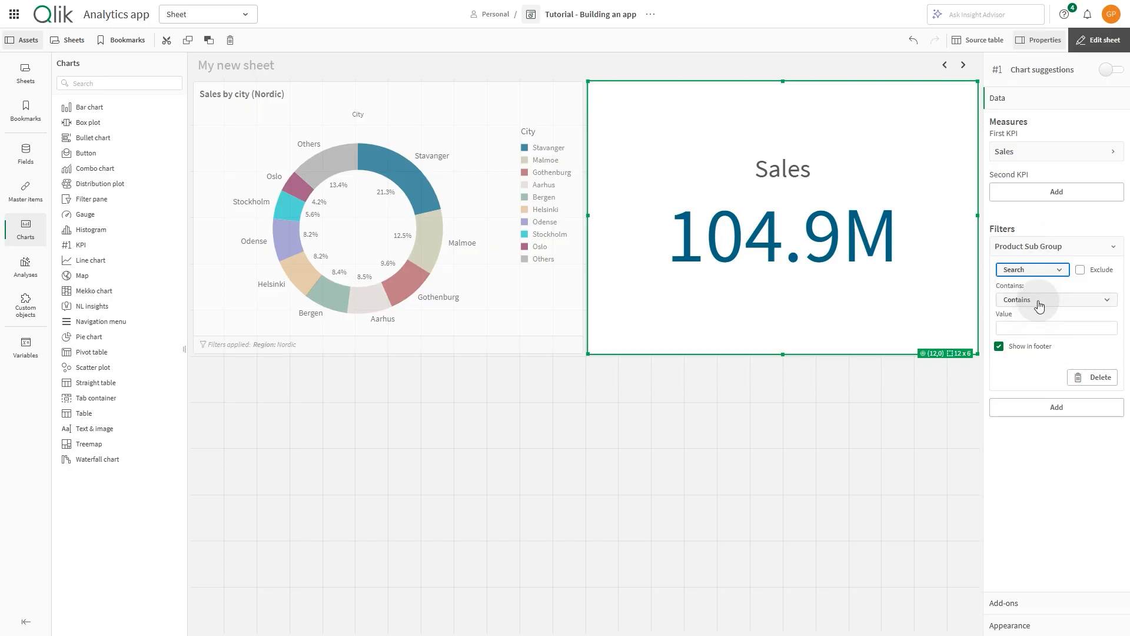
left_click(1039, 301)
left_click(1029, 338)
left_click(1029, 327)
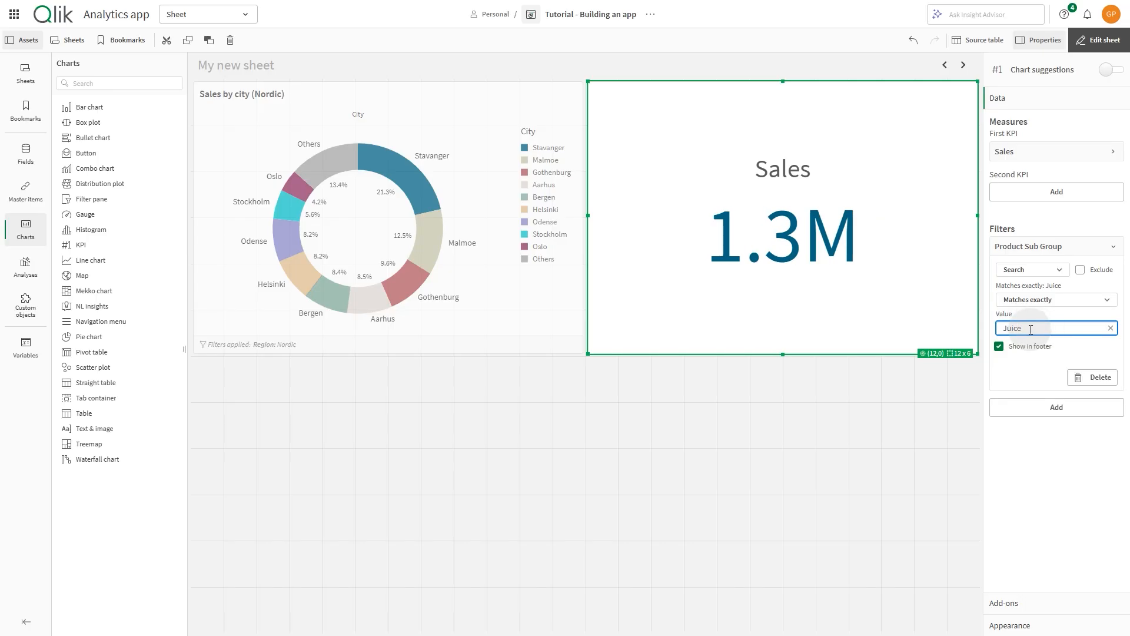
Turn on titles for the KPI and title it "Sales (Juice)".
left_click(1027, 625)
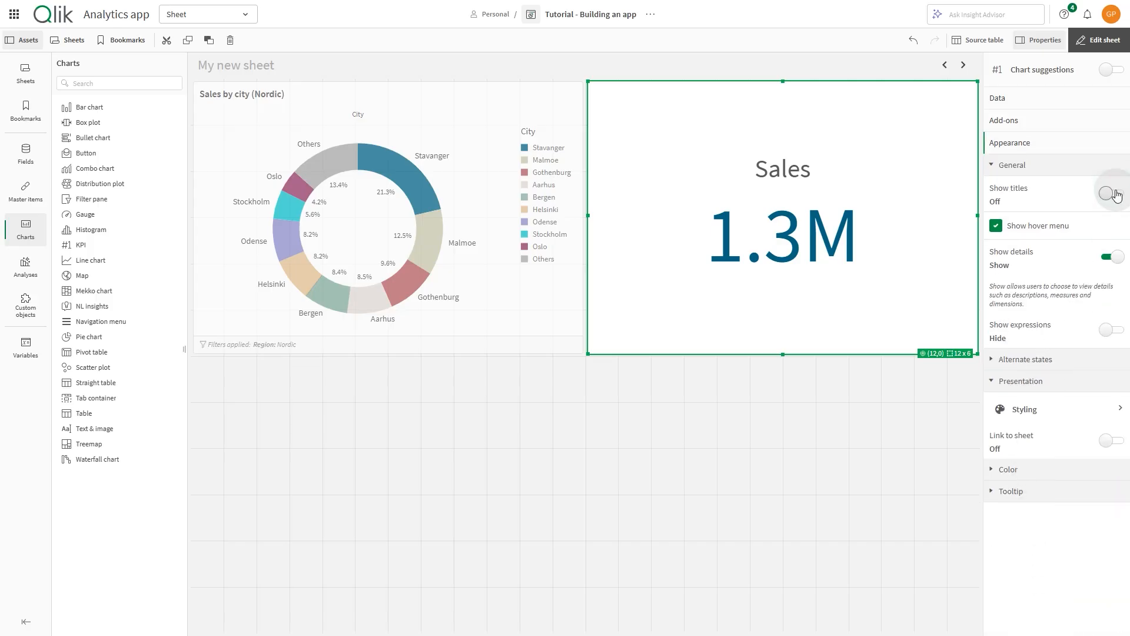
left_click(1114, 194)
left_click(1046, 237)
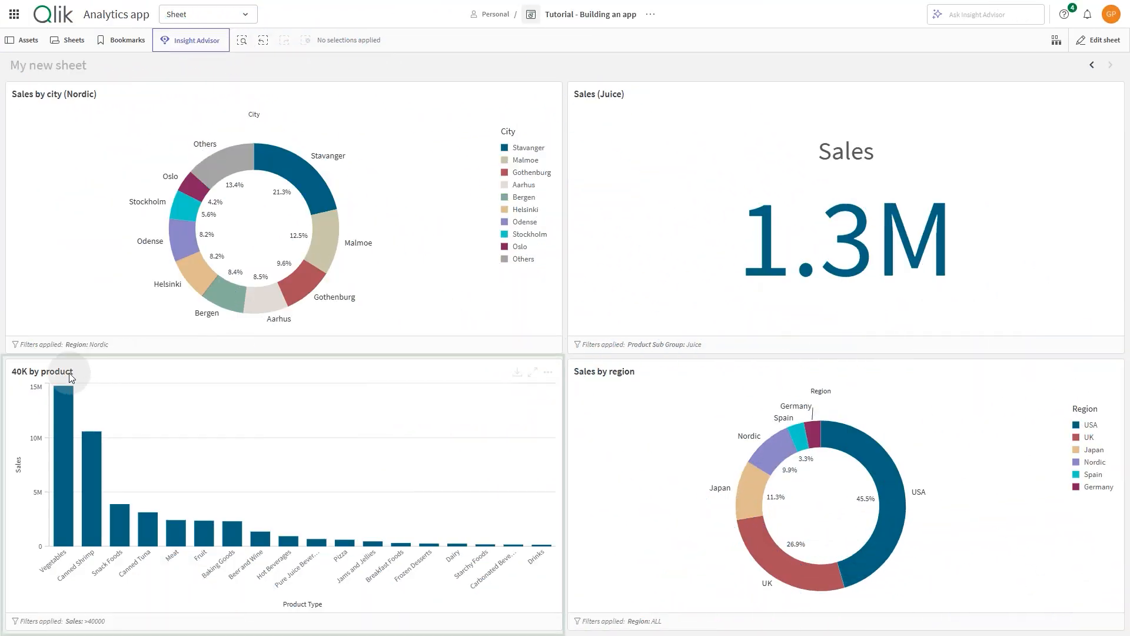
left_click(28, 384)
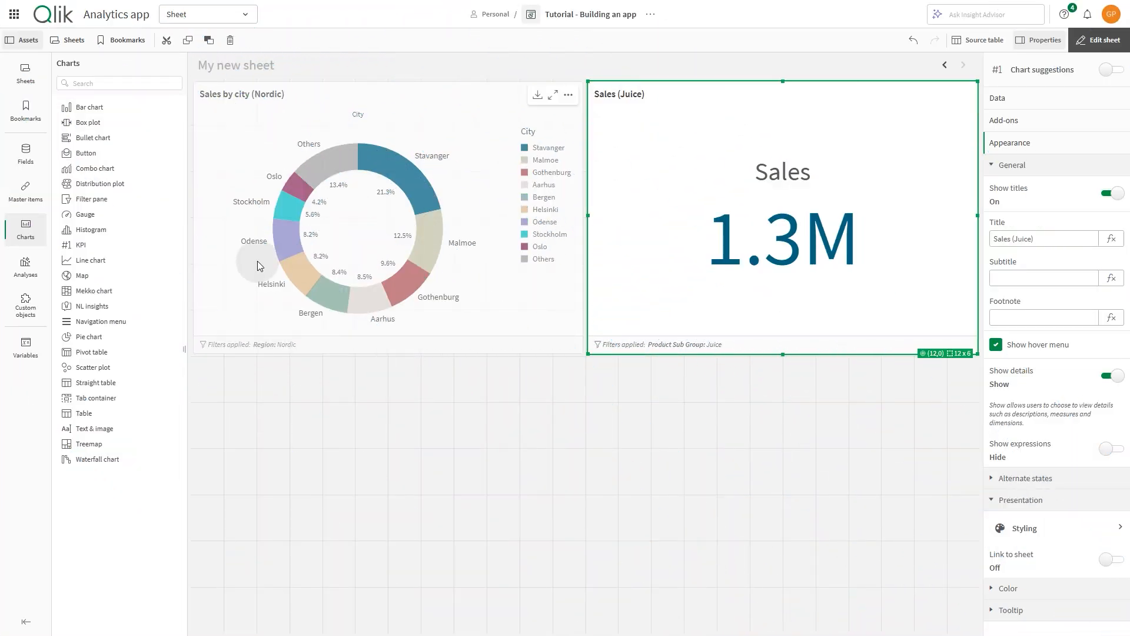
Add a bar chart below the Nordic donut chart with Product Type as the dimension and Sales as the measure.
left_click_drag(107, 107, 263, 391)
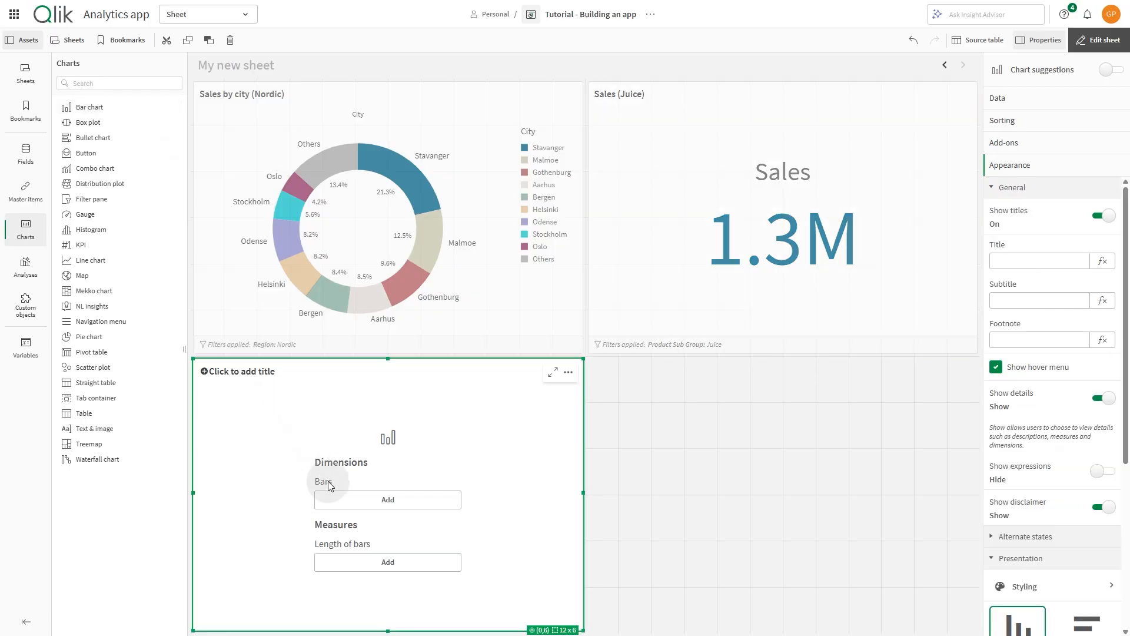
left_click(350, 500)
type("Pr")
left_click(494, 538)
left_click(423, 562)
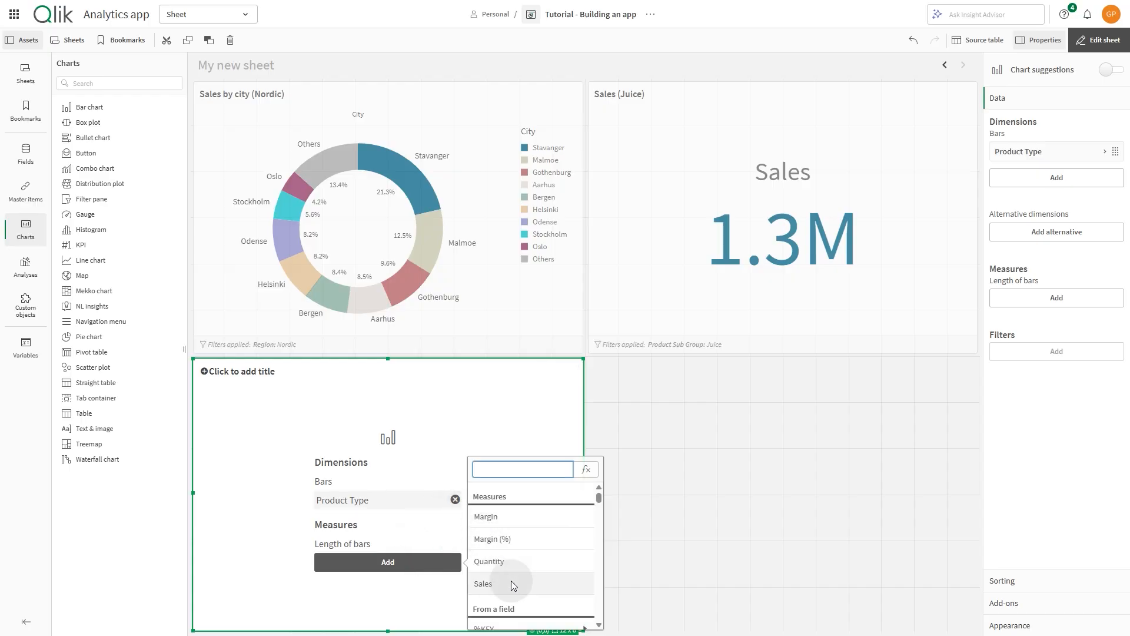
left_click(506, 583)
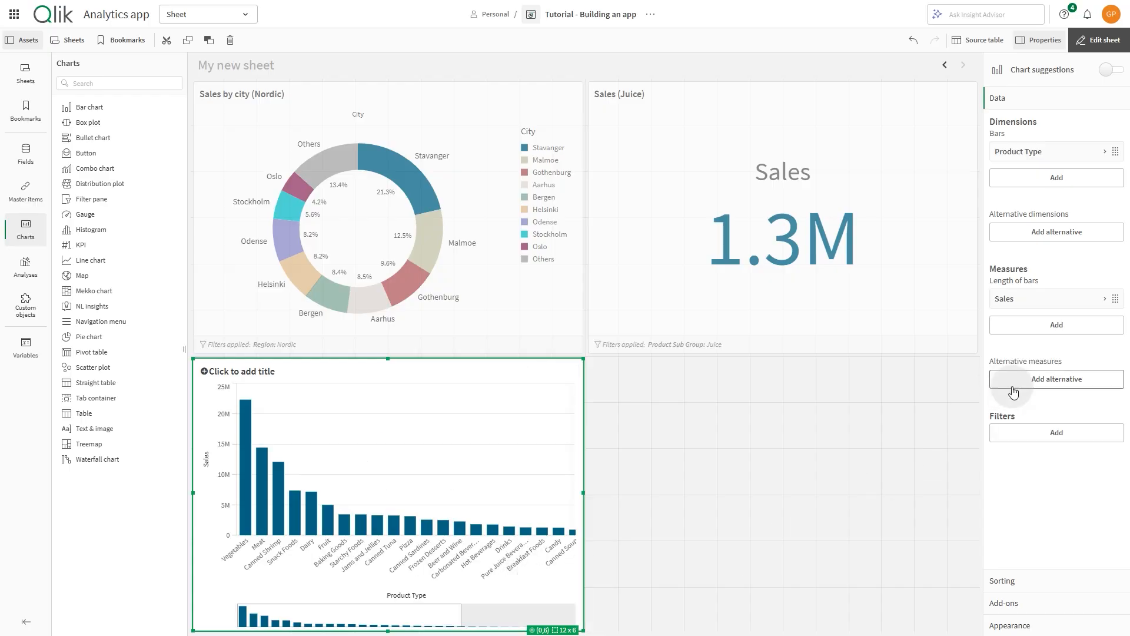
Filter the bar chart by a condition of Sales greater than the fixed value 40000, and title it "40K by product".
left_click(1053, 434)
type("Sales")
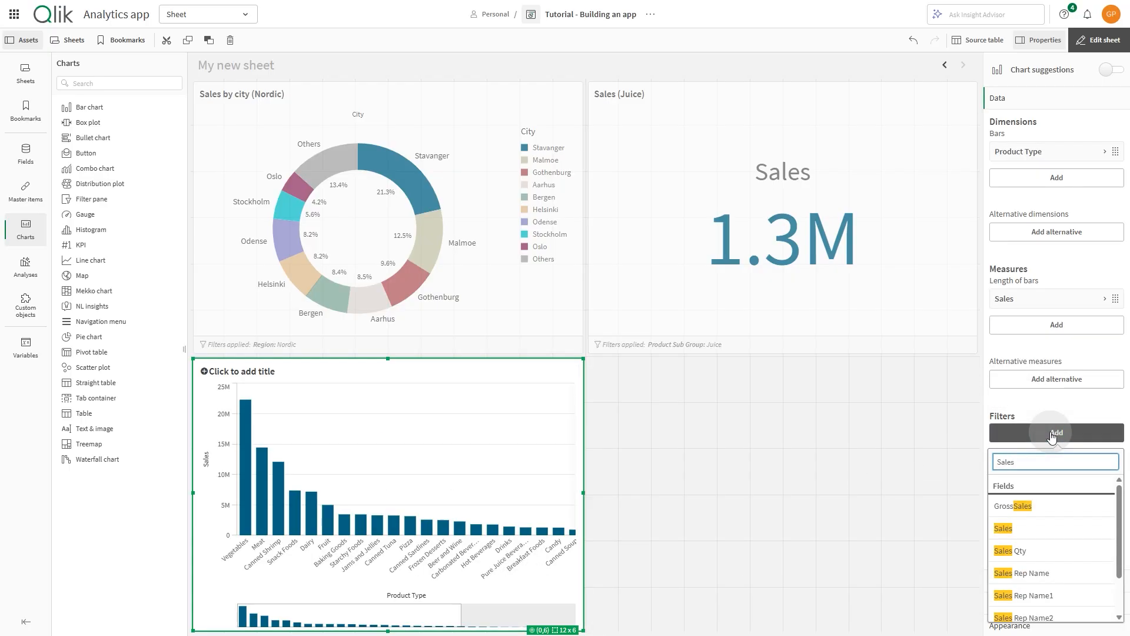
left_click(1032, 526)
left_click(1103, 432)
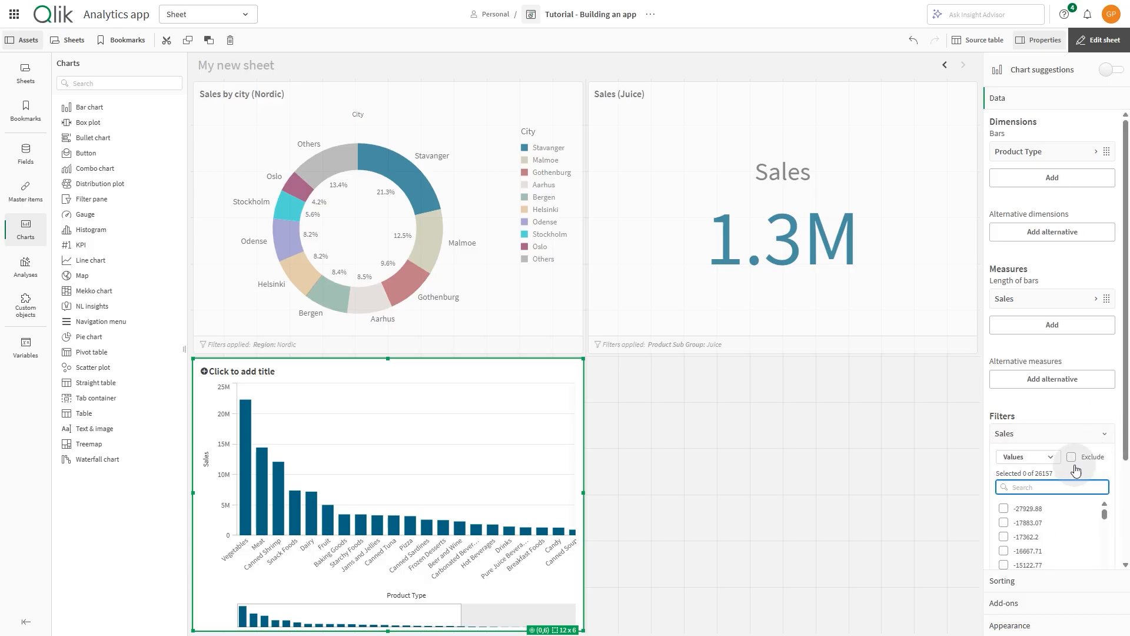
left_click(1043, 465)
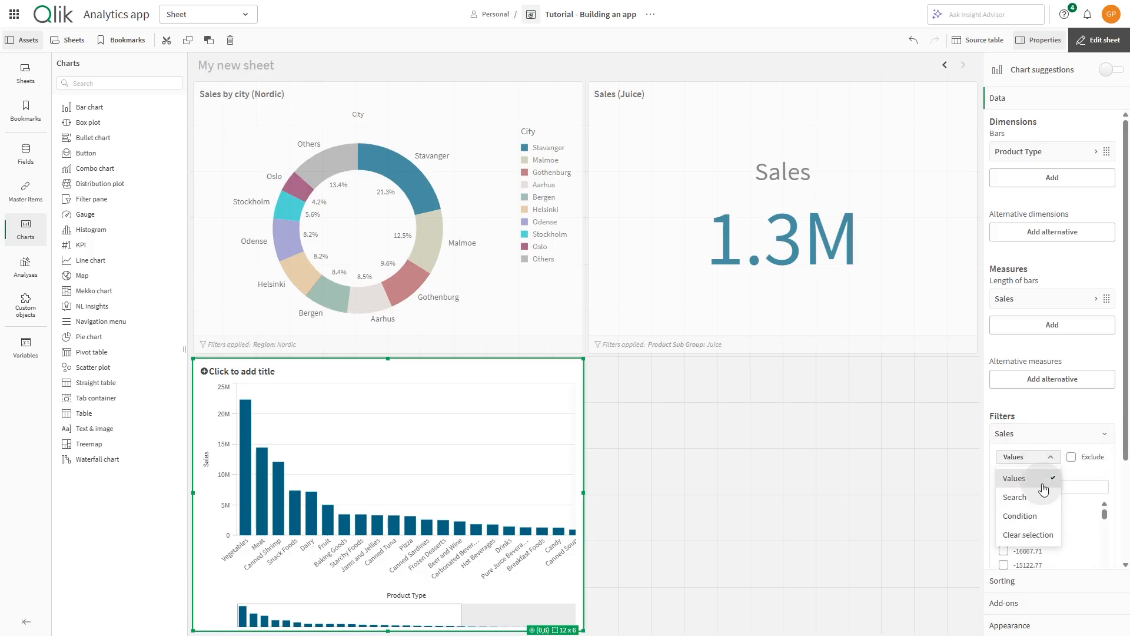
left_click(1038, 518)
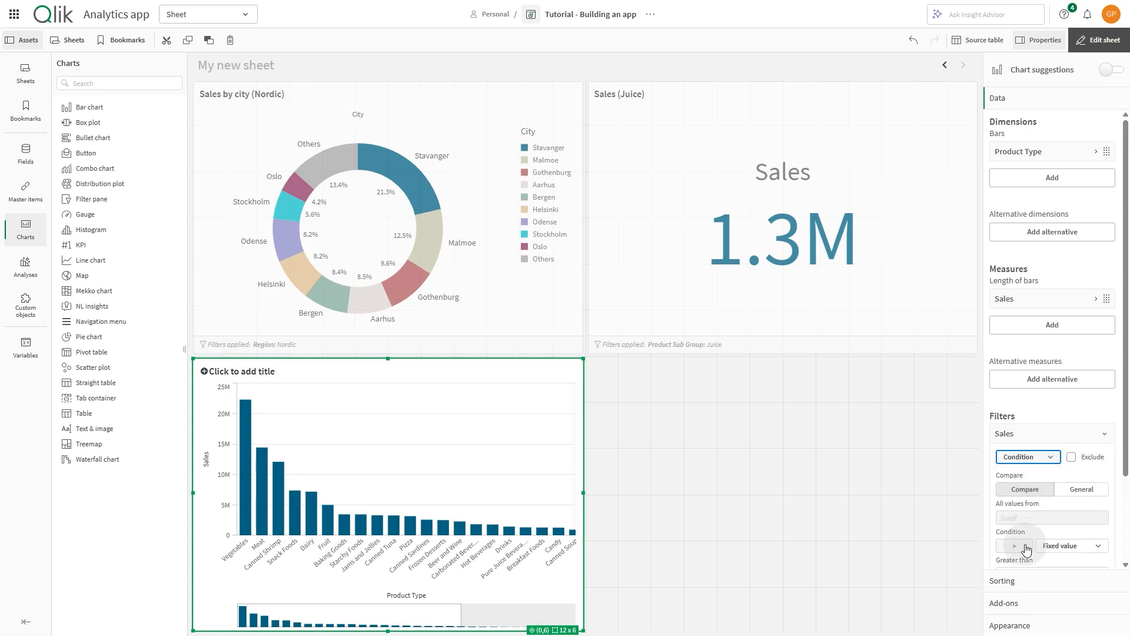
scroll(1038, 524, "down", 2)
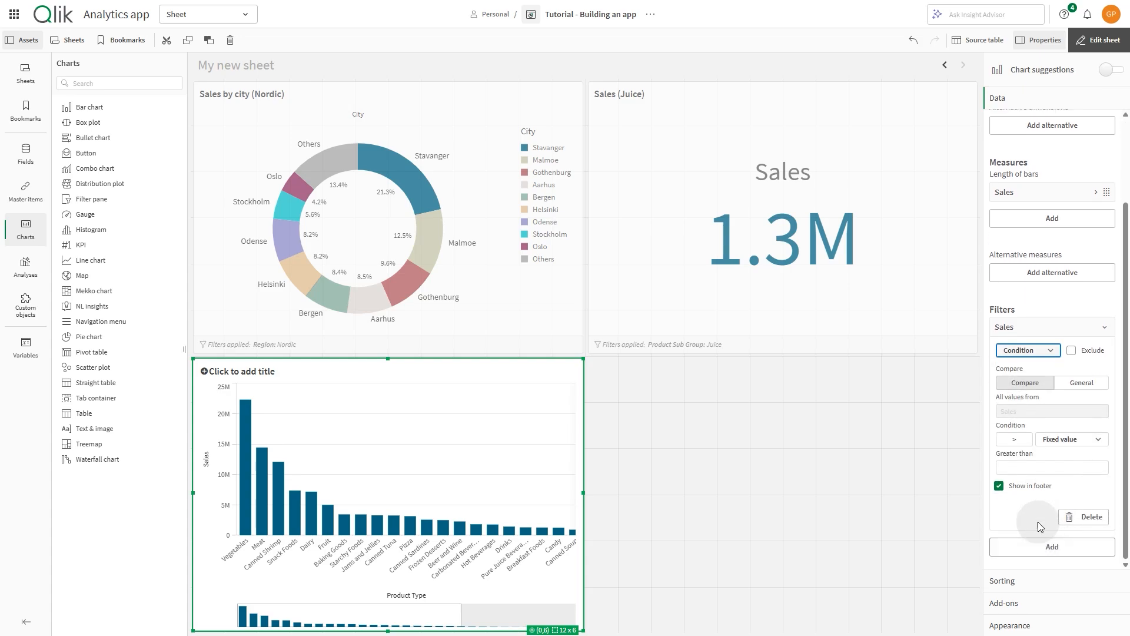
left_click(1027, 472)
type("40000")
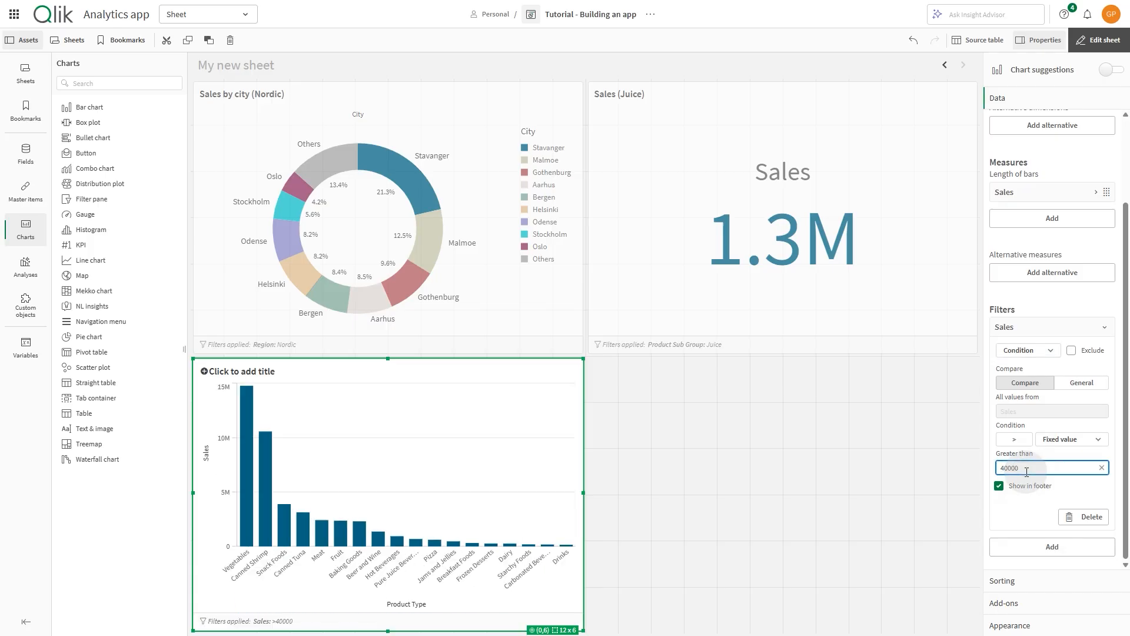
left_click(252, 368)
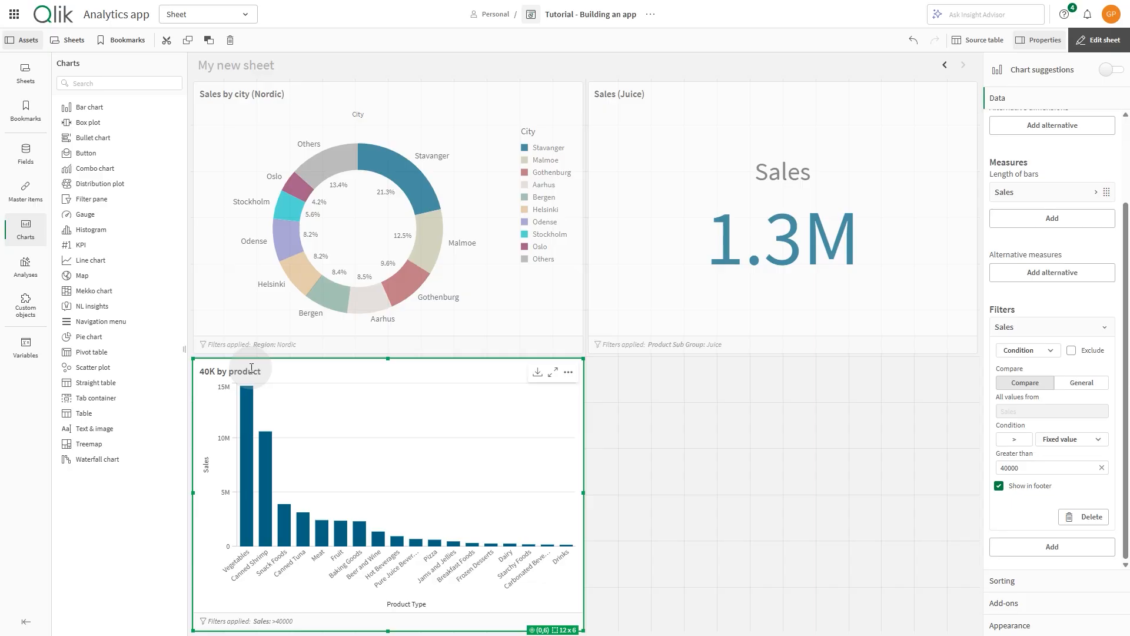
left_click(296, 418)
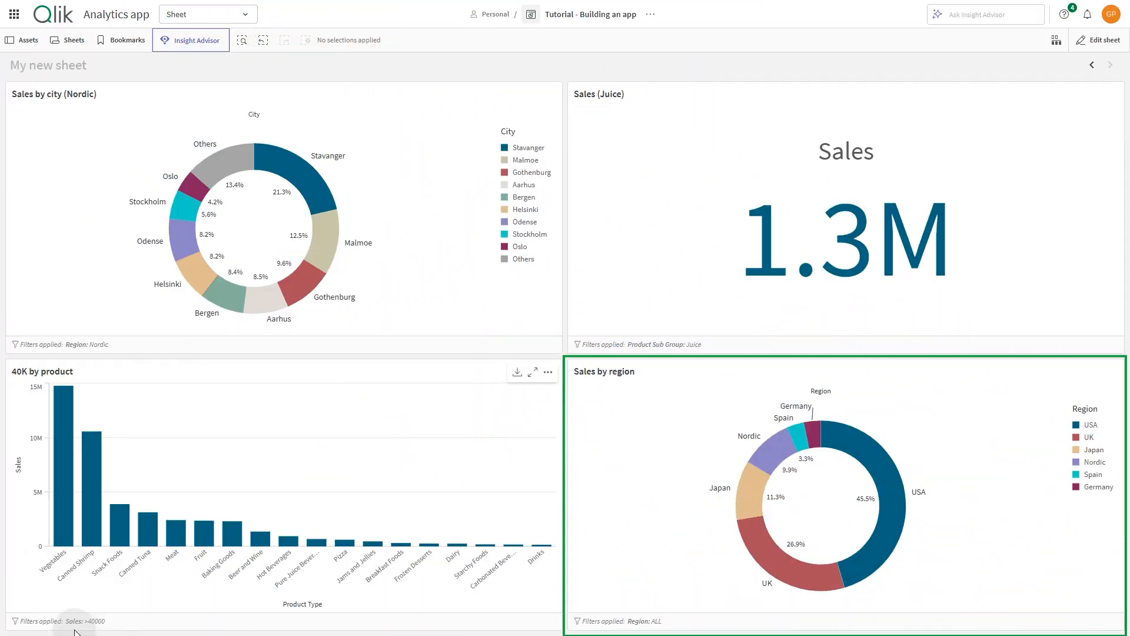
Search the app's data for Germany and select the matching Region value.
left_click(242, 40)
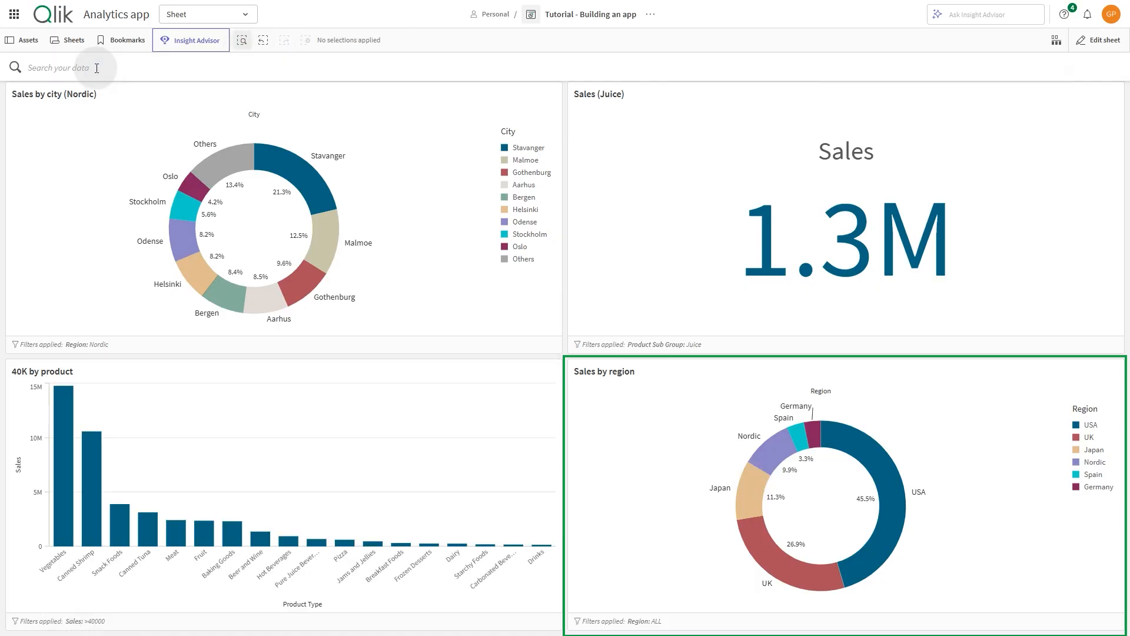
type("German")
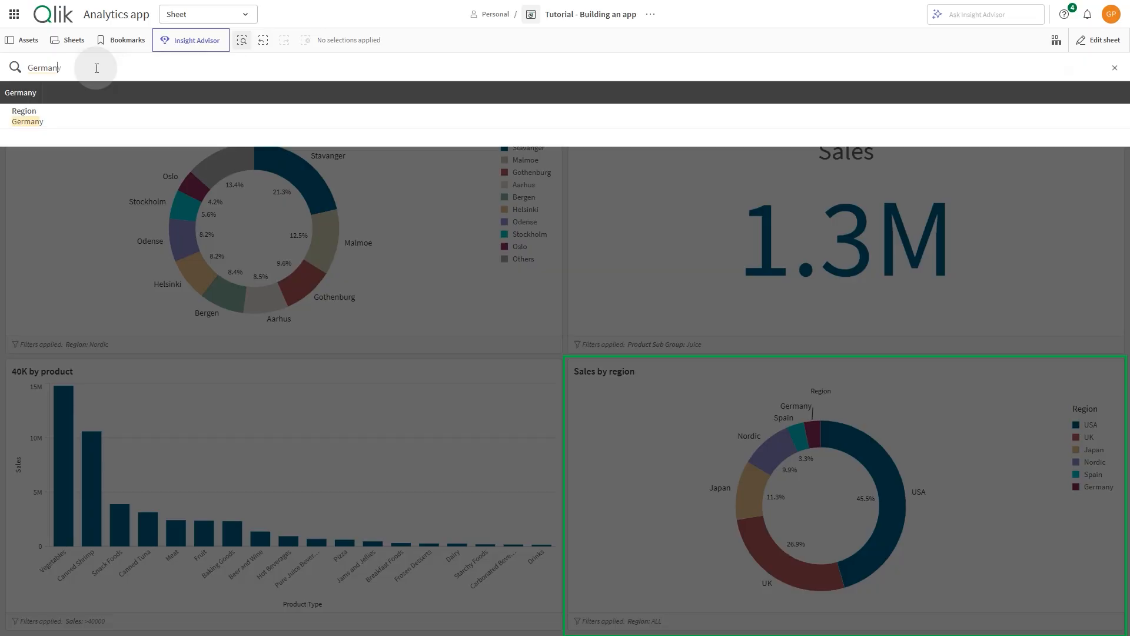
left_click(51, 121)
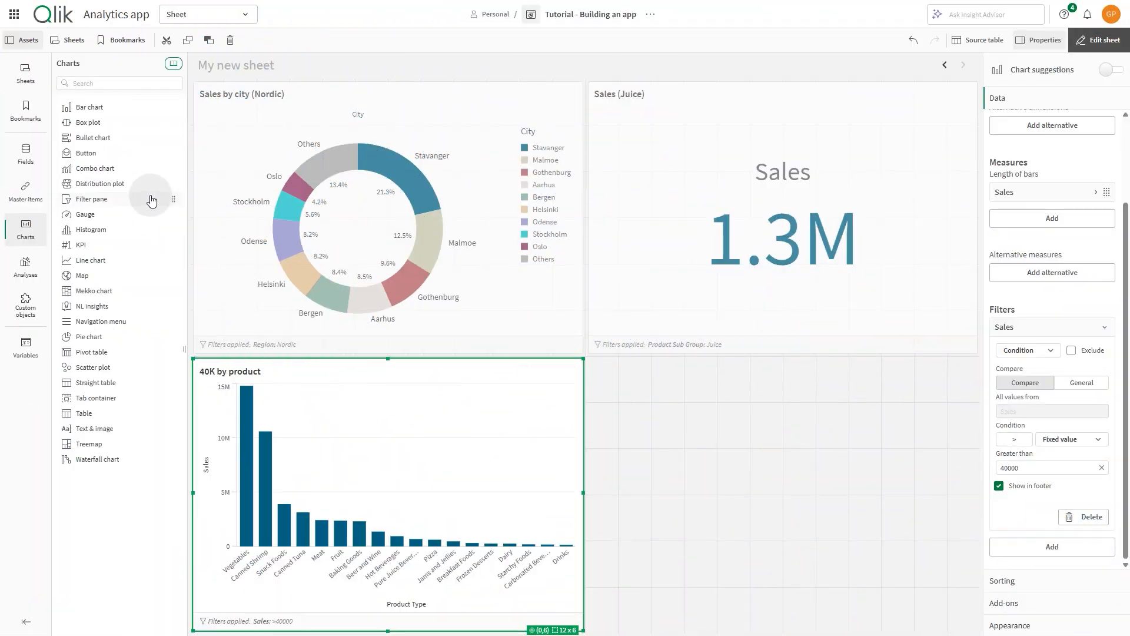
Add a pie chart below the KPI with Region as the dimension and Sales as the angle measure, presented as a donut.
left_click_drag(86, 329, 686, 514)
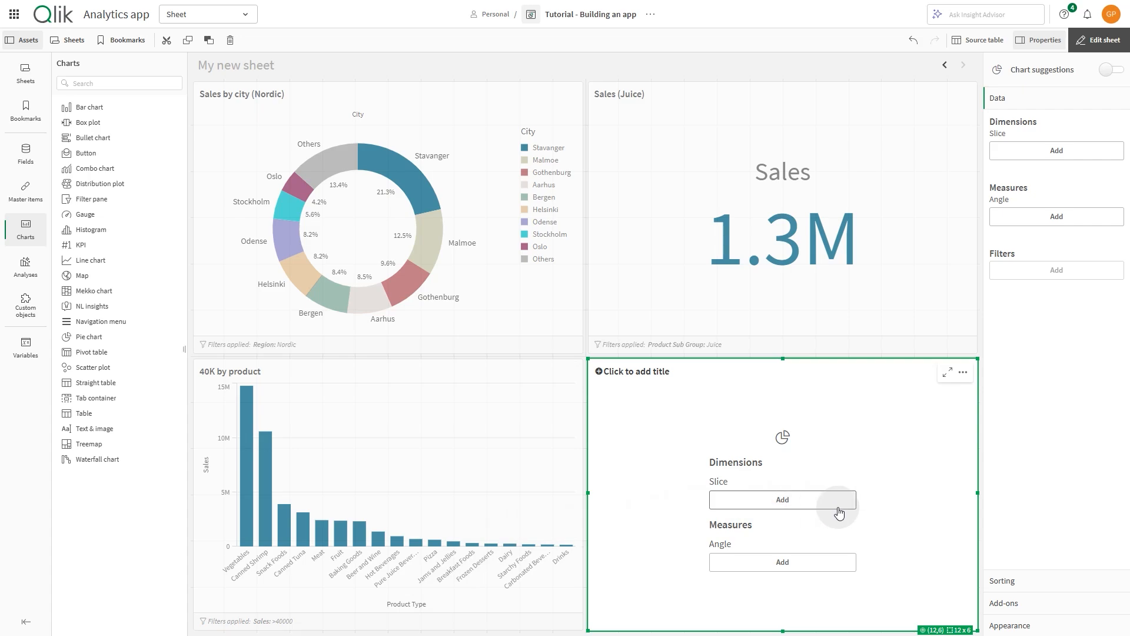
left_click(809, 510)
type("Reg")
left_click(883, 475)
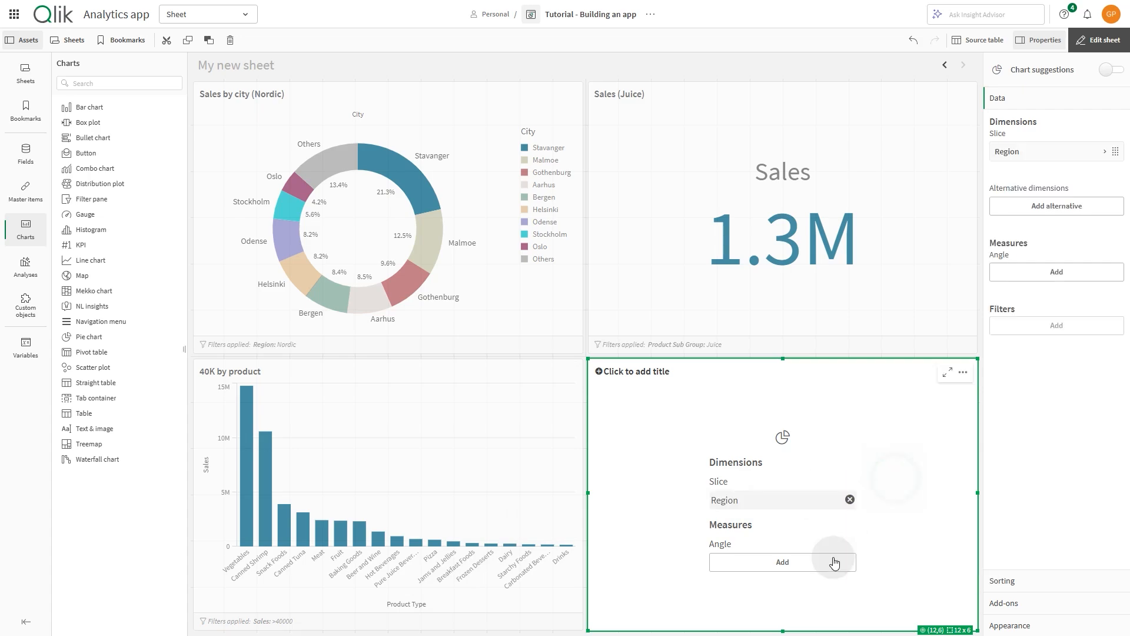
left_click(808, 561)
left_click(879, 585)
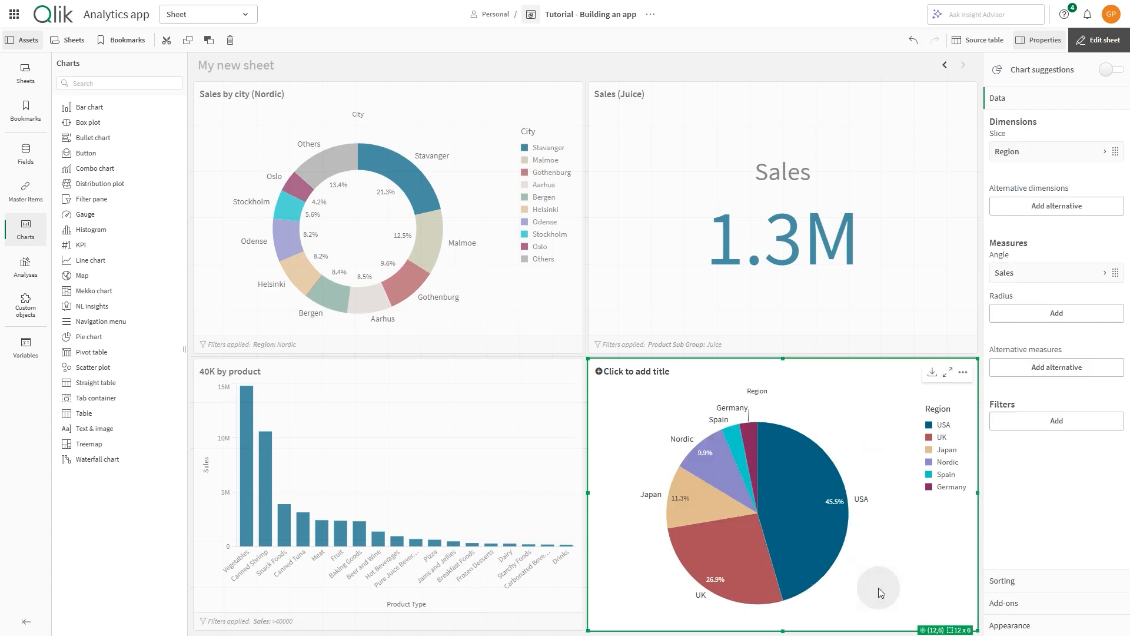
left_click(1022, 626)
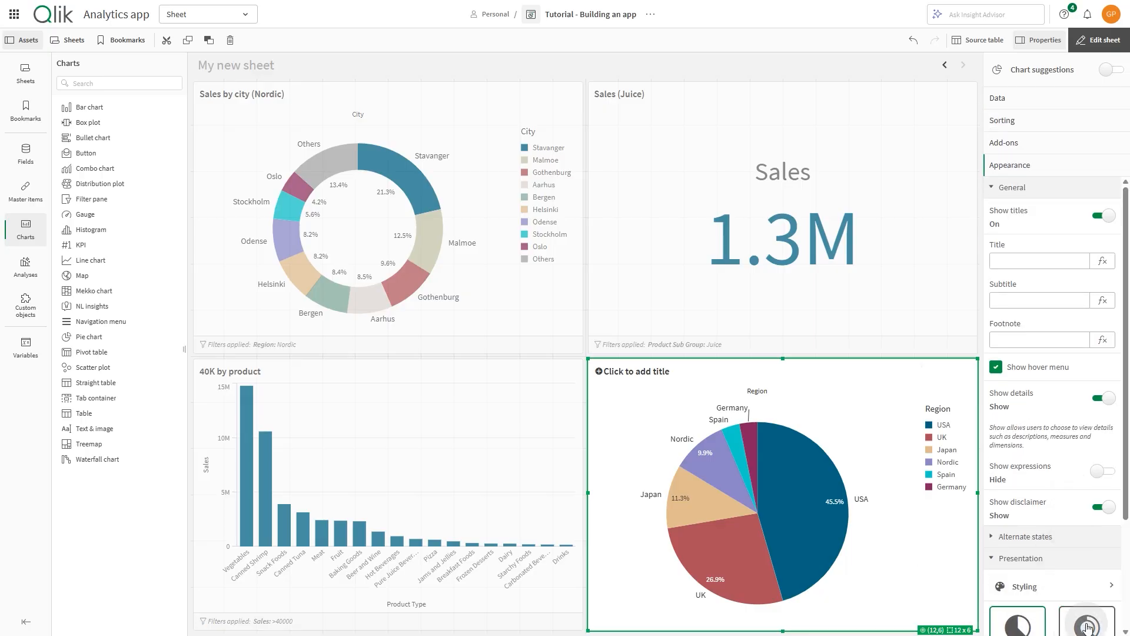
left_click(1086, 626)
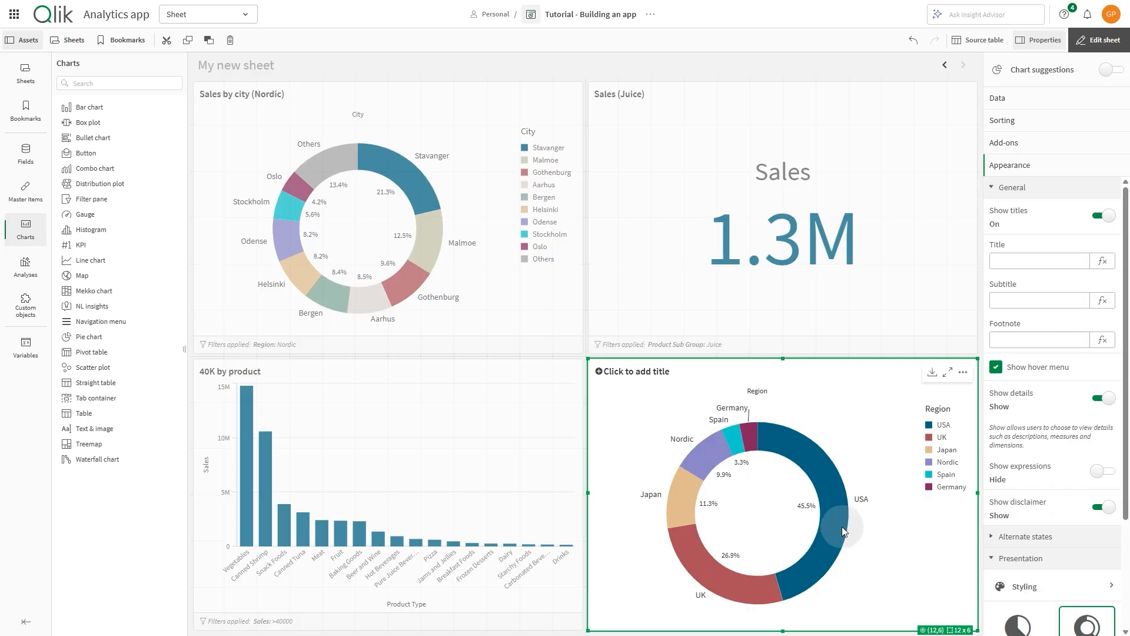
Add a Region filter set to Clear selection to the new donut chart, title it "Sales by region" and finish editing the sheet.
left_click(1074, 98)
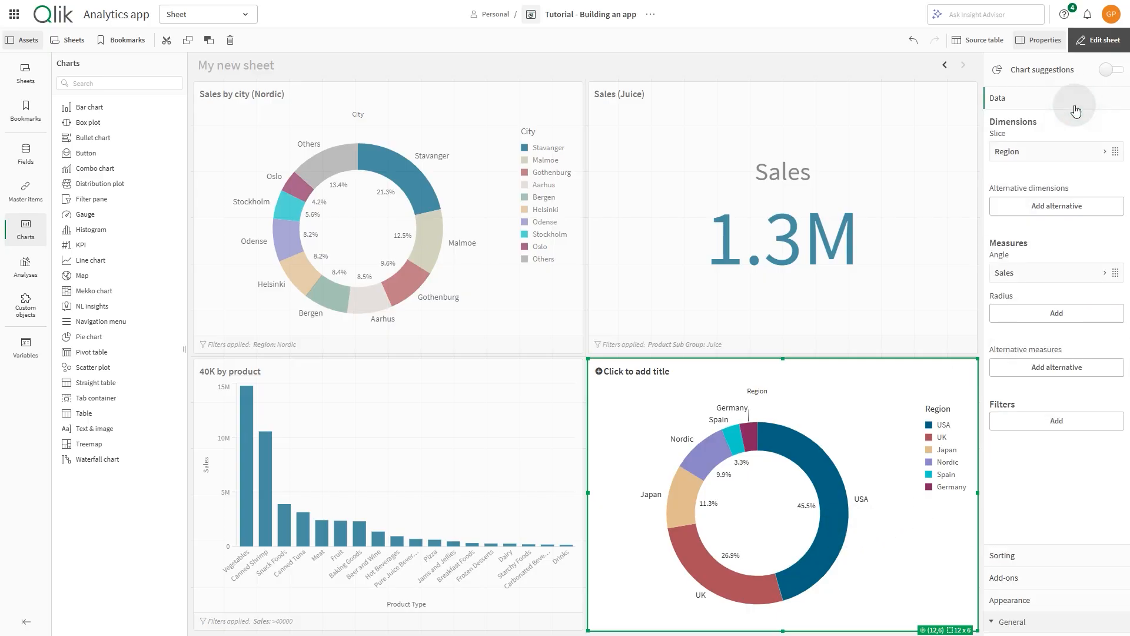
left_click(1057, 422)
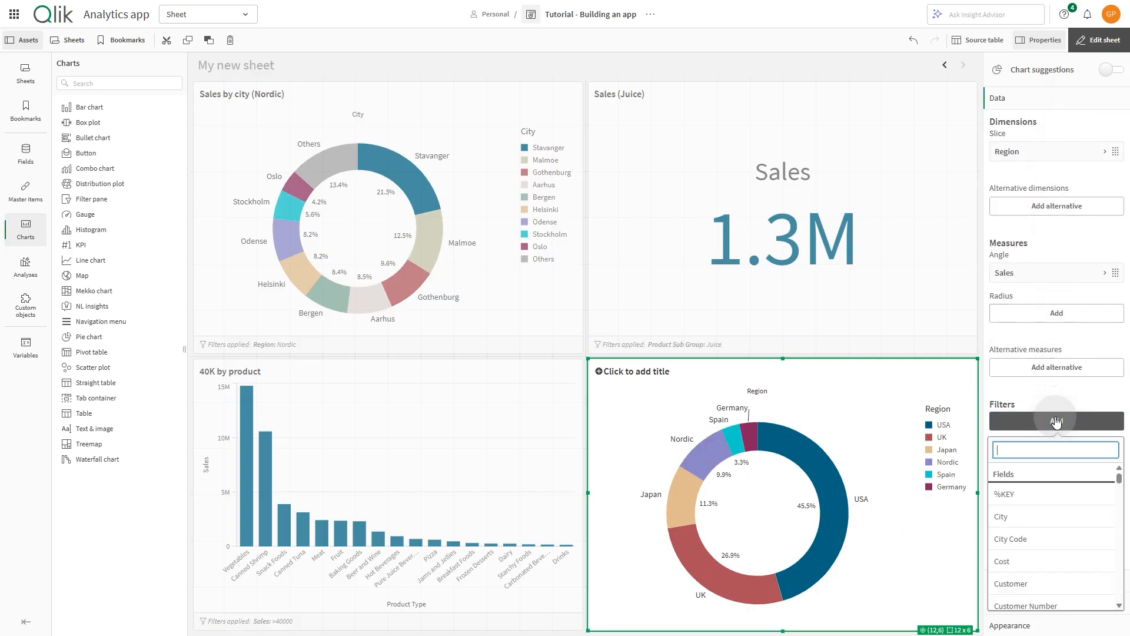
type("Reg")
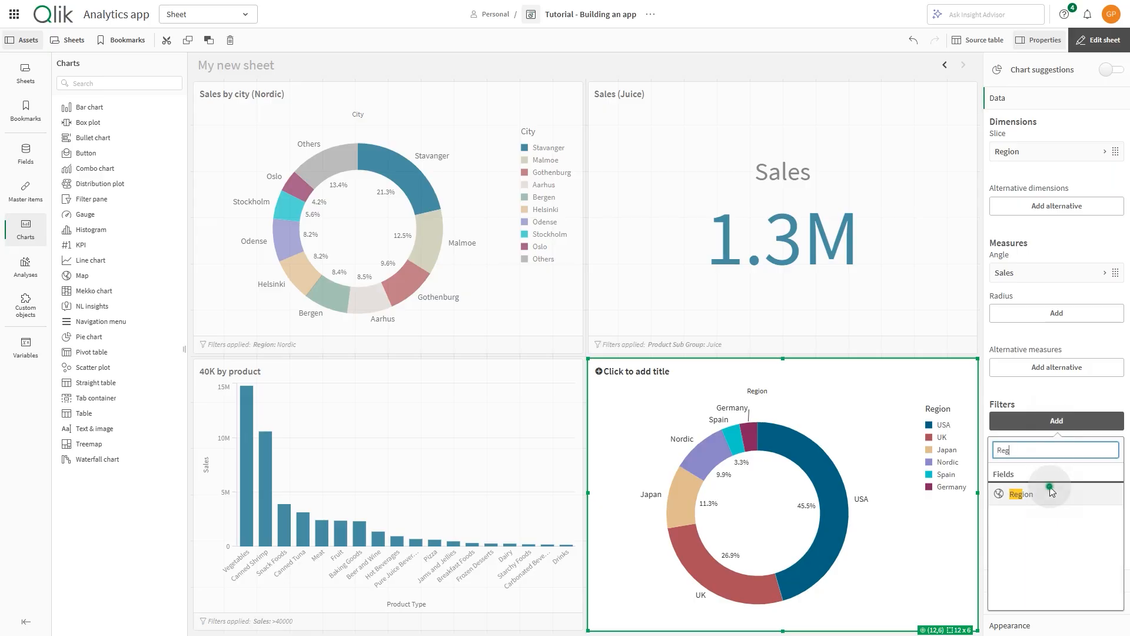
left_click(1050, 487)
left_click(1063, 421)
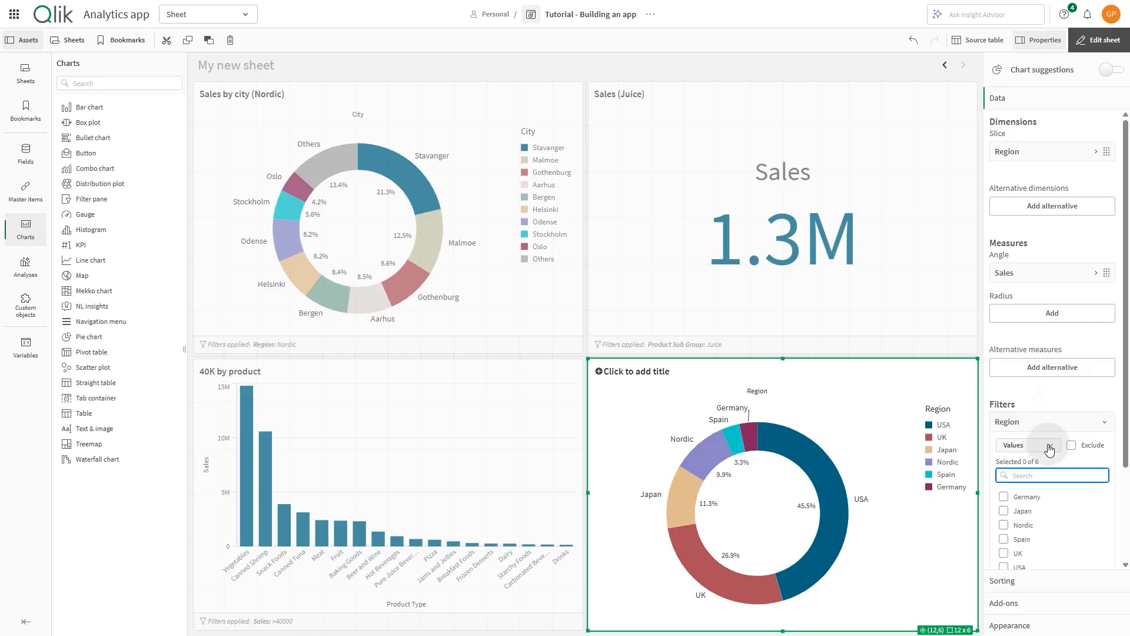
left_click(1045, 446)
left_click(1031, 523)
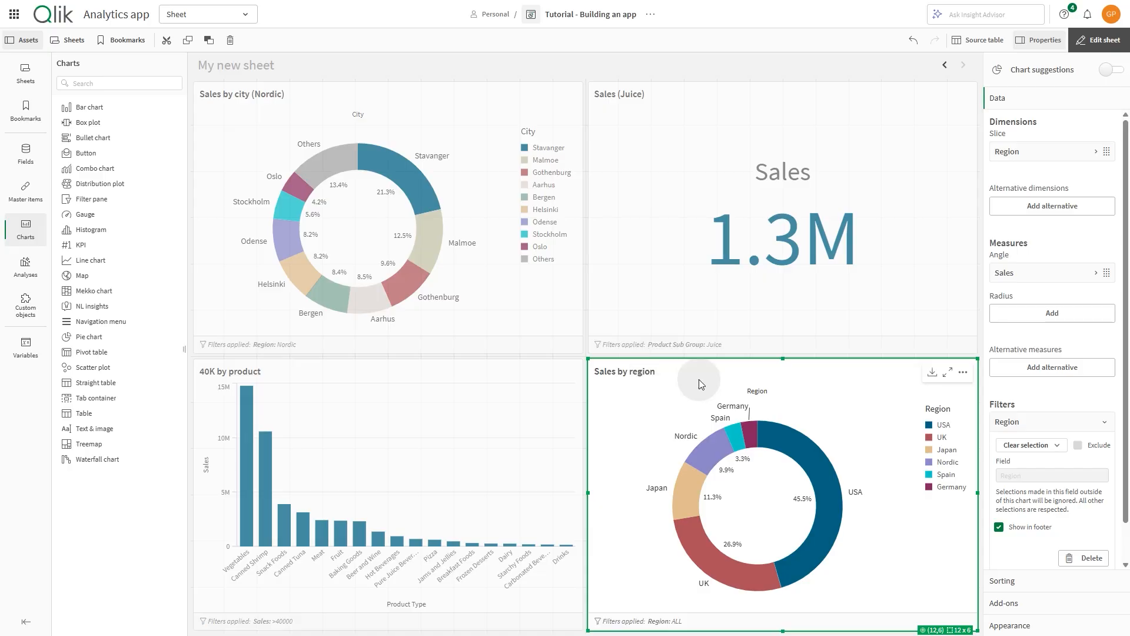
left_click(1099, 40)
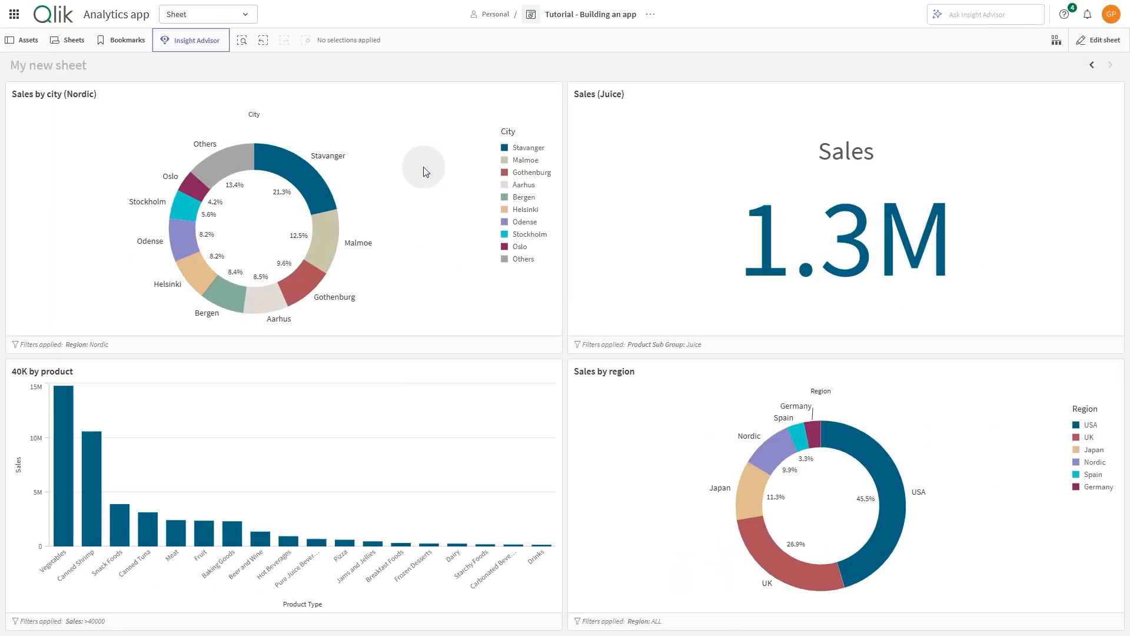
Search the app's data for Germany, select the matching Region value, and clear that selection.
left_click(242, 40)
type("Germany")
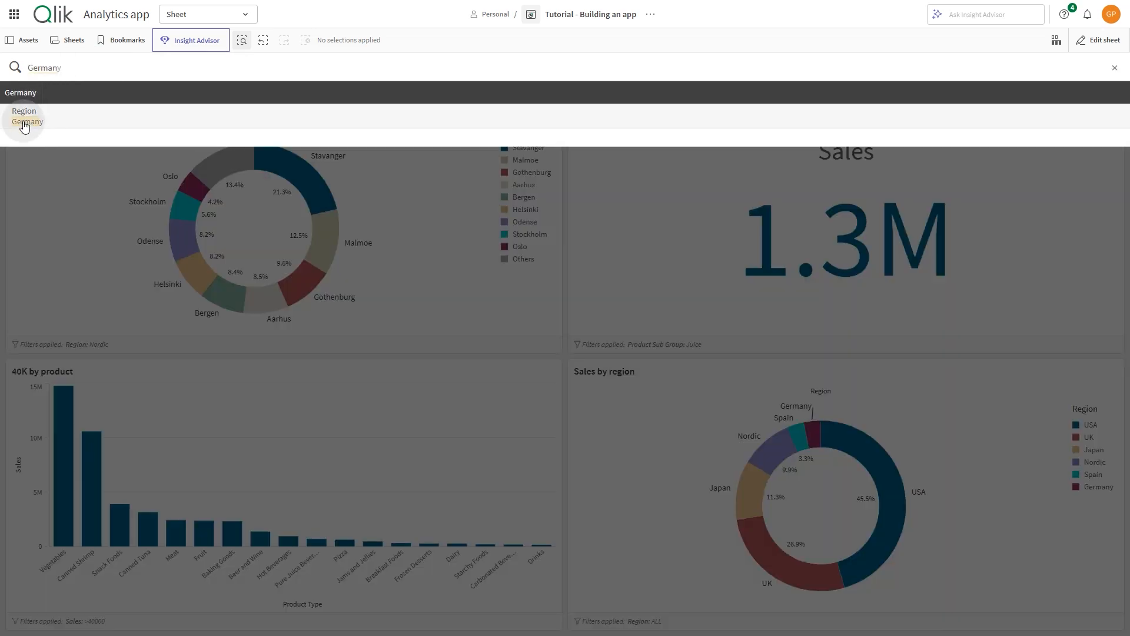
left_click(49, 120)
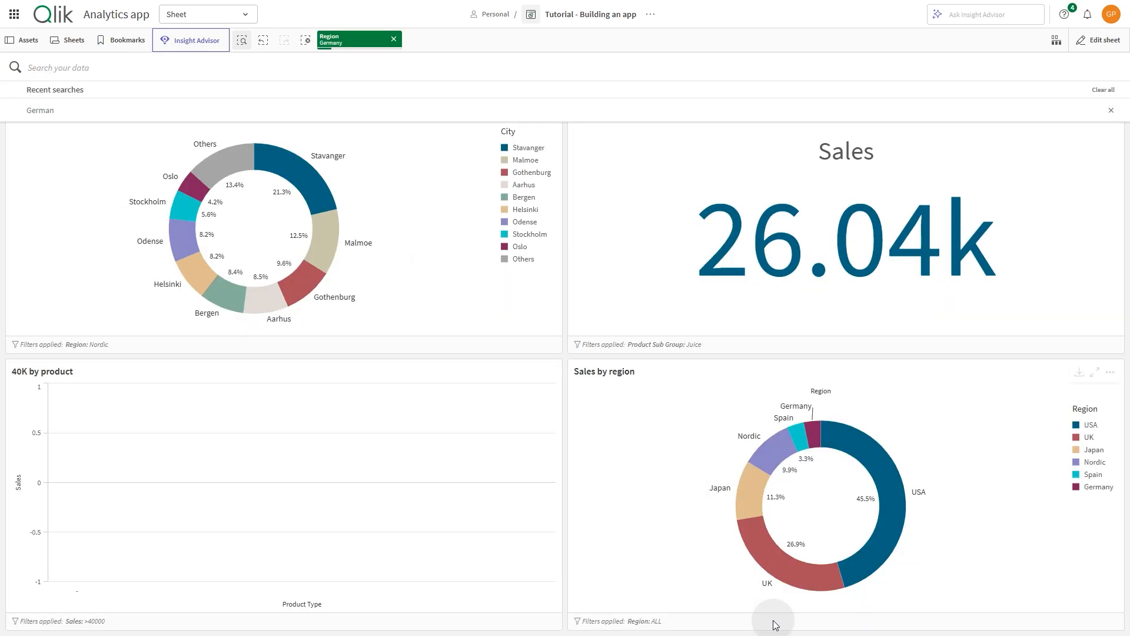
left_click(393, 38)
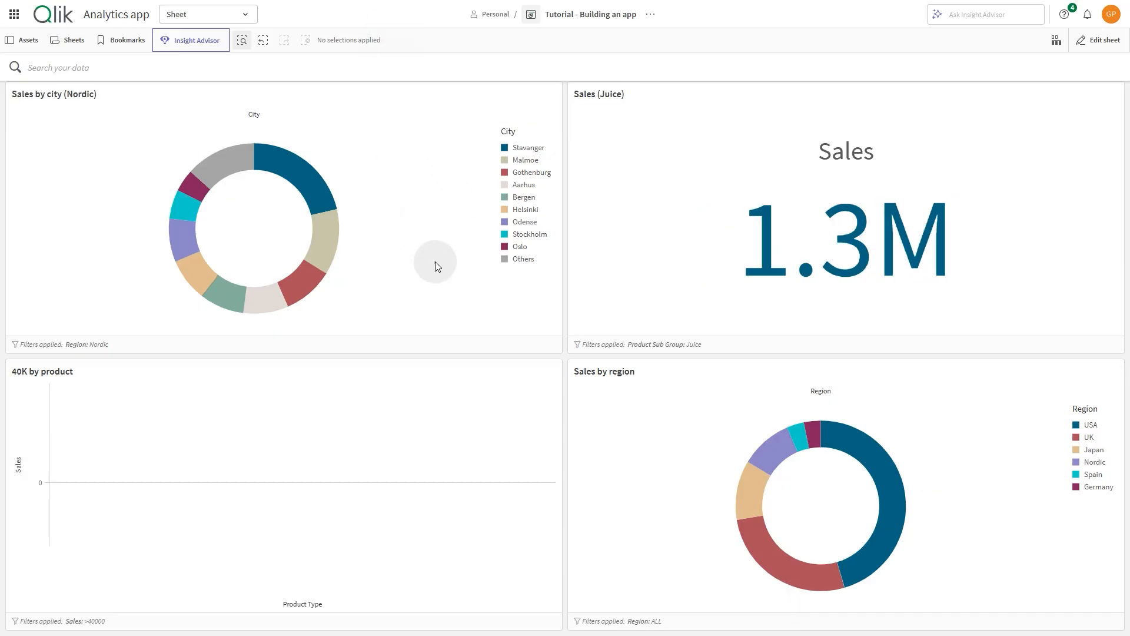
Select the UK, USA and Germany slices in the Sales by region donut chart.
left_click(753, 539)
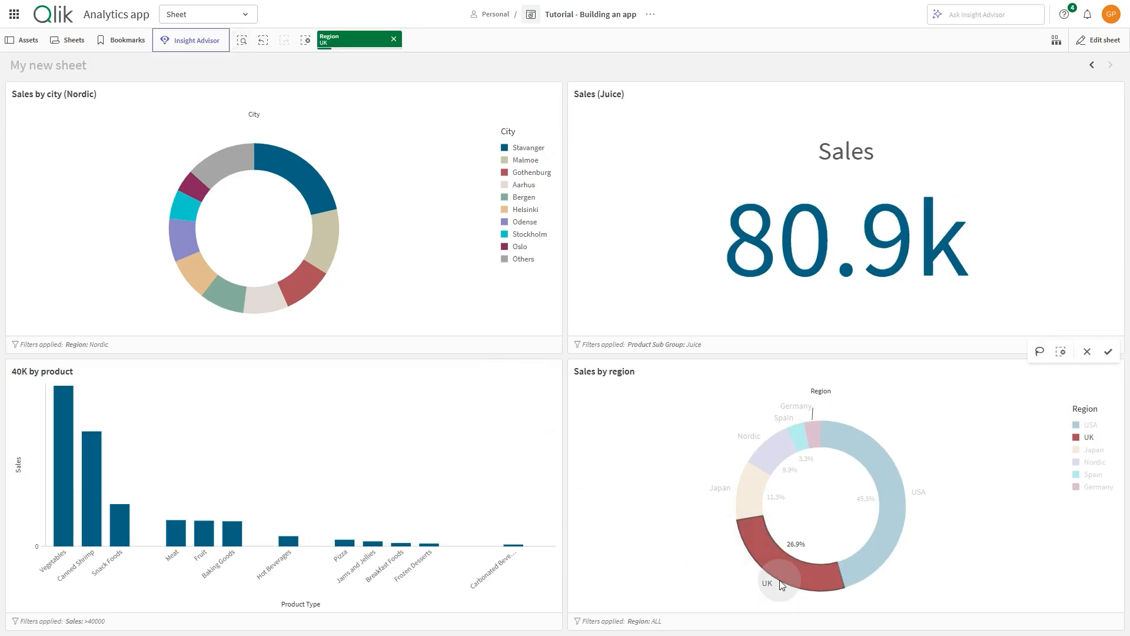
left_click(857, 569)
left_click(814, 439)
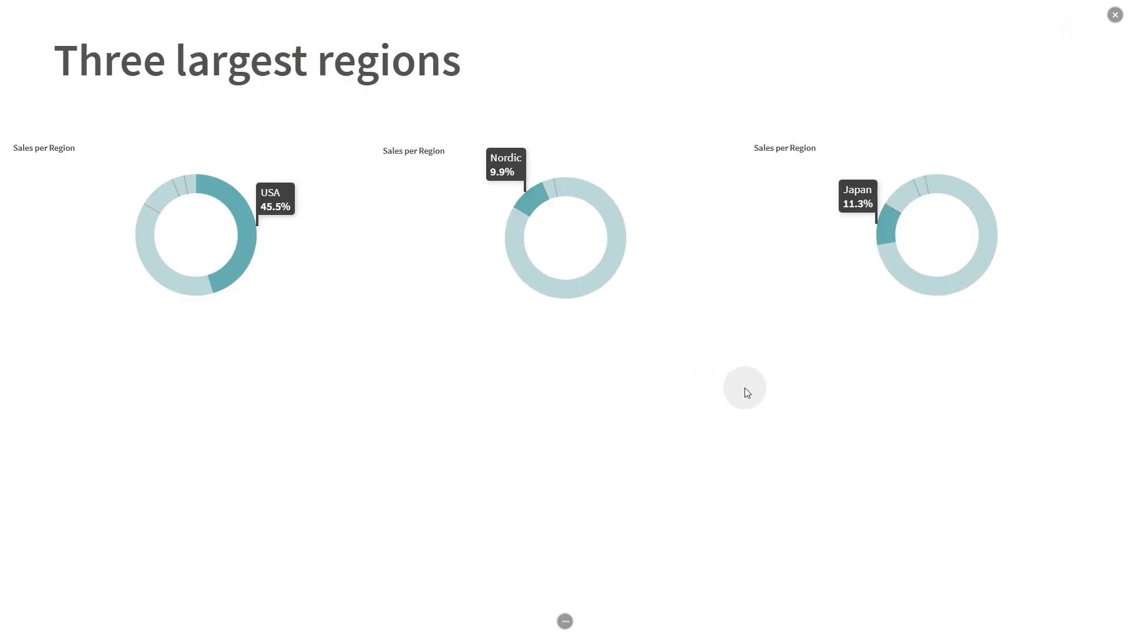
Step through the story from the "Three largest regions" slide past Nordic, USA and Japan to the embedded Insights sheet.
key("Right")
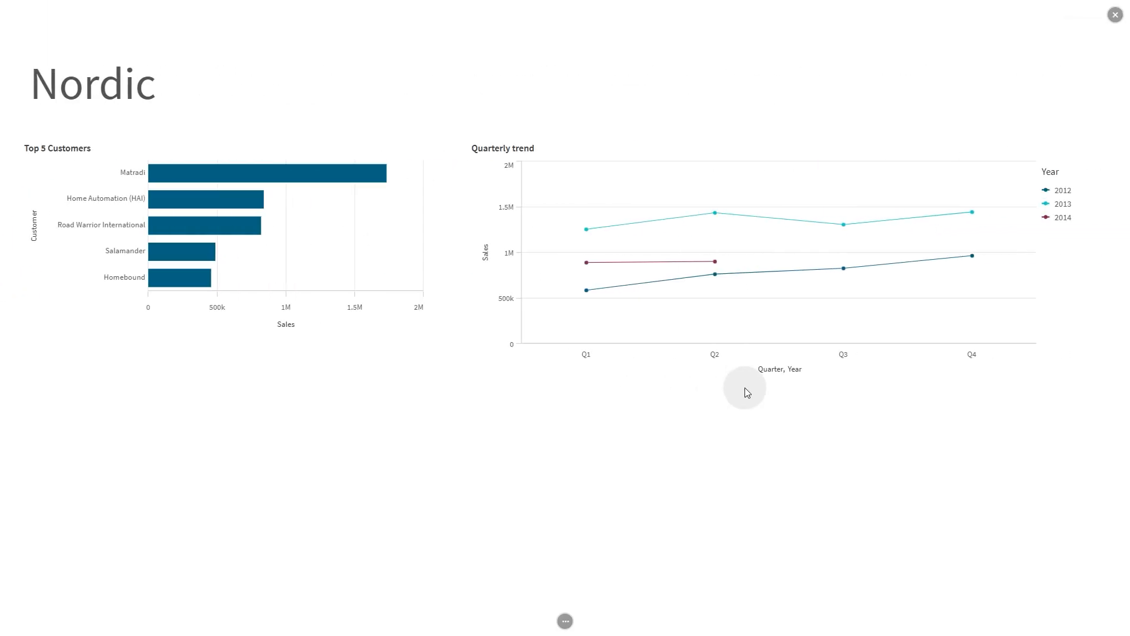
key("Right")
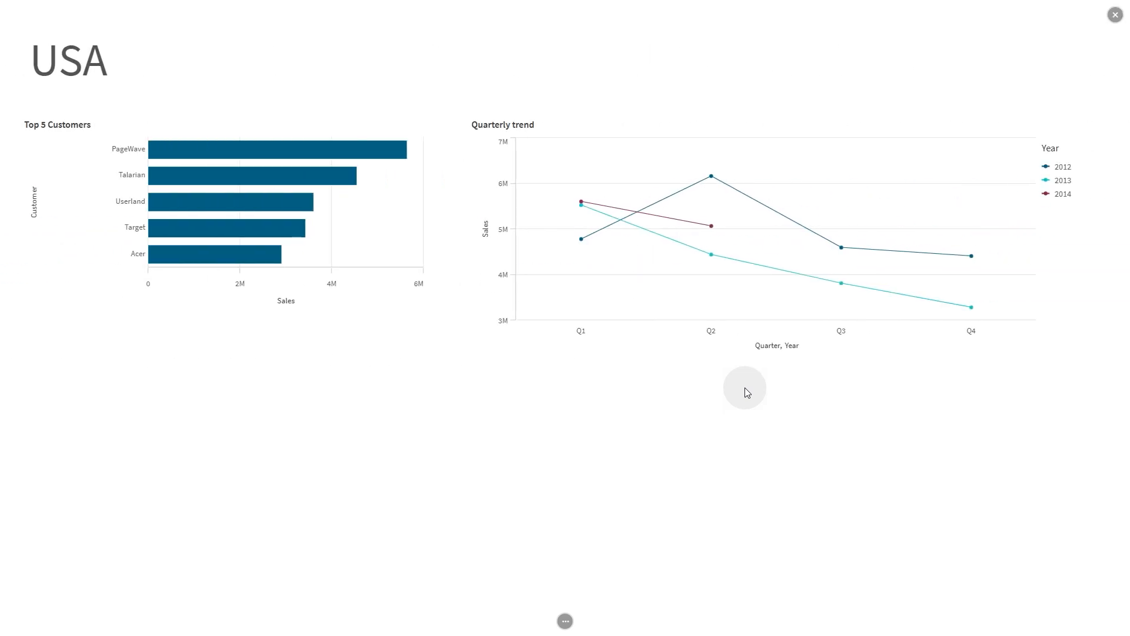
key("Right")
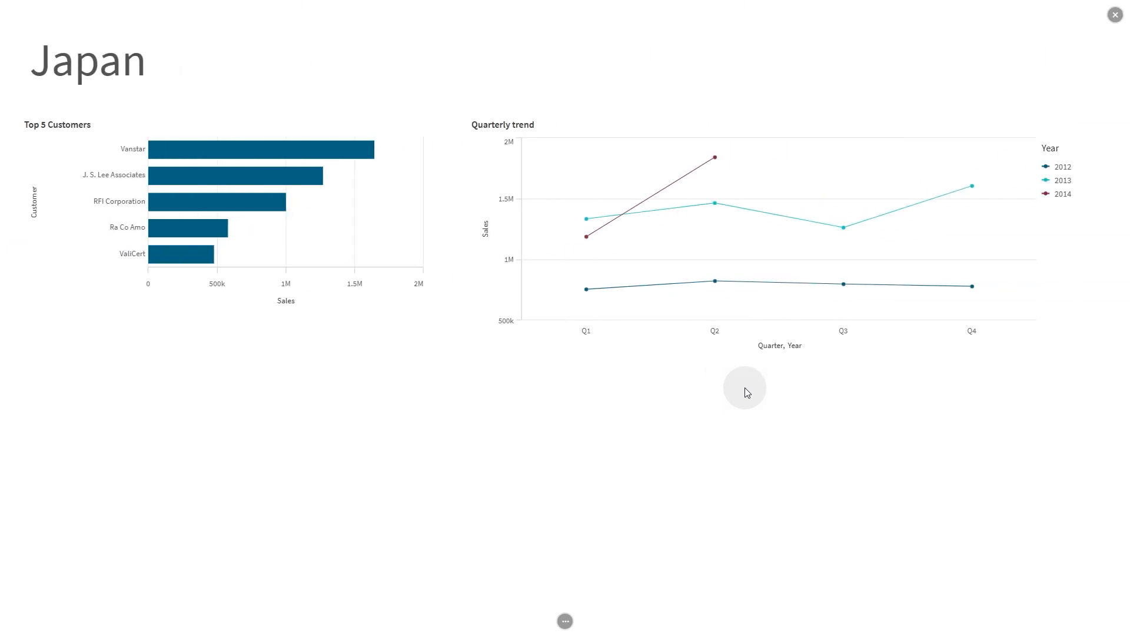
key("Right")
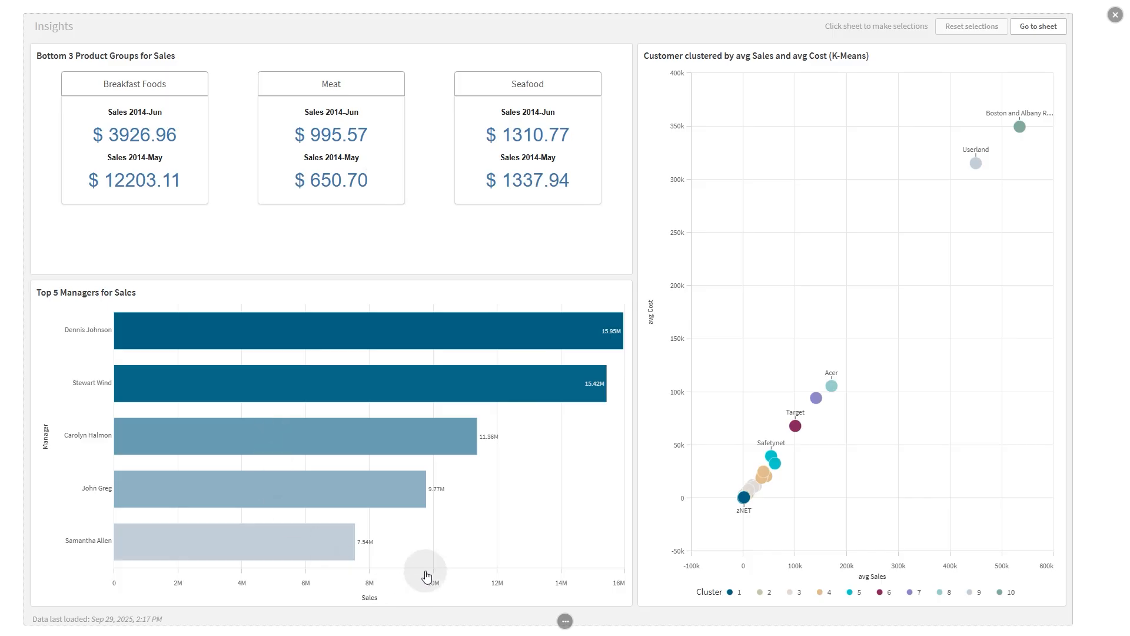
Select the two highest-selling managers' bars on the slide's live Insights sheet, and reset the selections.
left_click(421, 442)
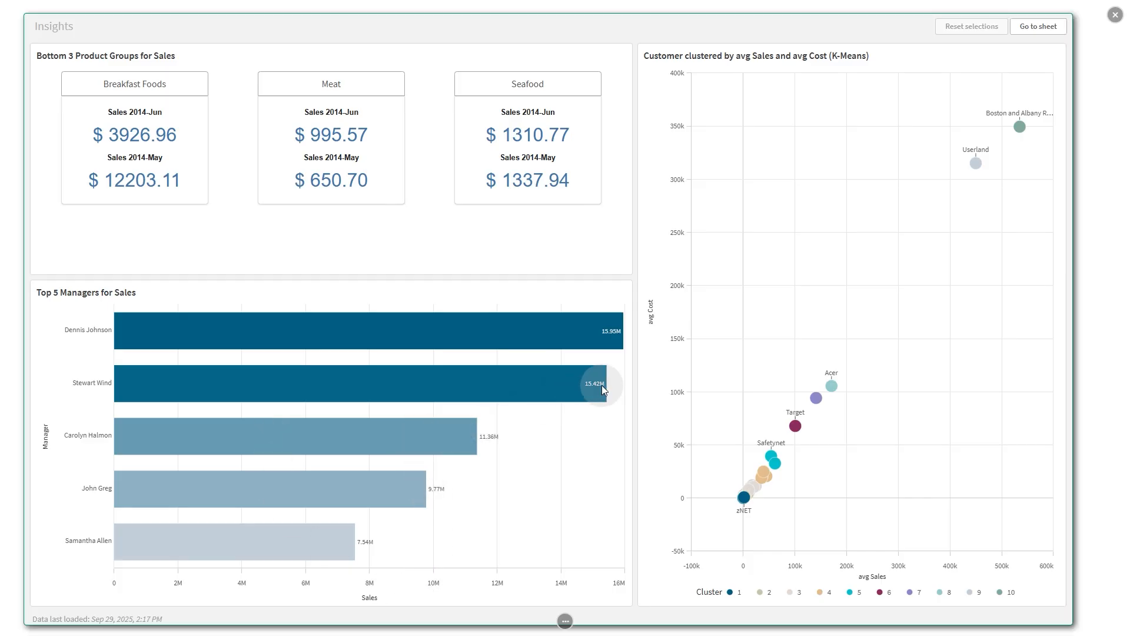
left_click(589, 376)
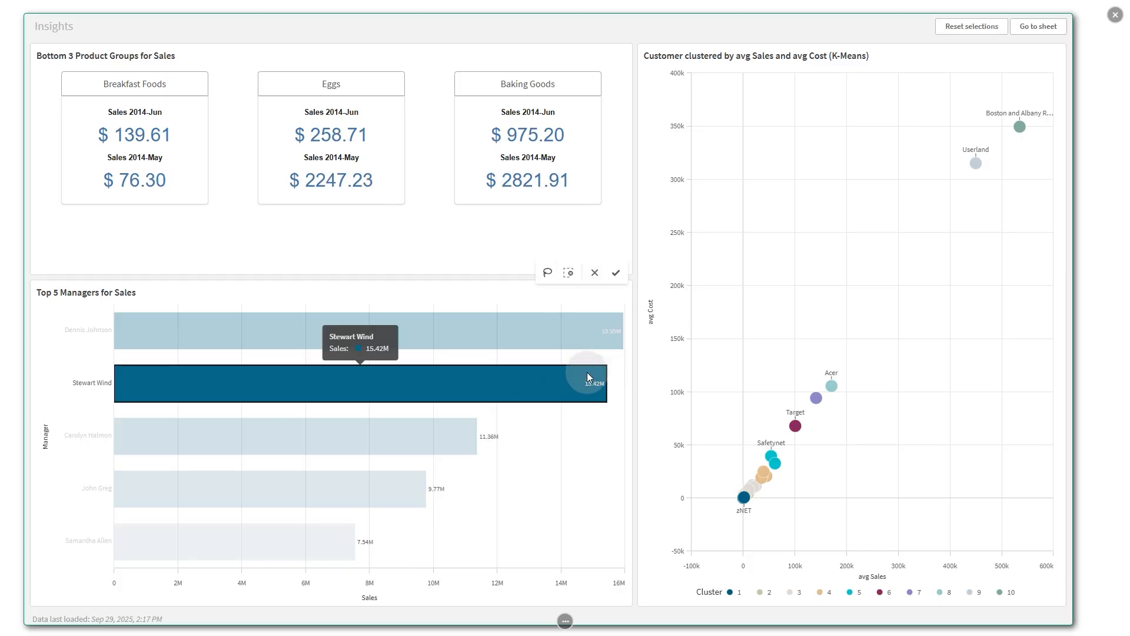
left_click(588, 341)
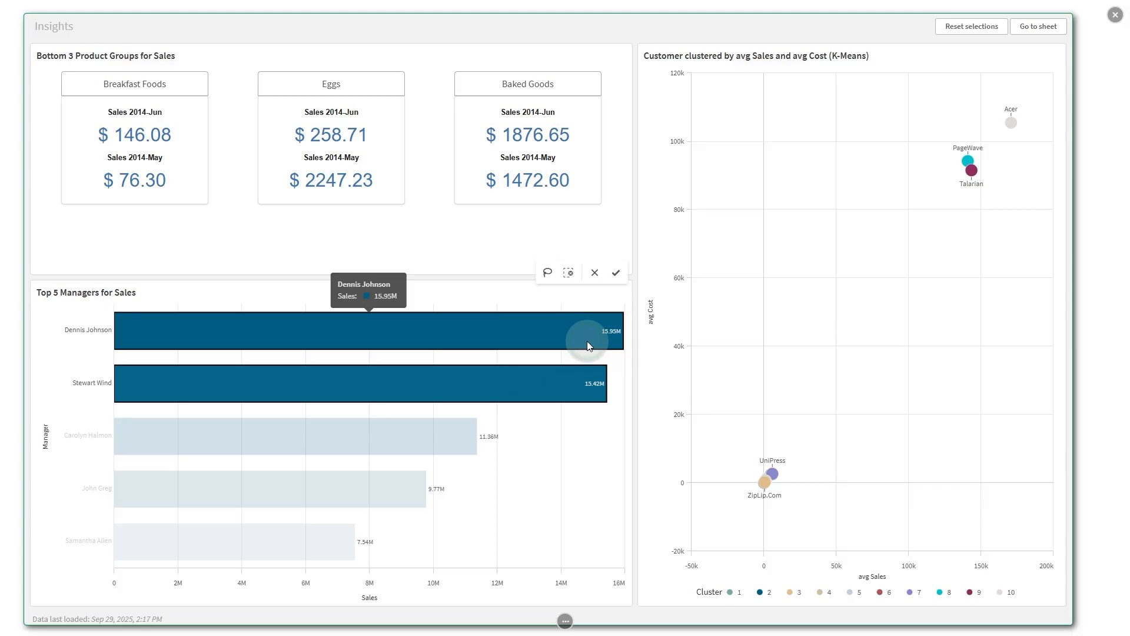
left_click(995, 27)
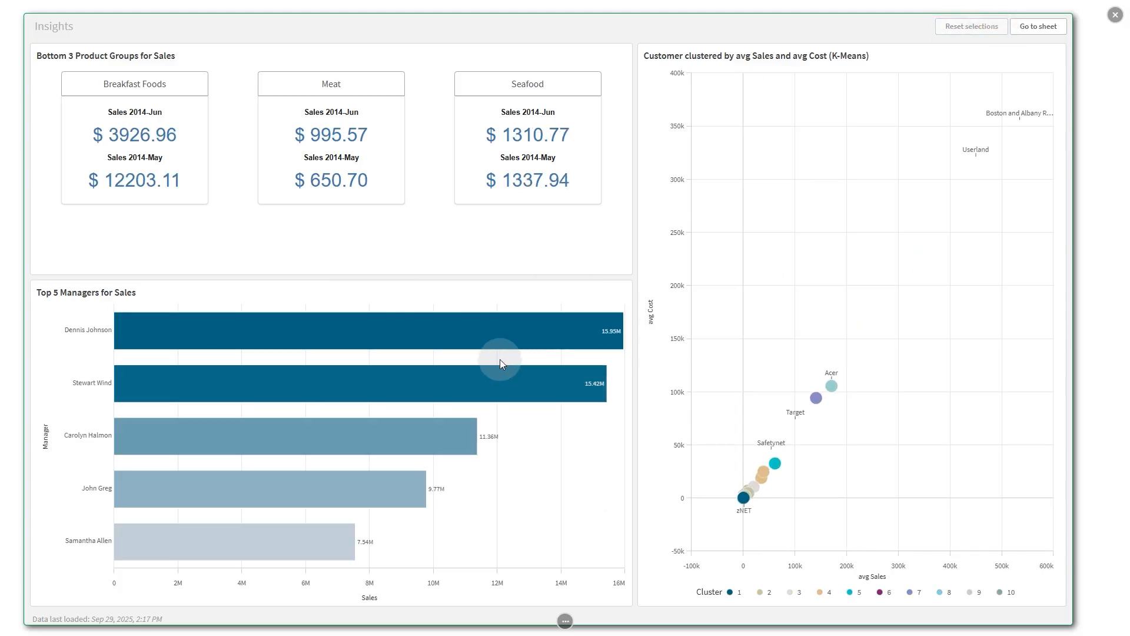
Go from the story to the Insights sheet and apply a selection of the third manager's bar in Top 5 Managers for Sales.
left_click(1032, 28)
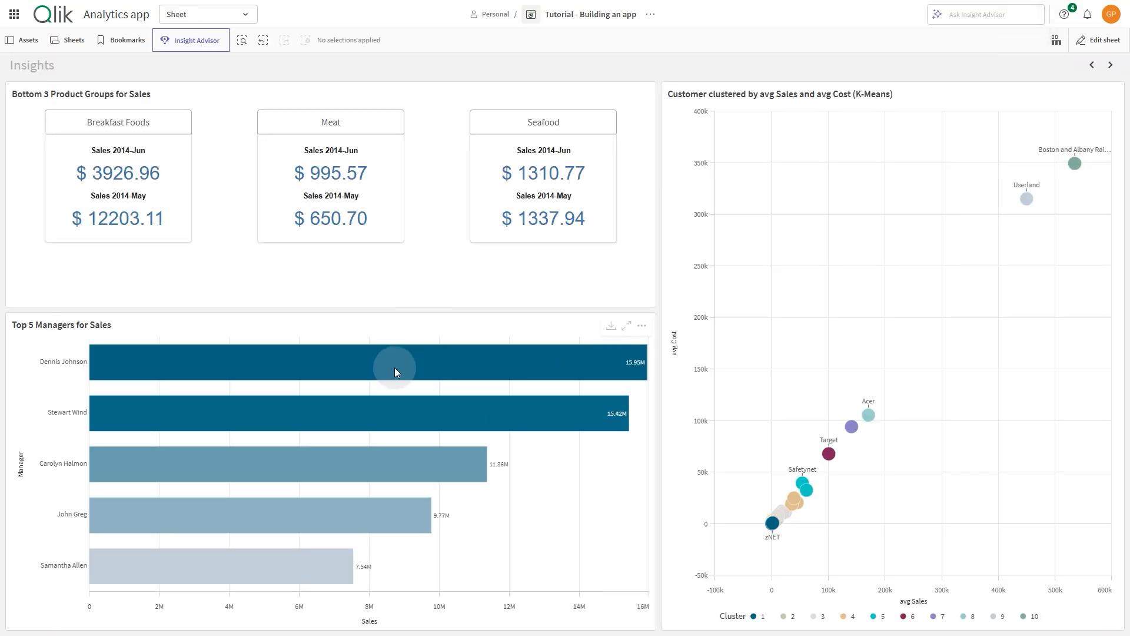
left_click(387, 458)
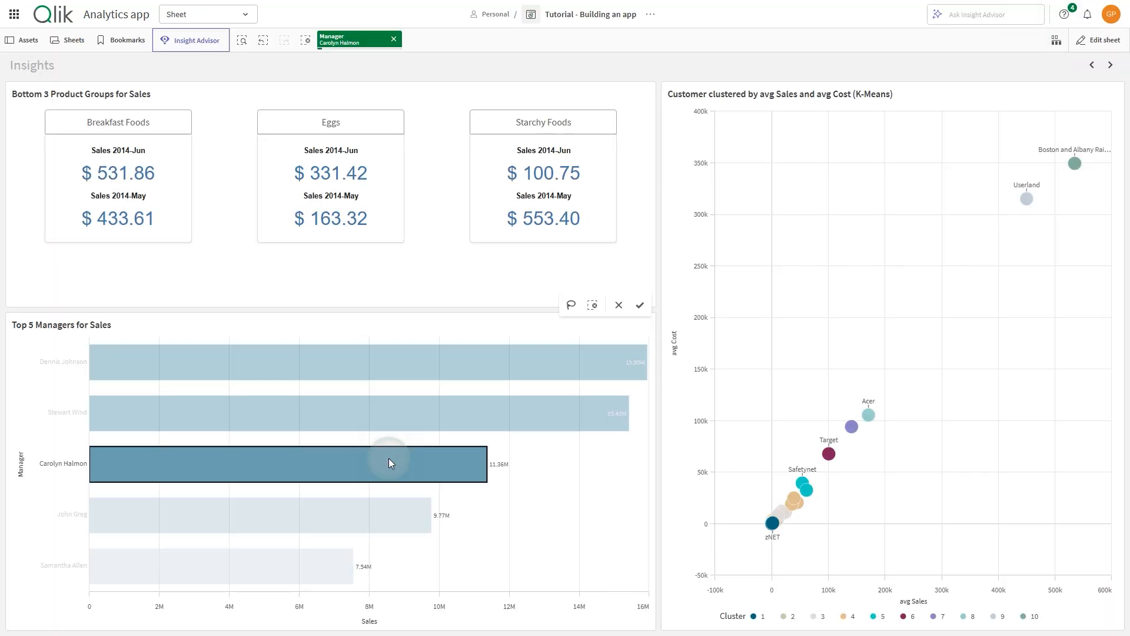
left_click(640, 305)
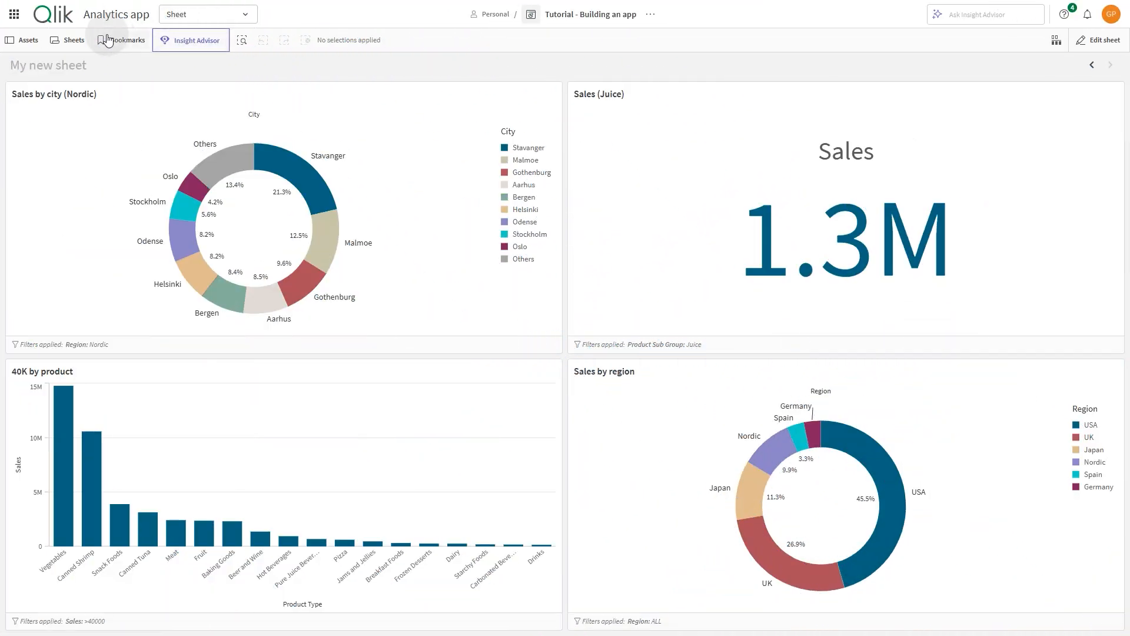
Open the Dashboard sheet from the app's list of sheets.
left_click(76, 40)
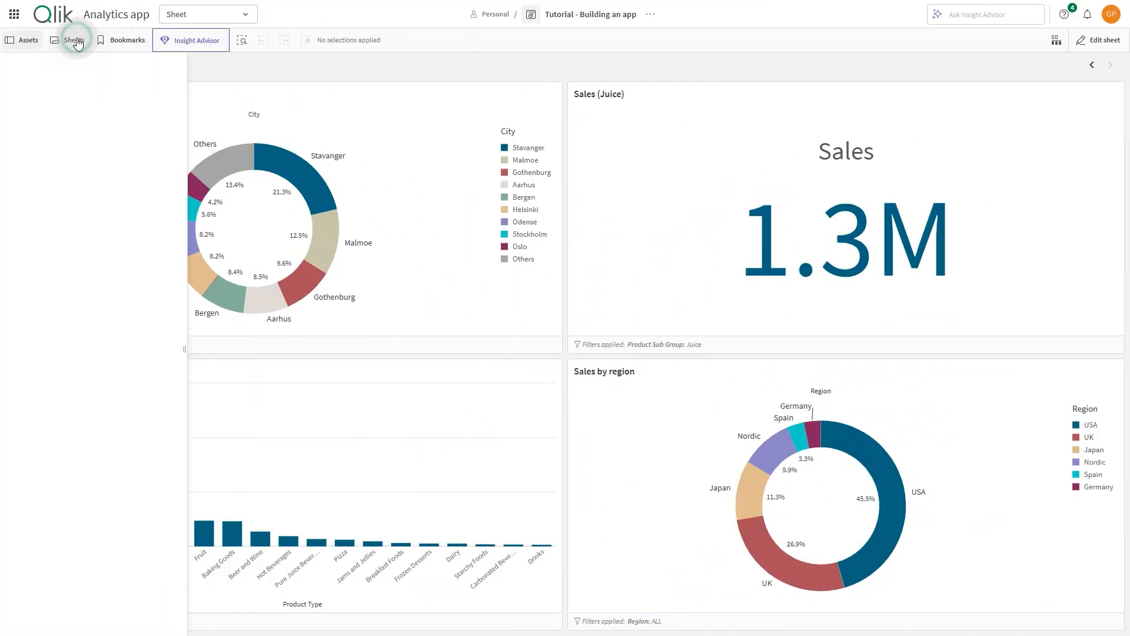
left_click(88, 180)
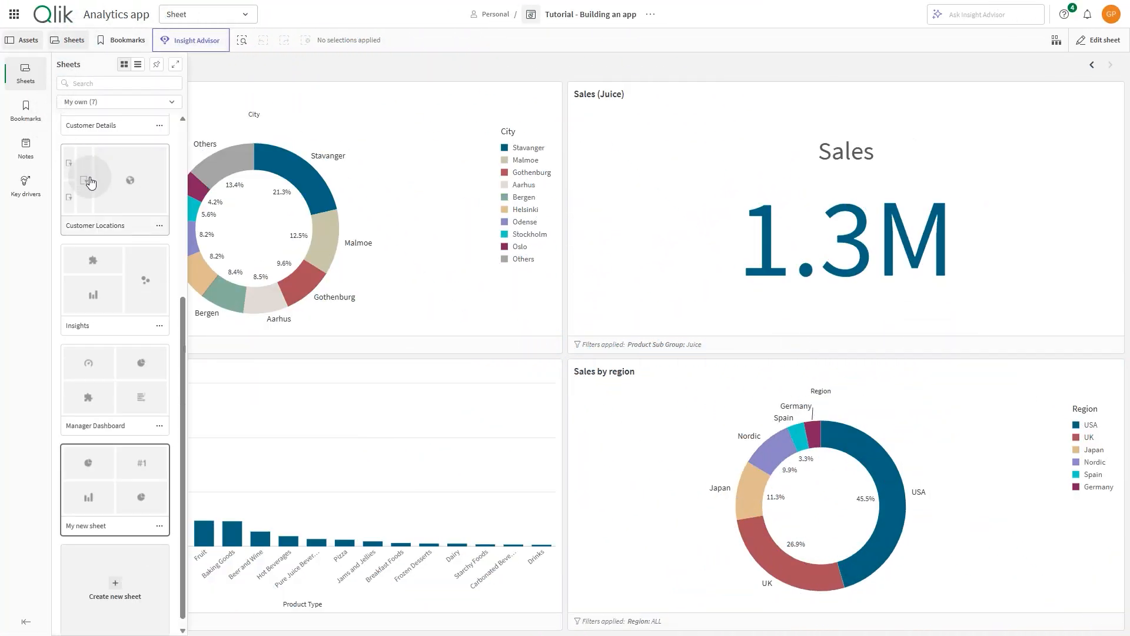
scroll(90, 176, "up", 5)
left_click(91, 176)
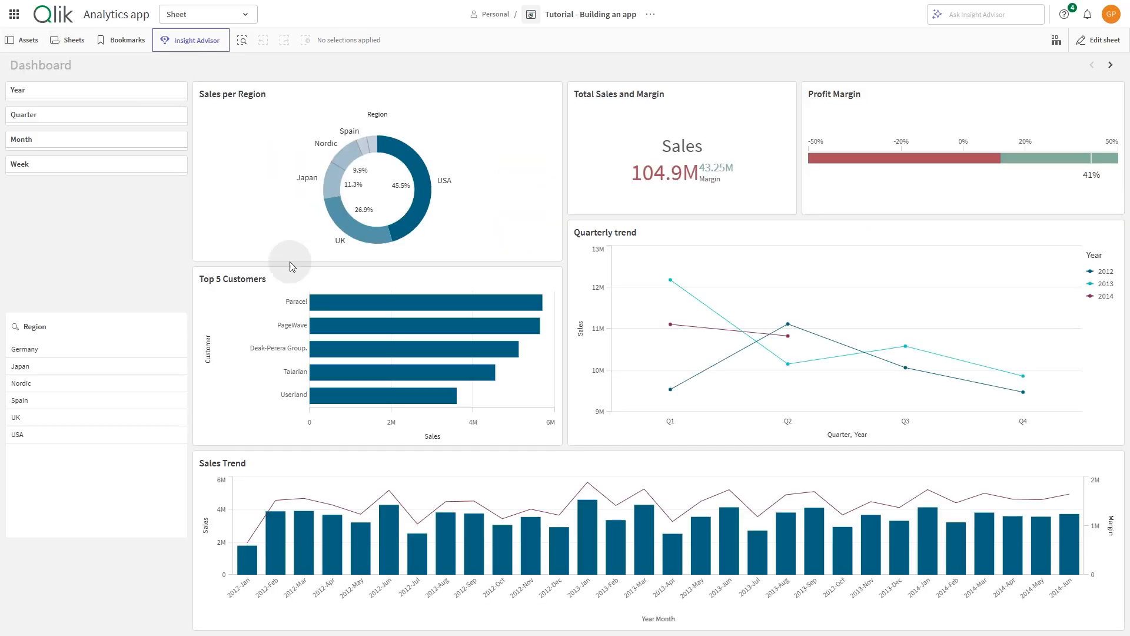
Take a storytelling snapshot of the Sales per Region donut chart and save it without a description.
right_click(374, 201)
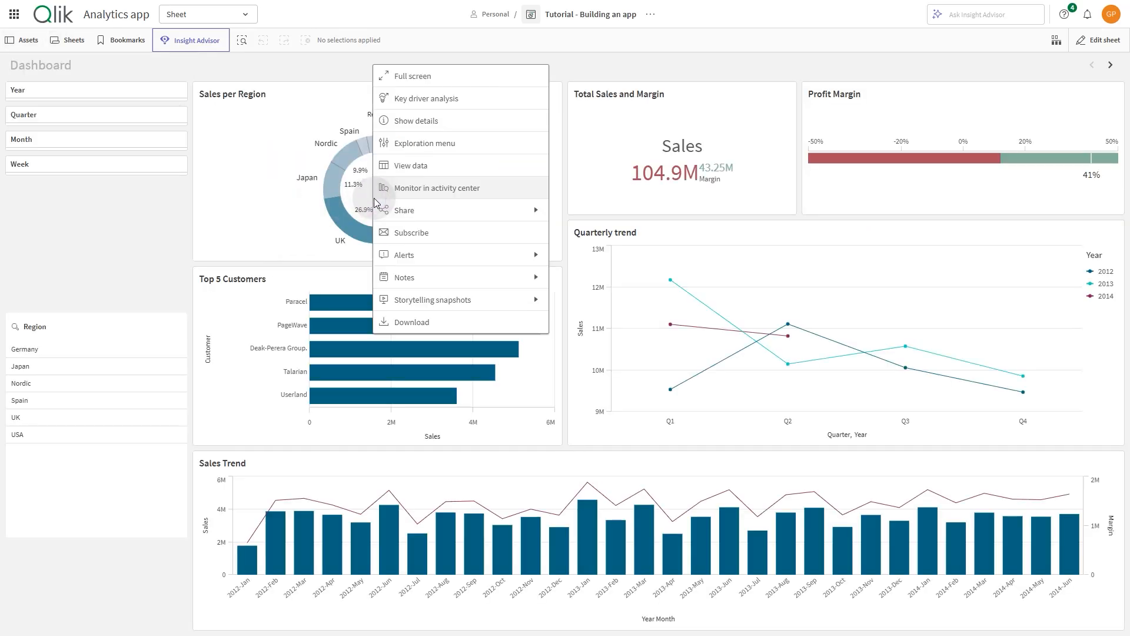
left_click(434, 300)
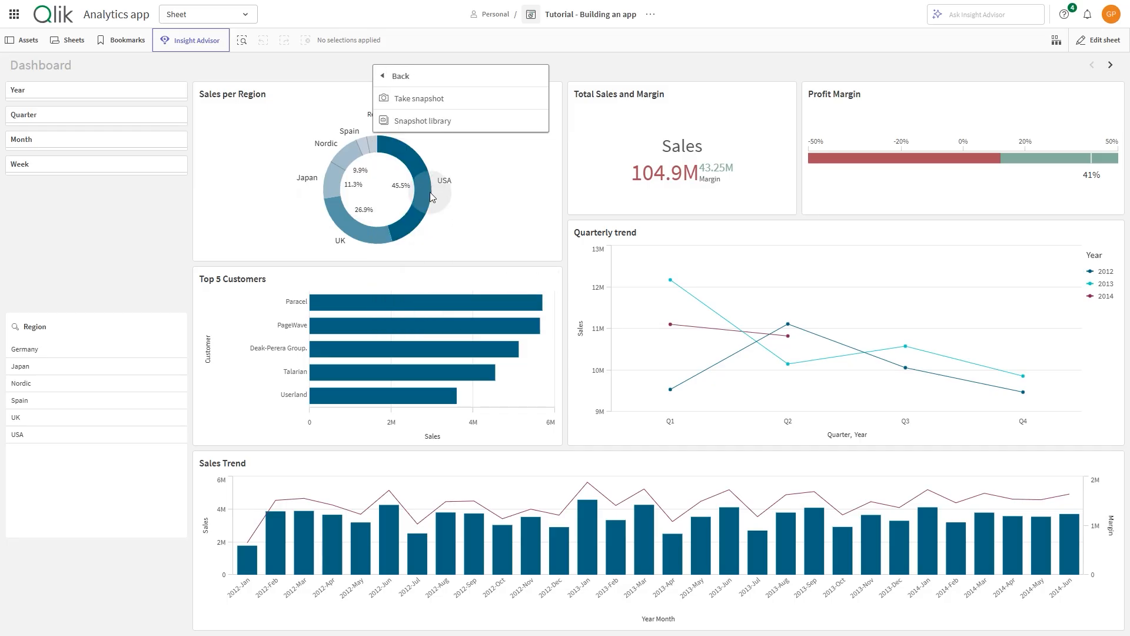
left_click(418, 99)
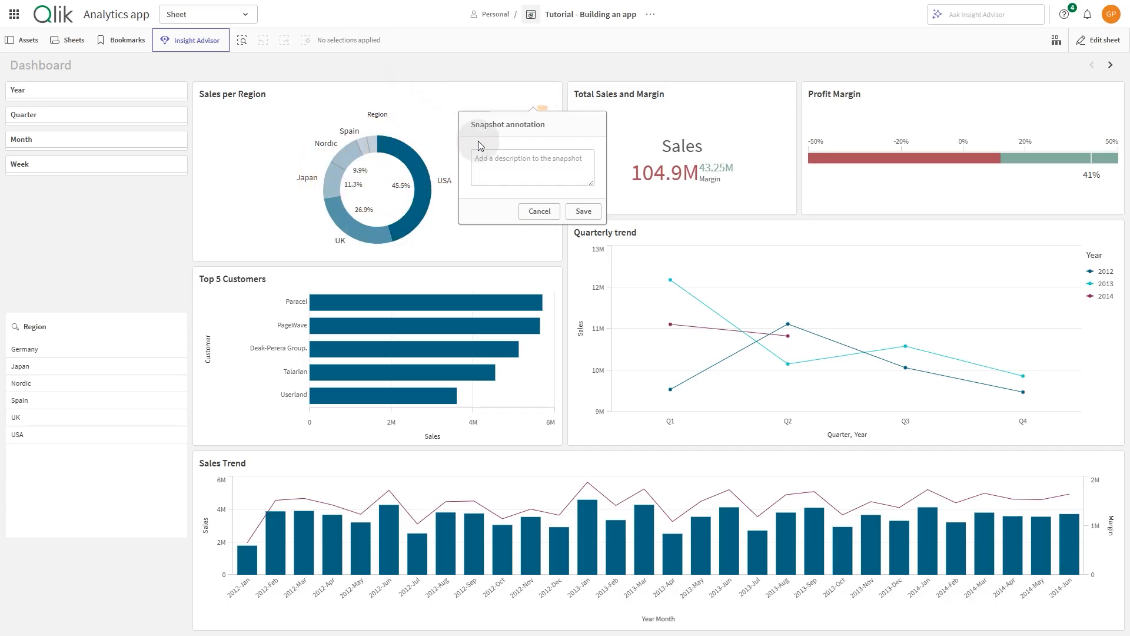
left_click(575, 212)
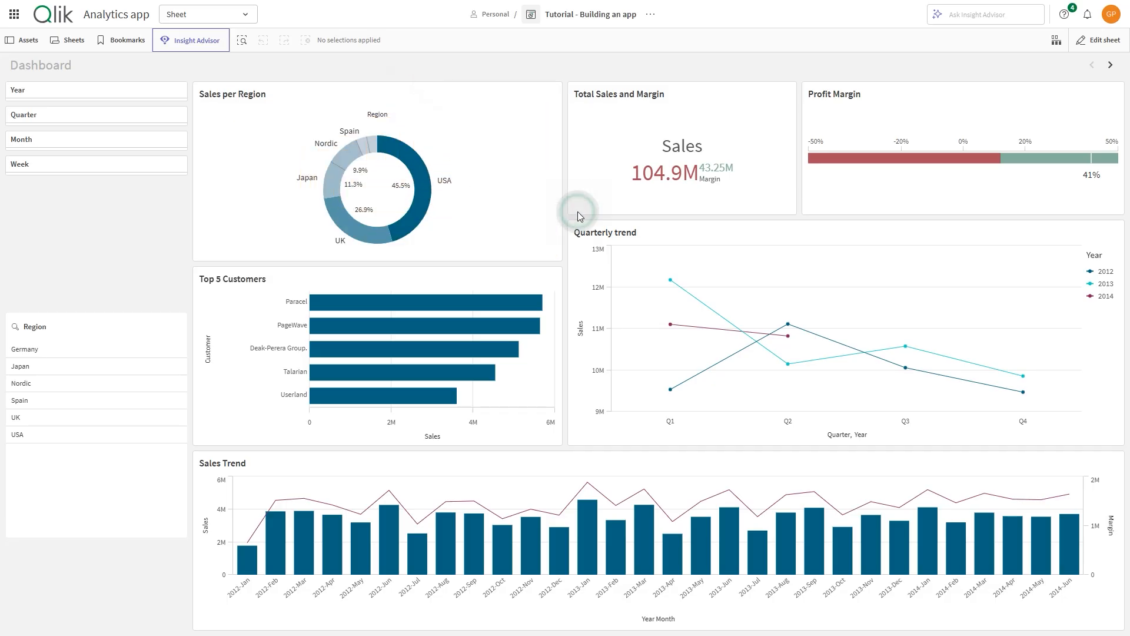
Filter the dashboard to the Nordic region and save a storytelling snapshot of the Top 5 Customers chart annotated "Nordic".
left_click(76, 383)
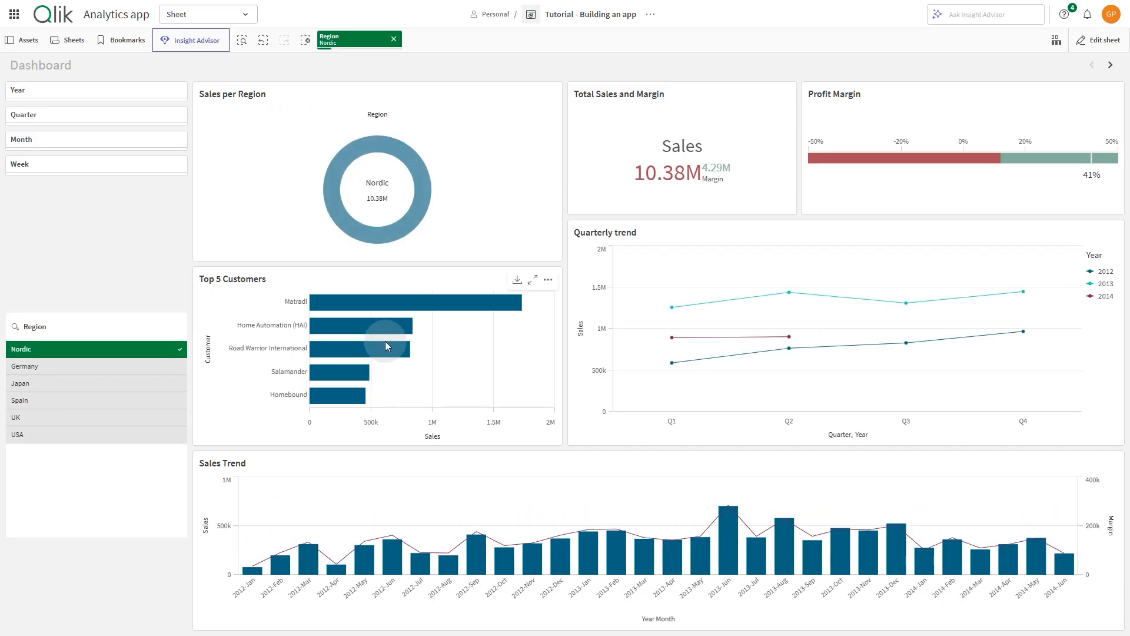
right_click(387, 341)
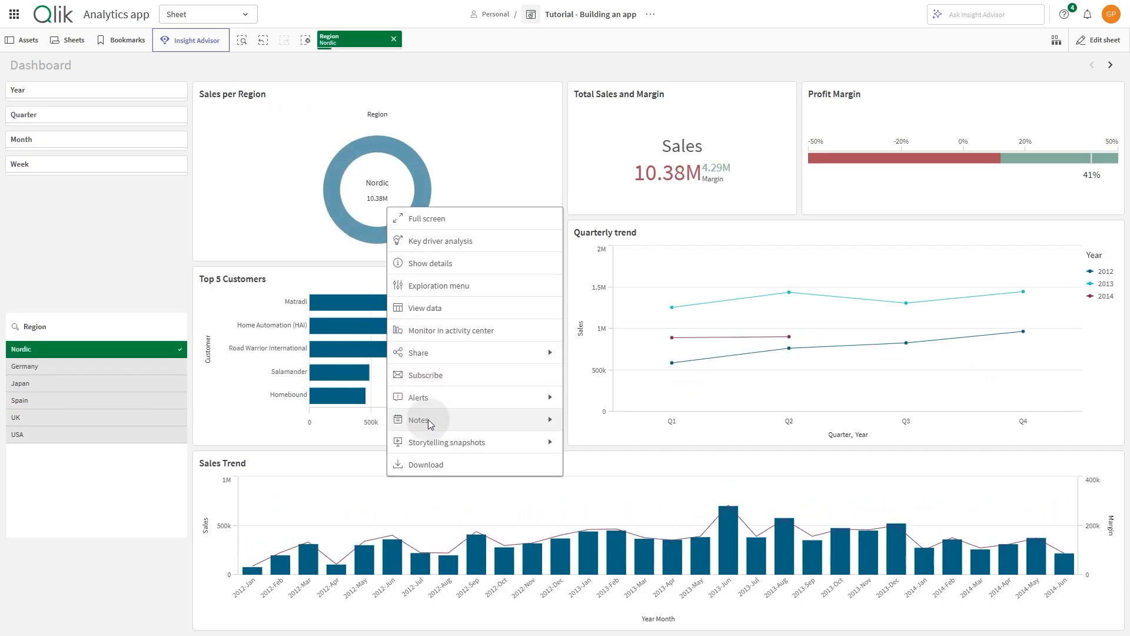
left_click(428, 441)
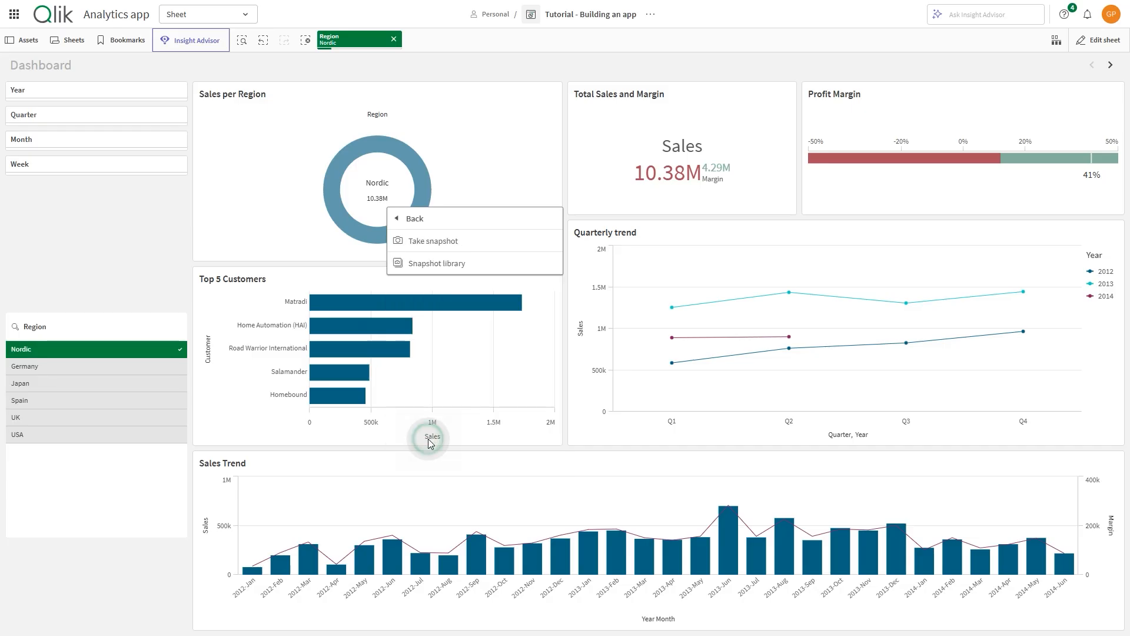
left_click(415, 244)
left_click(500, 346)
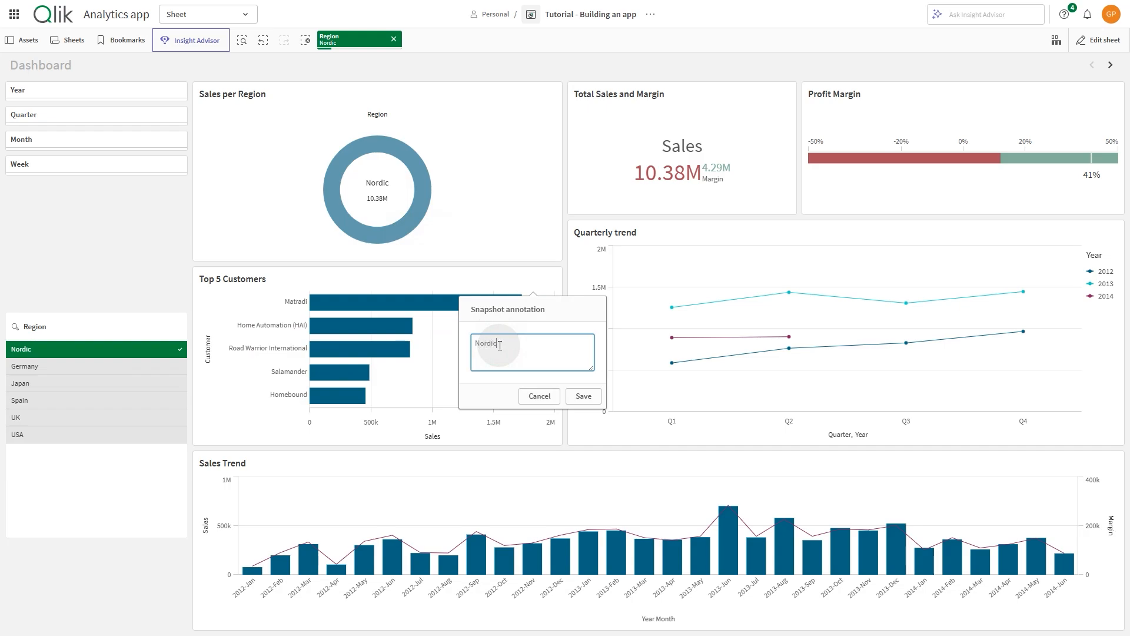
left_click(600, 399)
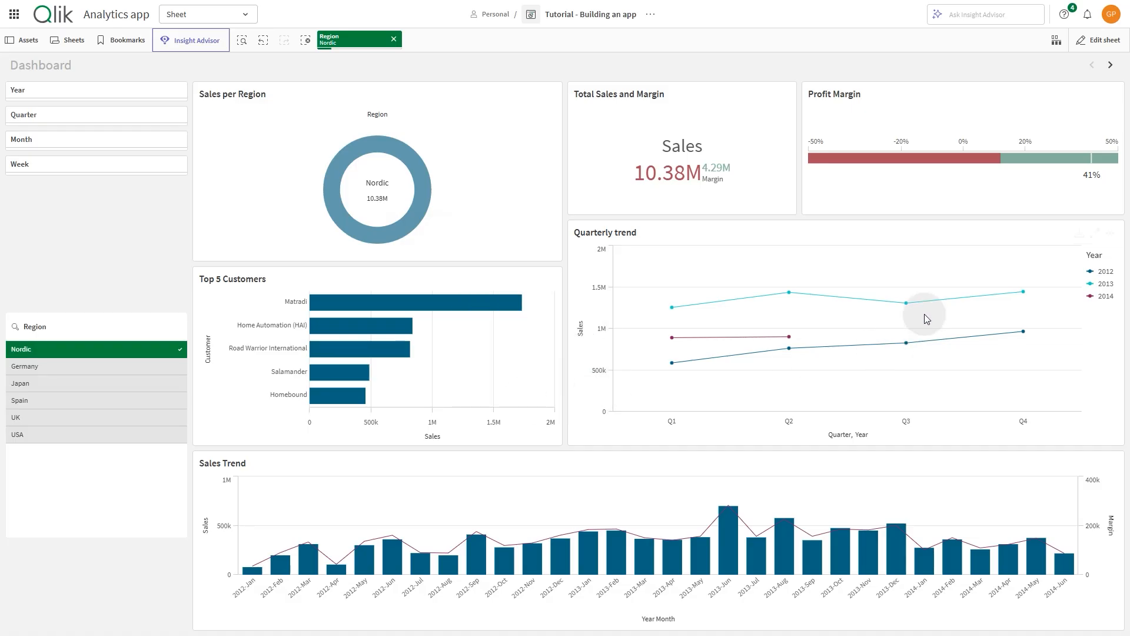
Take a storytelling snapshot of the Nordic-filtered Quarterly trend chart and save it with the annotation "Nordic".
right_click(810, 319)
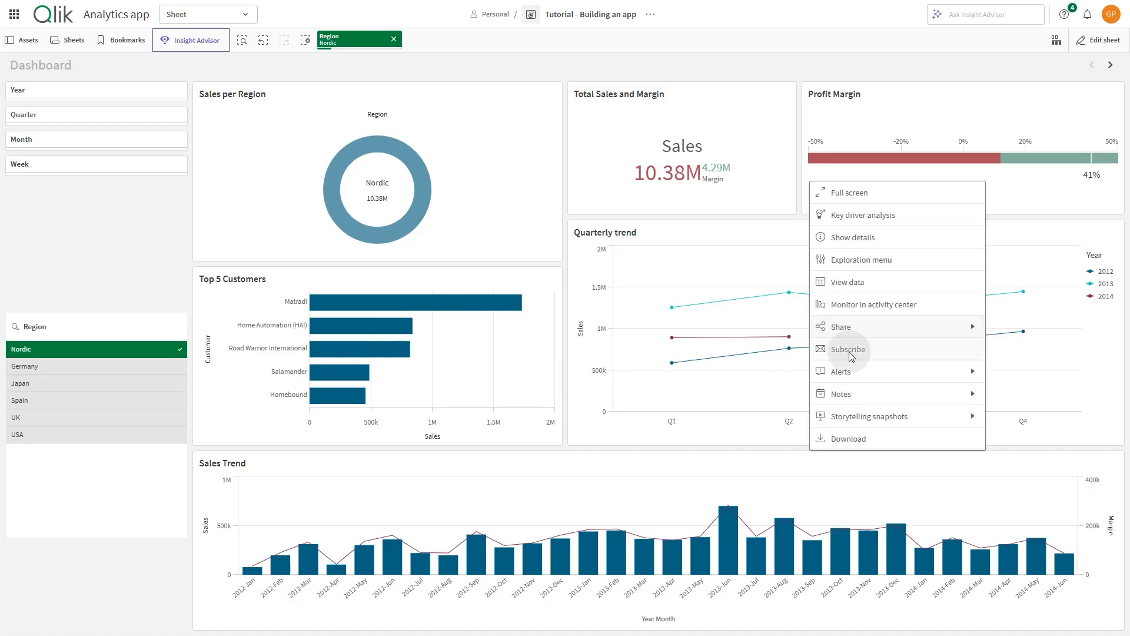
left_click(854, 413)
left_click(842, 212)
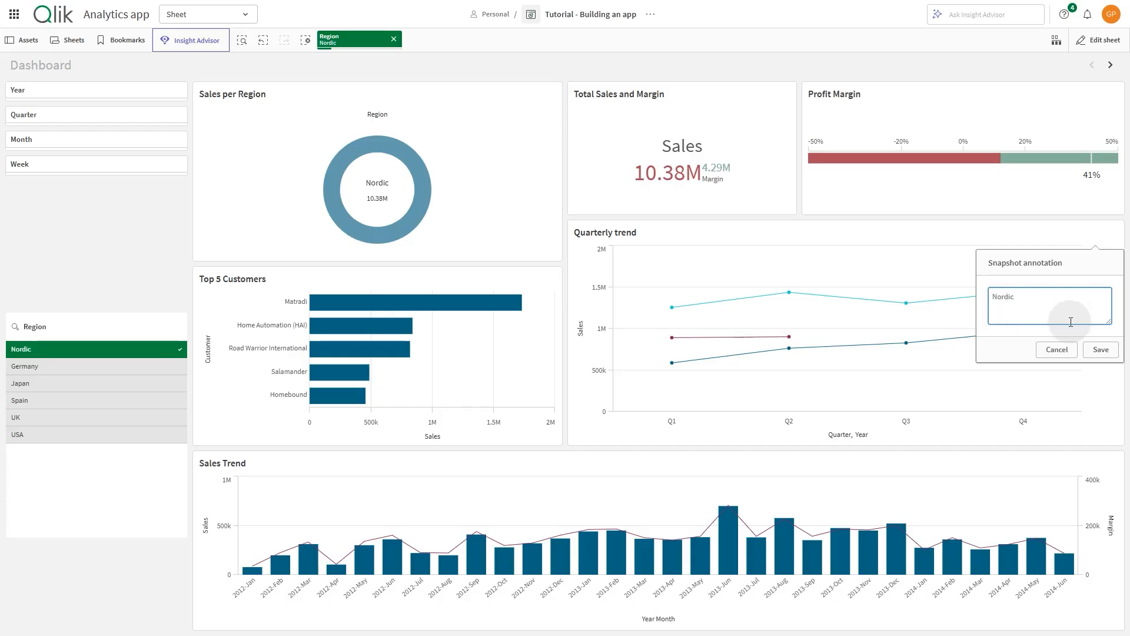
left_click(1101, 349)
Switch the Region filter from Nordic to USA and save a storytelling snapshot of the Top 5 Customers chart annotated "USA".
left_click(127, 352)
left_click(97, 435)
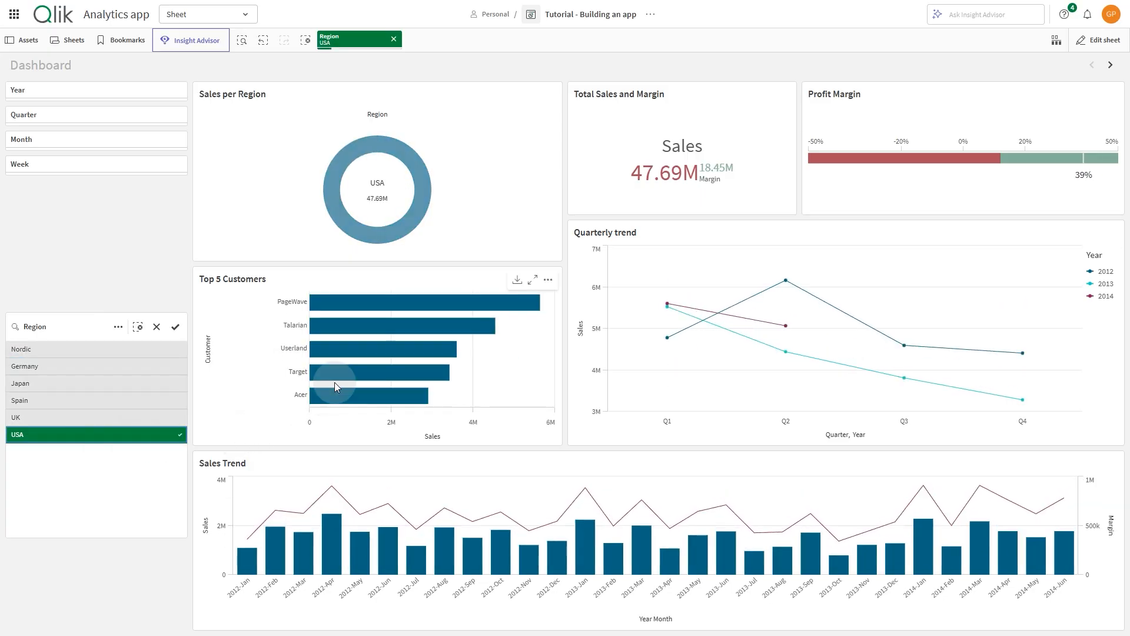
right_click(386, 360)
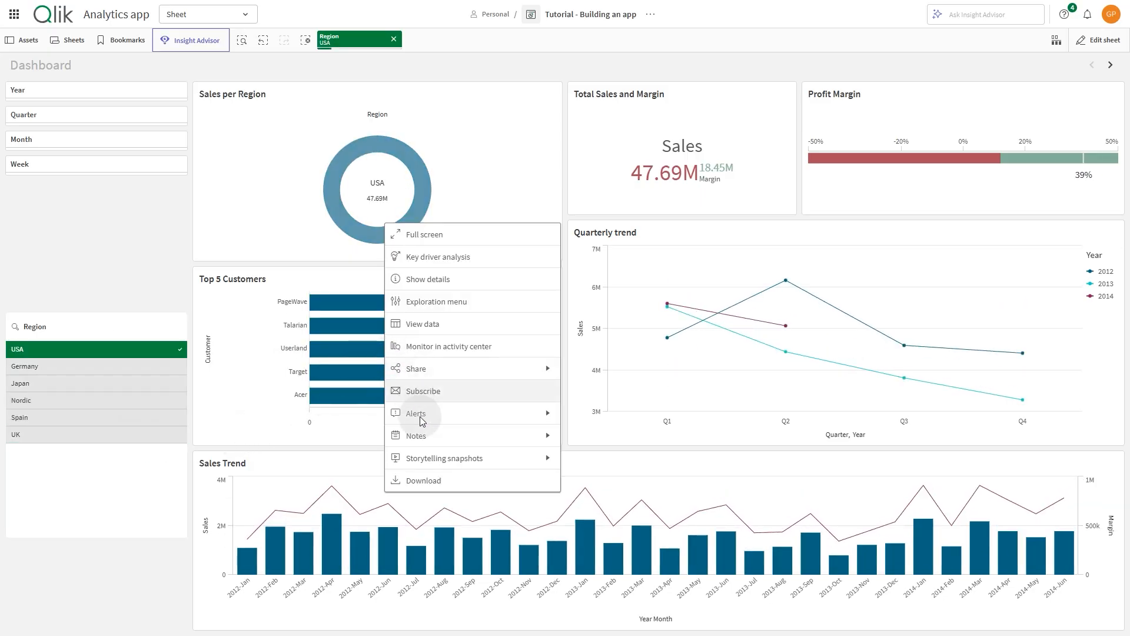
left_click(419, 458)
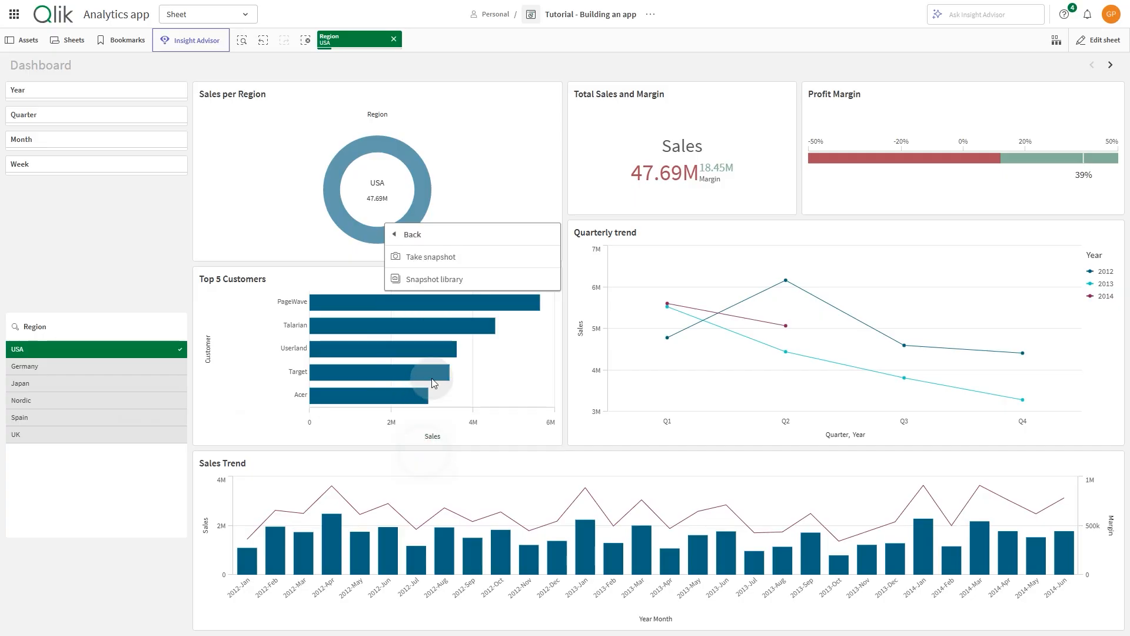
left_click(440, 258)
left_click(492, 344)
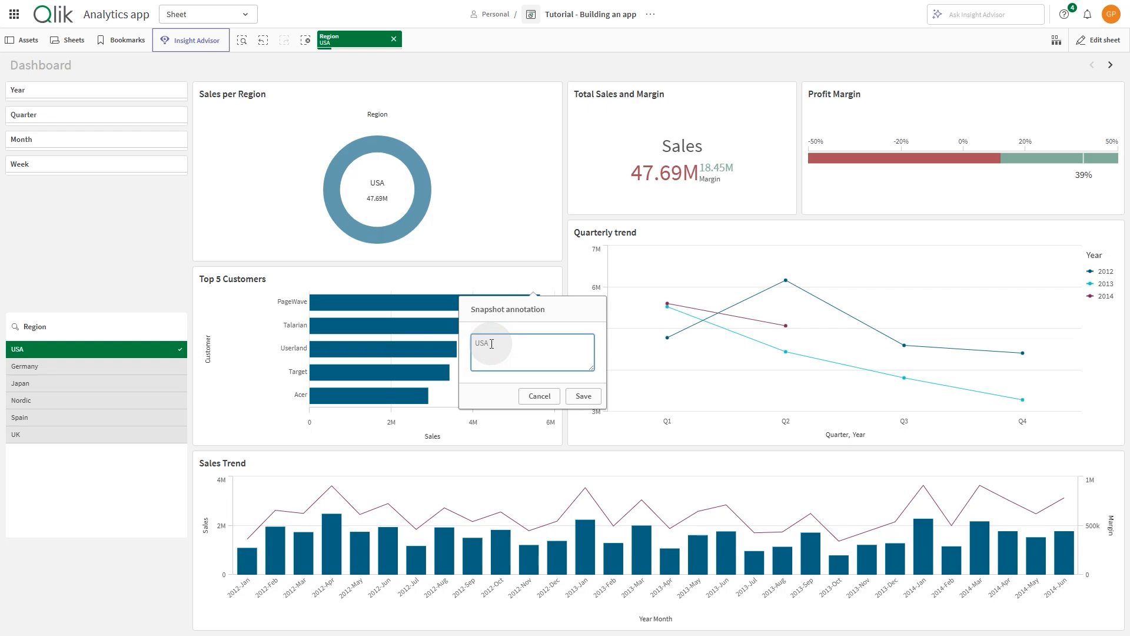
left_click(584, 395)
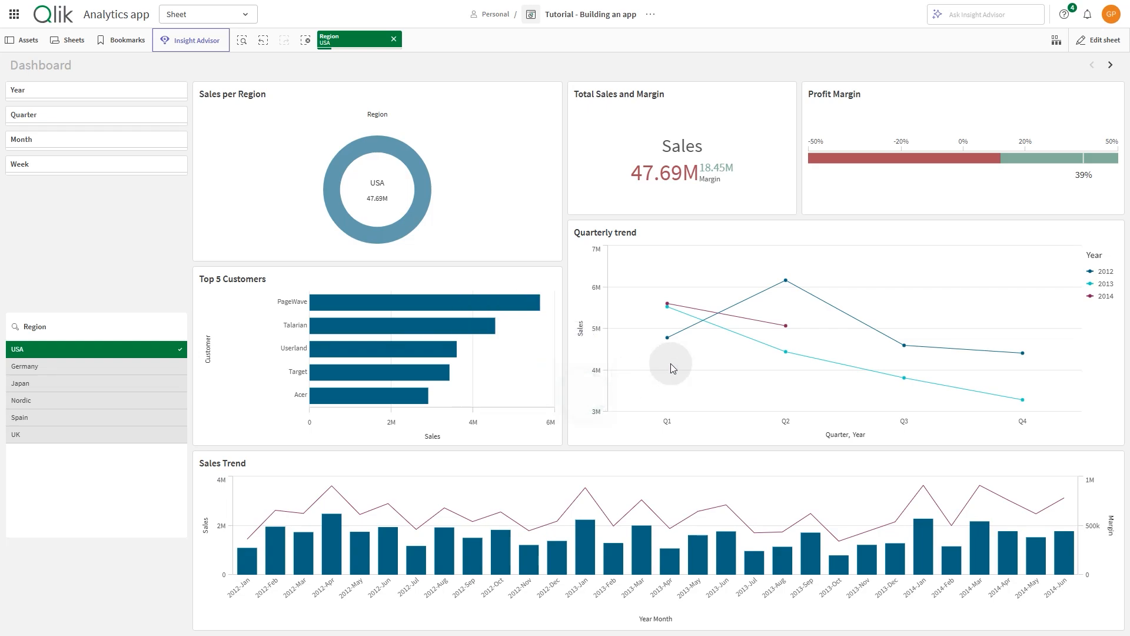
Take a storytelling snapshot of the USA-filtered Quarterly trend chart and save it with the annotation "USA".
right_click(729, 346)
left_click(757, 442)
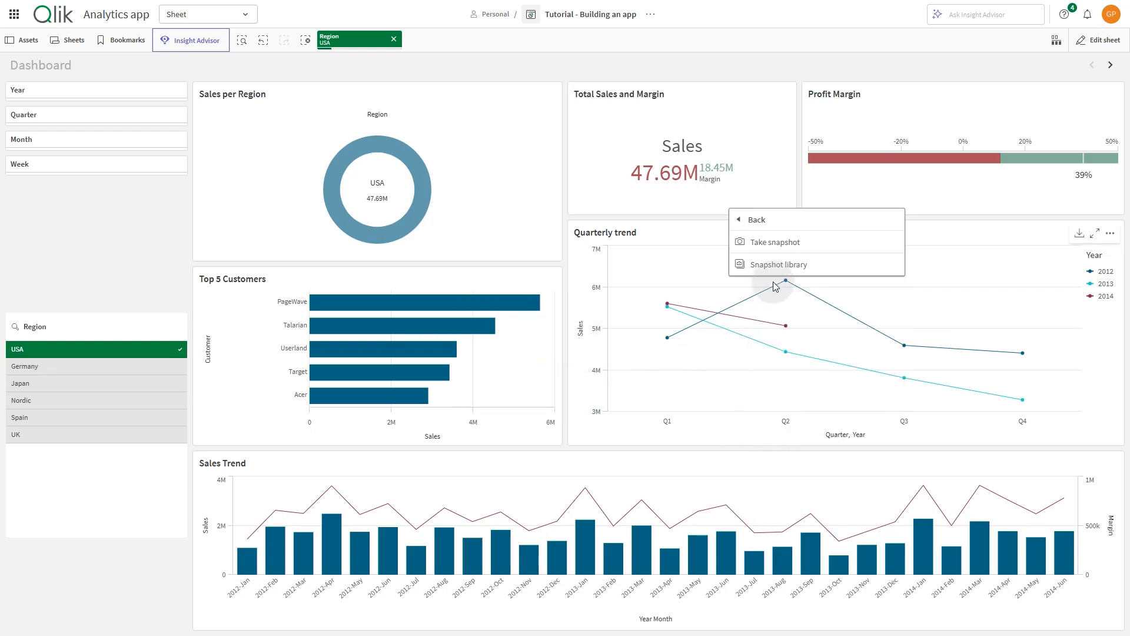
left_click(768, 250)
left_click(1025, 304)
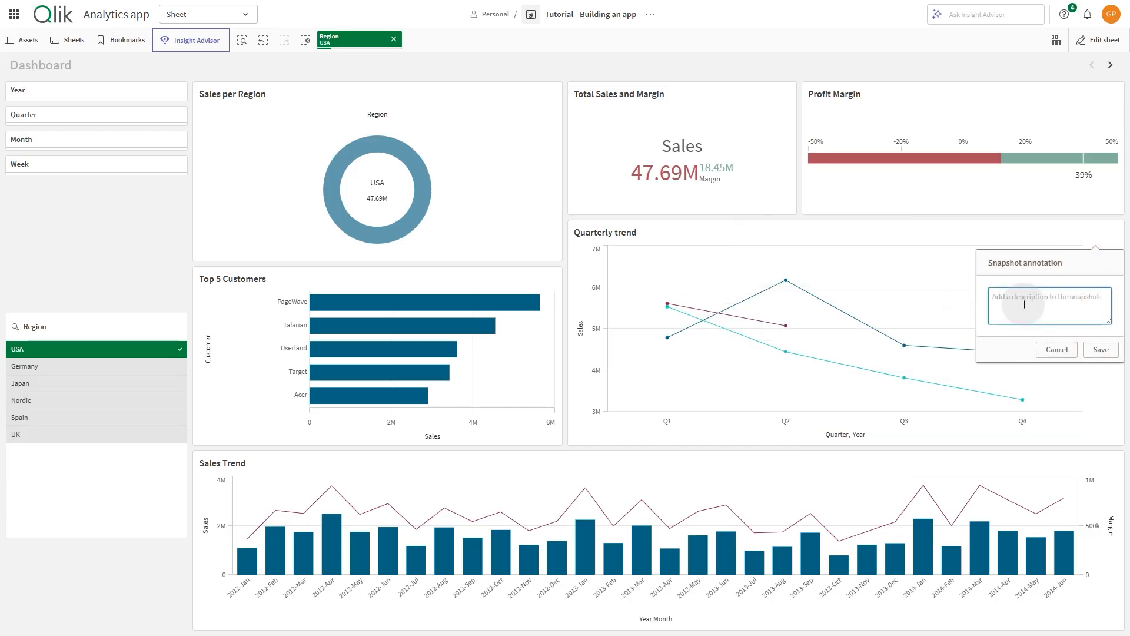
left_click(1101, 350)
Switch the Region filter from USA to Japan and save a storytelling snapshot of the Top 5 Customers chart annotated "Japan".
left_click(148, 348)
left_click(107, 380)
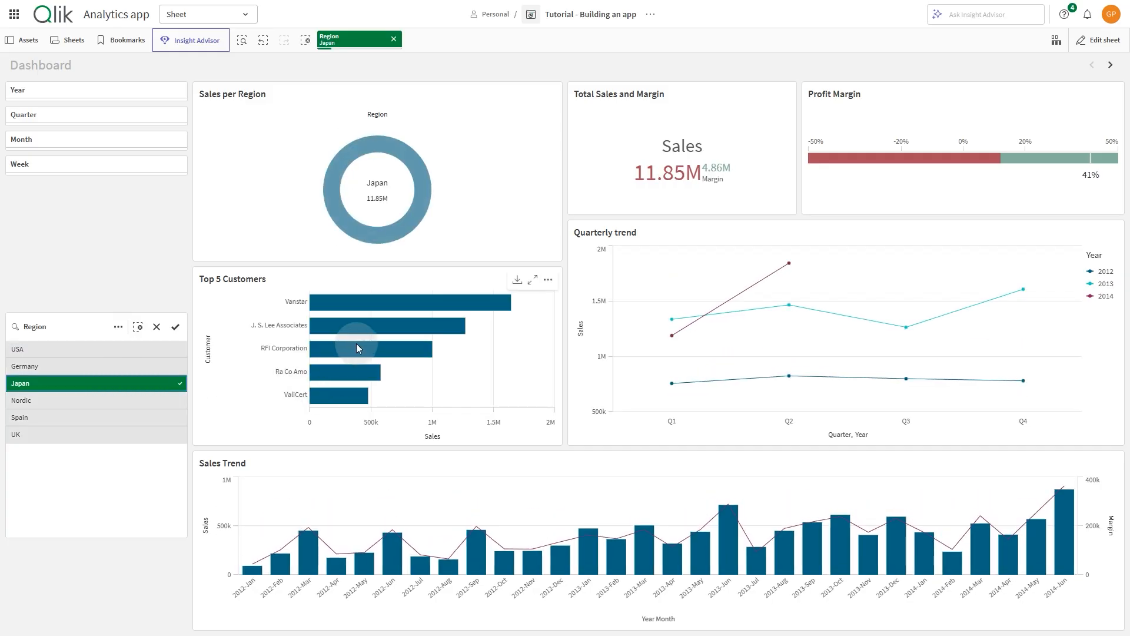
right_click(356, 347)
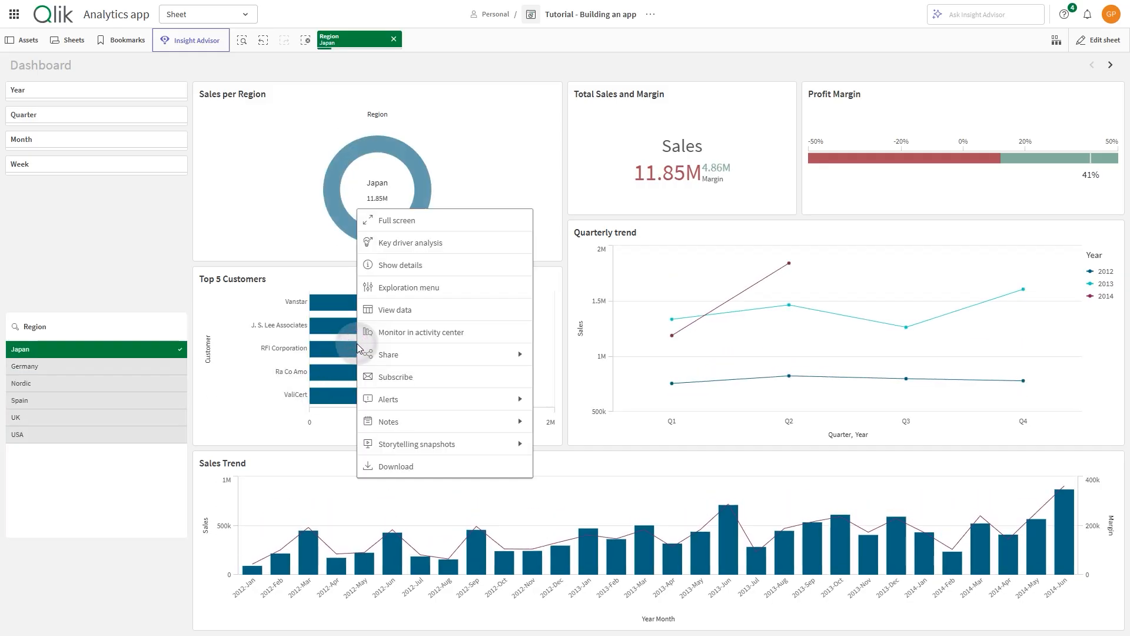
left_click(408, 443)
left_click(410, 246)
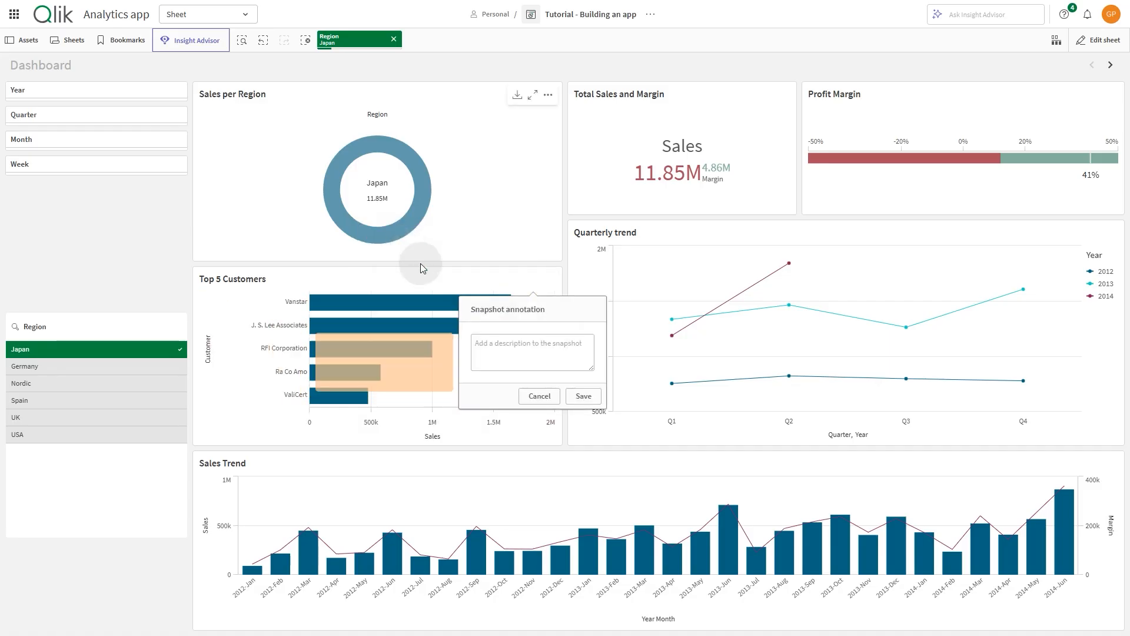
left_click(497, 348)
type("Japan")
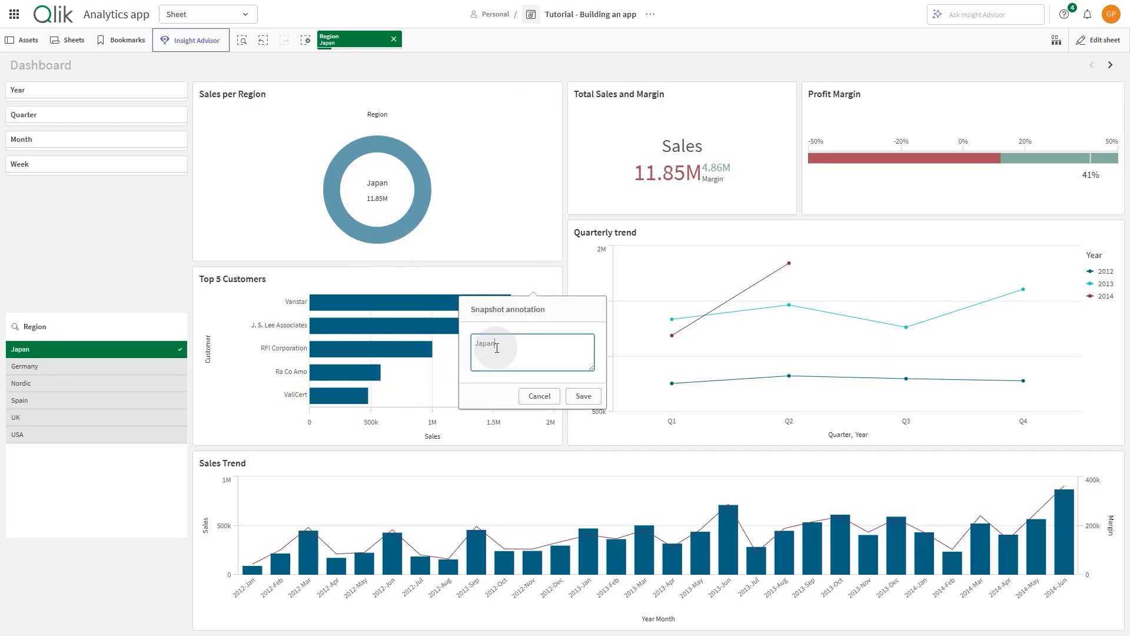
left_click(583, 397)
Take a storytelling snapshot of the Japan-filtered Quarterly trend chart and save it with the annotation "Japan".
right_click(788, 324)
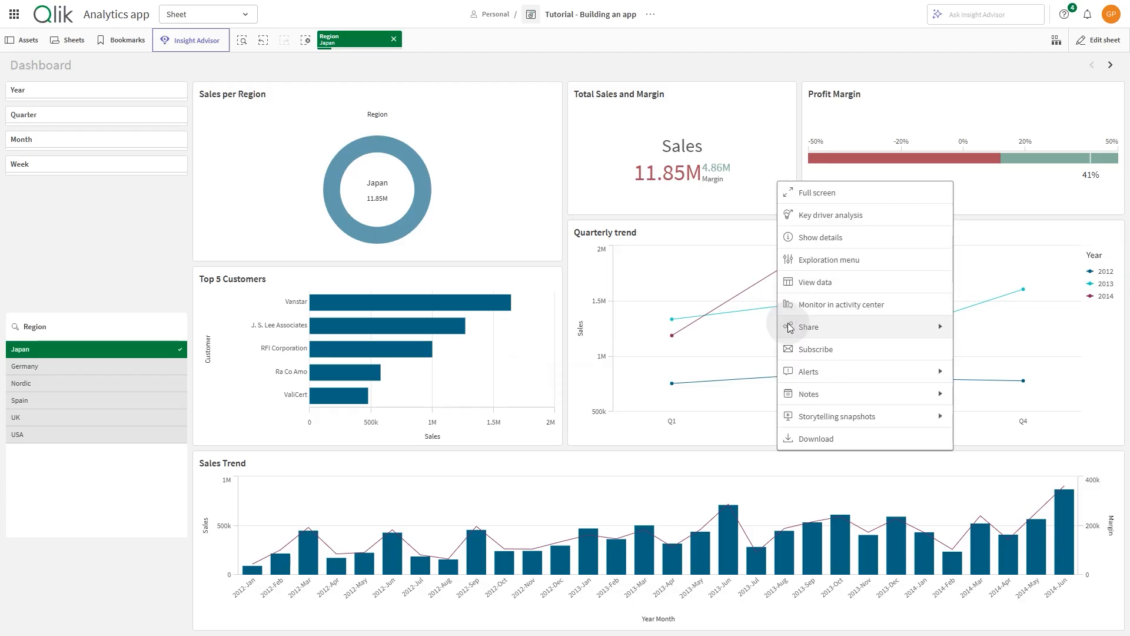
left_click(822, 412)
left_click(823, 219)
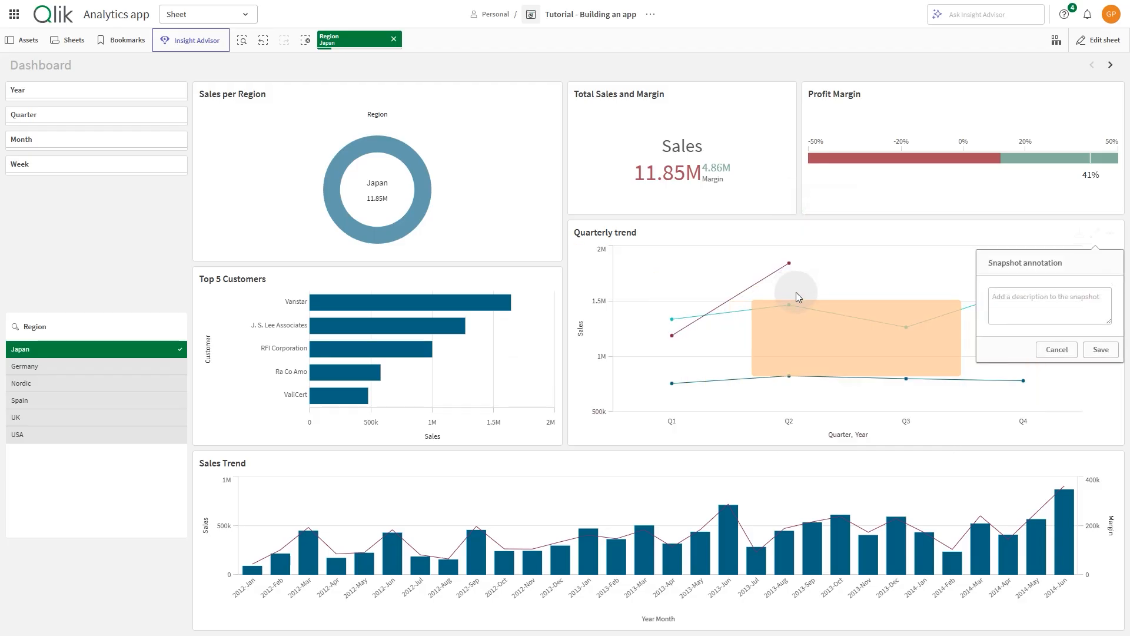
left_click(1018, 306)
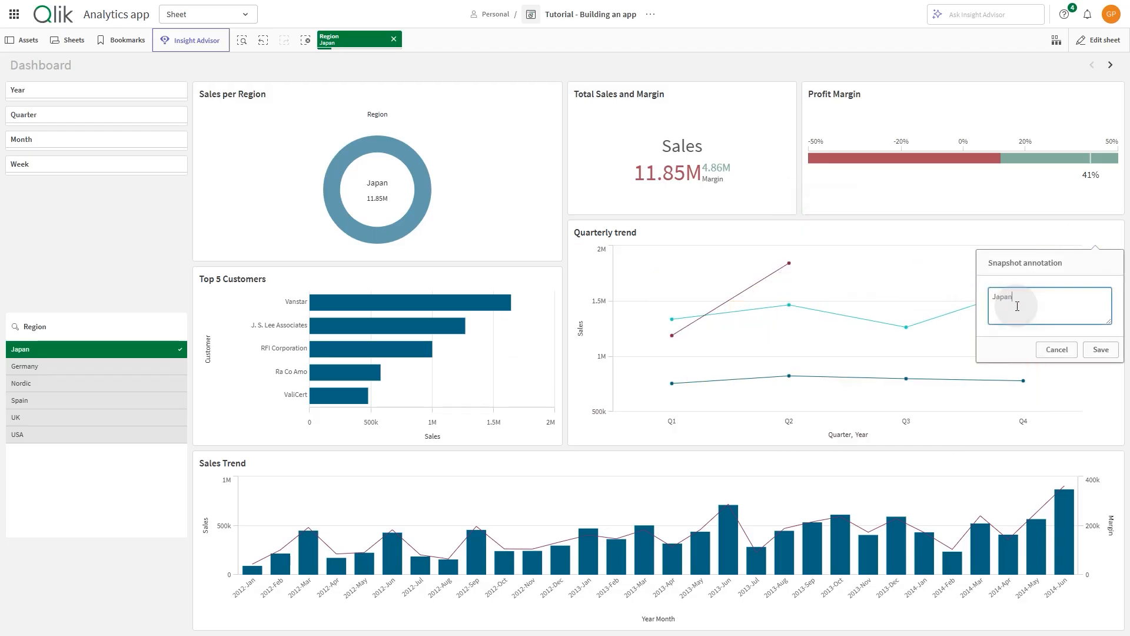
left_click(1101, 349)
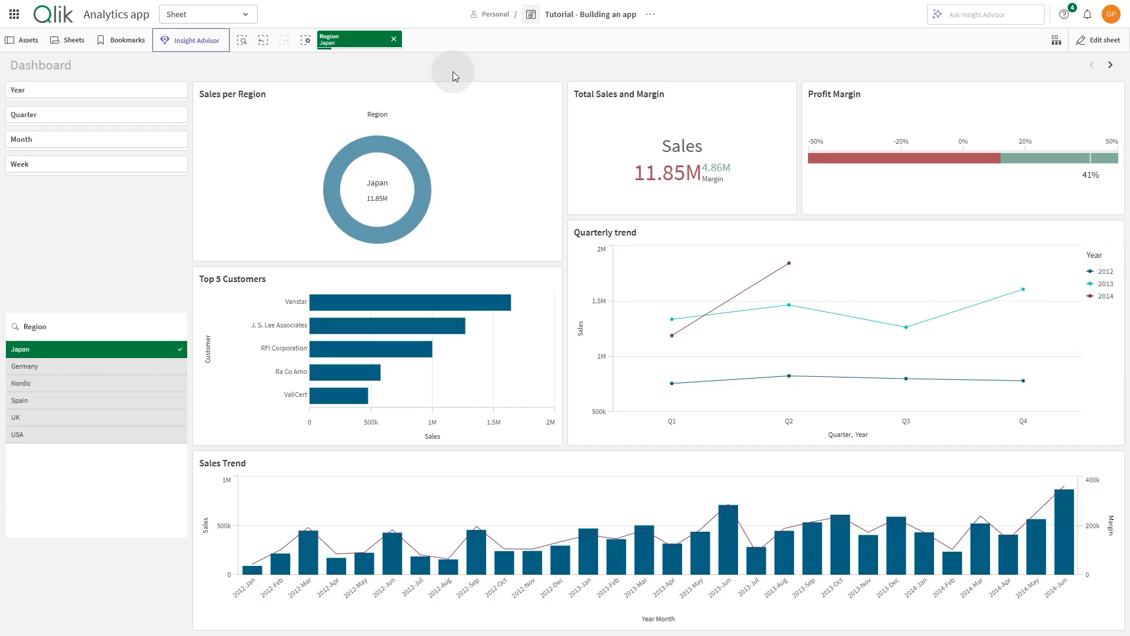
Clear the Region selection on the Dashboard and go to the app's Storytelling view.
left_click(390, 39)
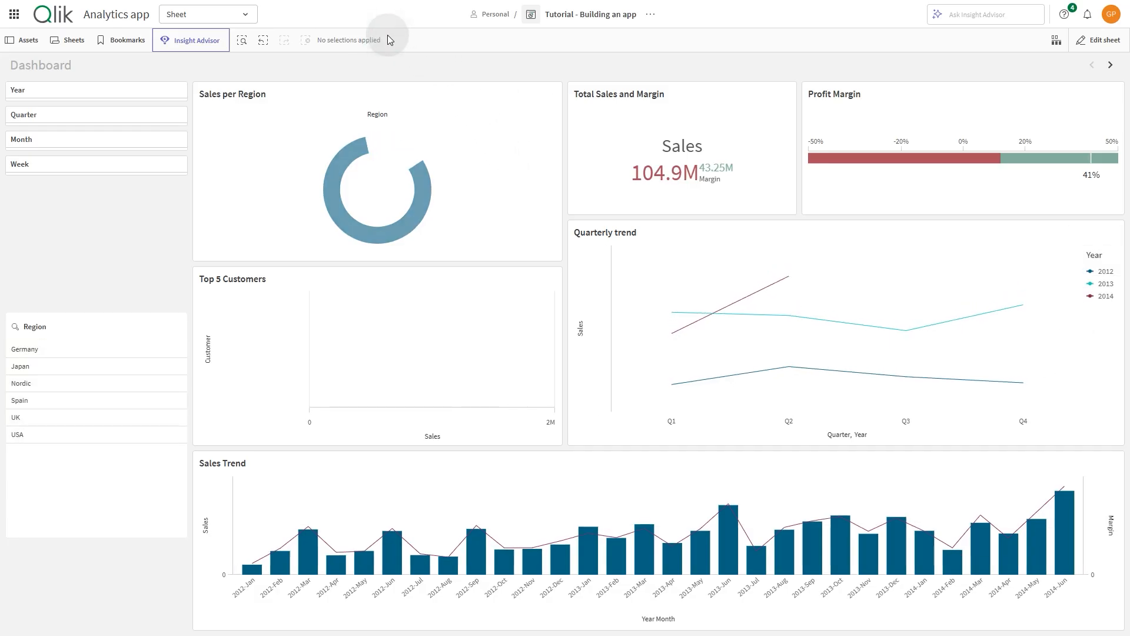
left_click(219, 18)
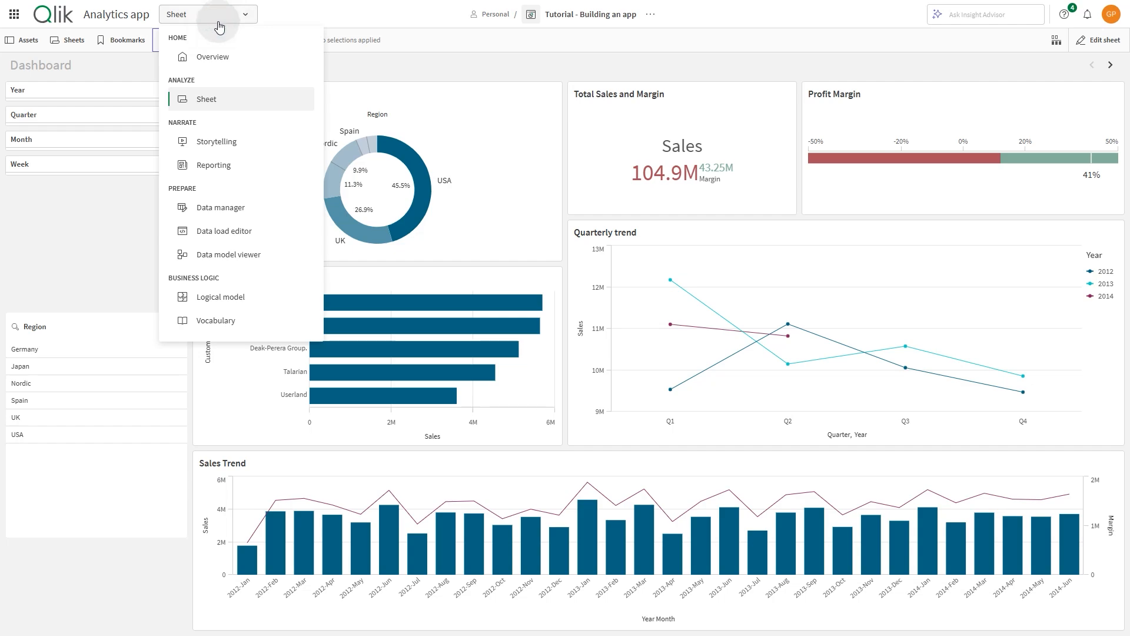
left_click(219, 145)
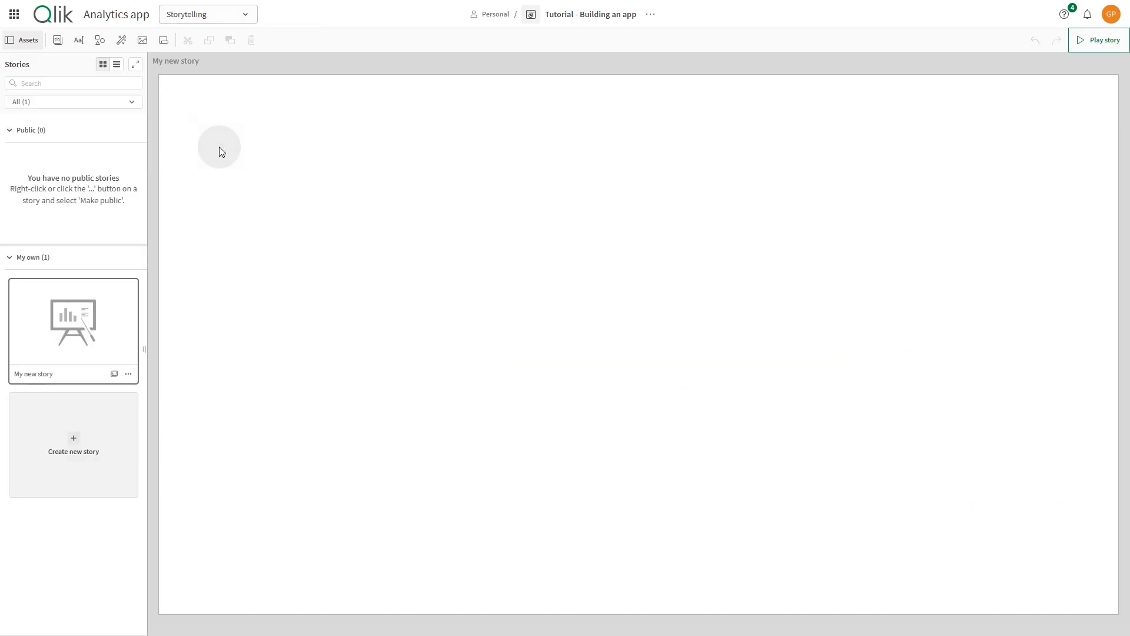
Add a title object near the top of the empty slide reading "Three largest regions" and make its text bold.
left_click(82, 40)
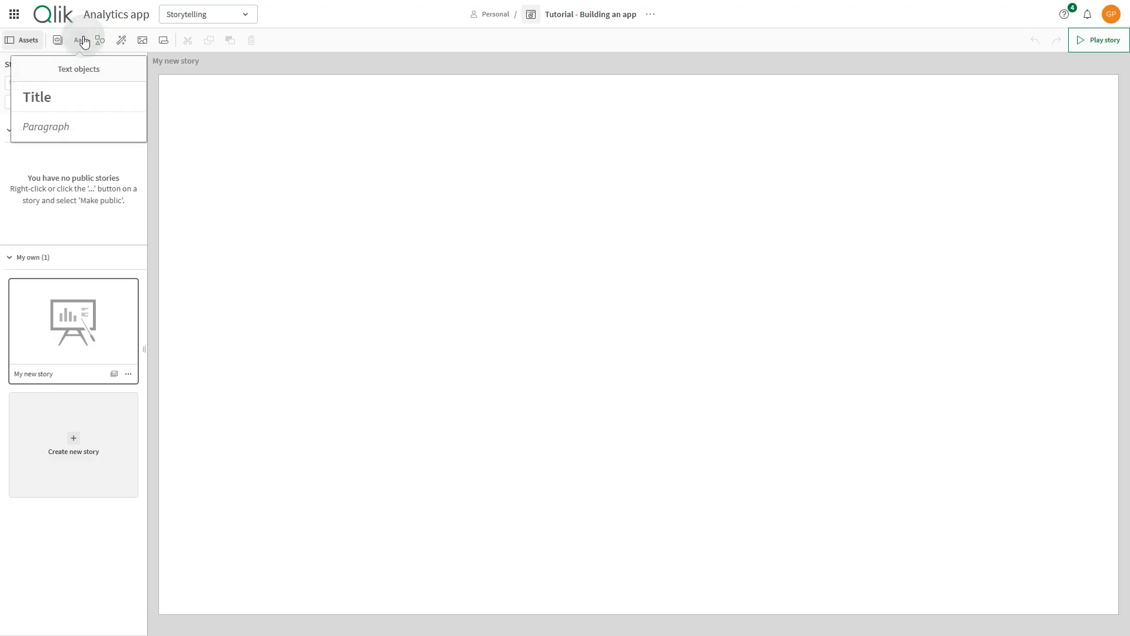
left_click_drag(36, 97, 346, 129)
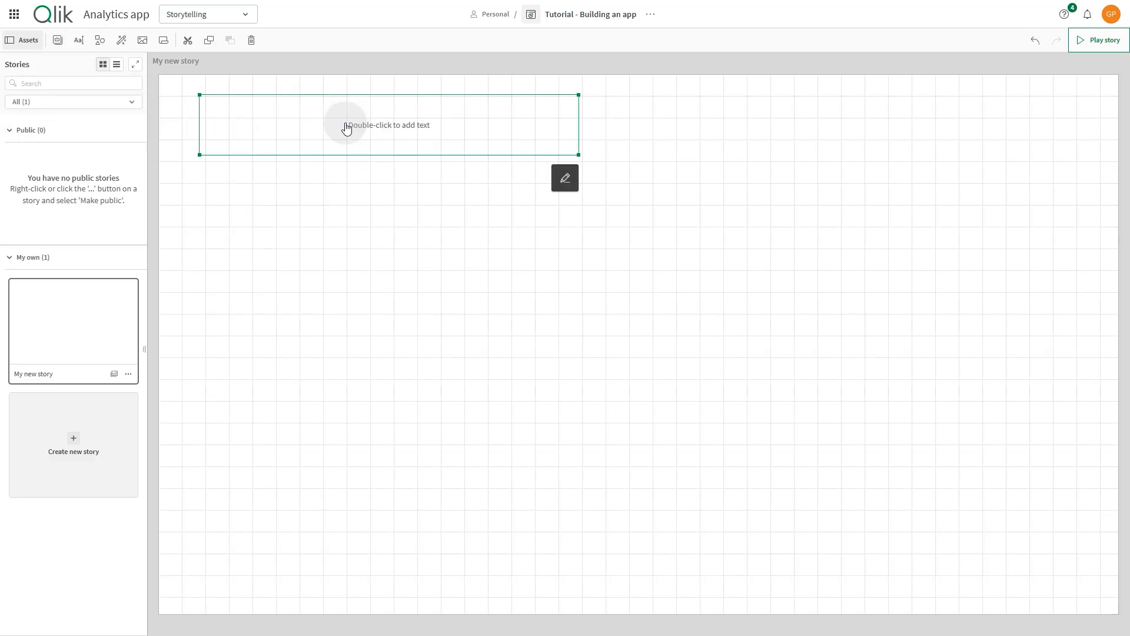
double_click(376, 119)
type("Thre")
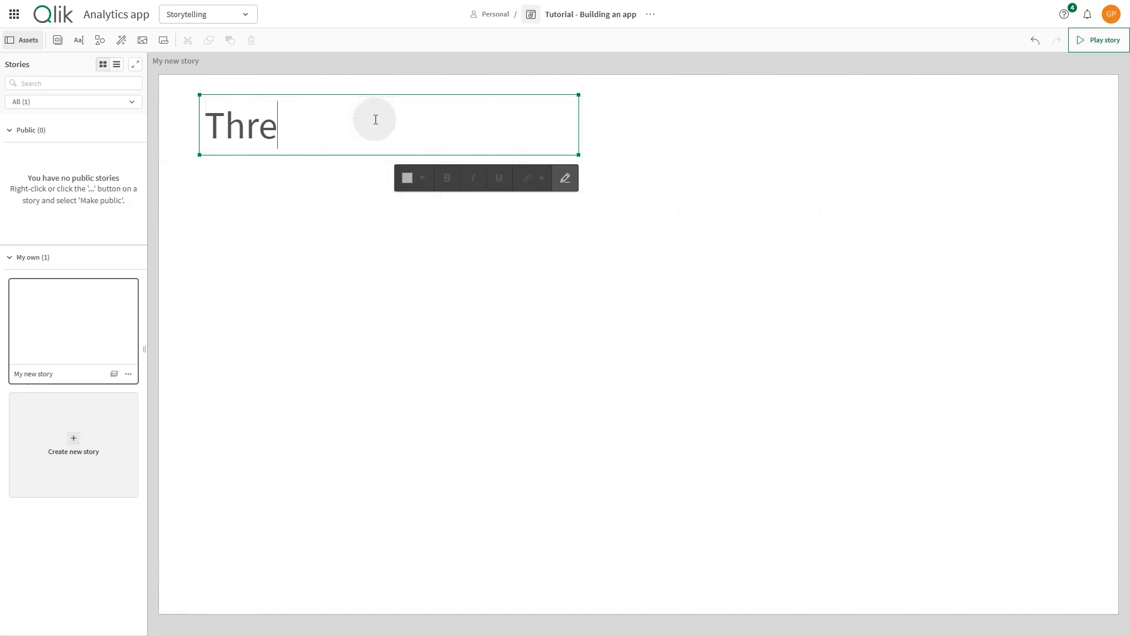
type("e largest regions")
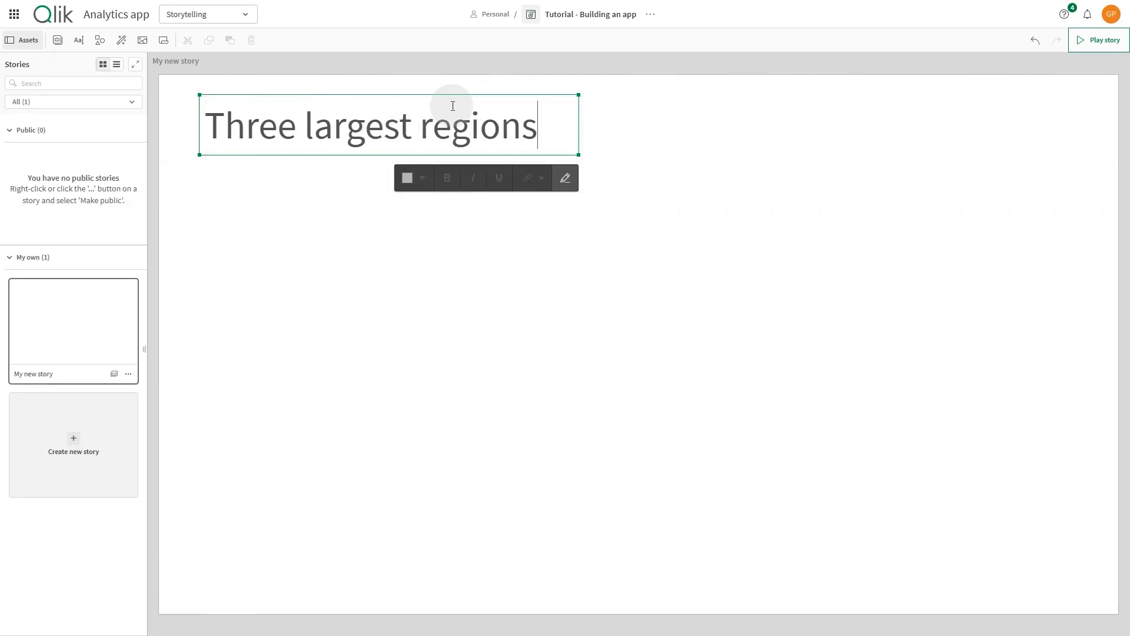
triple_click(461, 121)
left_click(448, 179)
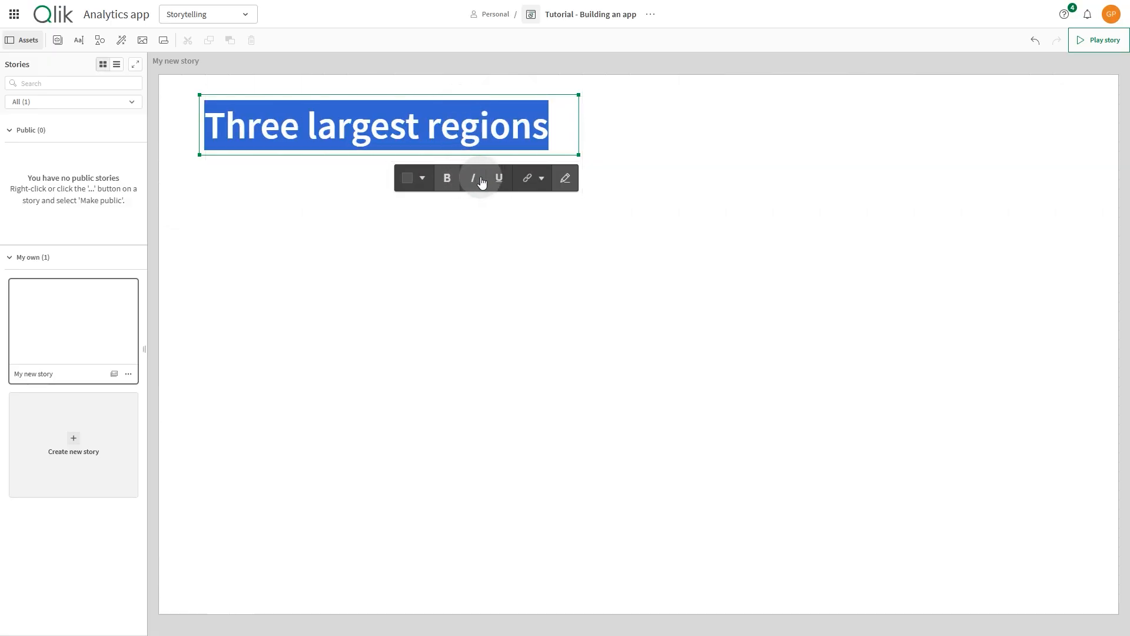
left_click(593, 151)
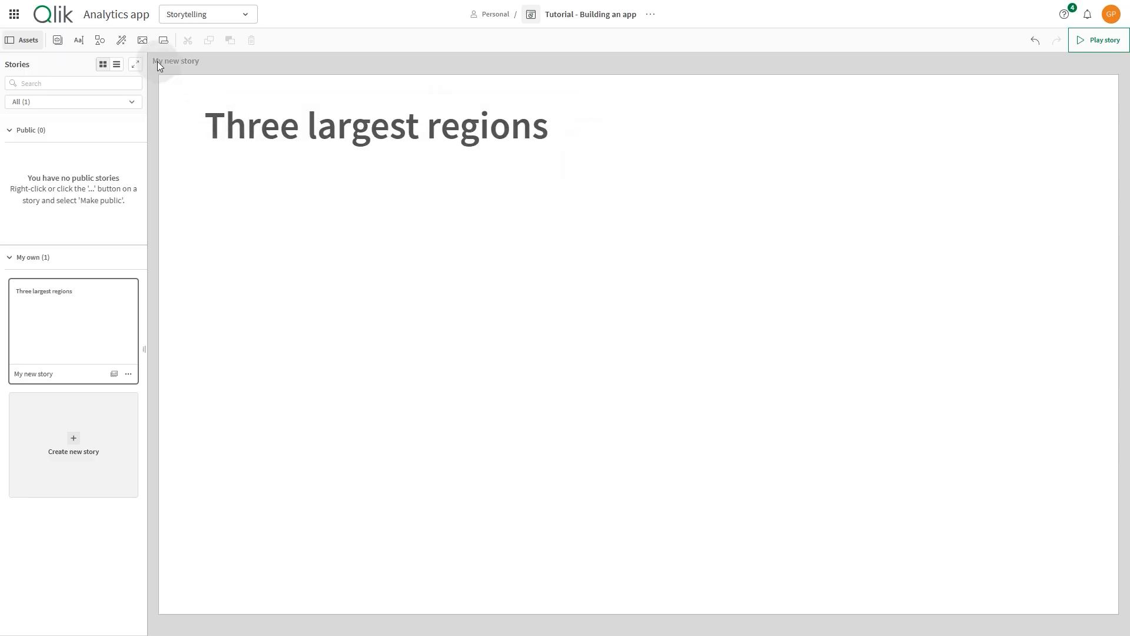
Place the Sales per Region snapshot below the slide's title and apply the Highest value effect to it.
left_click(59, 40)
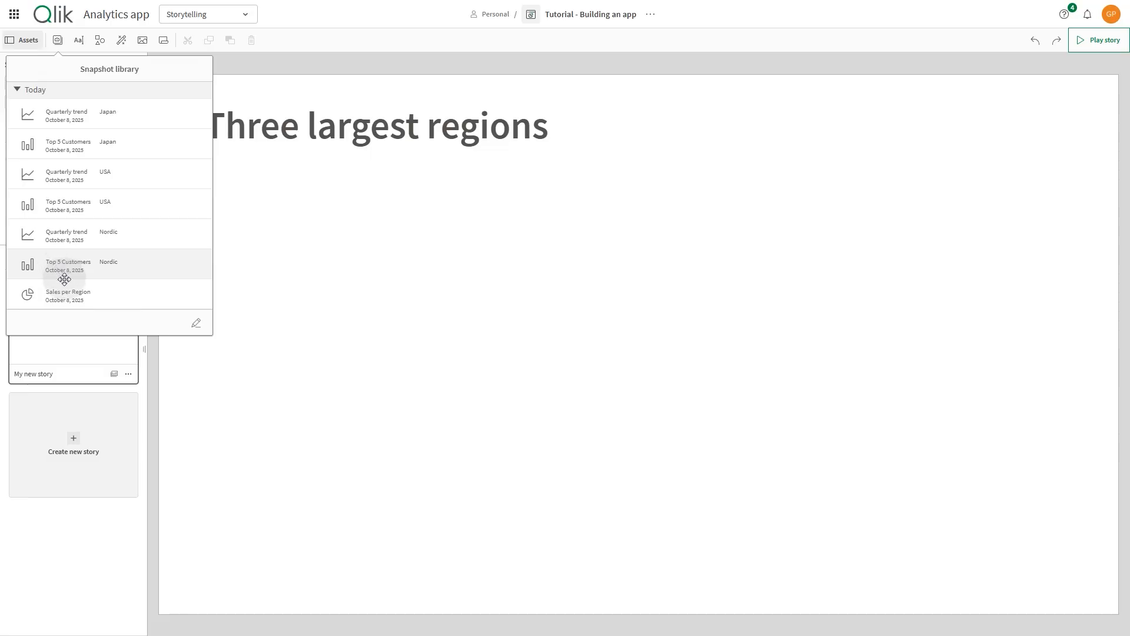
left_click_drag(65, 295, 354, 265)
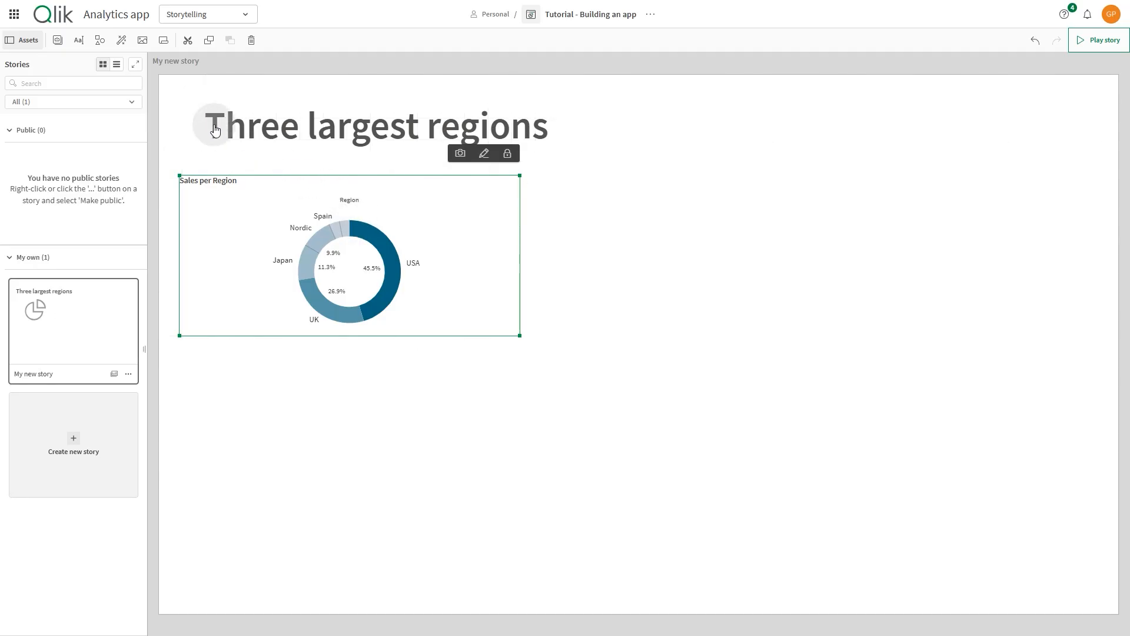
left_click(122, 40)
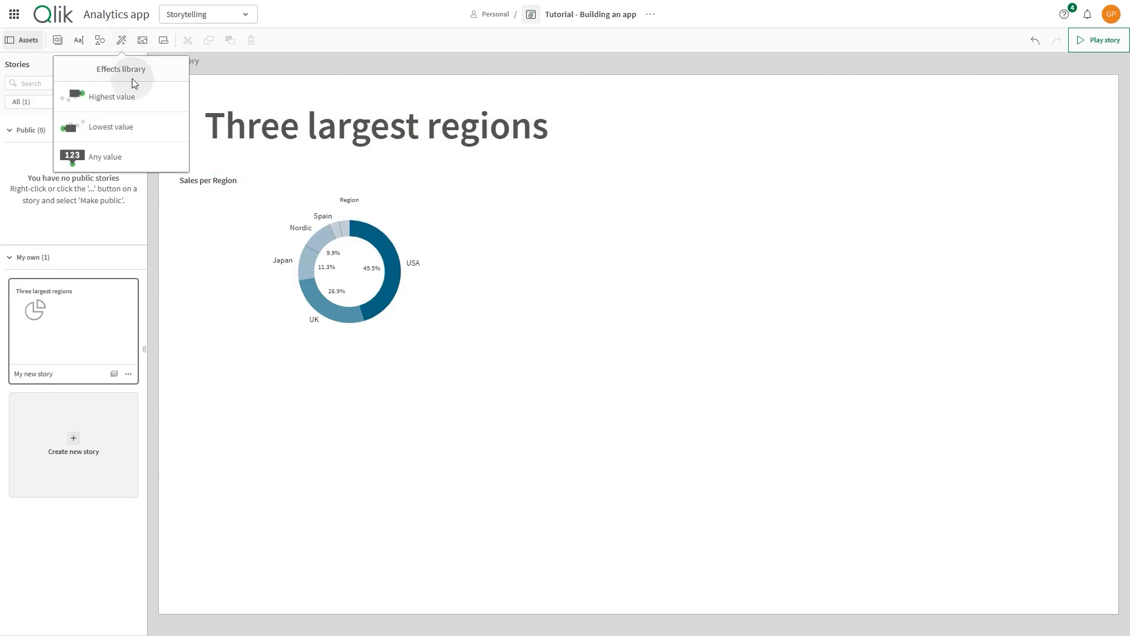
left_click_drag(138, 99, 382, 264)
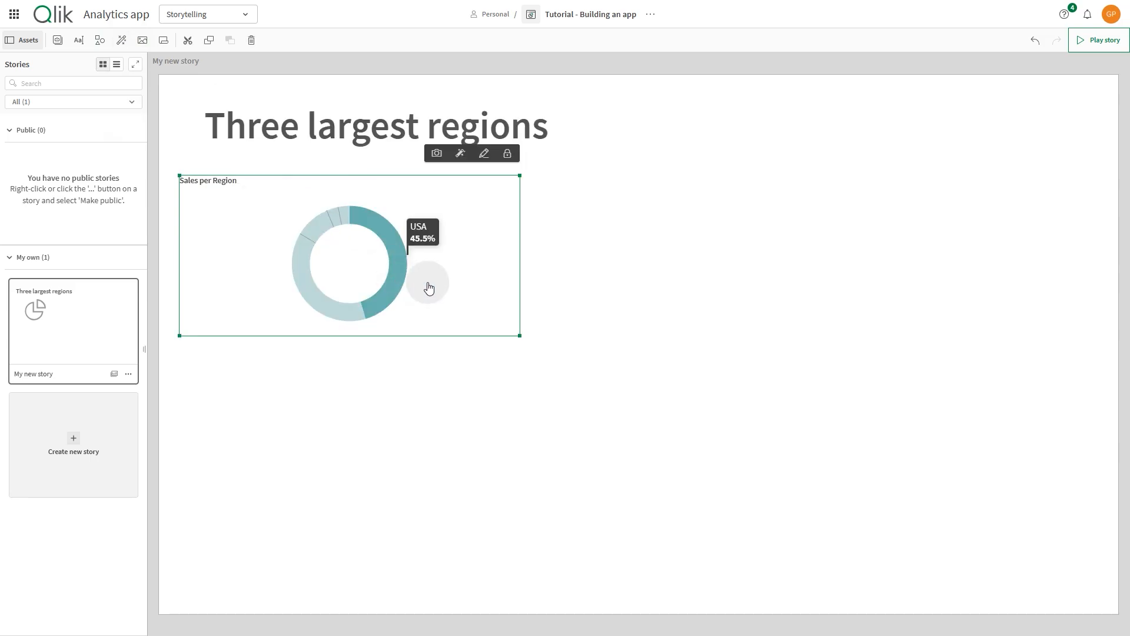
Duplicate the Sales per Region chart, place the copy beside the original, and set its highlighted data point to Nordic.
left_click(207, 41)
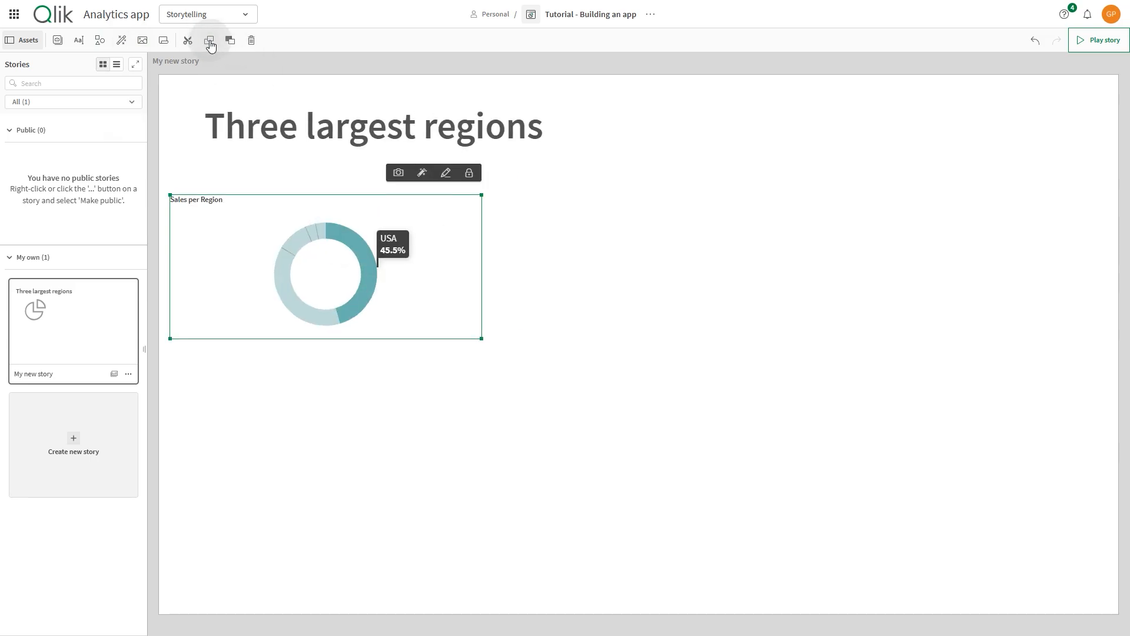
left_click_drag(407, 272, 710, 257)
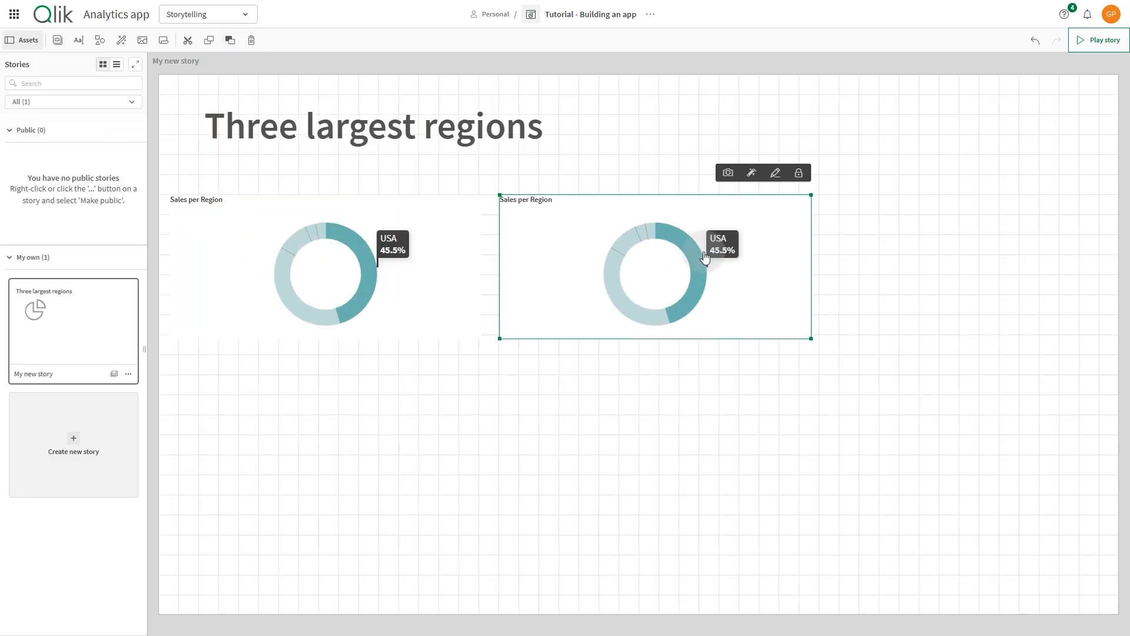
left_click(743, 177)
left_click(719, 216)
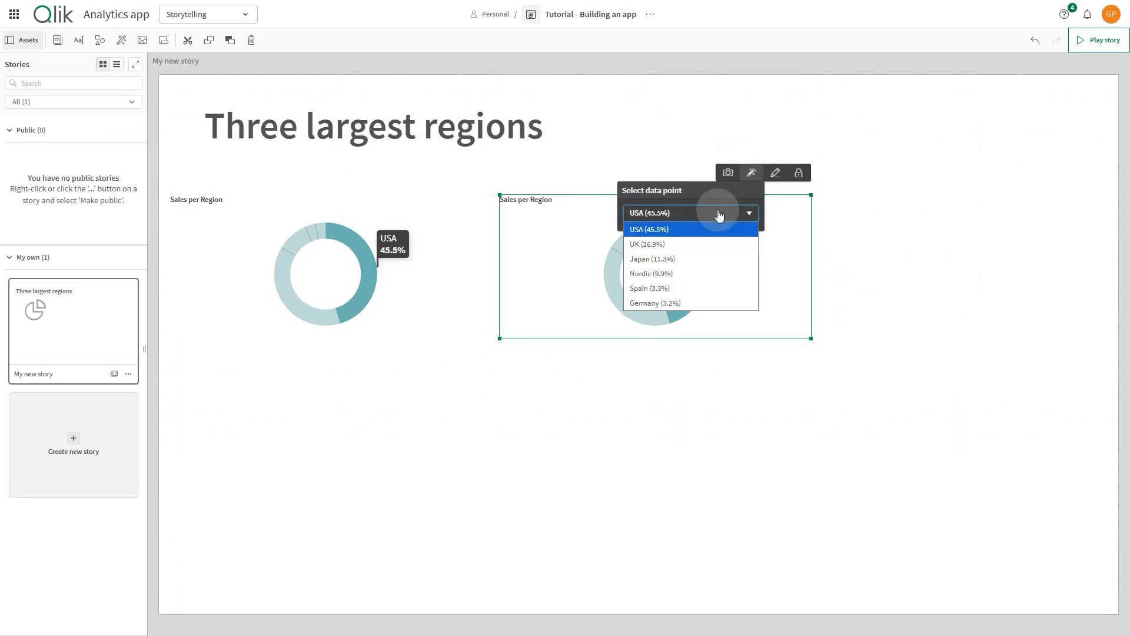
left_click(688, 272)
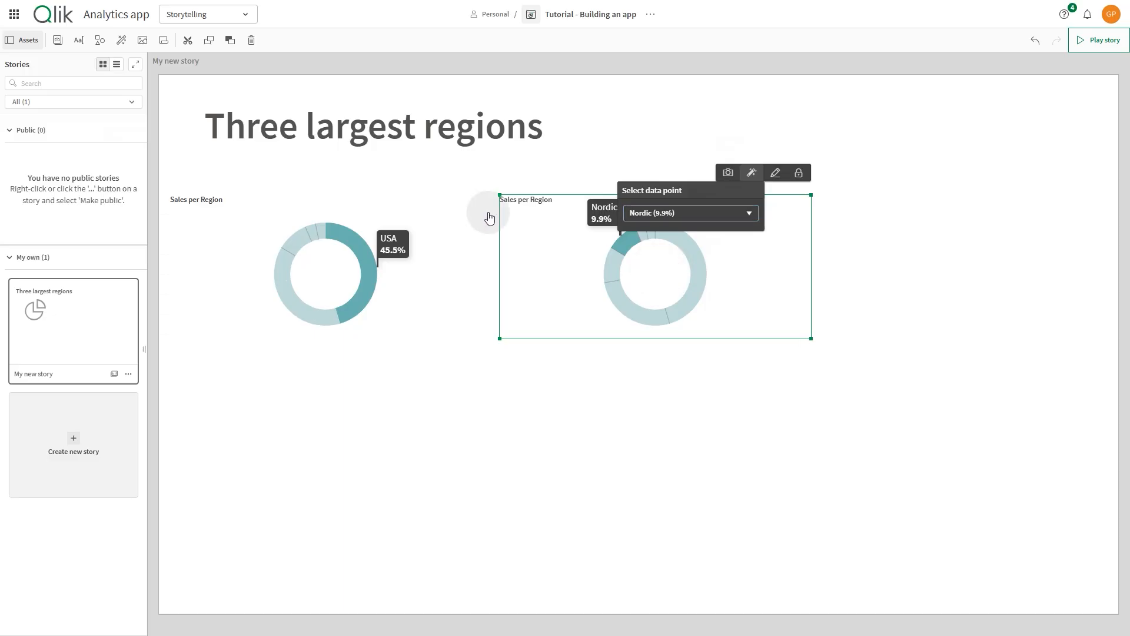
Duplicate the Nordic Sales per Region chart, place the copy as the third chart in the row, and set its highlighted data point to Japan.
left_click(206, 42)
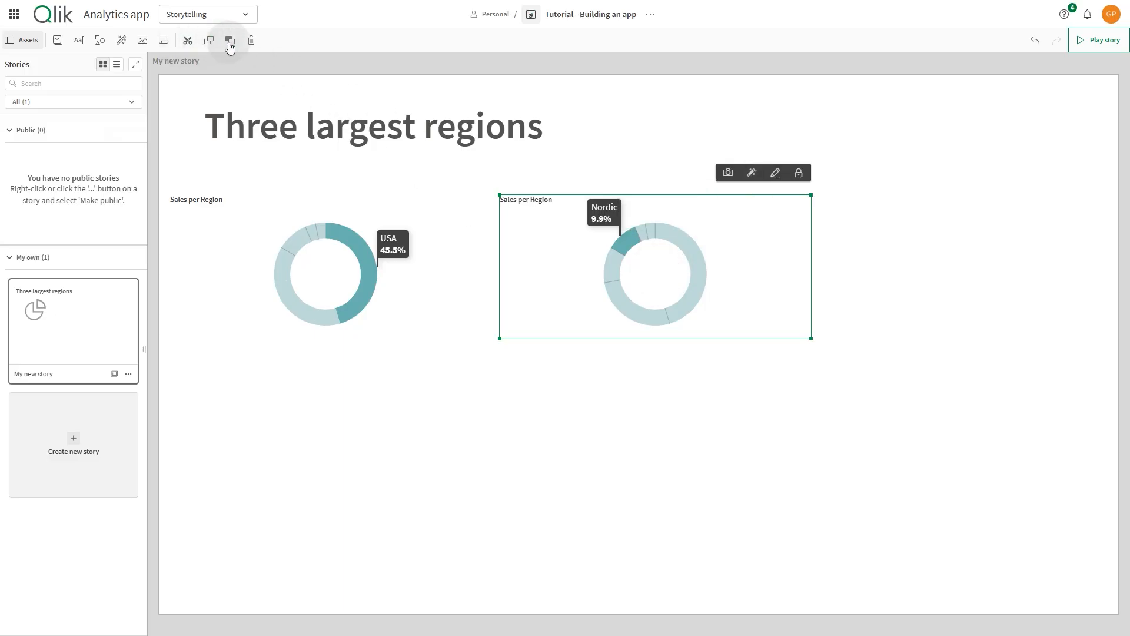
left_click_drag(569, 257, 832, 300)
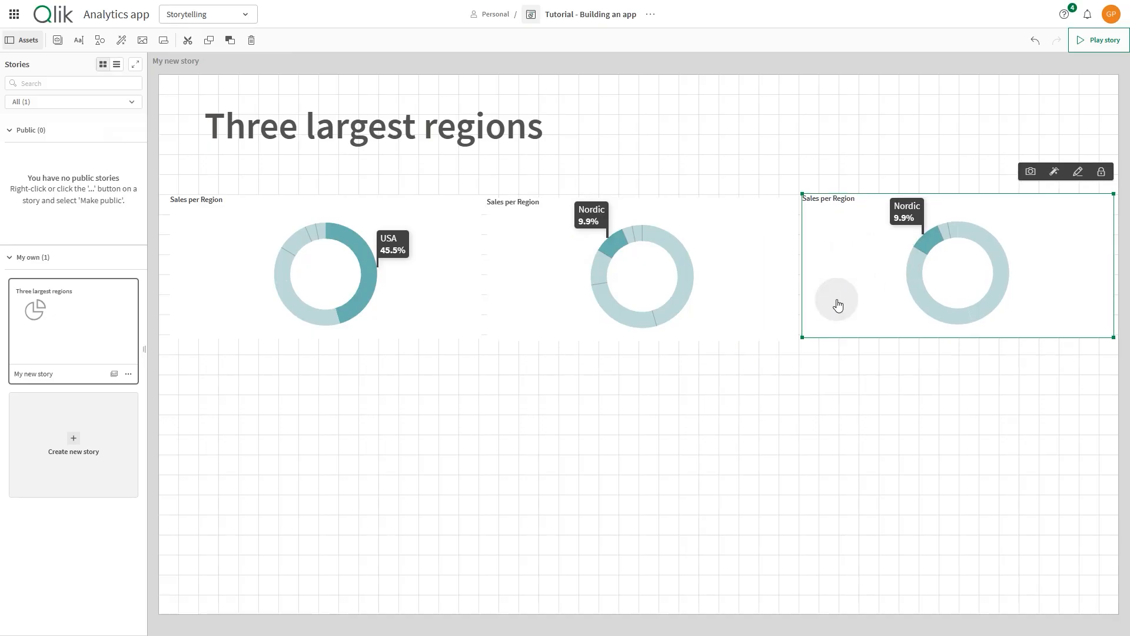
left_click(1055, 174)
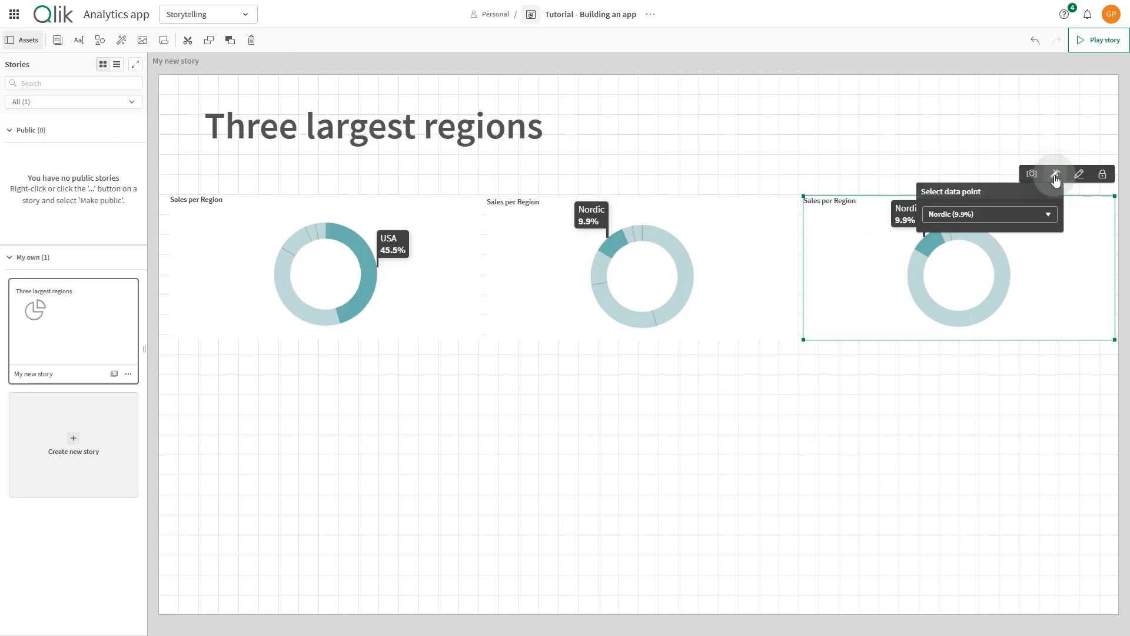
left_click(1022, 214)
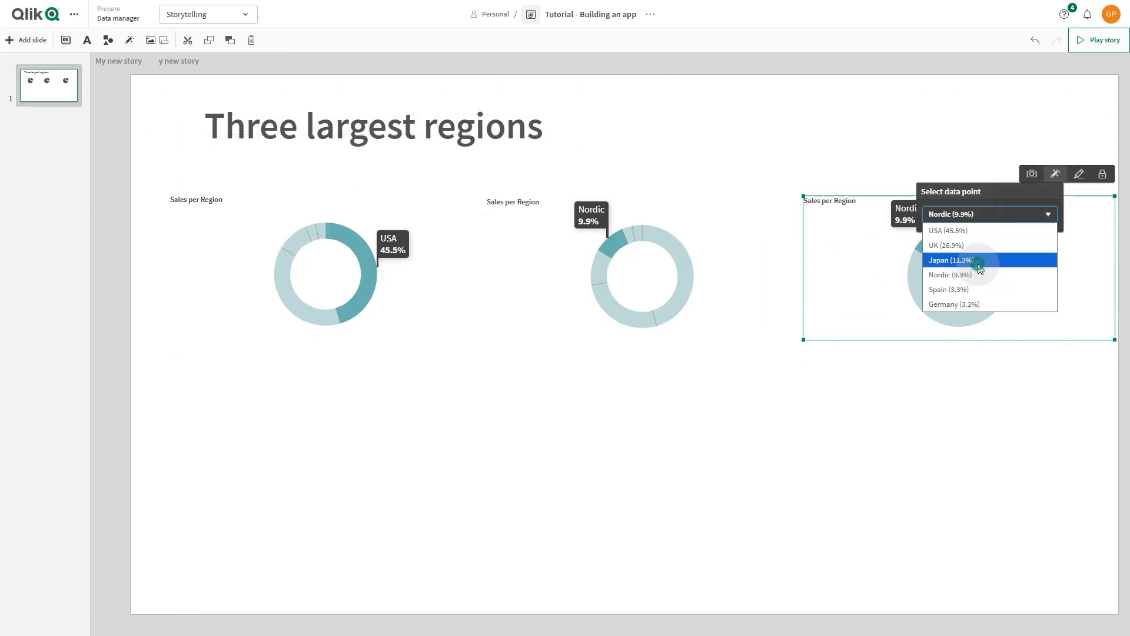
left_click(979, 262)
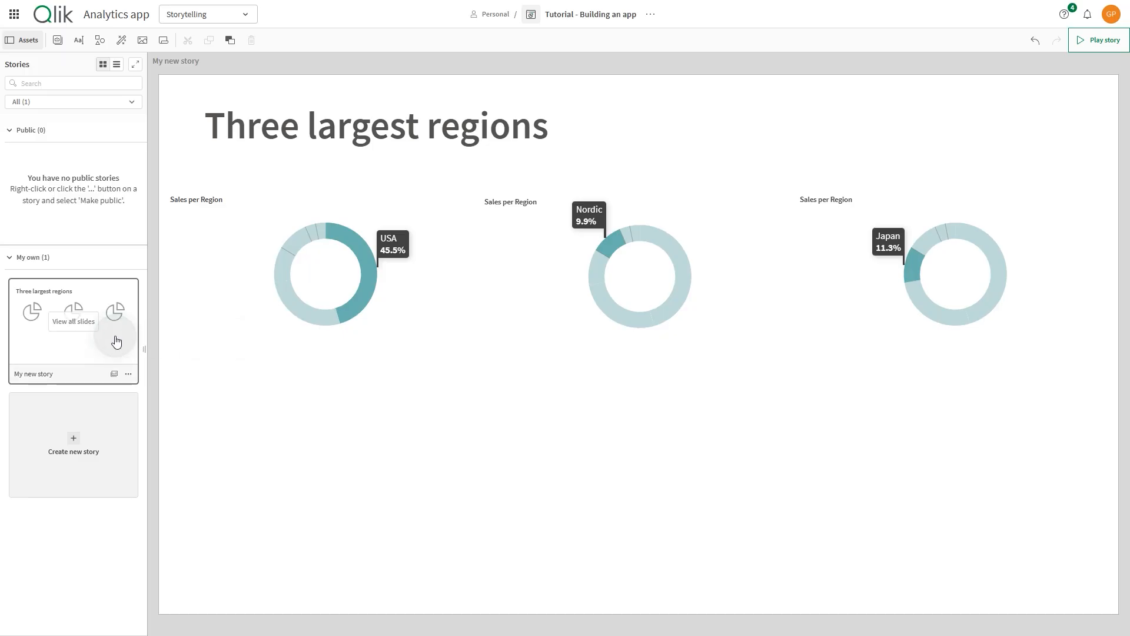
Open the story's slide list, add a second slide, and give it a title object near the top reading "Nordic".
left_click(78, 320)
left_click(82, 173)
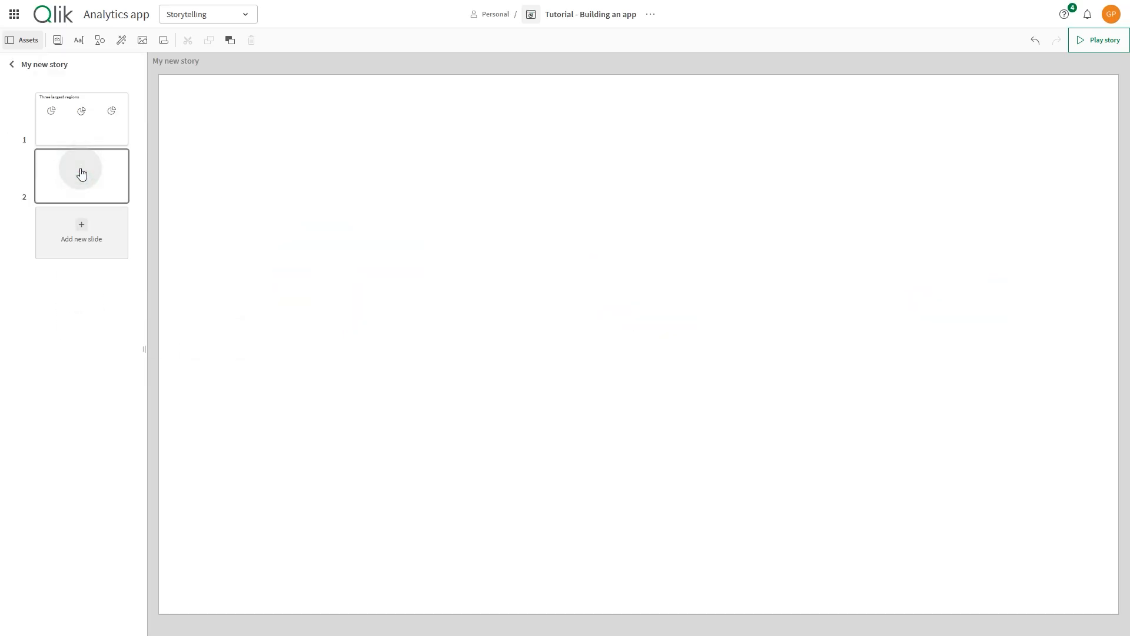
left_click(80, 45)
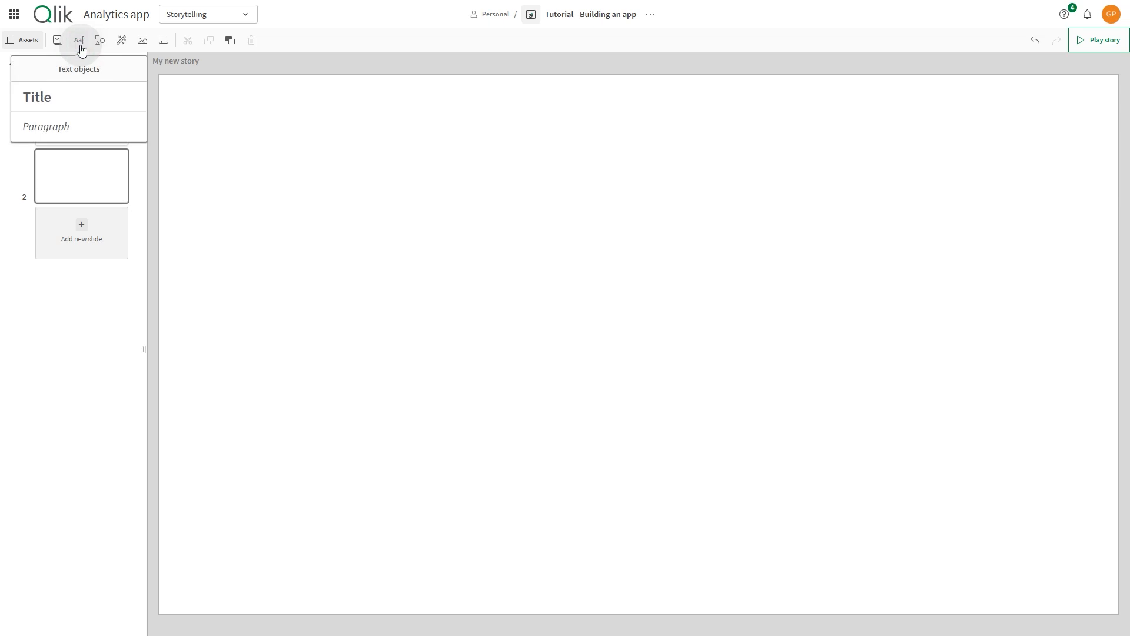
left_click_drag(89, 93, 373, 142)
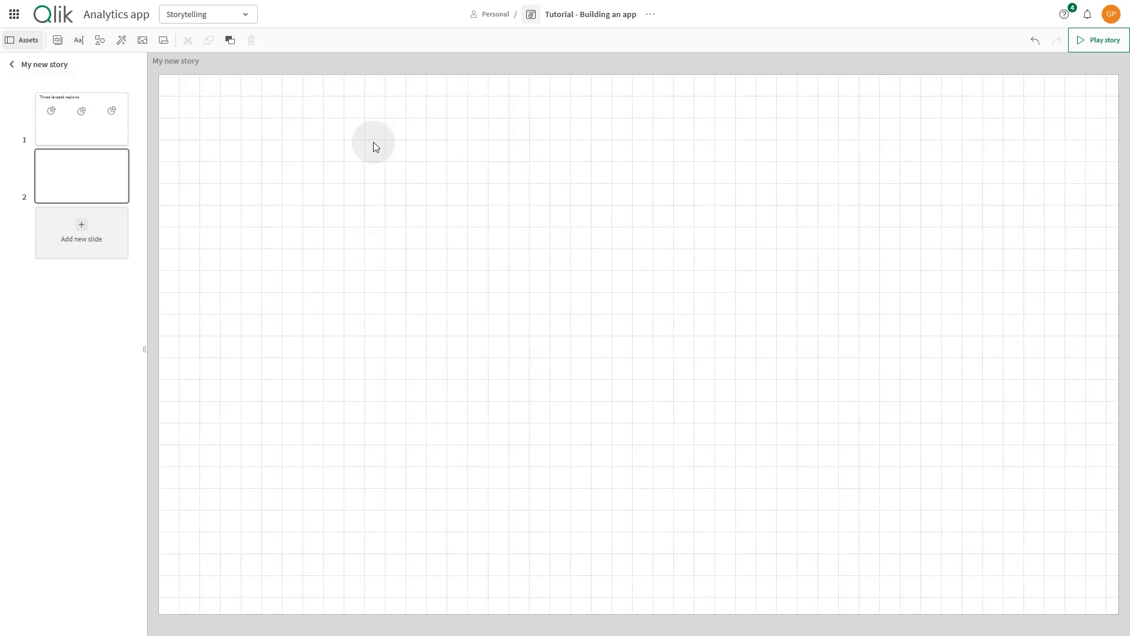
left_click(359, 142)
double_click(359, 142)
type("Nordic")
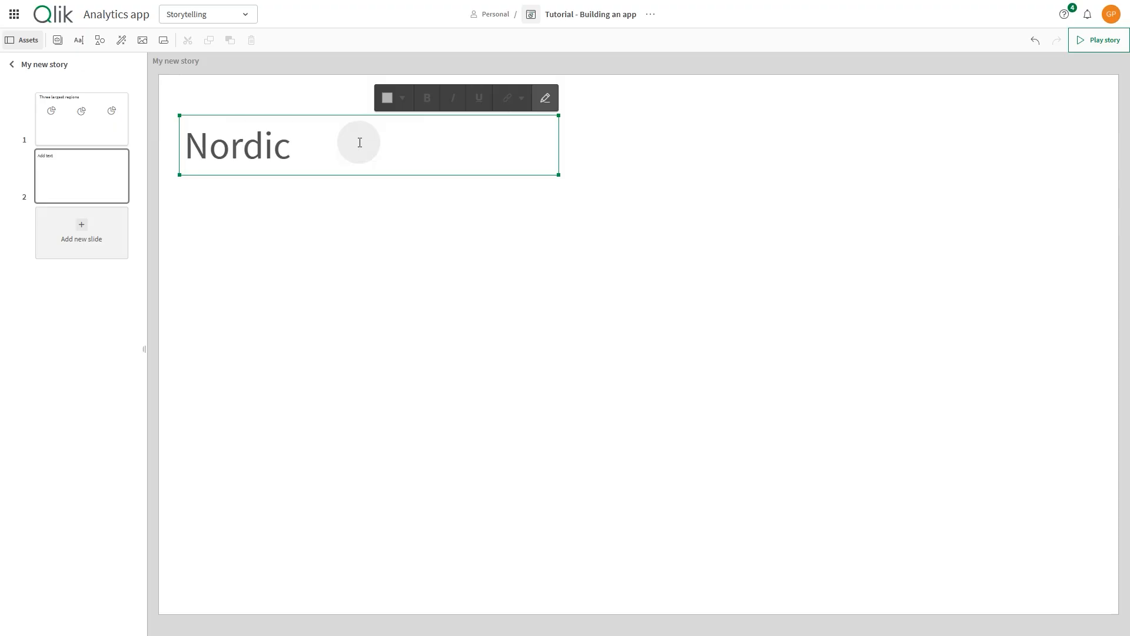
Place the Nordic Top 5 Customers and Quarterly trend snapshots side by side below the slide's title.
left_click(59, 40)
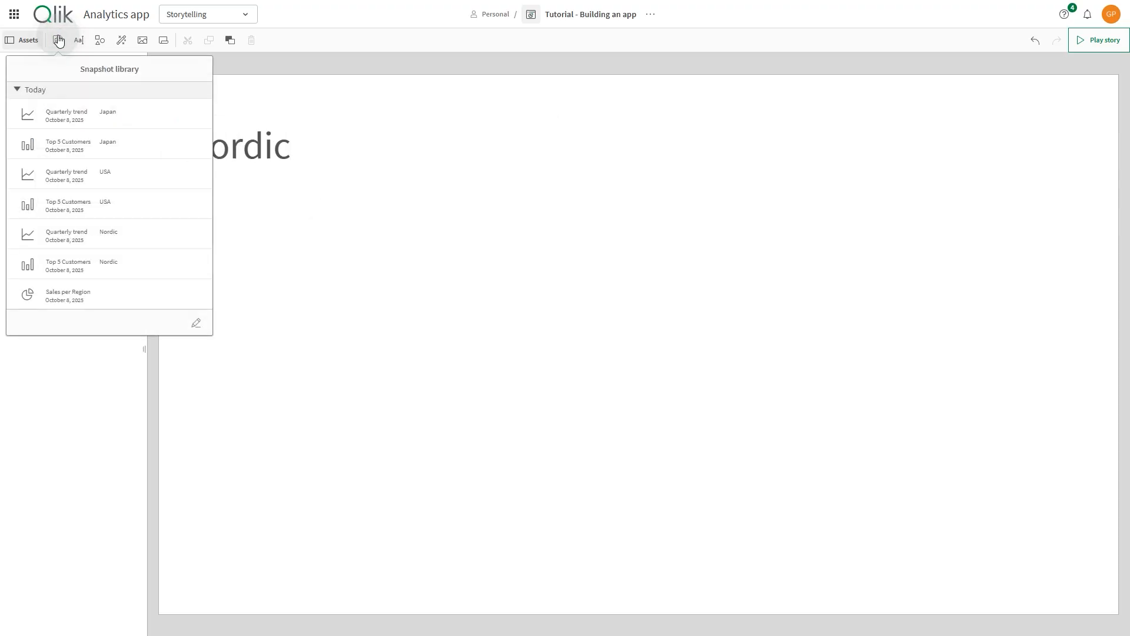
left_click_drag(77, 265, 347, 288)
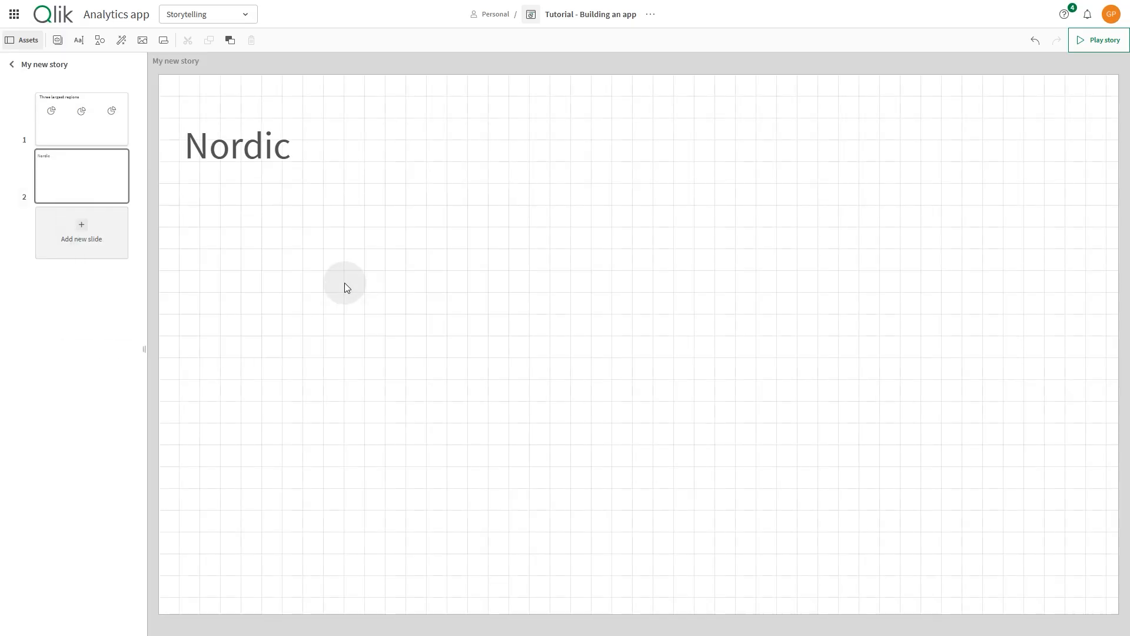
left_click(64, 47)
left_click_drag(81, 194, 815, 301)
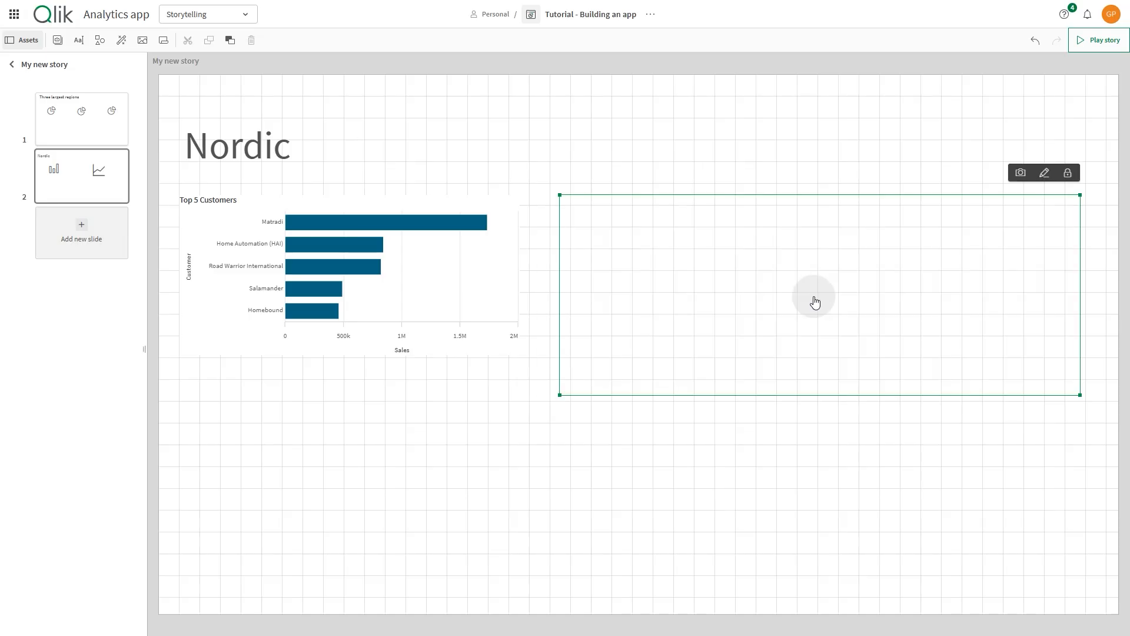
Add a third slide to the story with a title object near the top reading "USA".
left_click(82, 226)
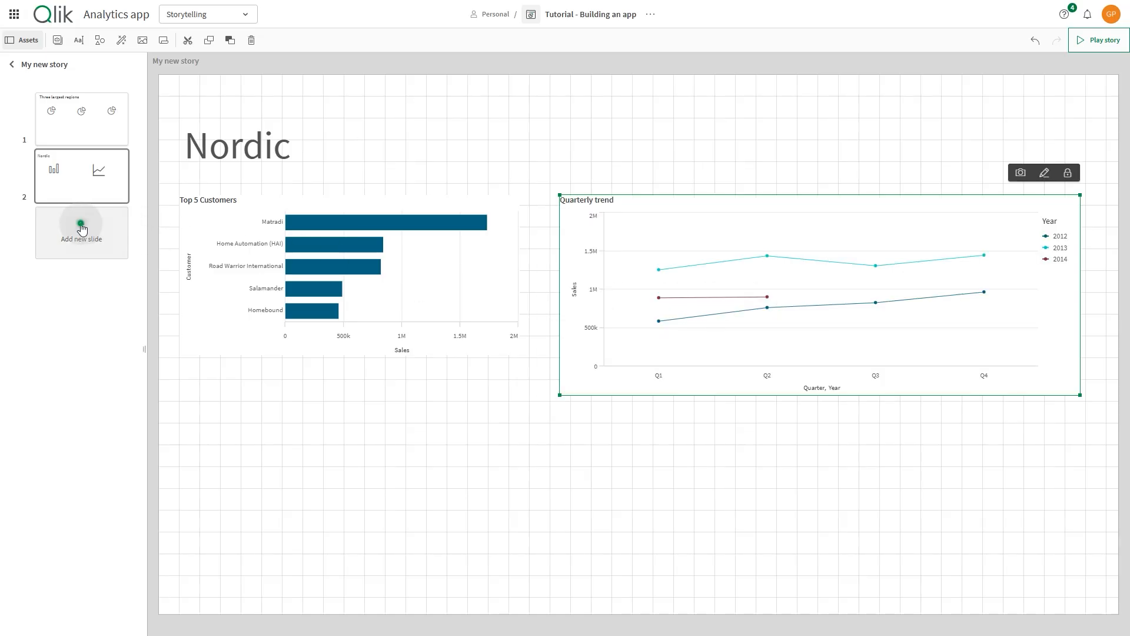
left_click(78, 40)
left_click_drag(83, 95, 369, 129)
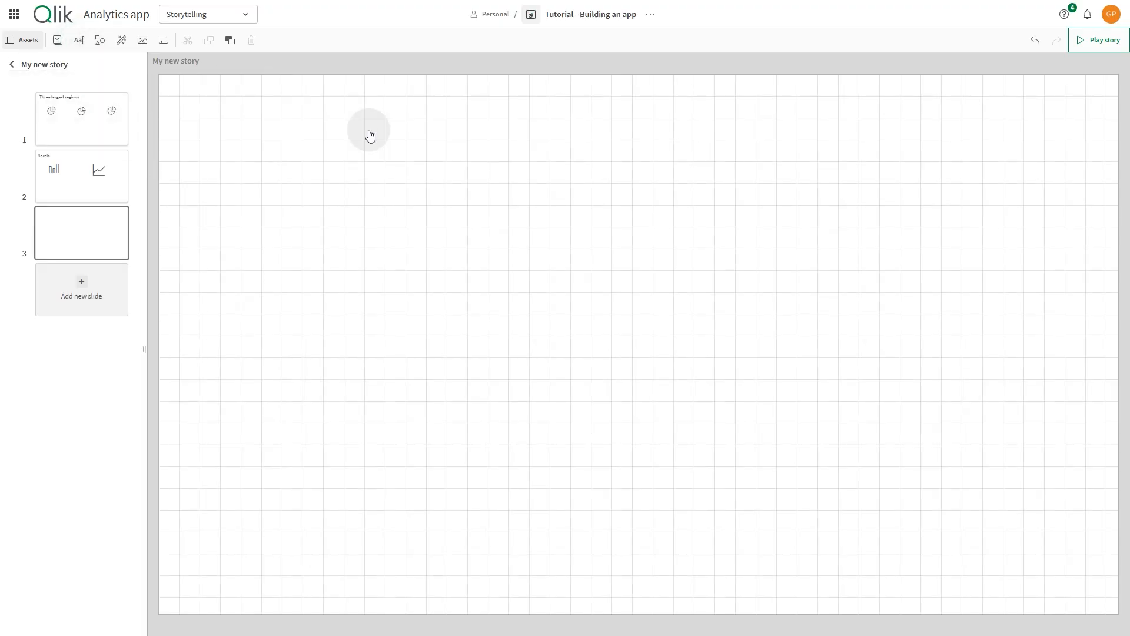
double_click(341, 120)
type("USA")
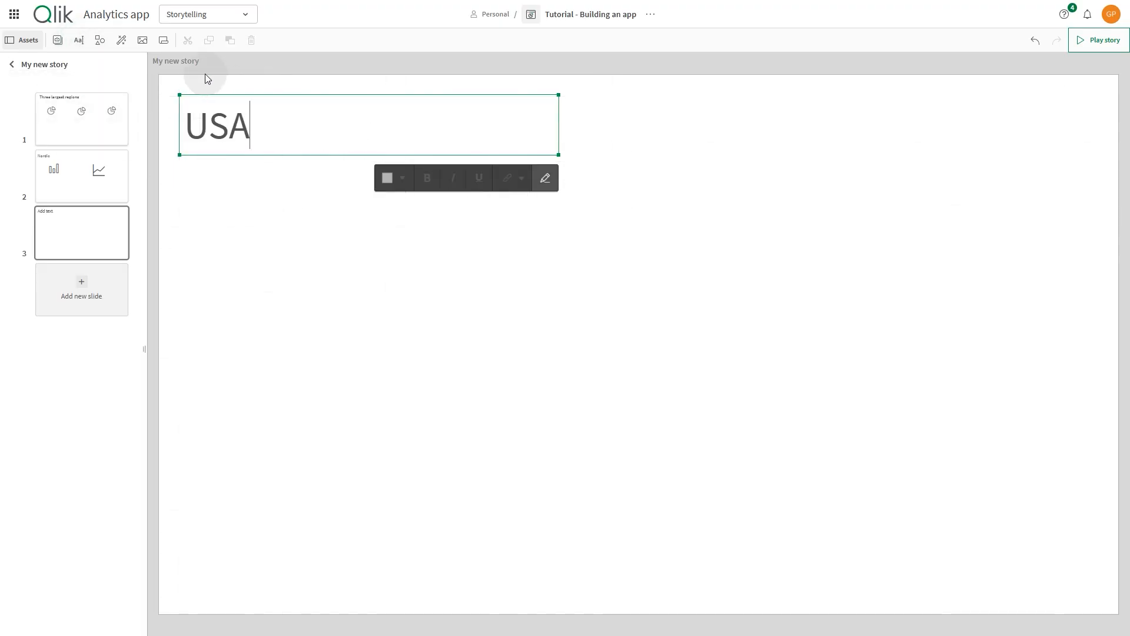
Place the USA Top 5 Customers and Quarterly trend snapshots side by side below the slide's title.
left_click(57, 40)
left_click_drag(75, 159, 357, 259)
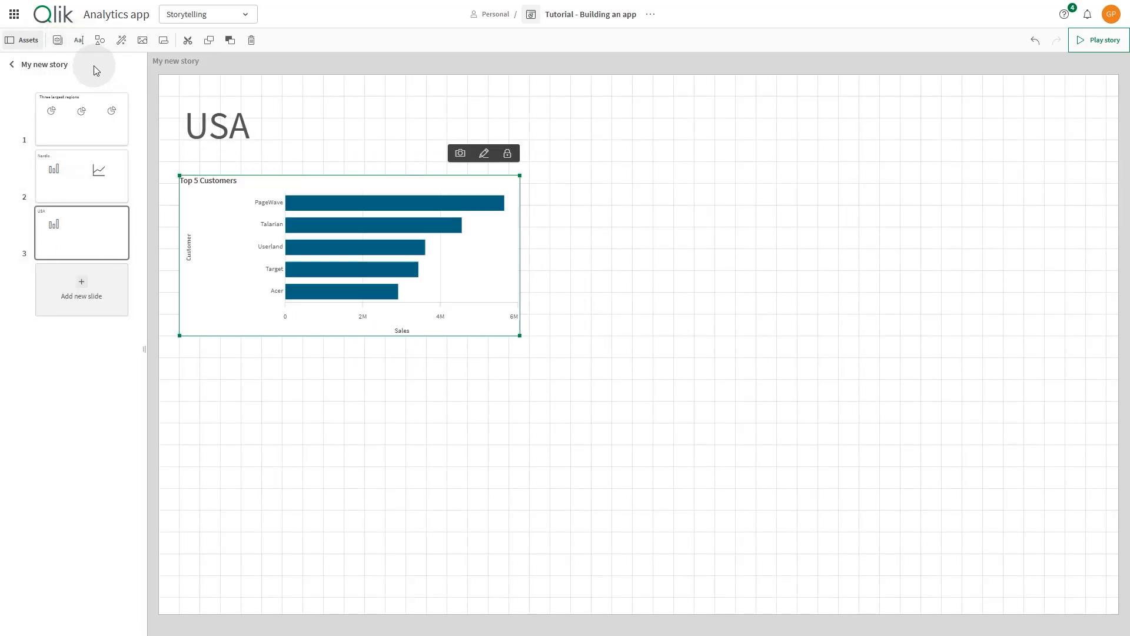
left_click(58, 40)
left_click_drag(81, 153, 820, 281)
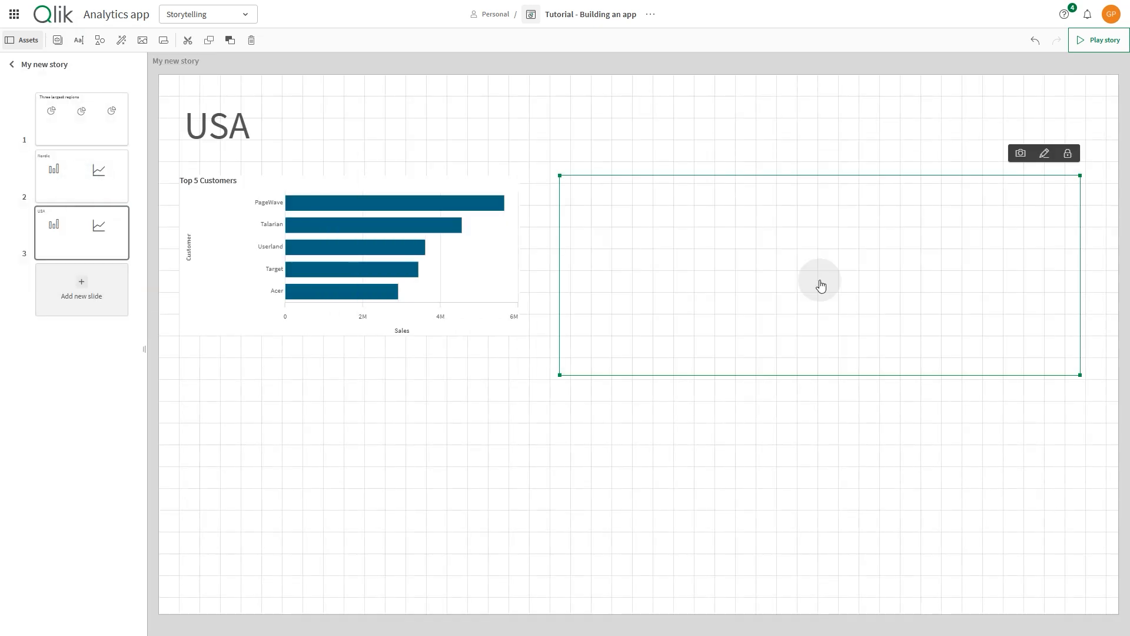
Add a fourth slide to the story with a title object near the top reading "Japan".
left_click(89, 291)
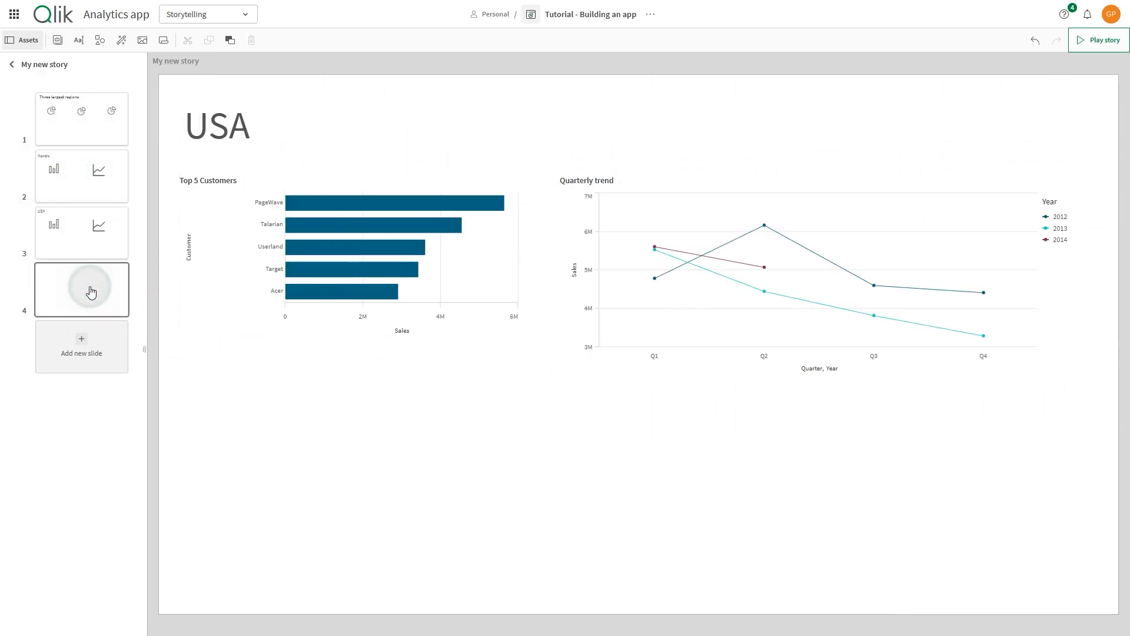
left_click(78, 39)
left_click_drag(76, 89, 370, 138)
double_click(333, 126)
type("Japan")
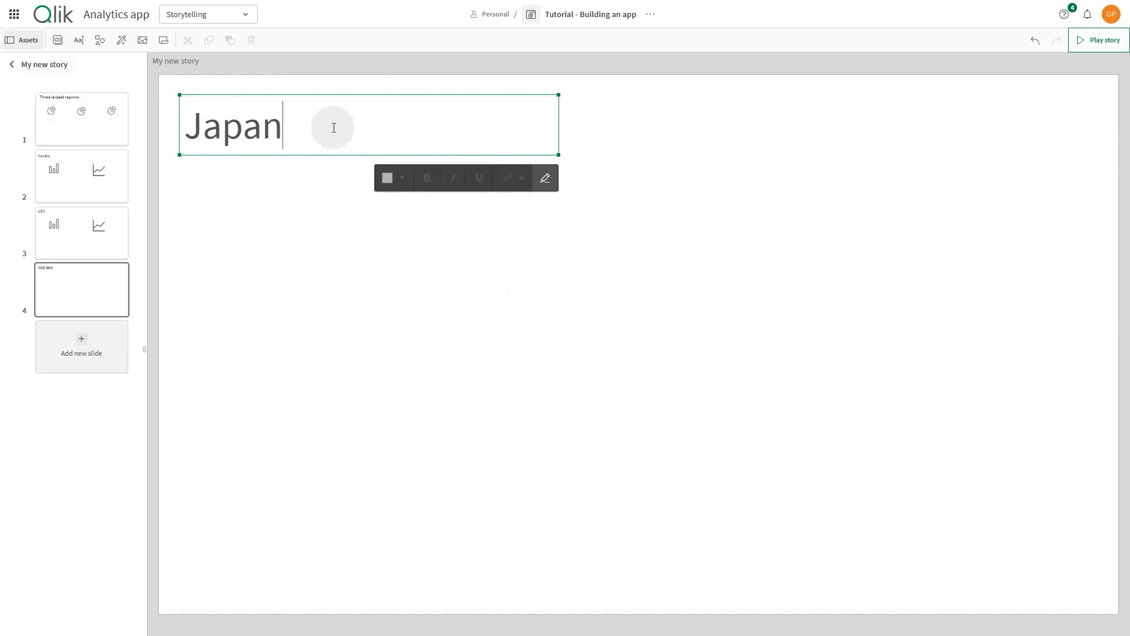
Place the Japan Top 5 Customers and Quarterly trend snapshots side by side below the slide's title.
left_click(57, 40)
left_click_drag(76, 134, 357, 260)
left_click(58, 39)
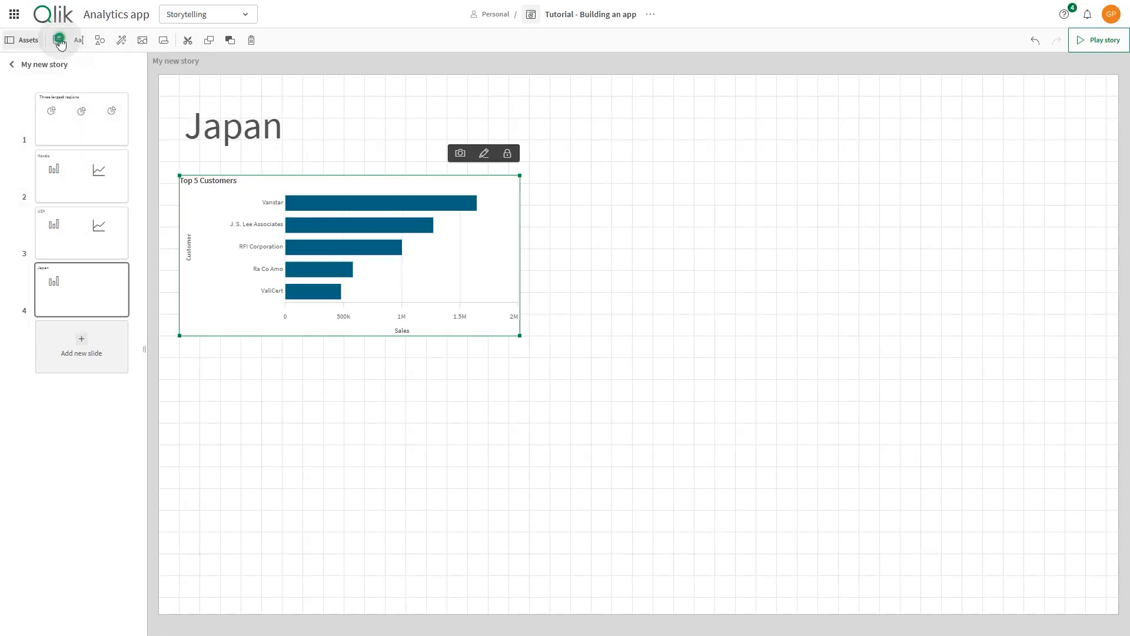
left_click_drag(104, 114, 827, 272)
Insert the Insights sheet into the story as a live data slide and play the story from that slide.
left_click(162, 40)
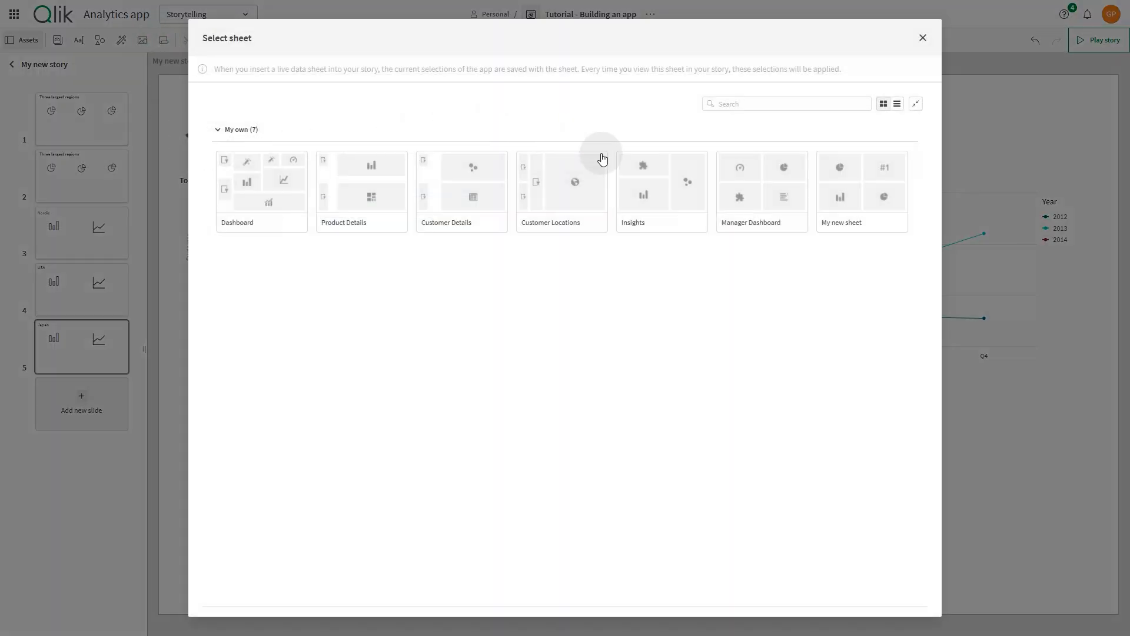
left_click(641, 185)
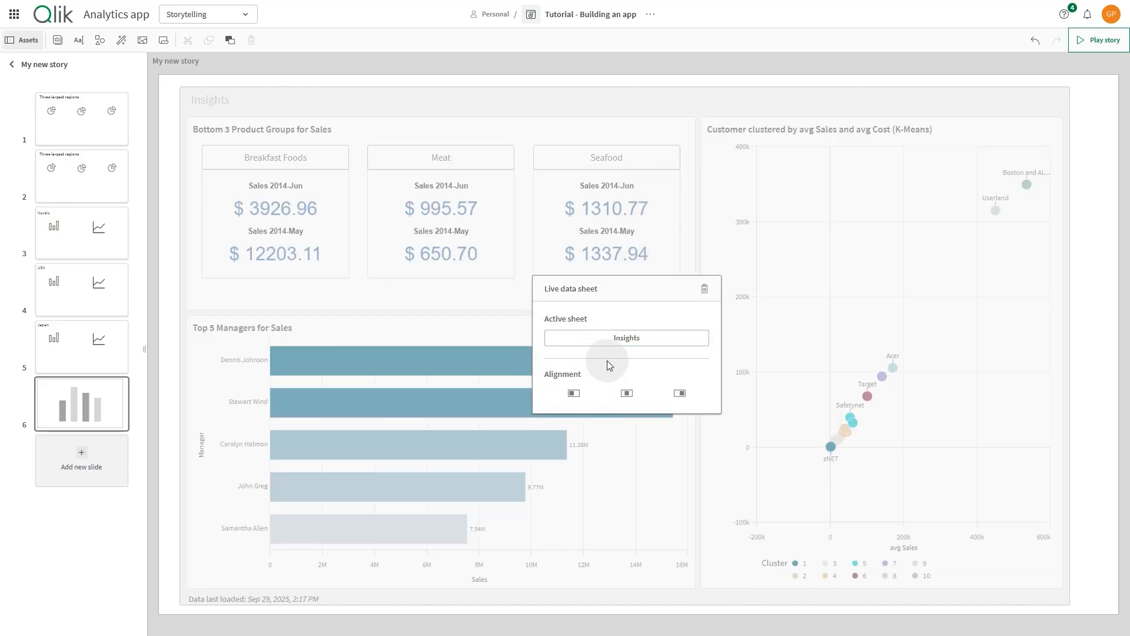
left_click(1098, 42)
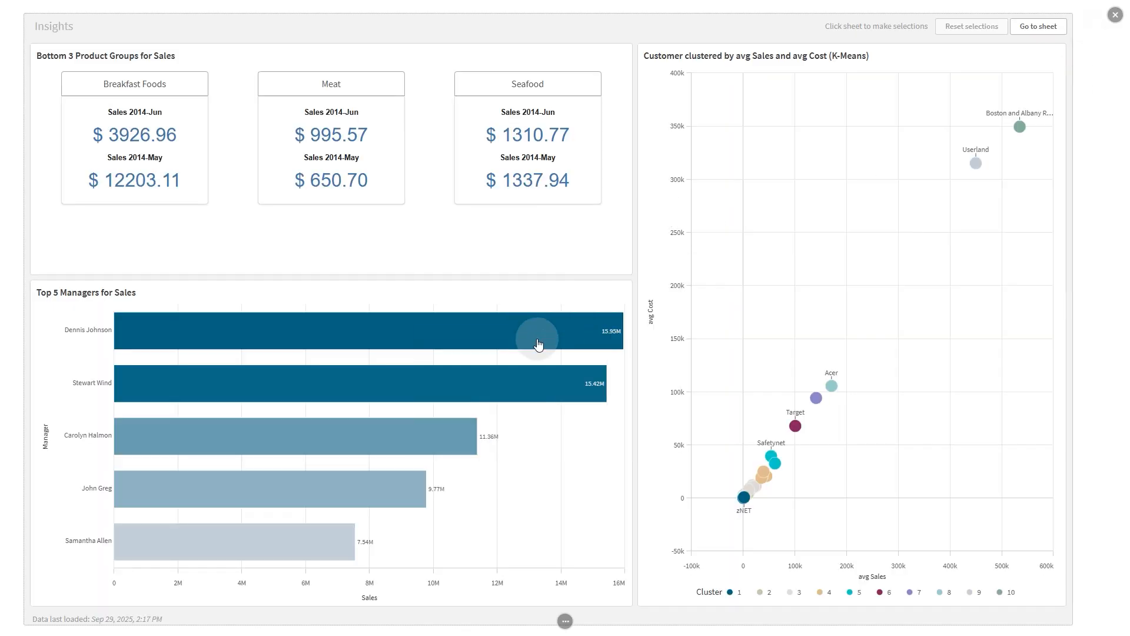
Select the second, third and fourth bars in the live sheet's Top 5 Managers for Sales chart, confirm them, and reset the selections.
left_click(460, 383)
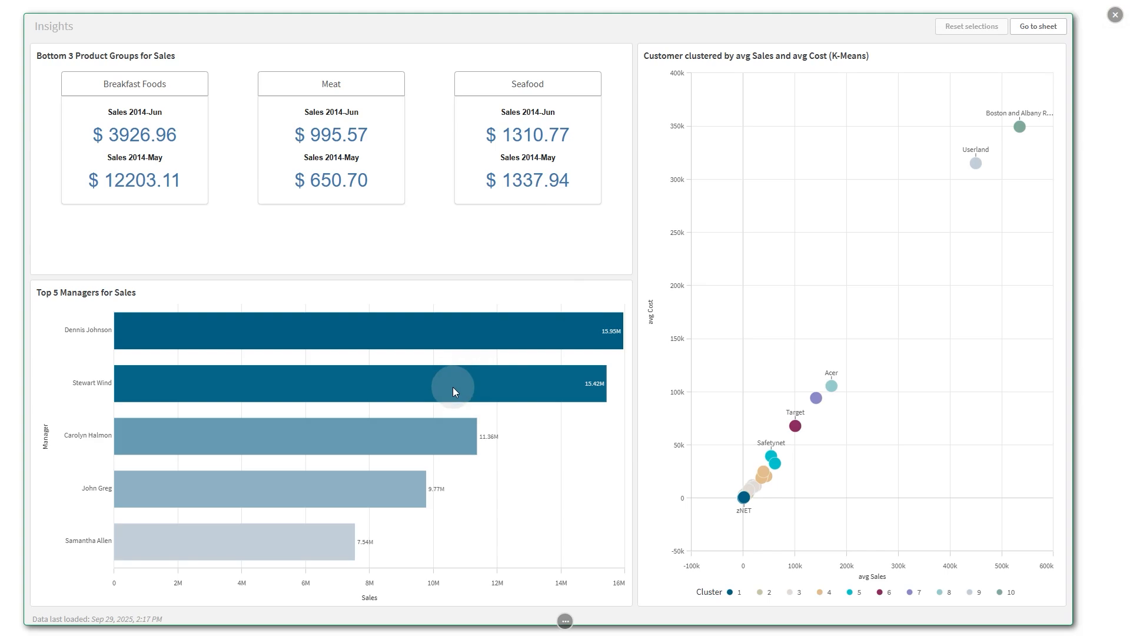
left_click(445, 391)
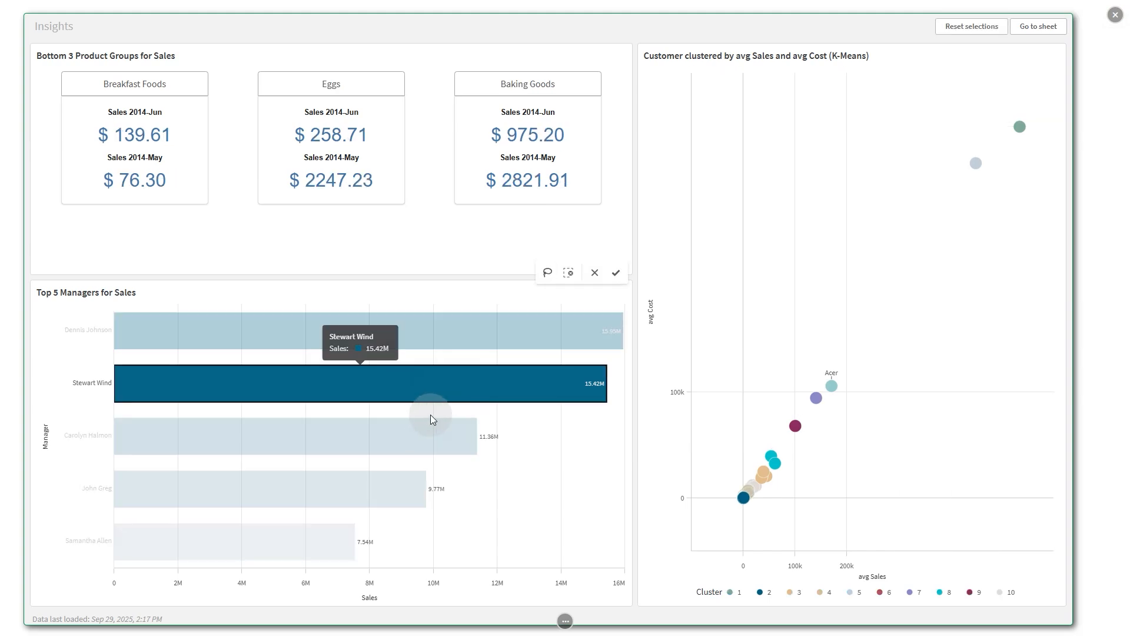
left_click(417, 437)
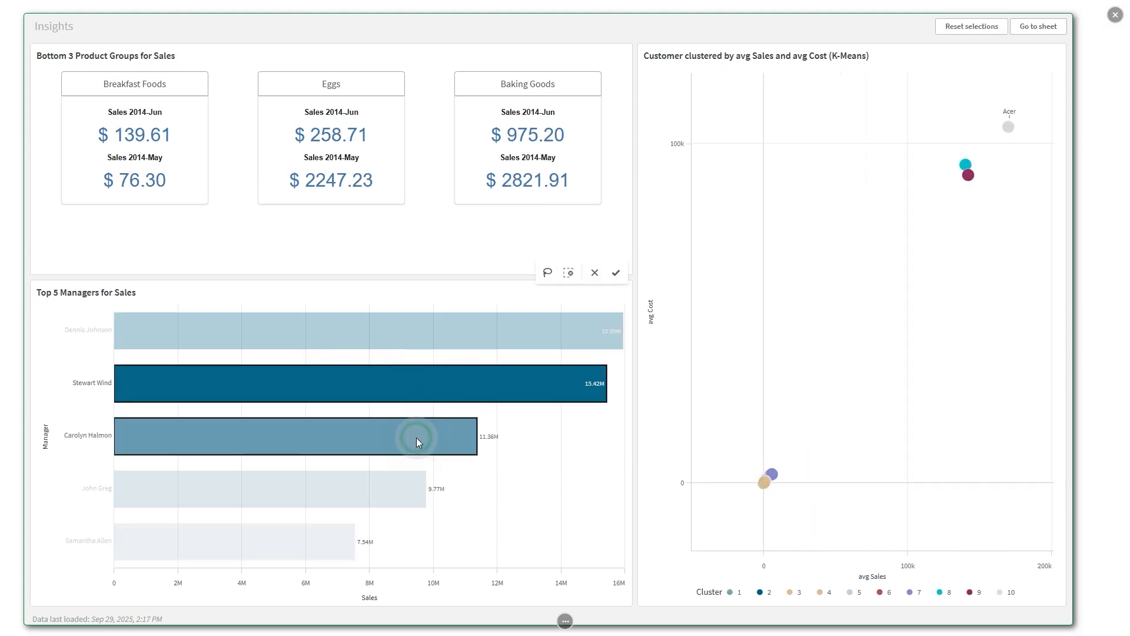
left_click(390, 476)
left_click(616, 272)
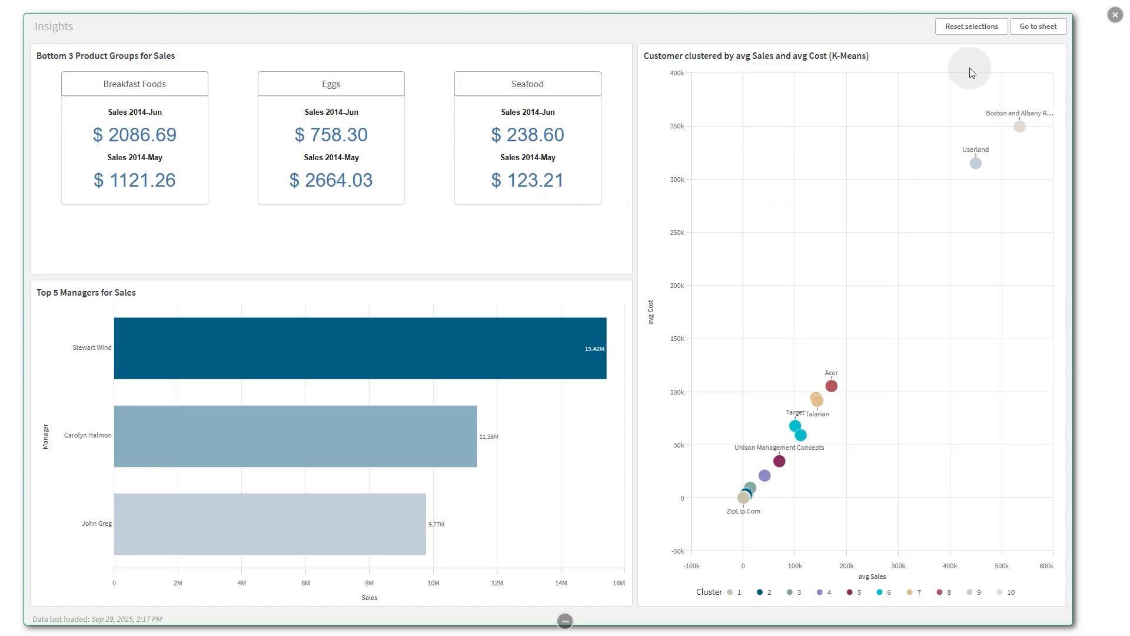
left_click(978, 30)
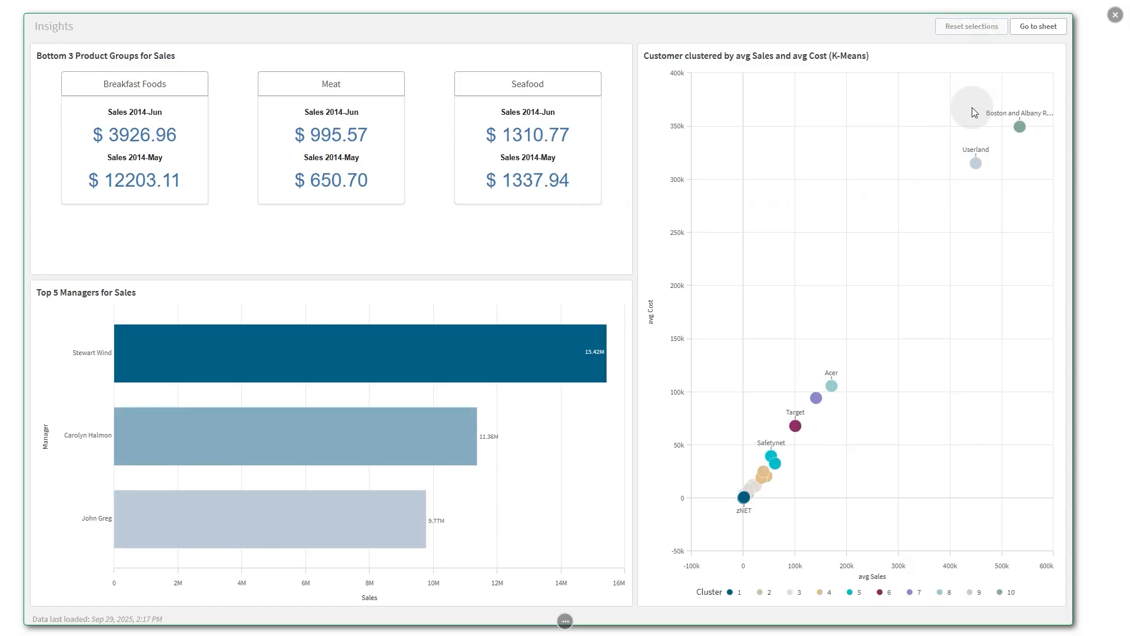
Go from the story to the Insights sheet and select the top manager's bar and the Tandy Corporation point in the customer cluster chart.
left_click(1037, 33)
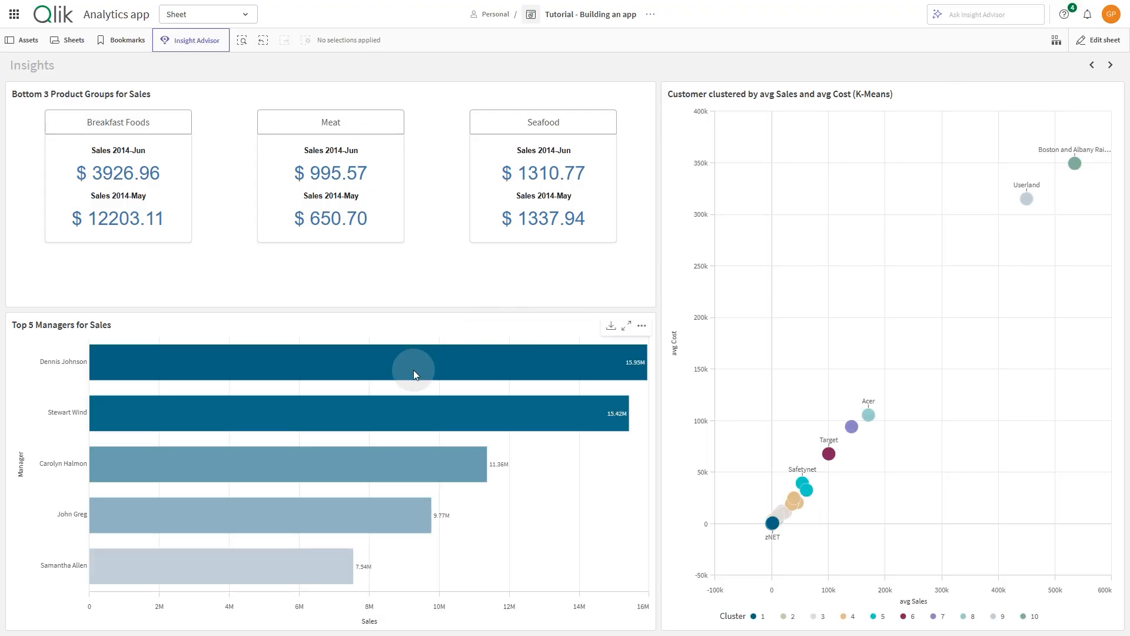
left_click(413, 371)
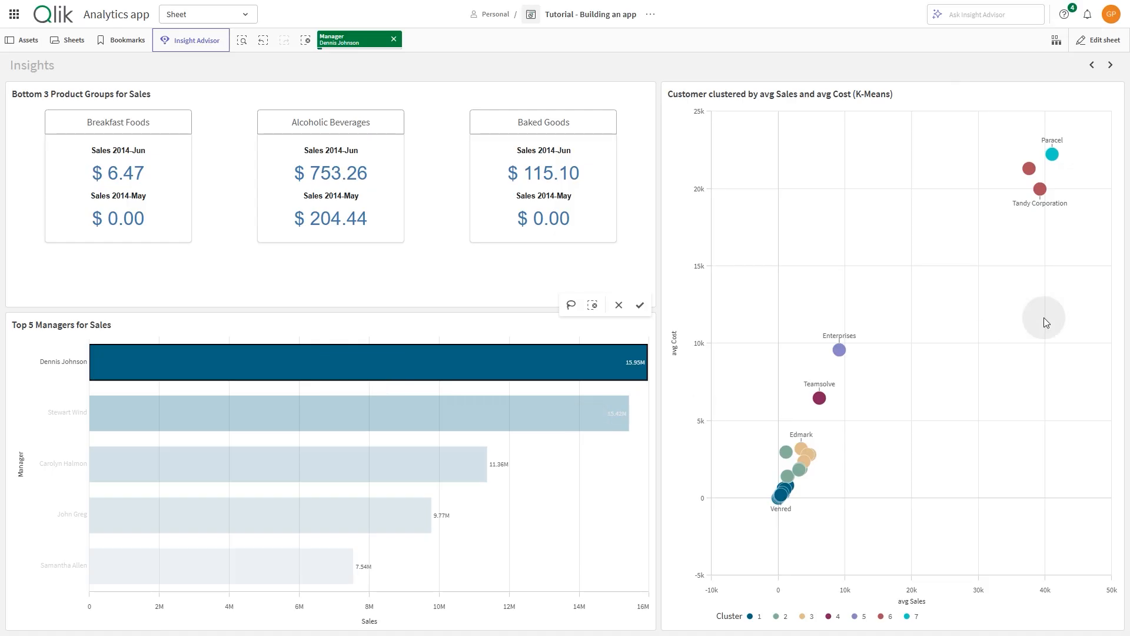
left_click(1045, 191)
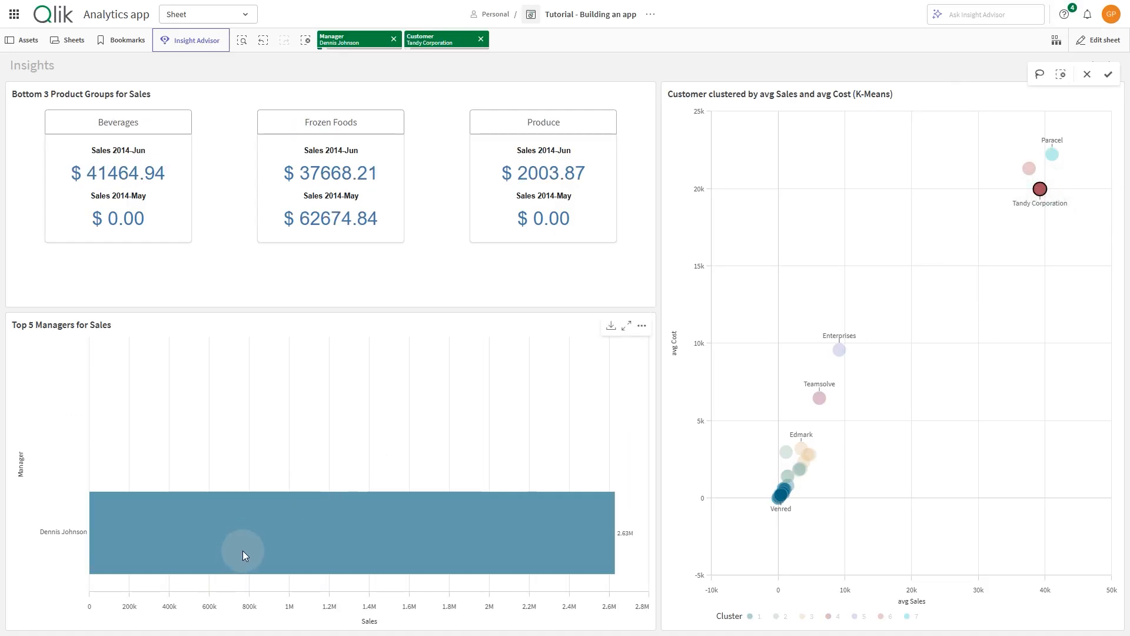
mouse_move(244, 552)
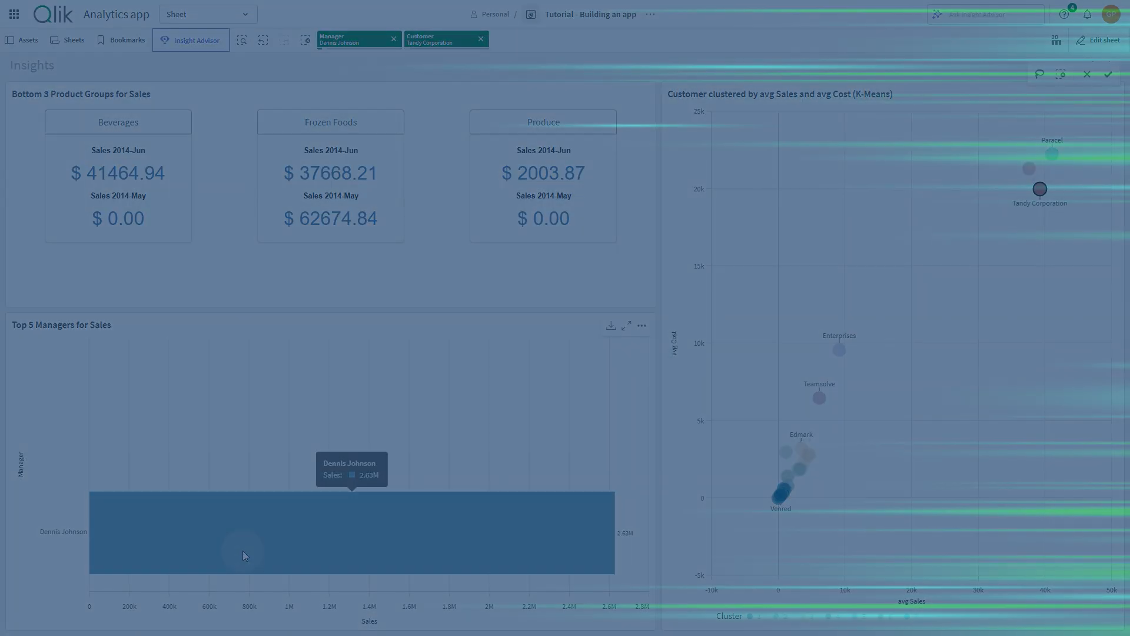